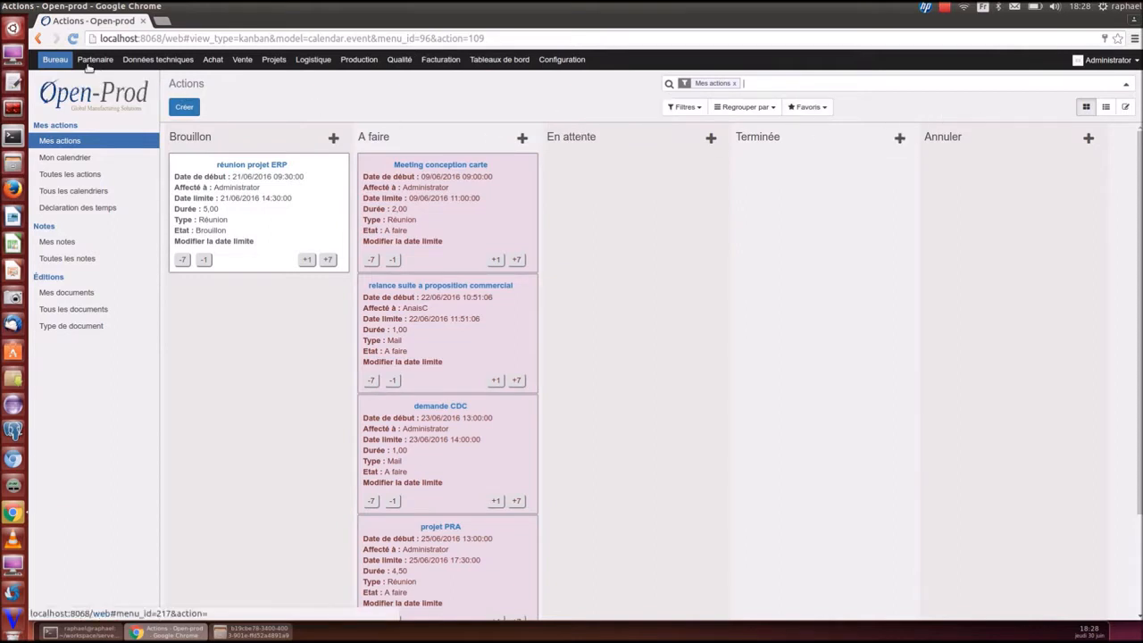
# Log out via Déconnexion and sign back in with the administrator login and password
pyautogui.click(1102, 61)
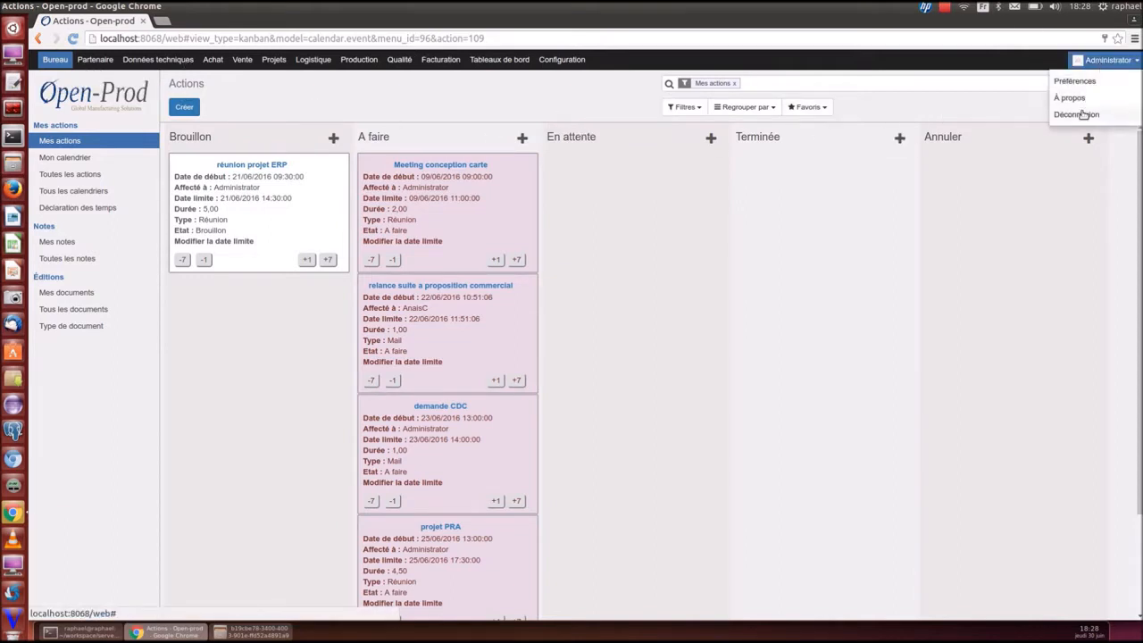
pyautogui.click(1082, 114)
pyautogui.write('admin')
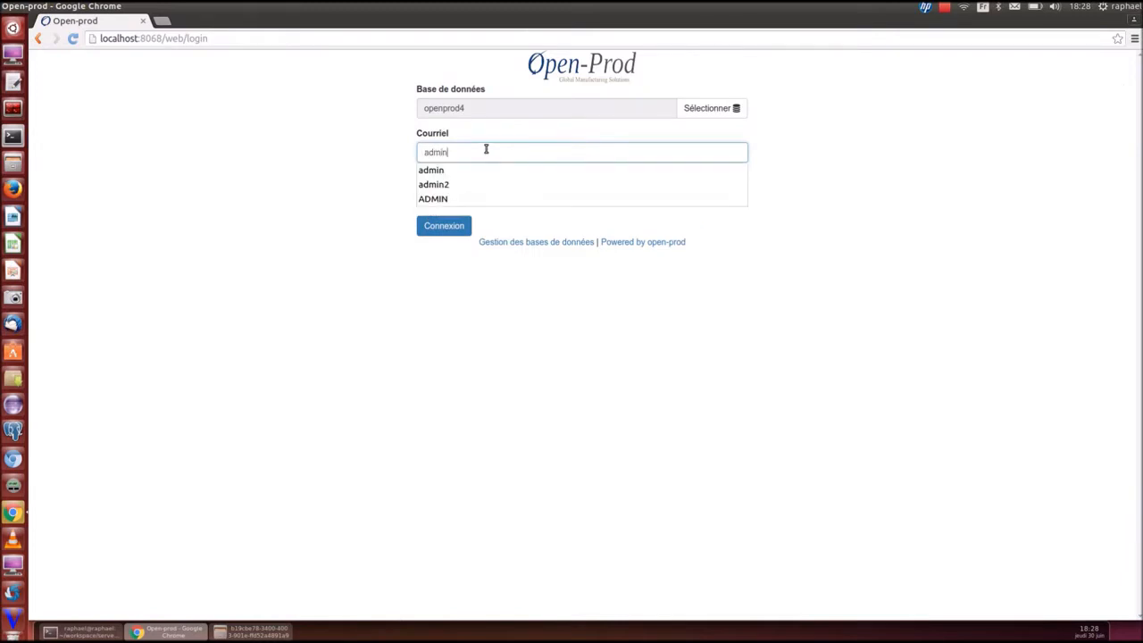
pyautogui.press('Tab')
pyautogui.write('ad')
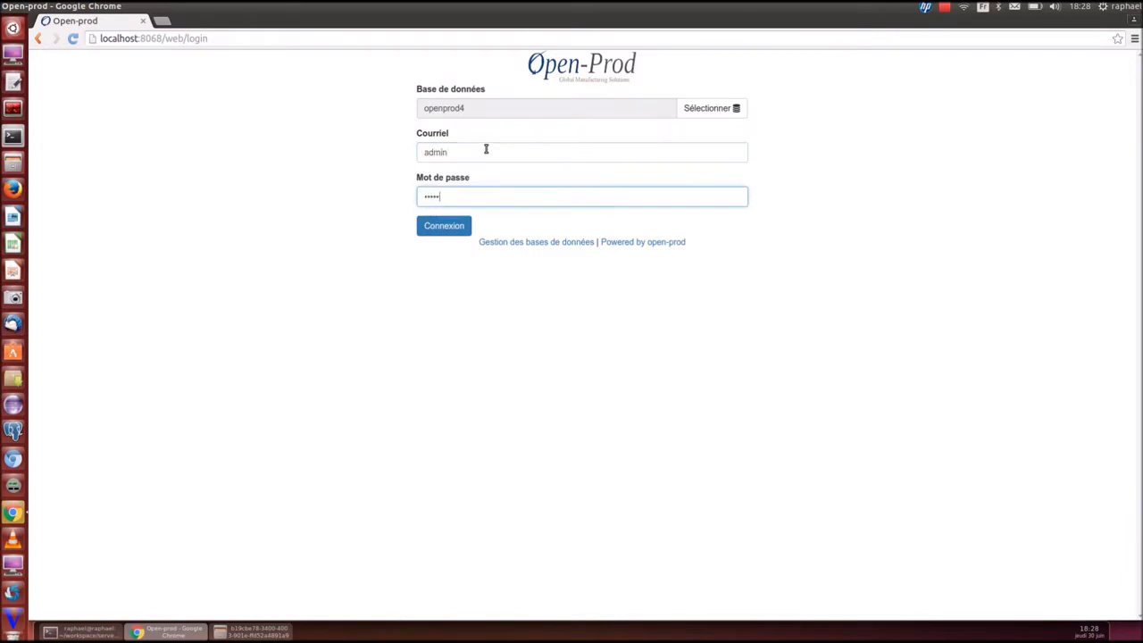
pyautogui.write('min')
pyautogui.press('Return')
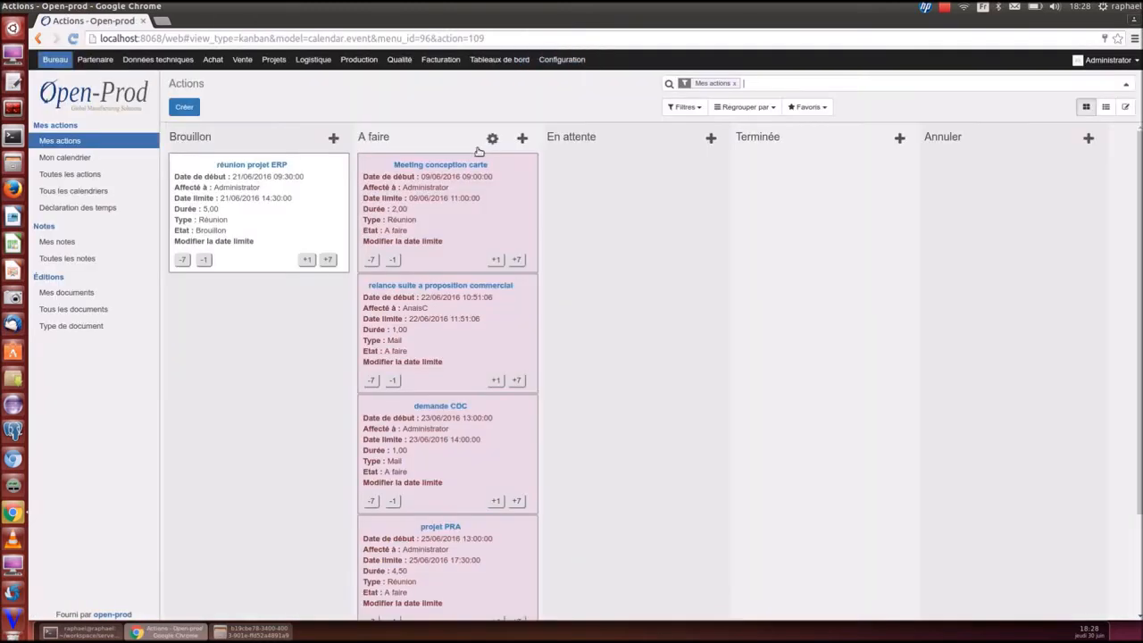
# Visit Partenaire, Données techniques, Achat, Vente and Projets, then return to the Partenaire clients list
pyautogui.click(93, 60)
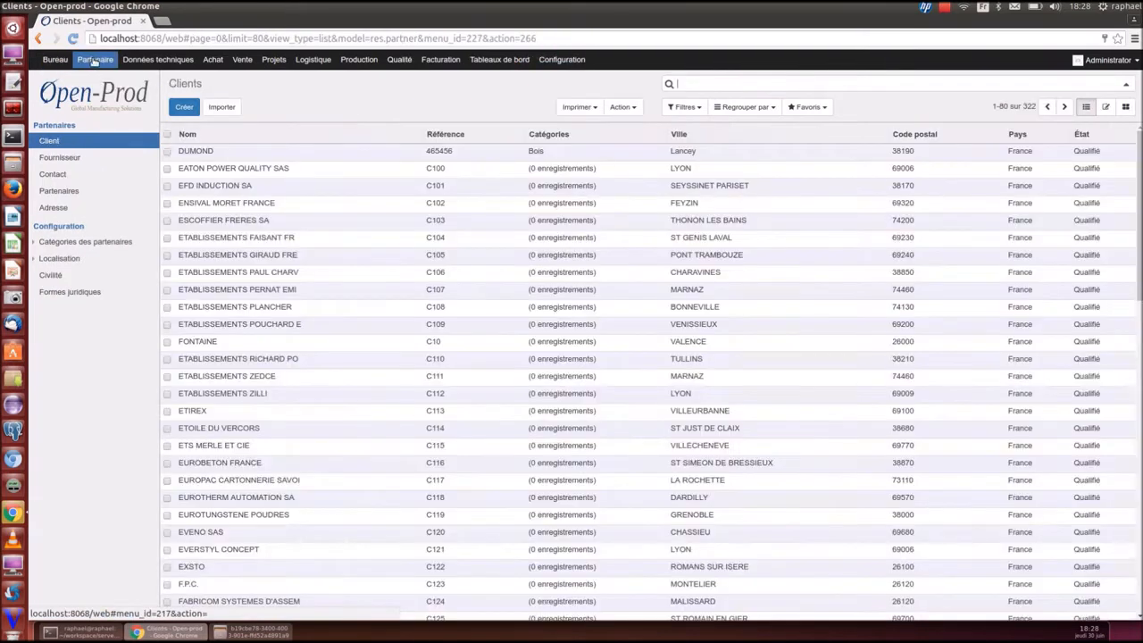
pyautogui.click(148, 60)
pyautogui.click(215, 60)
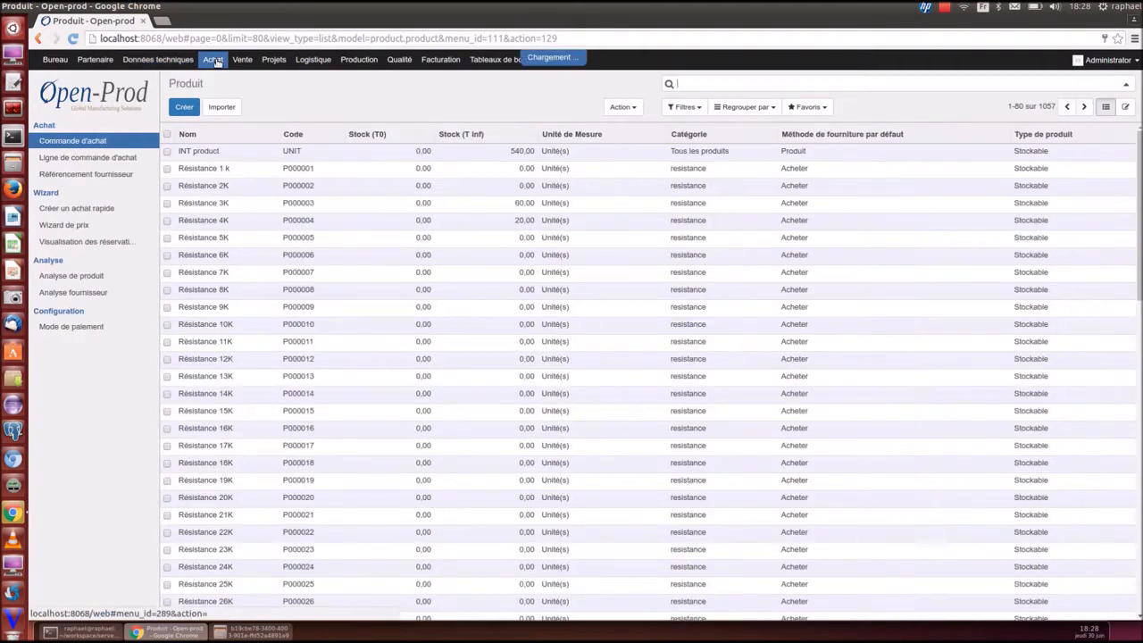
pyautogui.click(242, 60)
pyautogui.click(273, 60)
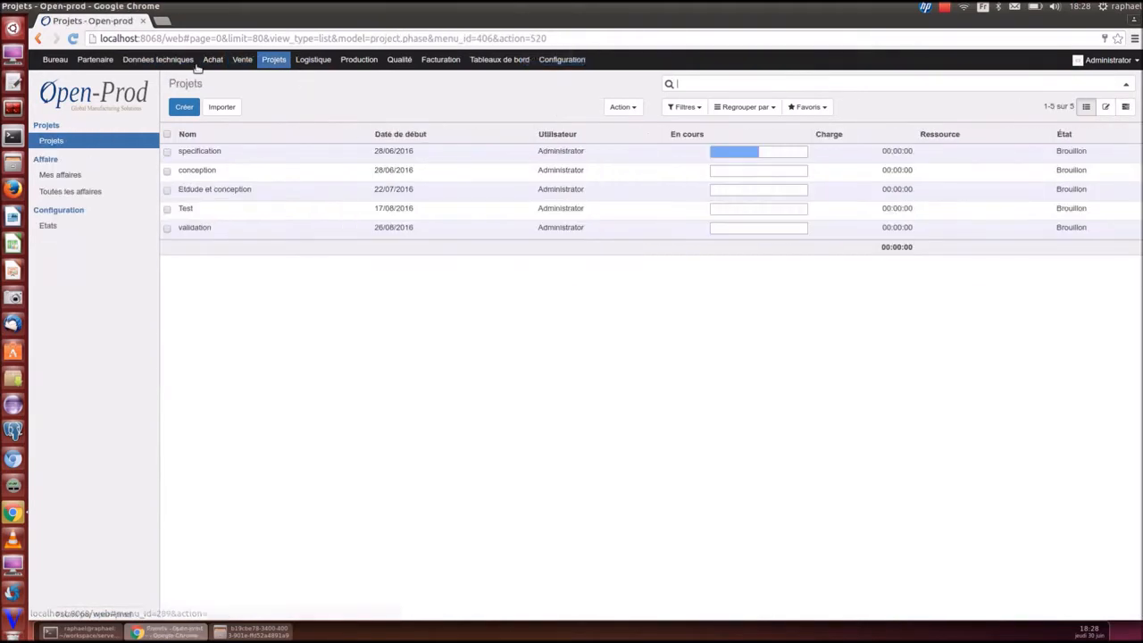
pyautogui.click(97, 60)
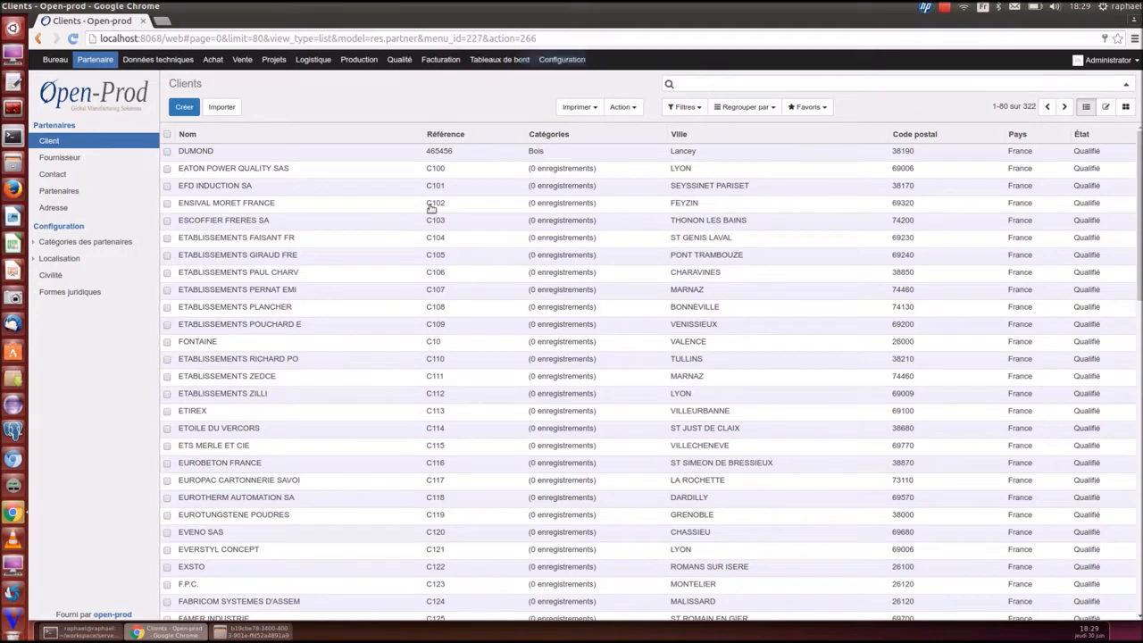
# Inspect client DUMOND's record, then try and clear a 'car' name search on the clients list
pyautogui.click(438, 151)
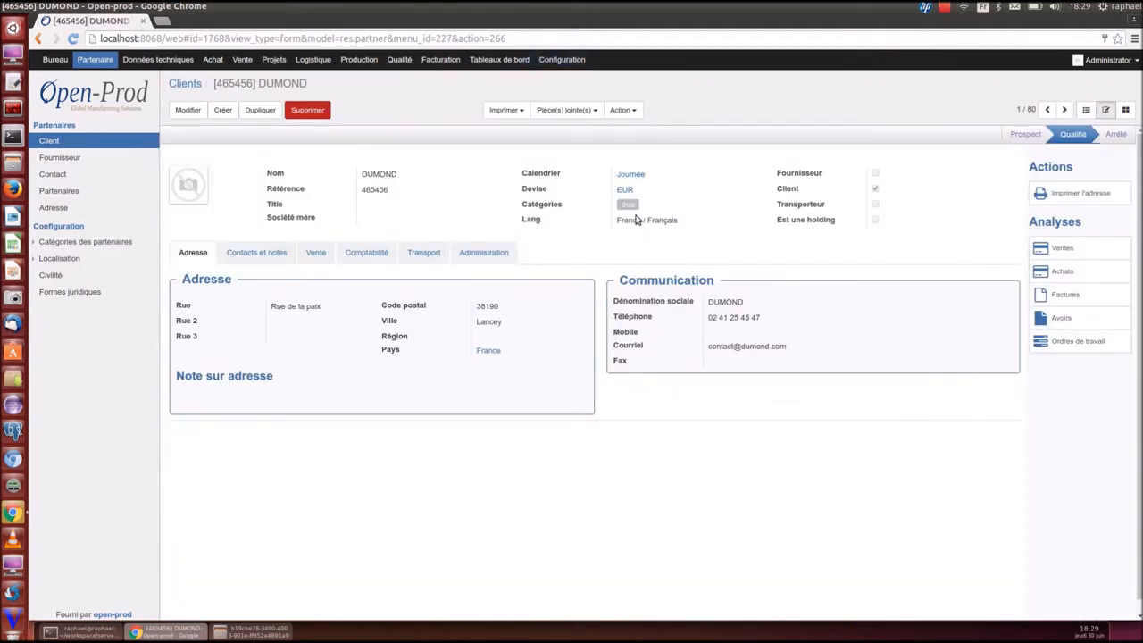
pyautogui.click(1086, 109)
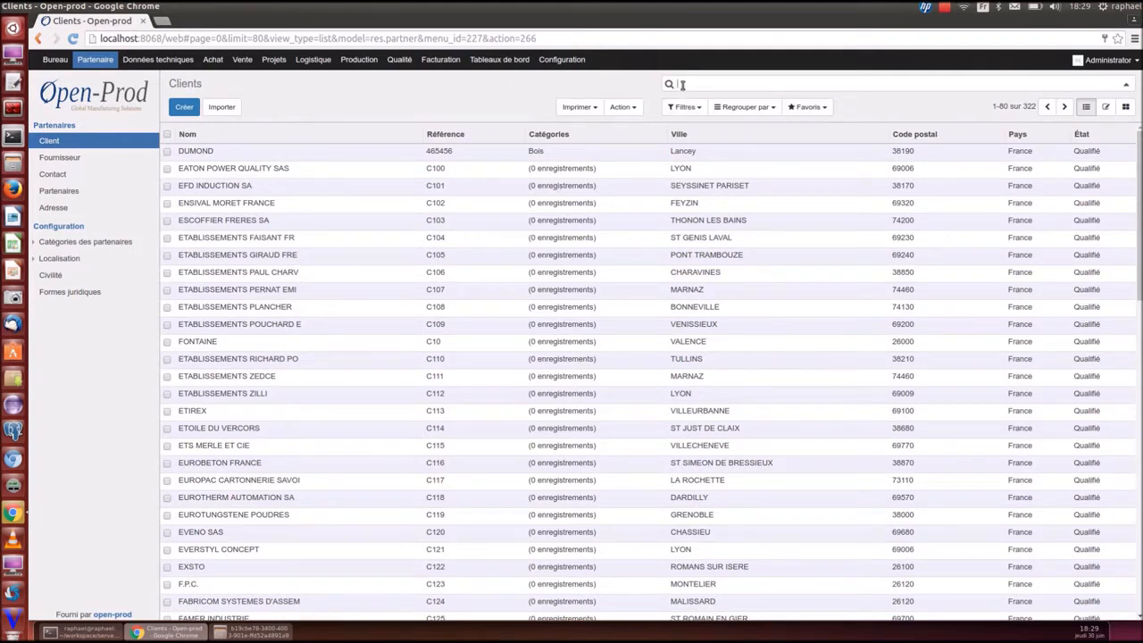
pyautogui.write('car')
pyautogui.press('Return')
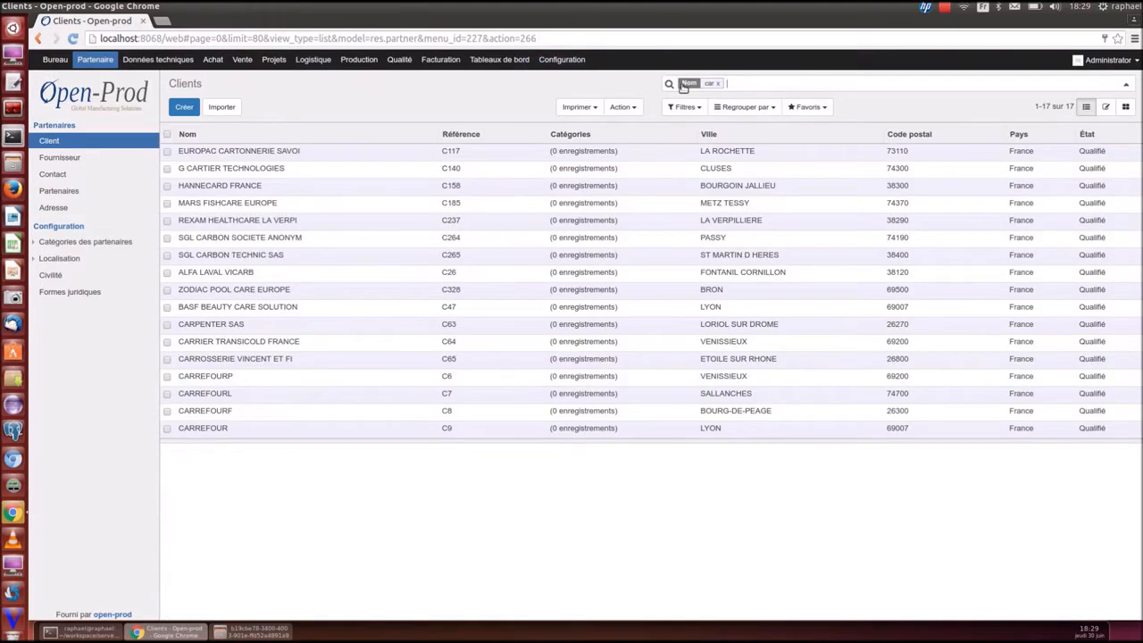
pyautogui.press('BackSpace')
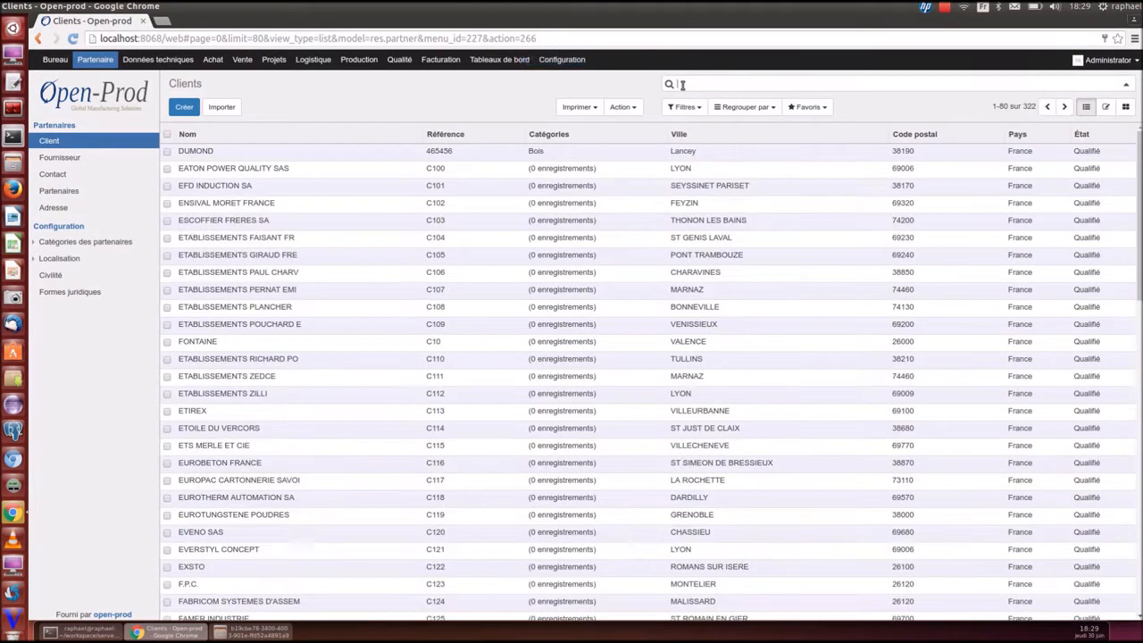
# Filter clients by Pays 'france', then switch to the Achat module
pyautogui.write('france')
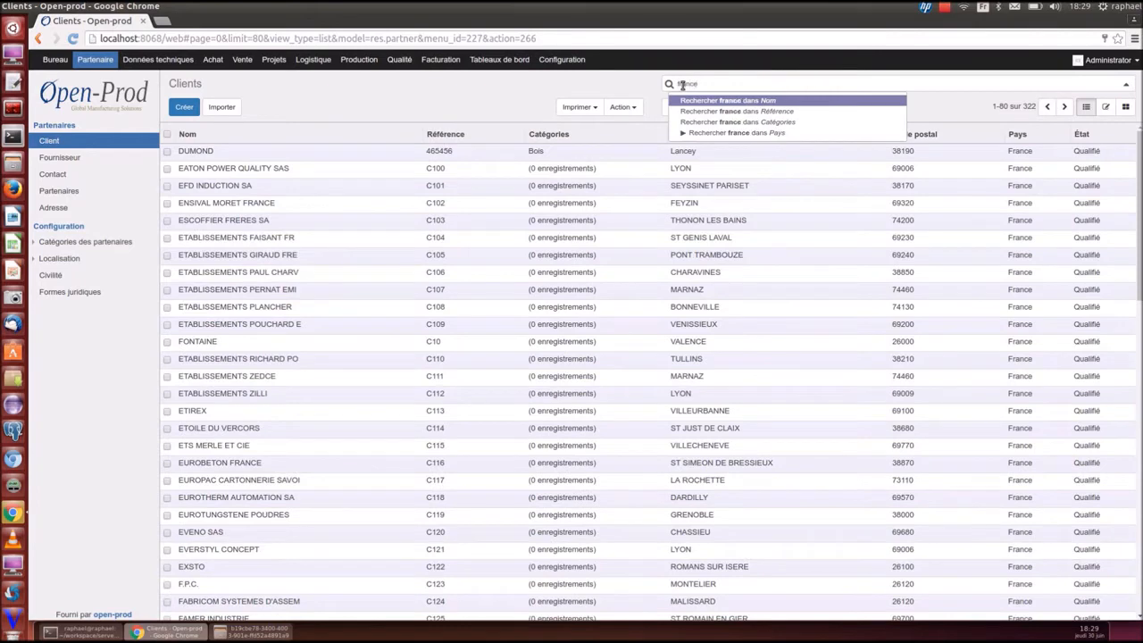
pyautogui.press('Down')
pyautogui.press('Down')
pyautogui.press('Down')
pyautogui.press('Return')
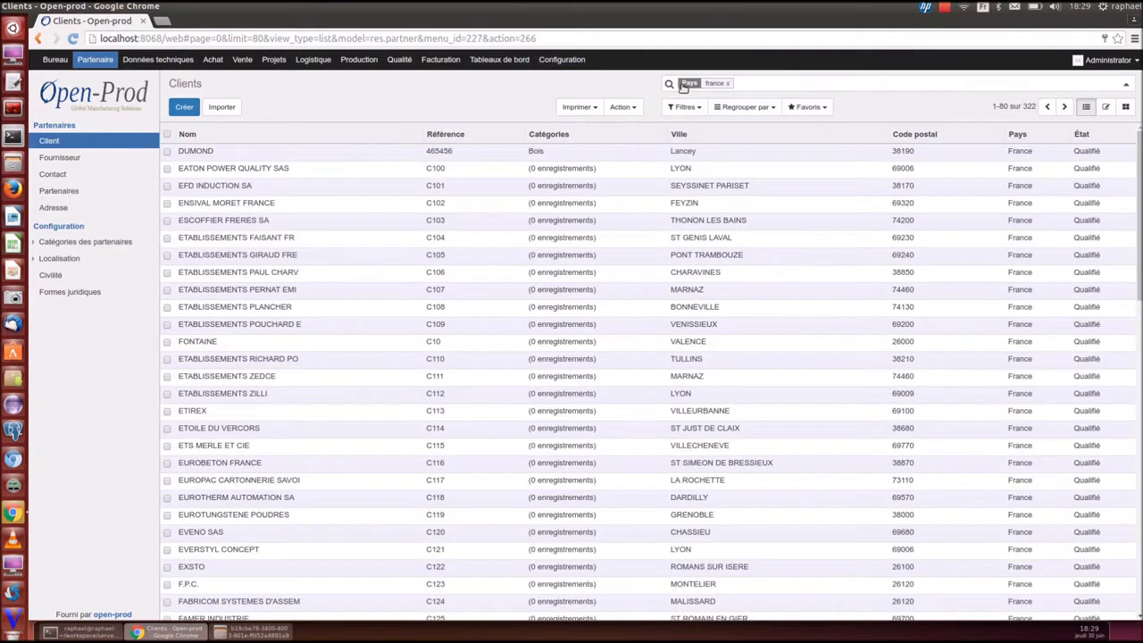
pyautogui.click(213, 59)
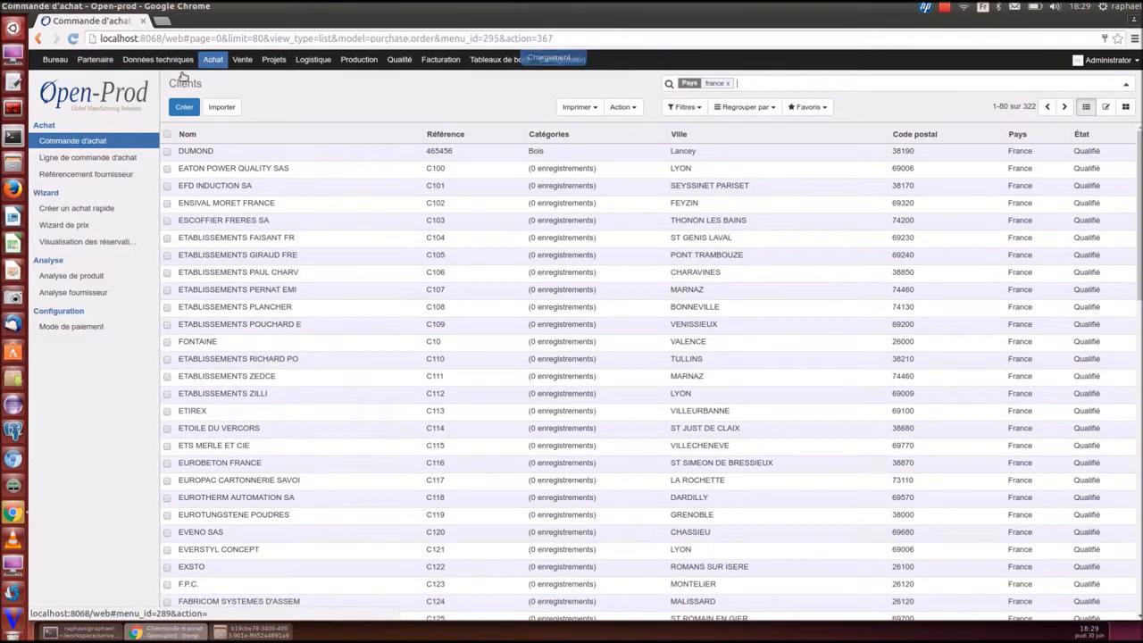
# Open Ligne de commande d'achat and try Partenaire 'stm' and Produit 'aa22' searches, clearing both
pyautogui.click(107, 159)
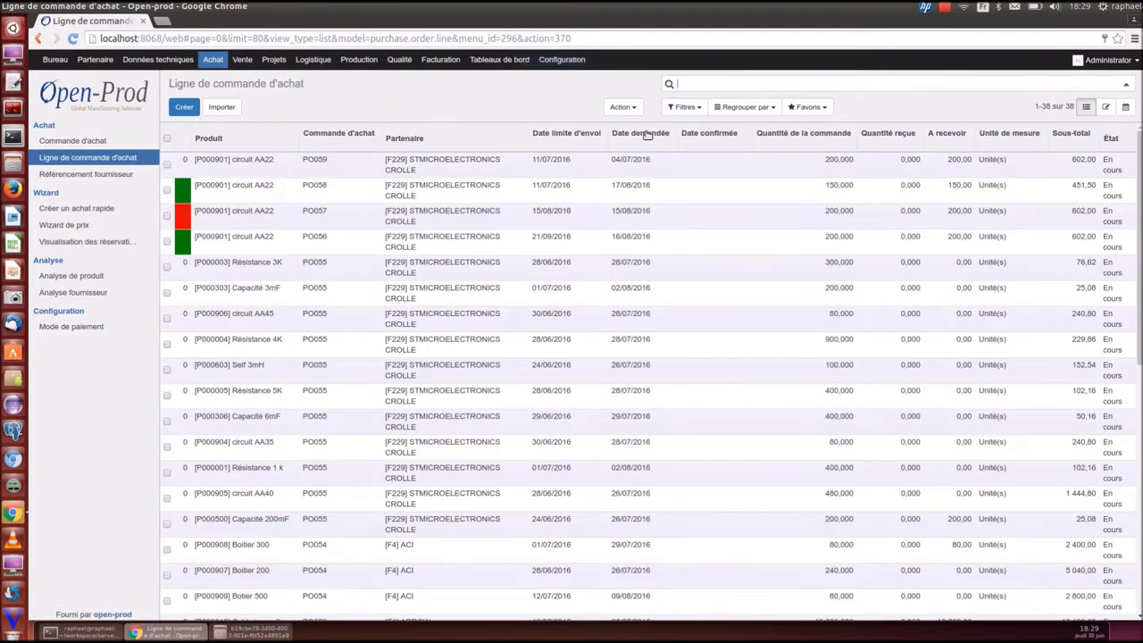
pyautogui.write('stm')
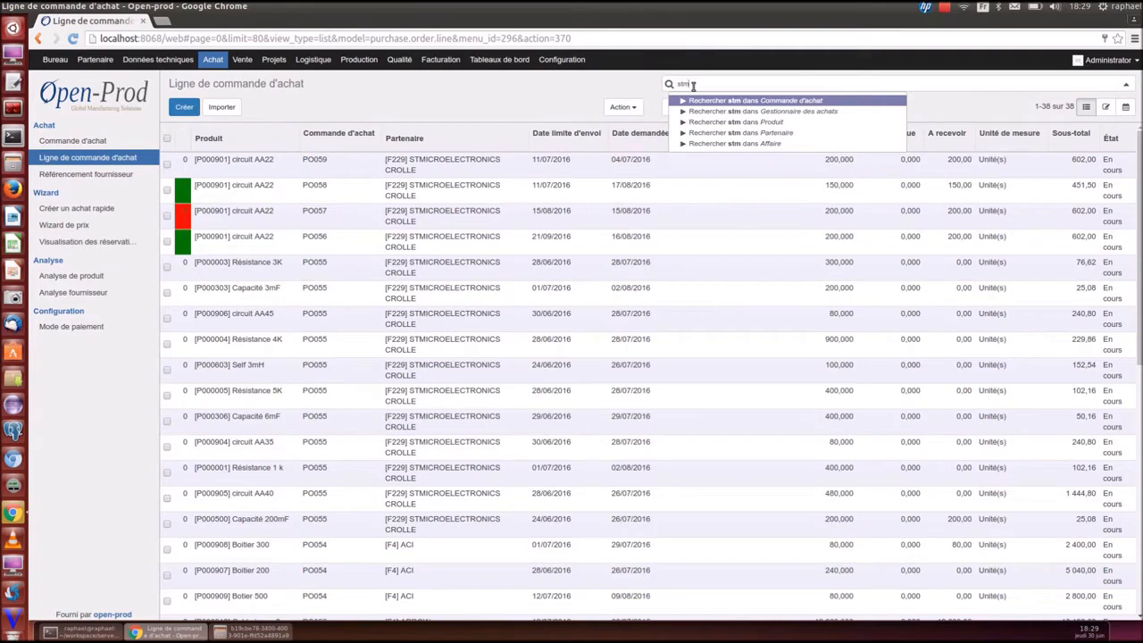
pyautogui.press('Down')
pyautogui.press('Down')
pyautogui.press('Down')
pyautogui.press('Return')
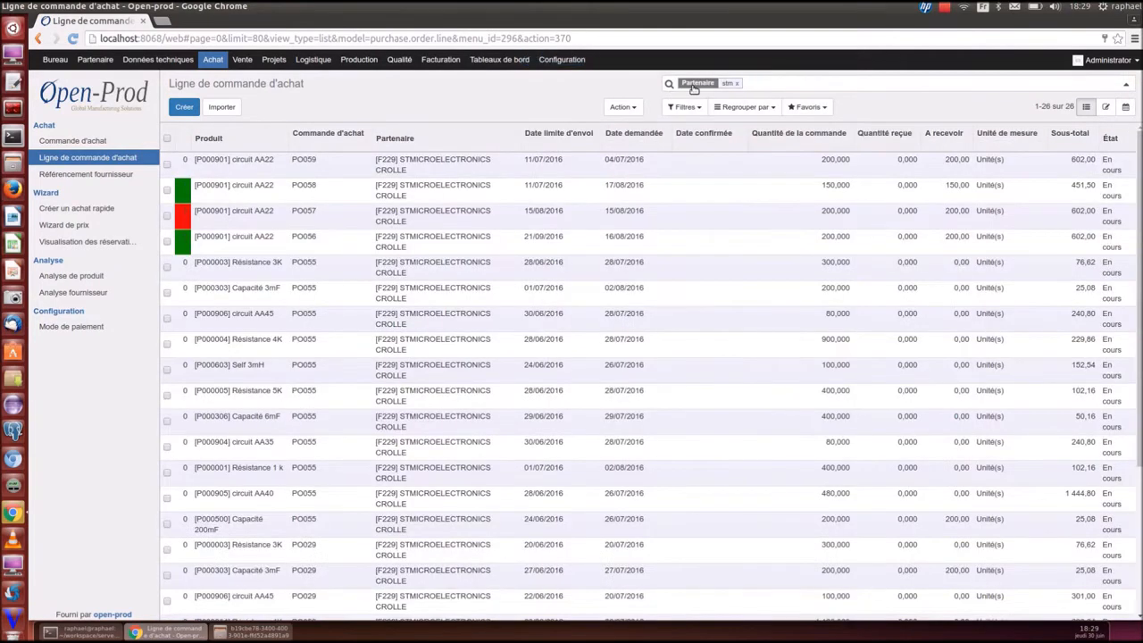
pyautogui.press('BackSpace')
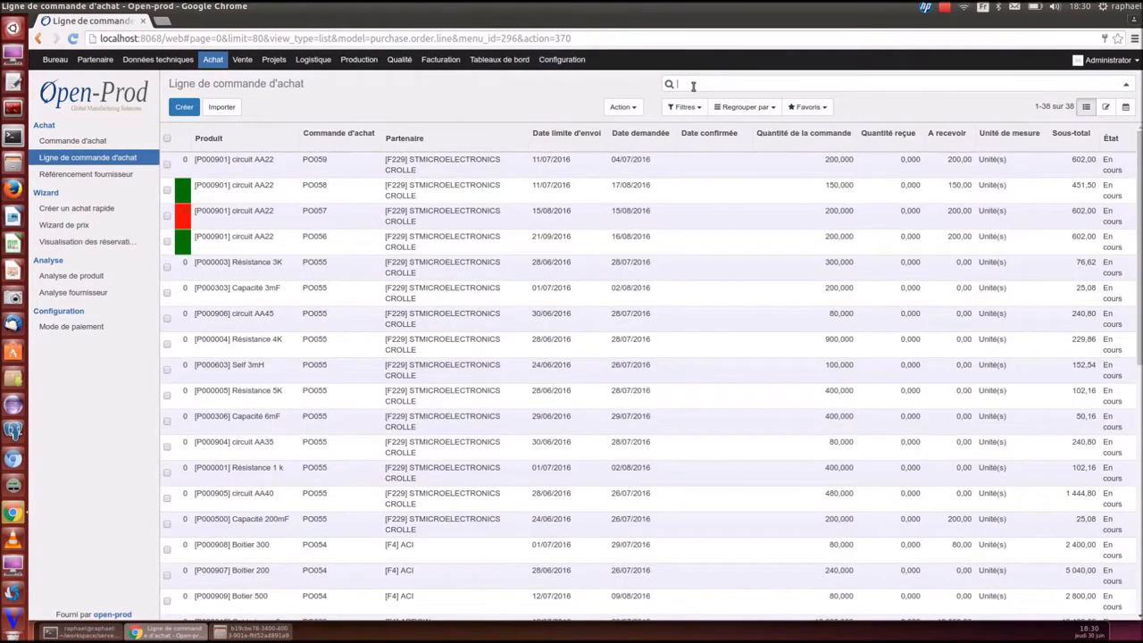
pyautogui.write('aa22')
pyautogui.press('Down')
pyautogui.press('Down')
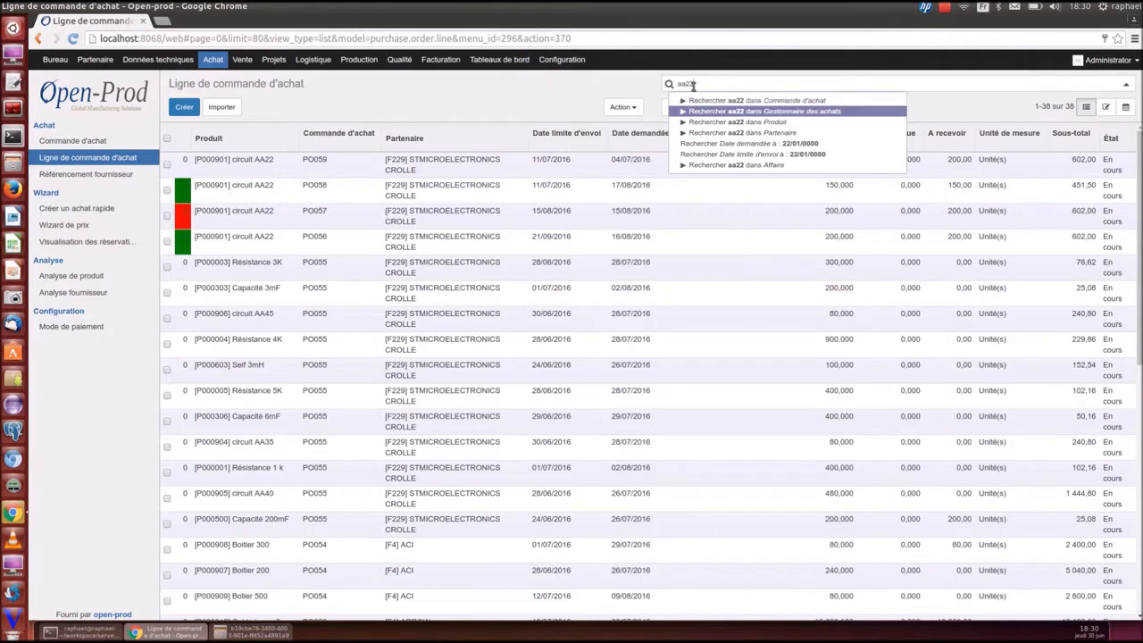
pyautogui.press('Return')
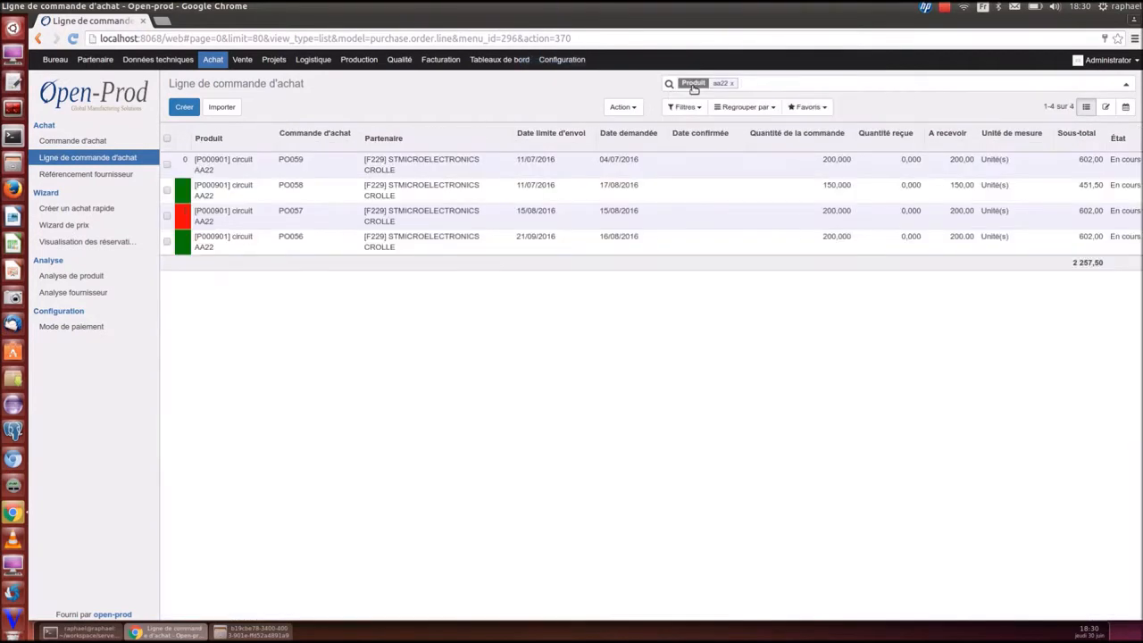
pyautogui.press('BackSpace')
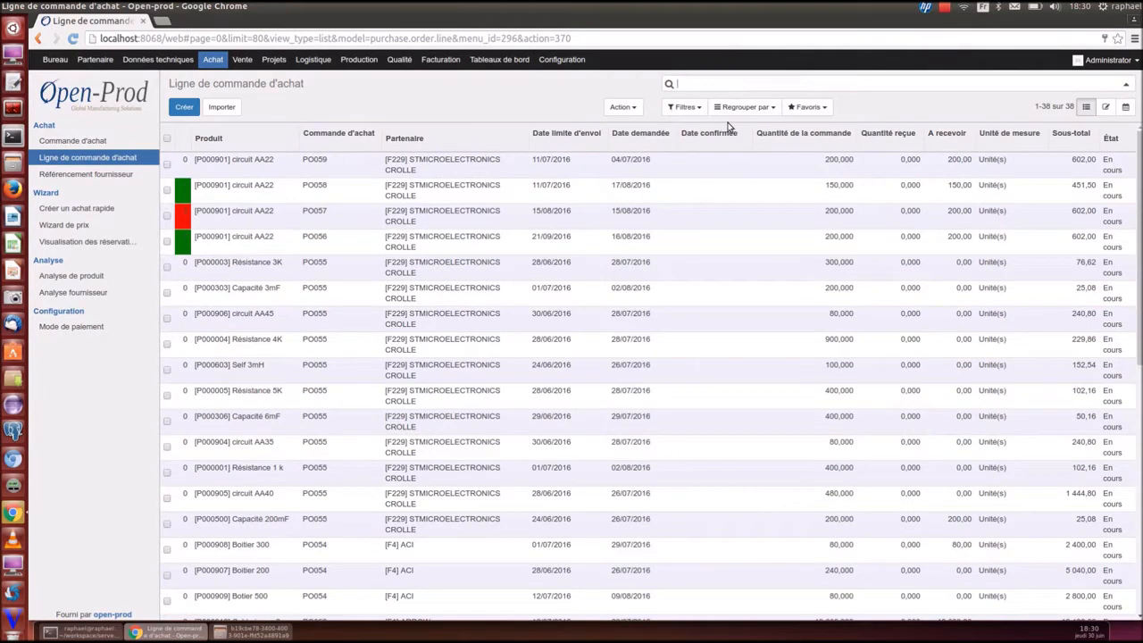
# Group purchase order lines by Fournisseur and Mois, expanding ARROW and STMICROELECTRONICS CROLLE's August group
pyautogui.click(728, 108)
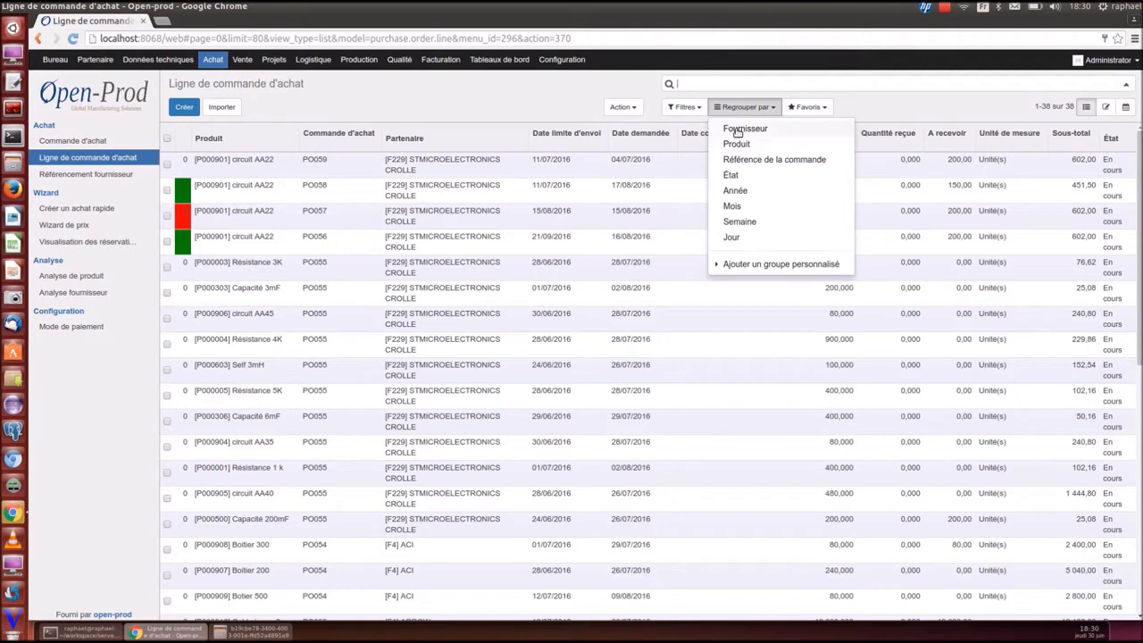
pyautogui.click(737, 131)
pyautogui.click(737, 204)
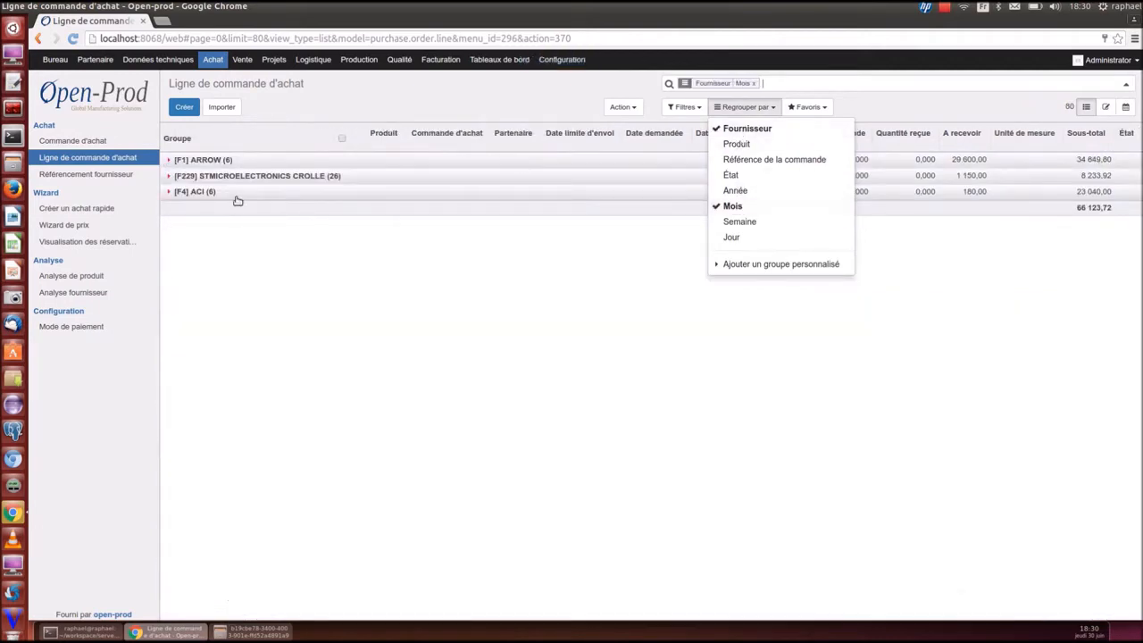
pyautogui.click(170, 166)
pyautogui.click(171, 192)
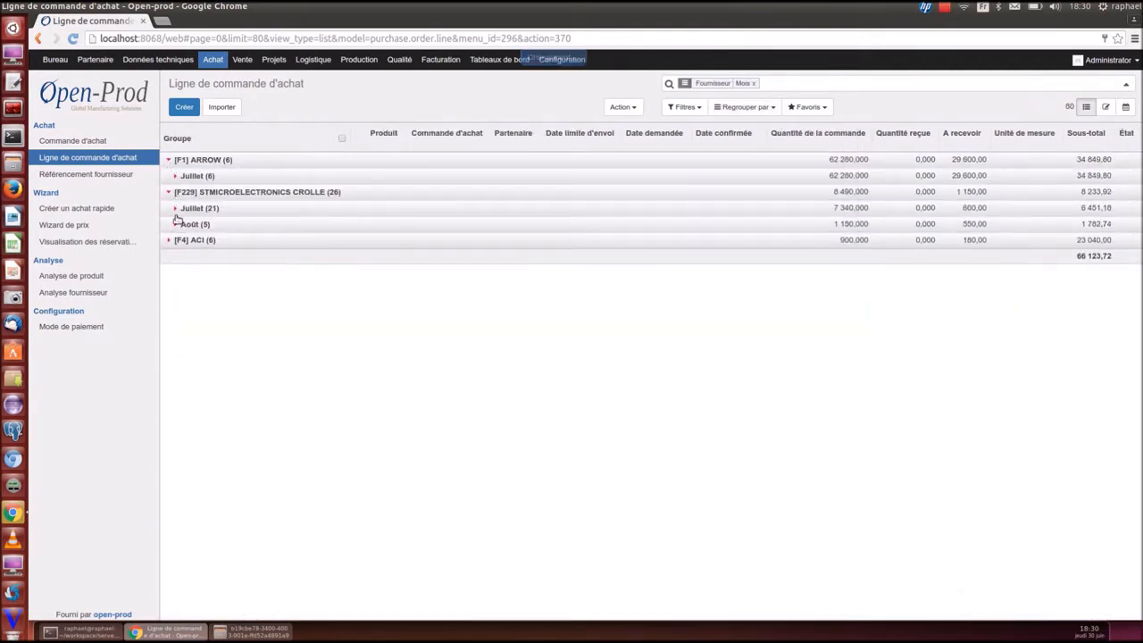
pyautogui.click(173, 209)
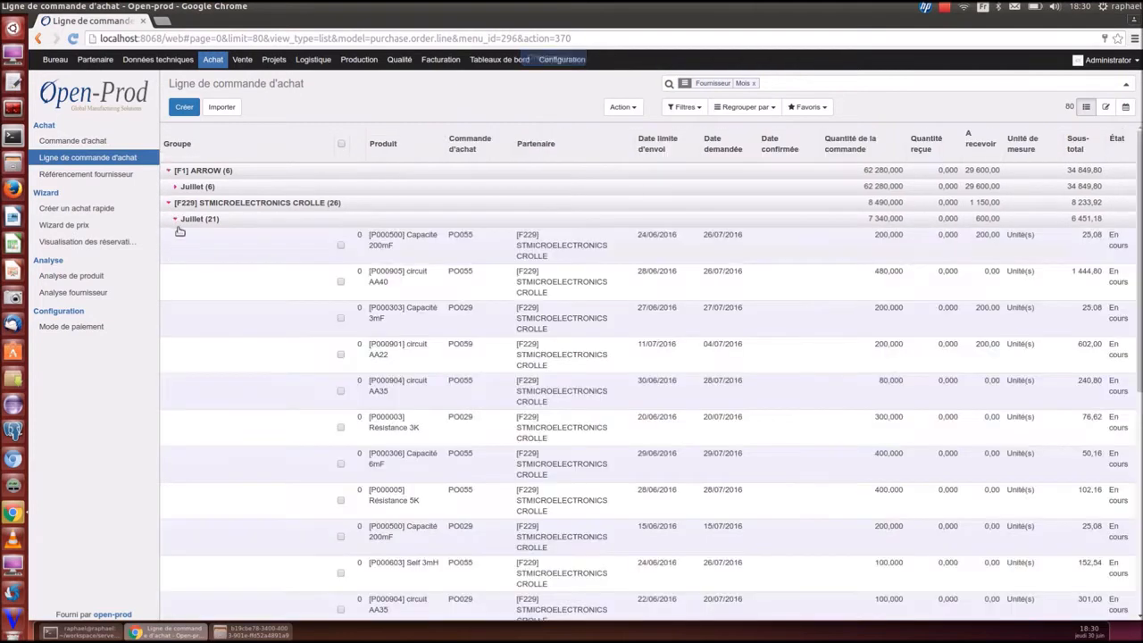
pyautogui.click(177, 219)
pyautogui.click(179, 234)
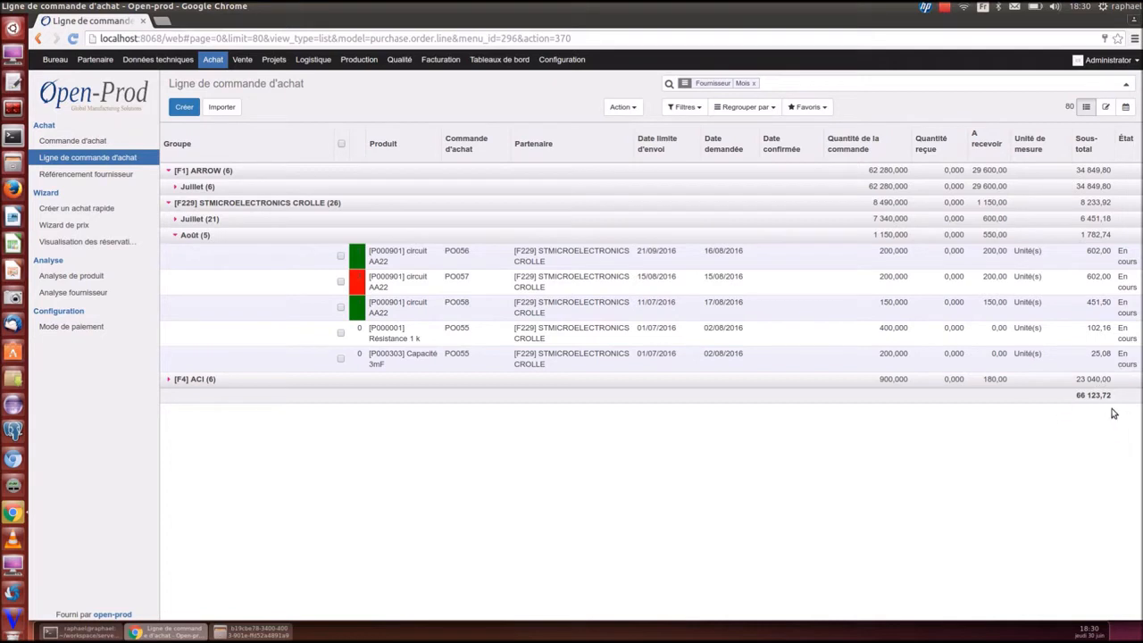
# Export the five August lines' current view to .xls, check it in Calc, then close Calc
pyautogui.click(342, 144)
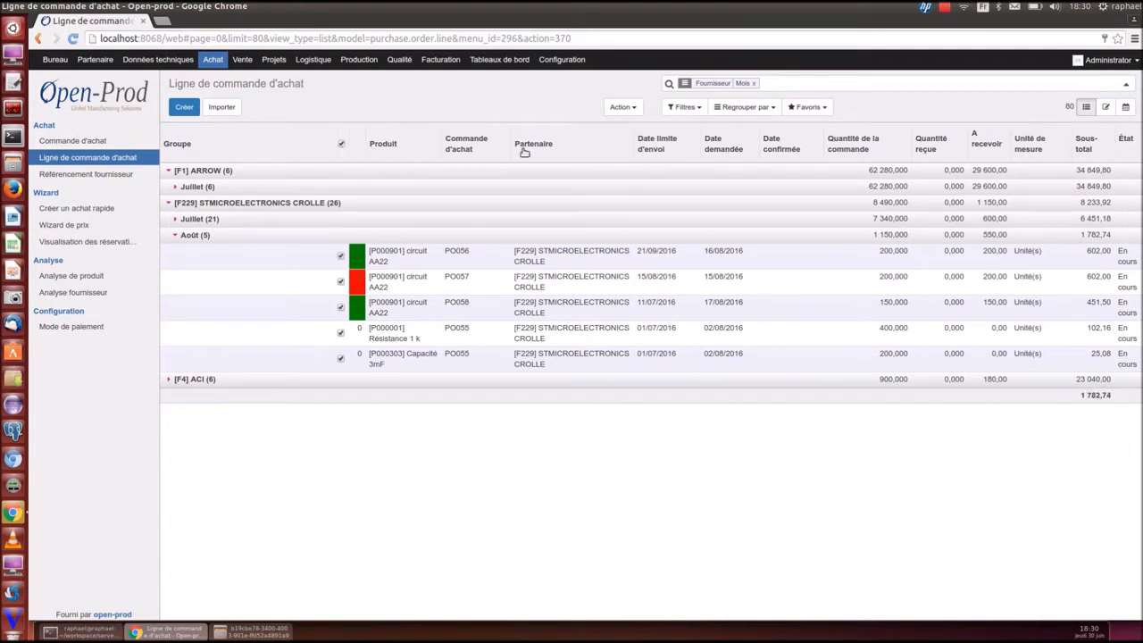
pyautogui.click(626, 109)
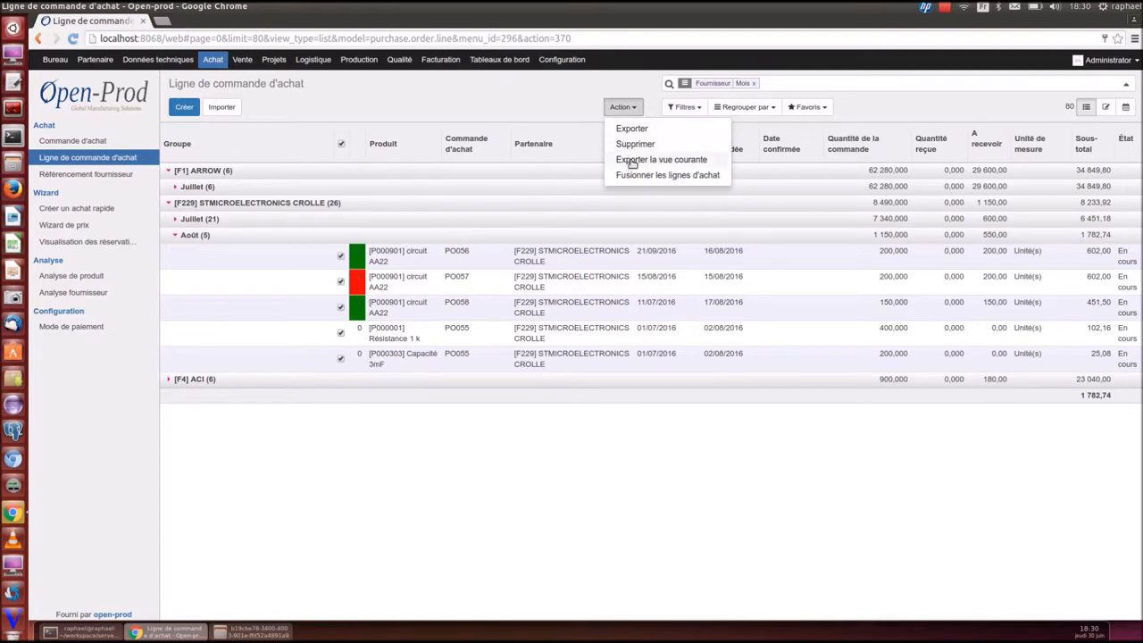
pyautogui.click(631, 160)
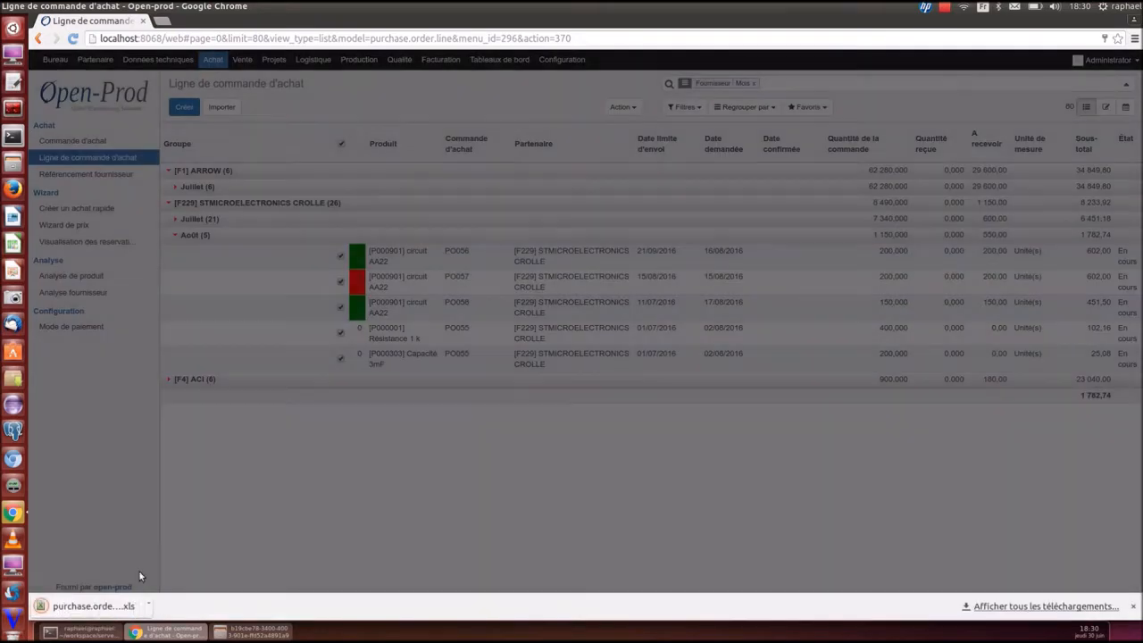
pyautogui.click(114, 612)
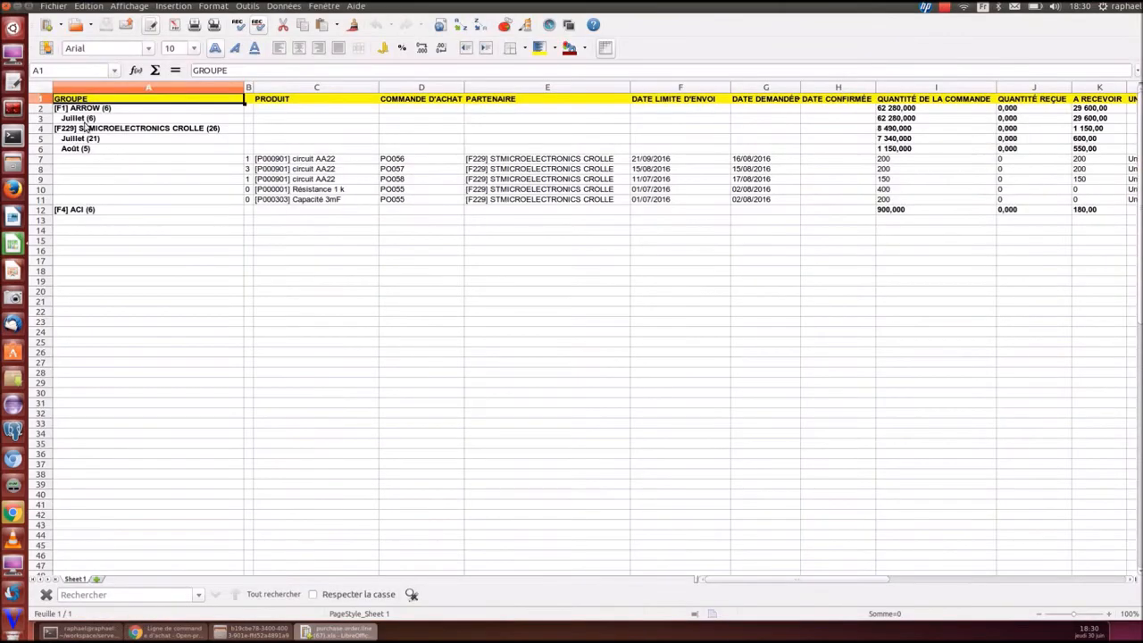
pyautogui.click(4, 6)
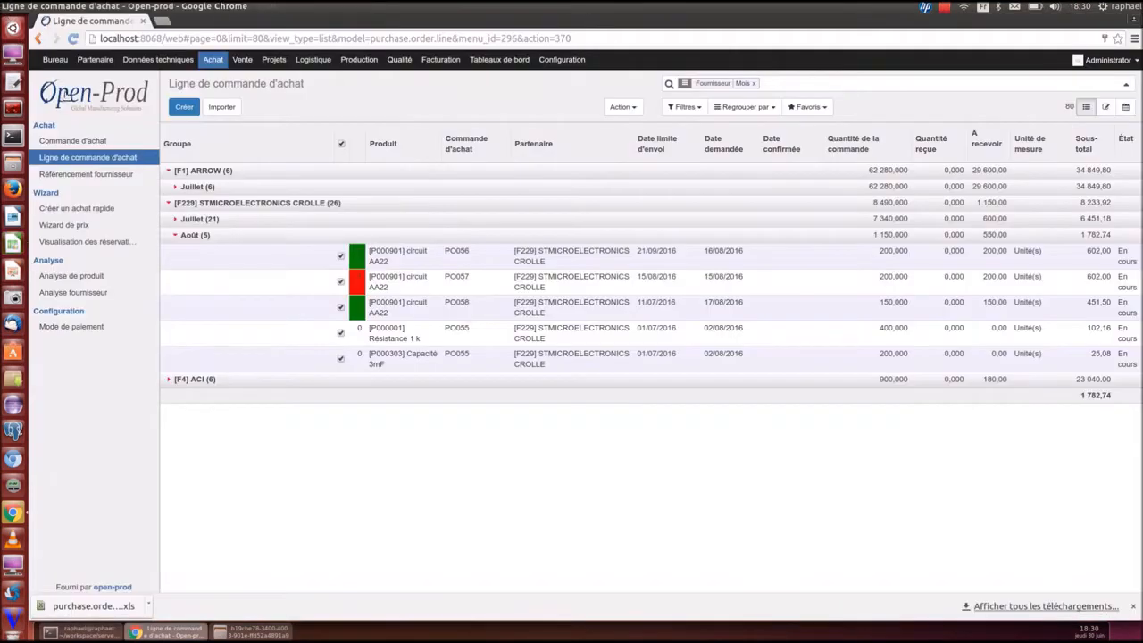
# Regroup the lines by Mois then Fournisseur and expand the Juillet group
pyautogui.click(740, 108)
pyautogui.click(740, 129)
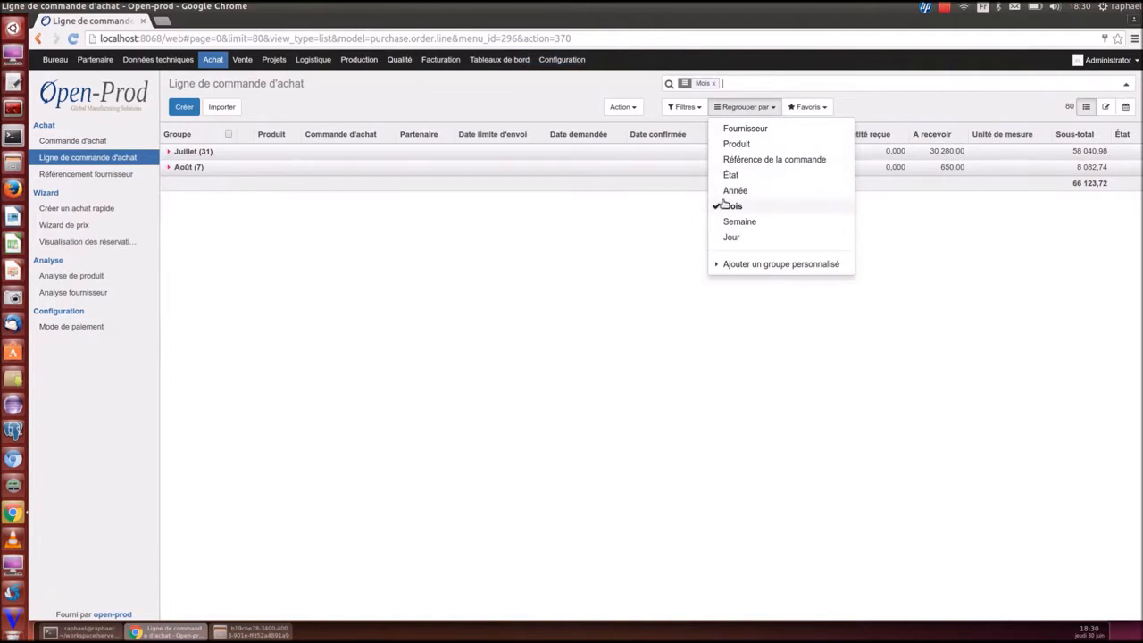
pyautogui.click(732, 129)
pyautogui.click(172, 152)
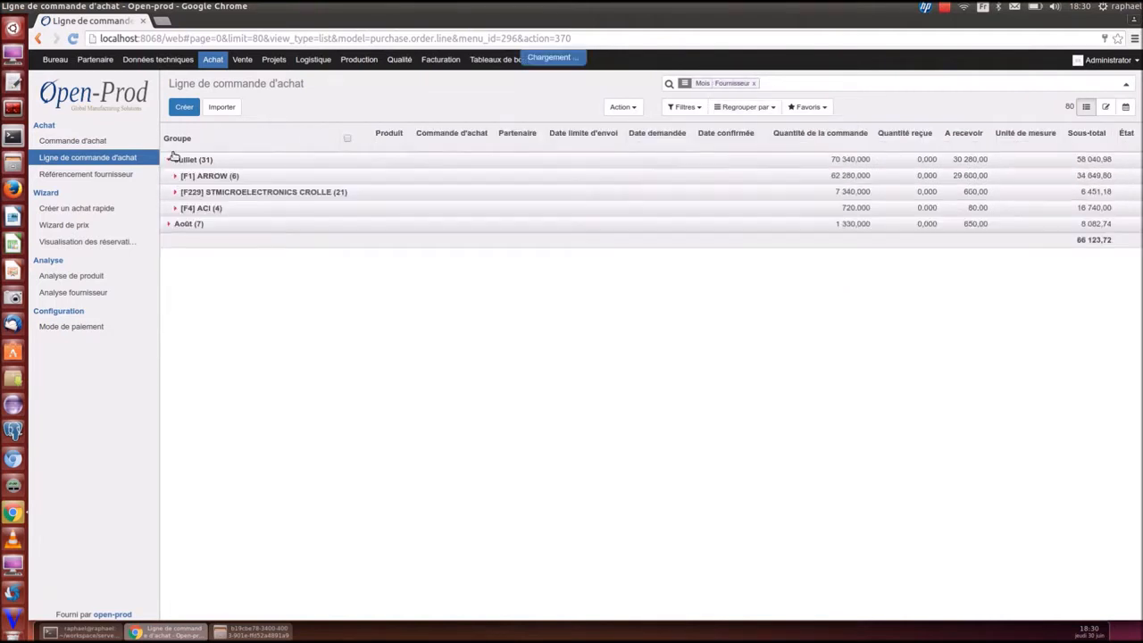
# Add and apply a custom grouping on the Type field
pyautogui.click(737, 108)
pyautogui.click(738, 265)
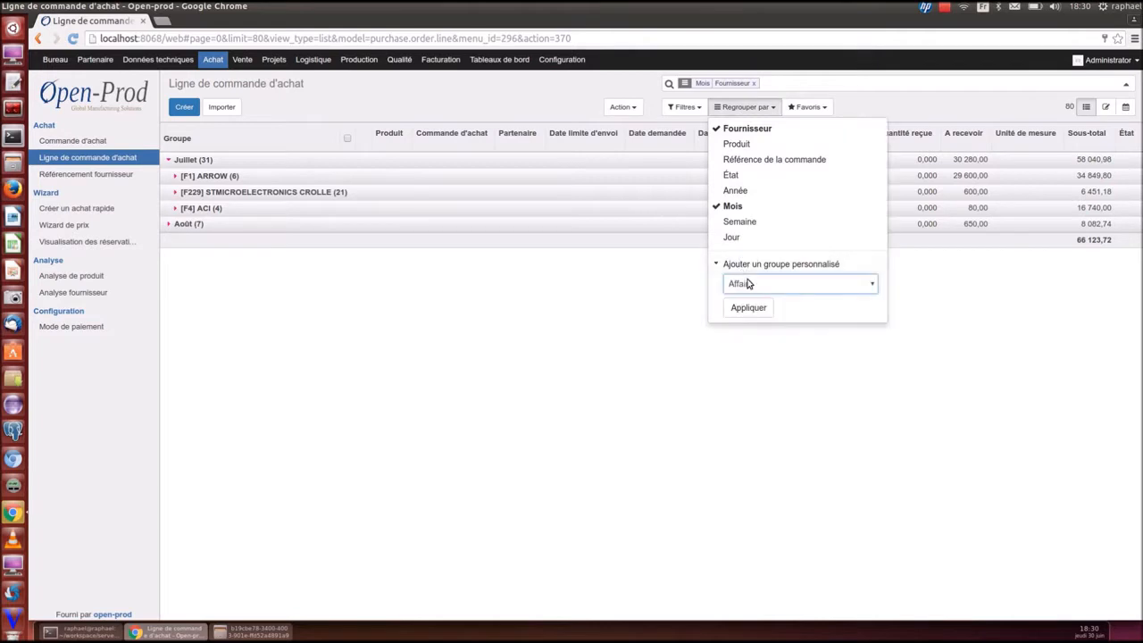
pyautogui.click(751, 284)
pyautogui.scroll(-3, 753, 360)
pyautogui.scroll(-1, 753, 360)
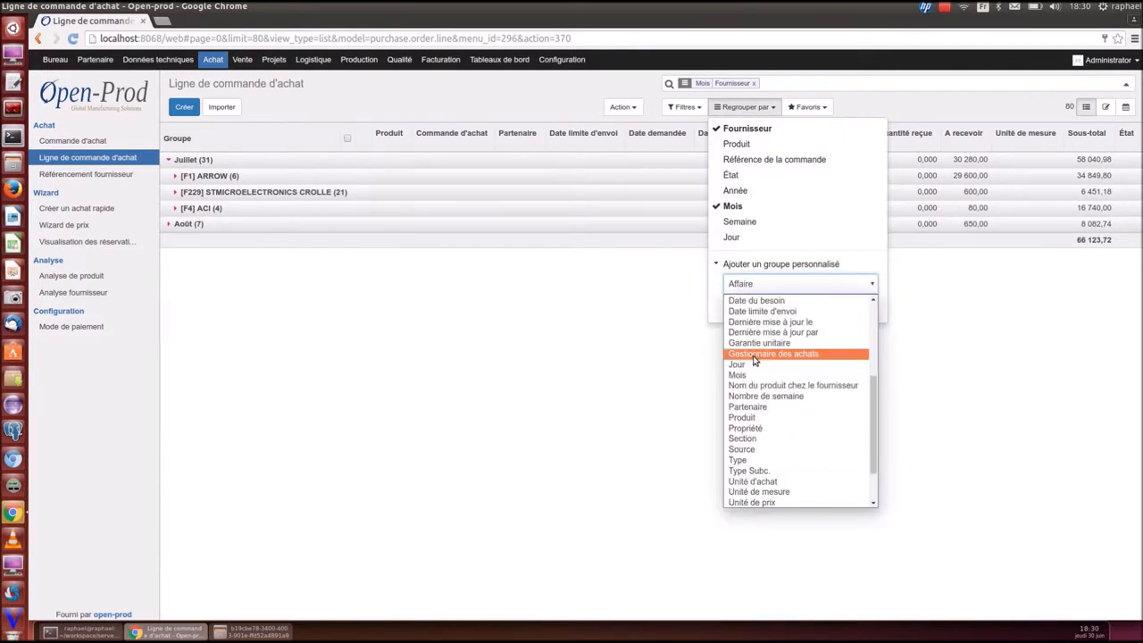
pyautogui.click(763, 464)
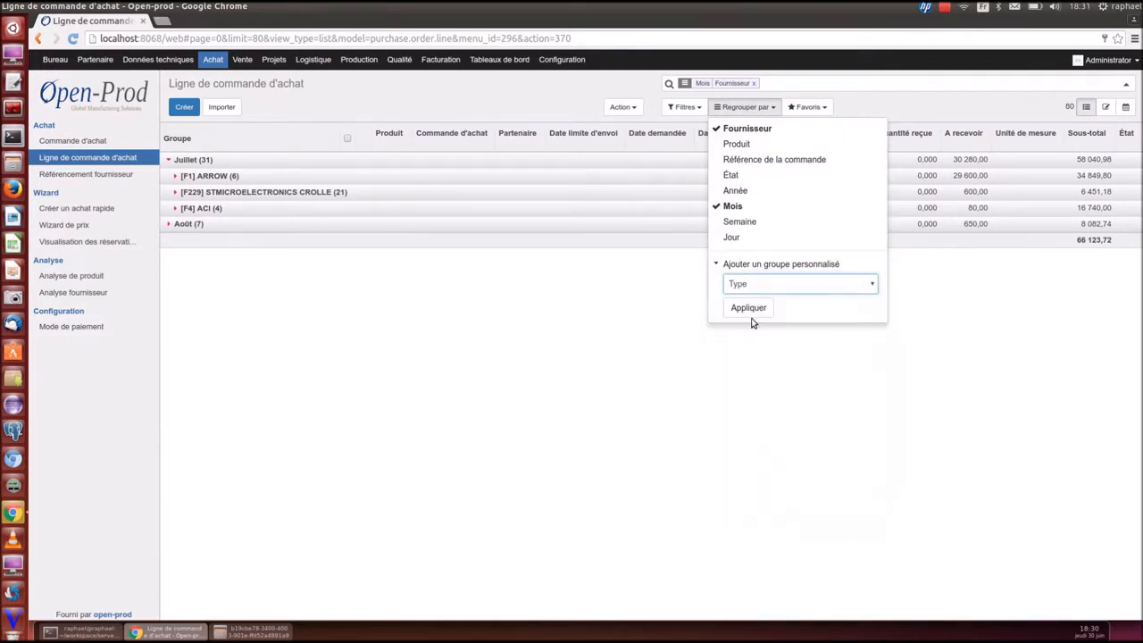
pyautogui.click(749, 309)
# Remove the Mois, Fournisseur and Type groupings so all 38 lines are listed
pyautogui.click(730, 206)
pyautogui.click(728, 130)
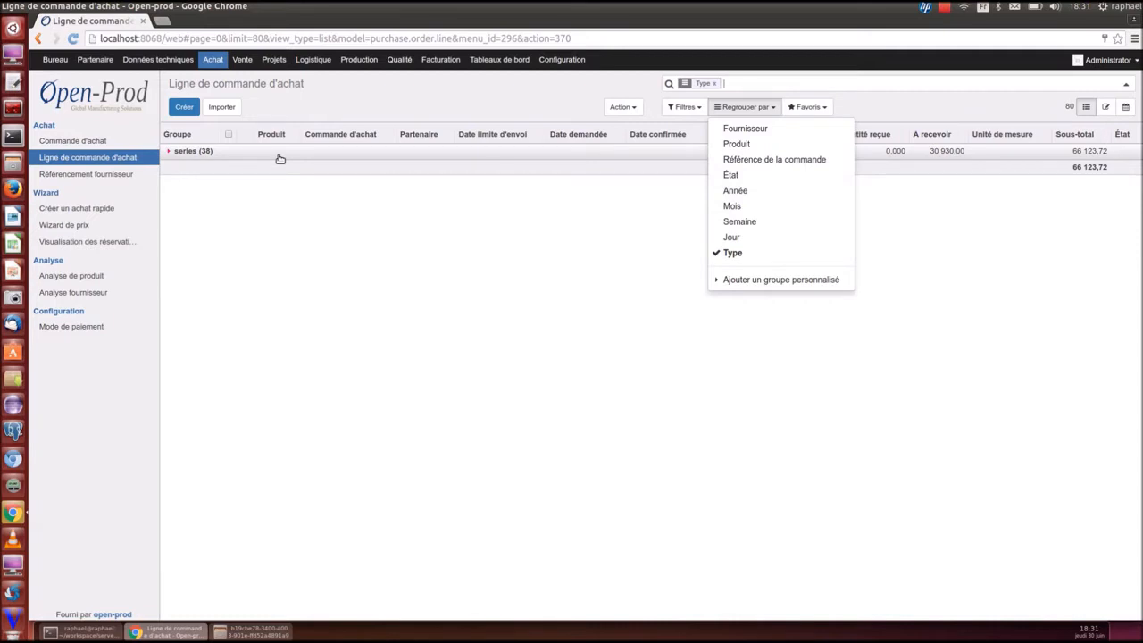
pyautogui.click(713, 256)
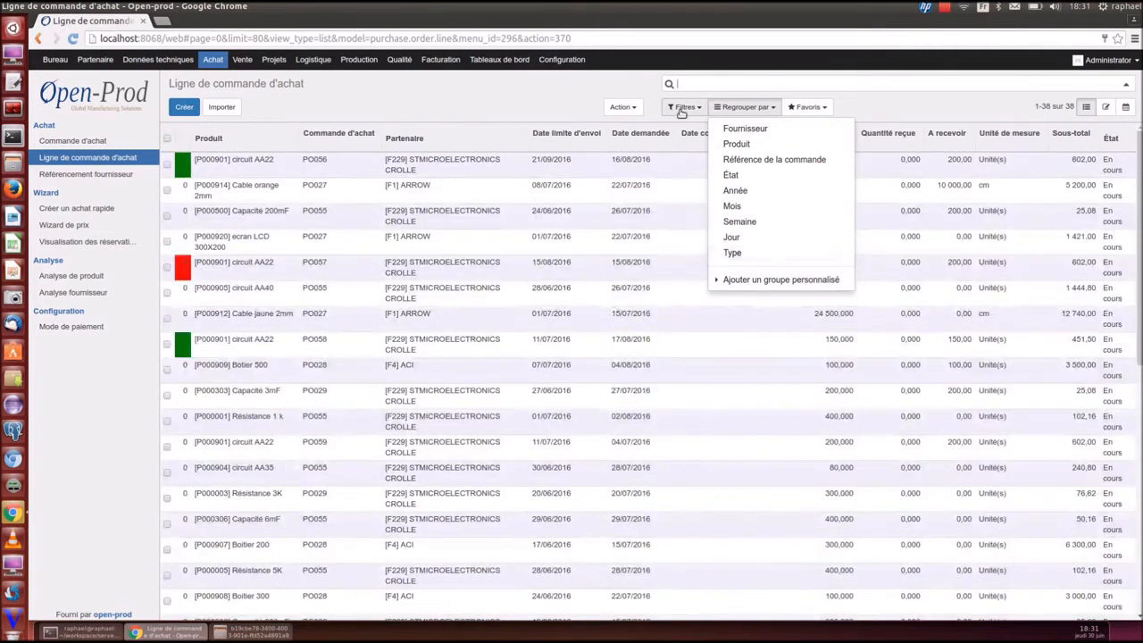
# Try the Mes achats, Non reçu and Retard filters, removing each again
pyautogui.click(683, 107)
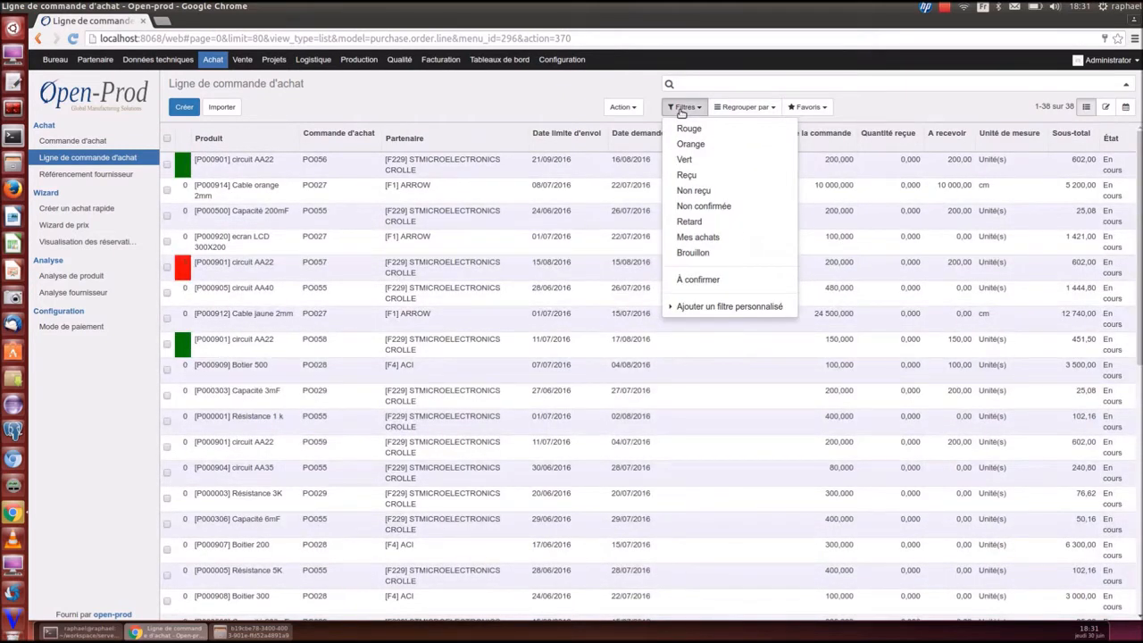
pyautogui.click(700, 237)
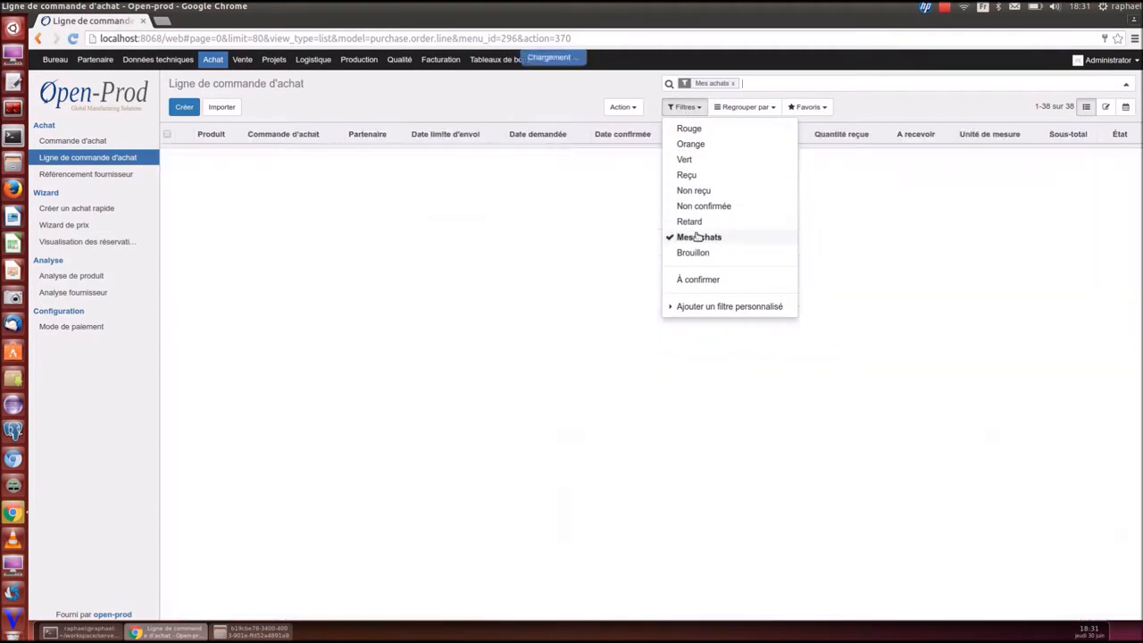
pyautogui.click(700, 237)
pyautogui.click(687, 194)
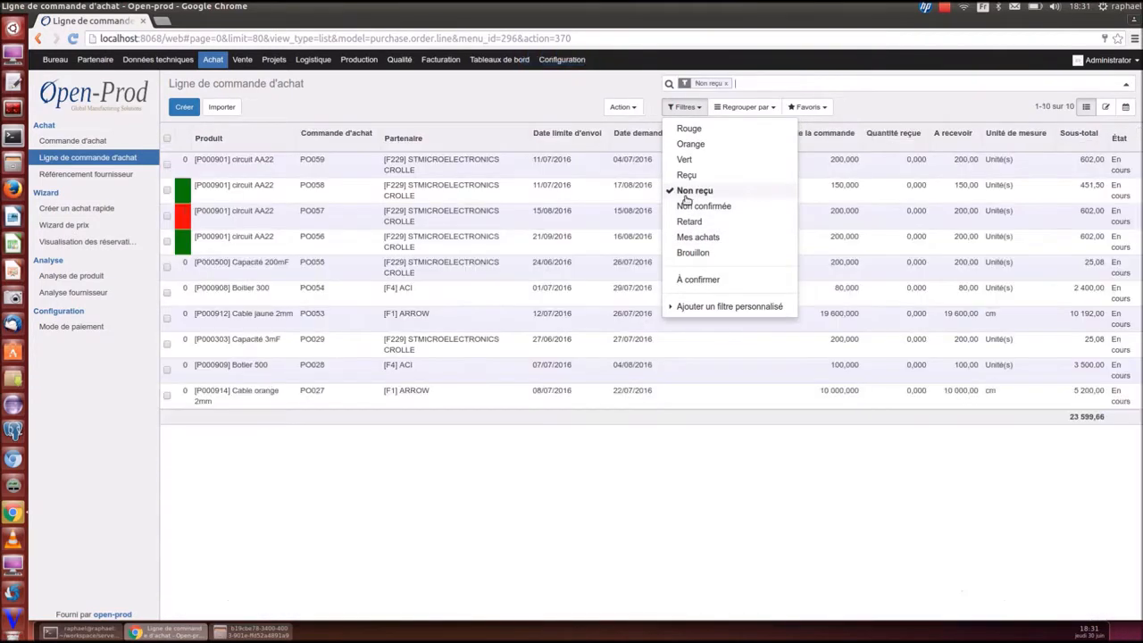
pyautogui.click(686, 195)
pyautogui.click(695, 223)
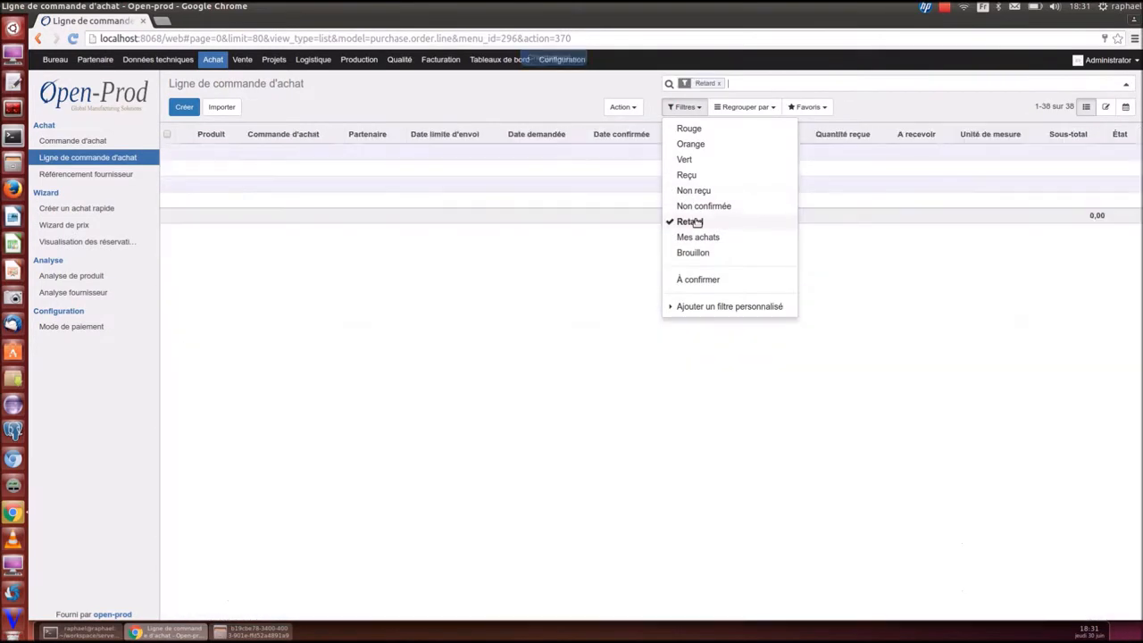
pyautogui.click(697, 223)
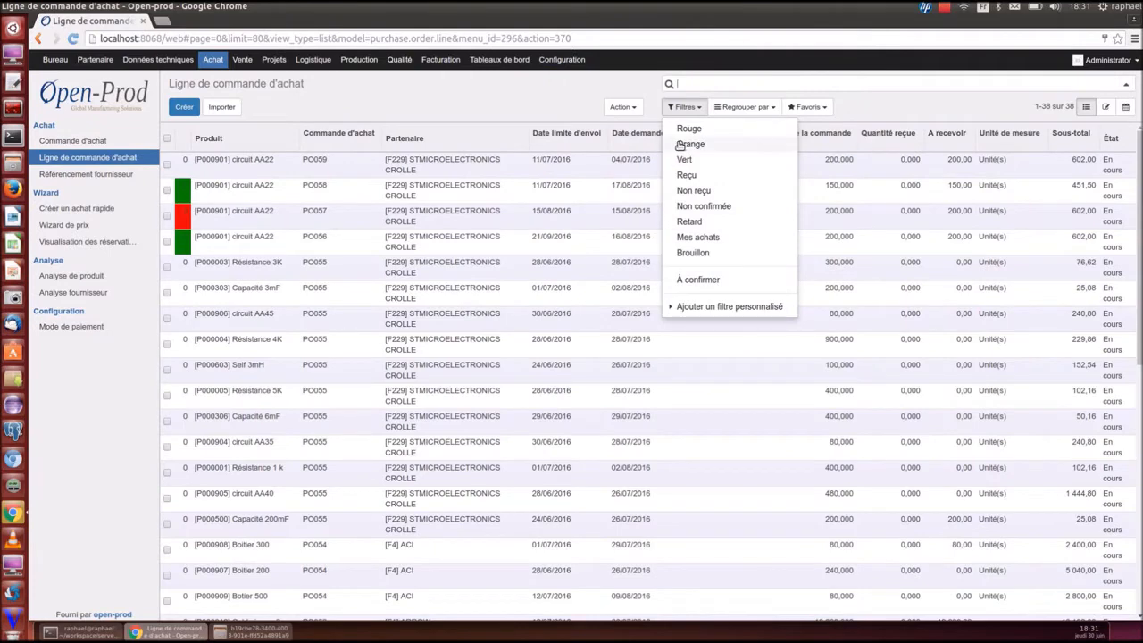
# Apply the Orange and Rouge filters, leaving only line PO057 at 602,00
pyautogui.click(676, 143)
pyautogui.click(681, 129)
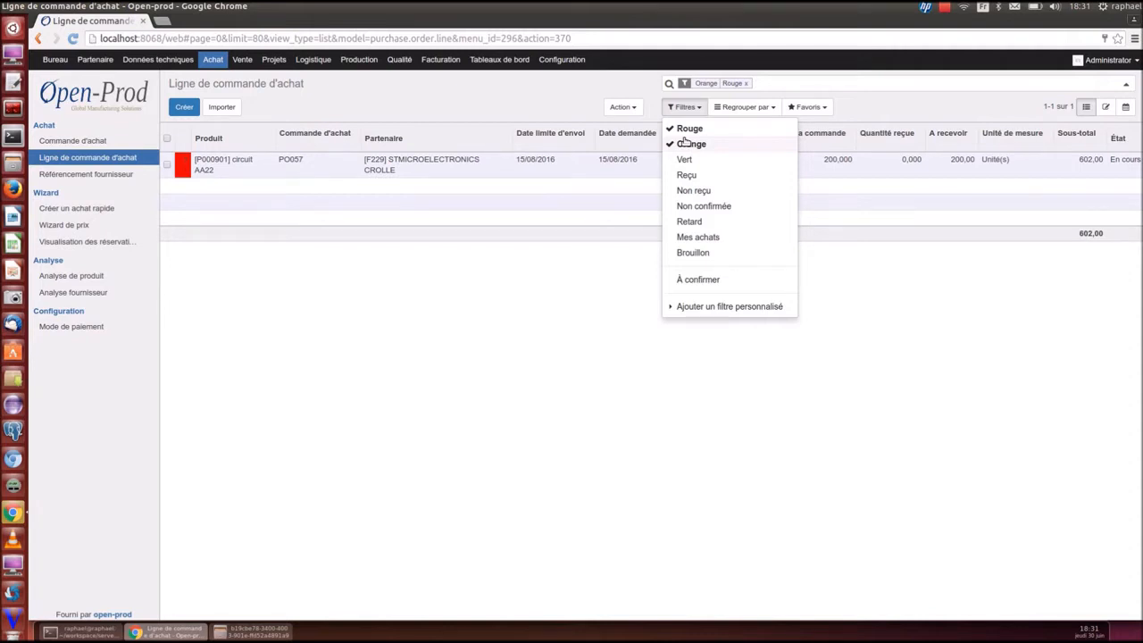
pyautogui.click(867, 113)
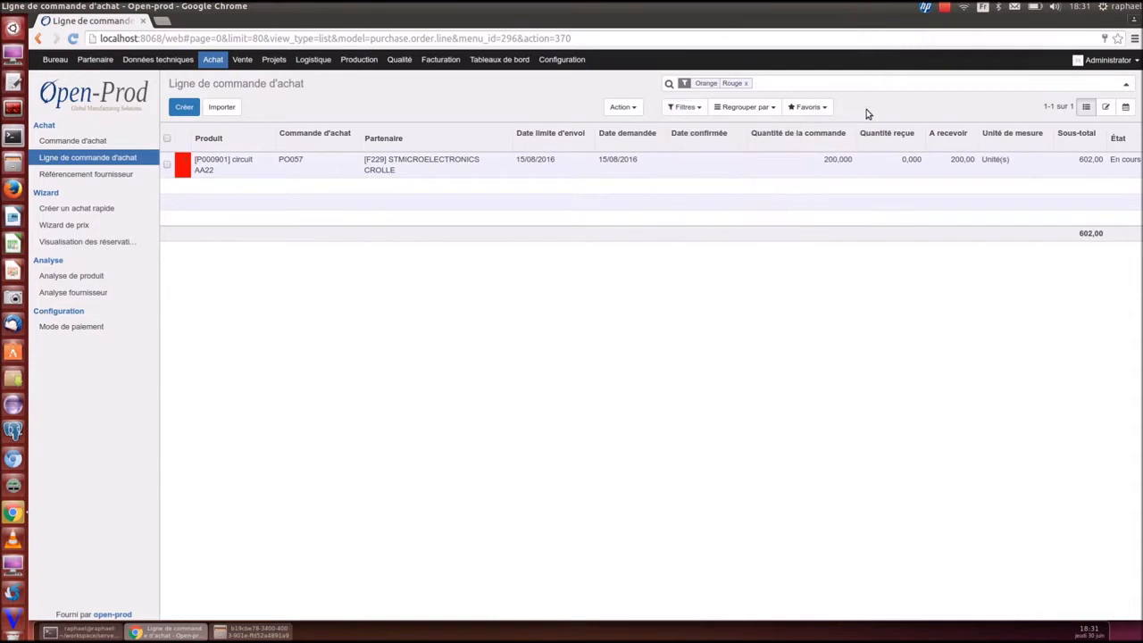
pyautogui.click(810, 108)
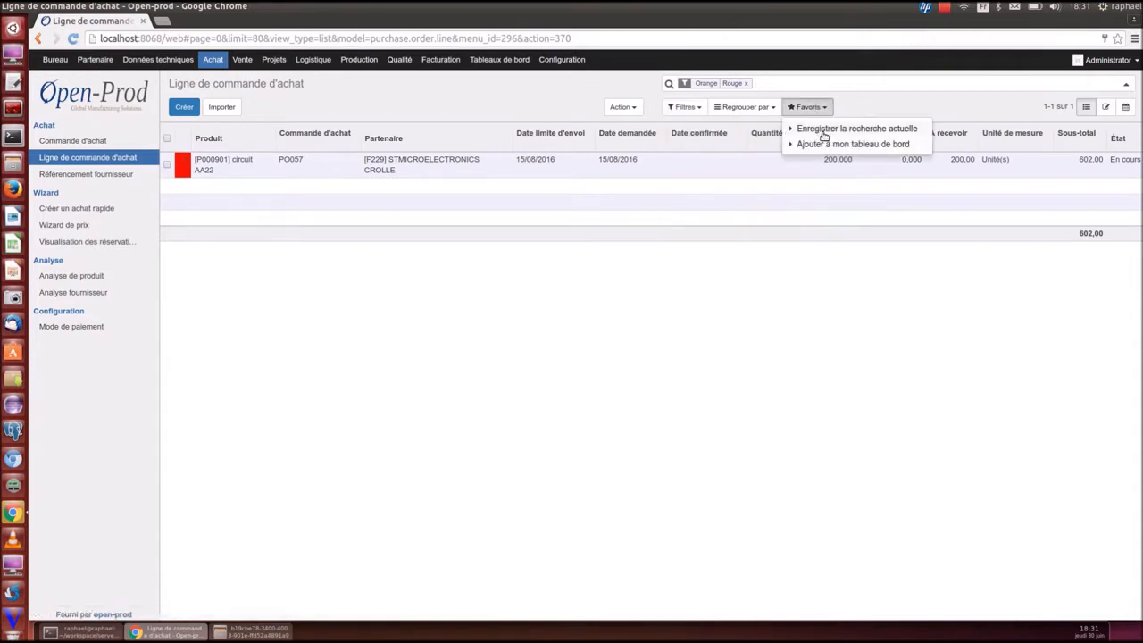
# Save the current search as favourite 'Ligne de commande d'achat a surveiller'
pyautogui.click(822, 130)
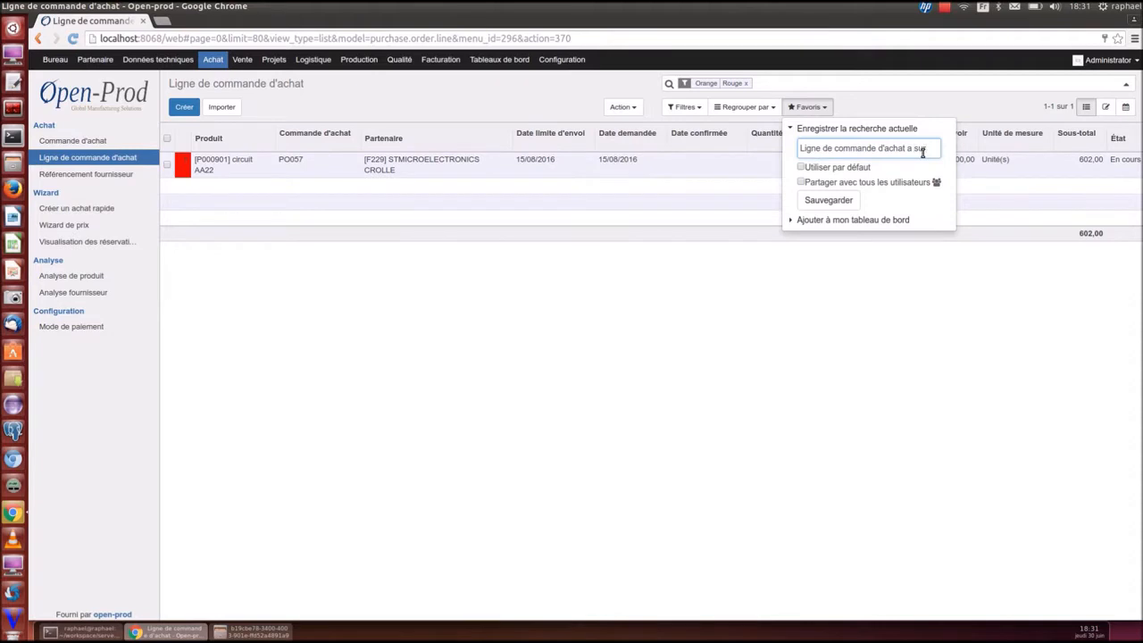
pyautogui.write('a surveiller')
pyautogui.click(846, 197)
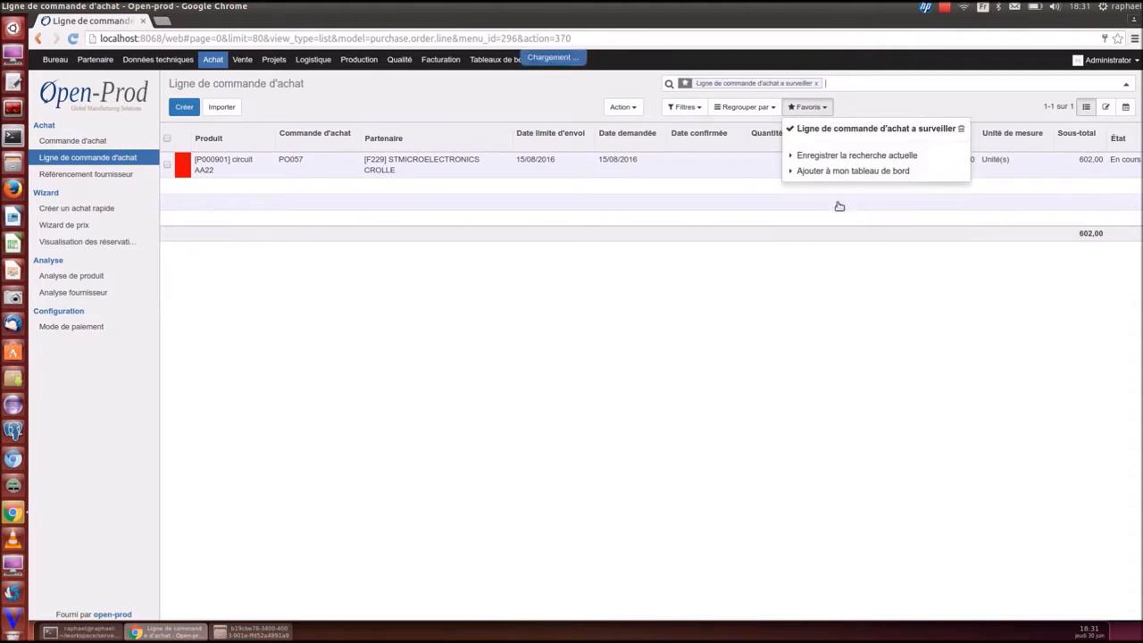
pyautogui.click(536, 311)
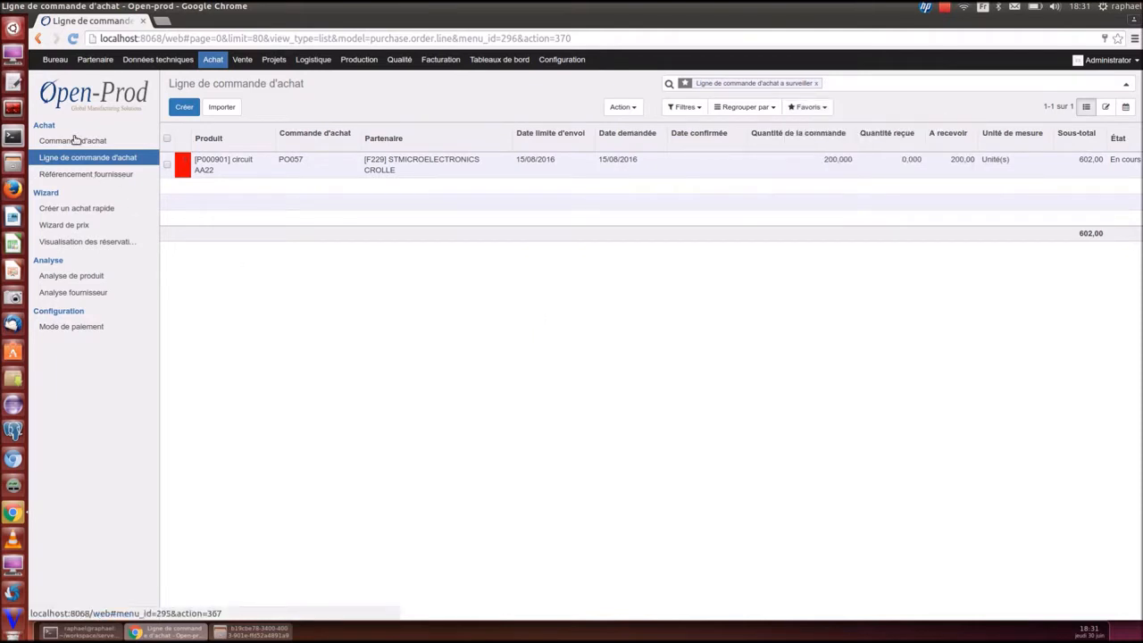
# Reapply the 'a surveiller' favourite, add it to Mon tableau de bord, and view the dashboard
pyautogui.click(75, 141)
pyautogui.click(90, 157)
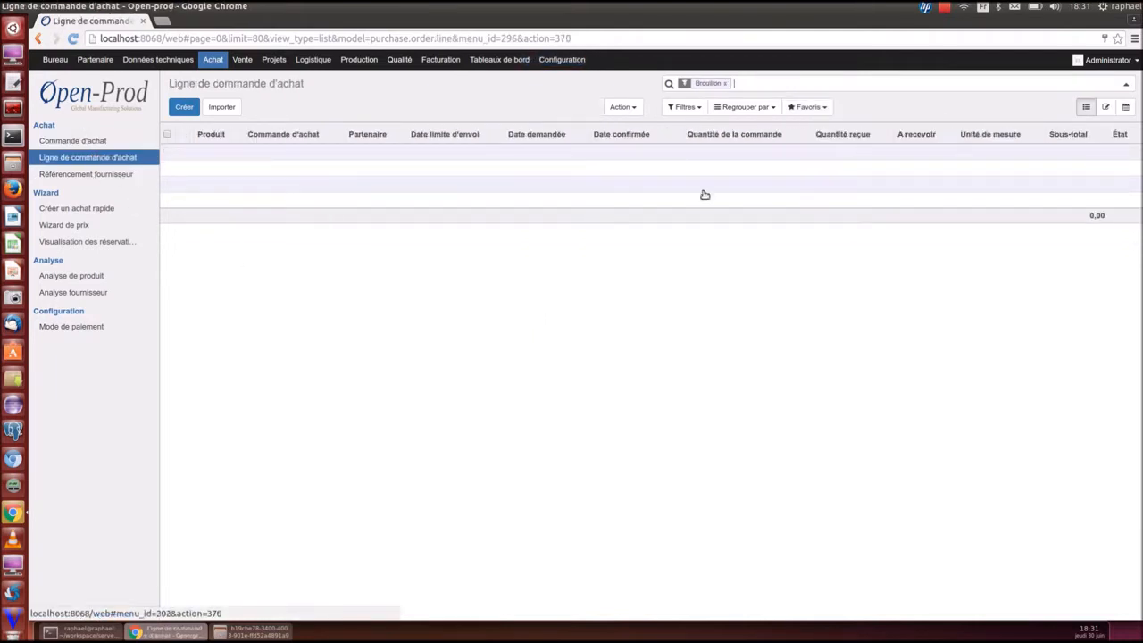
pyautogui.click(793, 108)
pyautogui.click(829, 130)
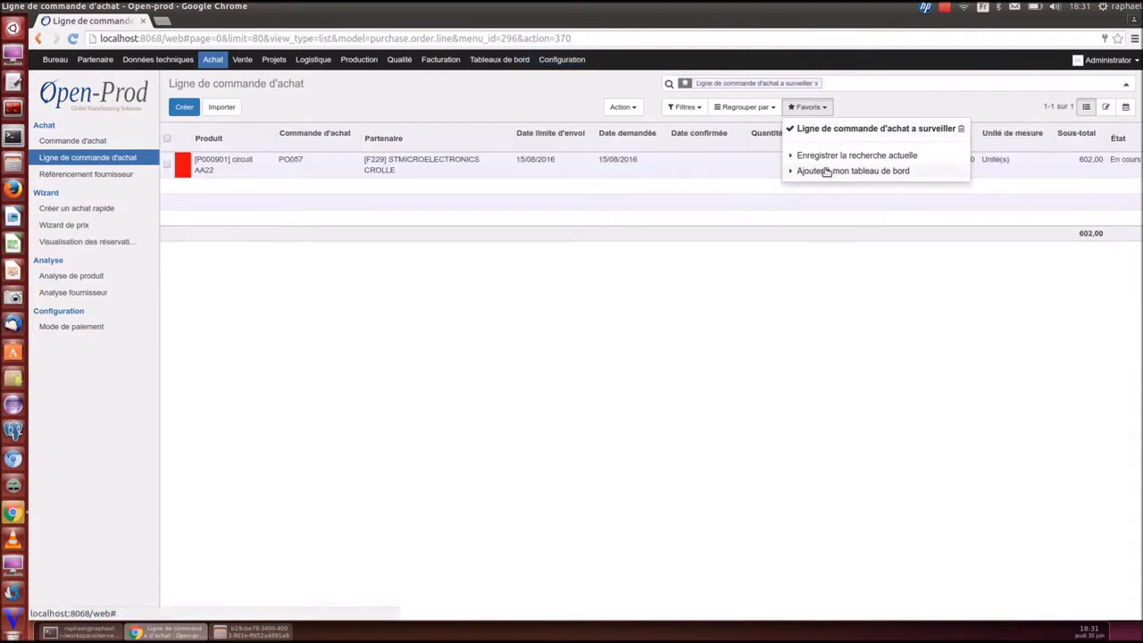
pyautogui.click(826, 171)
pyautogui.click(818, 235)
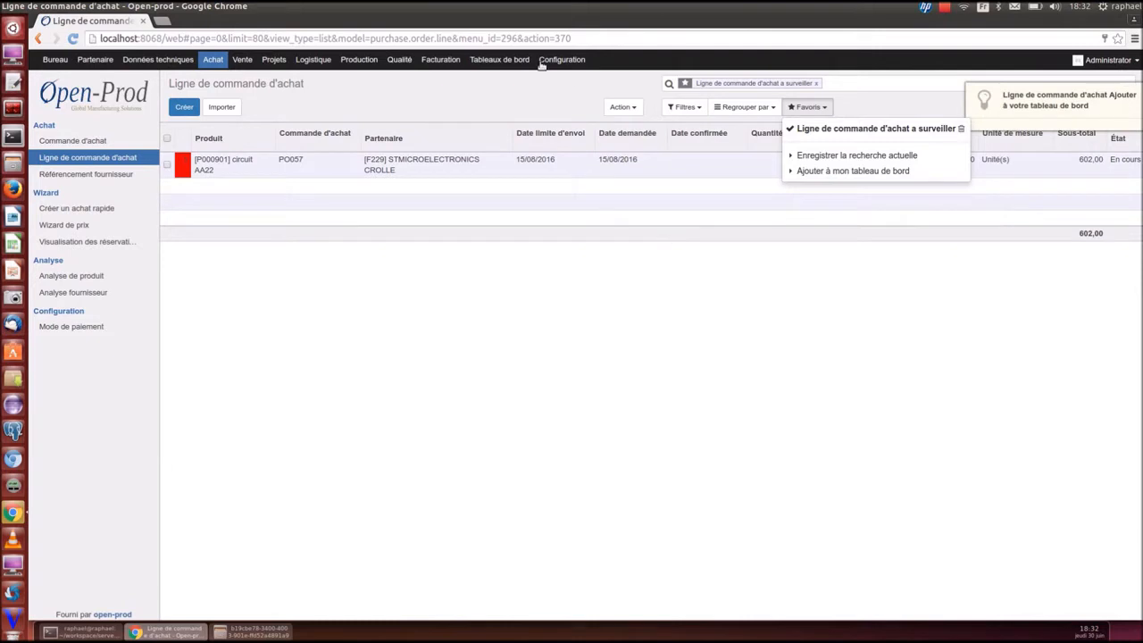
pyautogui.click(499, 59)
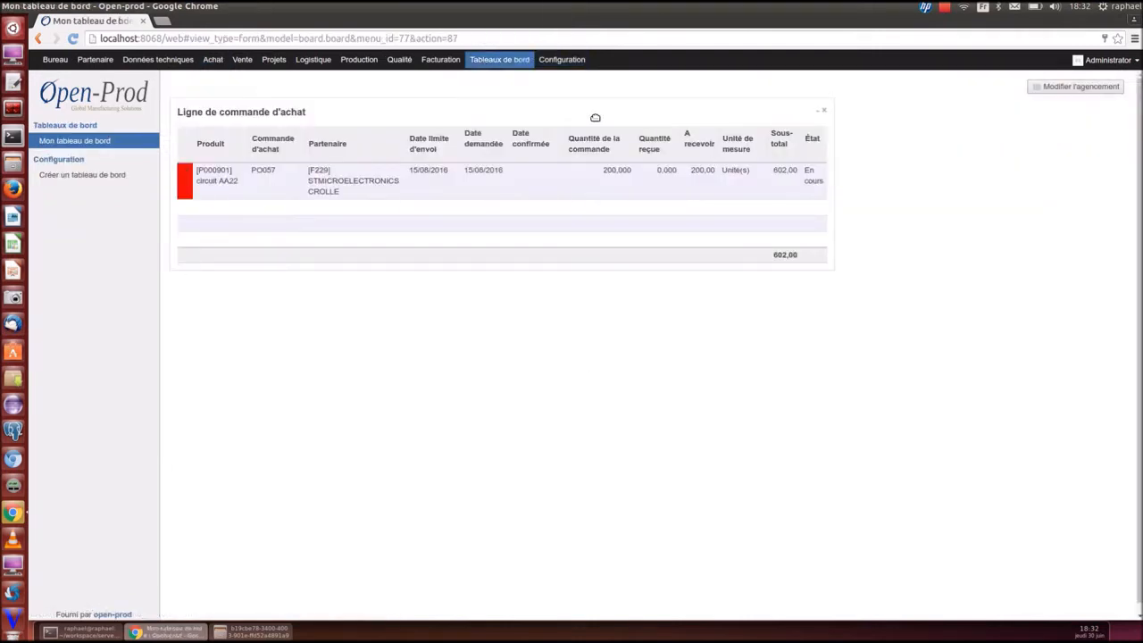
# Show sale order lines without the default filter, filtered to Rouge and Orange
pyautogui.click(242, 59)
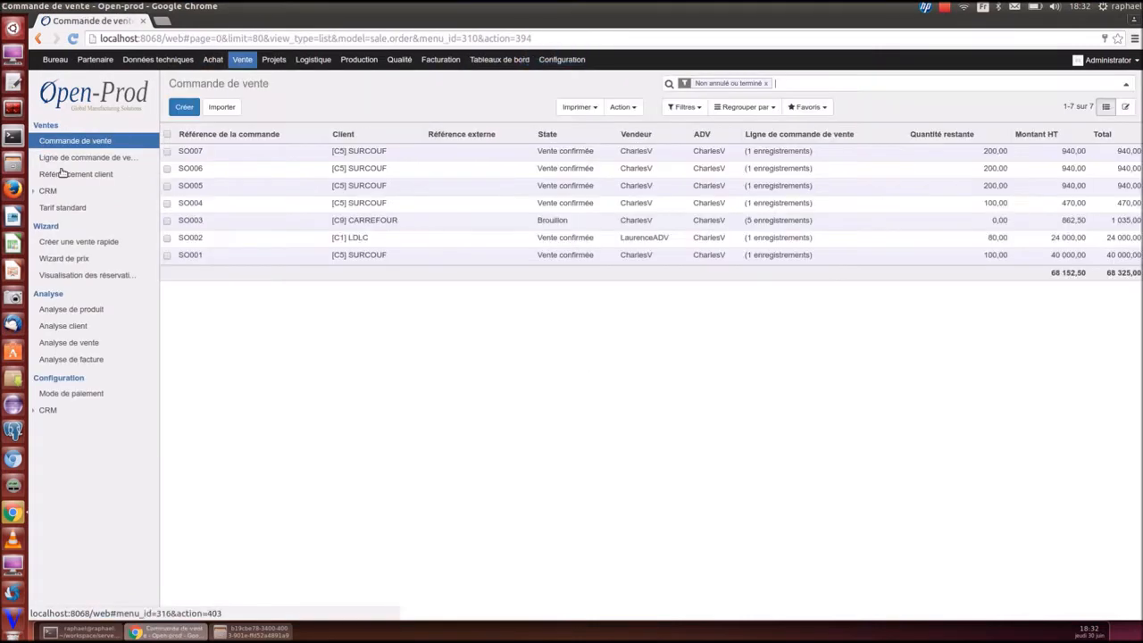
pyautogui.click(64, 159)
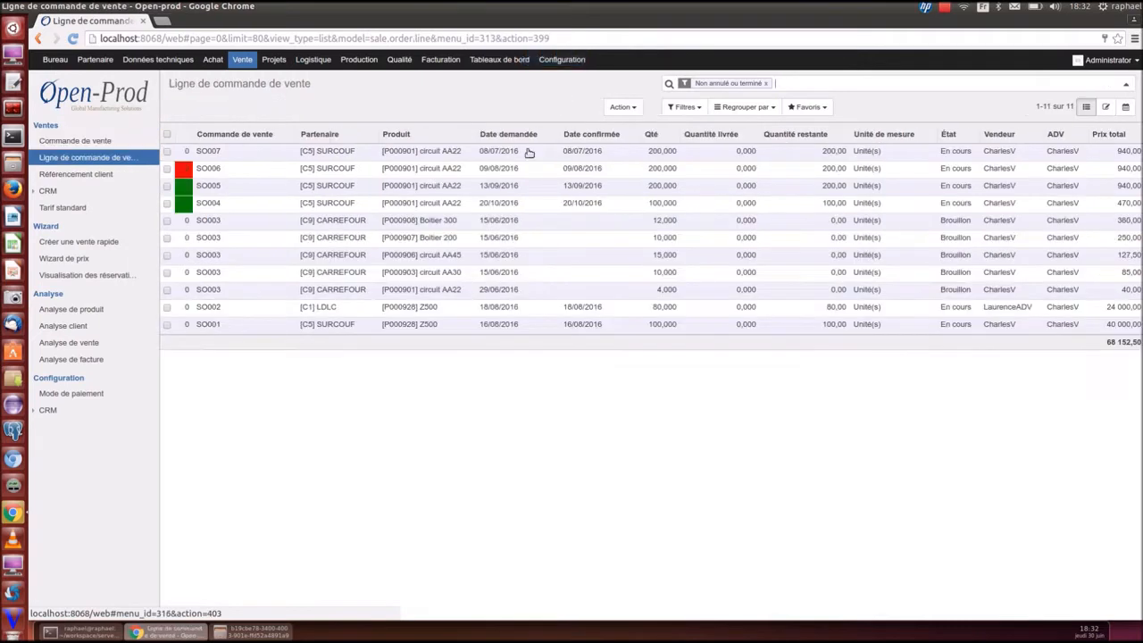
pyautogui.click(762, 83)
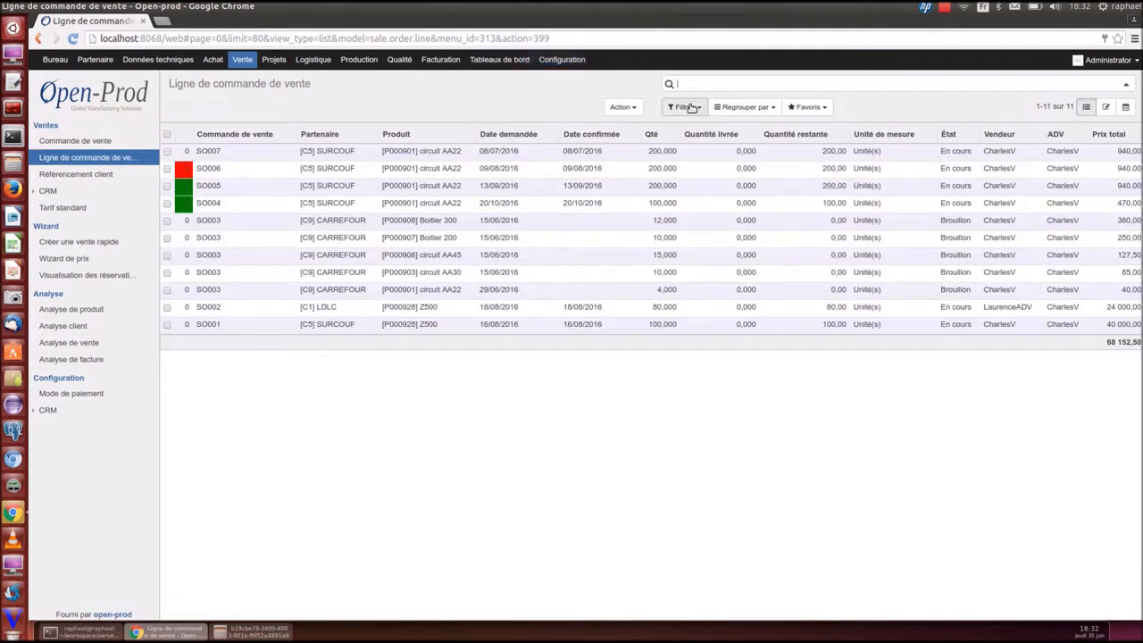
pyautogui.click(685, 106)
pyautogui.click(689, 144)
pyautogui.click(691, 159)
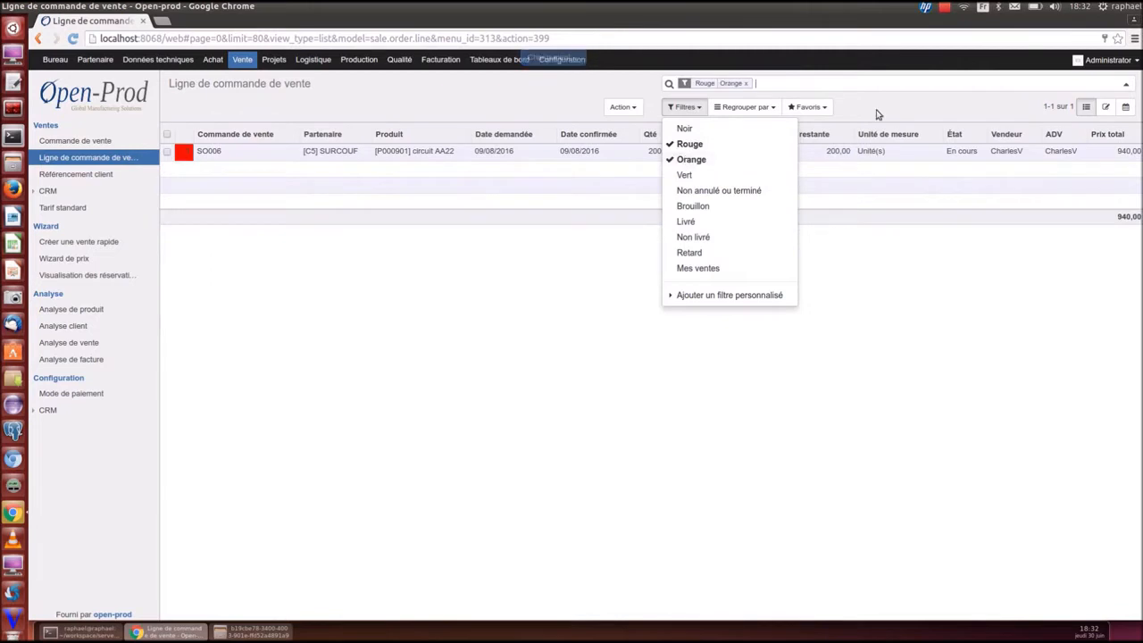
# Add the filtered sale order lines to Mon tableau de bord and view the dashboard
pyautogui.click(807, 107)
pyautogui.click(819, 145)
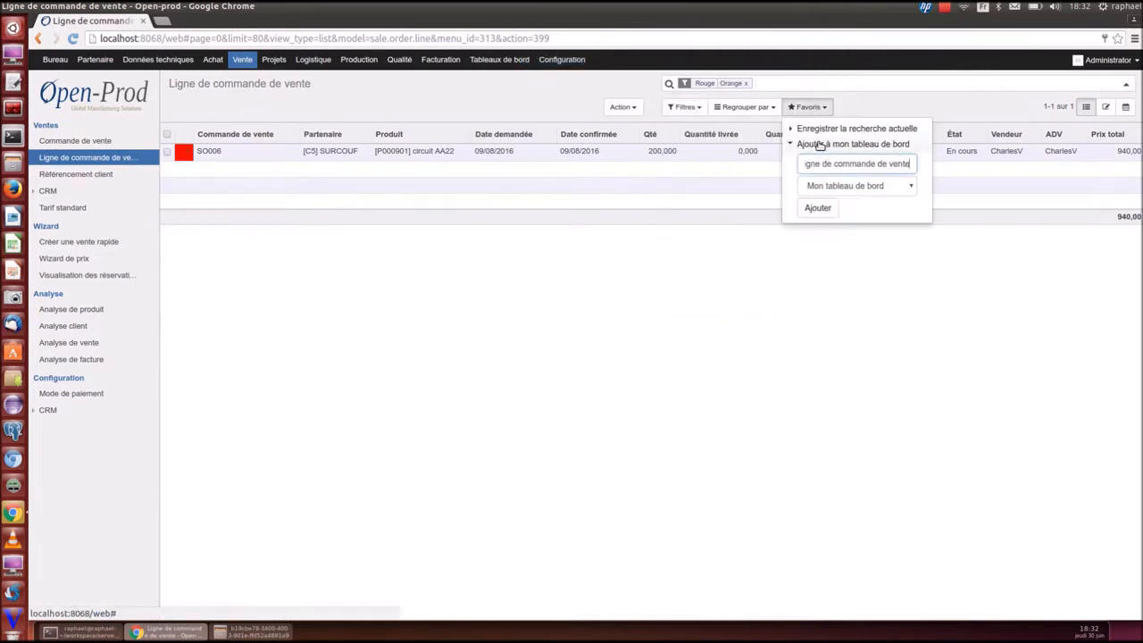
pyautogui.click(824, 210)
pyautogui.click(500, 60)
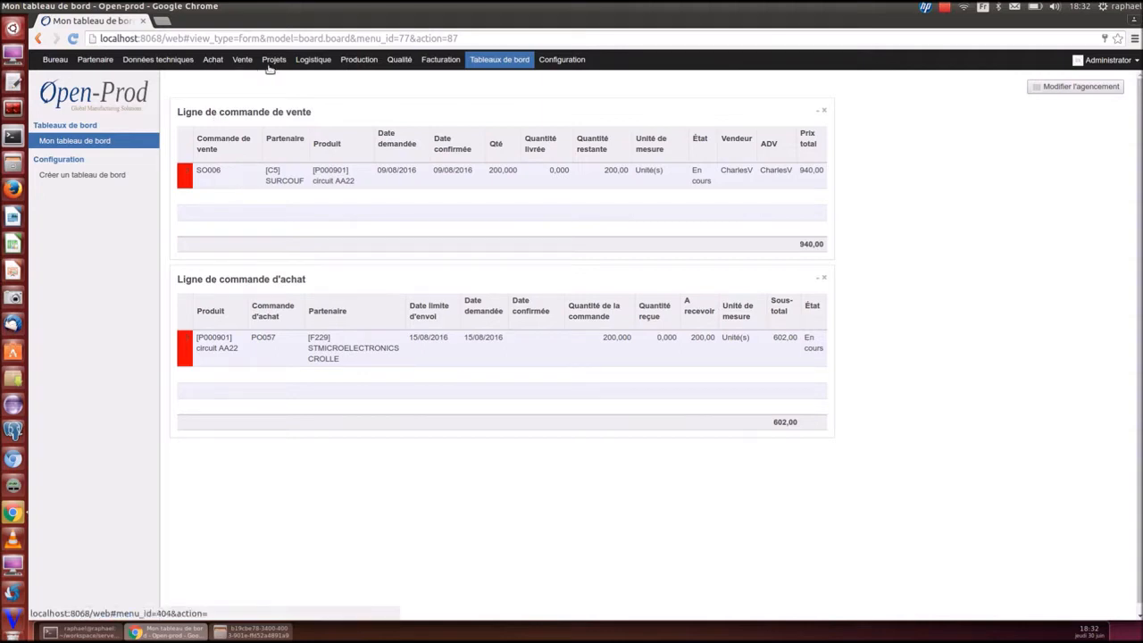
# Show Analyse de produit grouped by Partenaire, with ARROW broken down by Produit
pyautogui.click(214, 61)
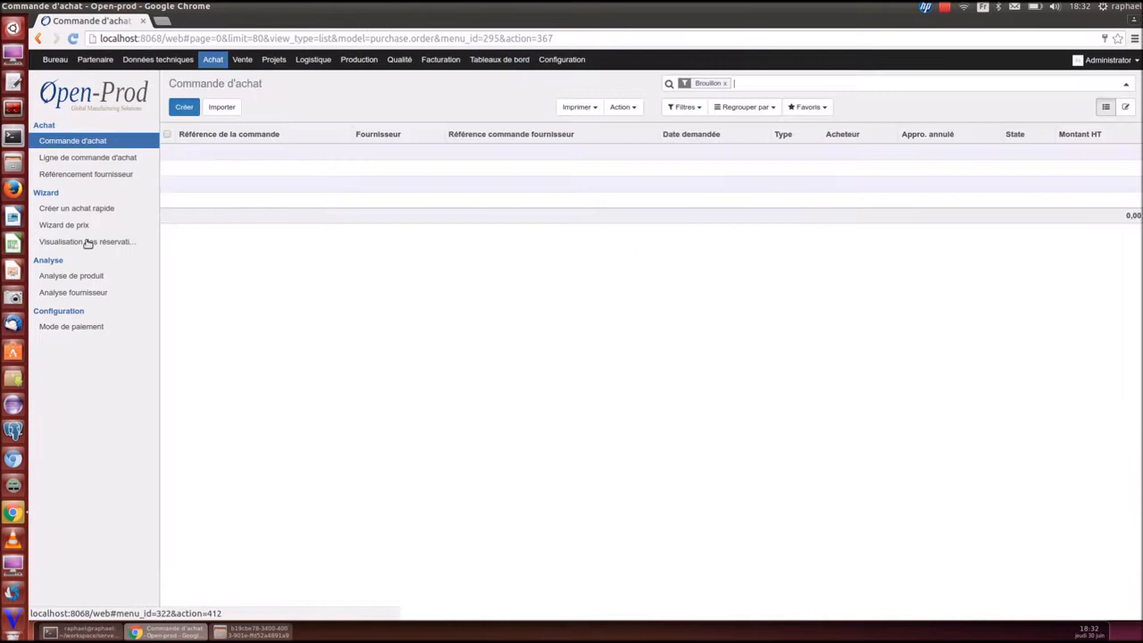
pyautogui.click(55, 278)
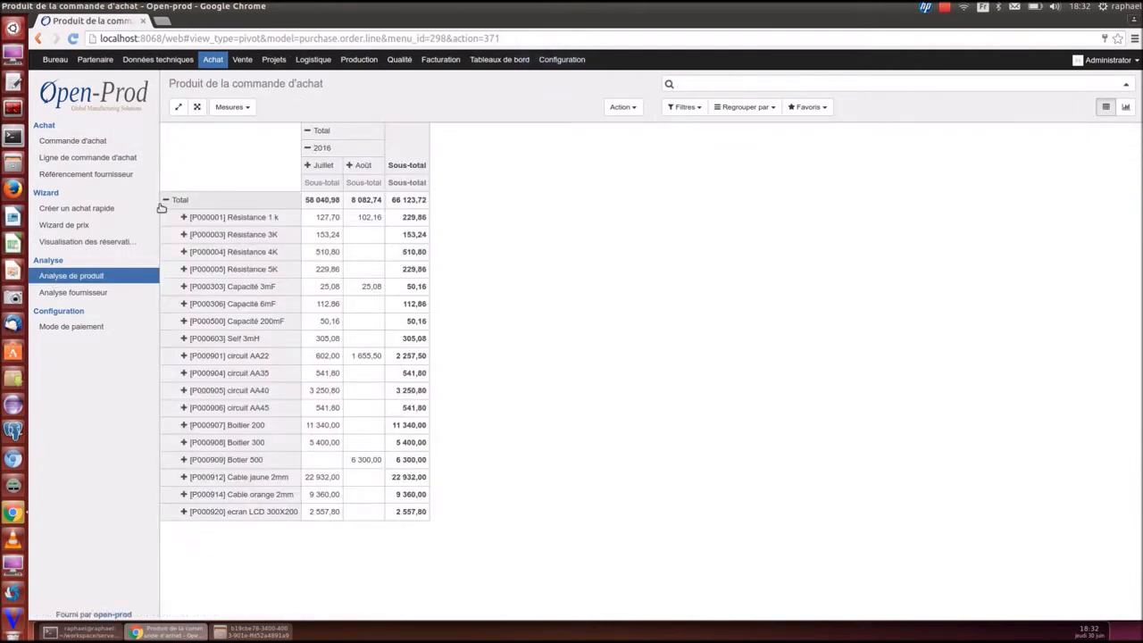
pyautogui.click(169, 200)
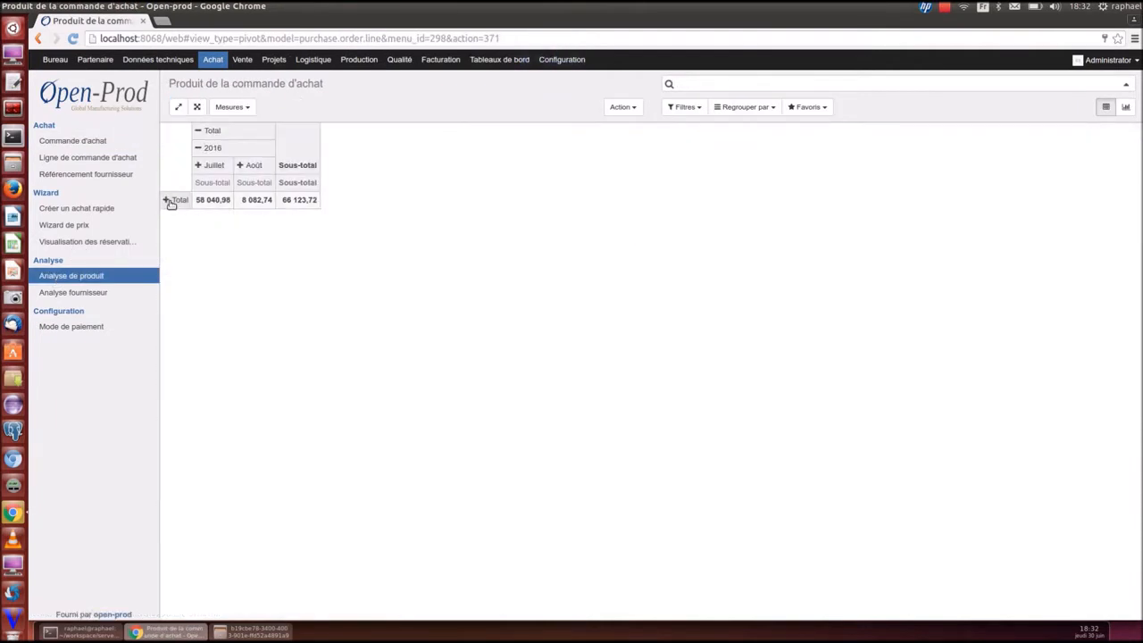
pyautogui.click(168, 200)
pyautogui.scroll(-2, 220, 464)
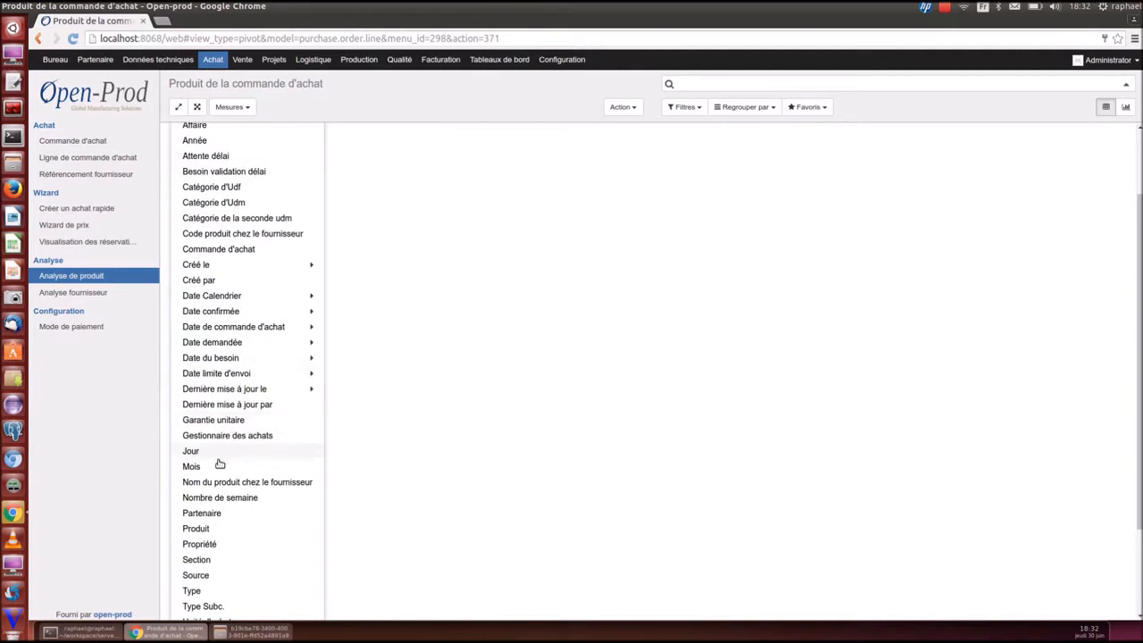
pyautogui.click(214, 514)
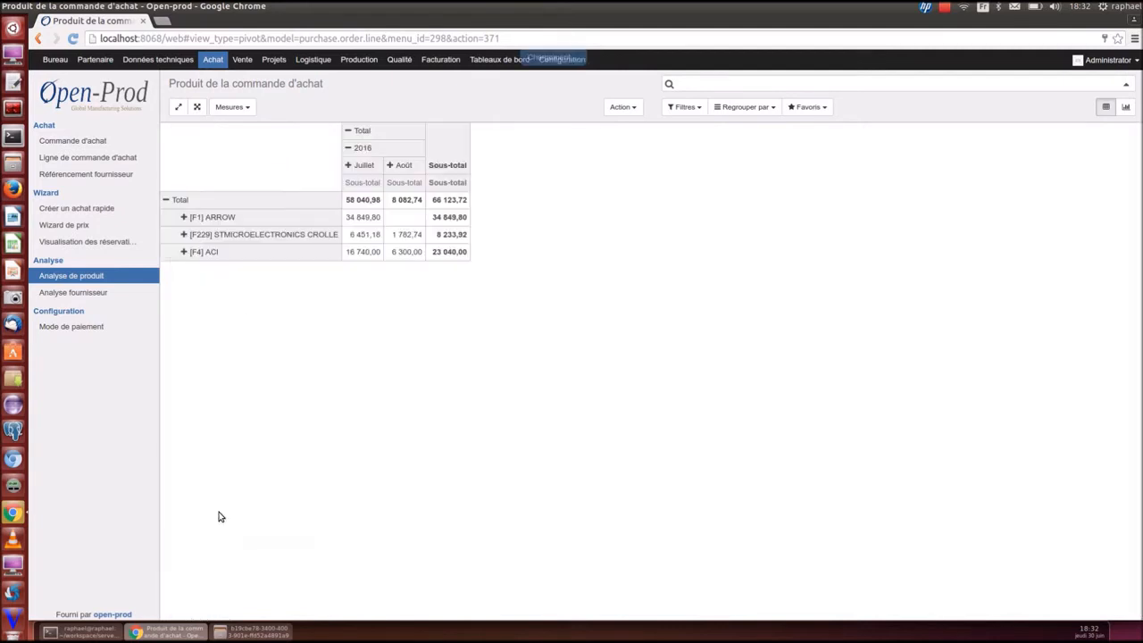
pyautogui.click(183, 218)
pyautogui.scroll(-2, 259, 447)
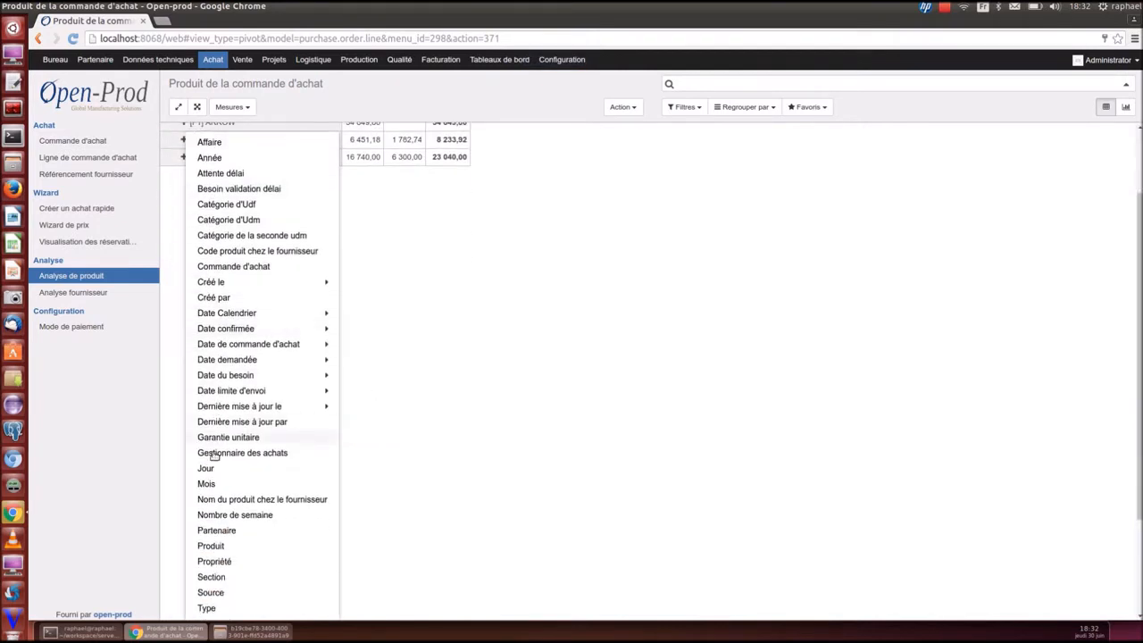
pyautogui.click(219, 549)
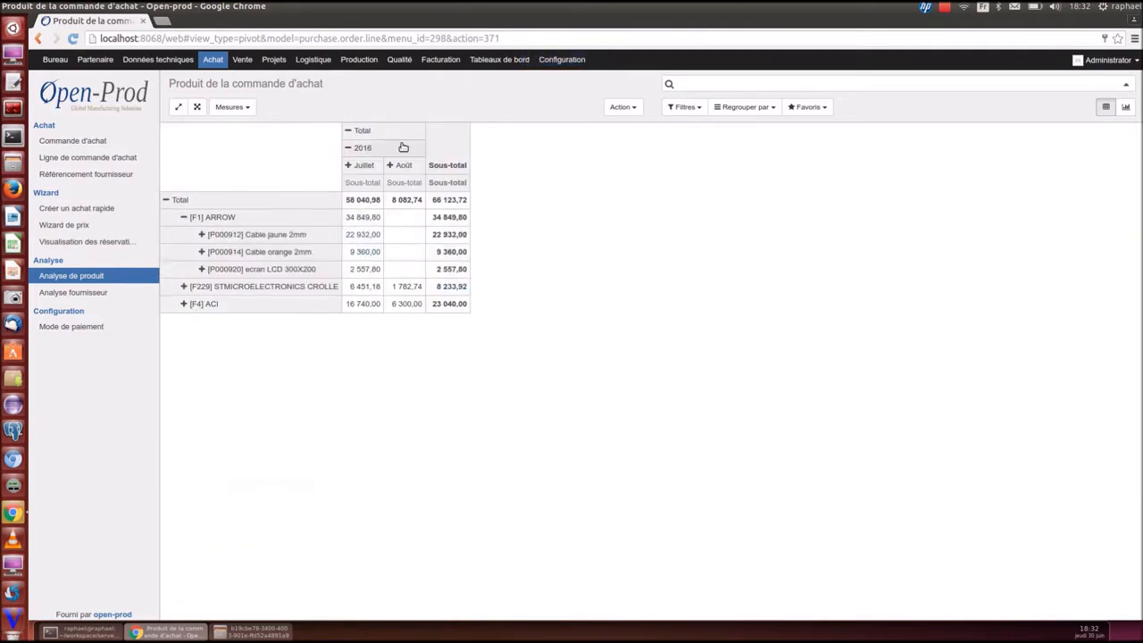
# Download the pivot as table (27).xls, check it in Calc, and close without saving
pyautogui.click(620, 107)
pyautogui.click(620, 133)
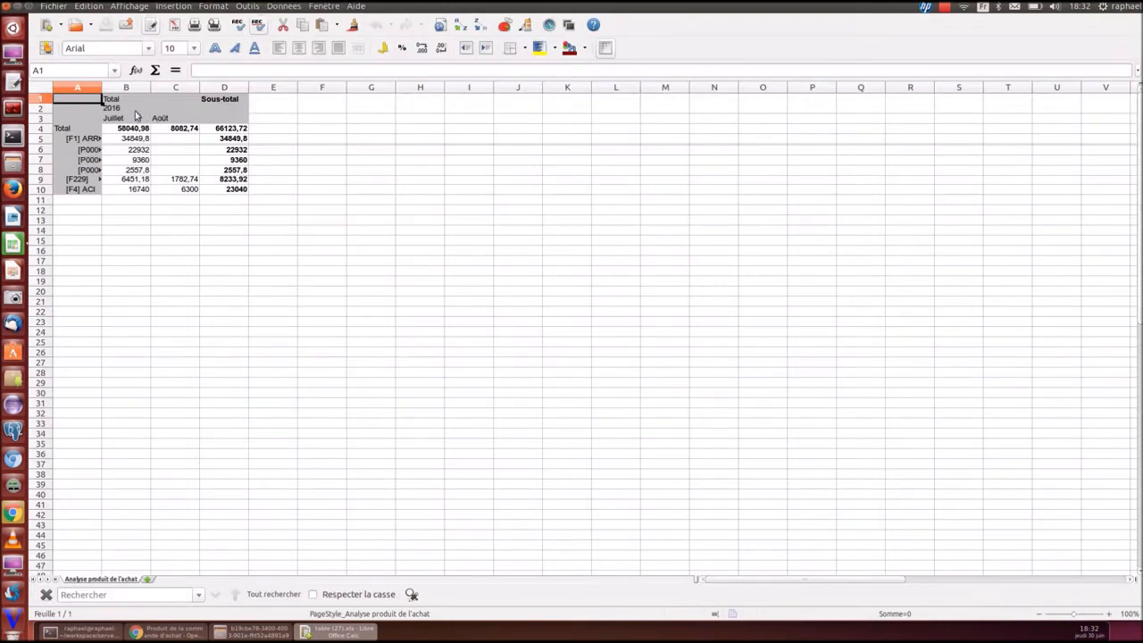
pyautogui.doubleClick(102, 87)
pyautogui.hotkey('ctrl', 'w')
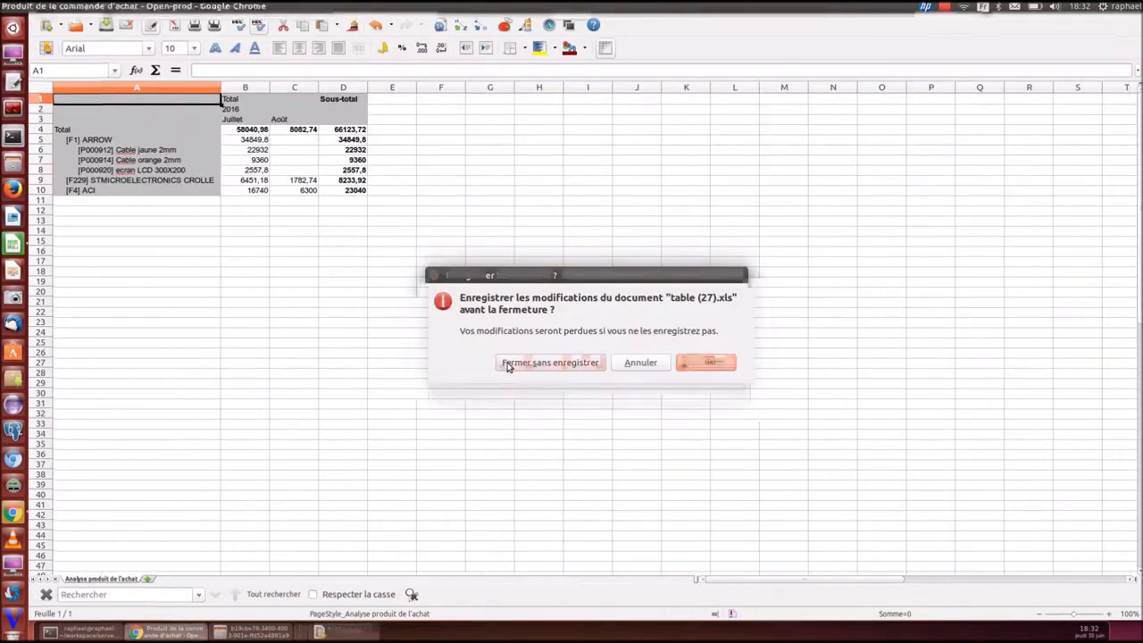
pyautogui.click(545, 435)
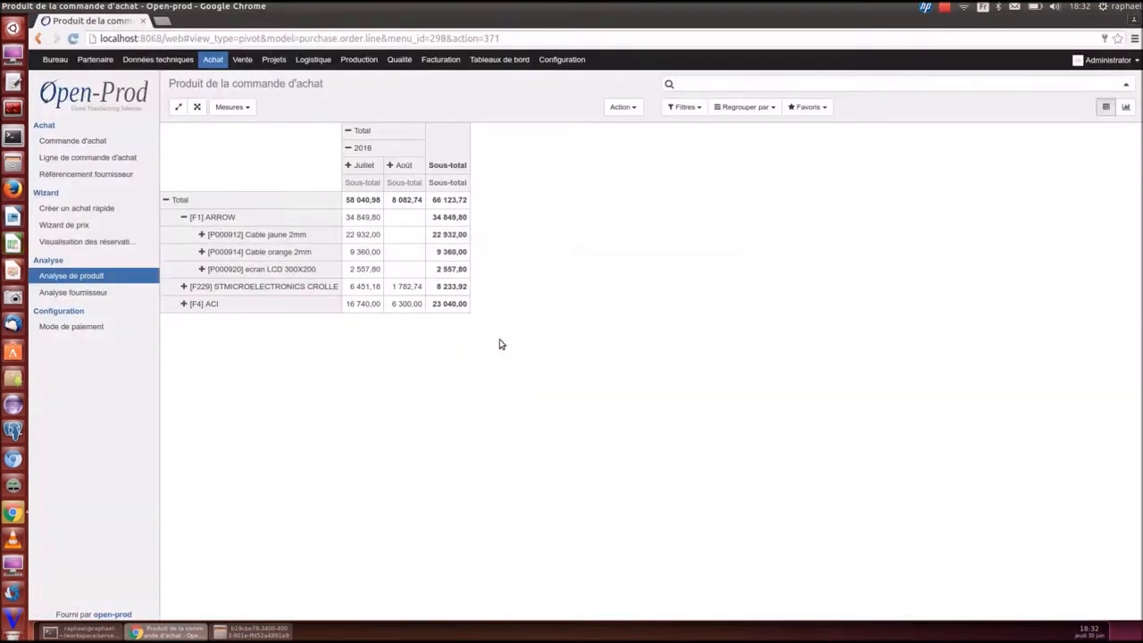
# Add the Produit de la commande d'achat pivot (66 123,72 by supplier) to Mon tableau de bord, in its right column
pyautogui.click(184, 218)
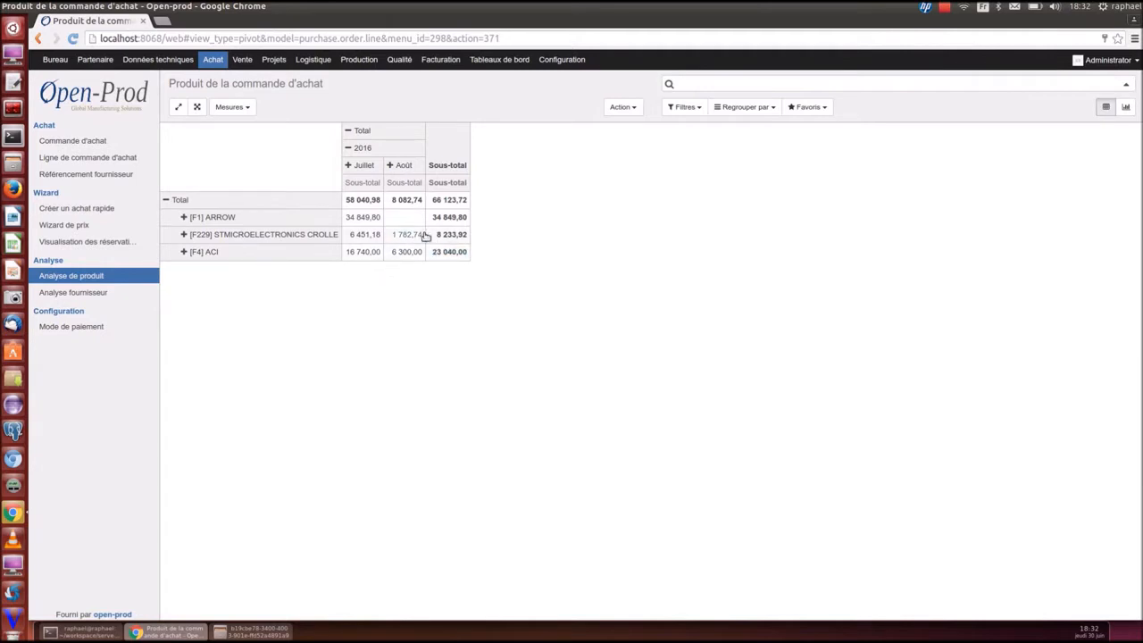
pyautogui.click(809, 107)
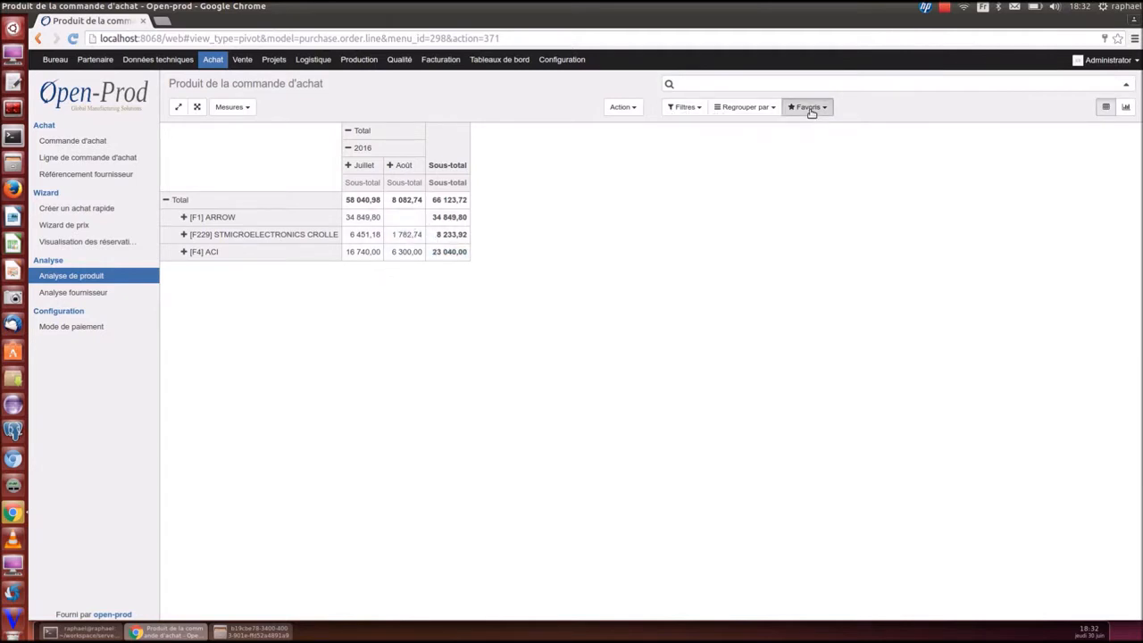
pyautogui.click(817, 145)
pyautogui.click(822, 205)
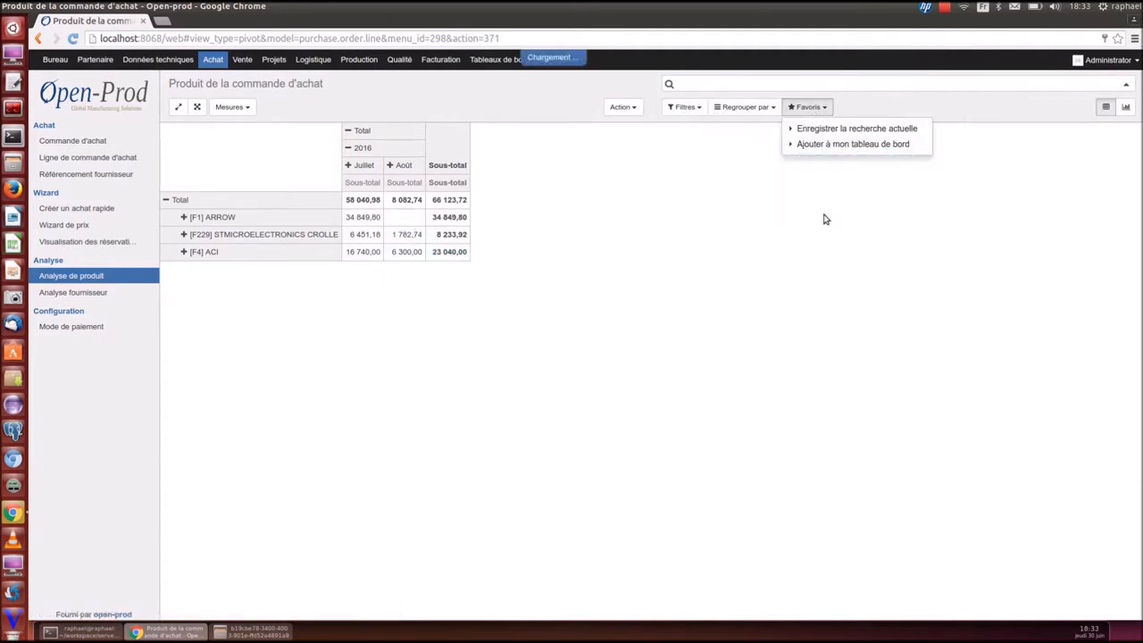
pyautogui.click(513, 59)
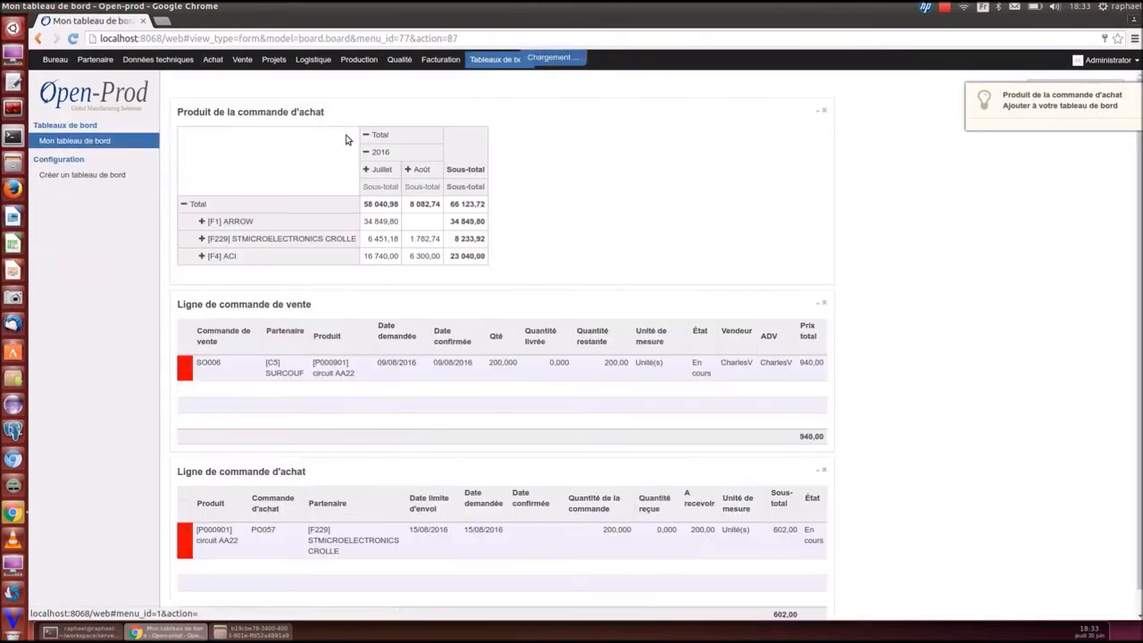
pyautogui.moveTo(219, 107); pyautogui.dragTo(879, 113)
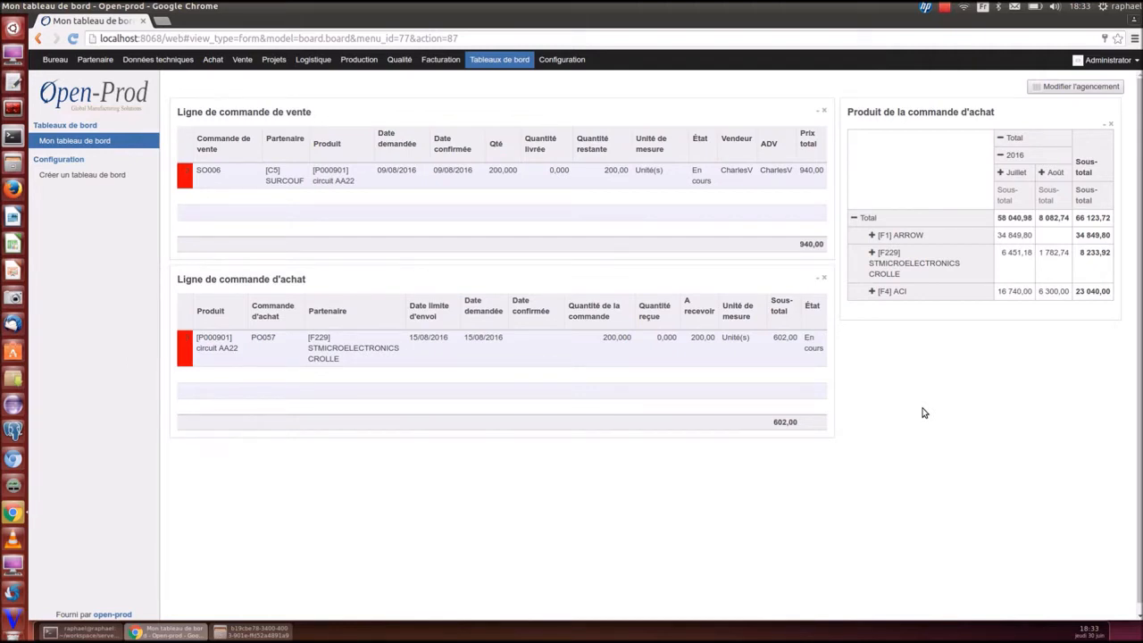
# Search products for 'circuit' and open circuit AA22 in edit mode
pyautogui.click(152, 61)
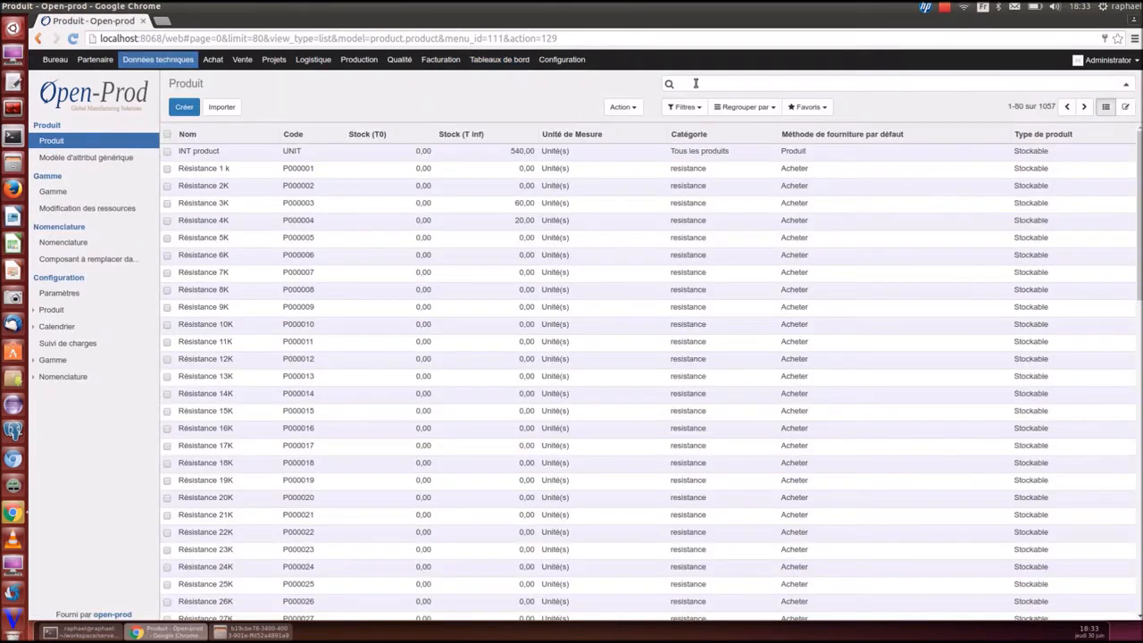
pyautogui.write('circui')
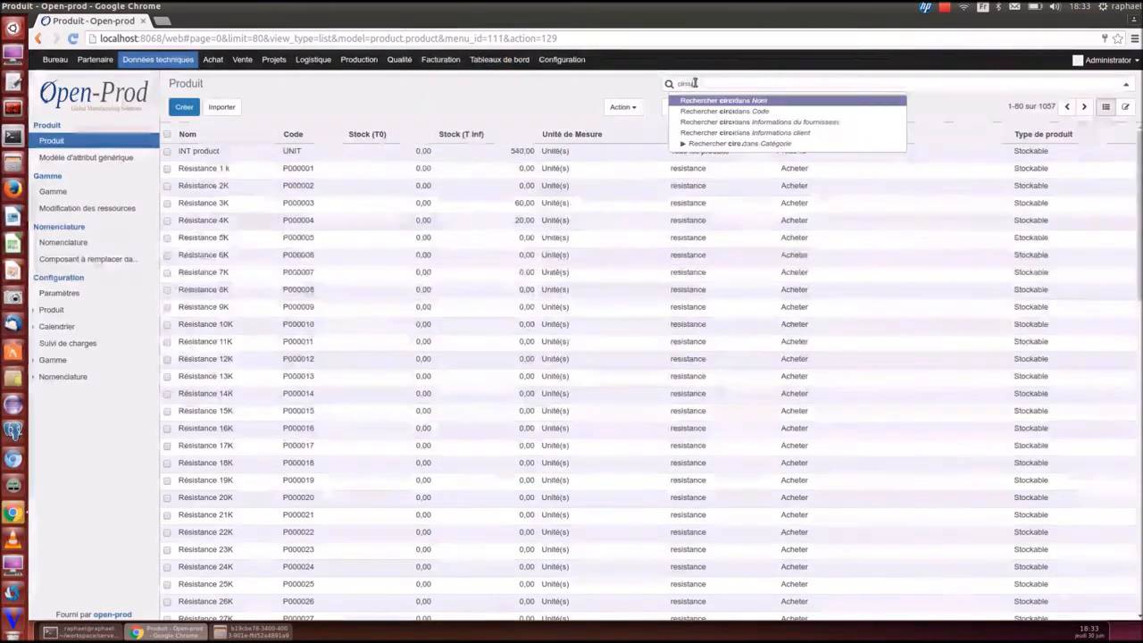
pyautogui.write('t')
pyautogui.press('Return')
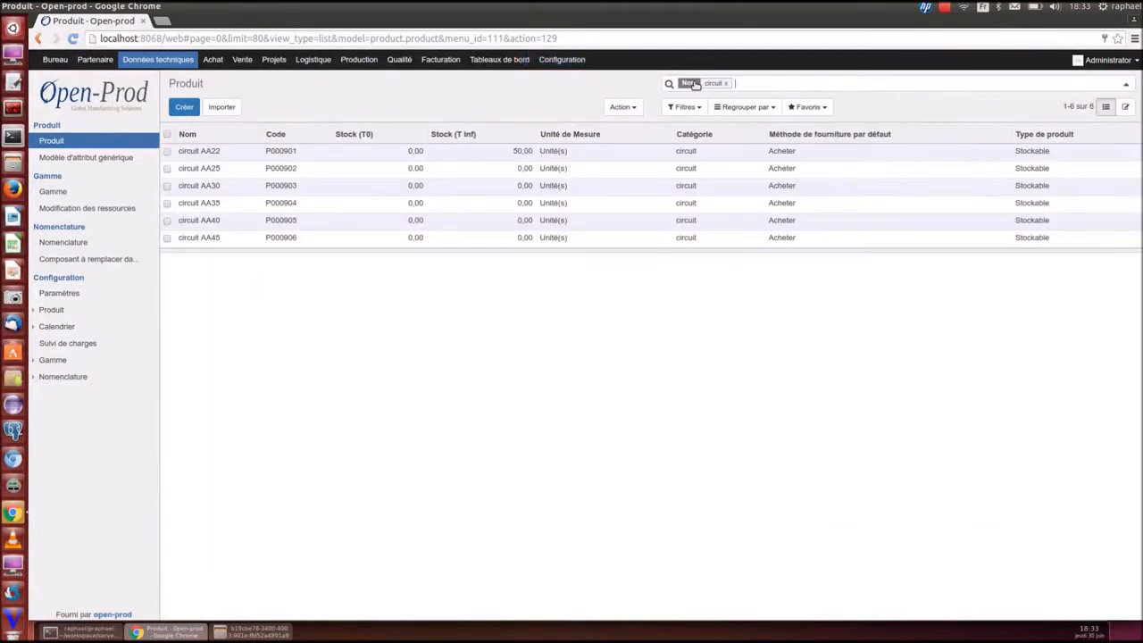
pyautogui.click(286, 158)
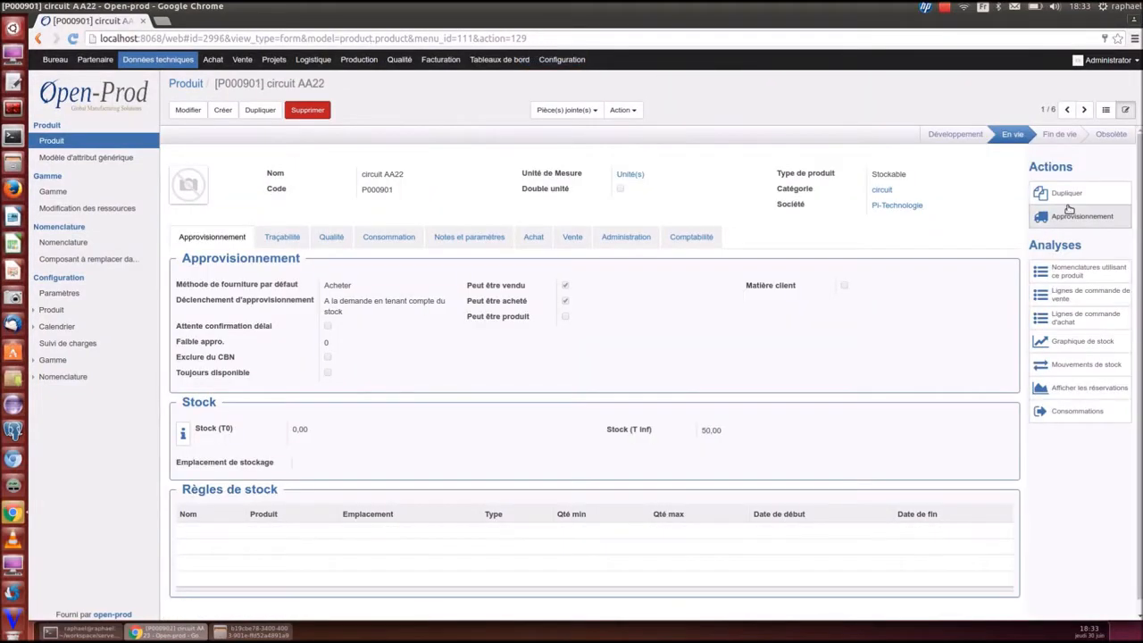
pyautogui.click(184, 114)
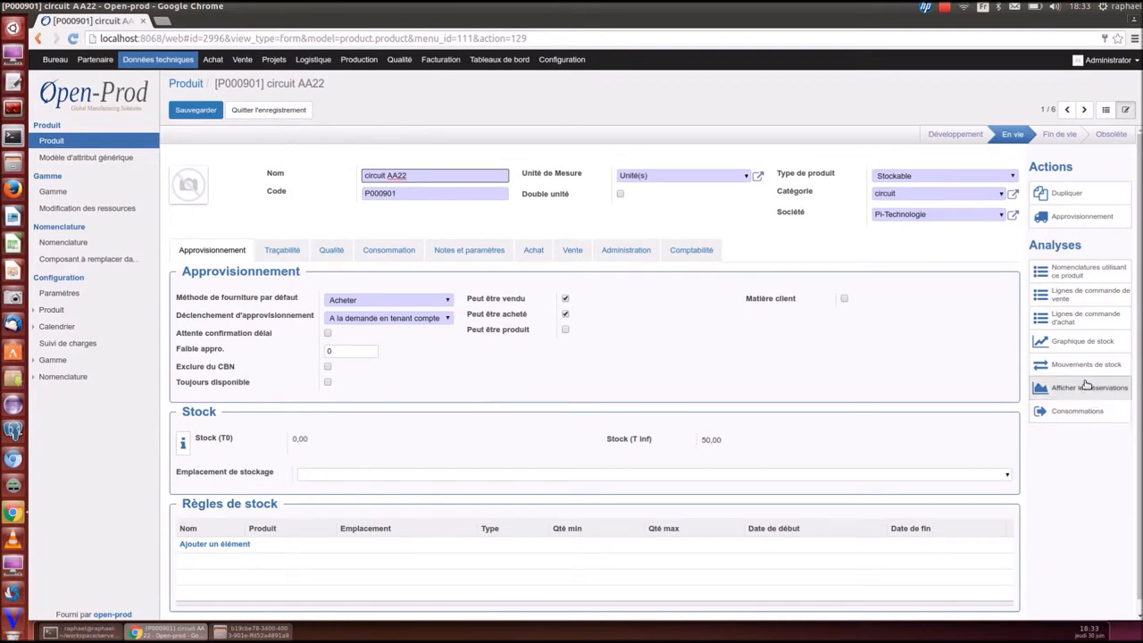
# Review circuit AA22's stock level chart and its reservations, with virtual stock 50,00
pyautogui.click(1081, 345)
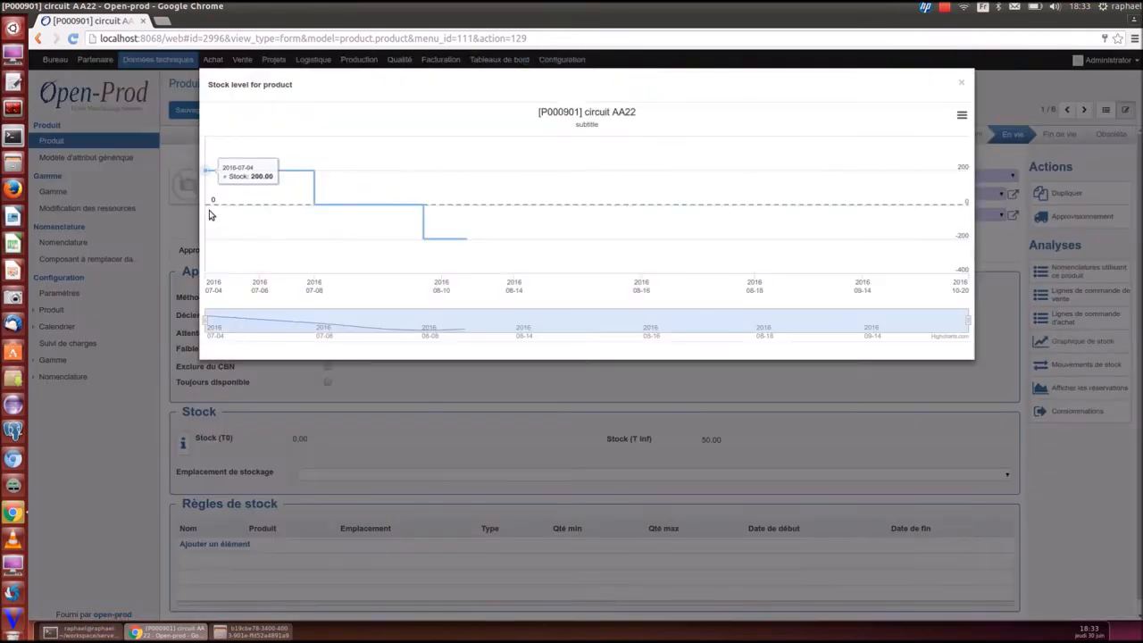
pyautogui.click(968, 84)
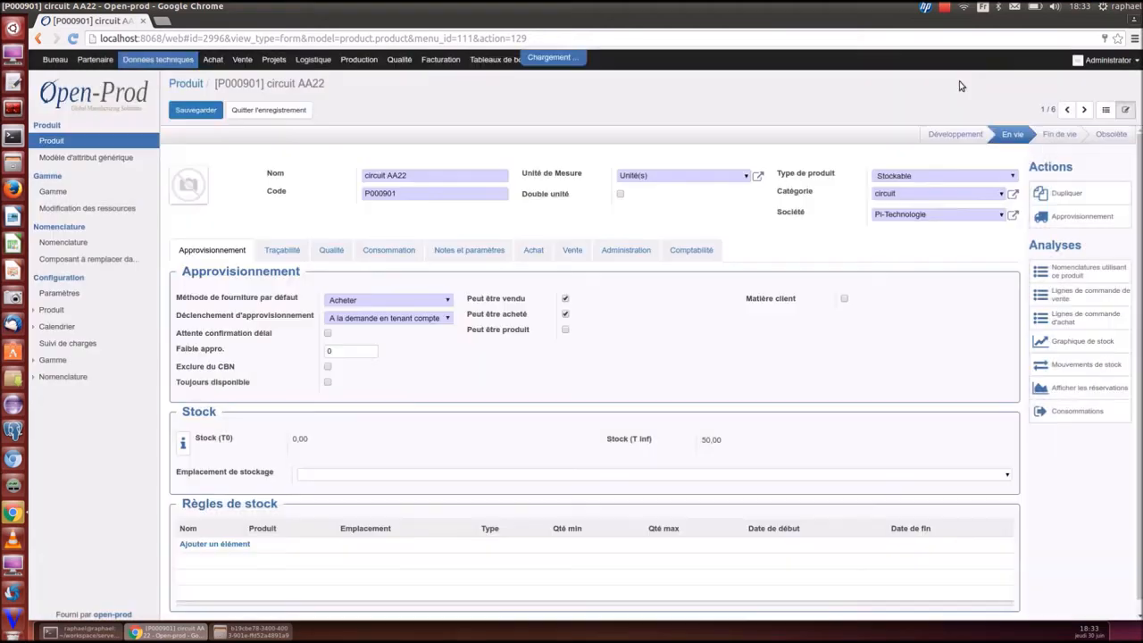
pyautogui.click(1104, 389)
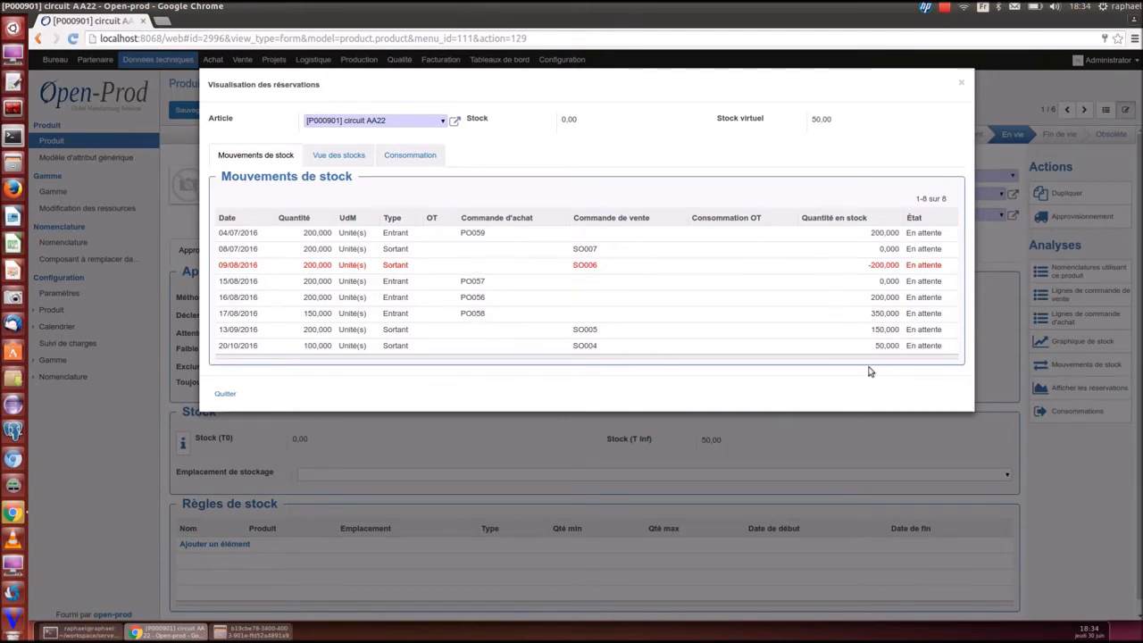
pyautogui.click(963, 84)
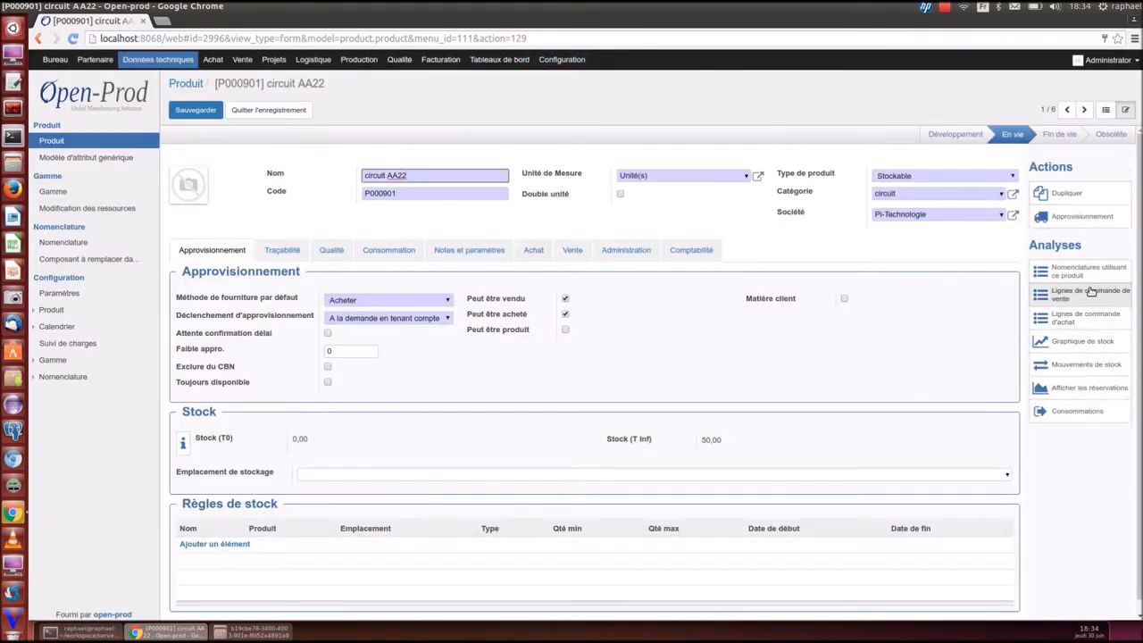
# Inspect circuit AA22's PO058 purchase order from STMICROELECTRONICS (150 units, 451,50 €), then return to the product
pyautogui.click(1085, 317)
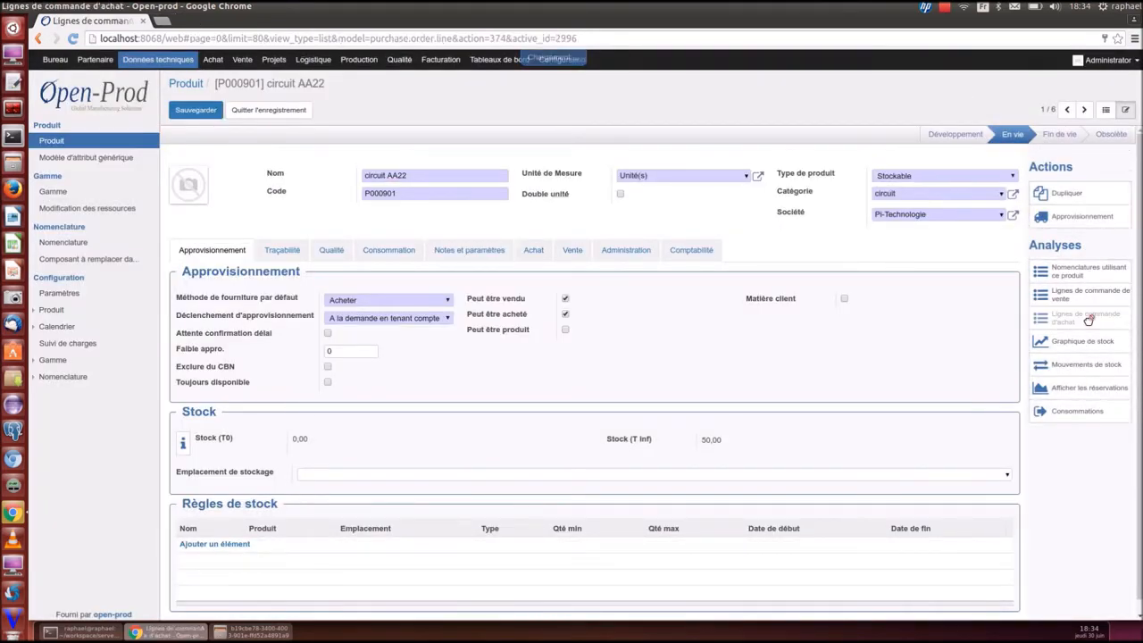
pyautogui.click(514, 200)
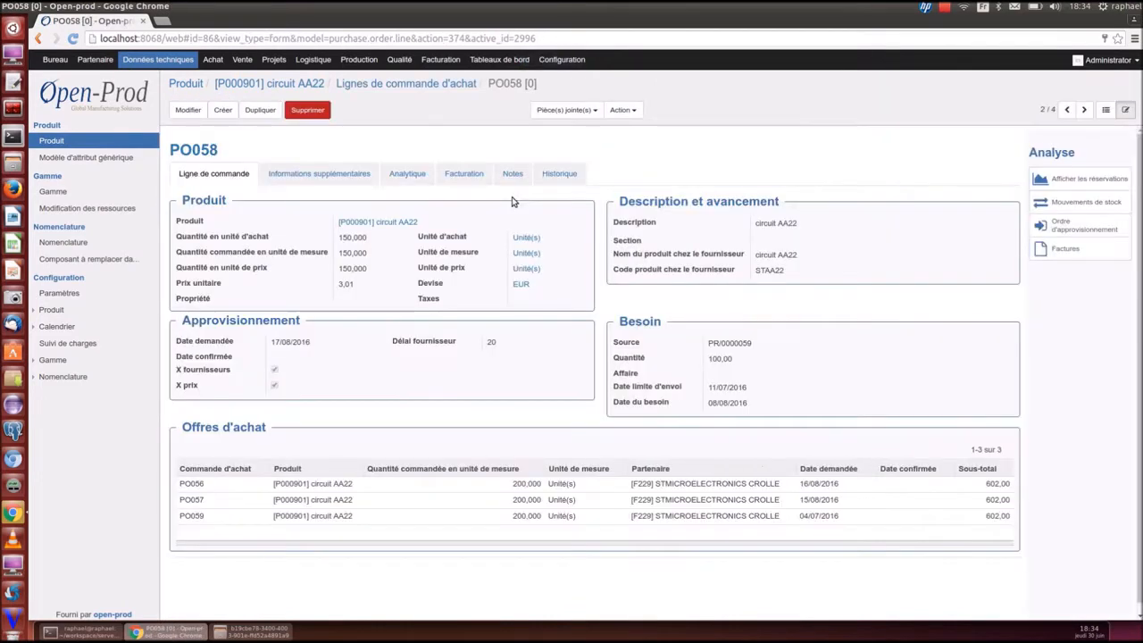
pyautogui.click(211, 152)
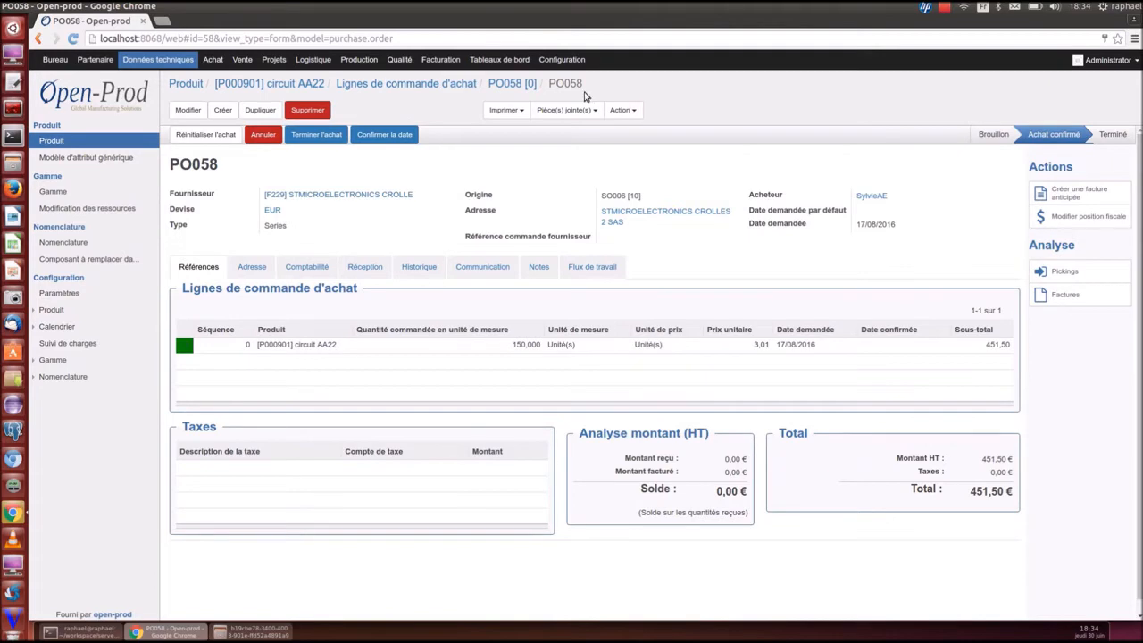
pyautogui.click(390, 84)
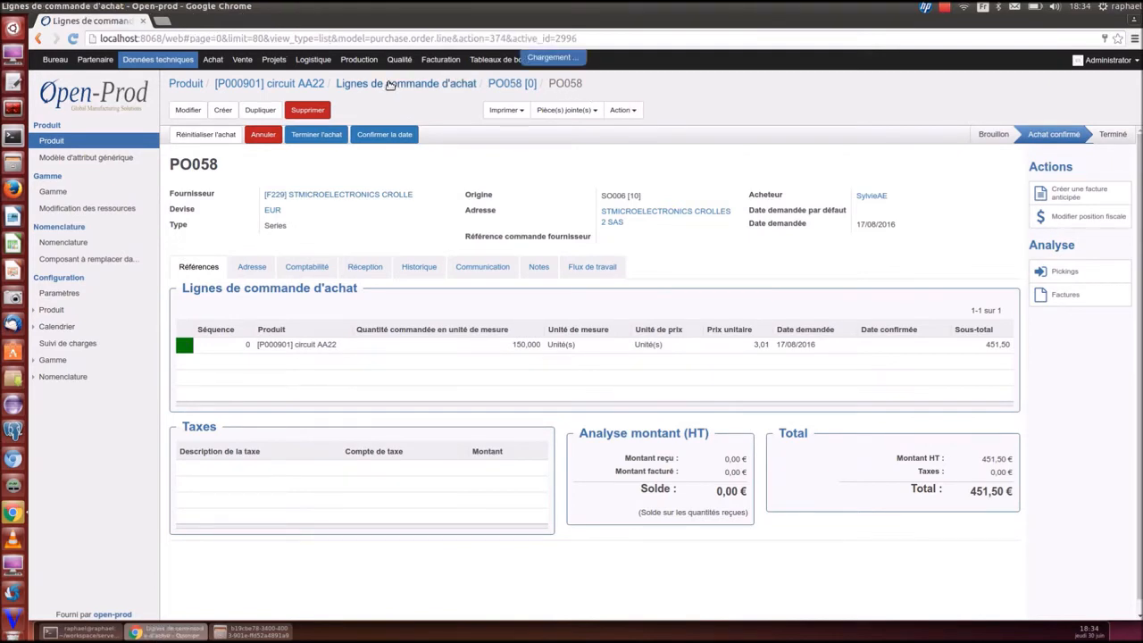
pyautogui.click(270, 84)
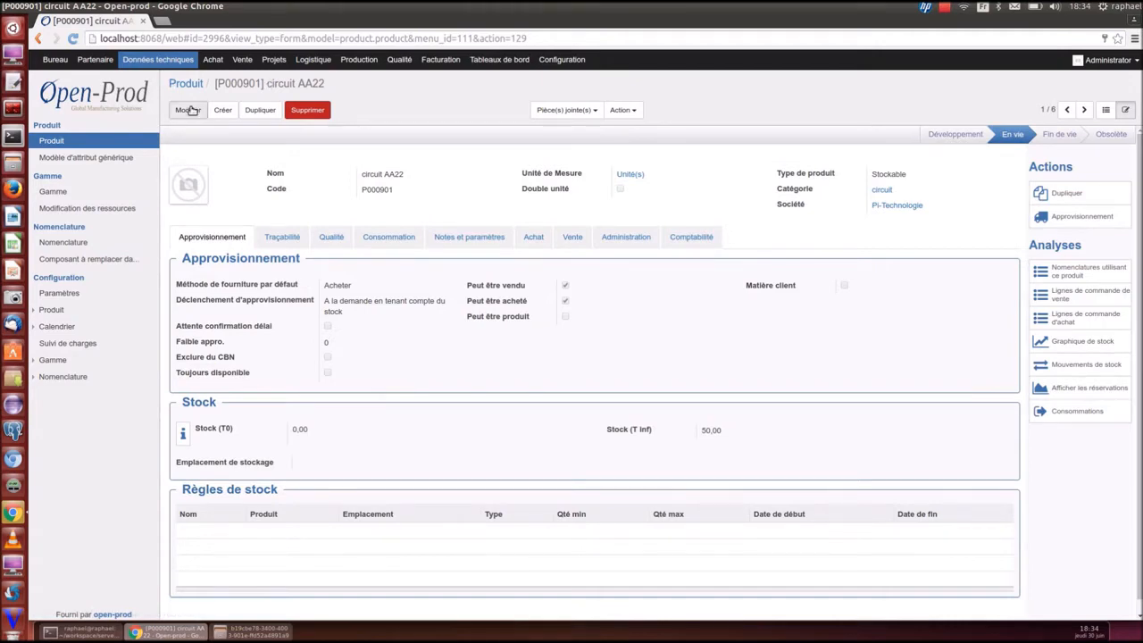
# Edit circuit AA22 and inspect its STMICROELECTRONICS supplier line, partner and France country records
pyautogui.click(187, 110)
pyautogui.click(534, 252)
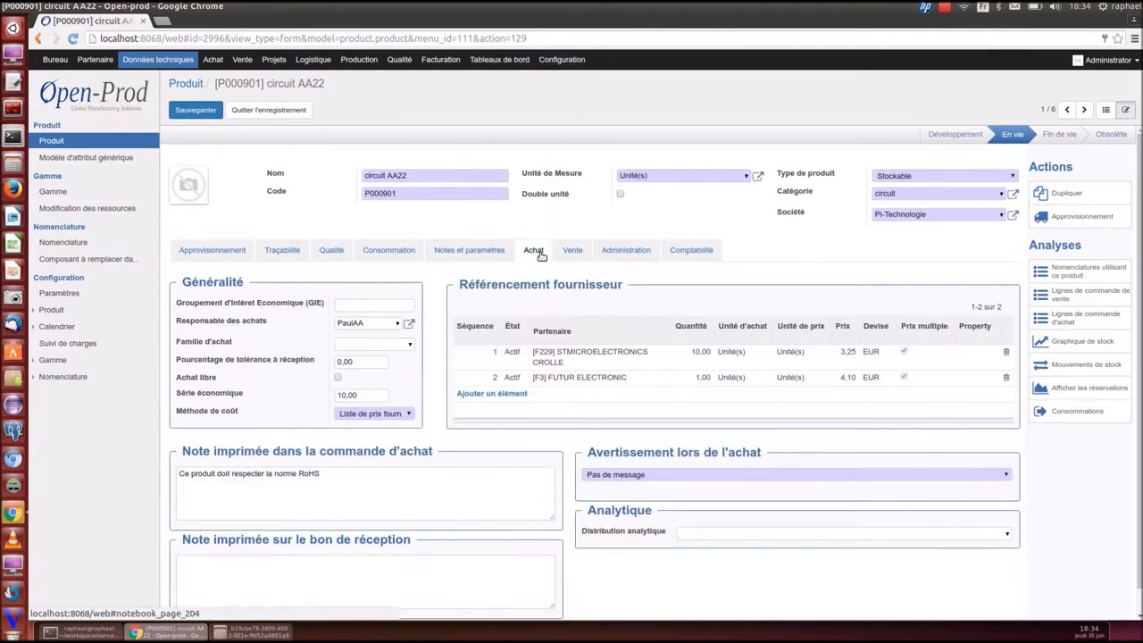
pyautogui.click(561, 358)
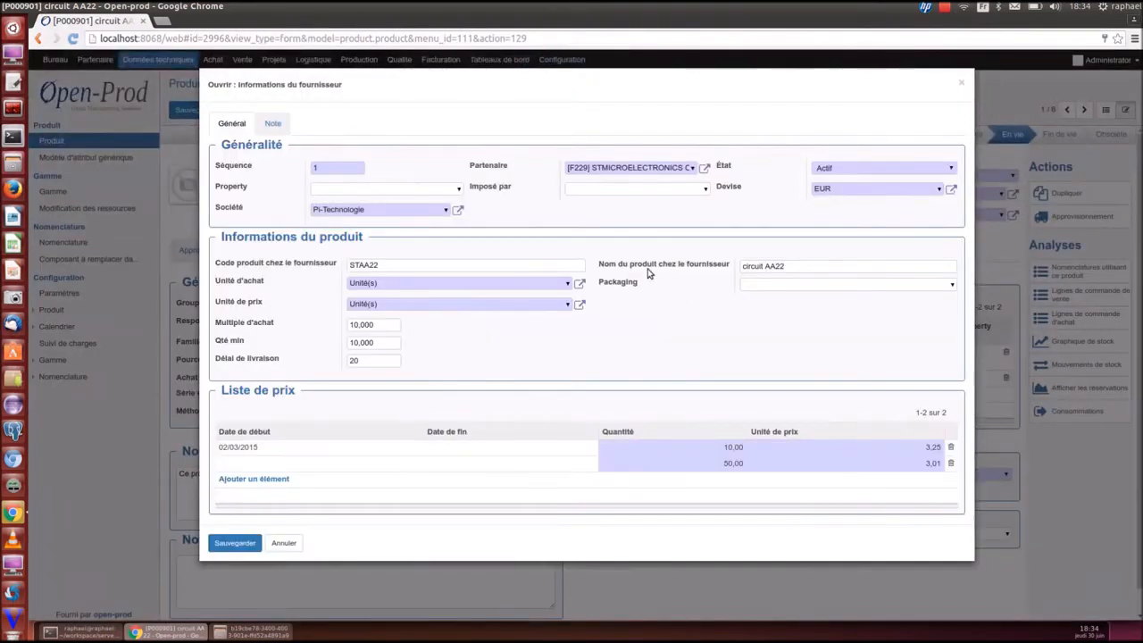
pyautogui.click(705, 168)
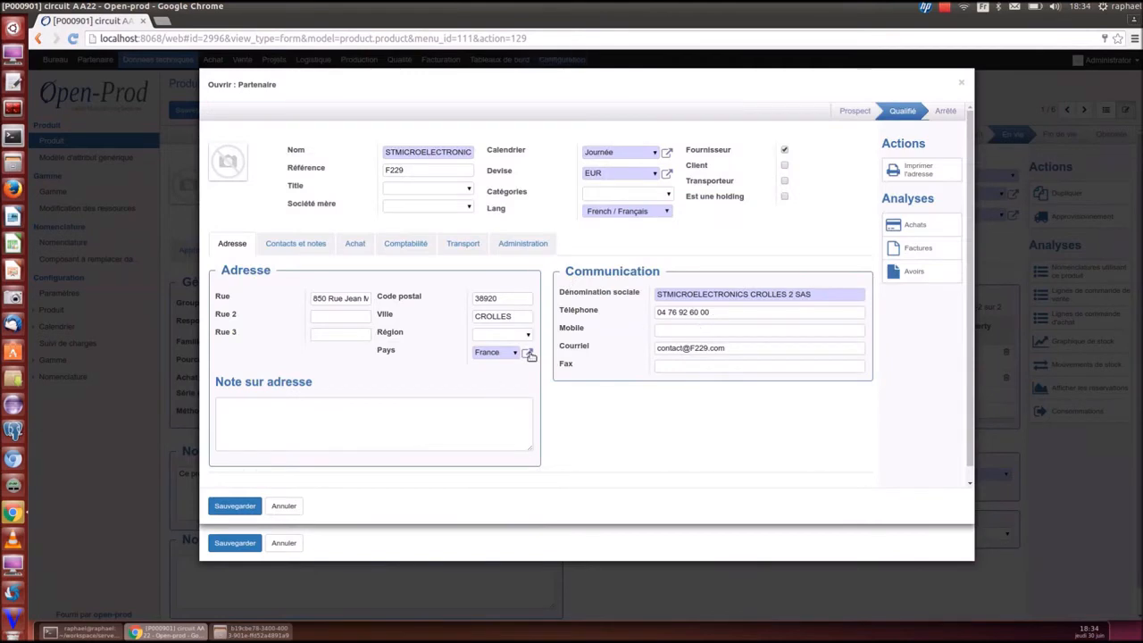
pyautogui.click(528, 353)
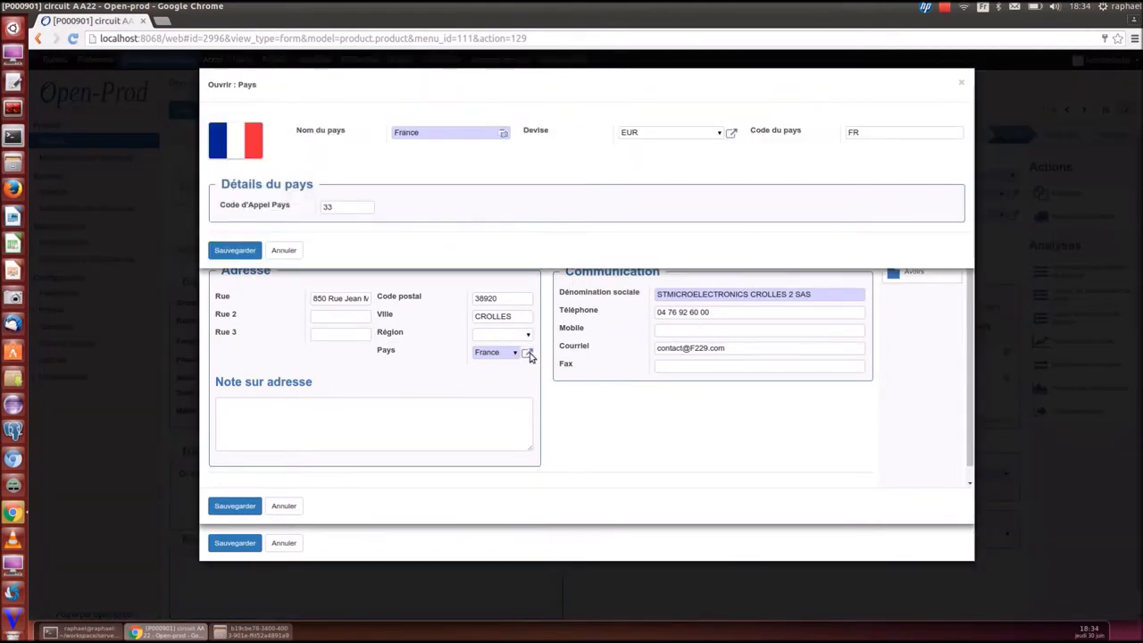
pyautogui.click(962, 83)
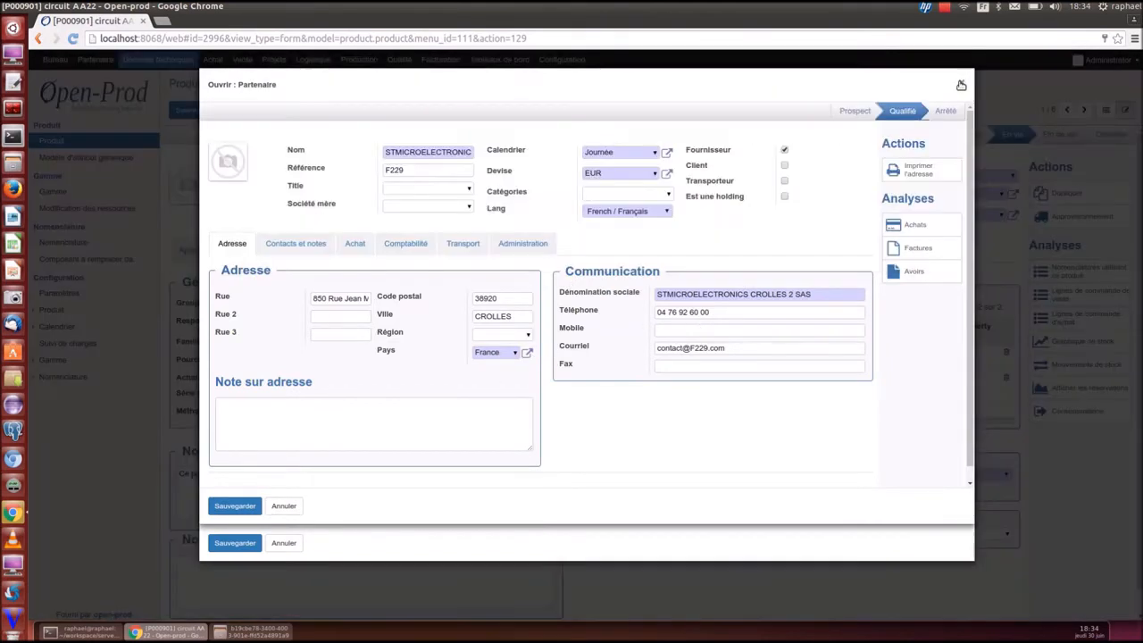
pyautogui.click(961, 83)
pyautogui.click(962, 83)
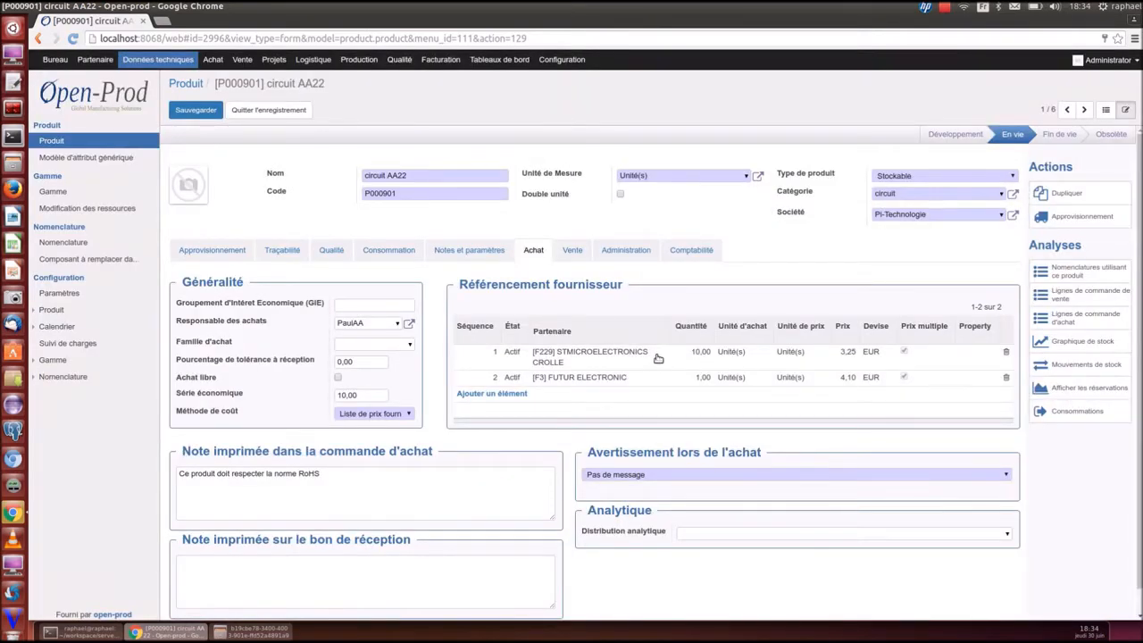
# Open sales orders and projects in background tabs, then return to the circuit AA22 tab
pyautogui.middleClick(239, 59)
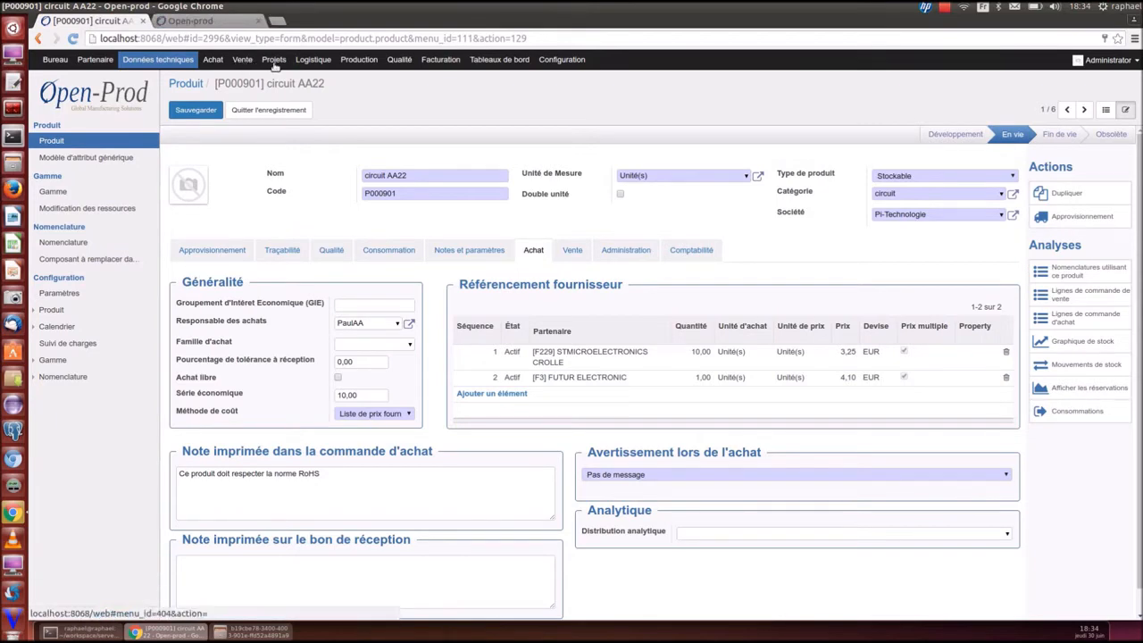
pyautogui.middleClick(277, 59)
pyautogui.click(307, 21)
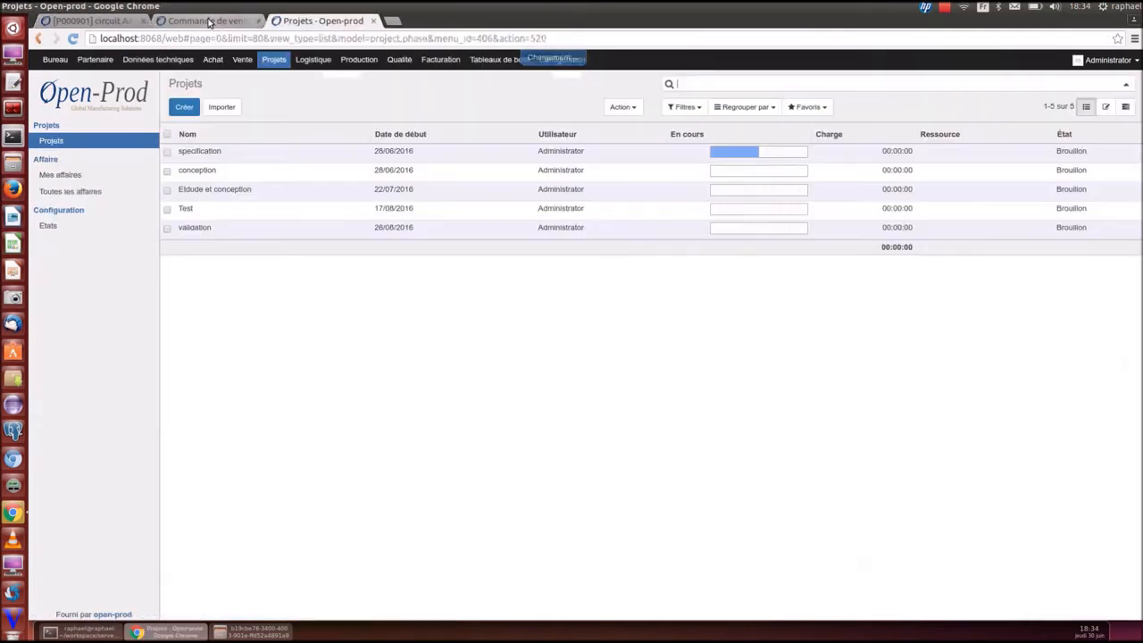
pyautogui.click(209, 22)
pyautogui.click(114, 25)
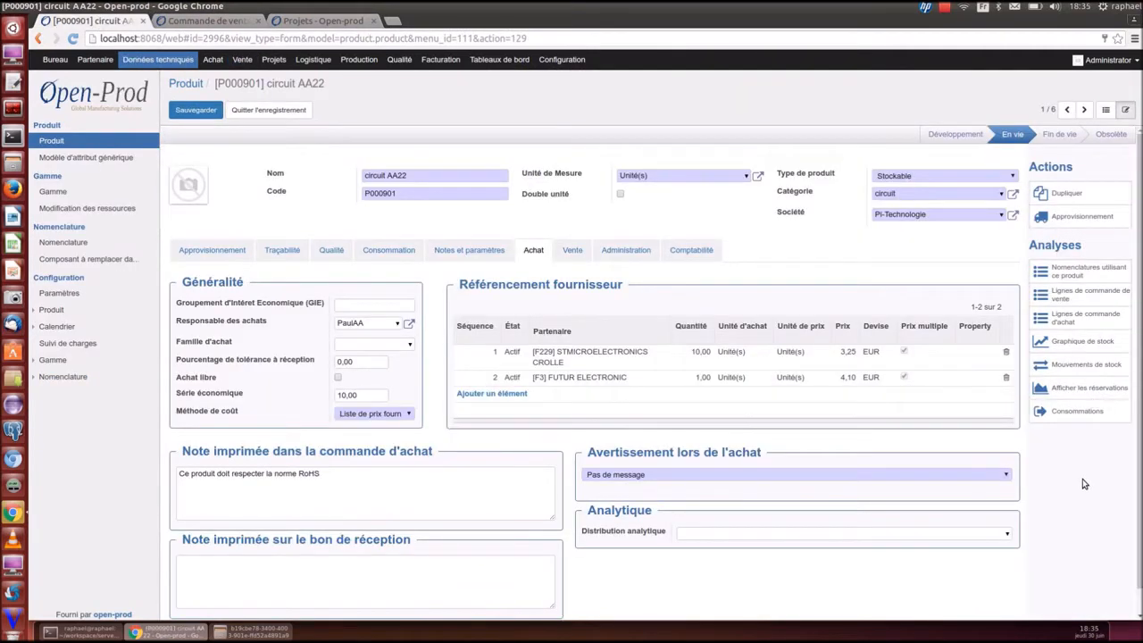
# In procurement settings, switch circuit AA22's product type to Service and back to Stockable
pyautogui.click(210, 251)
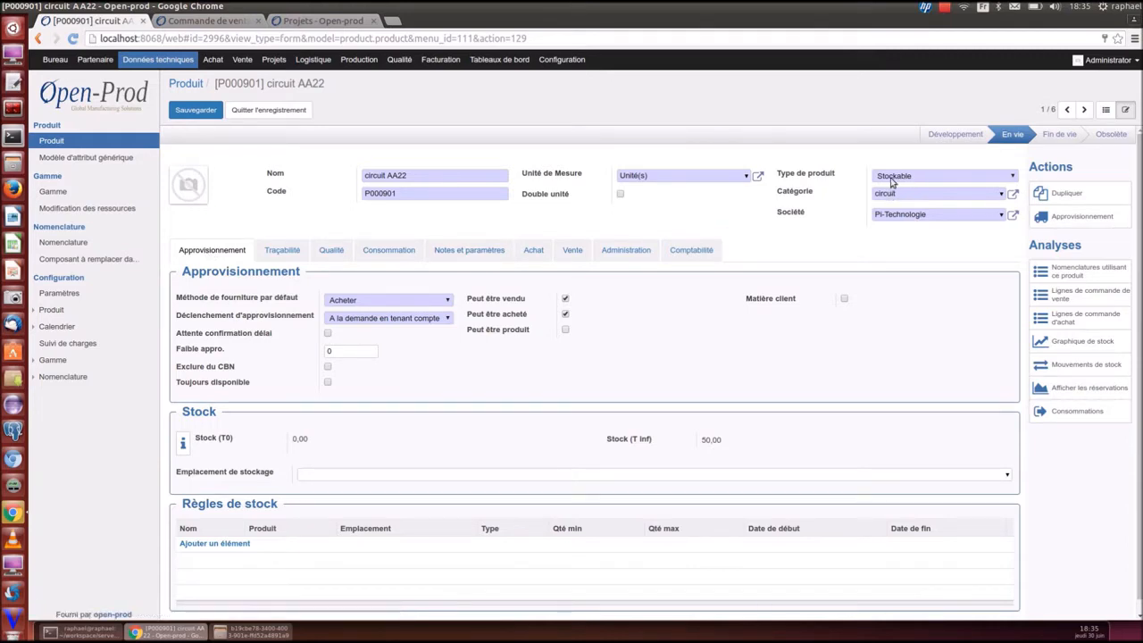
pyautogui.click(887, 179)
pyautogui.click(889, 206)
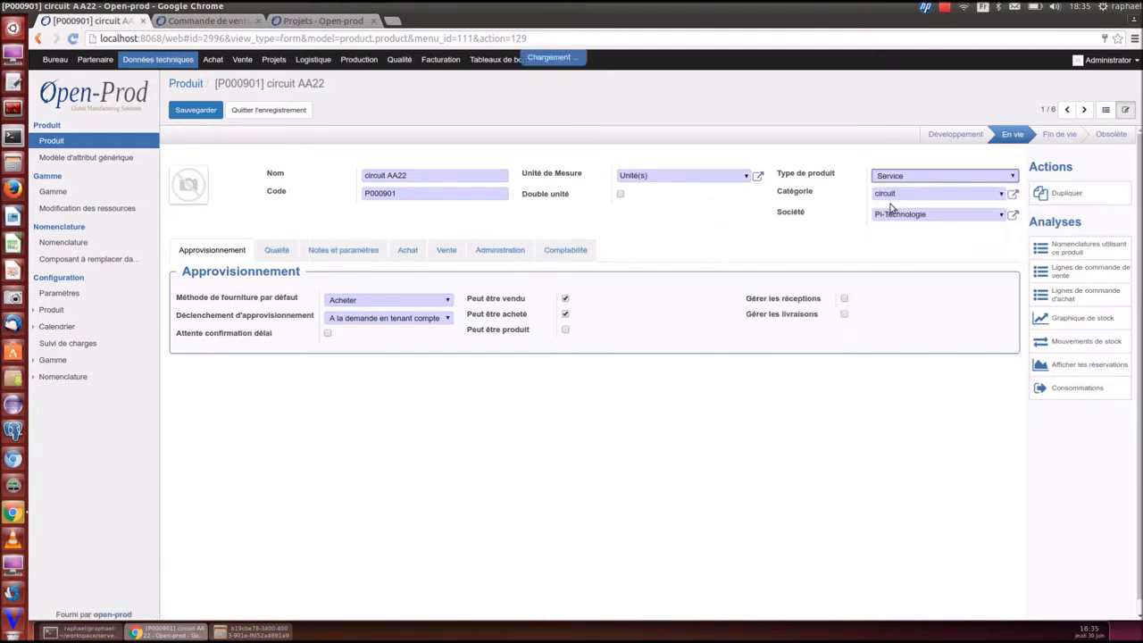
pyautogui.click(897, 178)
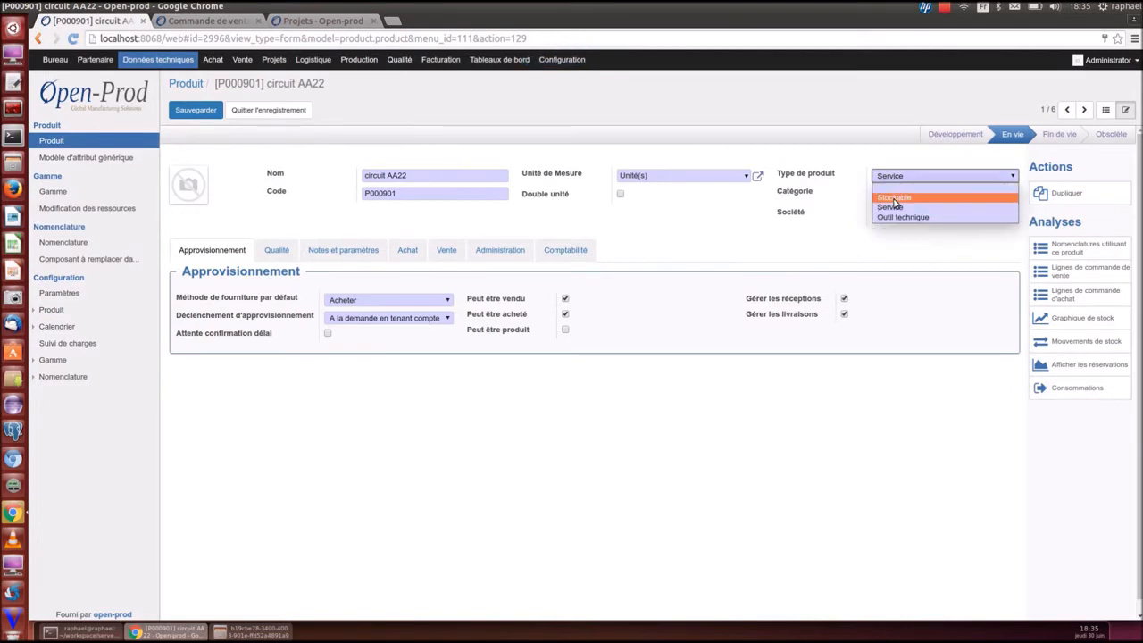
pyautogui.click(897, 198)
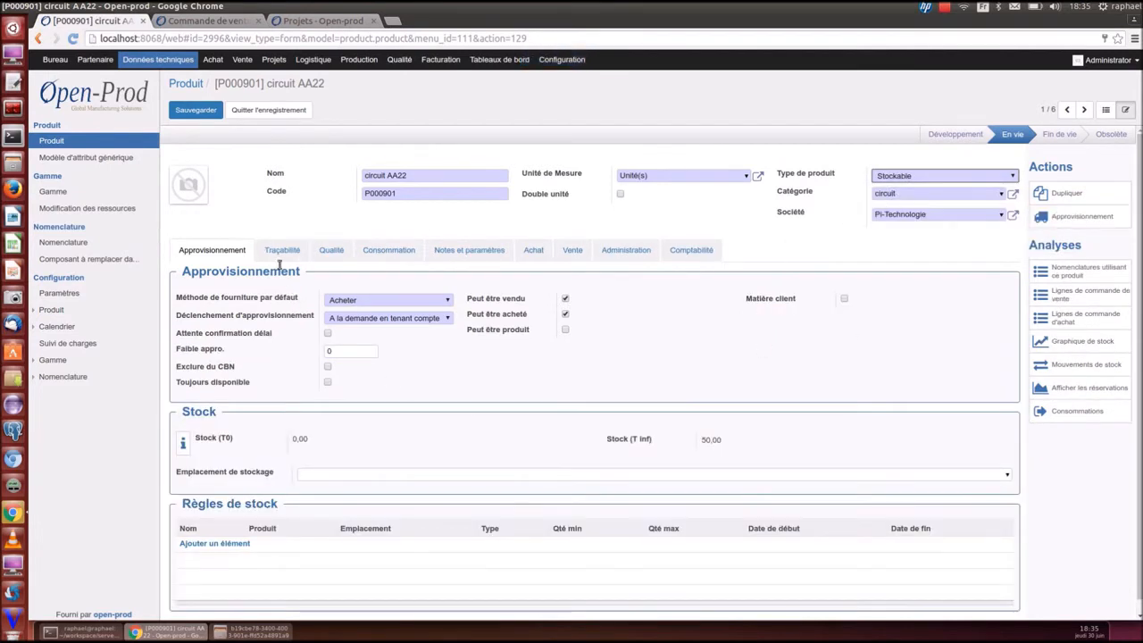
# Make circuit AA22 no longer purchasable or sellable and head to the Sales section
pyautogui.click(566, 314)
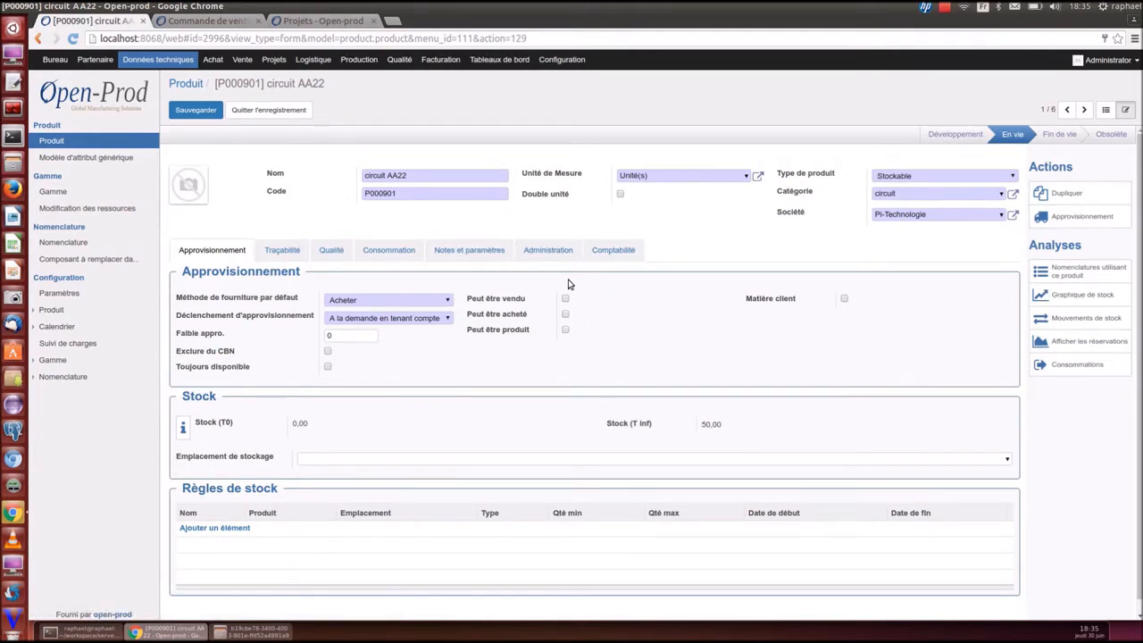
pyautogui.moveTo(238, 303)
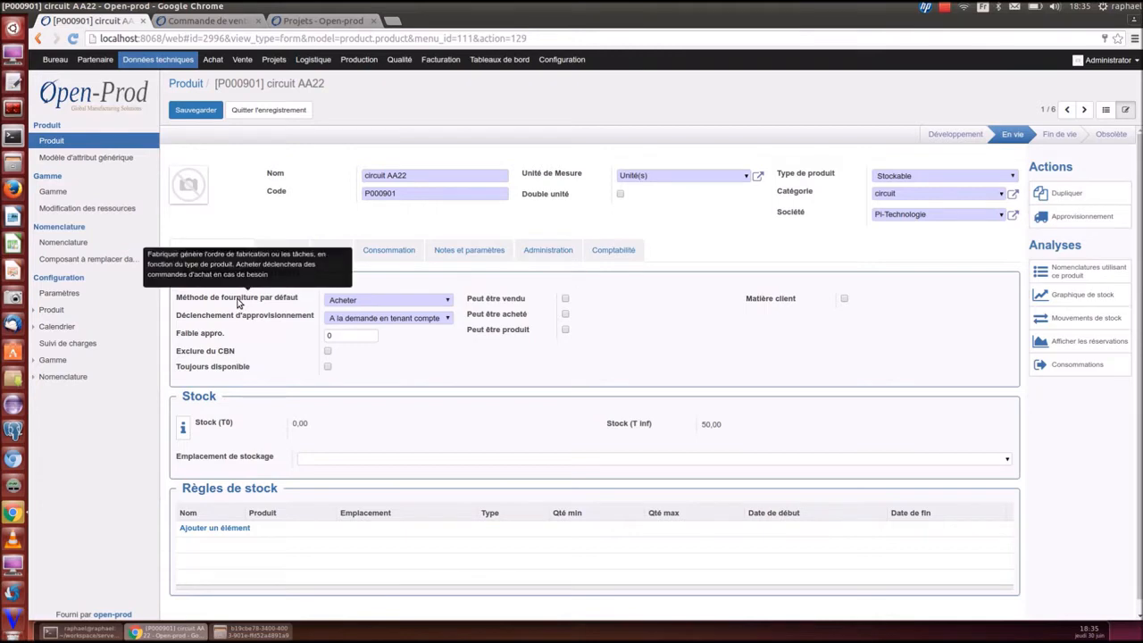
pyautogui.moveTo(229, 322)
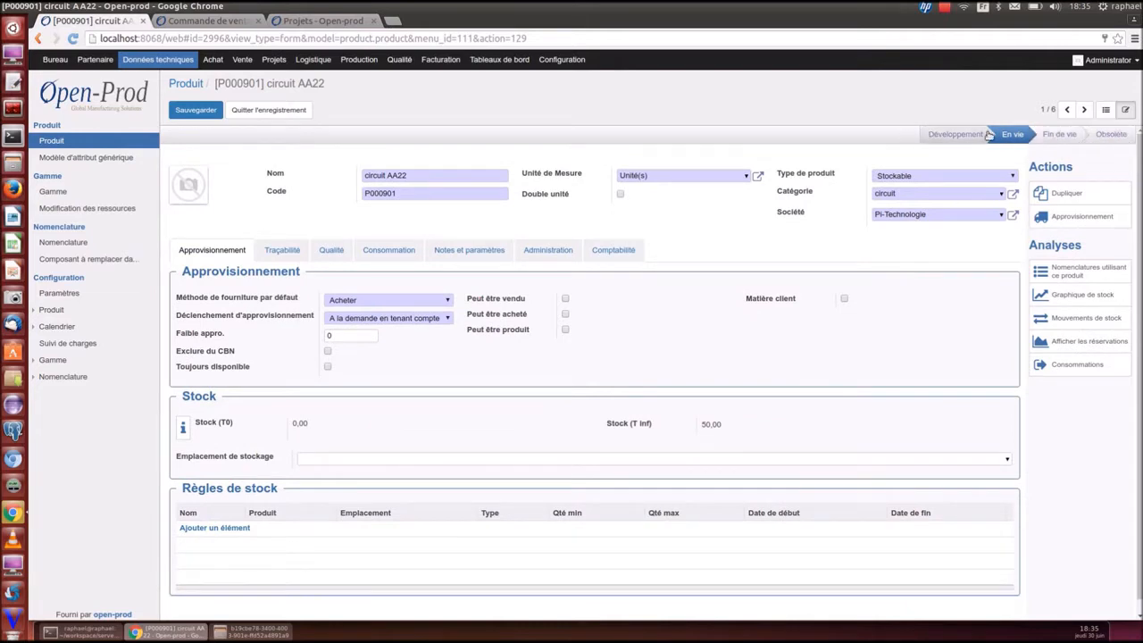
pyautogui.moveTo(1039, 137)
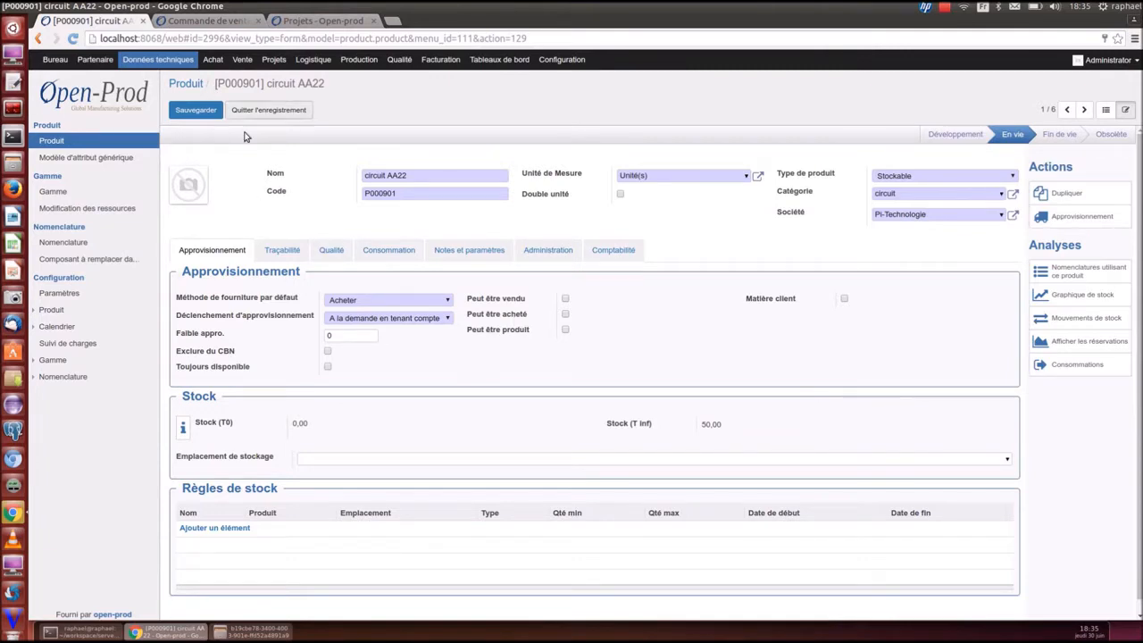
pyautogui.click(239, 60)
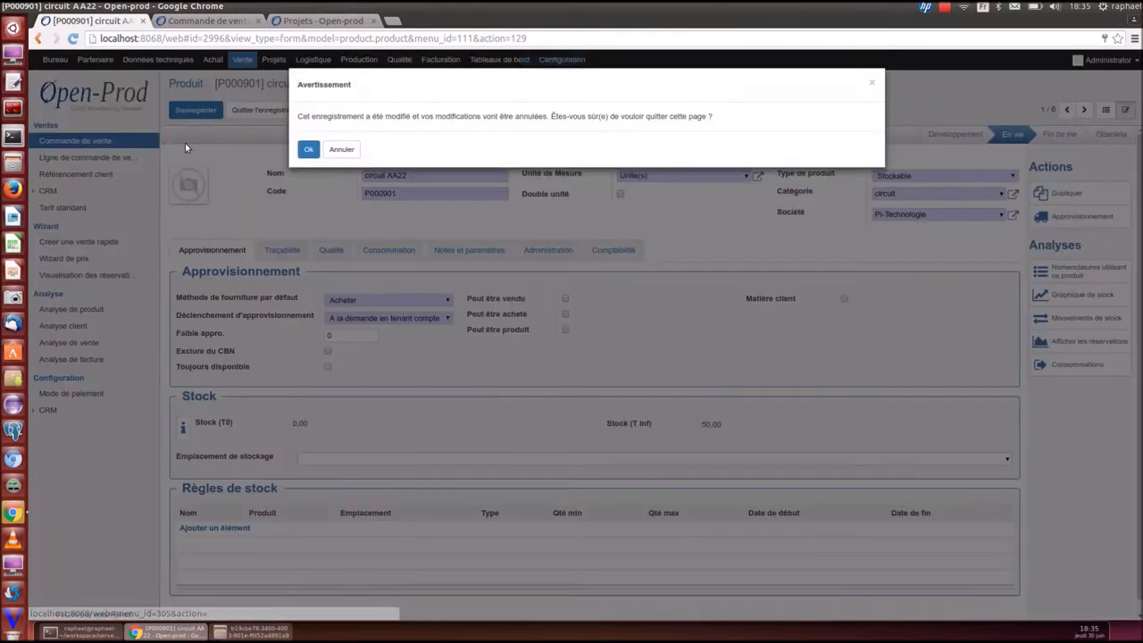
# Discard the unsaved circuit AA22 edits and open the CRM Opportunités board
pyautogui.click(296, 150)
pyautogui.click(47, 190)
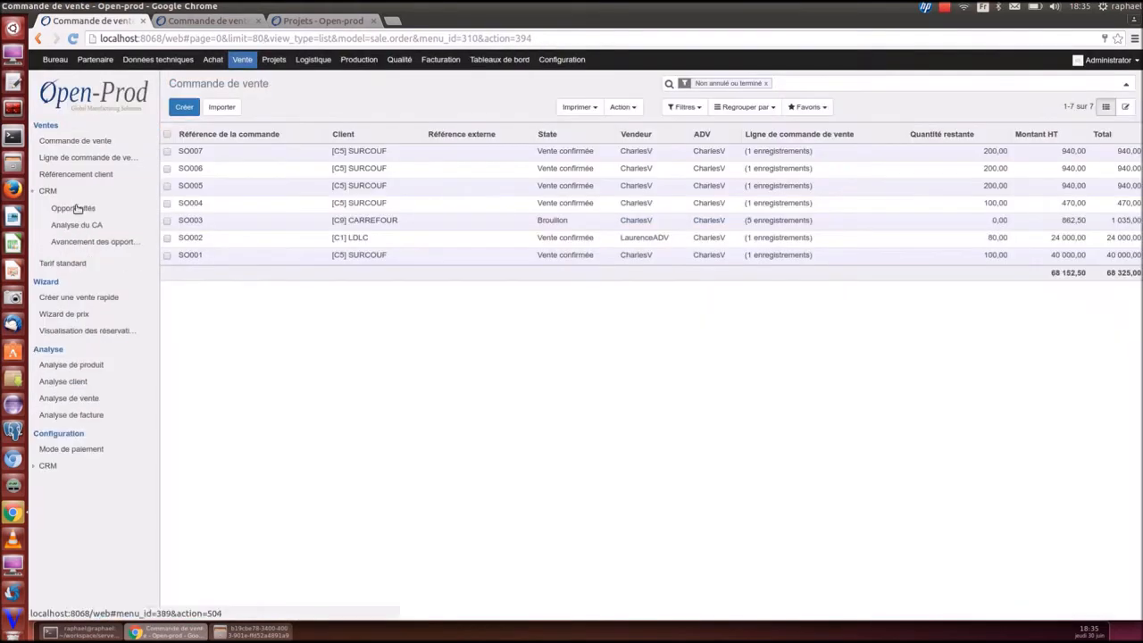
pyautogui.click(75, 209)
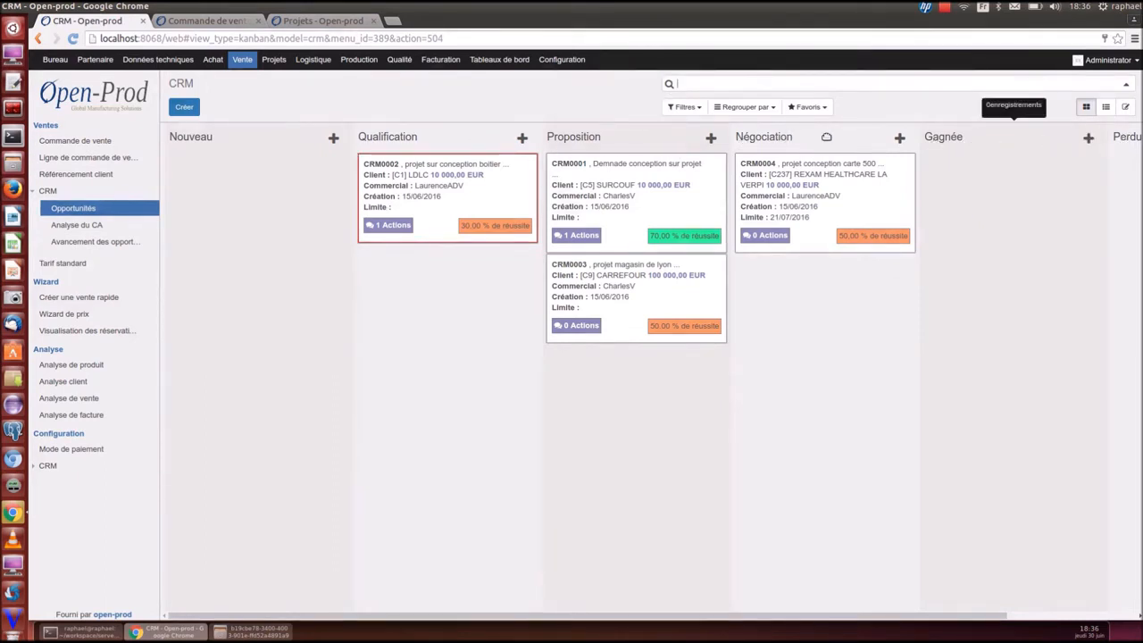
# Move CRM0004 to Gagnée and CRM0001 to Négociation, then review the CRM0001 opportunity
pyautogui.moveTo(797, 169); pyautogui.dragTo(978, 175)
pyautogui.moveTo(641, 177); pyautogui.dragTo(823, 175)
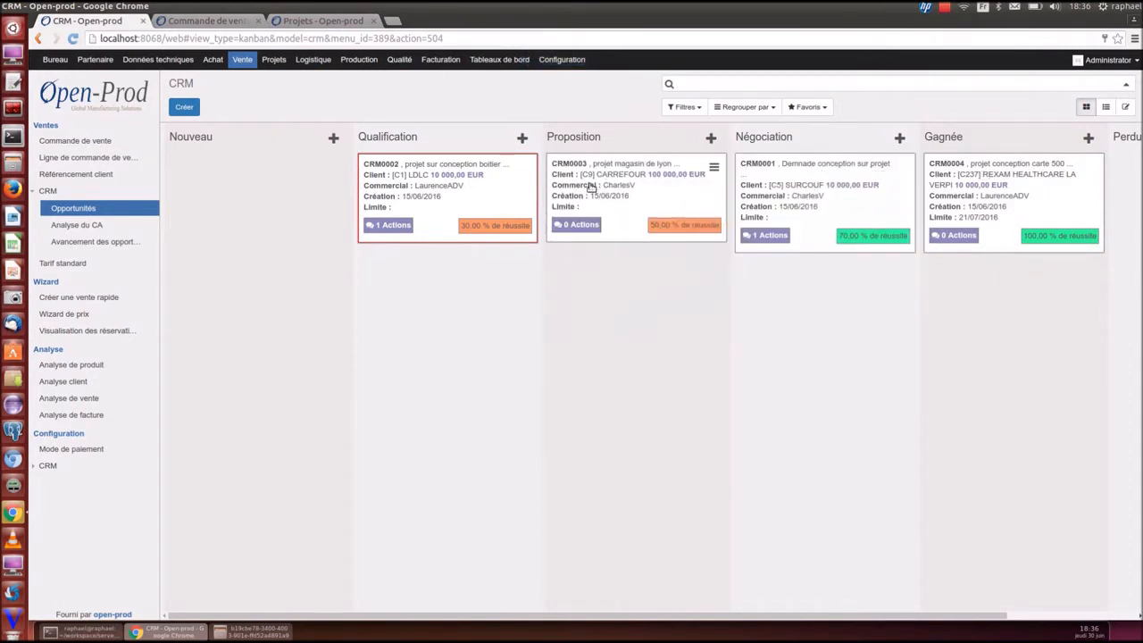
pyautogui.click(791, 212)
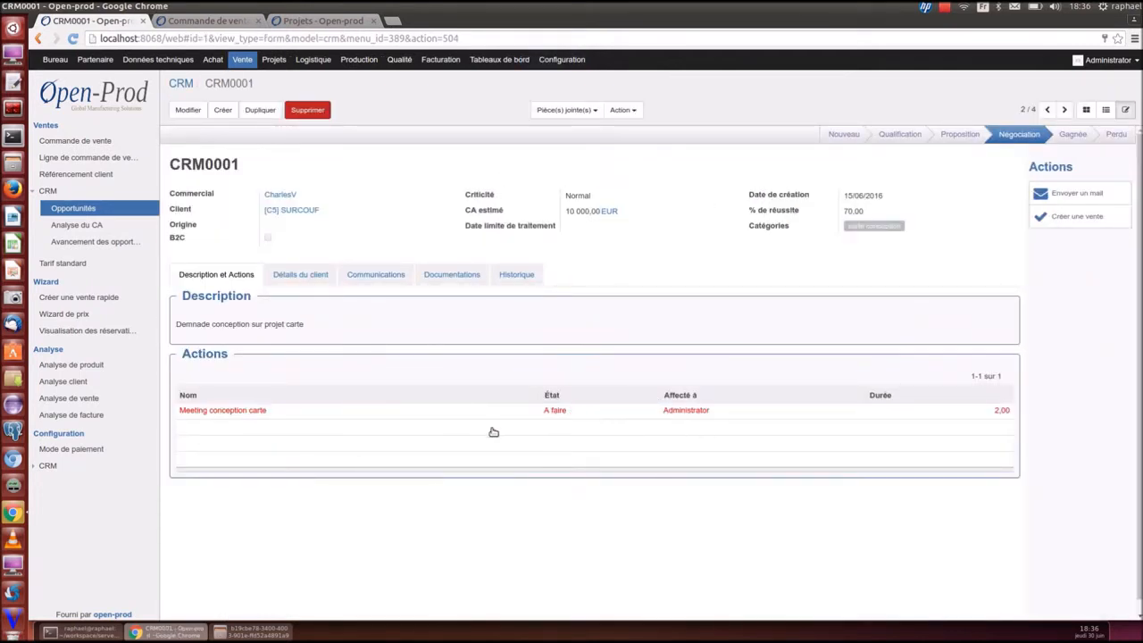
pyautogui.click(1086, 109)
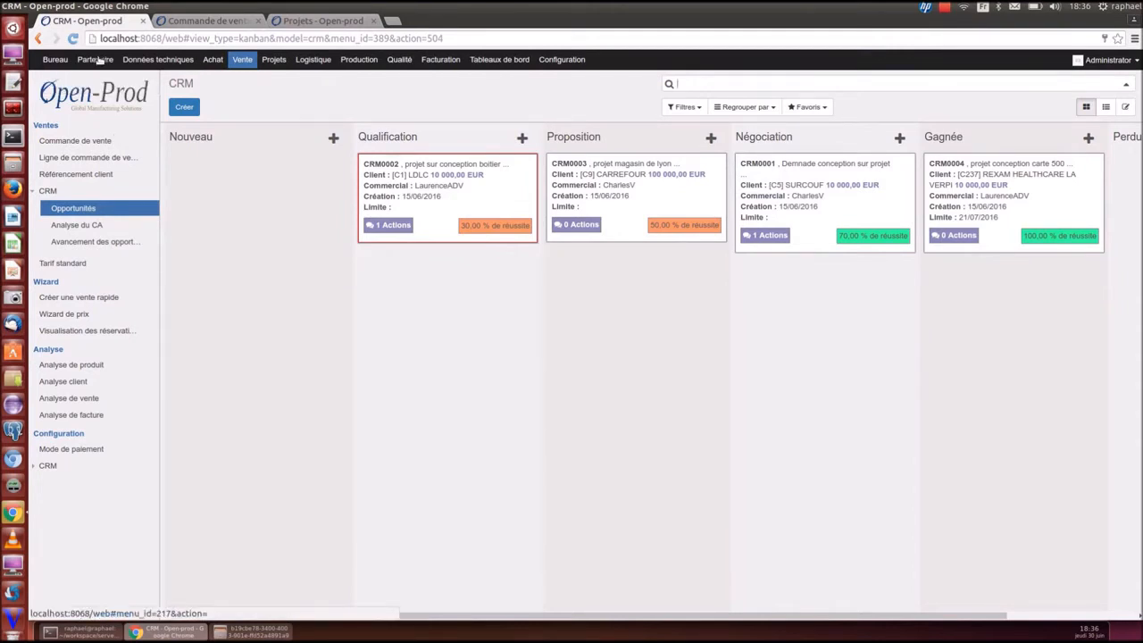
pyautogui.click(54, 59)
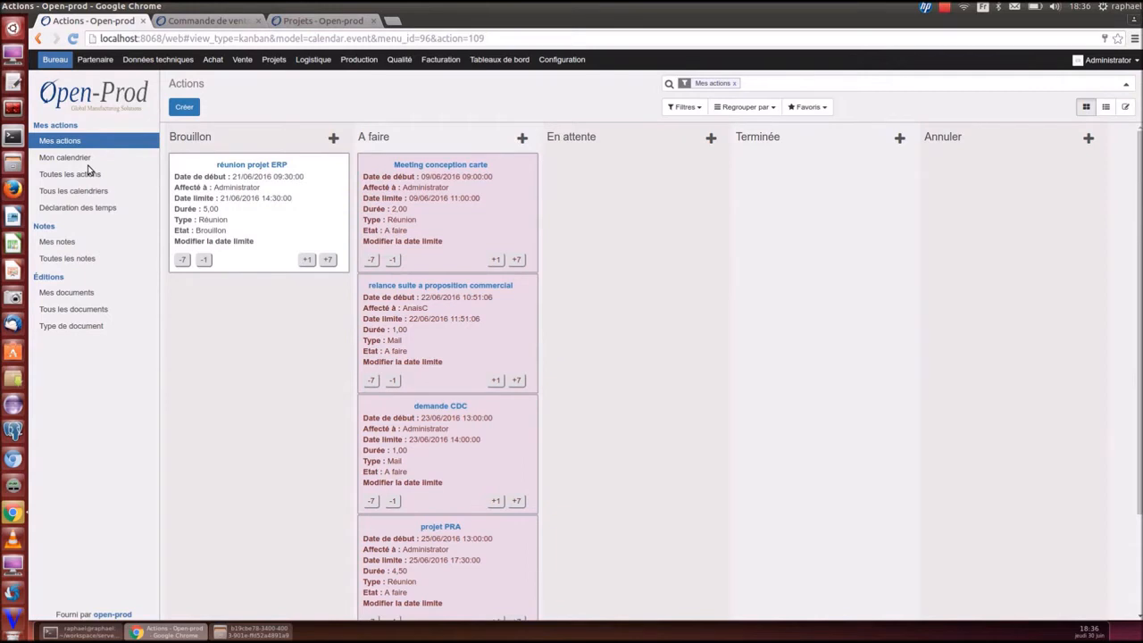
# Move Meeting conception carte to En attente and relance suite a proposition commercial to Terminée
pyautogui.moveTo(437, 191); pyautogui.dragTo(627, 198)
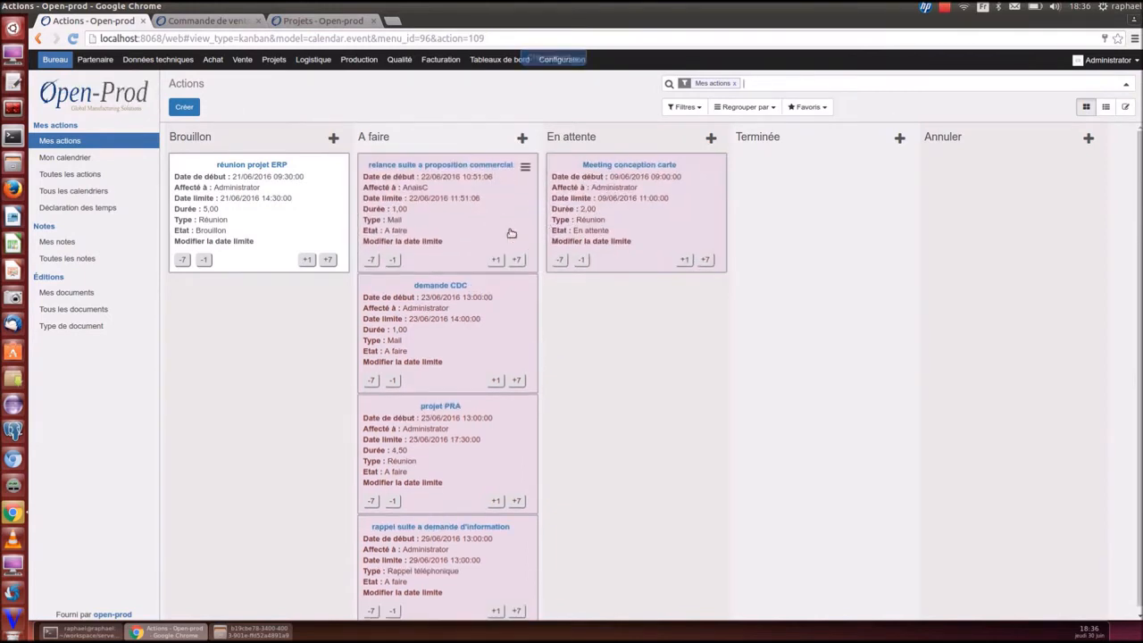
pyautogui.moveTo(446, 198); pyautogui.dragTo(802, 196)
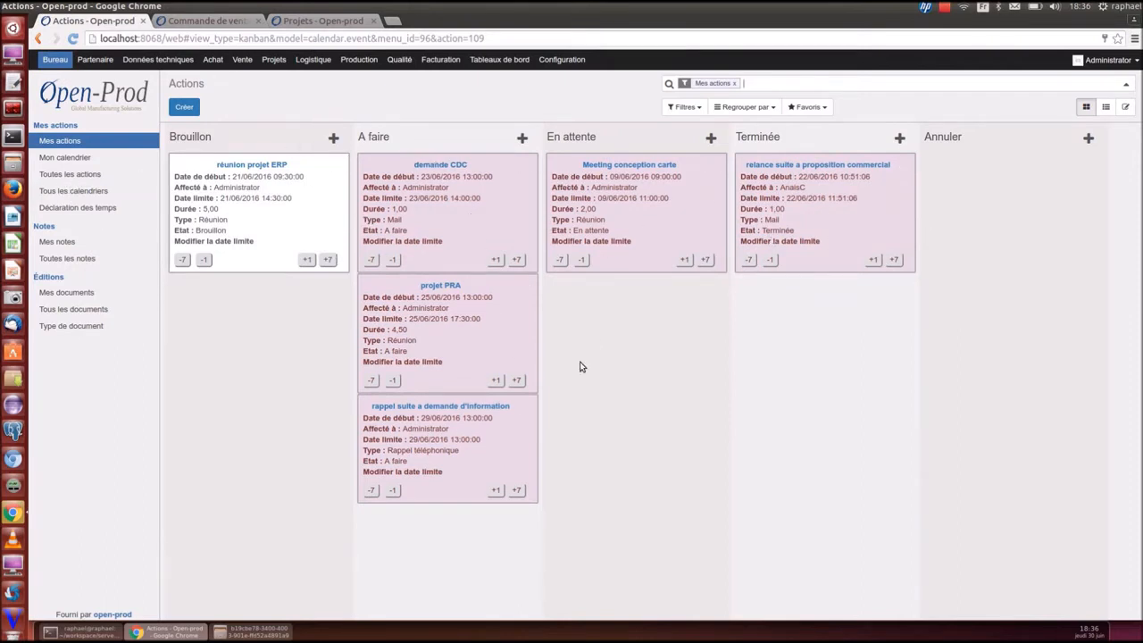
pyautogui.click(68, 175)
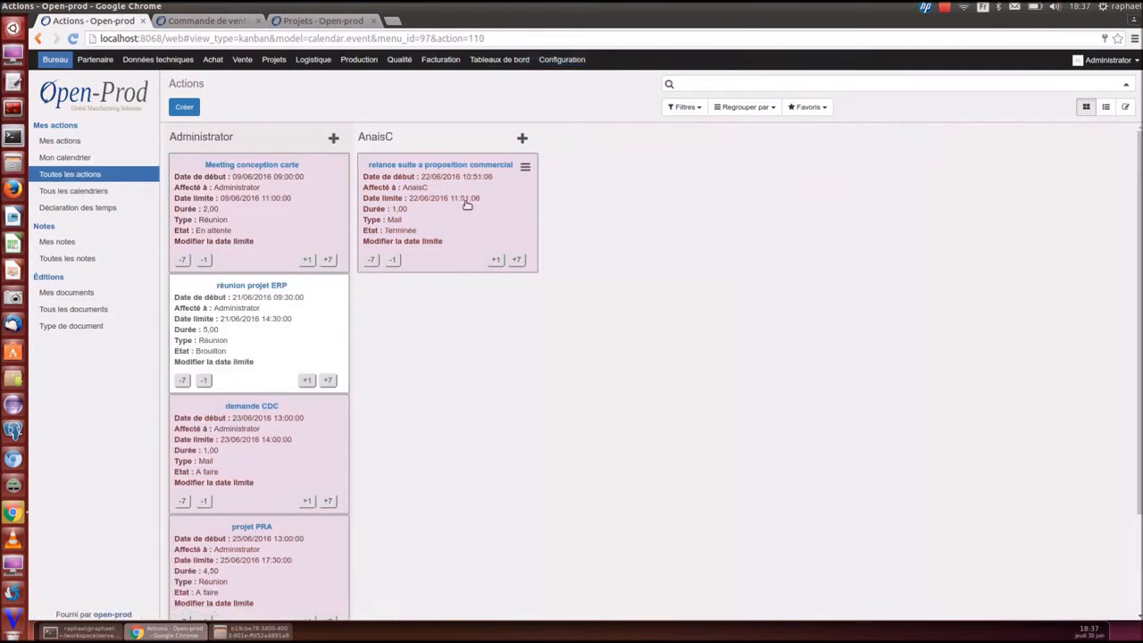
# Reassign demande CDC to the second user and Meeting conception carte to Administrator
pyautogui.moveTo(244, 198); pyautogui.dragTo(442, 192)
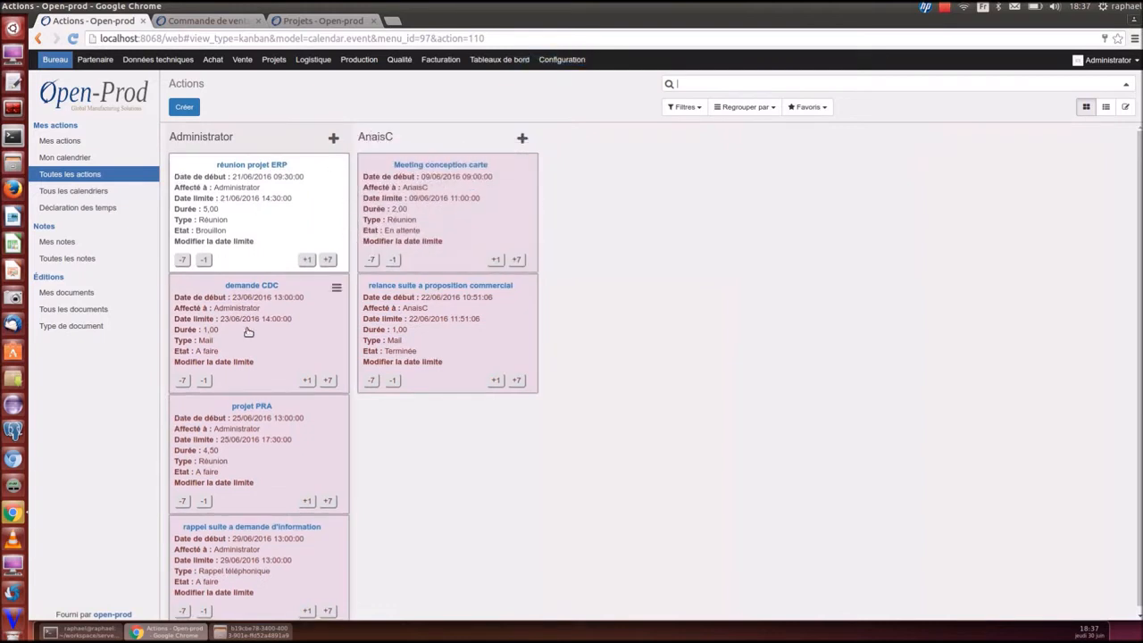
pyautogui.moveTo(249, 327); pyautogui.dragTo(433, 290)
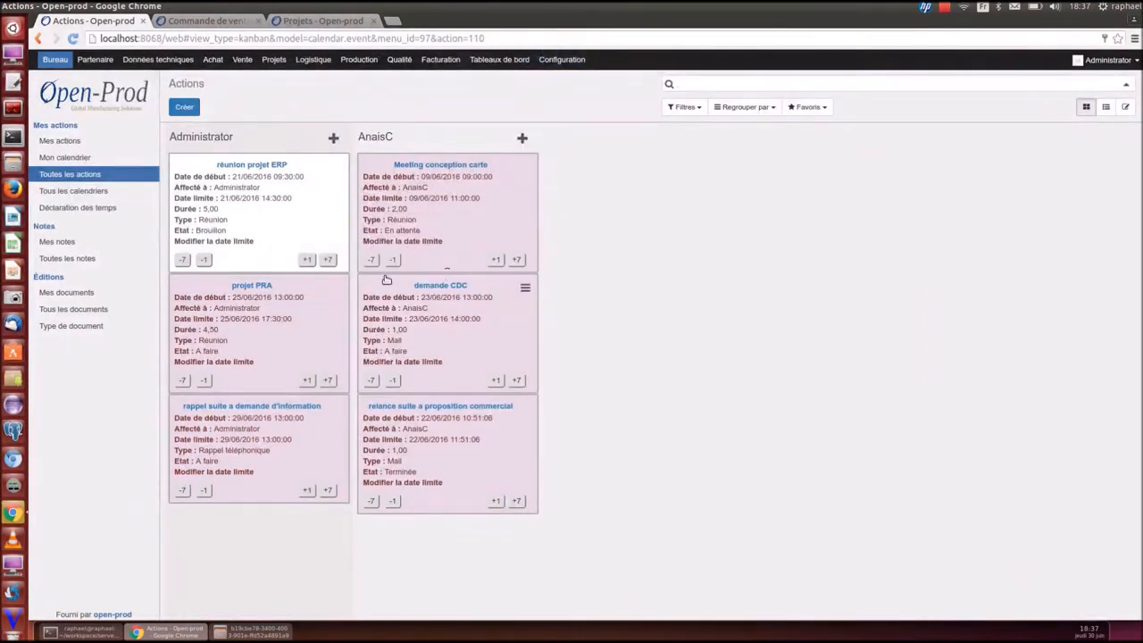
pyautogui.moveTo(450, 206); pyautogui.dragTo(268, 210)
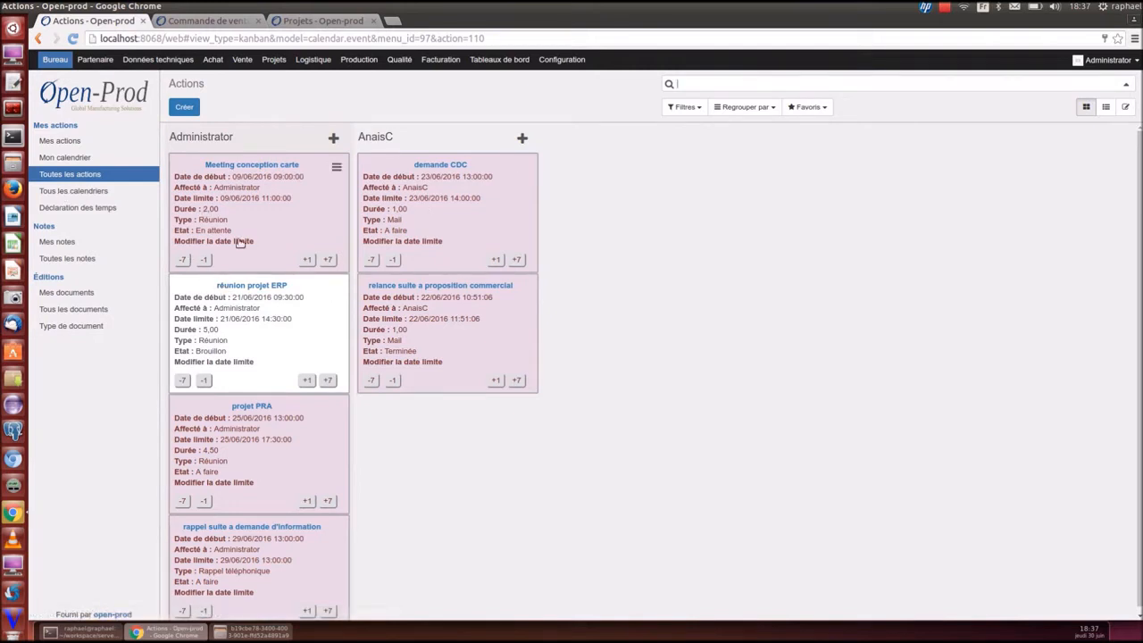
pyautogui.click(73, 190)
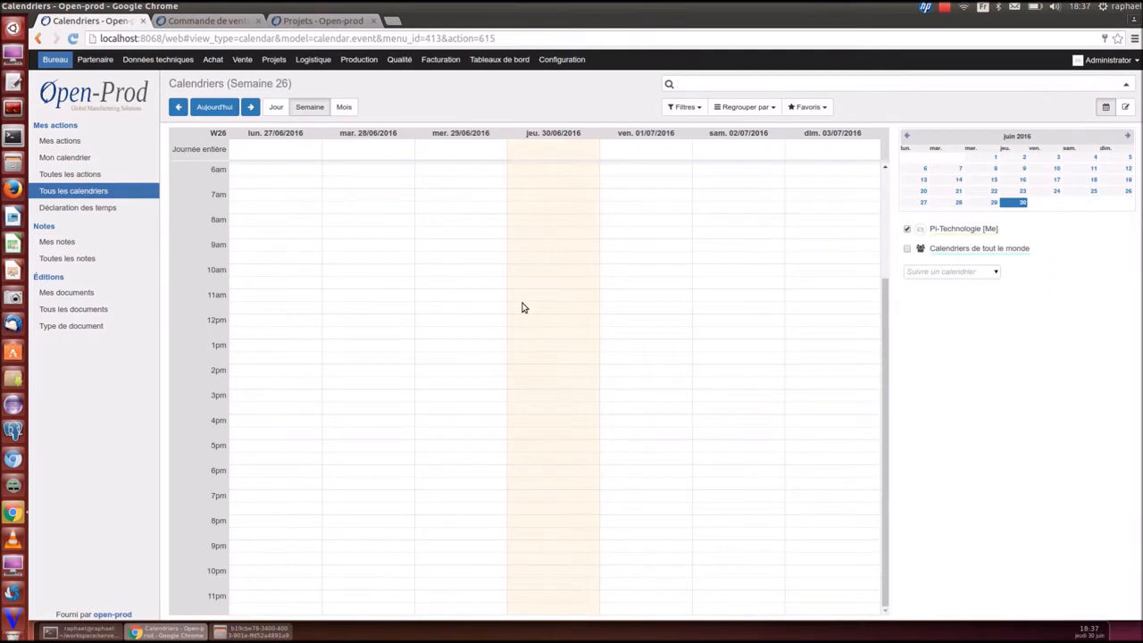
# Create an event named 'demo openprod' on Thursday 30/06/2016 from 10:00 to 16:30
pyautogui.click(181, 109)
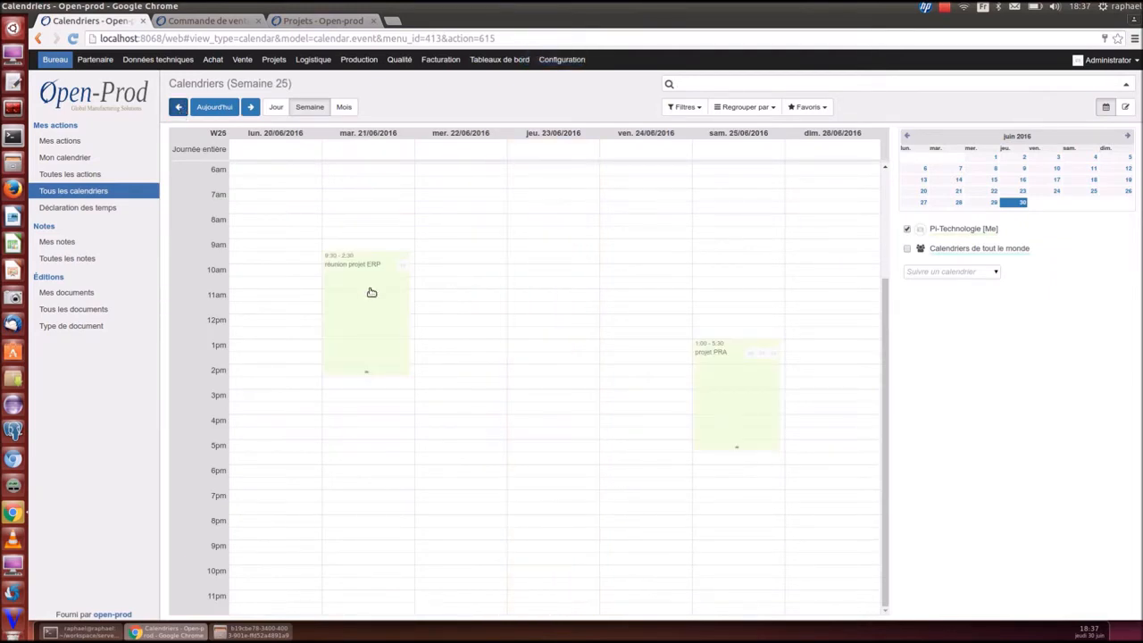
pyautogui.click(214, 107)
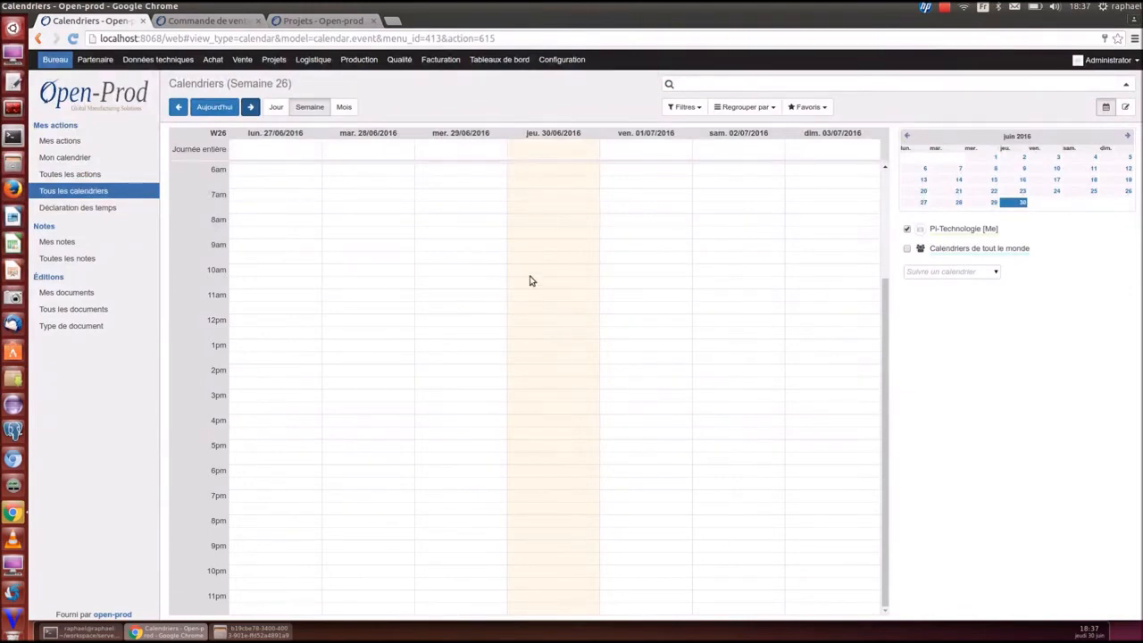
pyautogui.moveTo(531, 273); pyautogui.dragTo(540, 423)
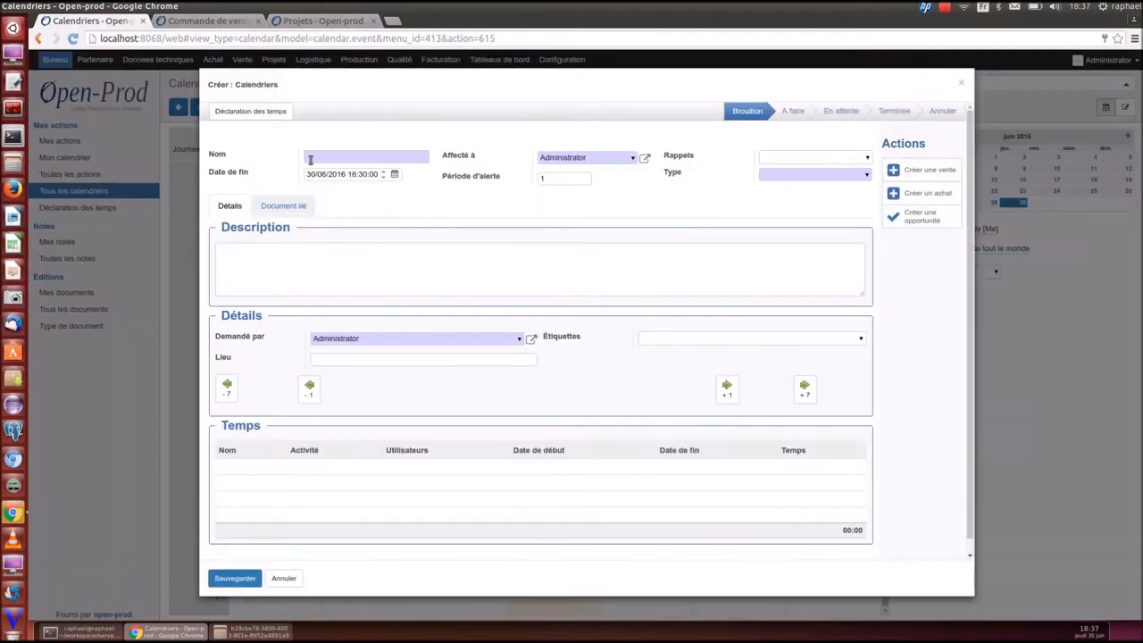
pyautogui.click(318, 155)
pyautogui.write('demo openprod')
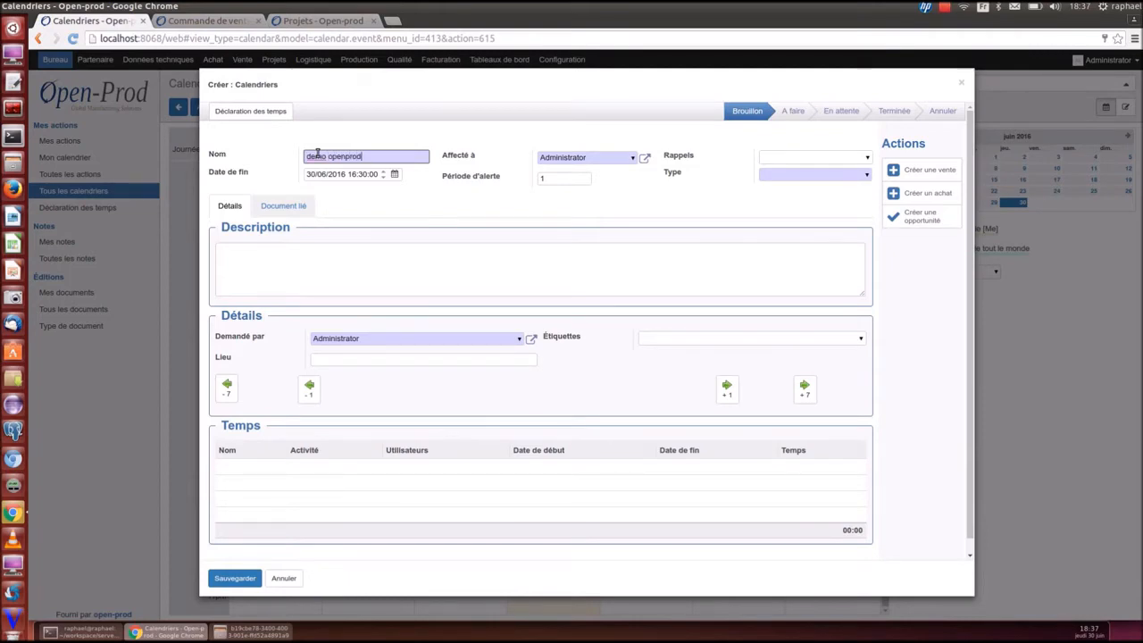
# Set the event type to Réunion and add a 15-minute reminder
pyautogui.click(867, 175)
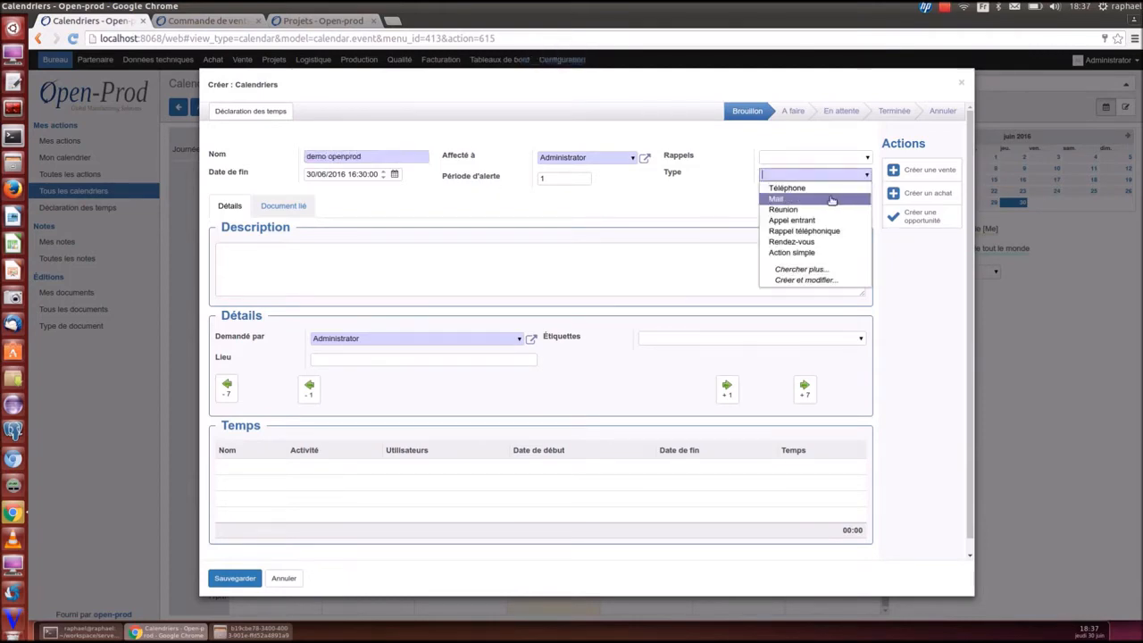
pyautogui.click(831, 200)
pyautogui.click(813, 175)
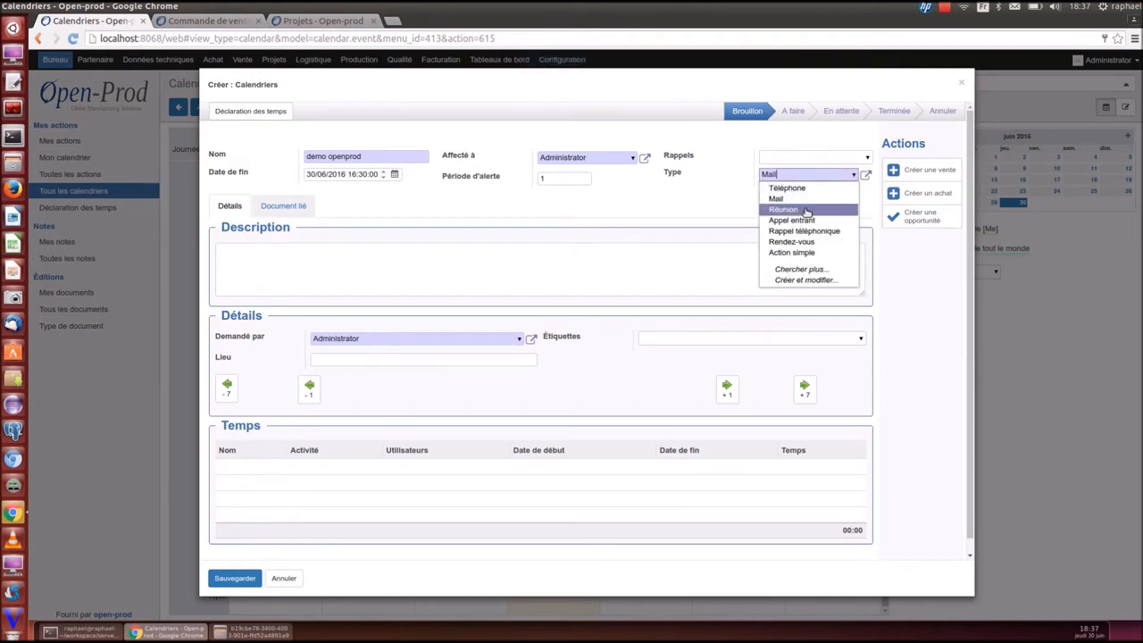
pyautogui.click(807, 211)
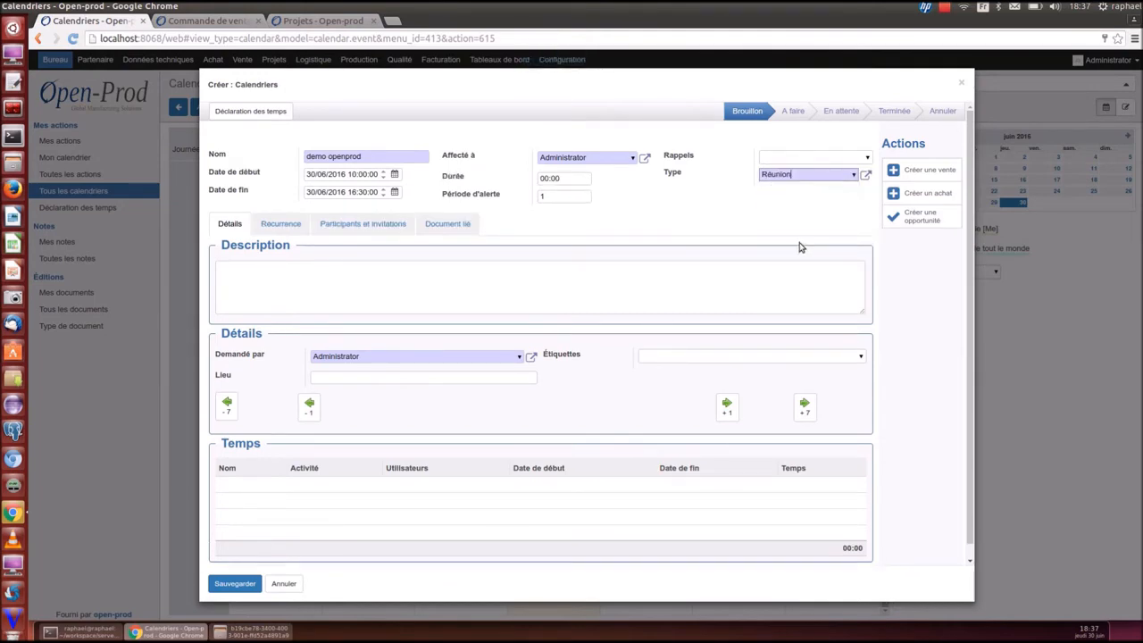
pyautogui.click(867, 158)
pyautogui.click(786, 174)
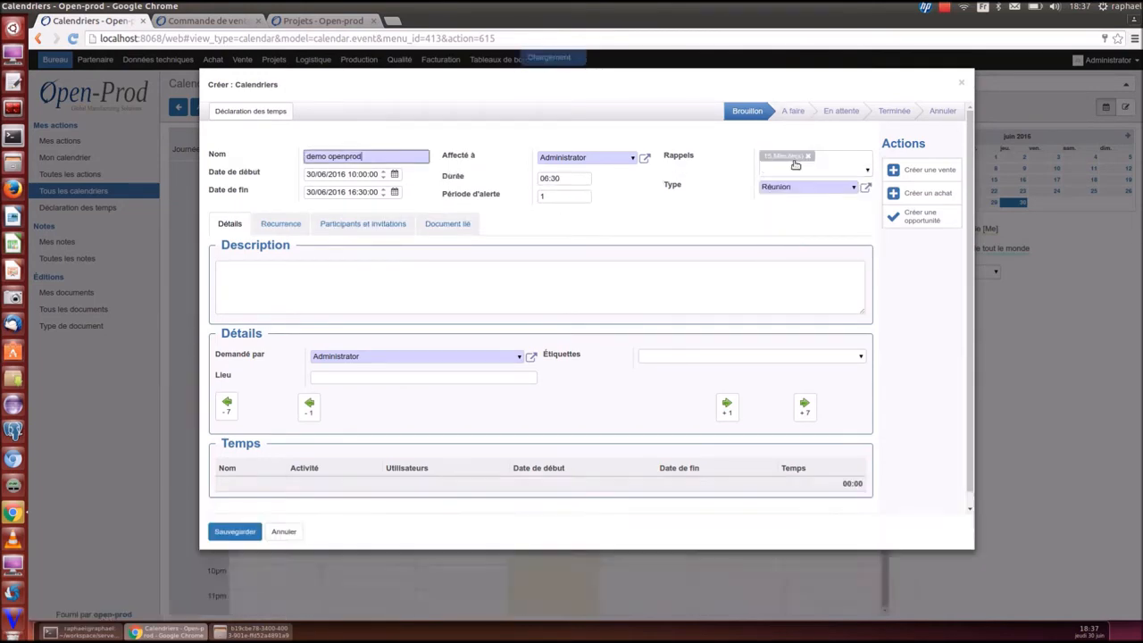
# Check the recurrence and participants settings, then save the demo openprod event
pyautogui.click(280, 224)
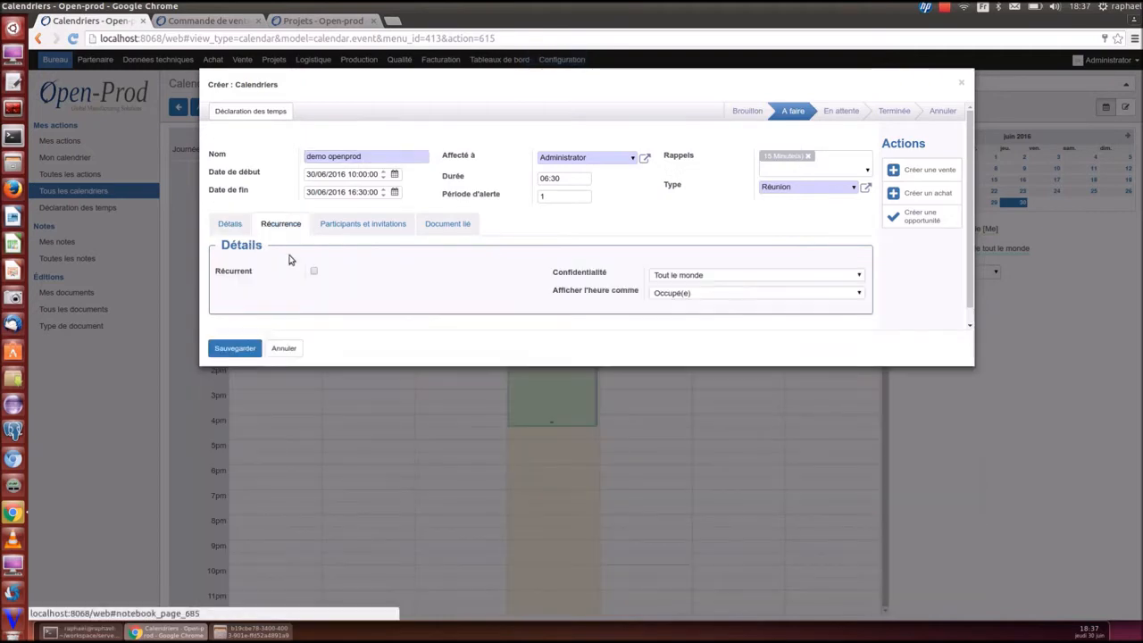
pyautogui.click(366, 224)
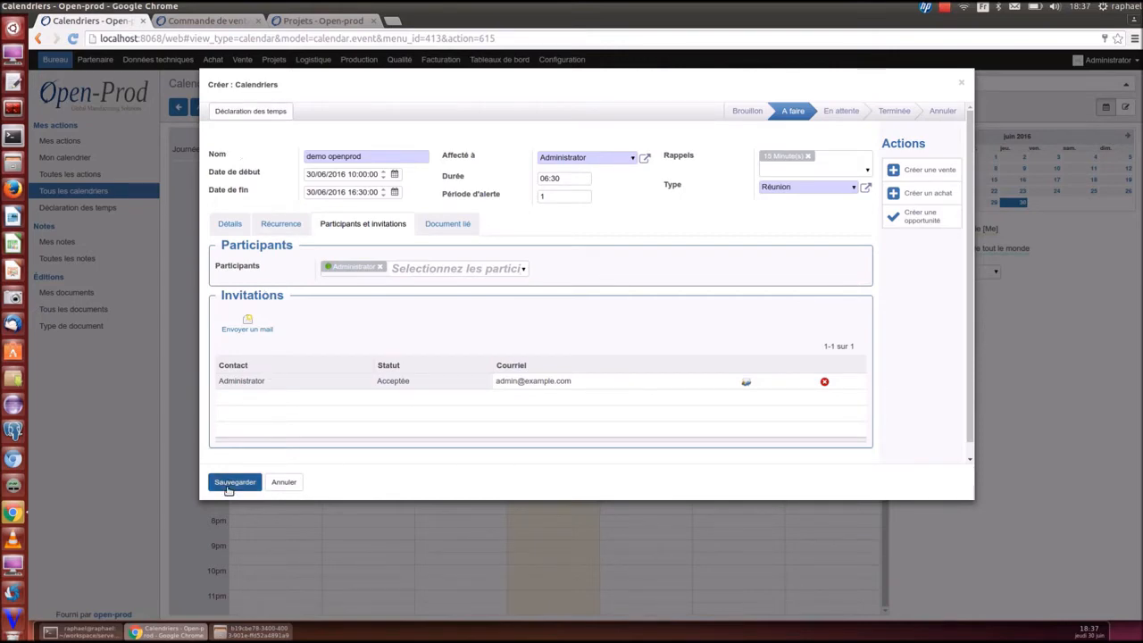
pyautogui.click(230, 482)
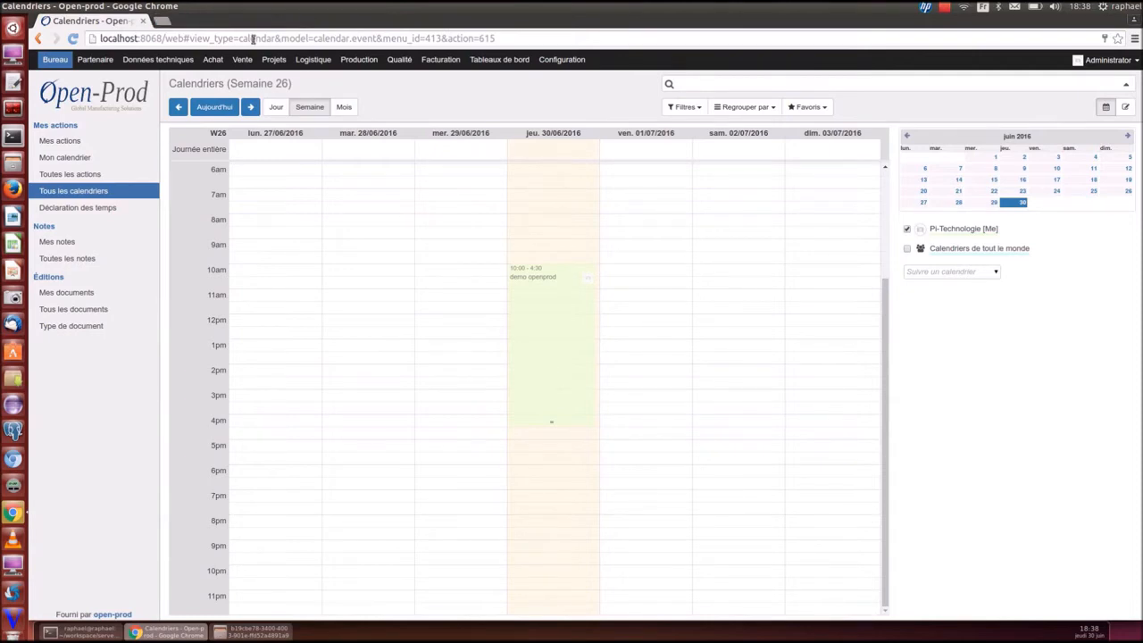
pyautogui.click(74, 39)
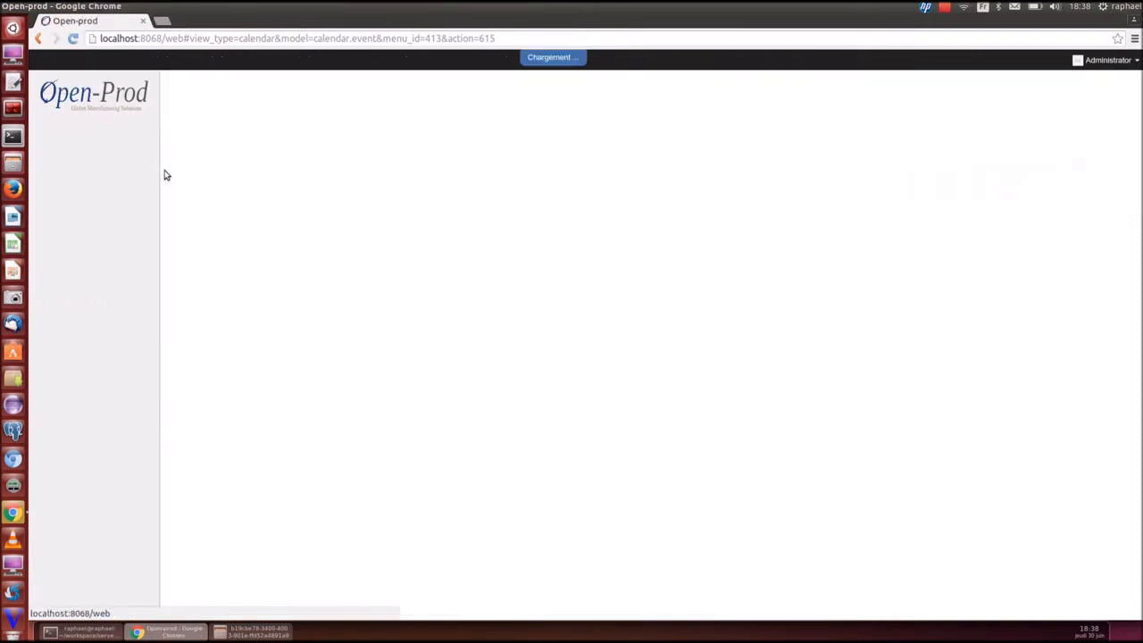
# Browse the Partenaire, Données techniques and Bureau menus, then open the Projets phase list
pyautogui.click(94, 60)
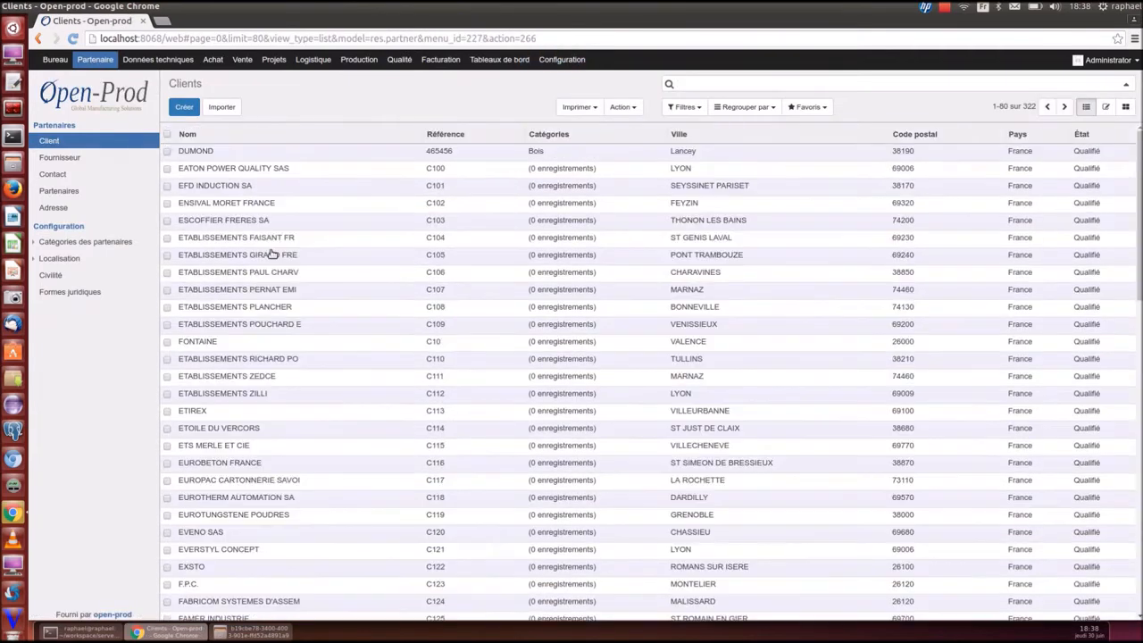
pyautogui.click(157, 60)
pyautogui.click(95, 60)
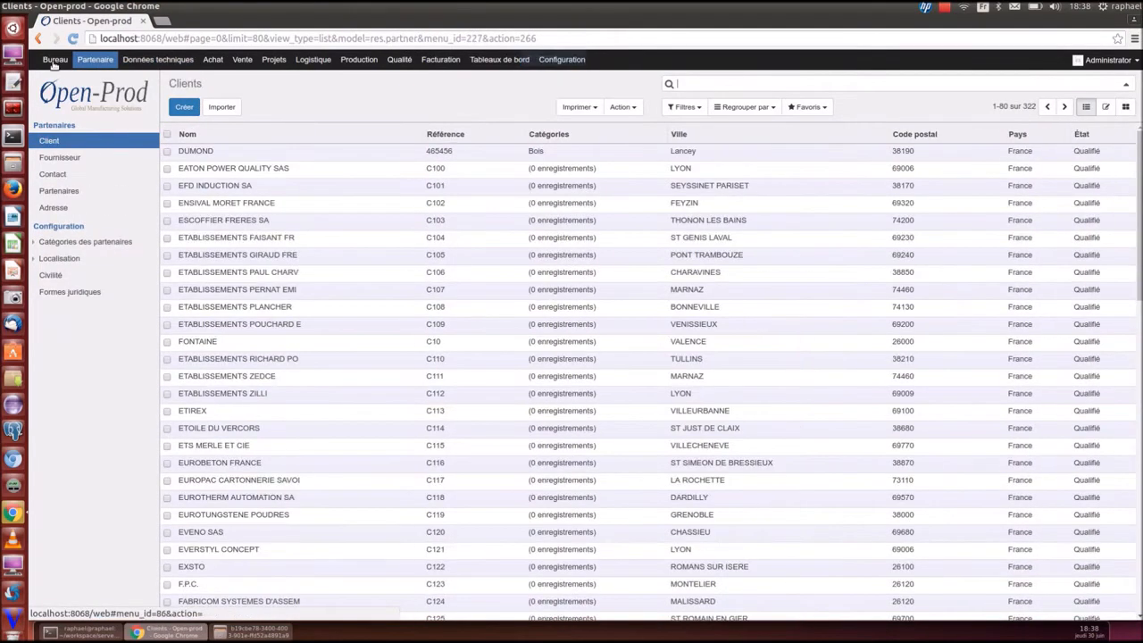
pyautogui.click(54, 60)
pyautogui.click(70, 192)
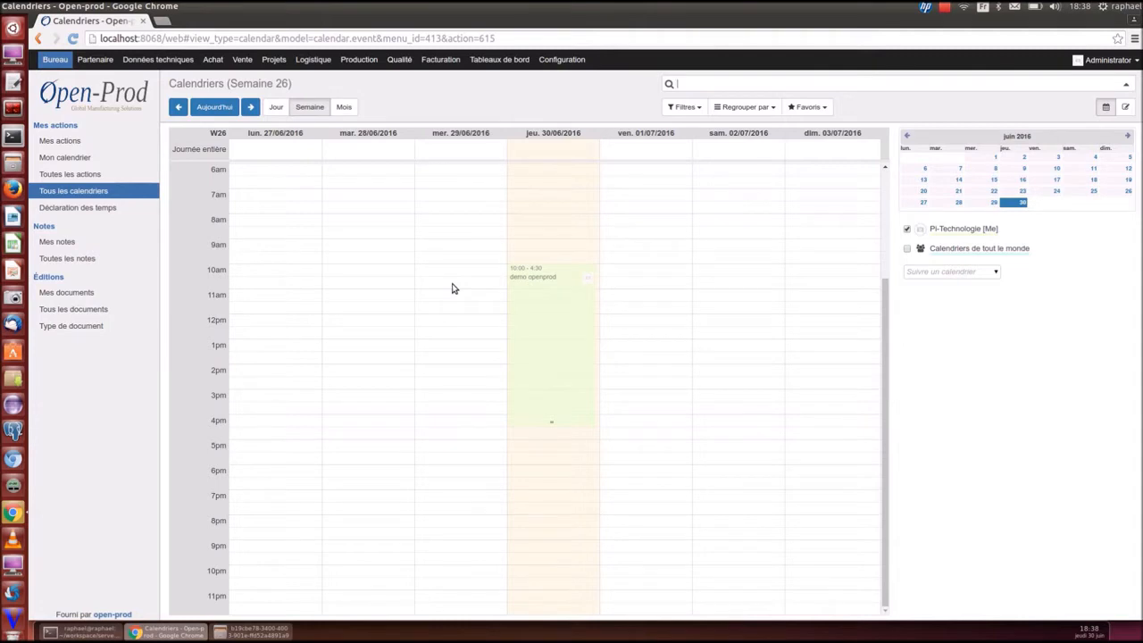
pyautogui.click(274, 60)
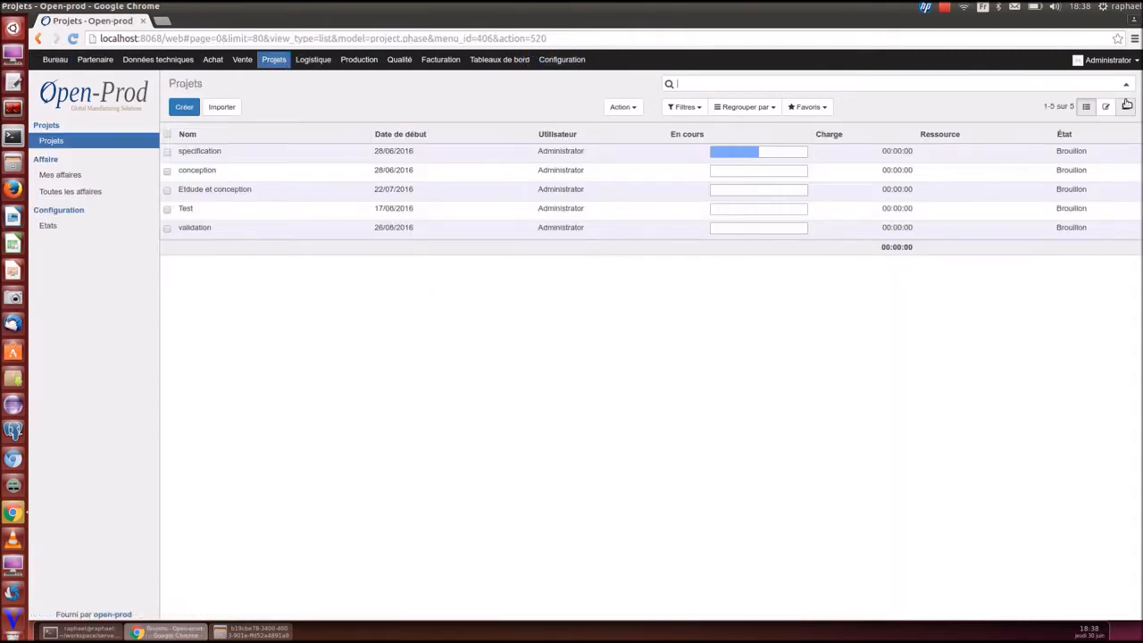
# Switch projects to a month-scale Gantt and create an Intallation task starting 13/07/2016
pyautogui.click(1126, 106)
pyautogui.click(278, 107)
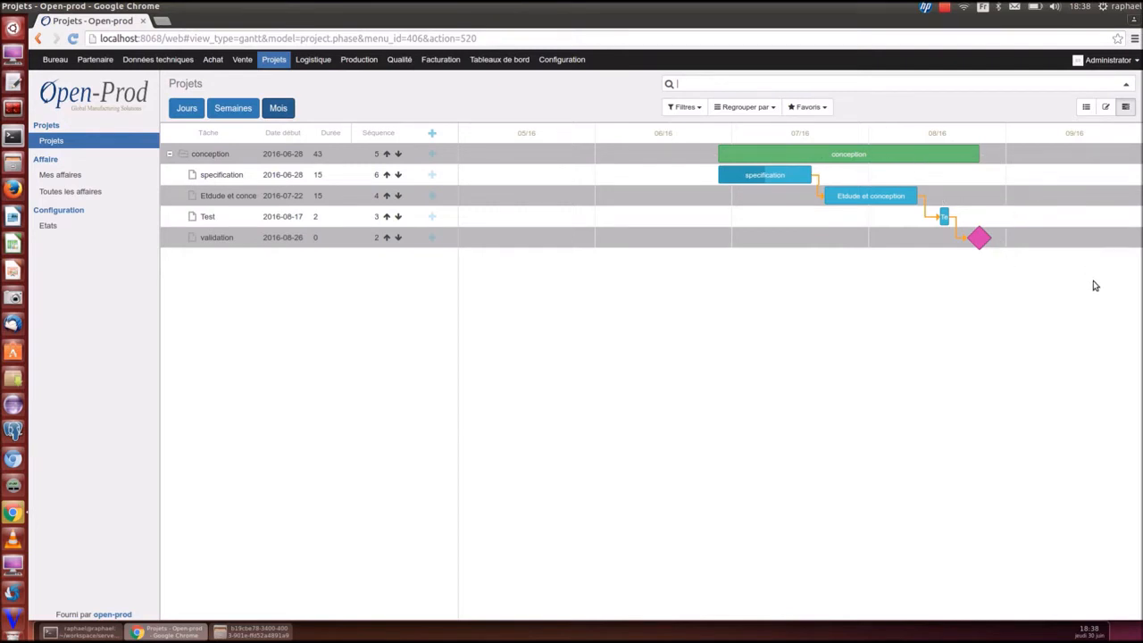
pyautogui.click(433, 133)
pyautogui.write('In')
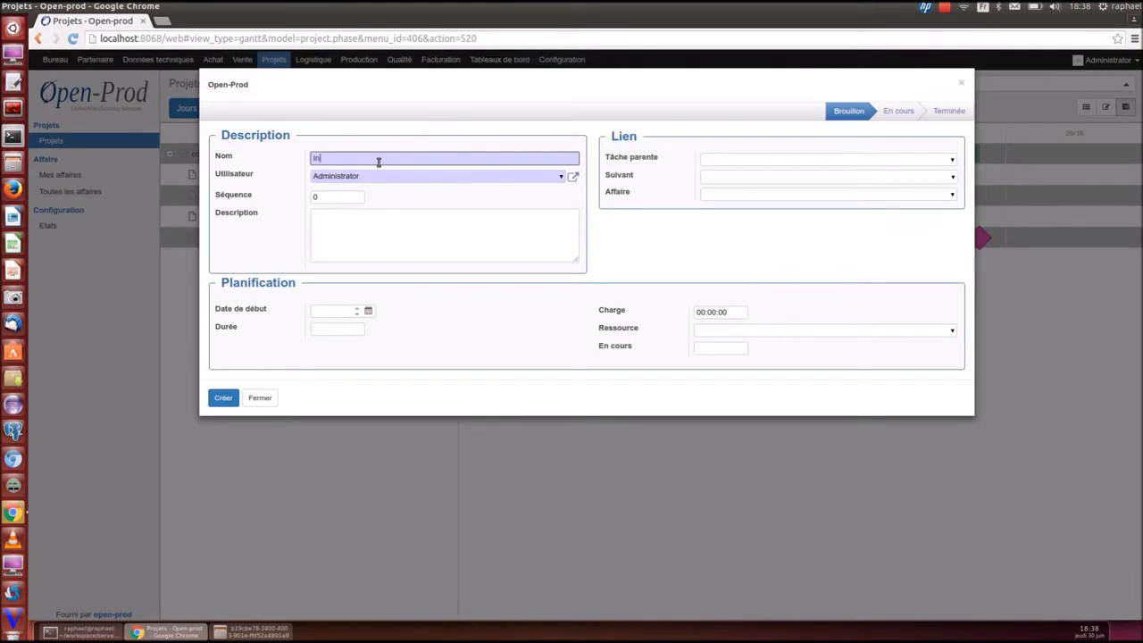
pyautogui.write('tallation')
pyautogui.click(368, 311)
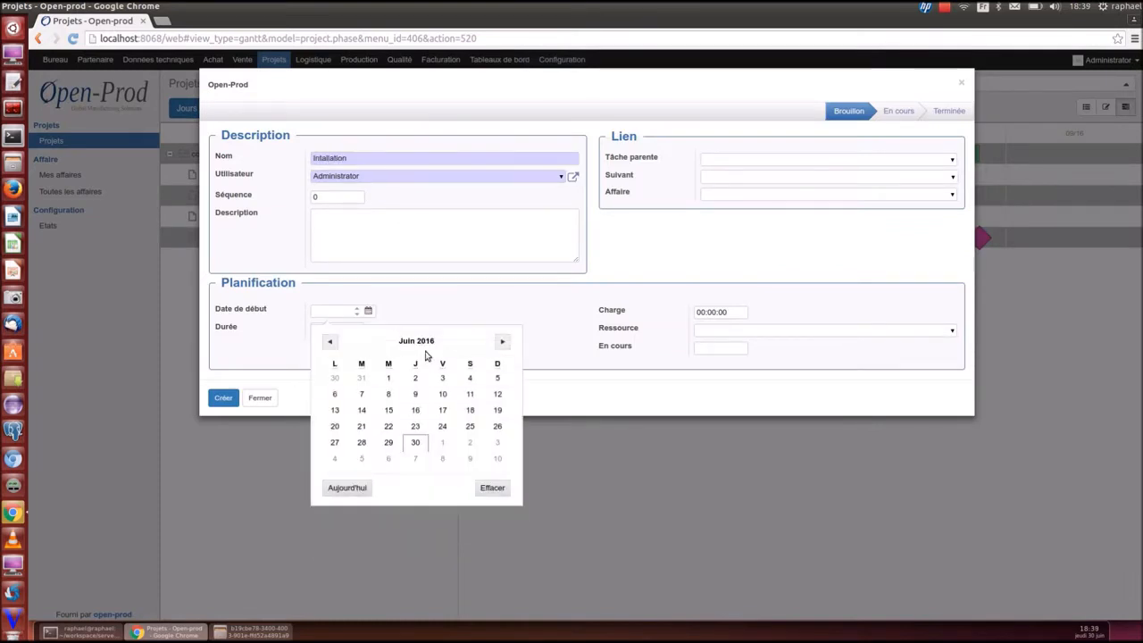
pyautogui.click(502, 344)
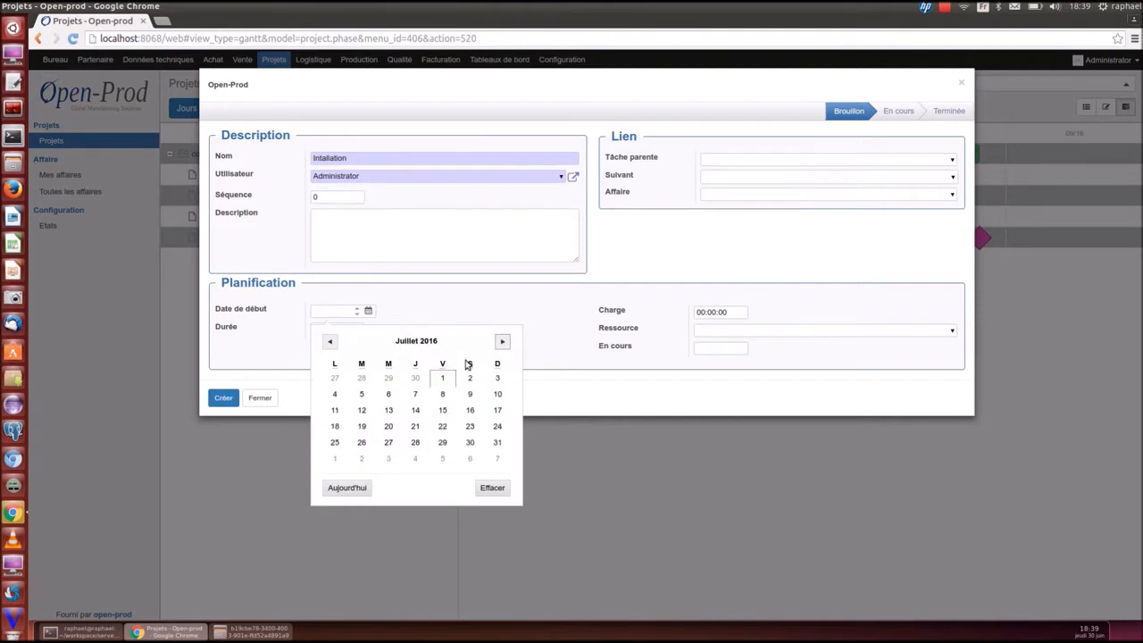
pyautogui.click(389, 414)
pyautogui.click(223, 398)
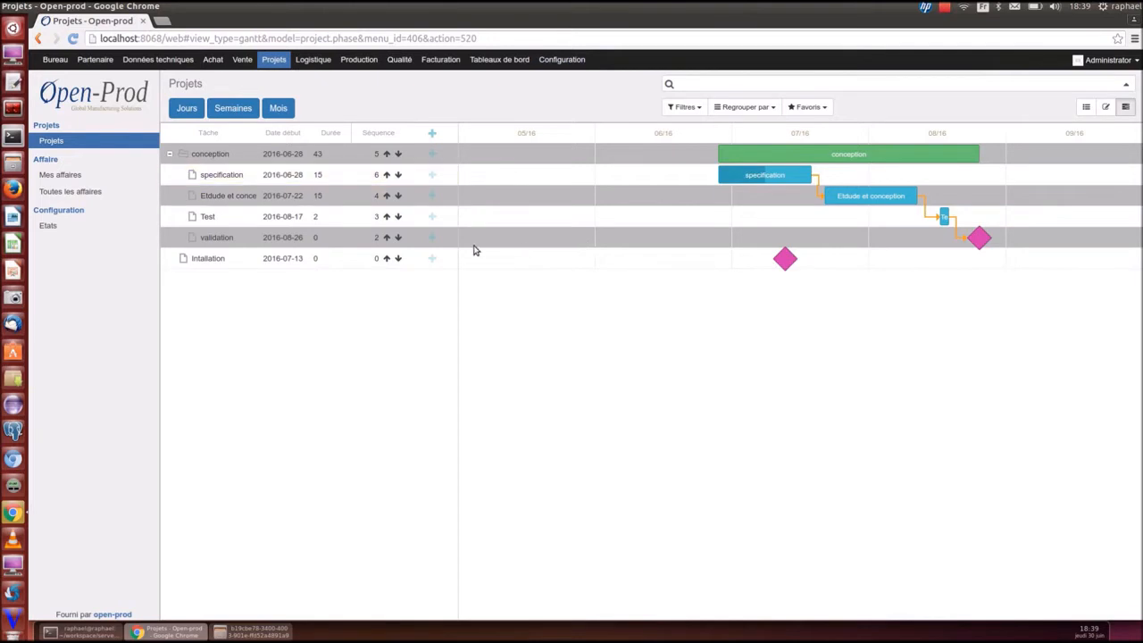
# Add a phase1 subtask under Intallation lasting 10 days
pyautogui.click(430, 260)
pyautogui.click(349, 160)
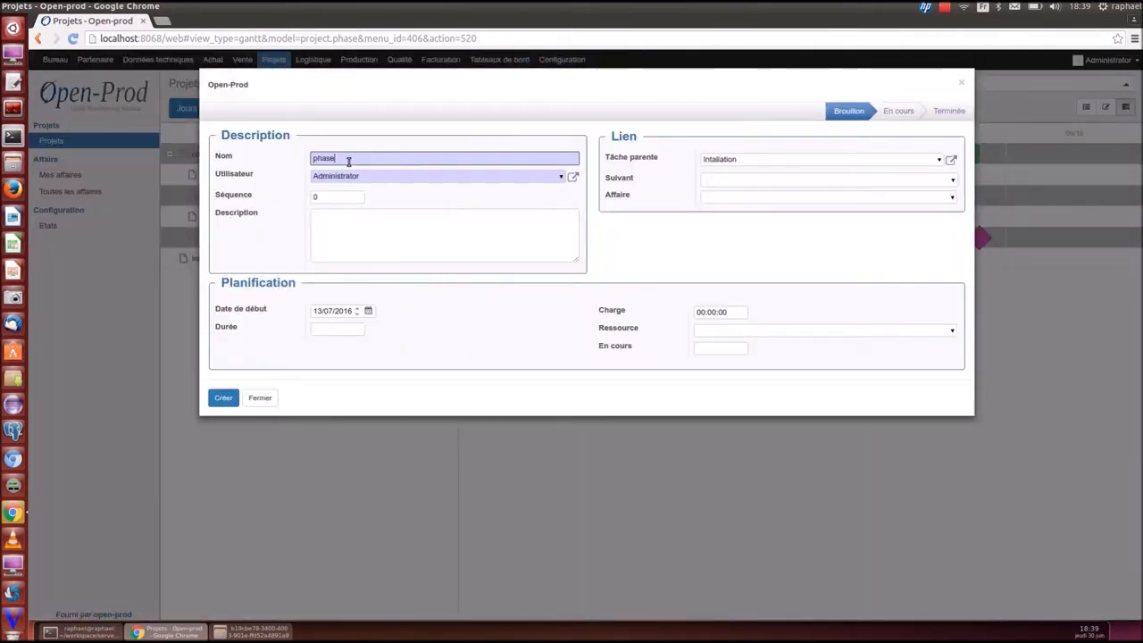
pyautogui.doubleClick(324, 198)
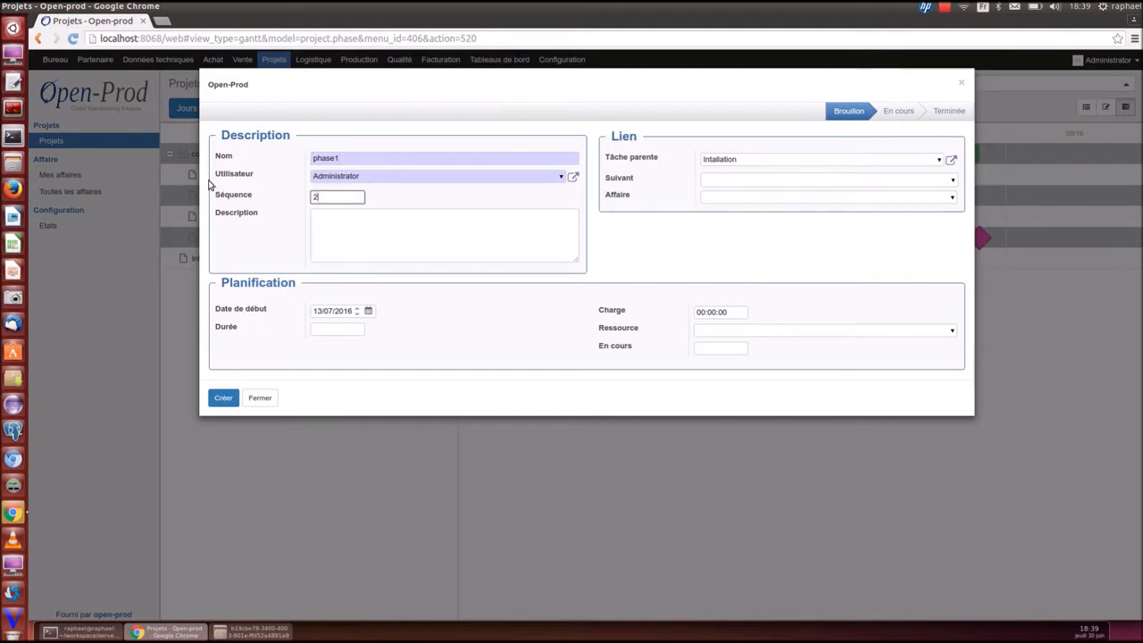
pyautogui.click(333, 328)
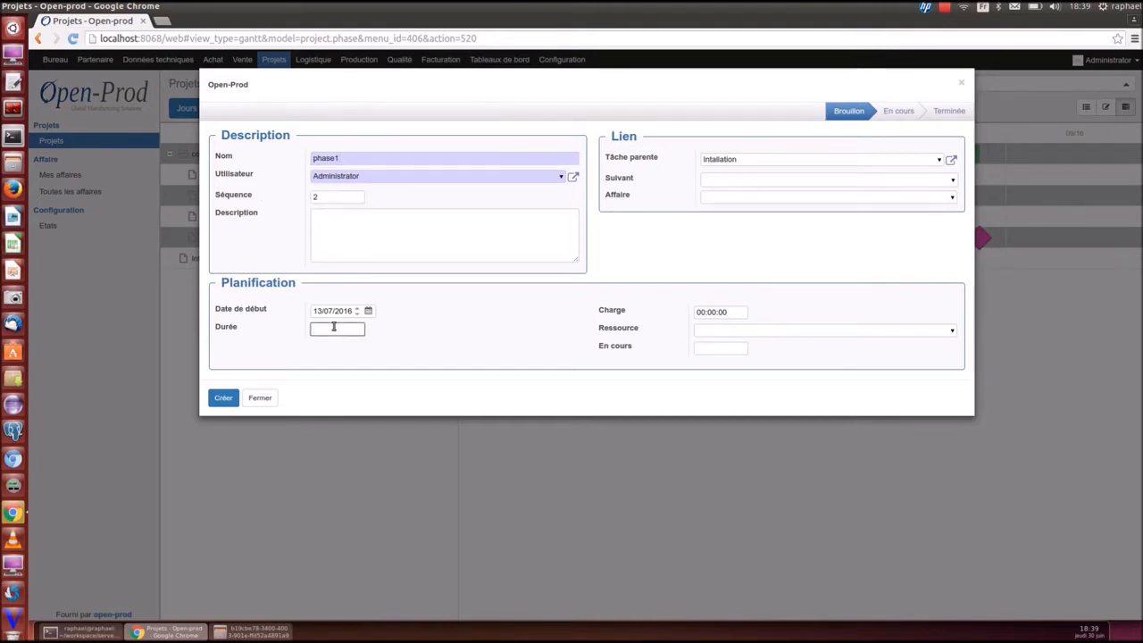
pyautogui.write('10')
pyautogui.click(222, 398)
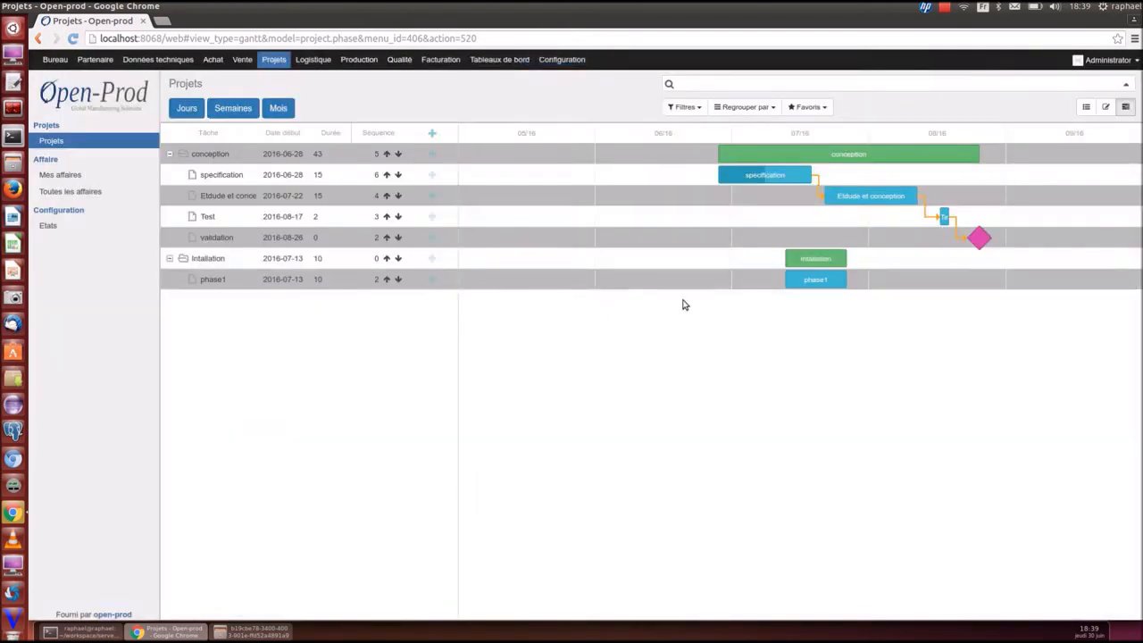
# Add a second subtask, phase2, under Intallation with a 10-day duration
pyautogui.click(433, 258)
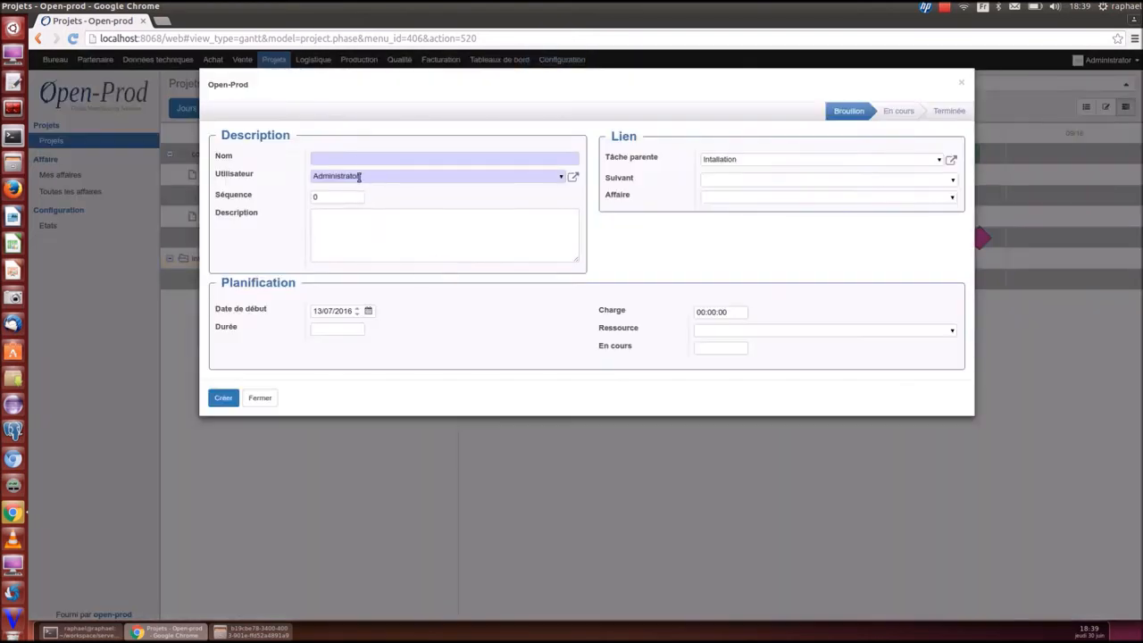
pyautogui.click(367, 155)
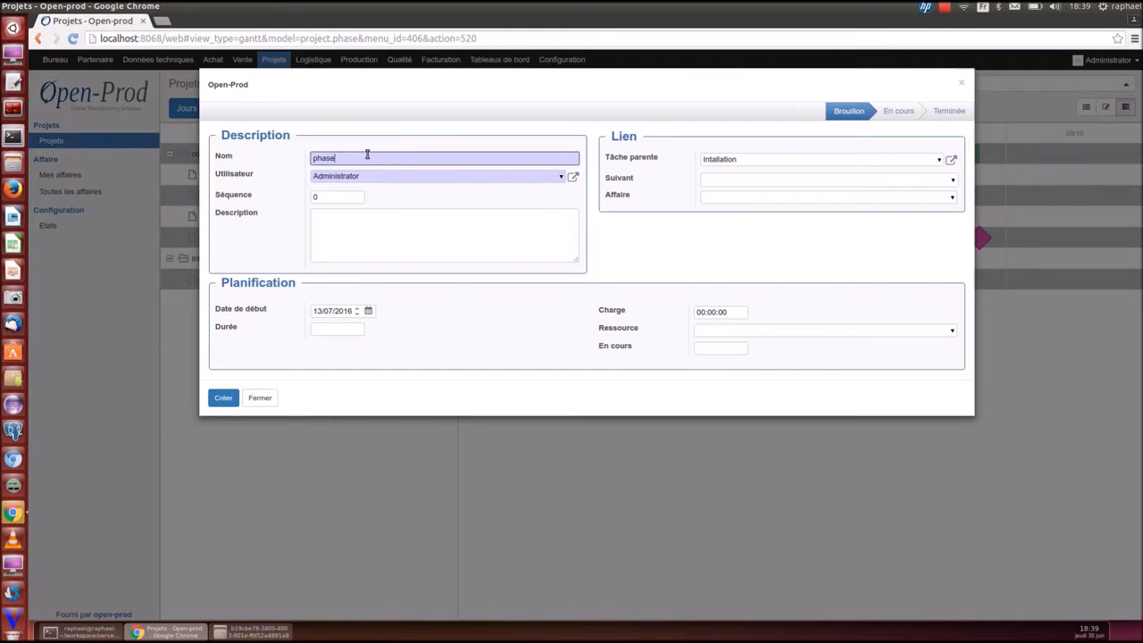
pyautogui.click(346, 331)
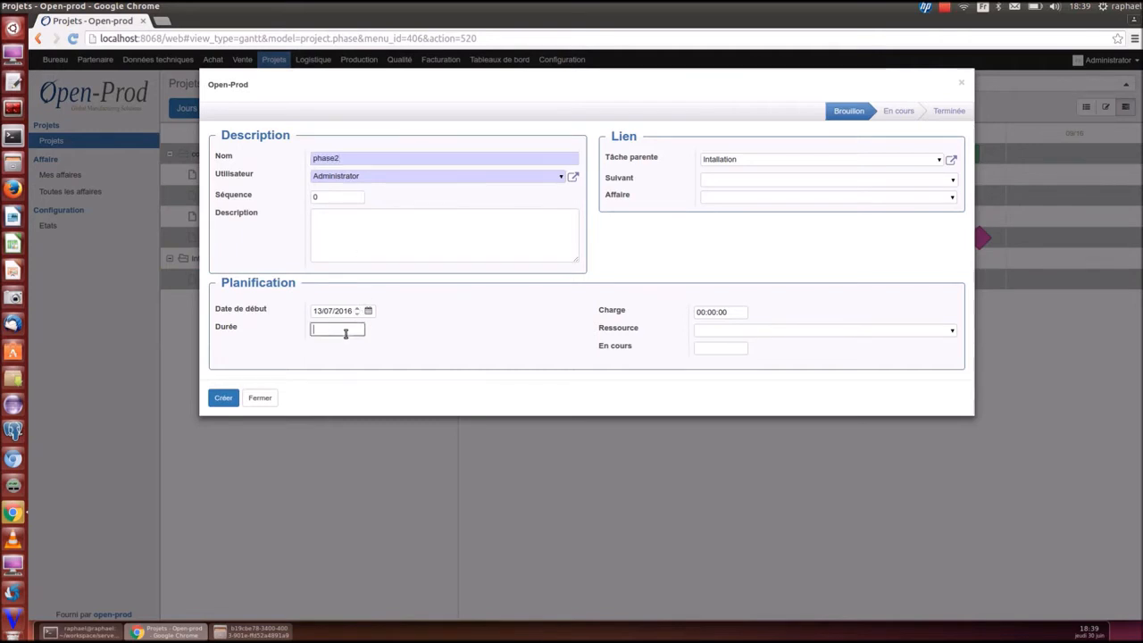
pyautogui.write('10')
pyautogui.click(223, 398)
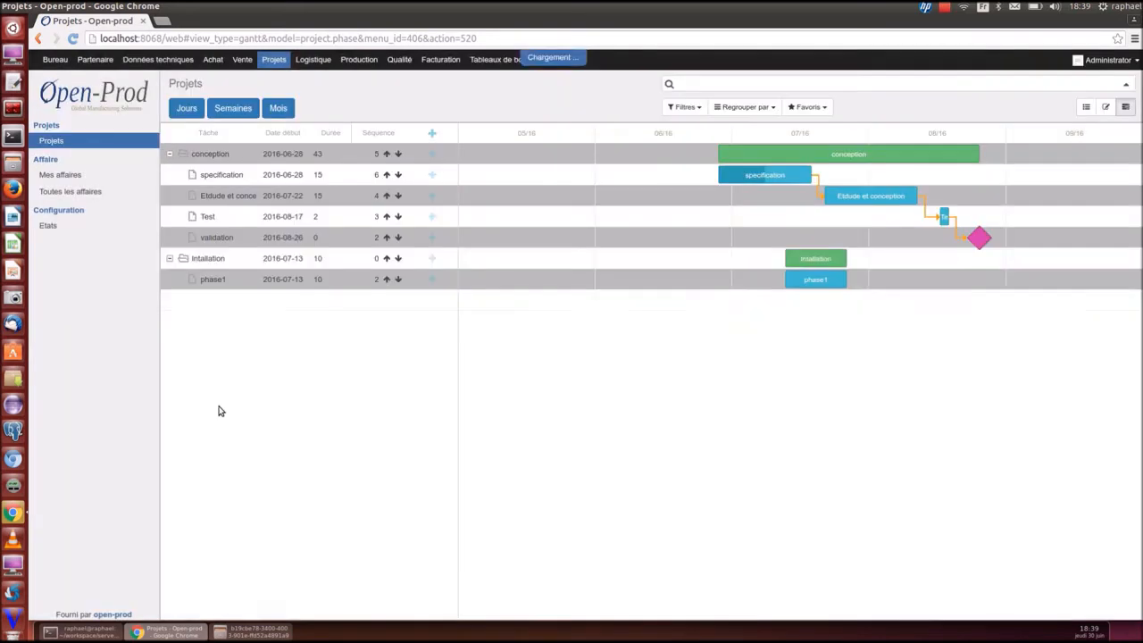
# Move phase1 and phase2 into October, start phase2 on 2016-10-31, and make phase2 follow phase1
pyautogui.moveTo(806, 297); pyautogui.dragTo(1092, 286)
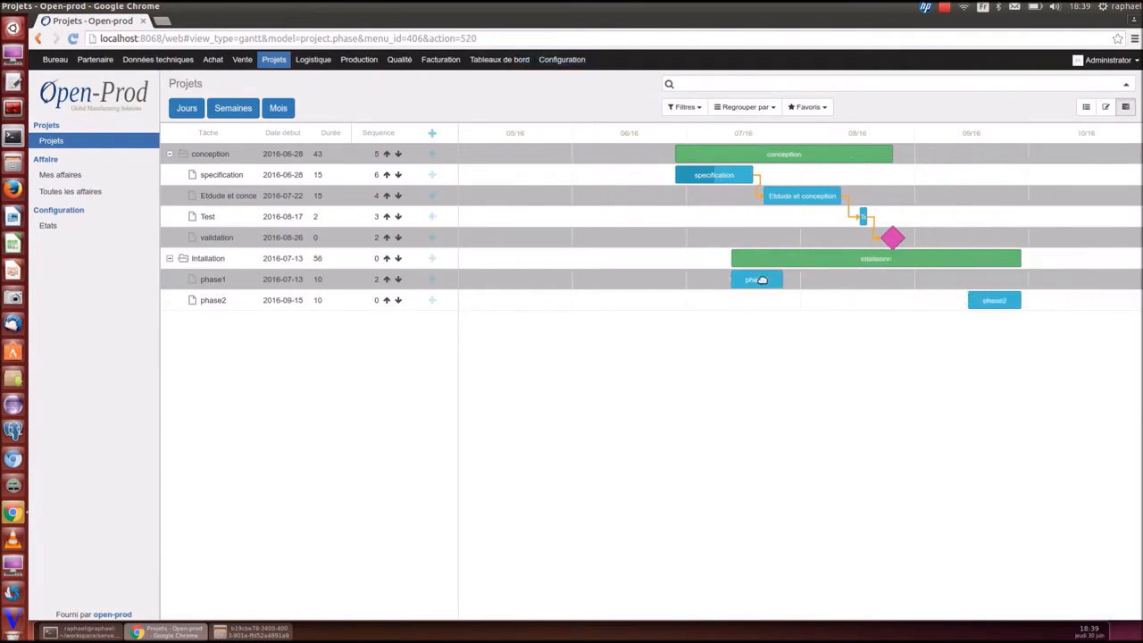
pyautogui.moveTo(760, 279); pyautogui.dragTo(1118, 301)
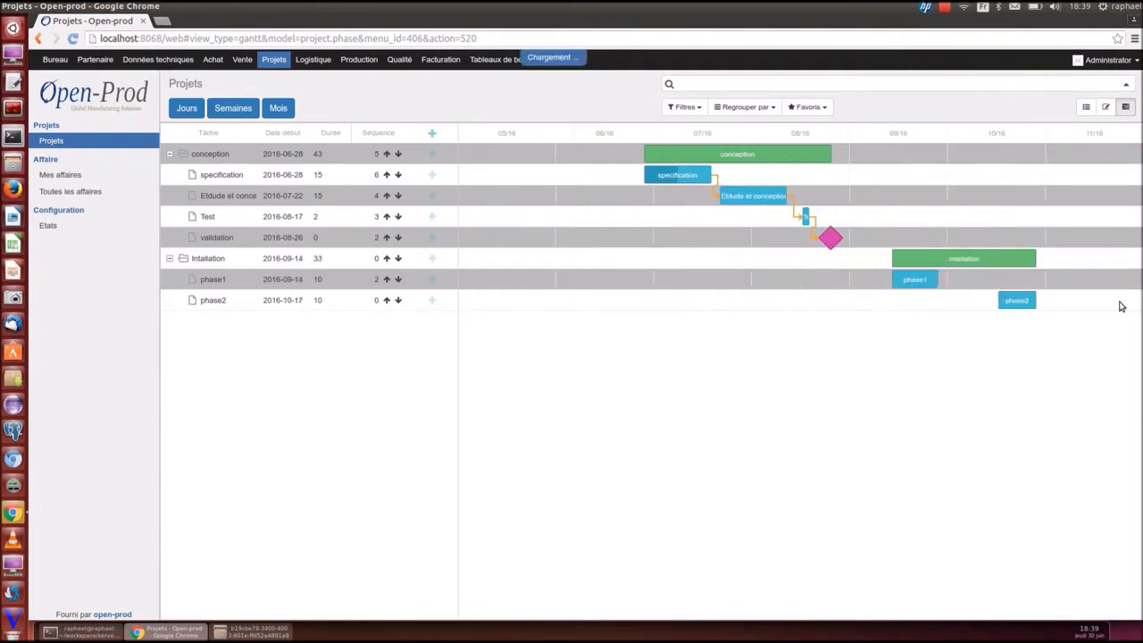
pyautogui.moveTo(909, 280); pyautogui.dragTo(968, 280)
pyautogui.moveTo(1028, 301); pyautogui.dragTo(1072, 301)
pyautogui.moveTo(932, 281); pyautogui.dragTo(976, 304)
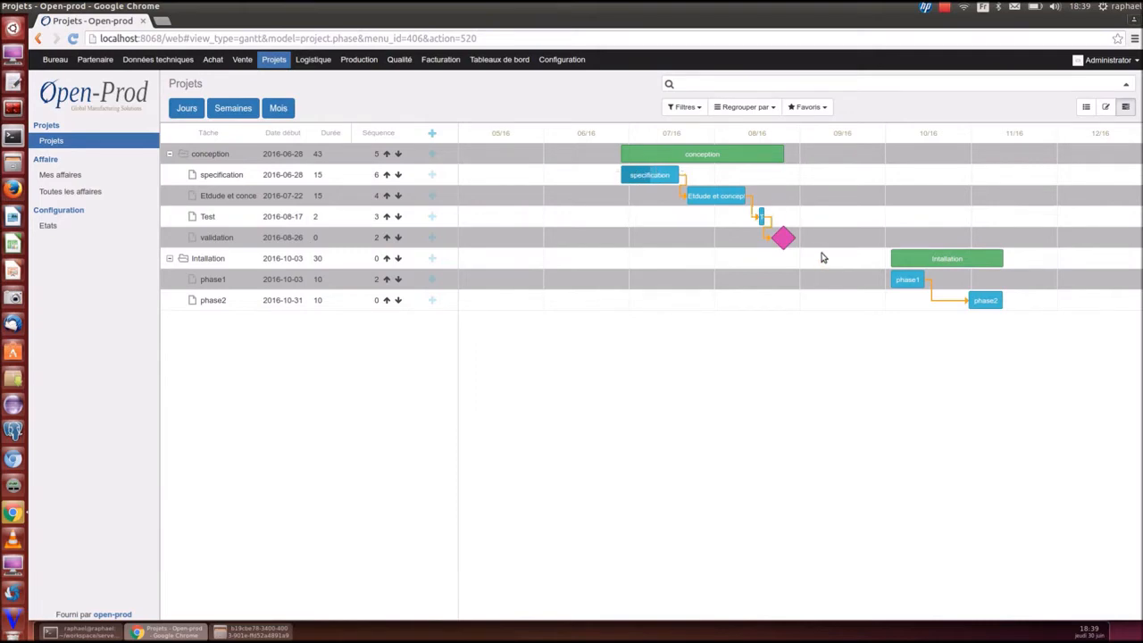
# Go to the Production module and open Planning des OT
pyautogui.click(358, 60)
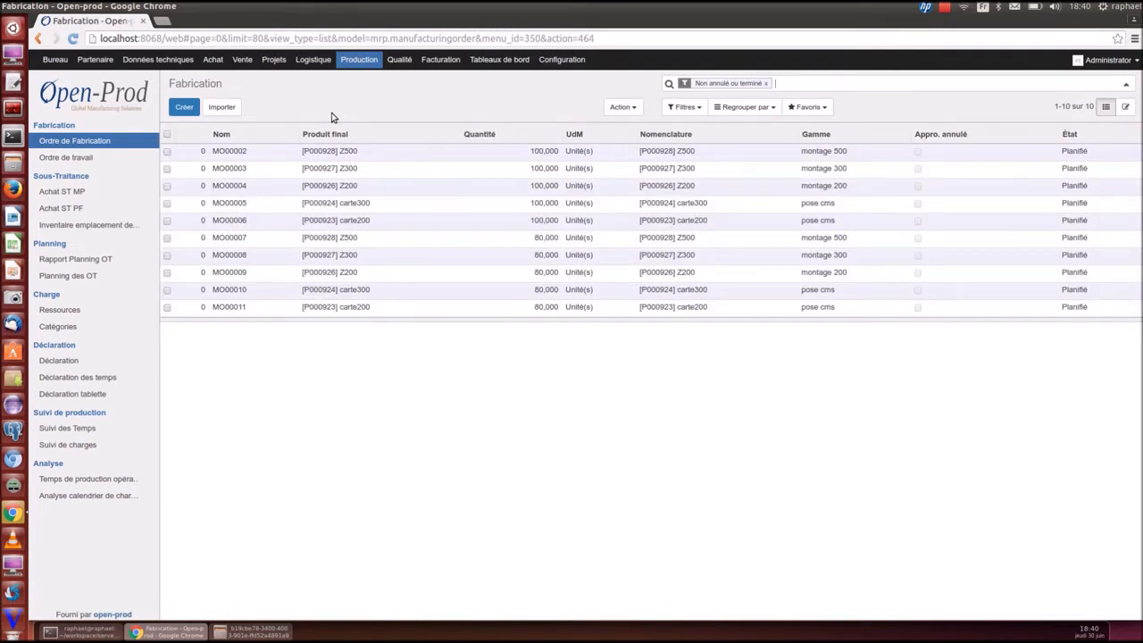
pyautogui.click(63, 277)
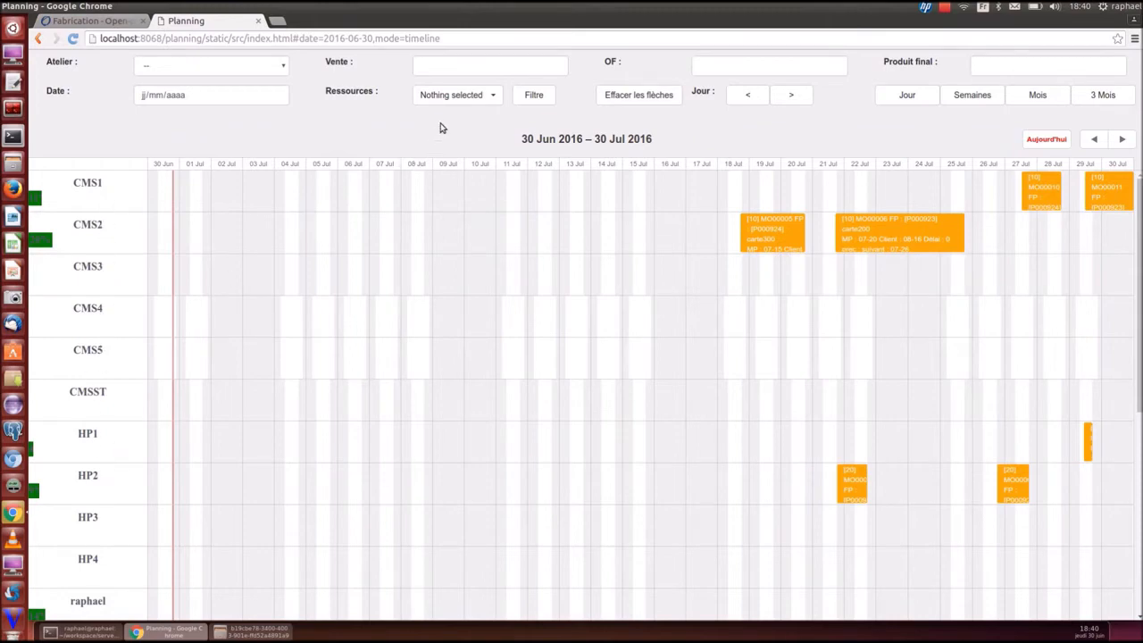
# Filter the timeline to the CMS workshop, then clear the workshop filter
pyautogui.click(287, 64)
pyautogui.click(195, 93)
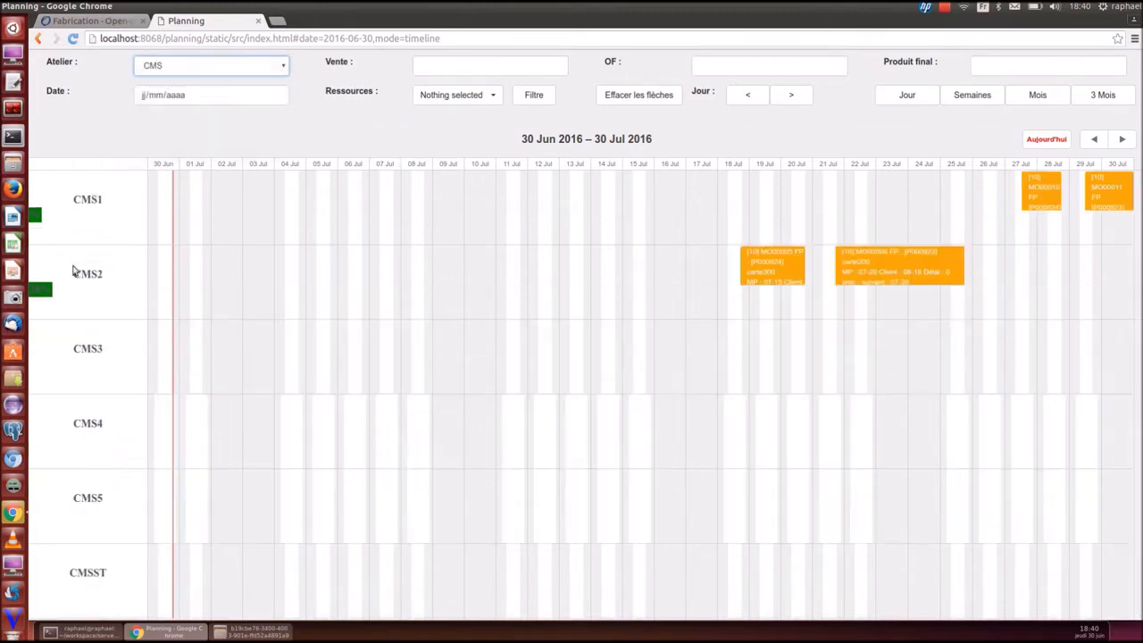
pyautogui.click(266, 71)
pyautogui.click(215, 82)
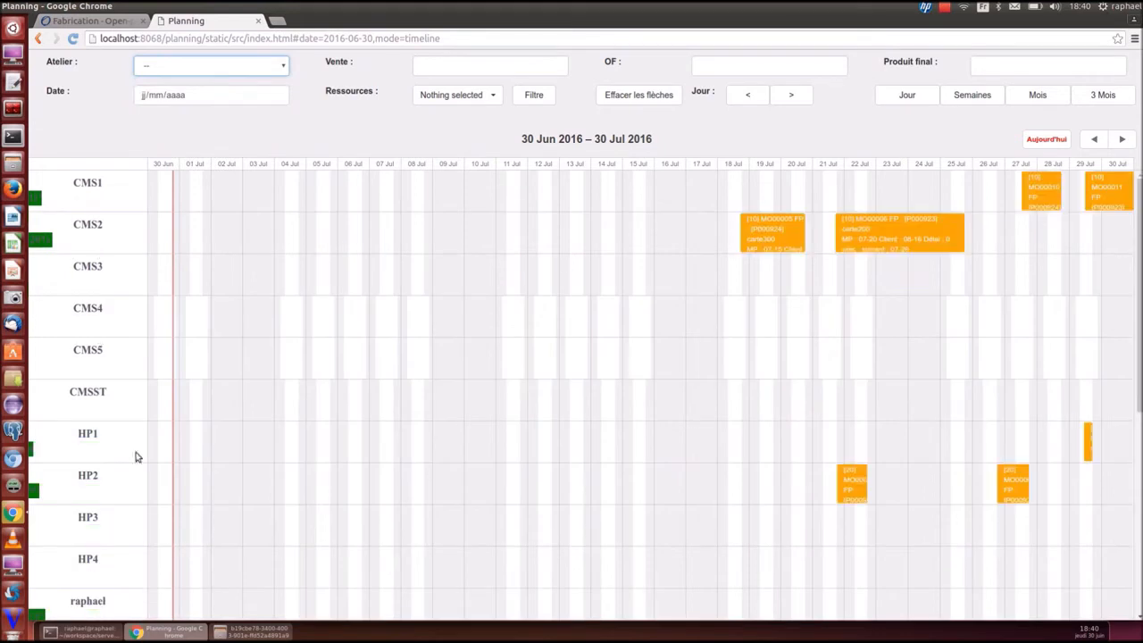
# Filter by resources CMS1, CMS2, CMS3 and CMSST, then remove all four again
pyautogui.click(482, 95)
pyautogui.click(481, 124)
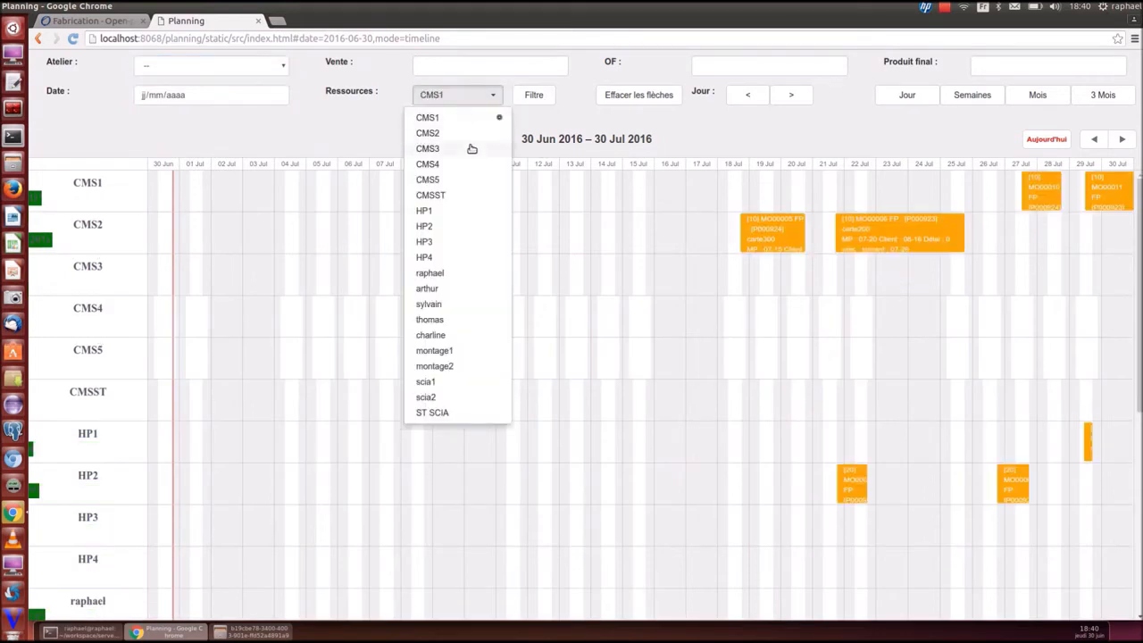
pyautogui.click(468, 149)
pyautogui.click(449, 133)
pyautogui.click(441, 194)
pyautogui.click(527, 95)
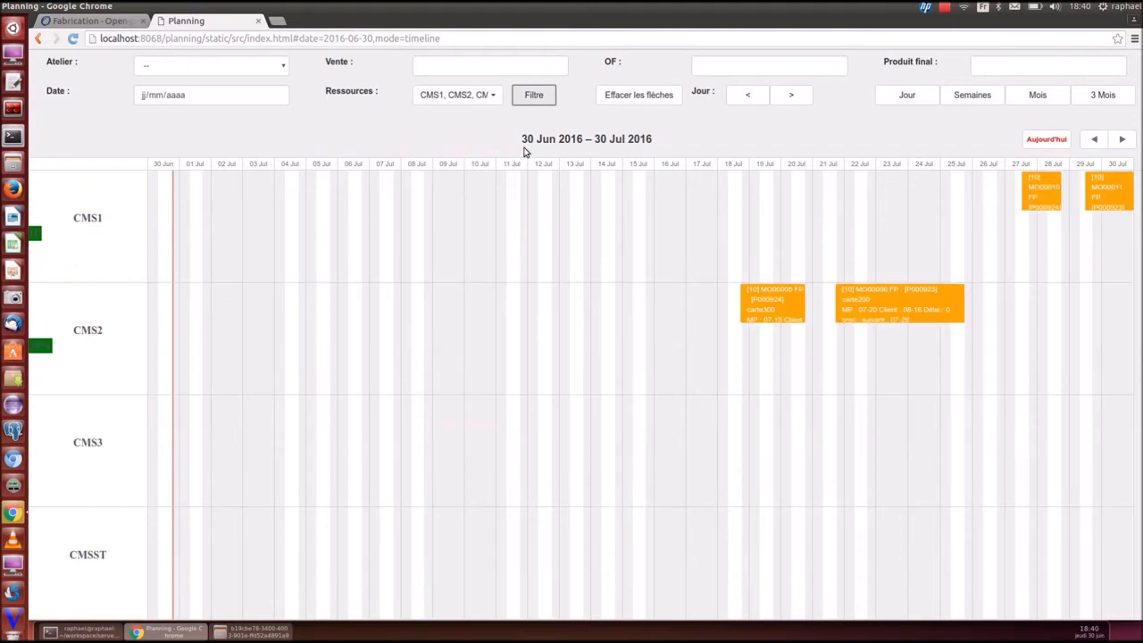
pyautogui.click(502, 96)
pyautogui.click(498, 118)
pyautogui.click(499, 133)
pyautogui.click(500, 148)
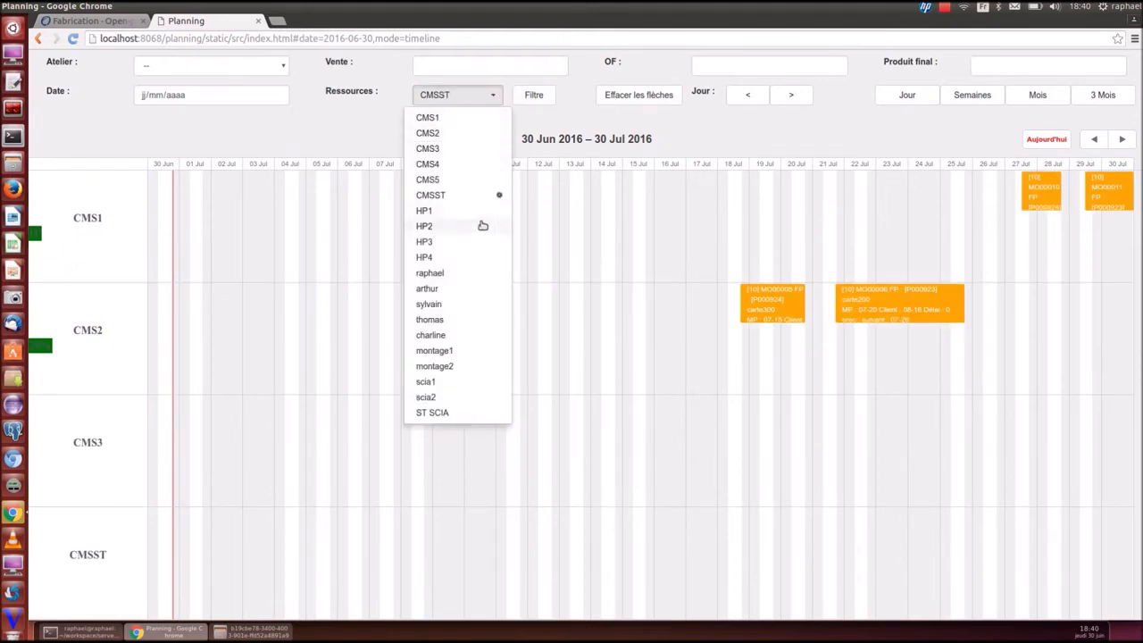
pyautogui.click(498, 195)
pyautogui.click(717, 131)
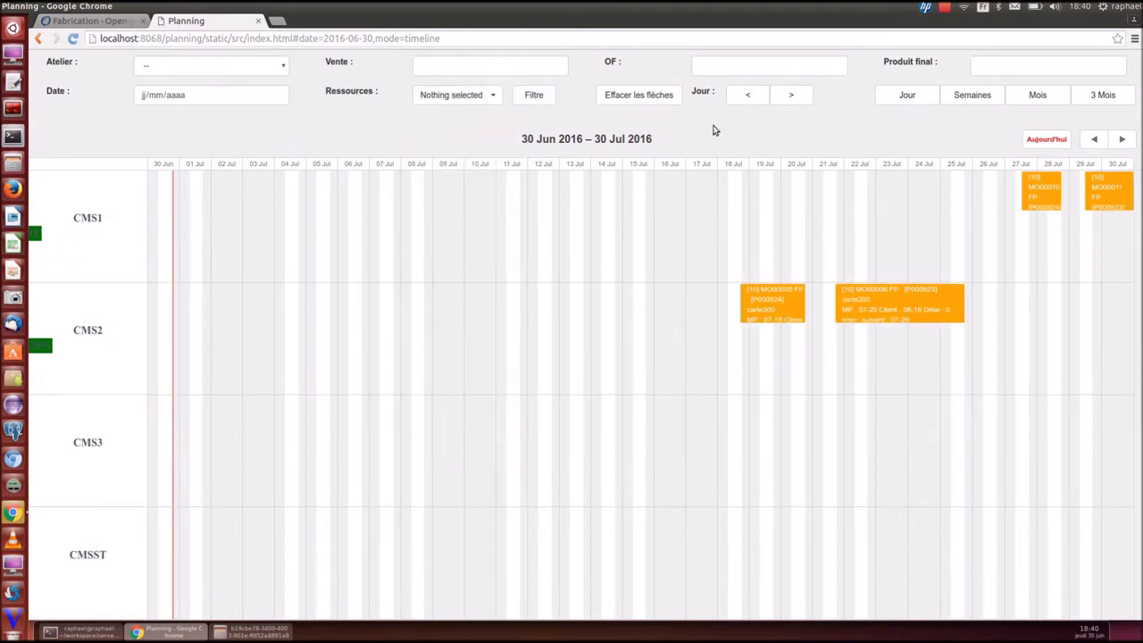
# Filter the next month by final product z500, then clear the product filter
pyautogui.click(1007, 66)
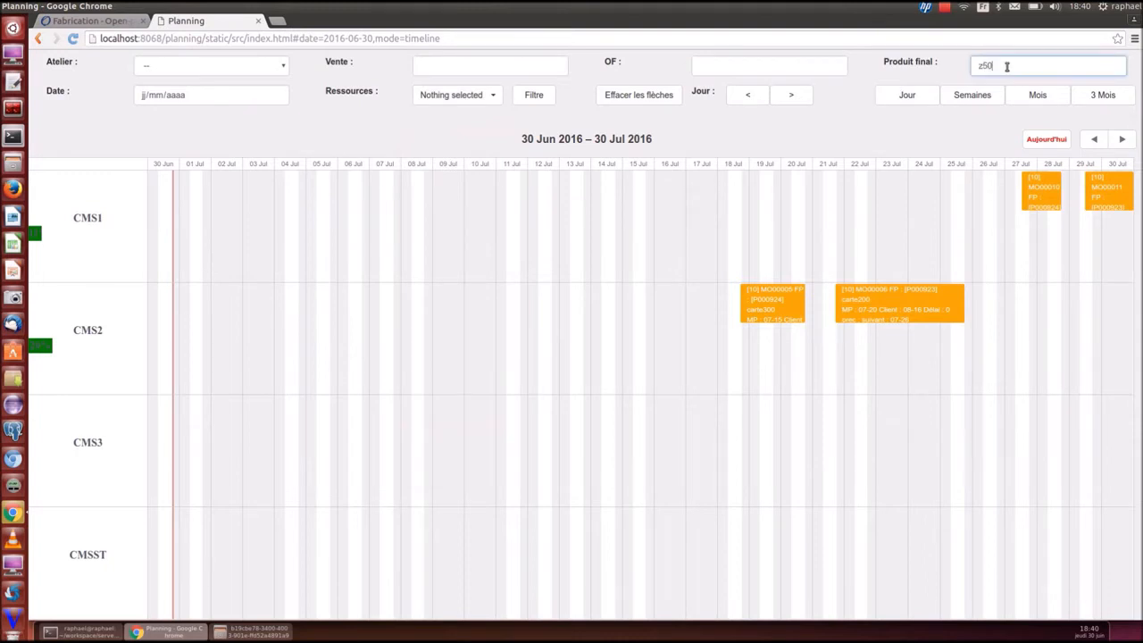
pyautogui.click(1120, 141)
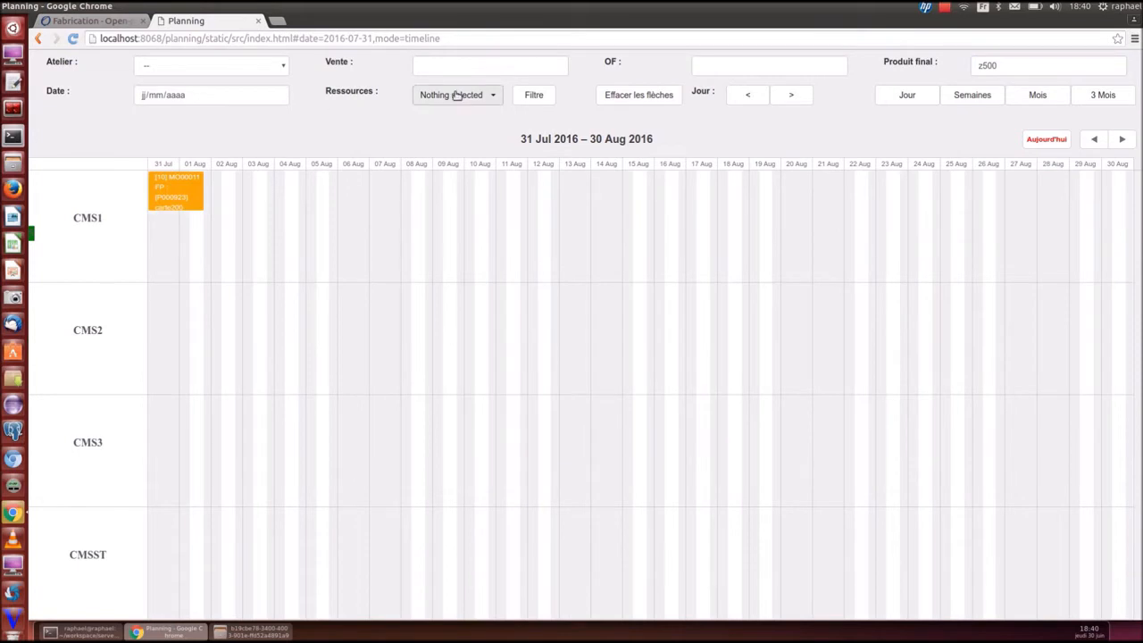
pyautogui.click(523, 97)
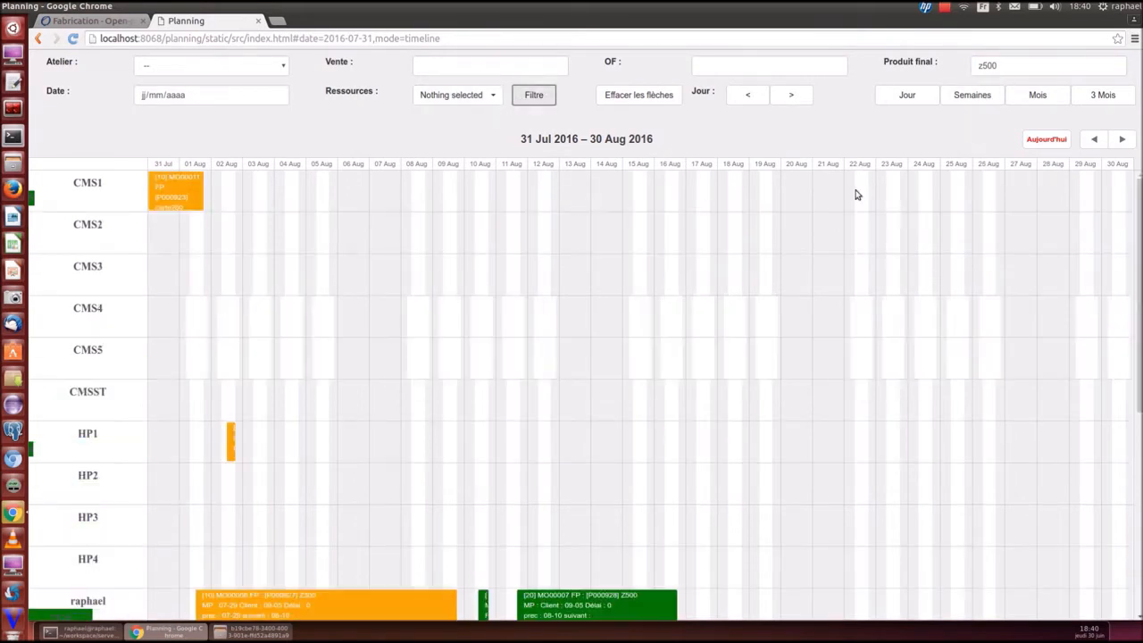
pyautogui.scroll(-4, 645, 437)
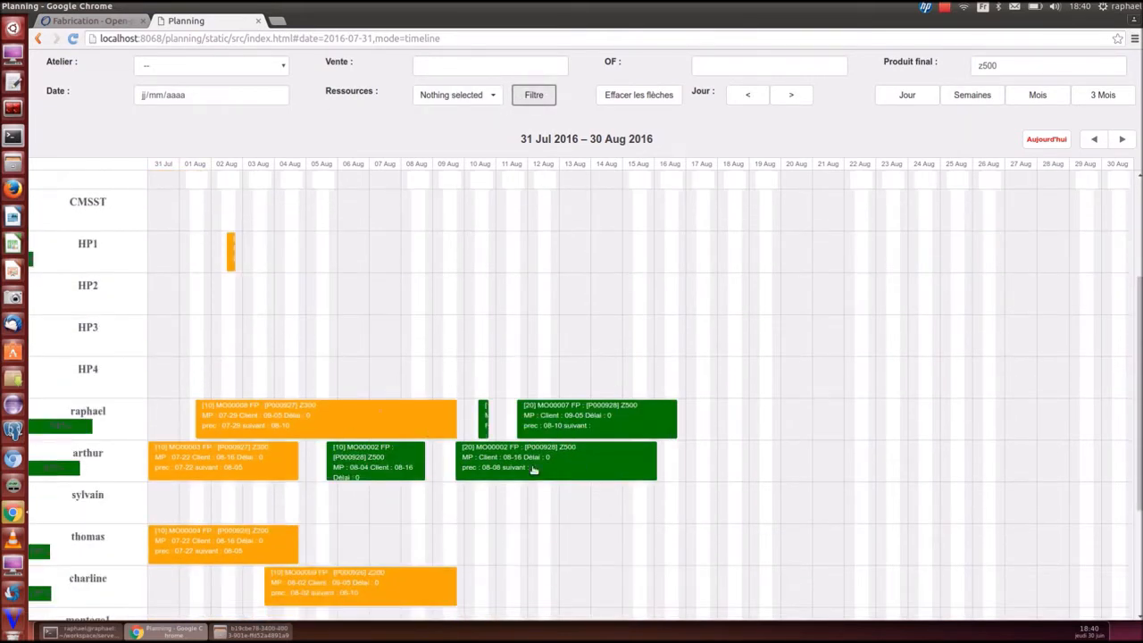
pyautogui.moveTo(1020, 71); pyautogui.dragTo(890, 50)
pyautogui.press('BackSpace')
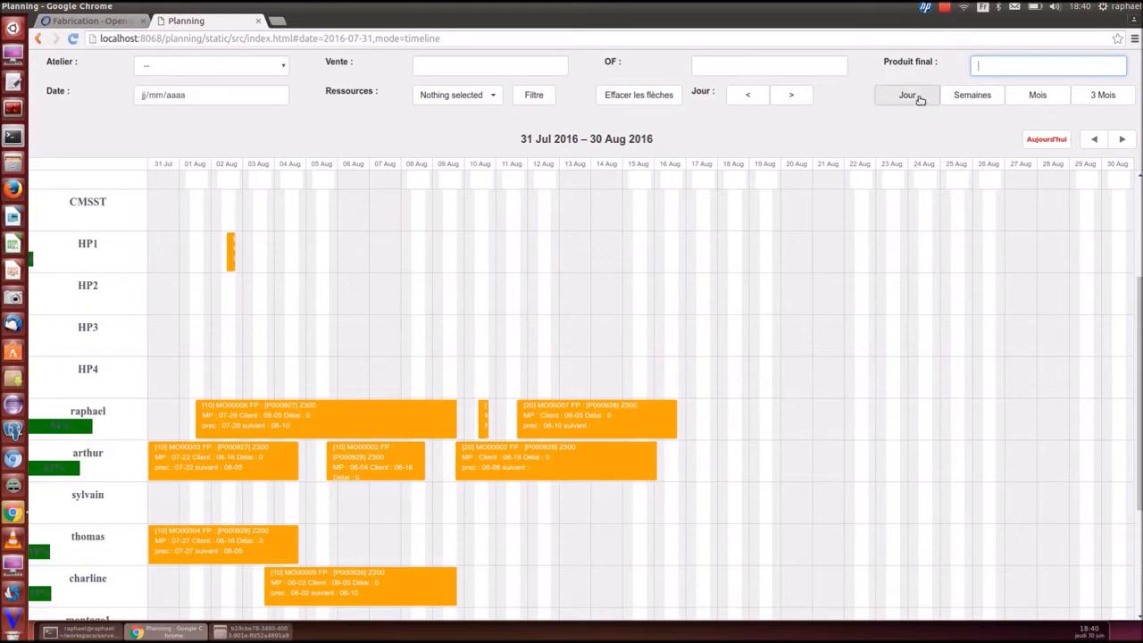
# Return to the month view and show all neighbour links for order MO00007
pyautogui.click(972, 94)
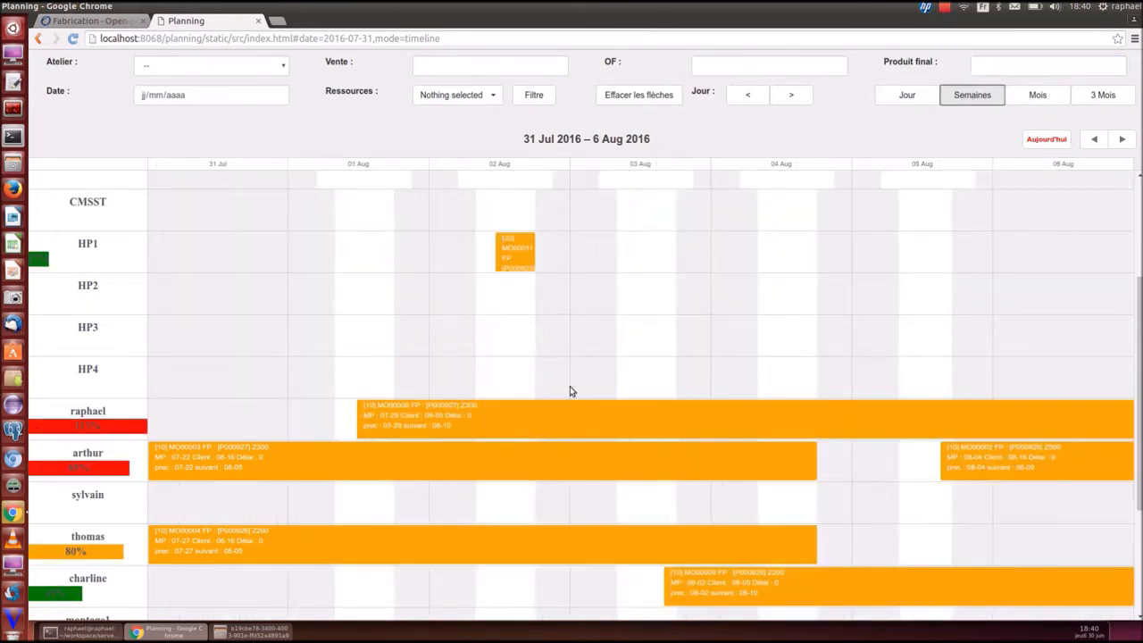
pyautogui.click(1037, 94)
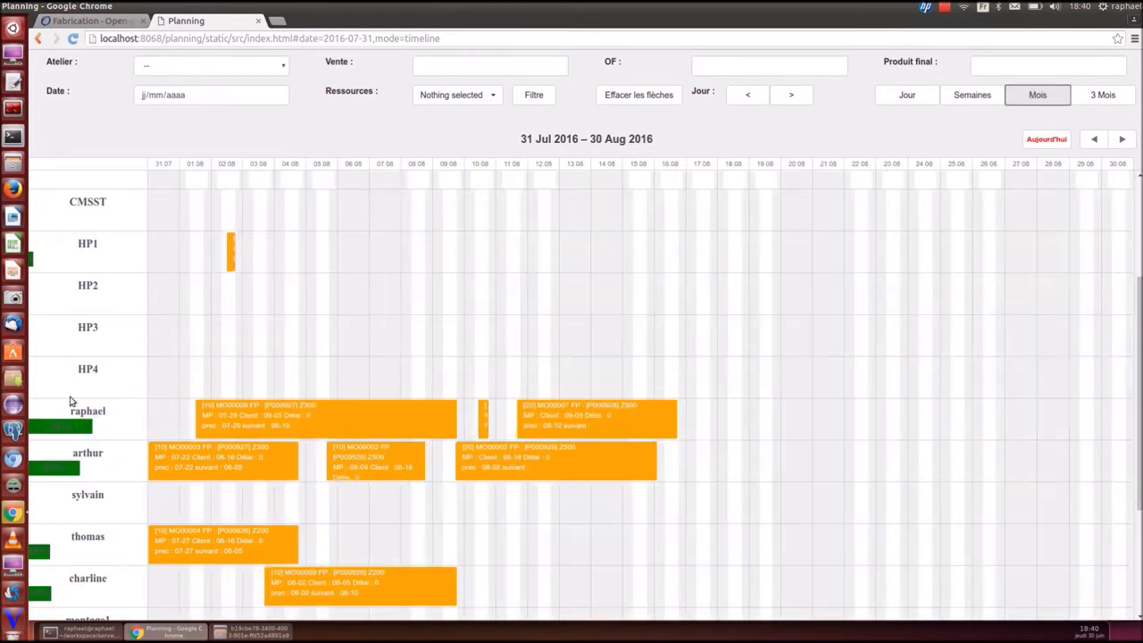
pyautogui.rightClick(575, 430)
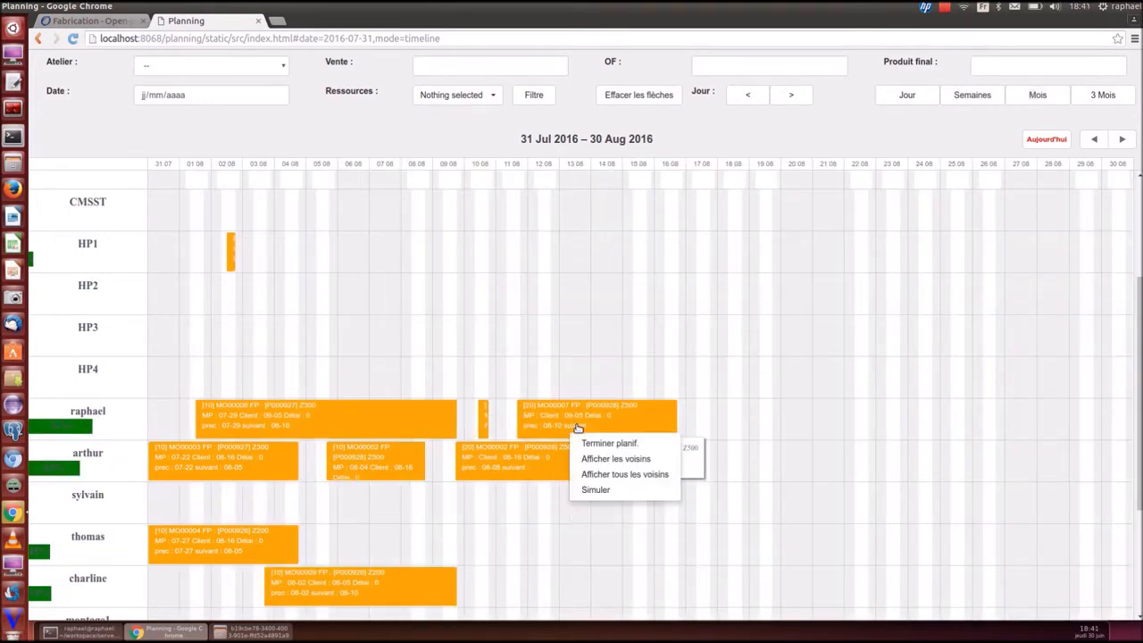
pyautogui.click(620, 474)
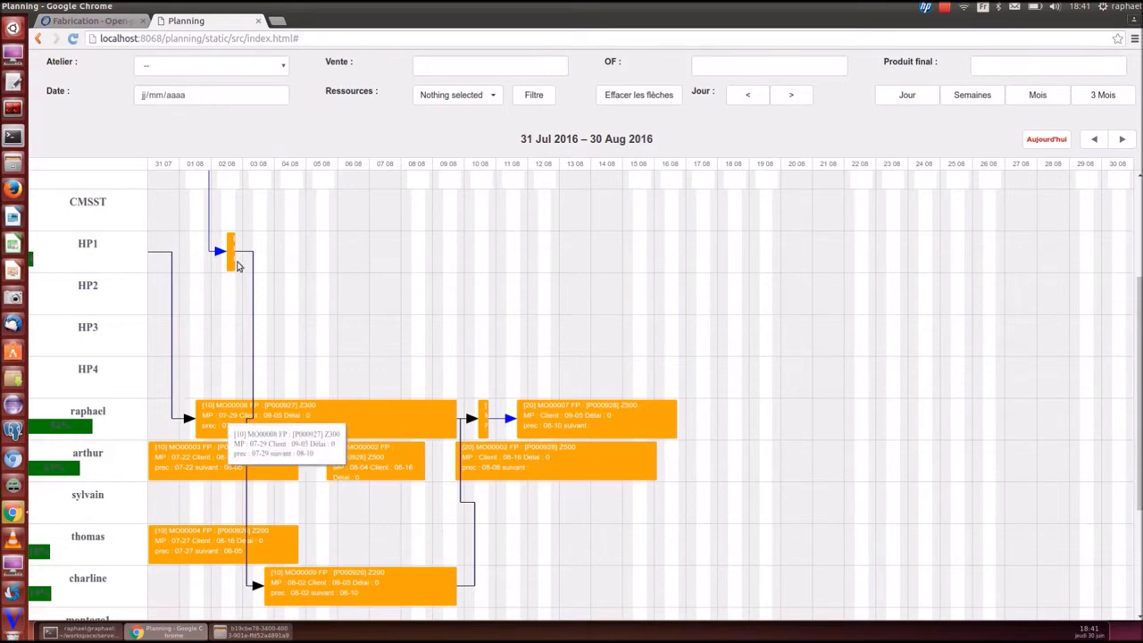
pyautogui.scroll(3, 724, 385)
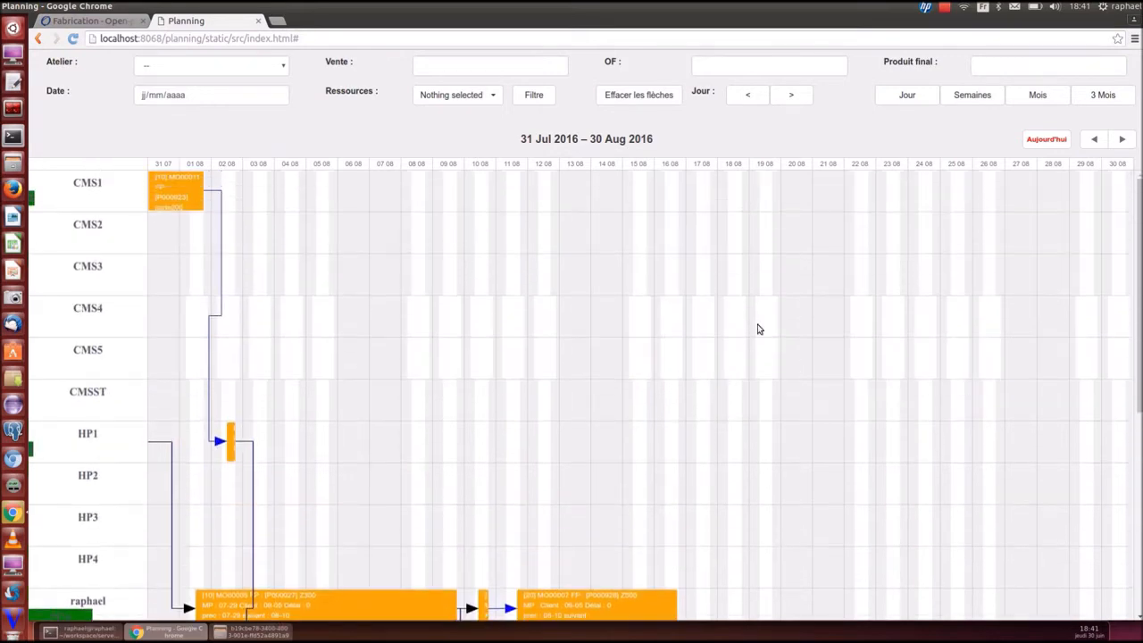
# Shift the timeline back a few days and reschedule the CMS1 order to early August
pyautogui.click(748, 95)
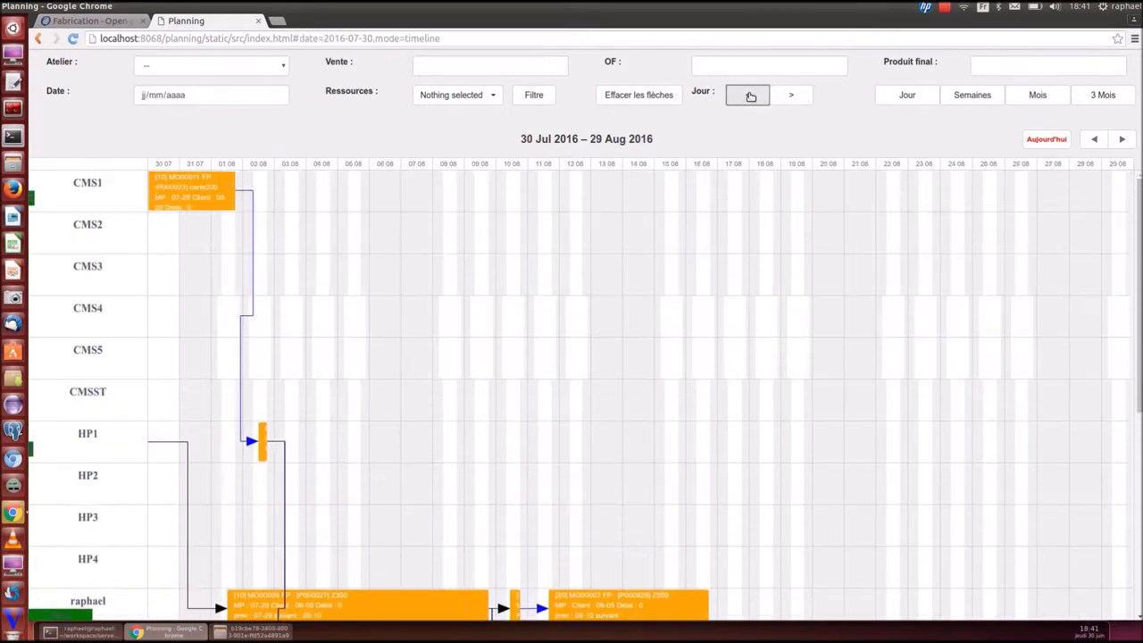
pyautogui.click(750, 95)
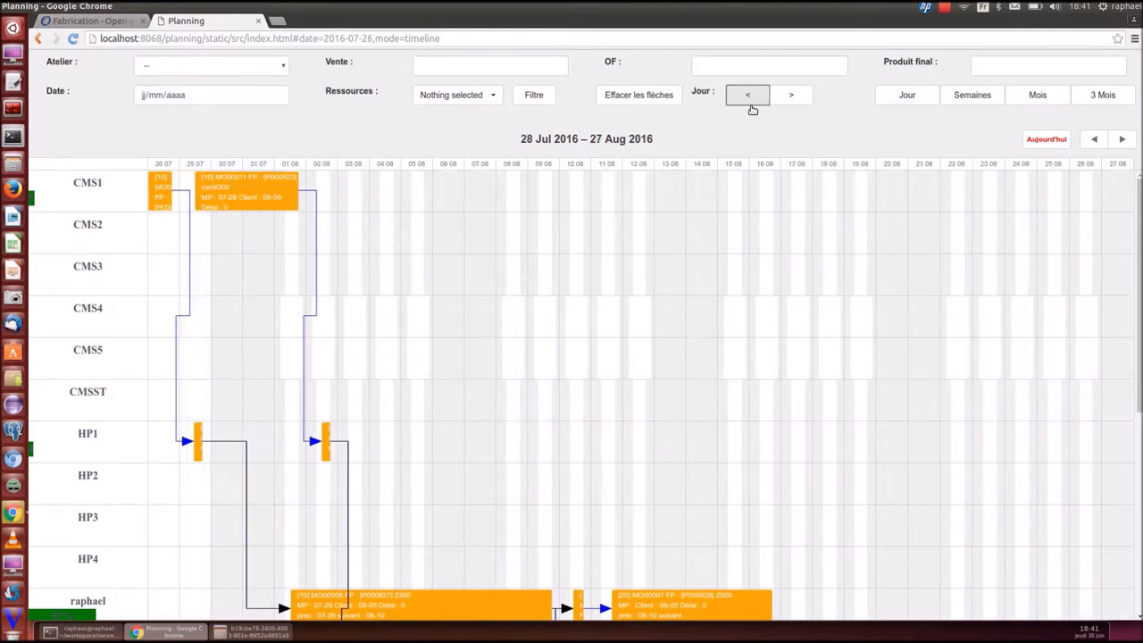
pyautogui.click(764, 94)
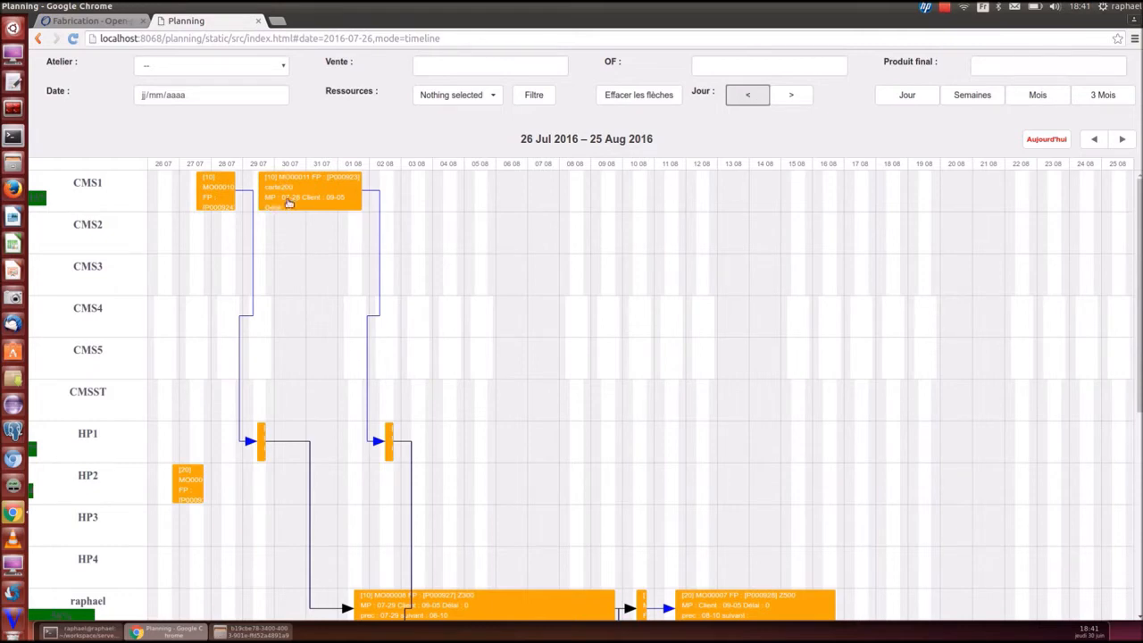
pyautogui.moveTo(291, 194); pyautogui.dragTo(411, 194)
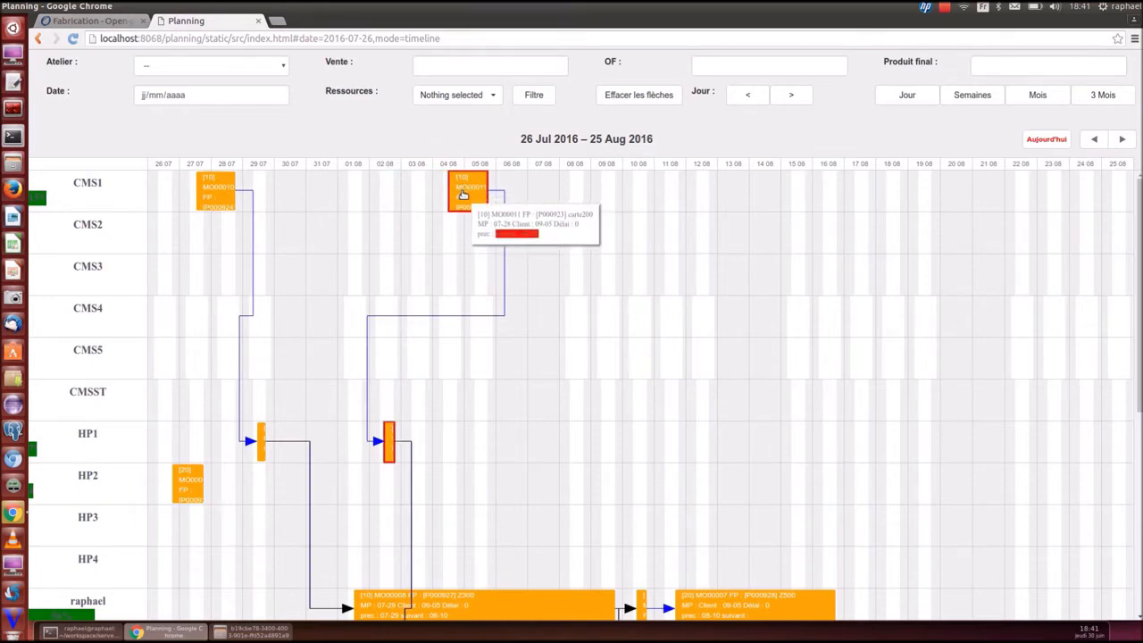
pyautogui.moveTo(463, 192); pyautogui.dragTo(357, 195)
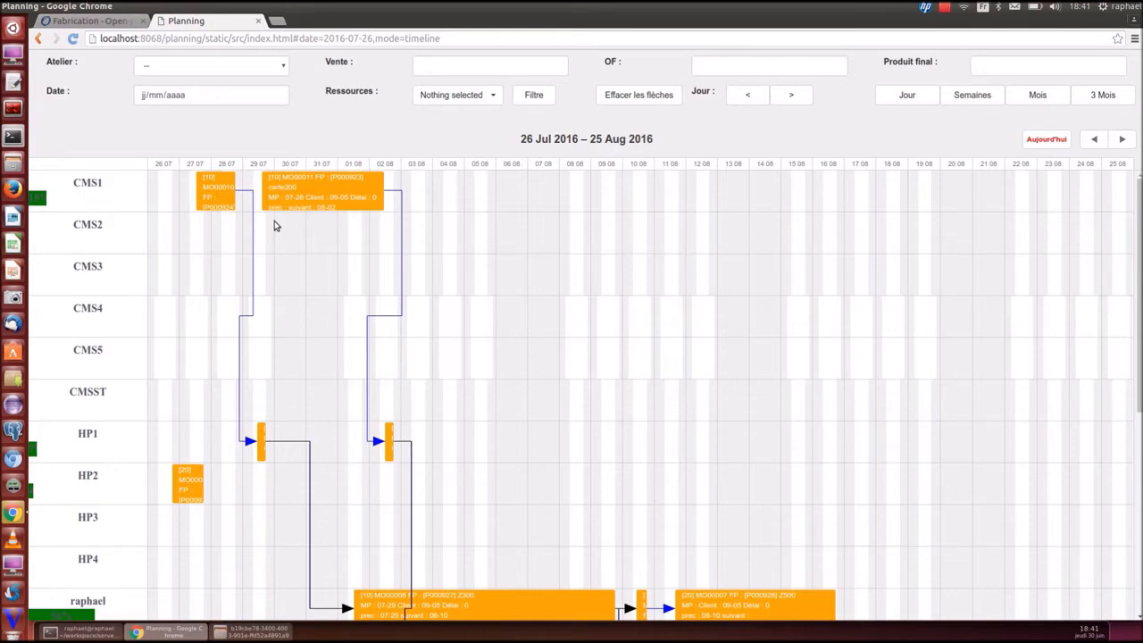
# Move order MO00005 on CMS2 back to around 30 June and show the Fabrication list
pyautogui.click(1093, 139)
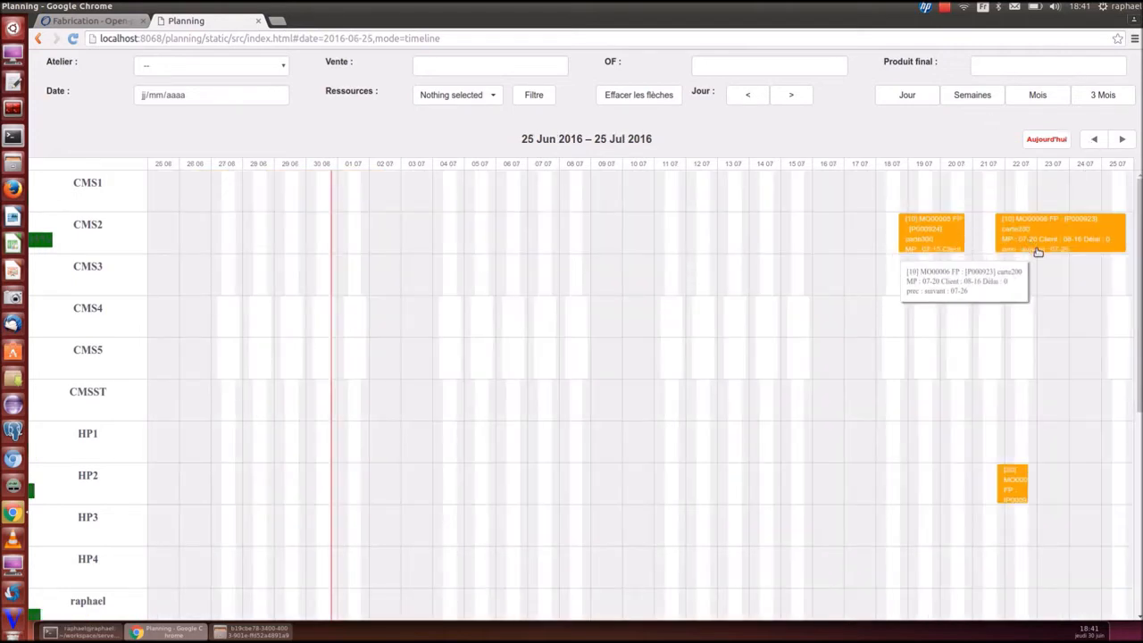
pyautogui.moveTo(931, 234); pyautogui.dragTo(327, 231)
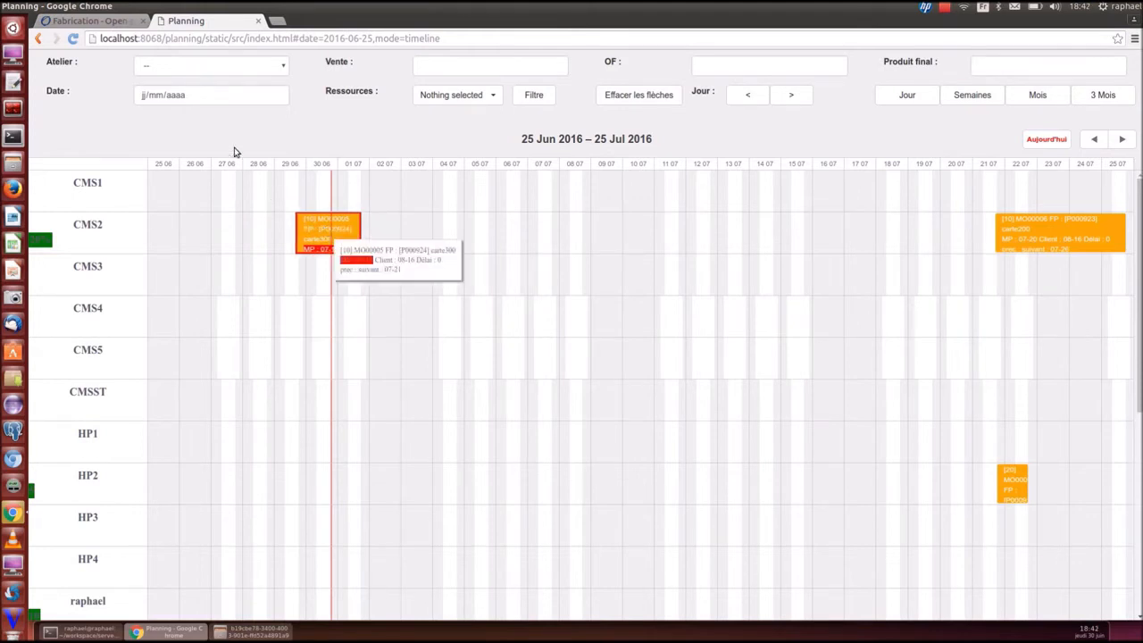
pyautogui.click(92, 22)
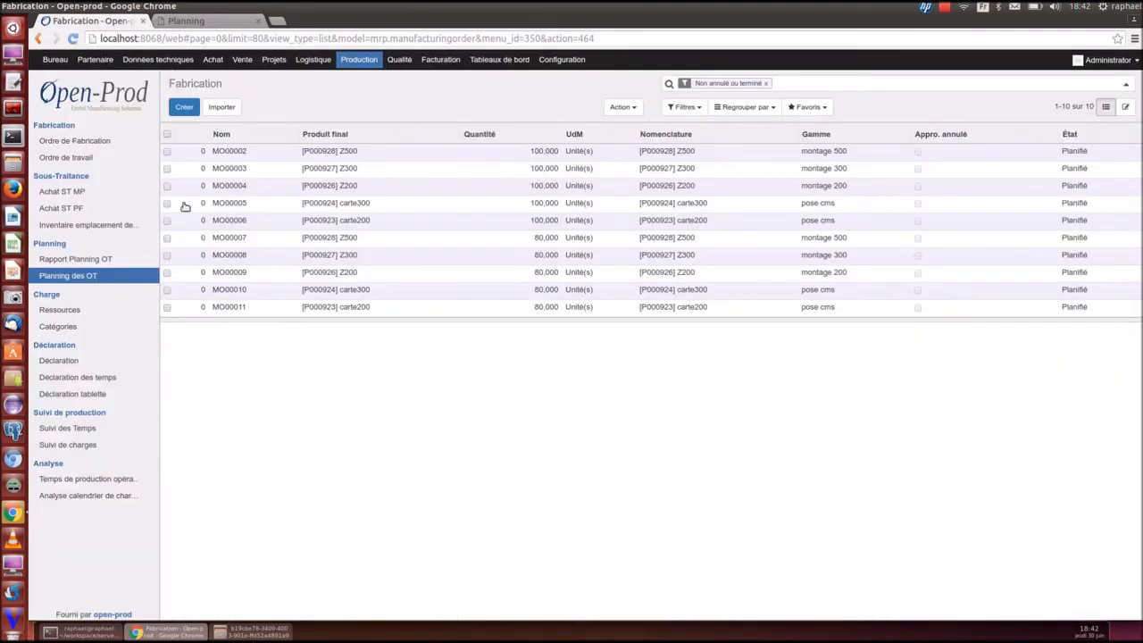
# Check the stock reservations for component P000603 in the MO00005 order form
pyautogui.click(499, 59)
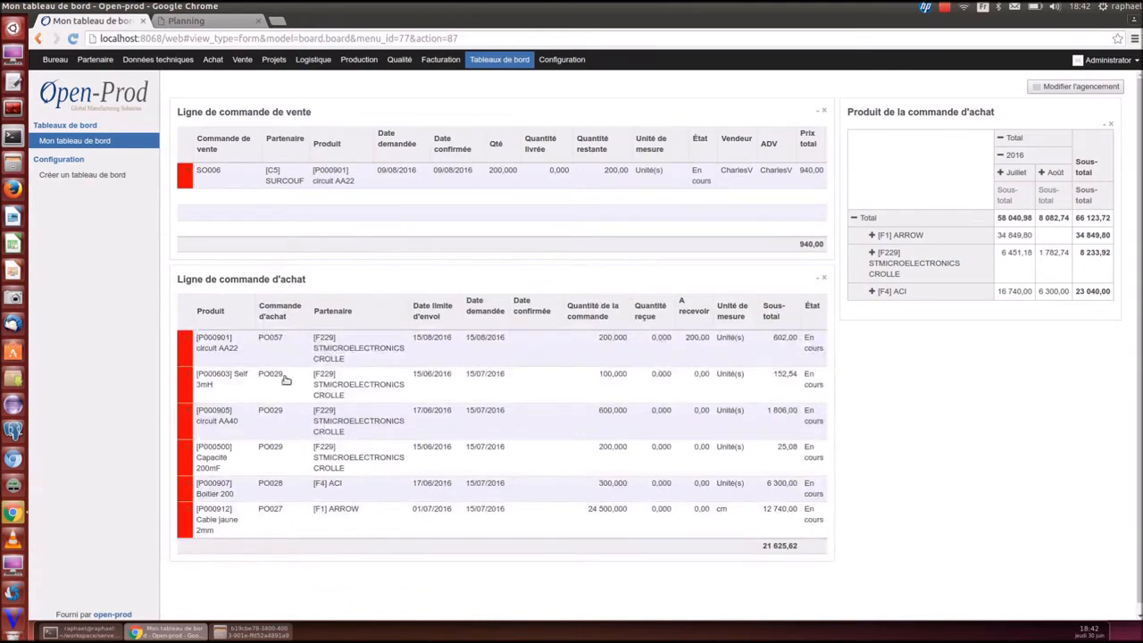
pyautogui.click(206, 25)
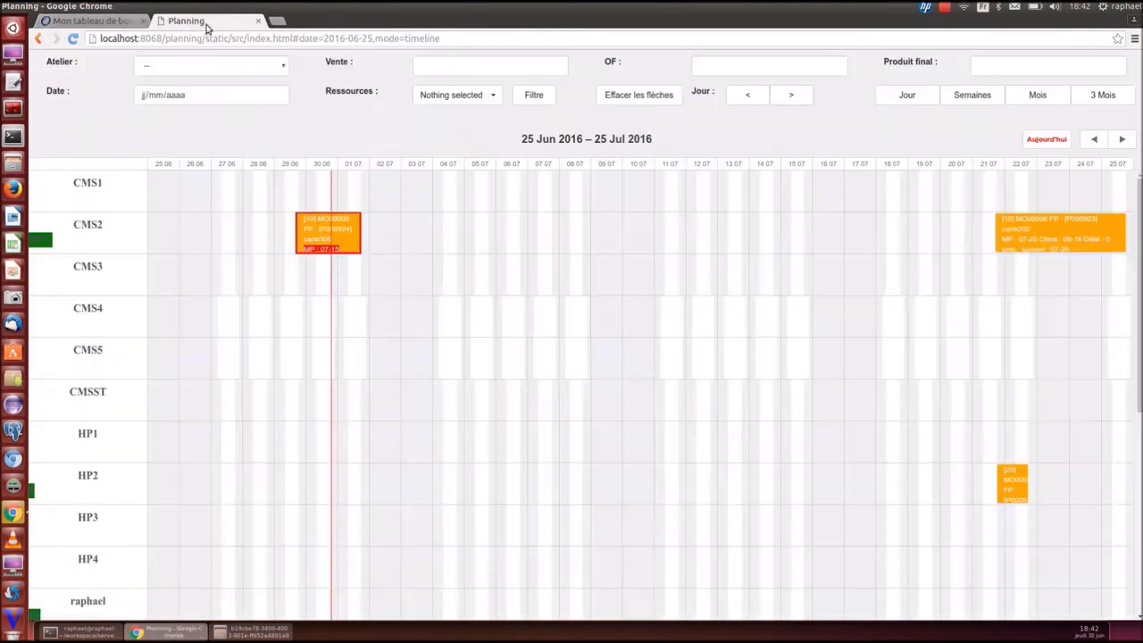
pyautogui.click(308, 243)
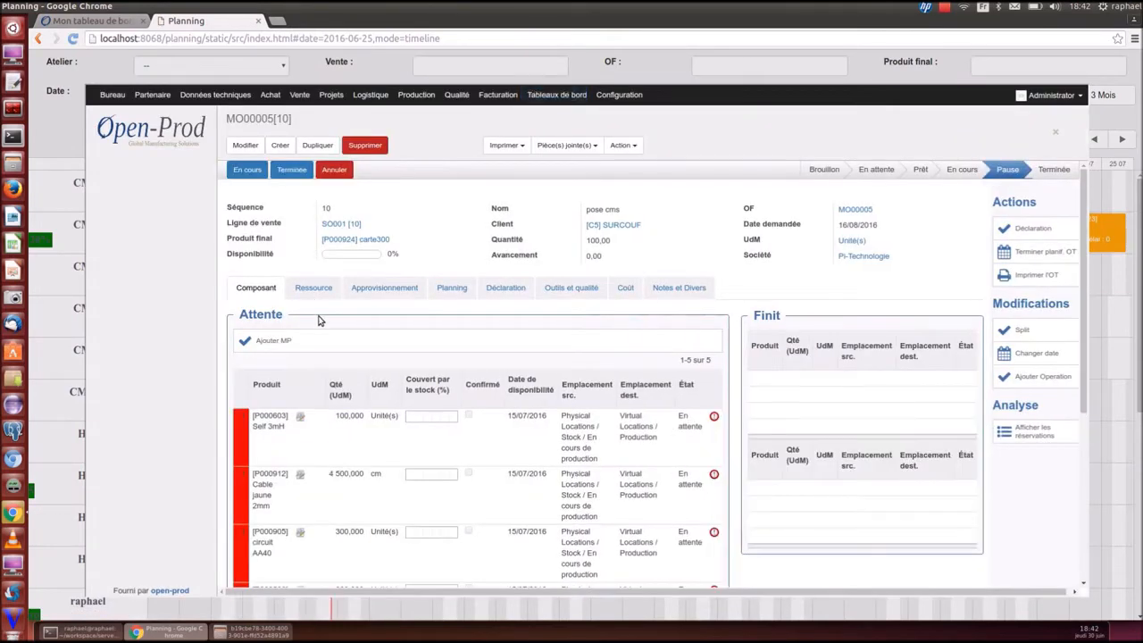
pyautogui.scroll(-2, 310, 334)
pyautogui.click(300, 354)
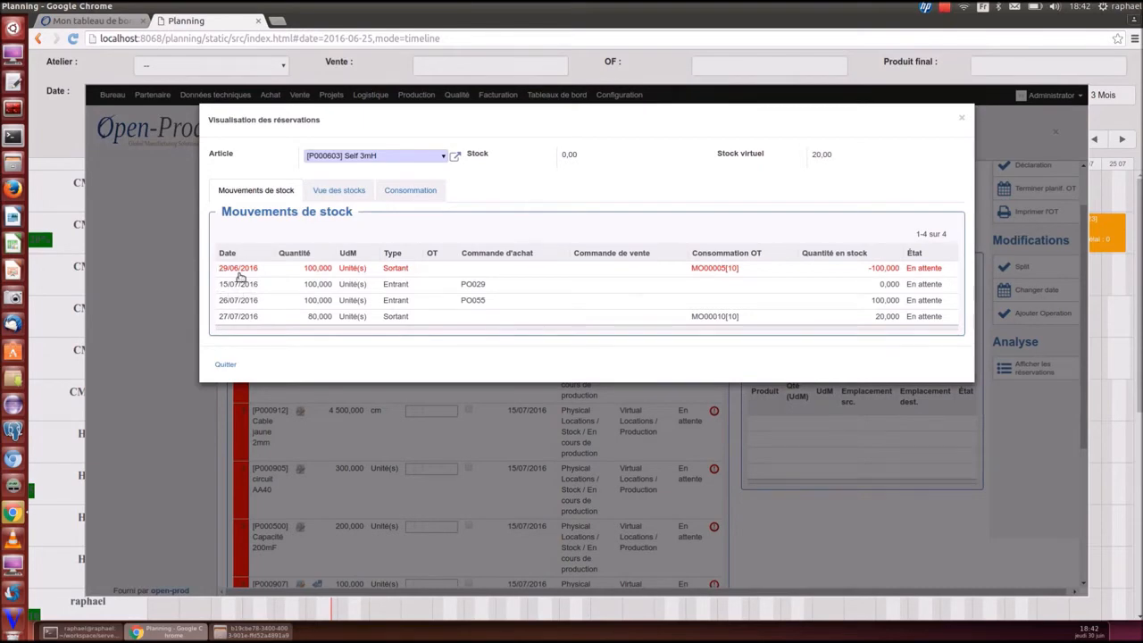
pyautogui.click(961, 117)
pyautogui.click(1055, 134)
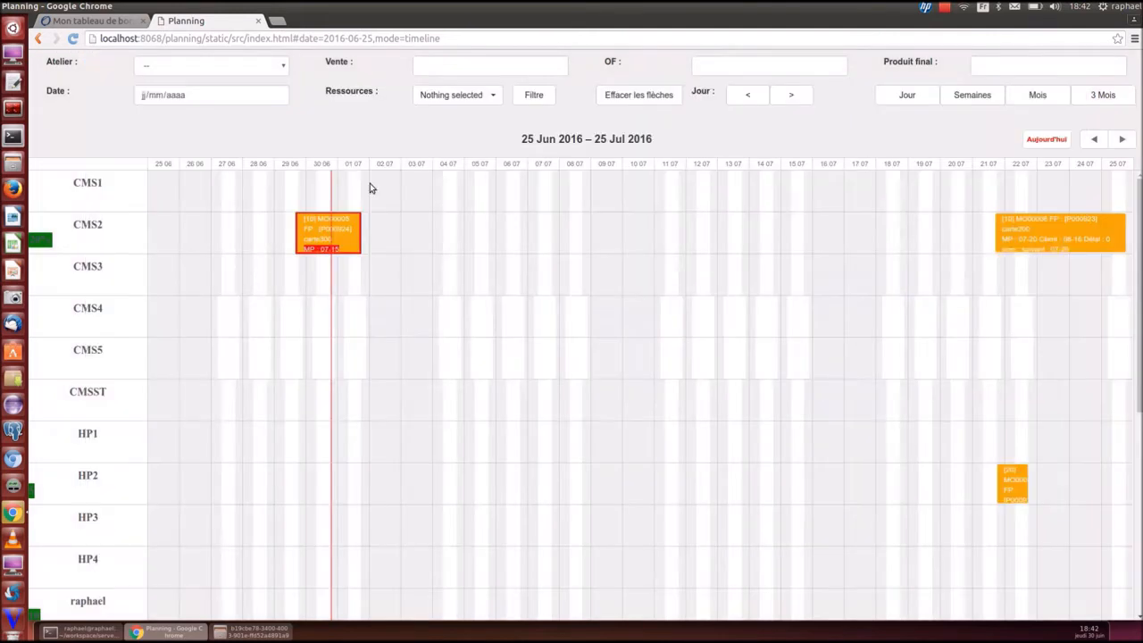
# Move MO00005 on CMS2 back to 19–20 July
pyautogui.click(94, 20)
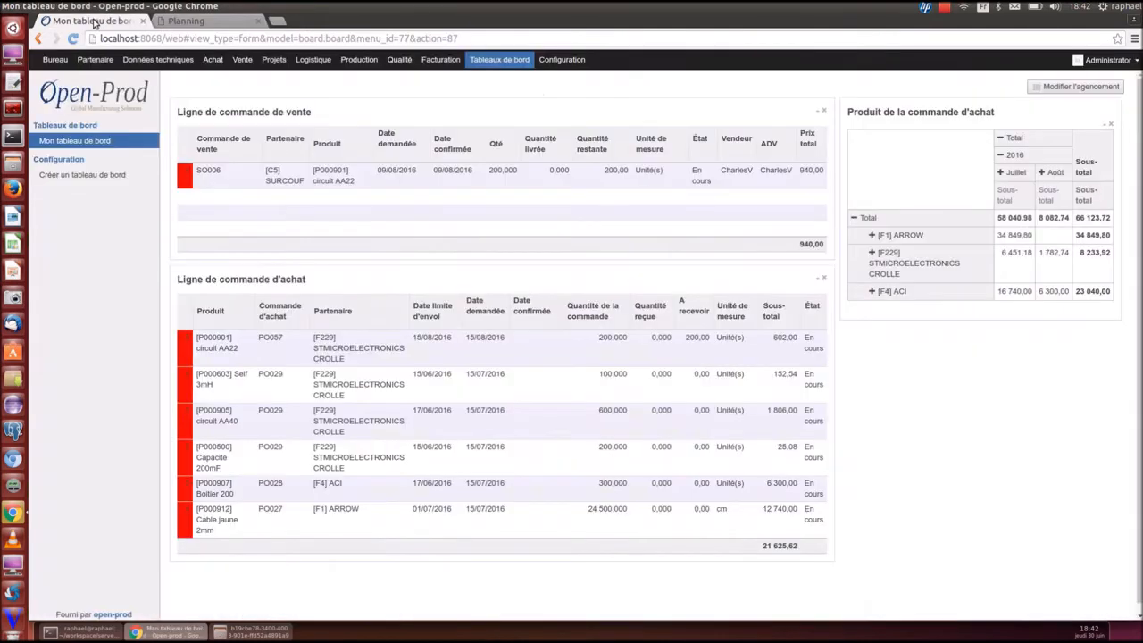
pyautogui.click(201, 21)
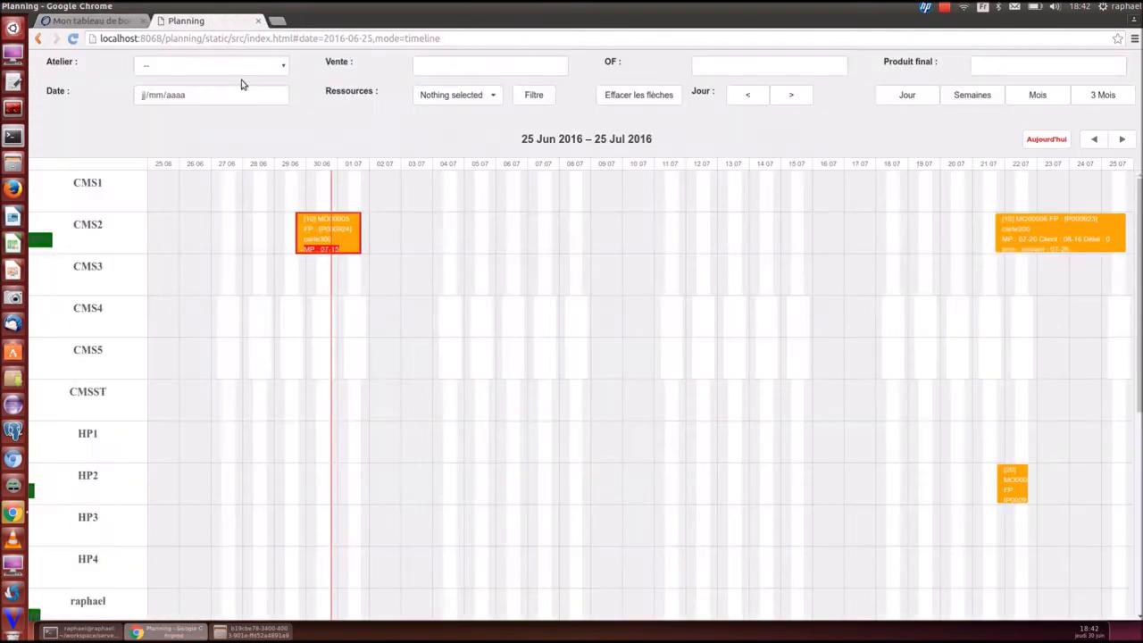
pyautogui.moveTo(361, 234); pyautogui.dragTo(934, 234)
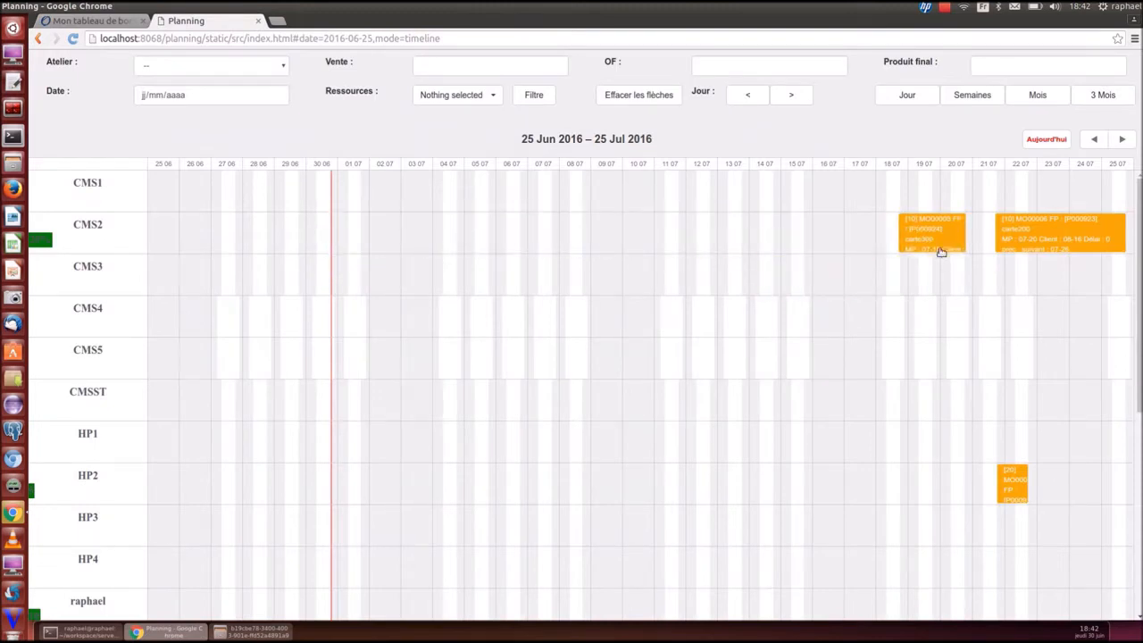
# Reload Mon tableau de bord so only PO057 remains, then go back to Planning
pyautogui.click(119, 18)
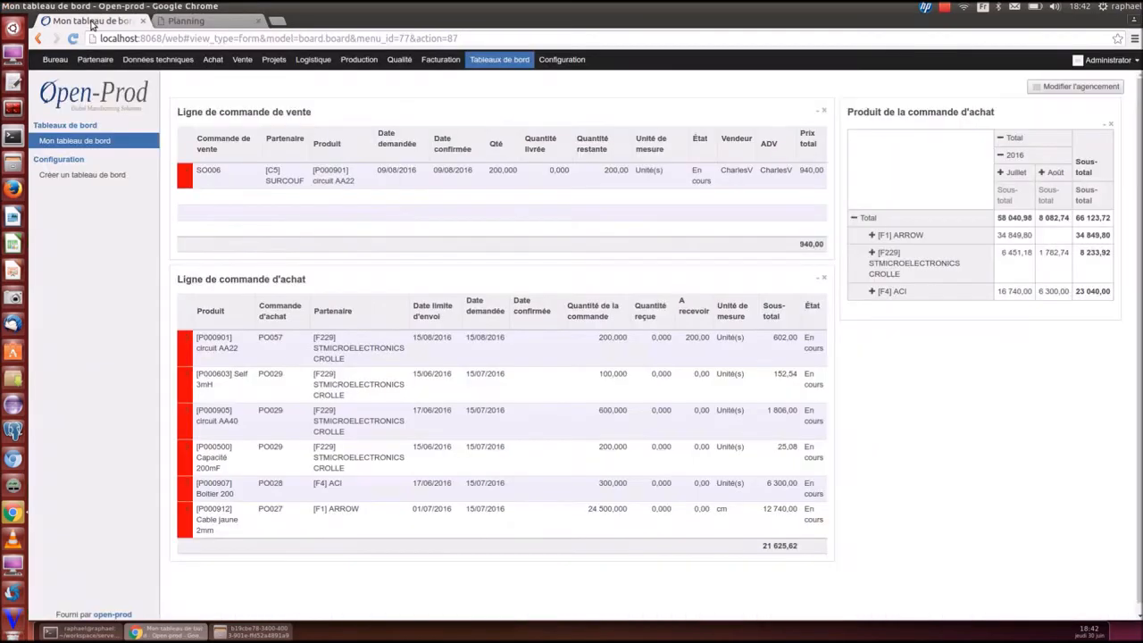
pyautogui.click(92, 141)
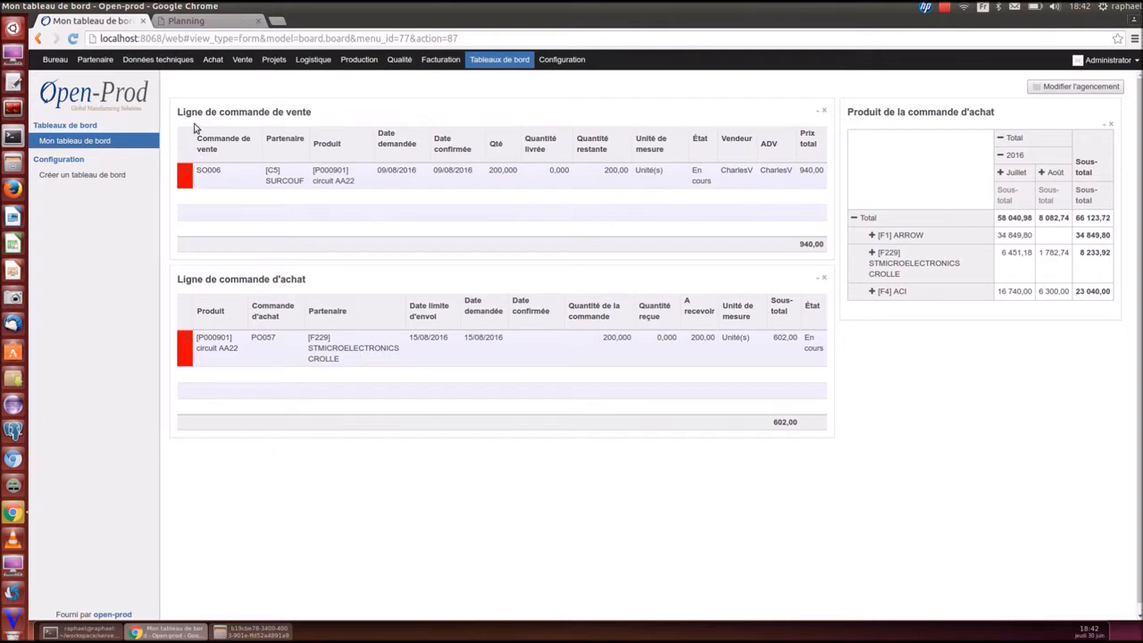
pyautogui.click(193, 21)
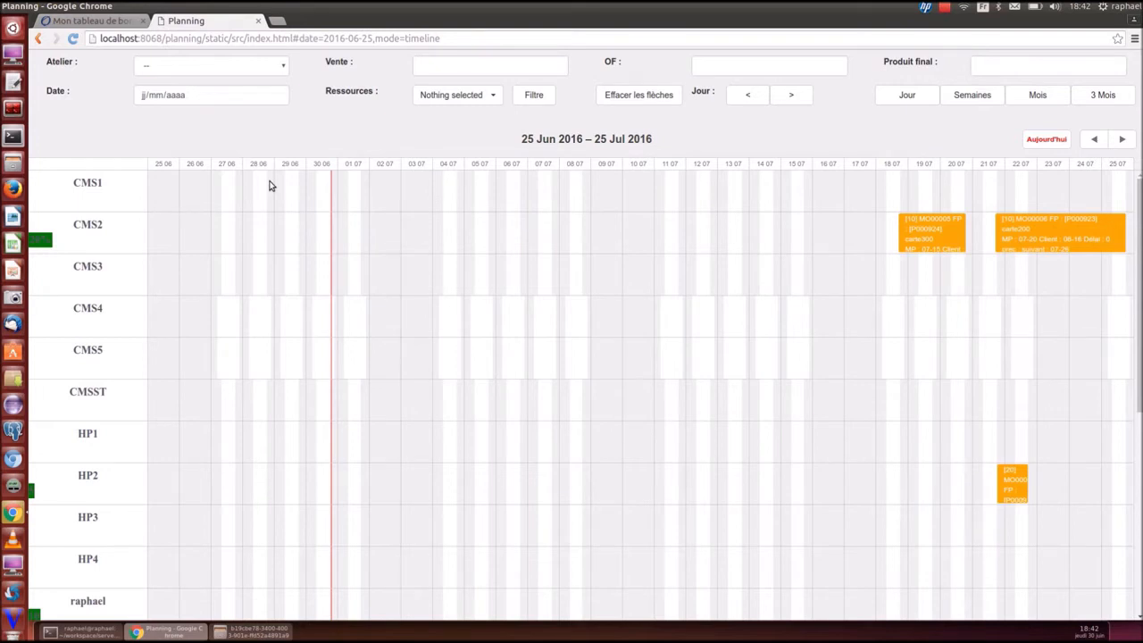
# Set CMS1 hours to 05:00–21:00, 16 hours, for the whole week
pyautogui.click(451, 190)
pyautogui.click(553, 291)
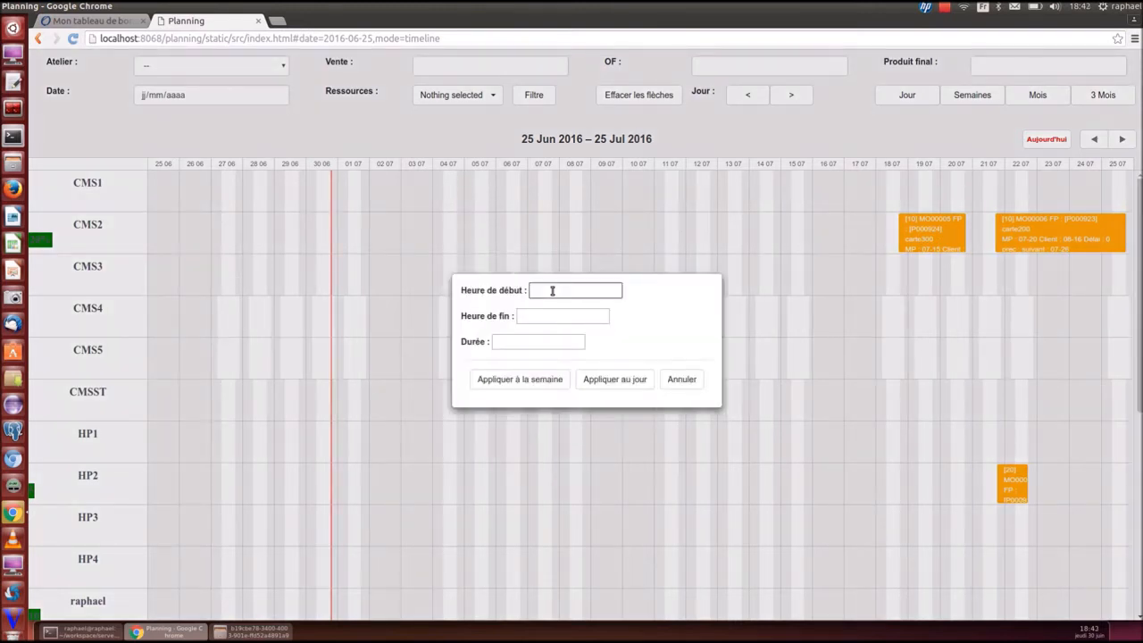
pyautogui.write('05:00')
pyautogui.press('Tab')
pyautogui.write('21:00')
pyautogui.click(537, 347)
pyautogui.write('16')
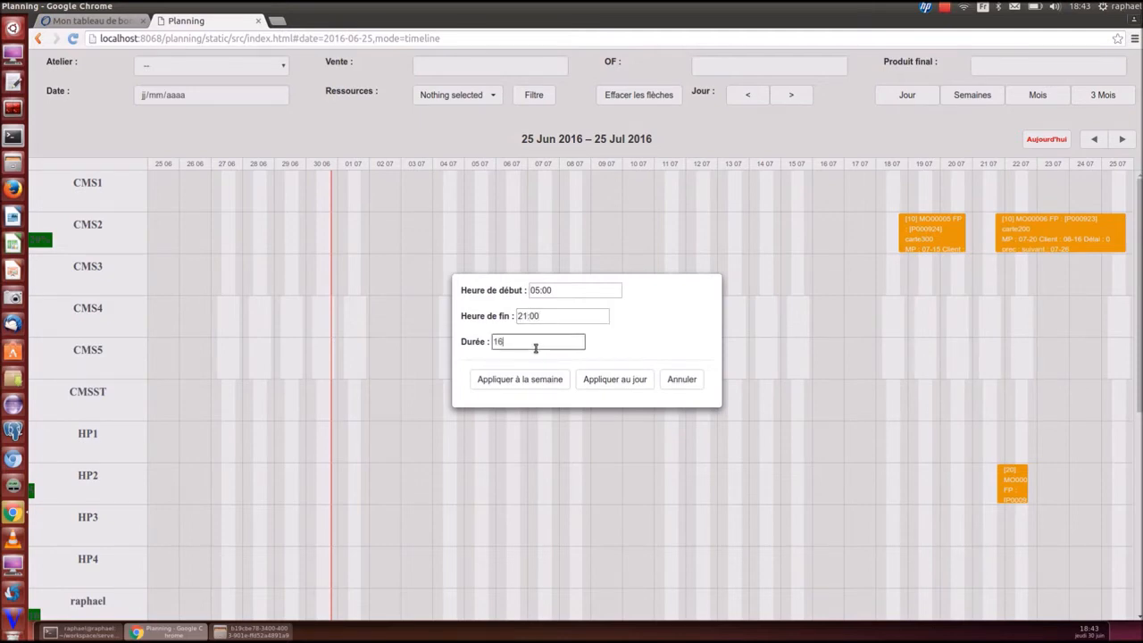
pyautogui.click(539, 384)
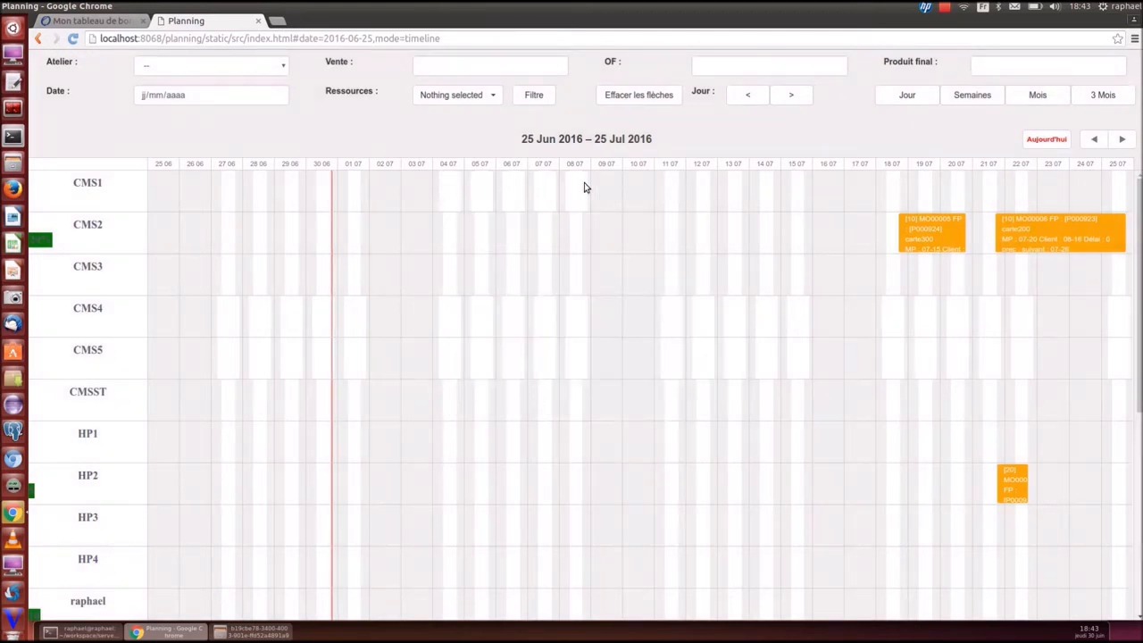
# Nudge the MO00005 block along the timeline and close the planning board
pyautogui.moveTo(935, 224); pyautogui.dragTo(967, 234)
pyautogui.moveTo(542, 195)
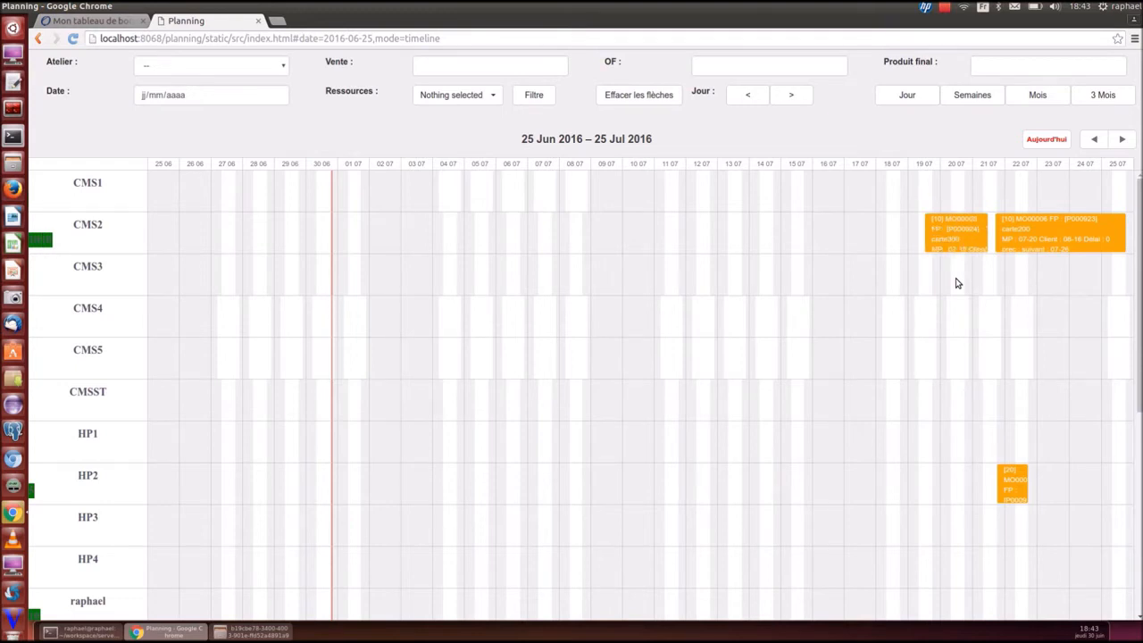
pyautogui.click(260, 21)
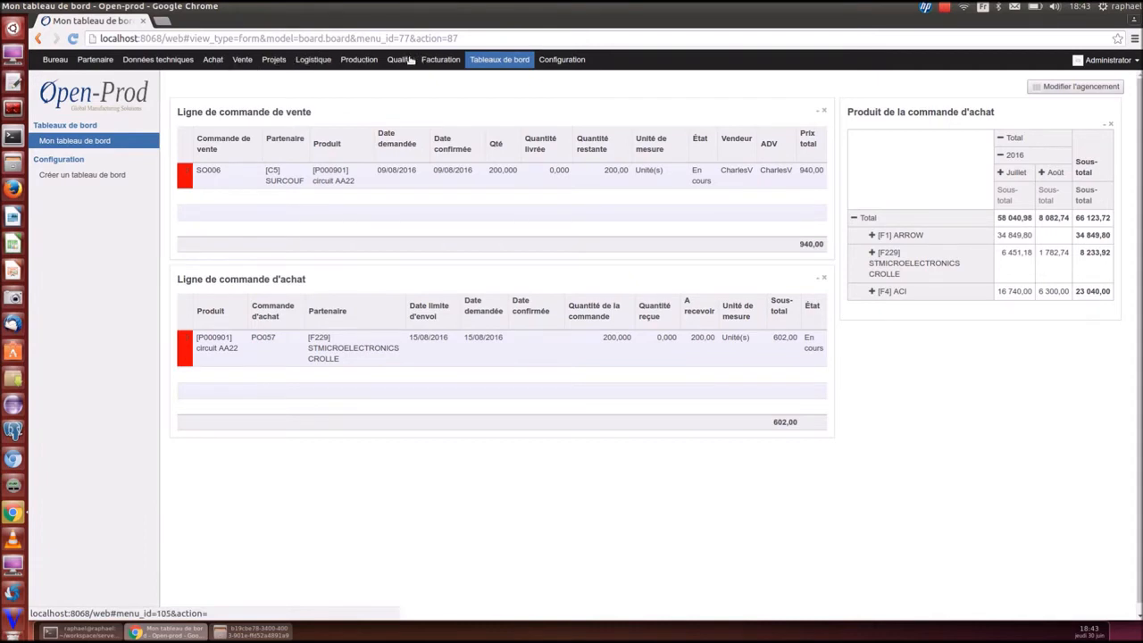
# Open the Charge par ressource chart and filter it to one operator resource by name
pyautogui.click(360, 60)
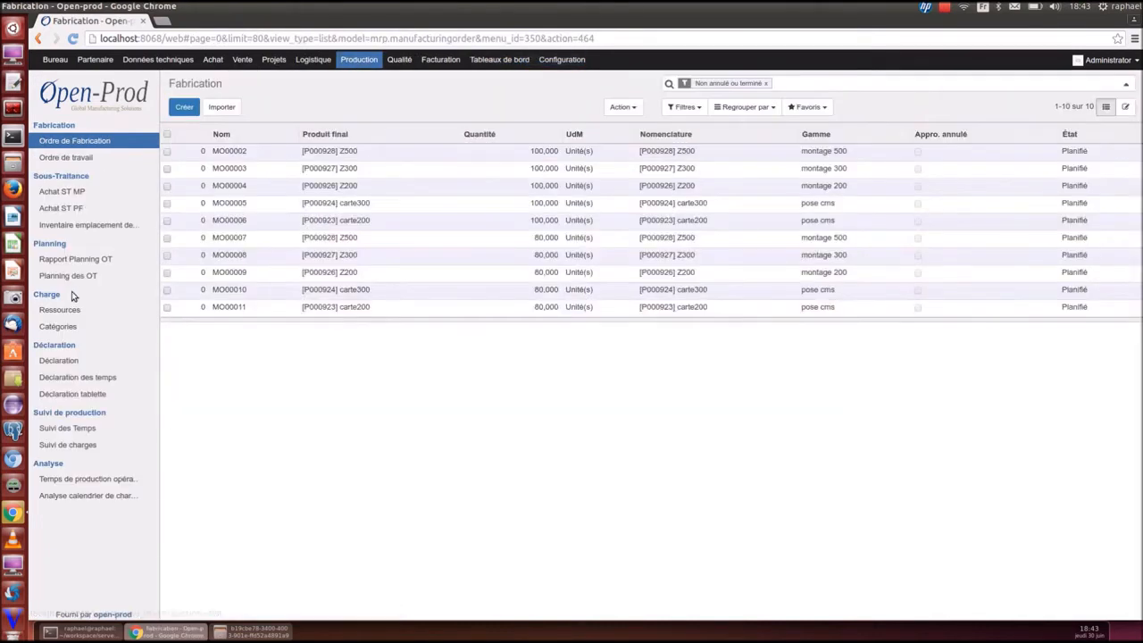
pyautogui.click(65, 327)
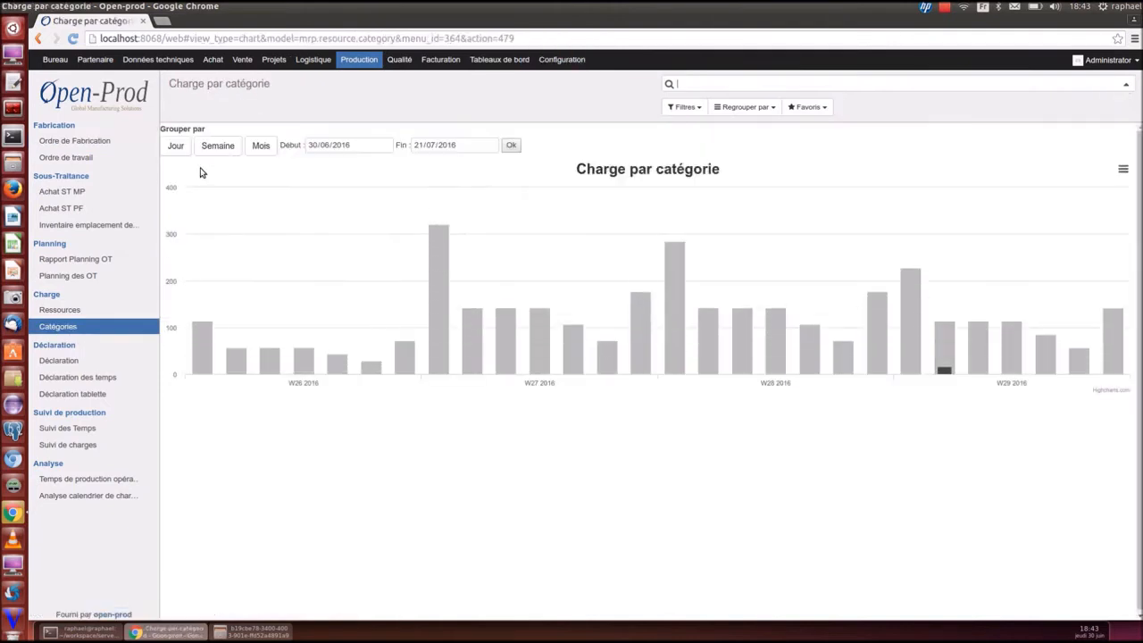
pyautogui.click(61, 310)
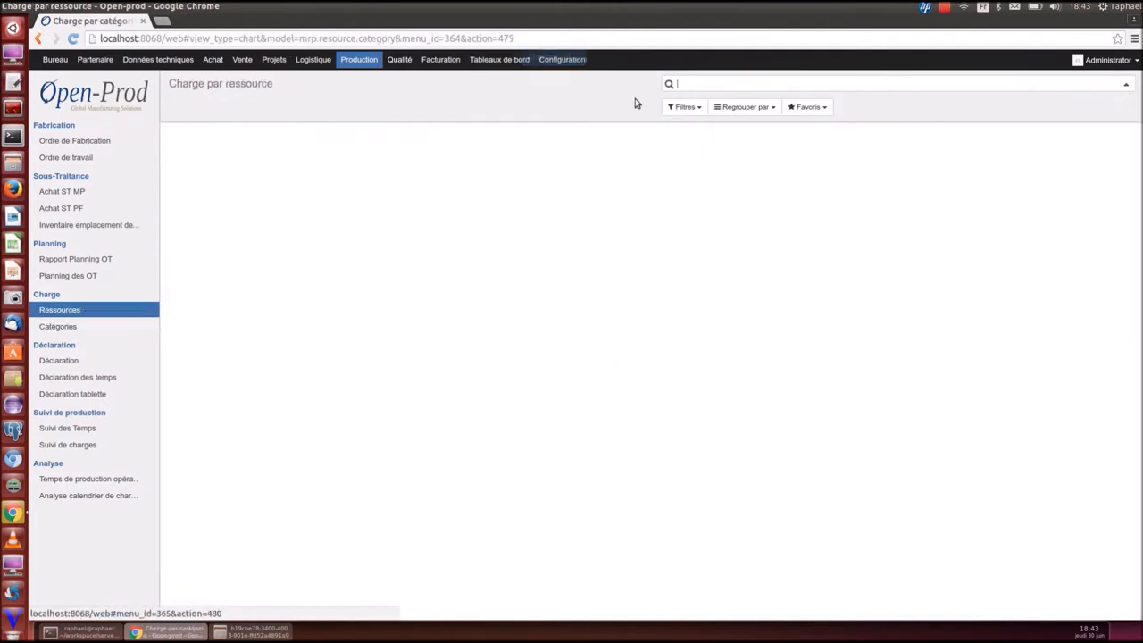
pyautogui.write('raphael')
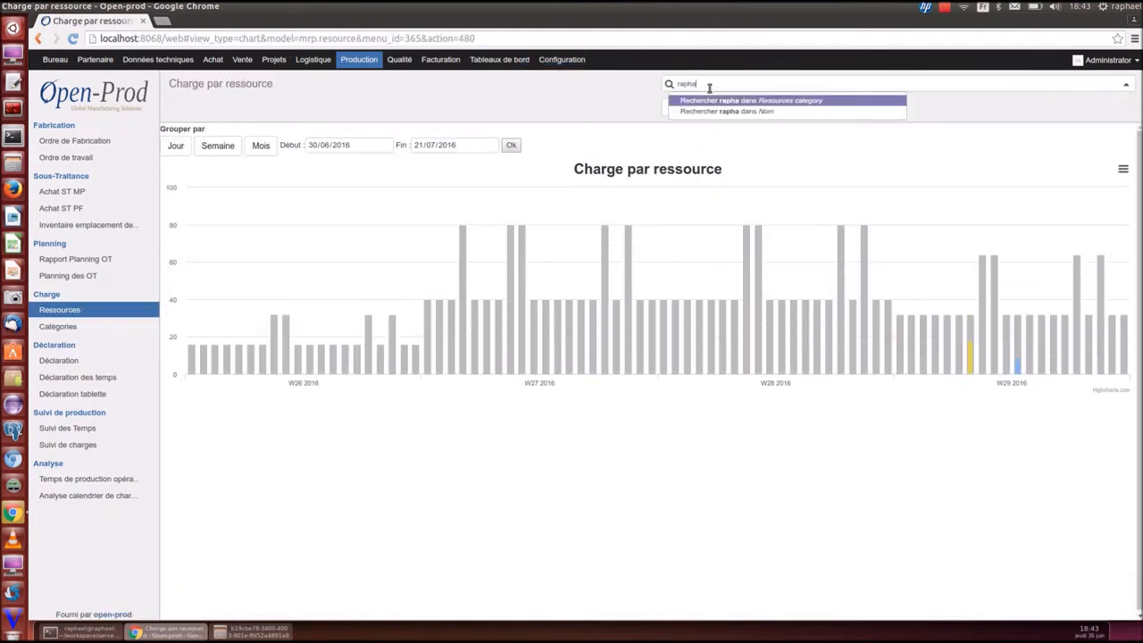
pyautogui.click(708, 112)
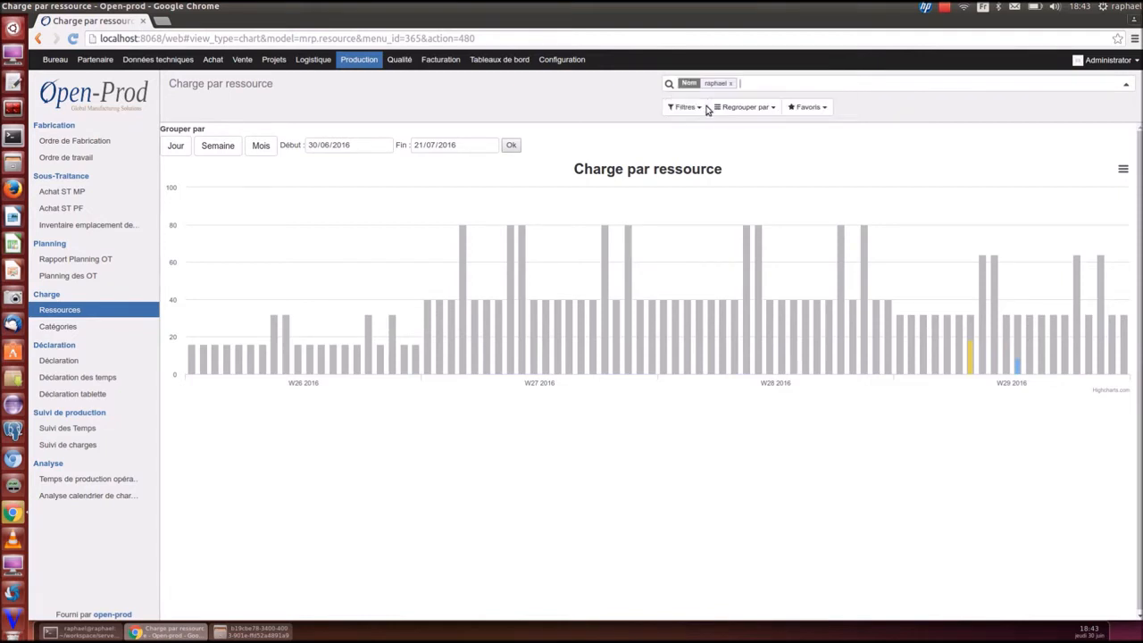
# Show daily load from 04/07/2016 to 30/07/2016, then open the operation production time analysis
pyautogui.click(386, 146)
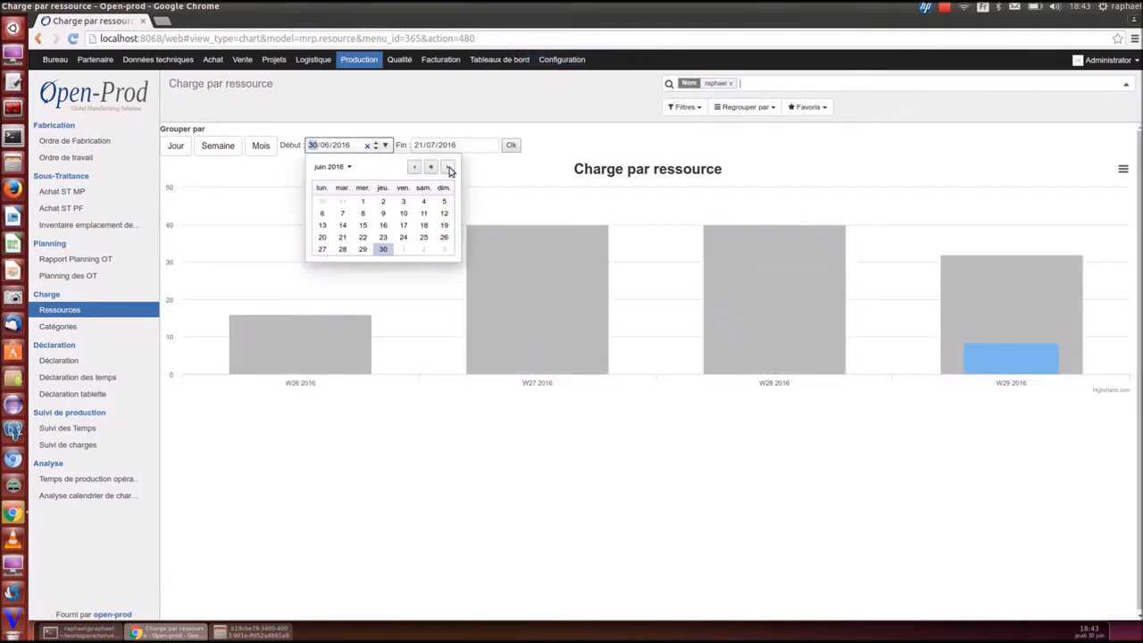
pyautogui.click(323, 214)
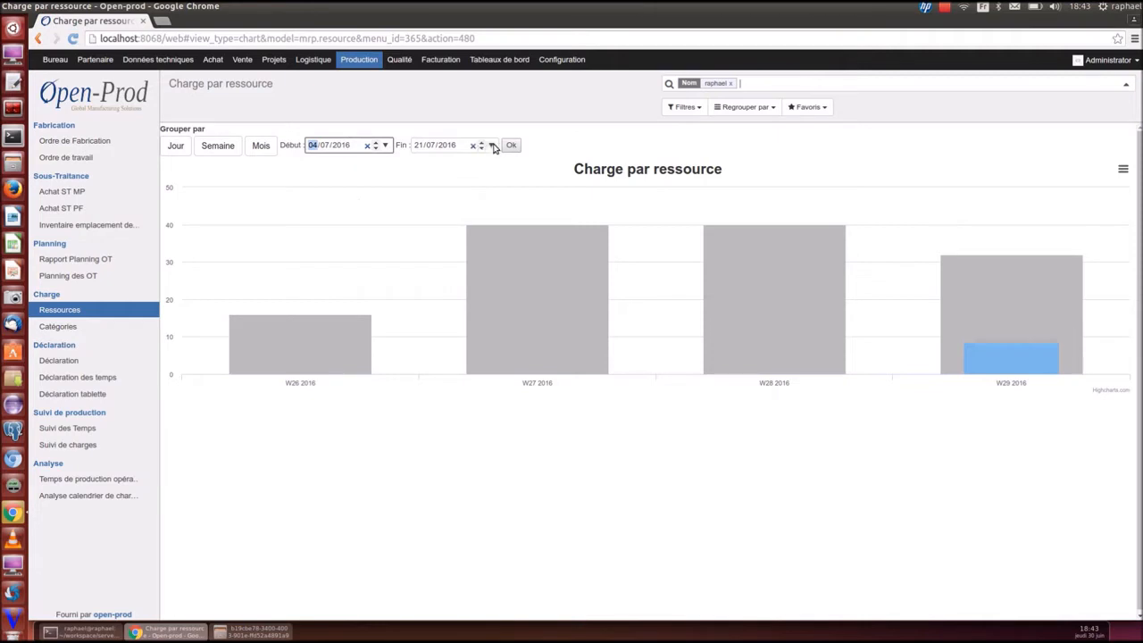
pyautogui.click(491, 146)
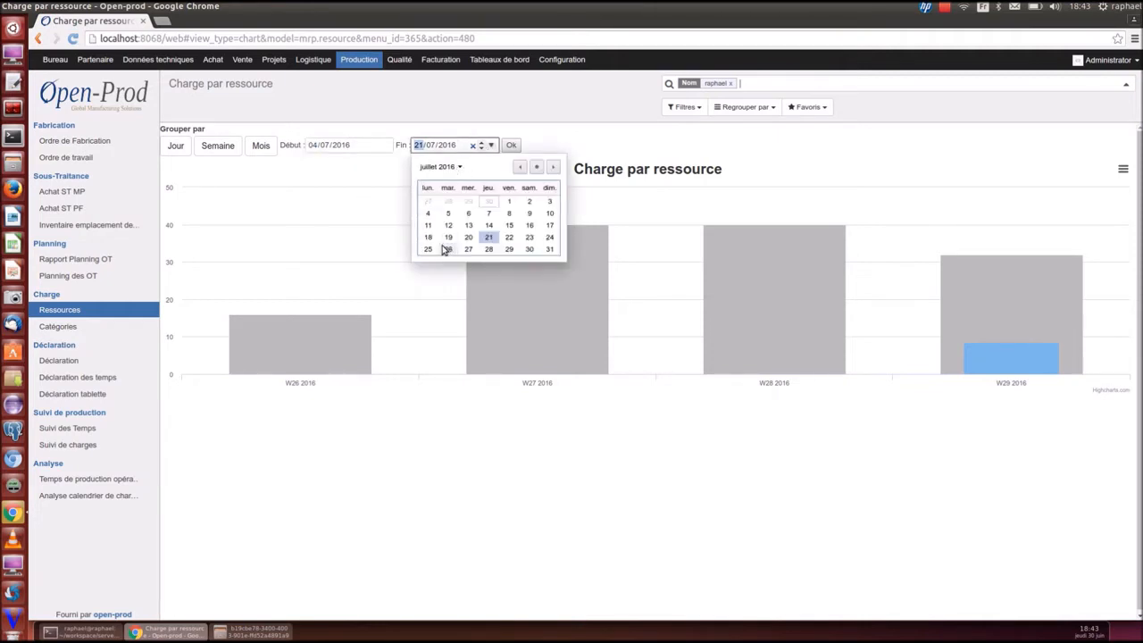
pyautogui.click(529, 251)
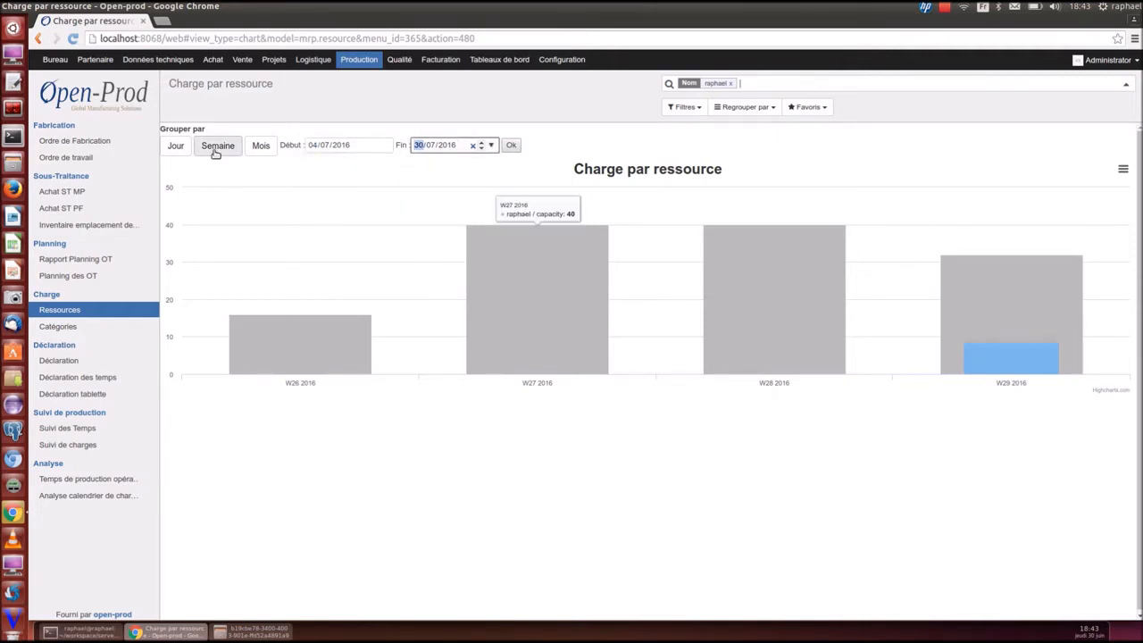
pyautogui.click(175, 146)
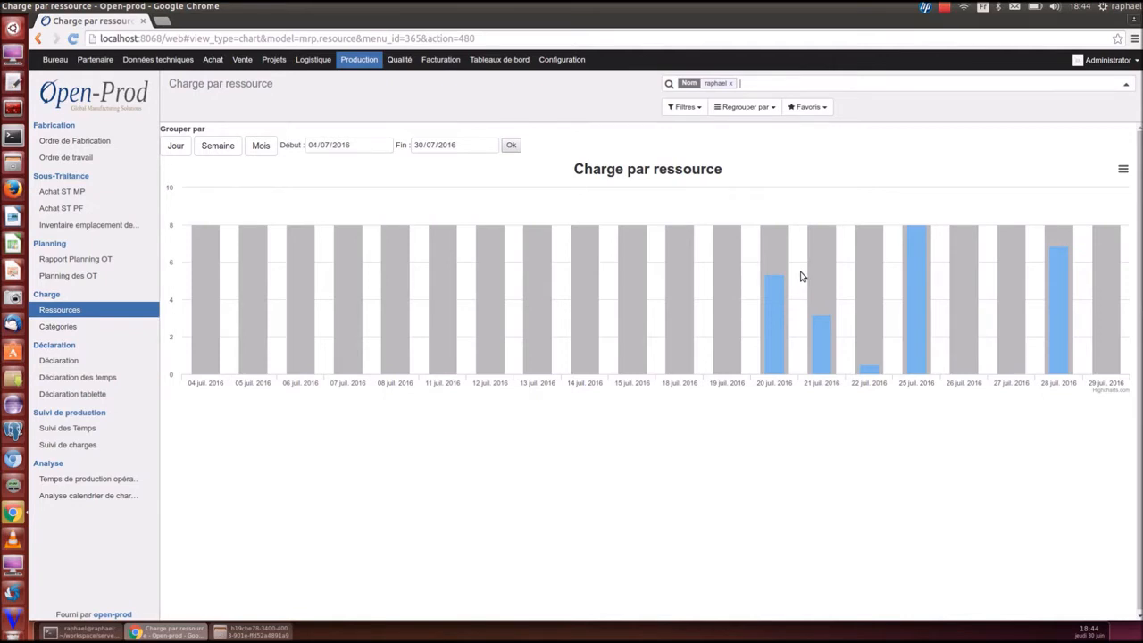
pyautogui.click(90, 480)
pyautogui.click(962, 82)
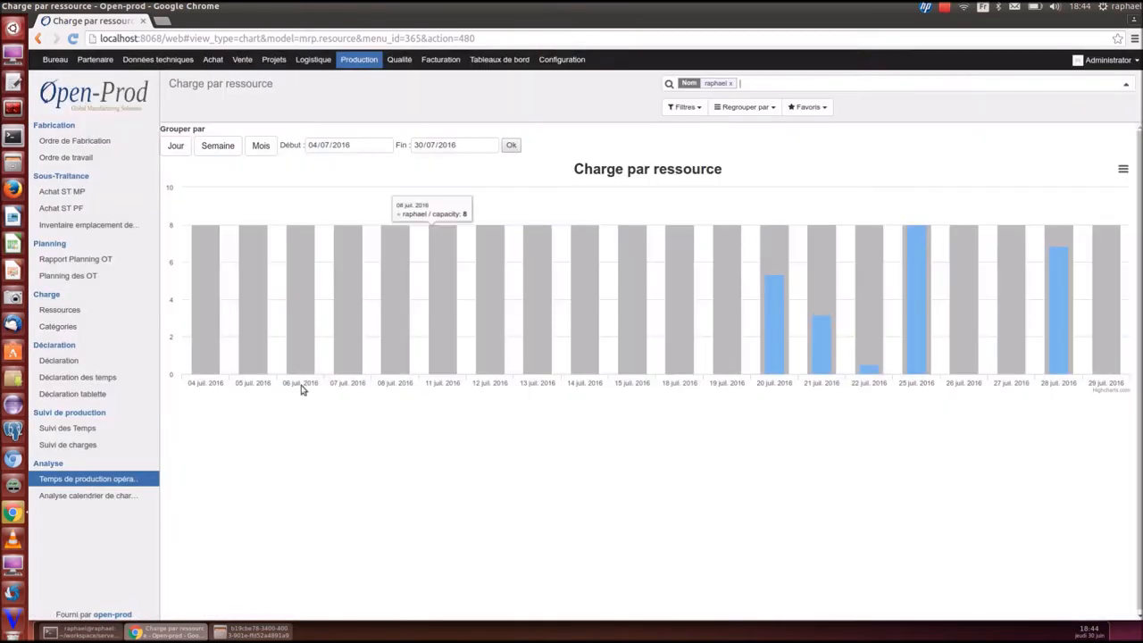
# View the load calendar analysis pivot (total 399,17), then open the Données techniques product list
pyautogui.click(72, 497)
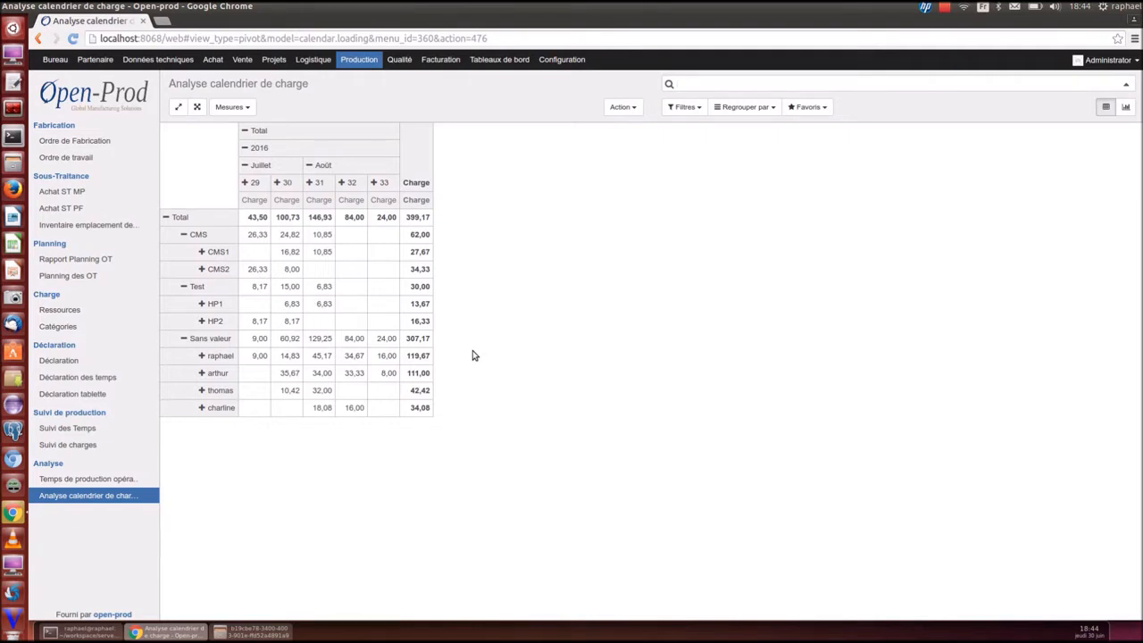
pyautogui.click(130, 63)
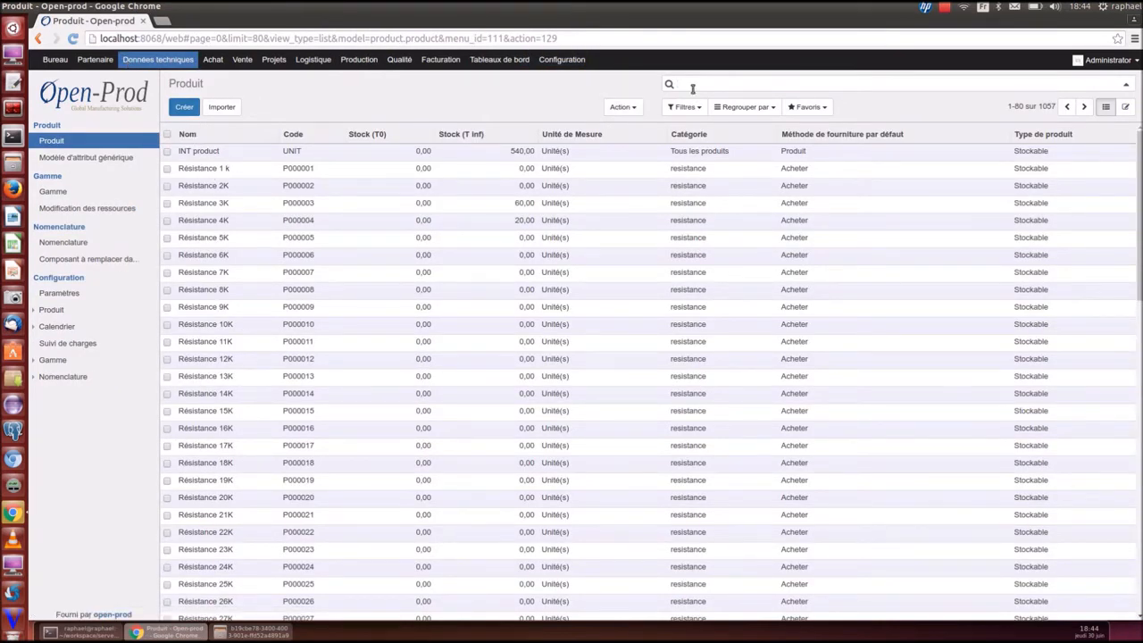
# Filter the product list by 'z500' and open the Z500 product form
pyautogui.write('z500')
pyautogui.press('Return')
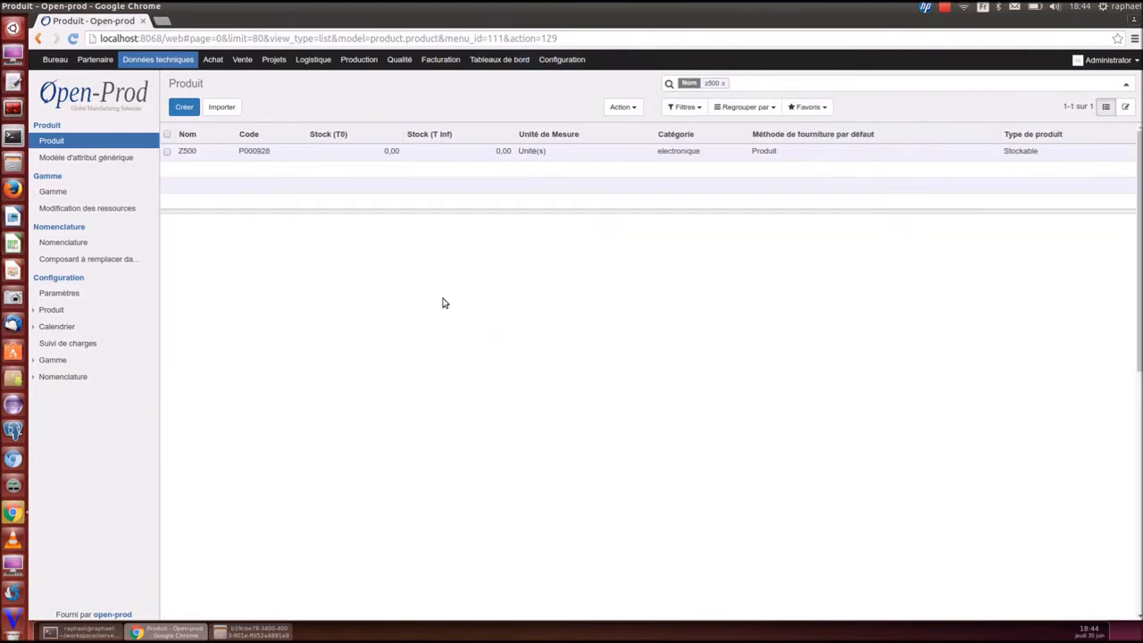
pyautogui.click(181, 111)
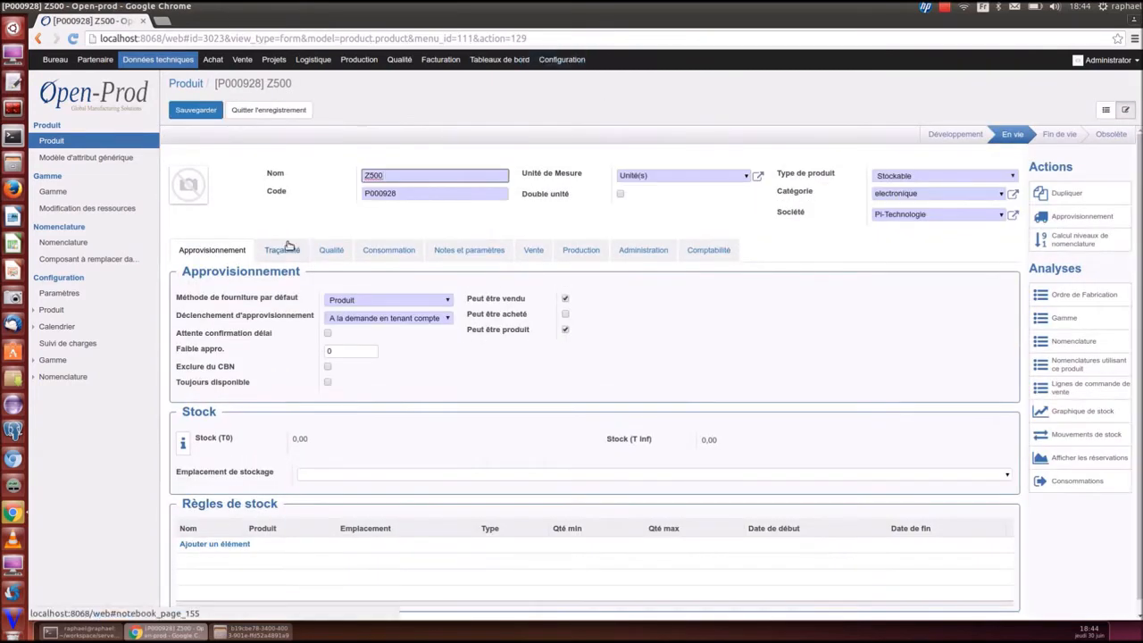
# Review Z500's Traçabilité, Qualité and Notes et paramètres sections
pyautogui.click(284, 250)
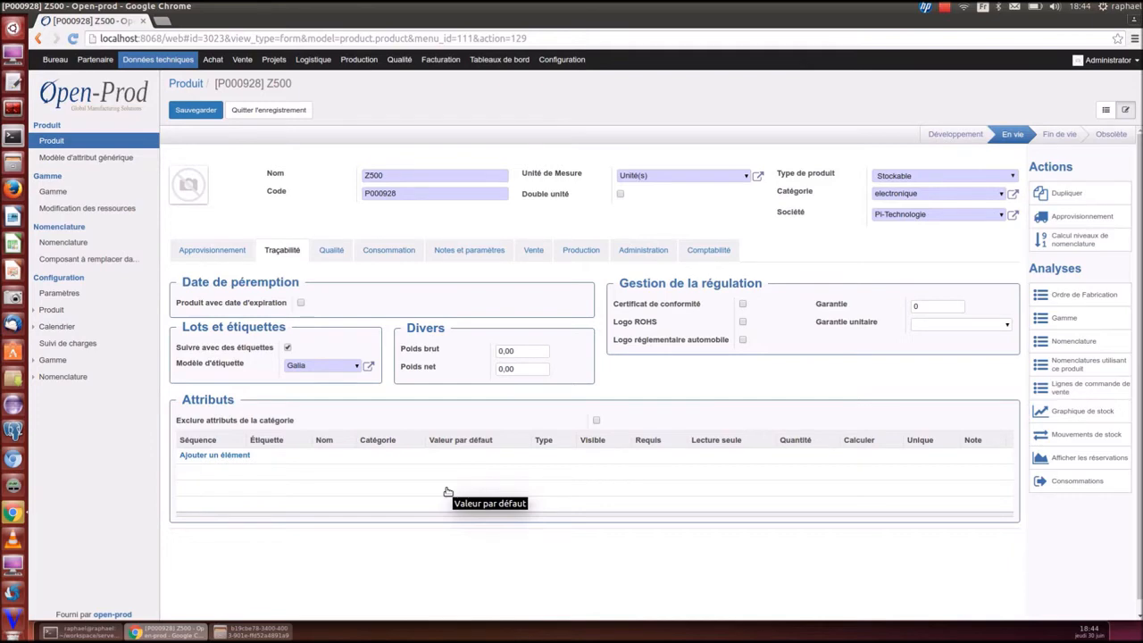
pyautogui.click(339, 254)
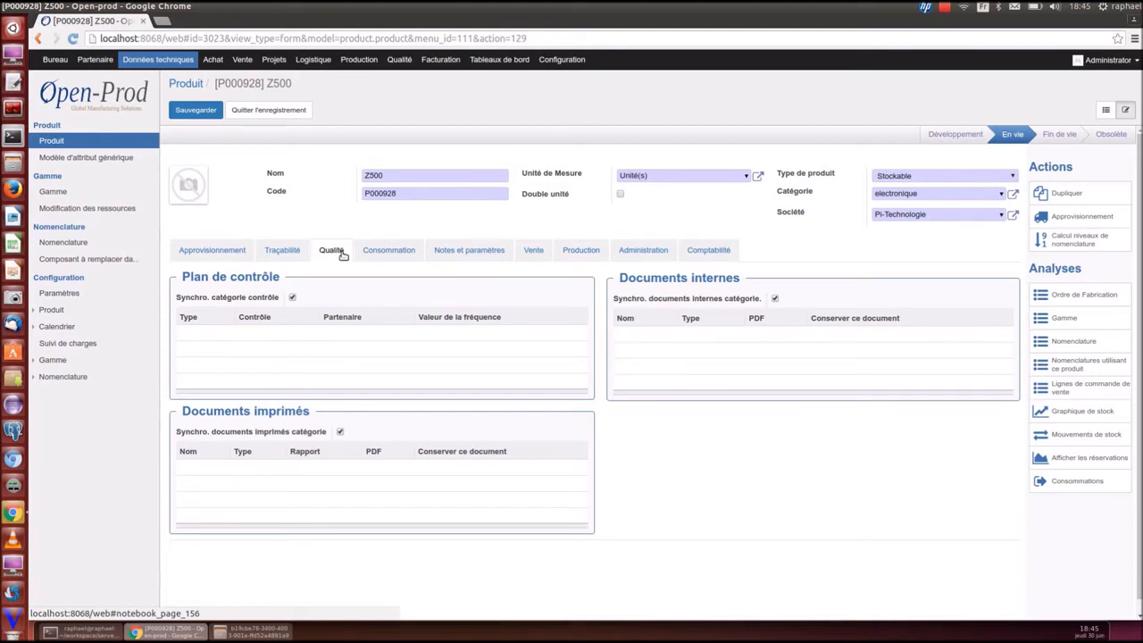
pyautogui.click(470, 251)
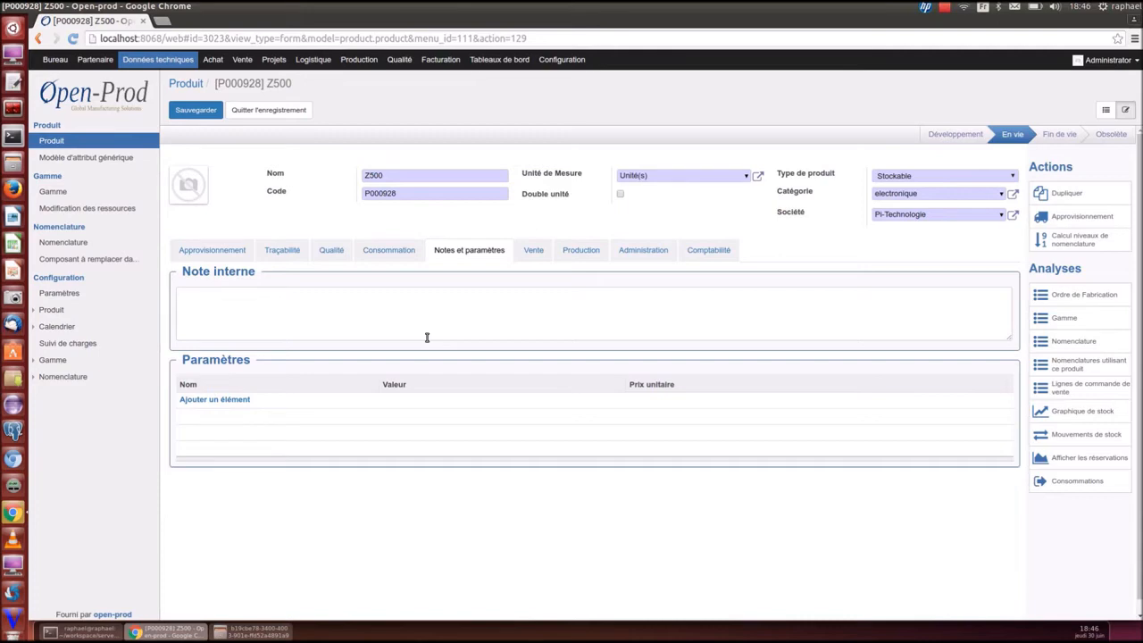
# Check Z500's Vente, Production and Comptabilité details, then list the Nomenclature bills of materials
pyautogui.click(533, 253)
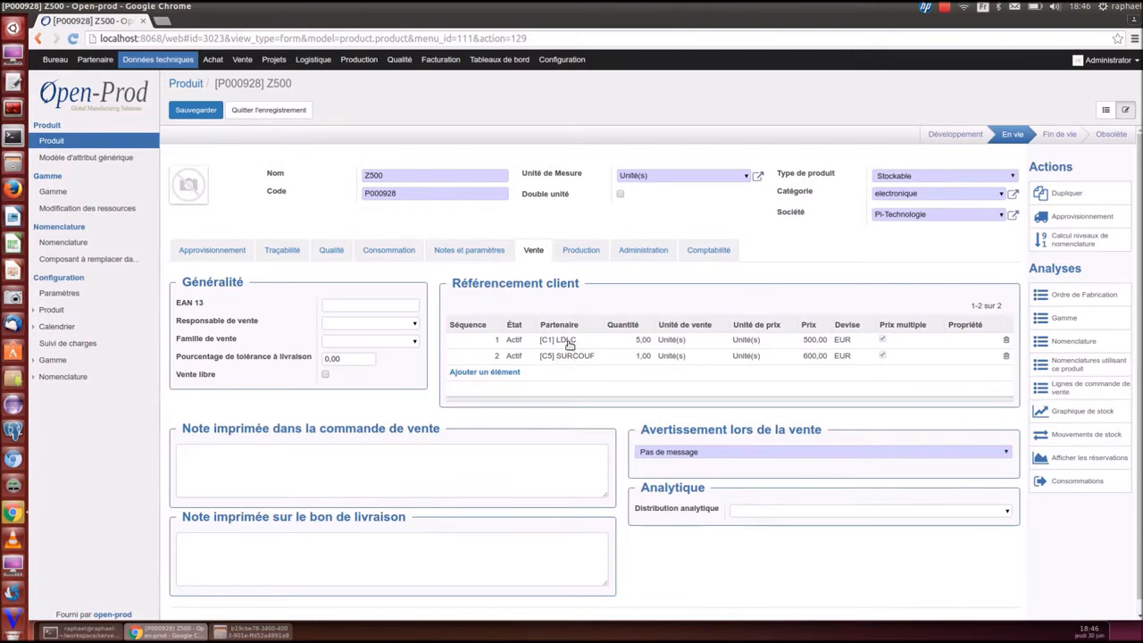
pyautogui.click(582, 254)
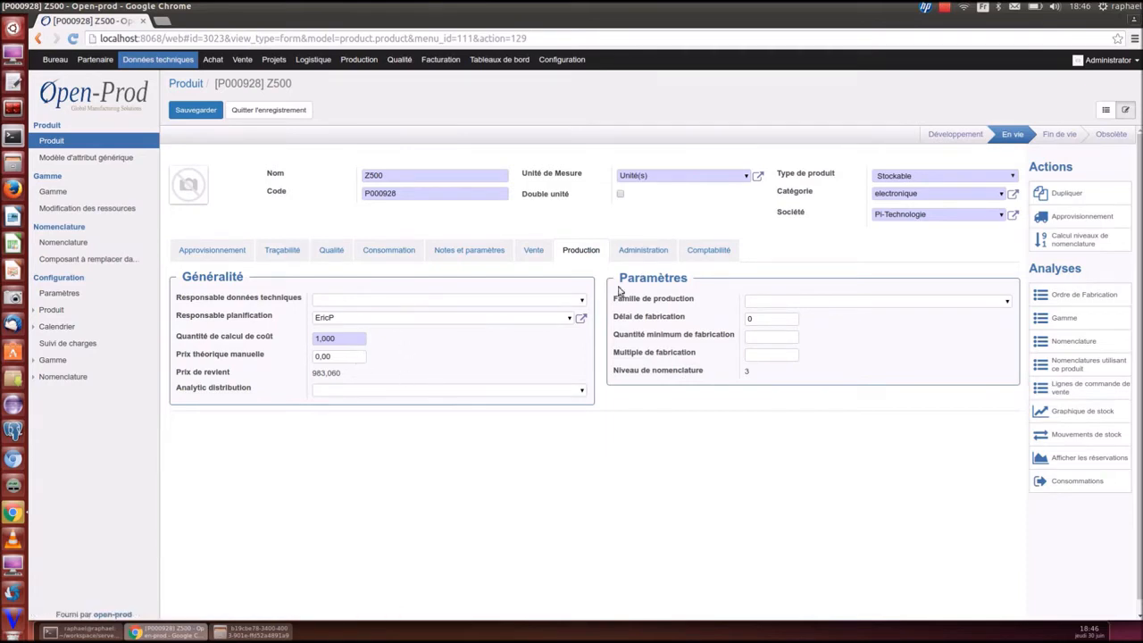
pyautogui.click(709, 250)
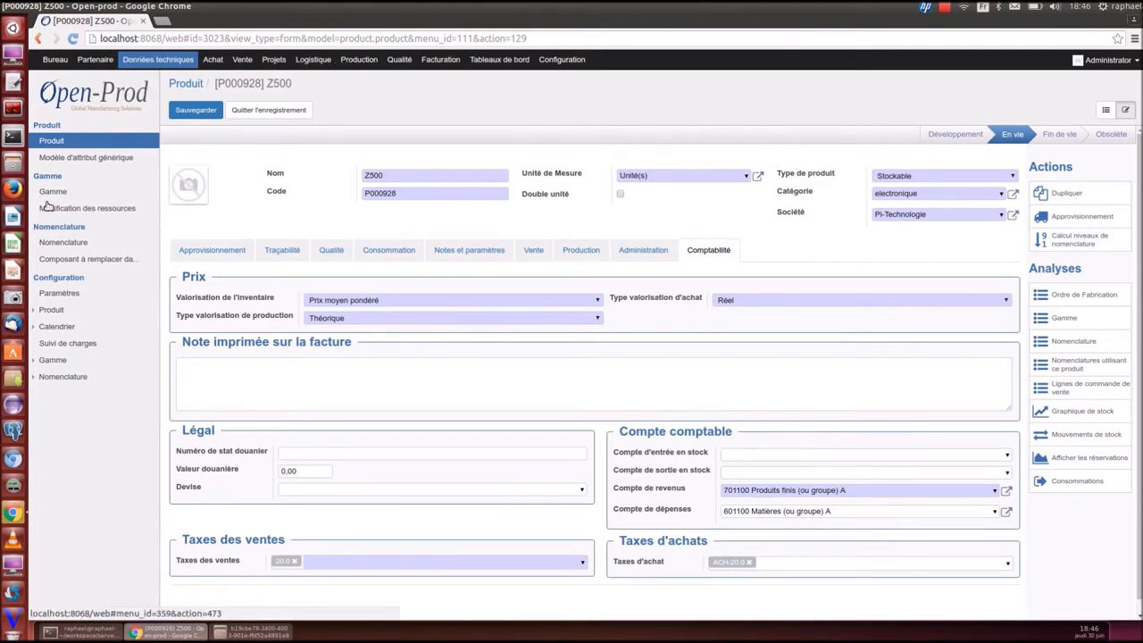
pyautogui.click(76, 242)
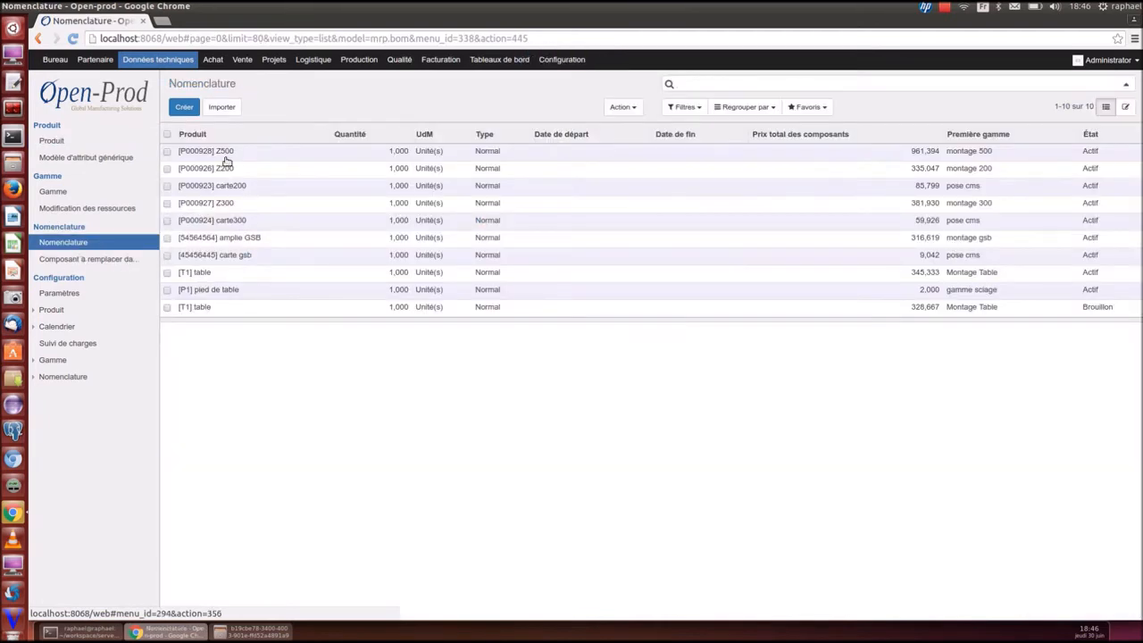
# Open the [P000928] Z500 bill of materials and show its Structure Nomenclature tree
pyautogui.click(268, 150)
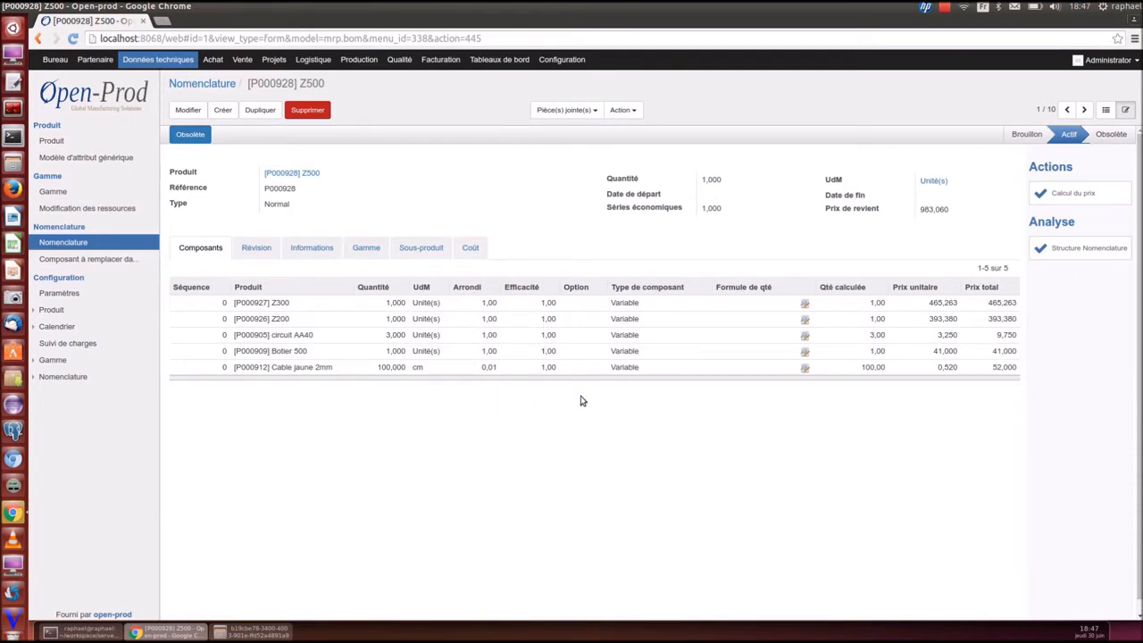
pyautogui.click(1107, 250)
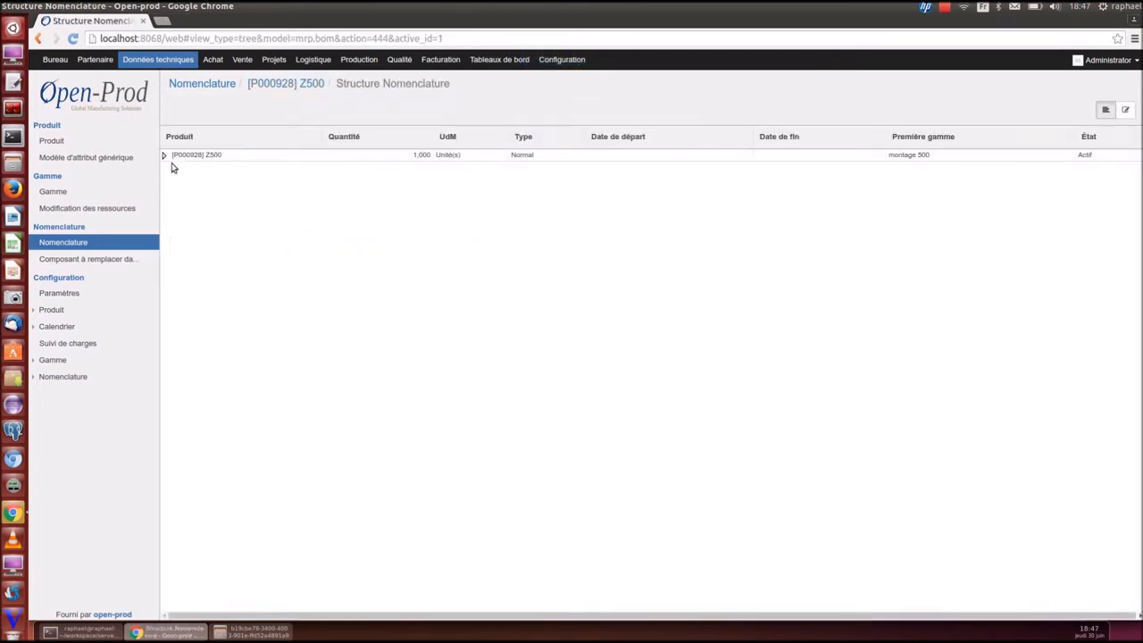
# Expand the Z500, Z300, carte300, Z200 and carte200 rows of the BOM tree
pyautogui.click(164, 155)
pyautogui.click(175, 167)
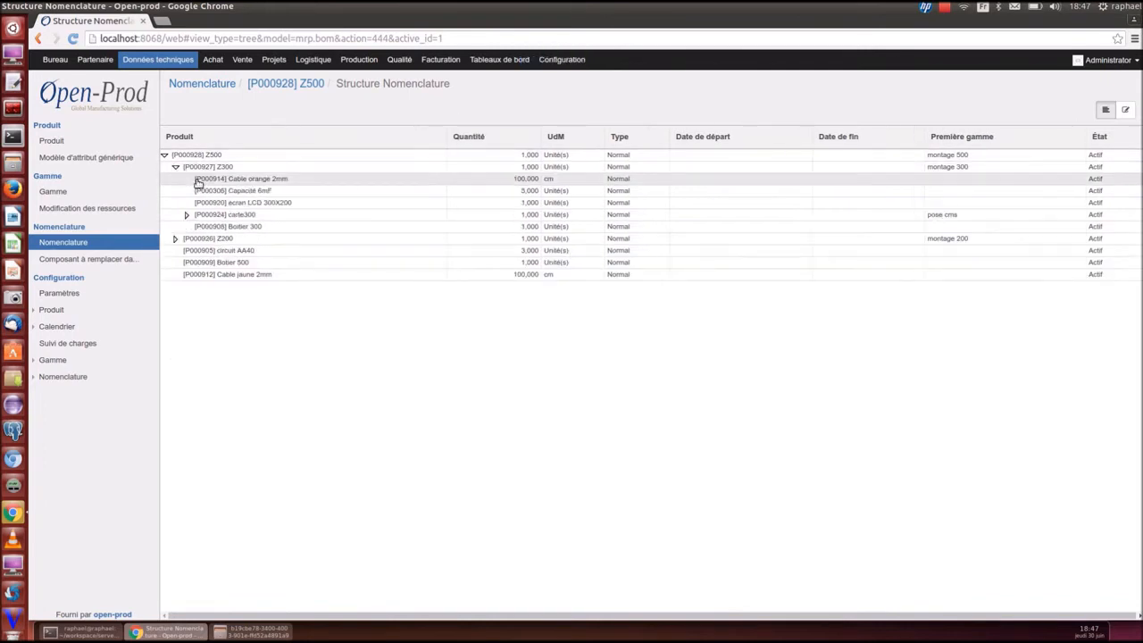
pyautogui.click(187, 215)
pyautogui.click(175, 298)
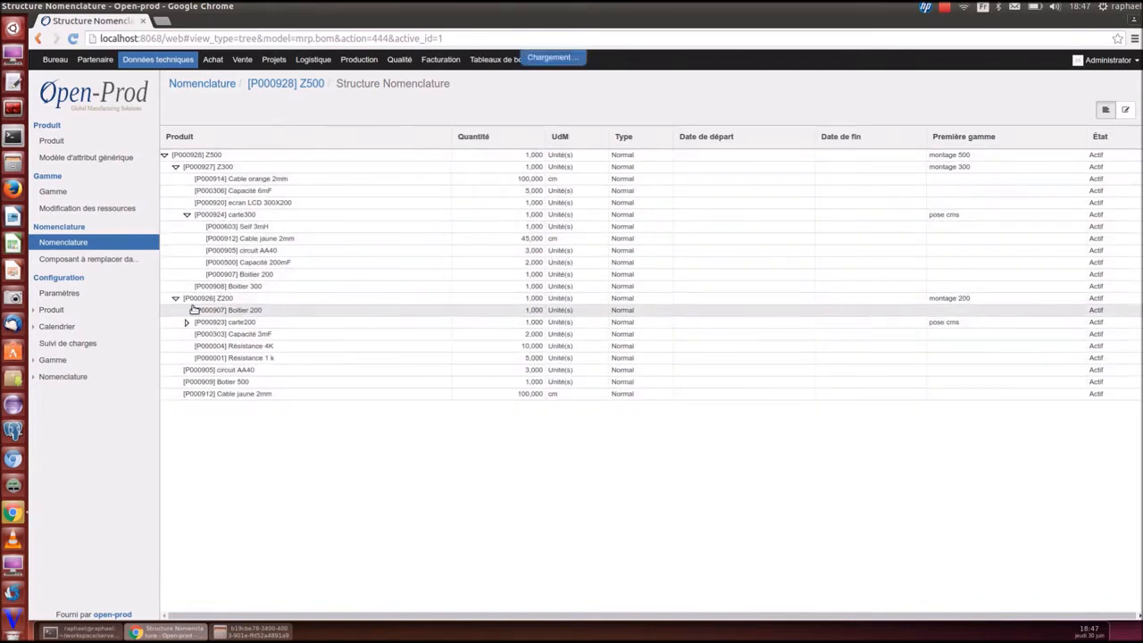
pyautogui.click(186, 323)
# Inspect carte300's full bill of materials, then return to Z500's BOM
pyautogui.click(224, 216)
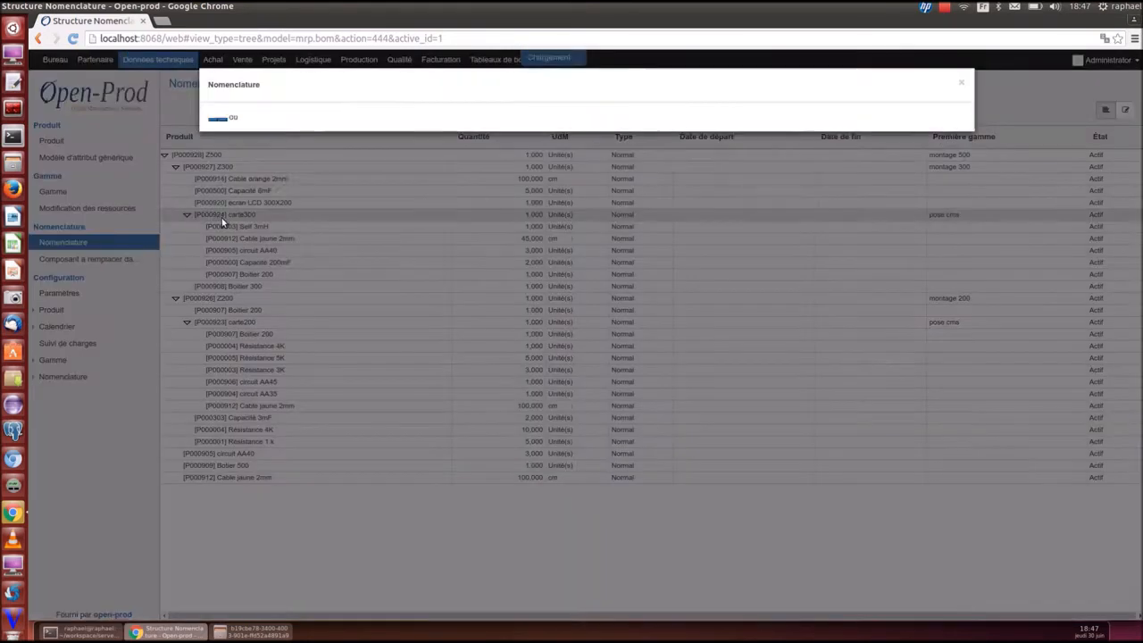
pyautogui.click(297, 191)
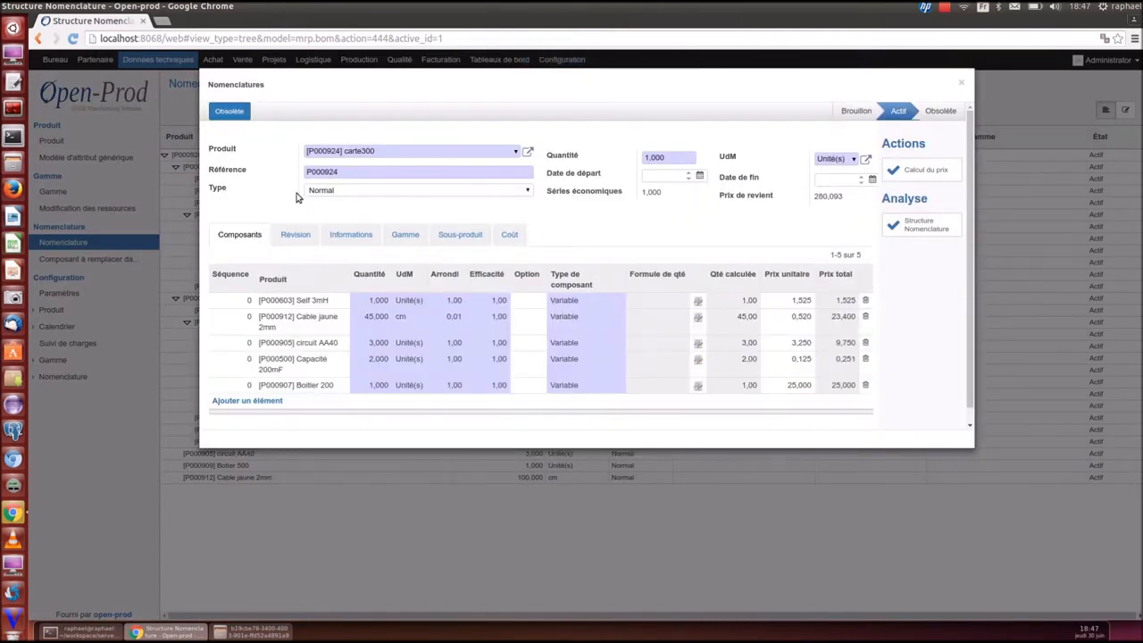
pyautogui.click(961, 82)
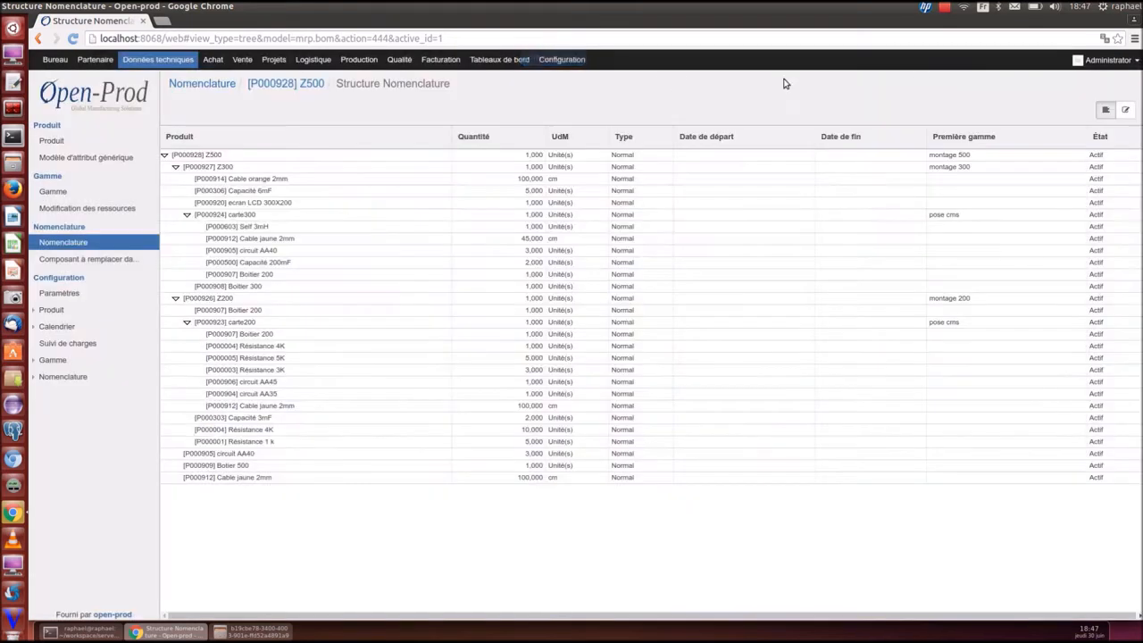
pyautogui.click(69, 245)
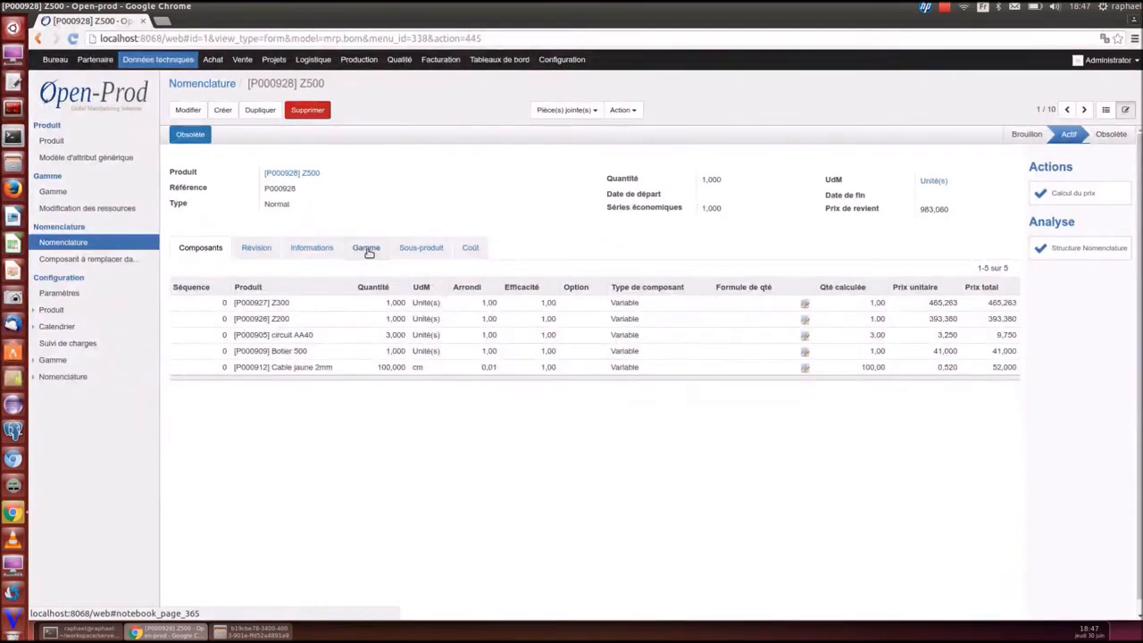
# Inspect the montage operation's resources in the montage 500 routing
pyautogui.click(58, 193)
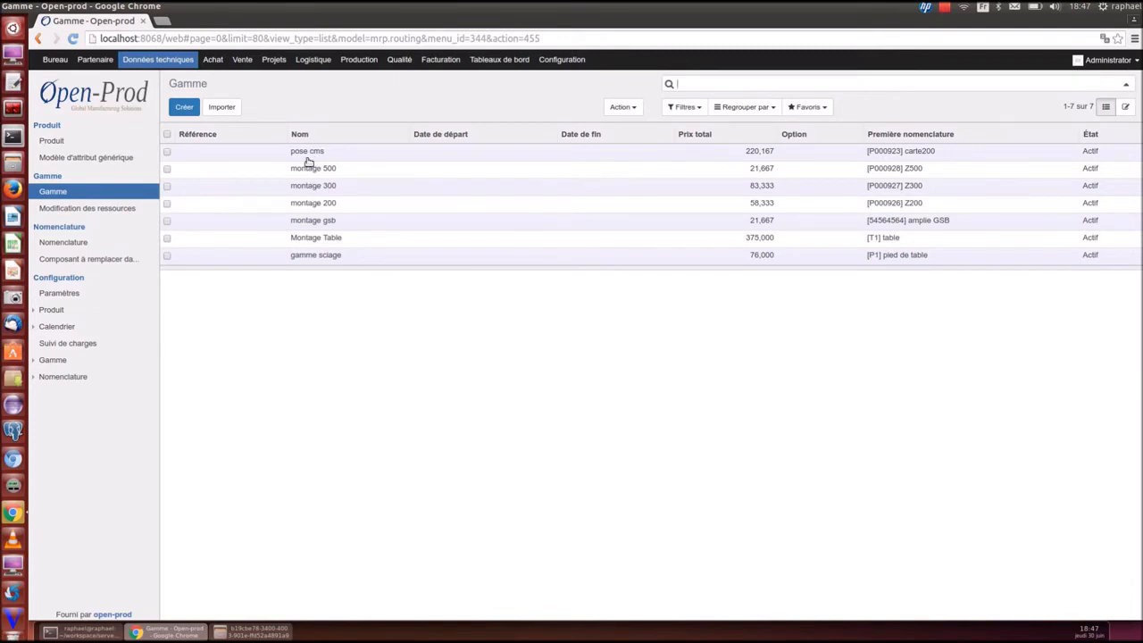
pyautogui.click(309, 170)
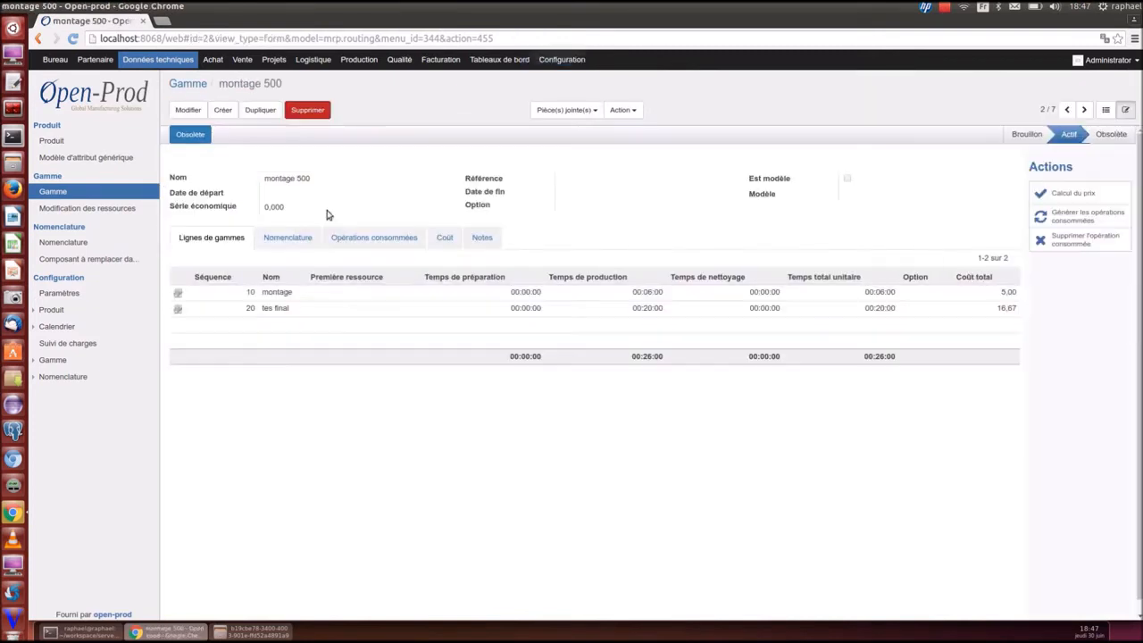
pyautogui.click(281, 294)
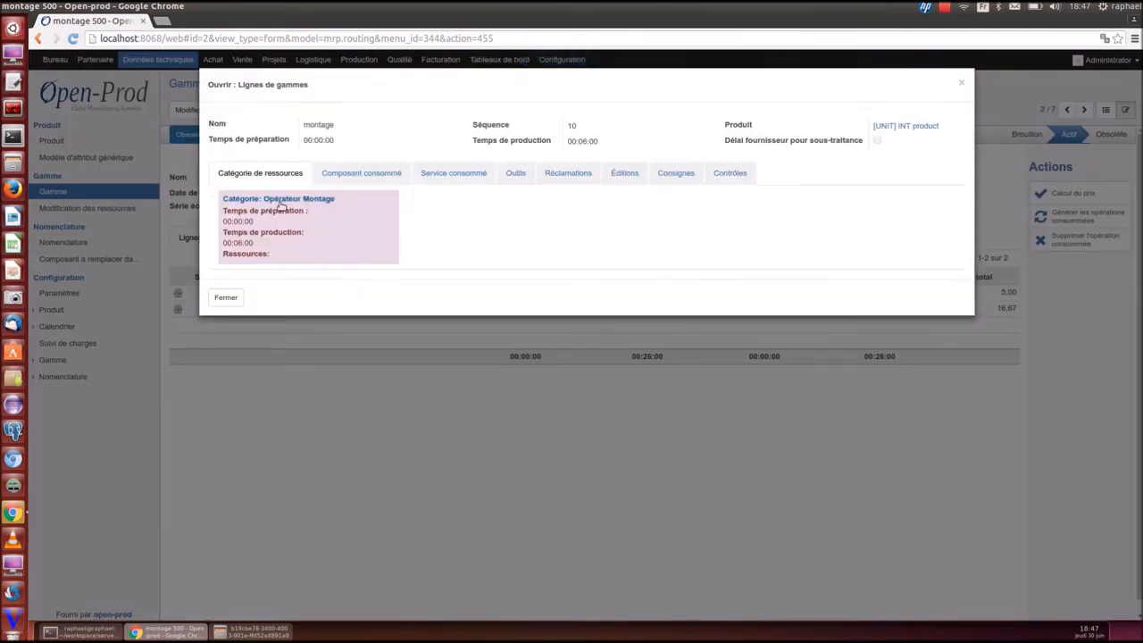
pyautogui.click(961, 83)
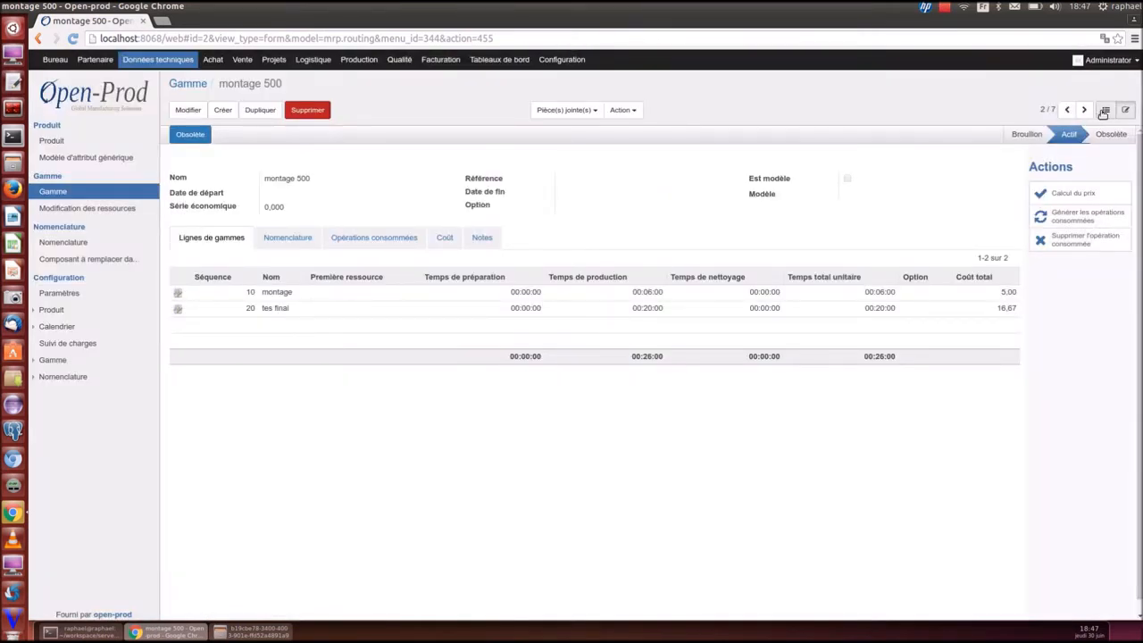
# Show the pose cms routing's first operation with its CMS machine and operator categories
pyautogui.click(1106, 109)
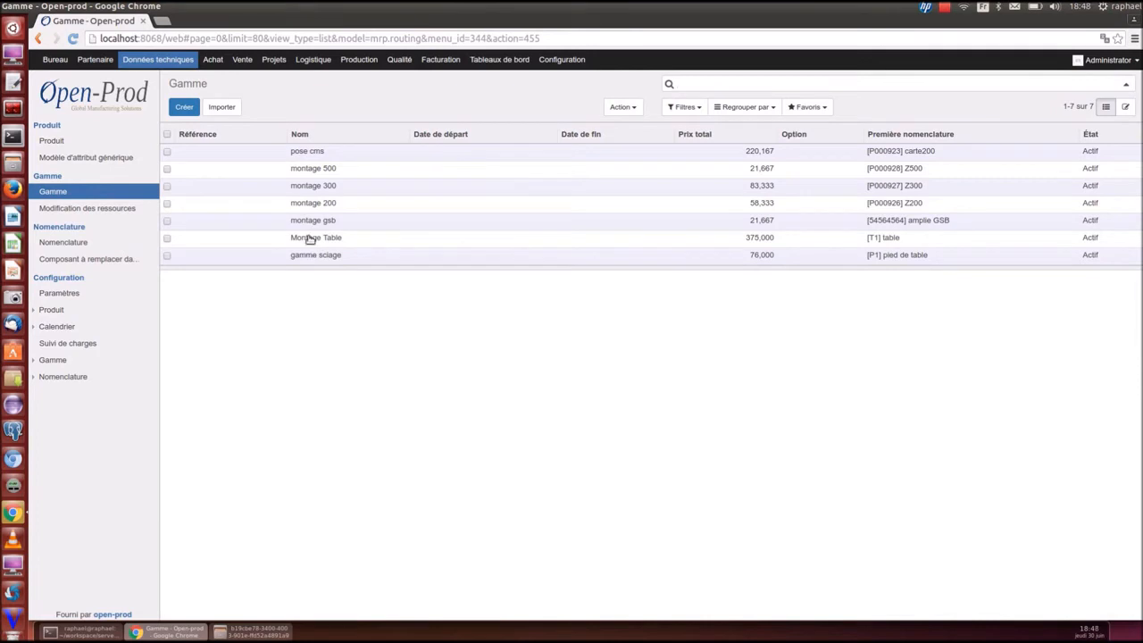
pyautogui.click(317, 151)
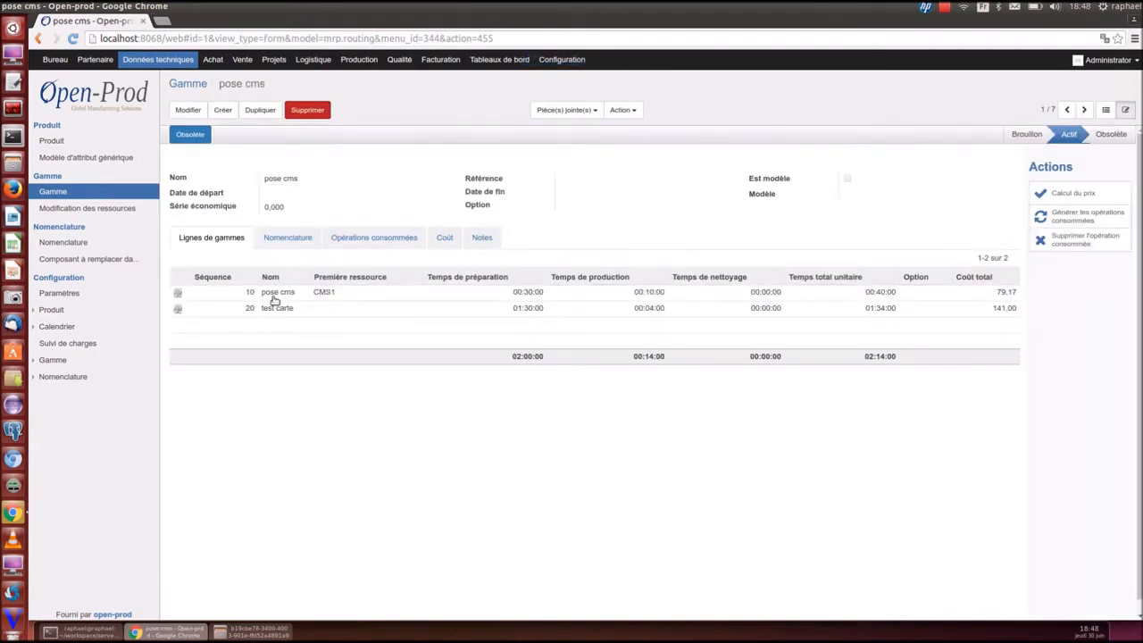
pyautogui.click(274, 295)
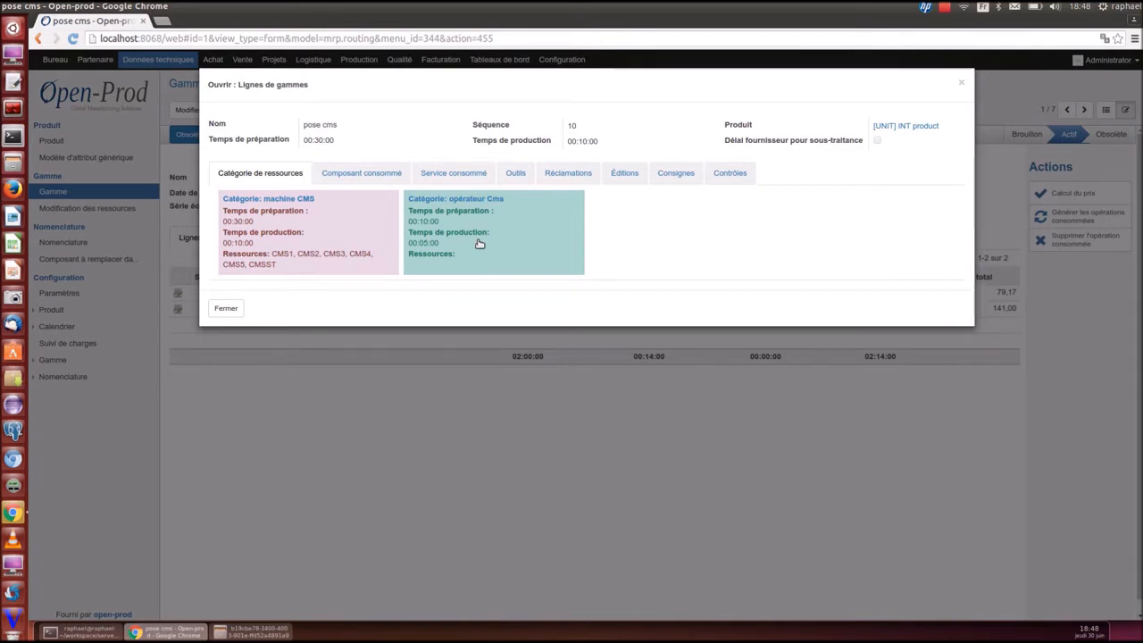
# Check the machine CMS category and the routing line's components, services, tools and complaints
pyautogui.click(320, 233)
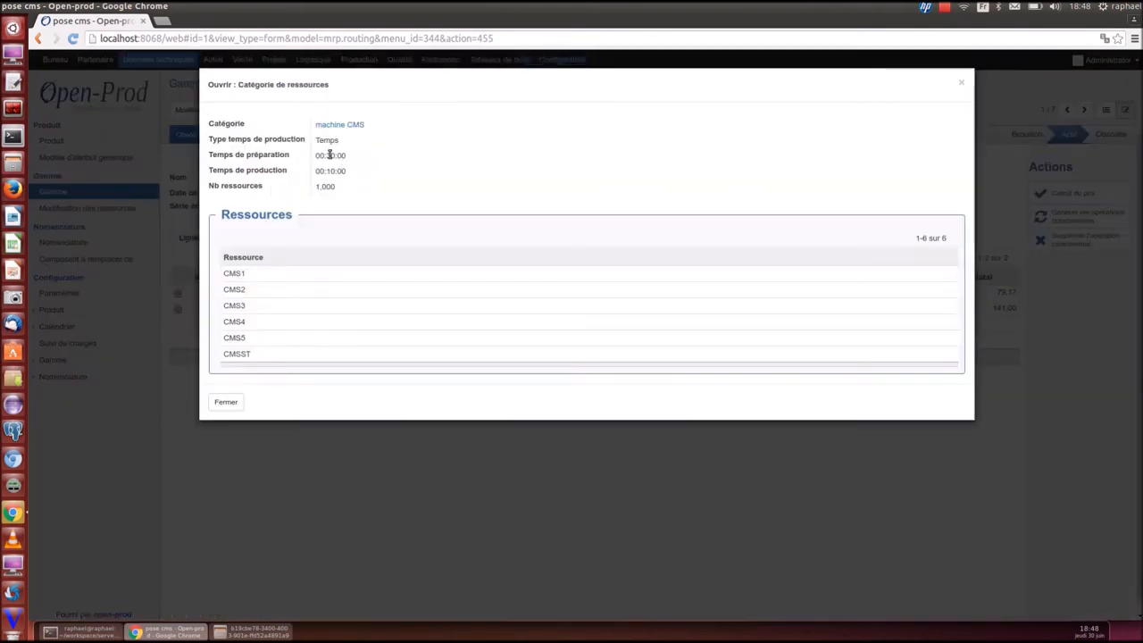
pyautogui.click(961, 84)
pyautogui.click(353, 178)
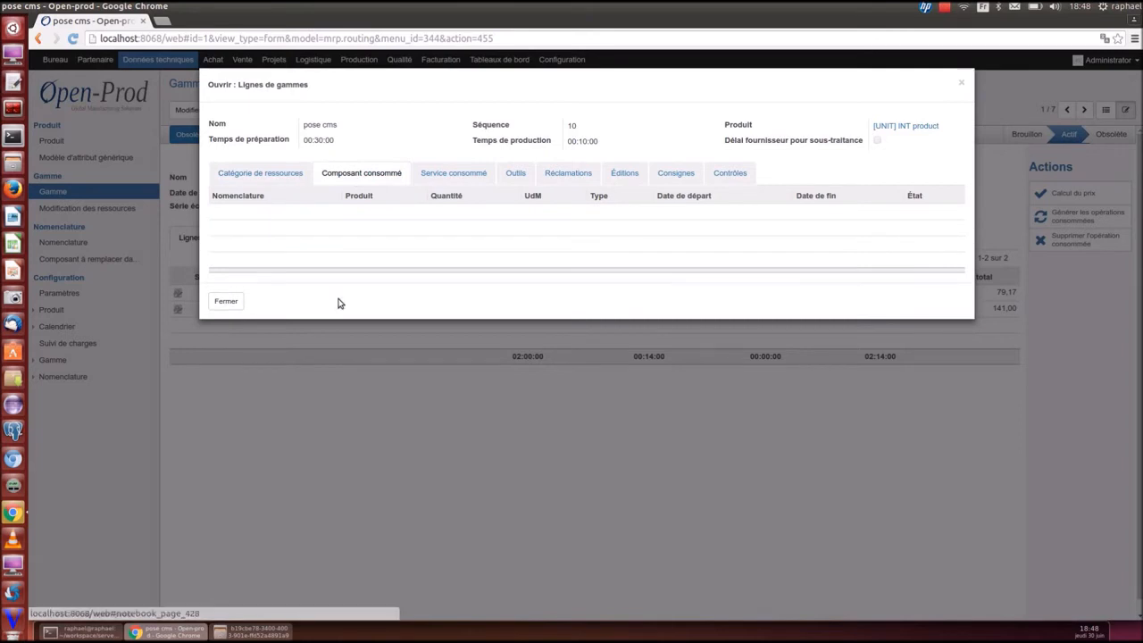
pyautogui.click(472, 175)
pyautogui.click(523, 175)
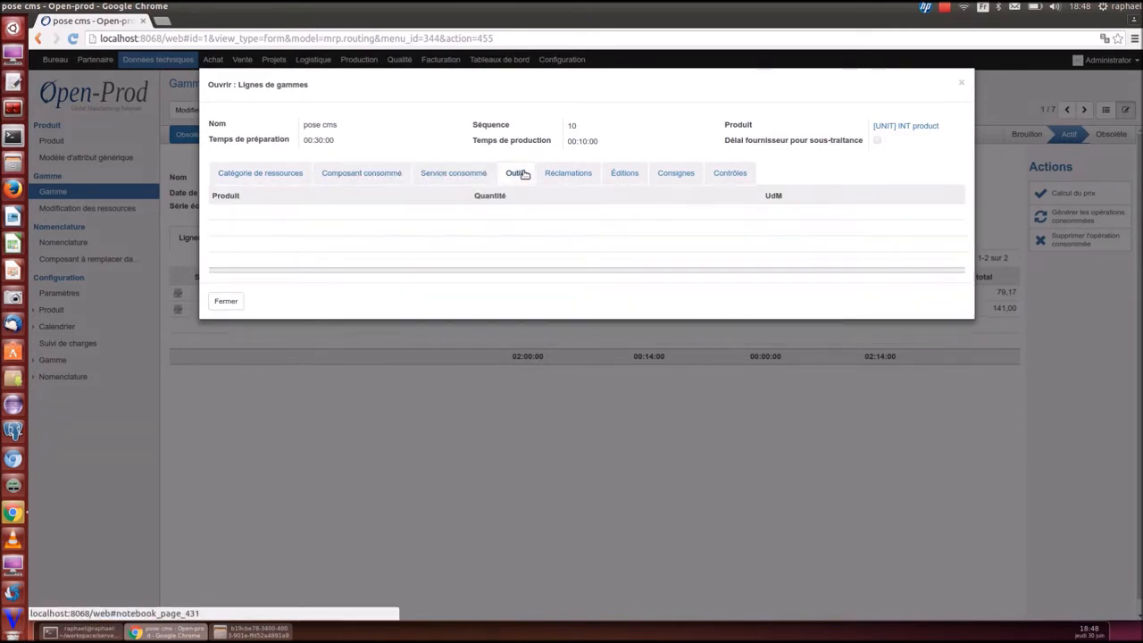
pyautogui.click(572, 175)
# Review printed documents, instructions and control plan, then show the 220,167 cost summary
pyautogui.click(627, 178)
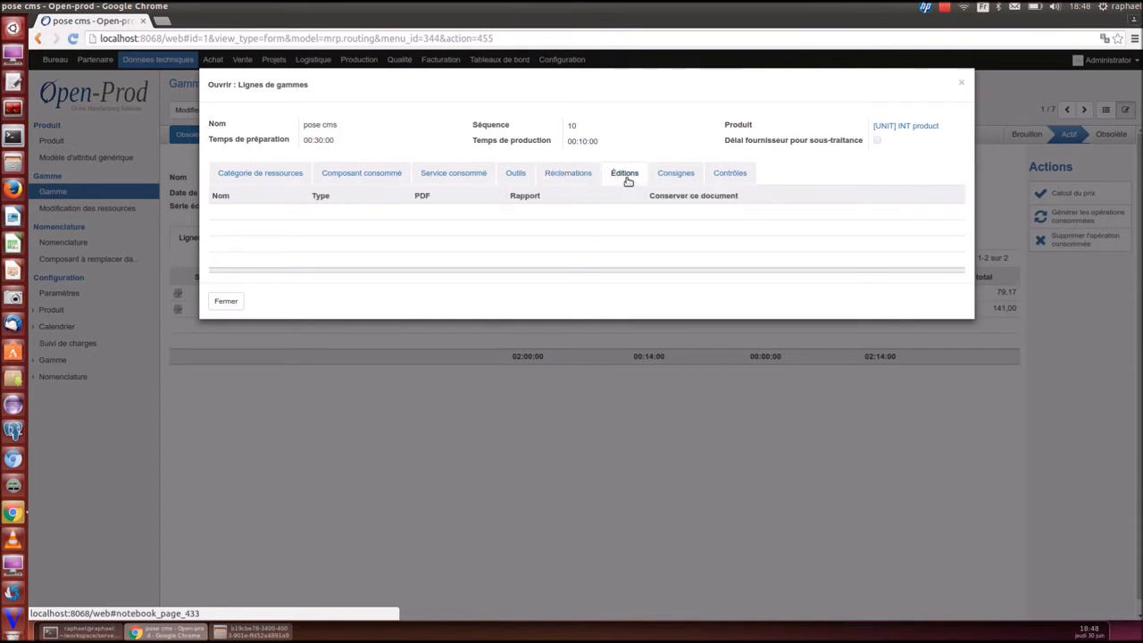
pyautogui.click(677, 174)
pyautogui.click(735, 175)
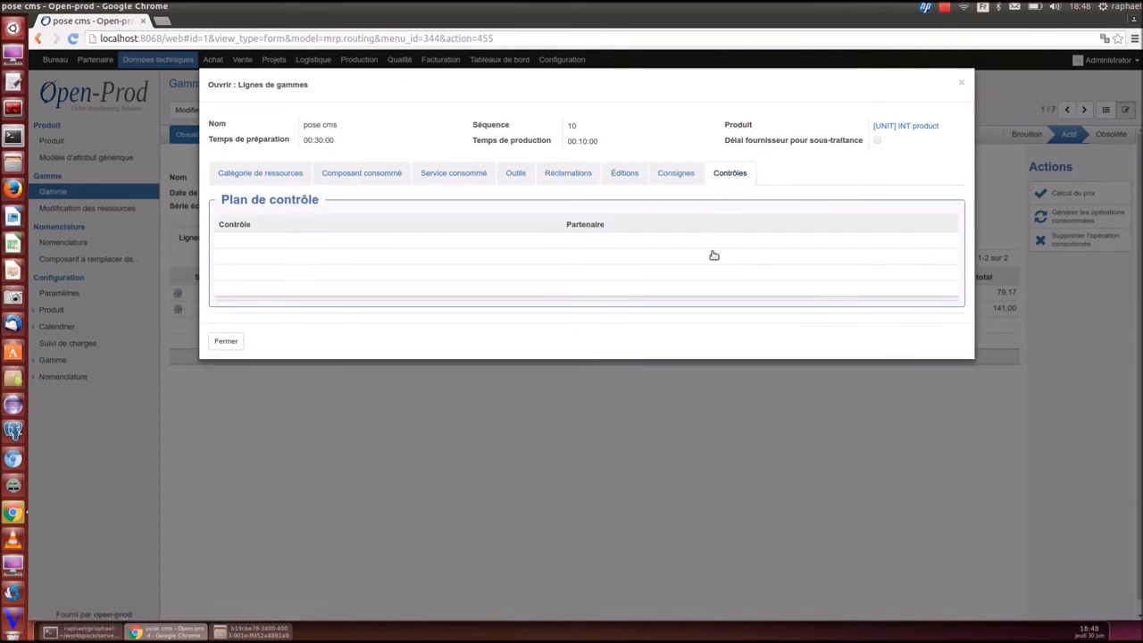
pyautogui.click(961, 83)
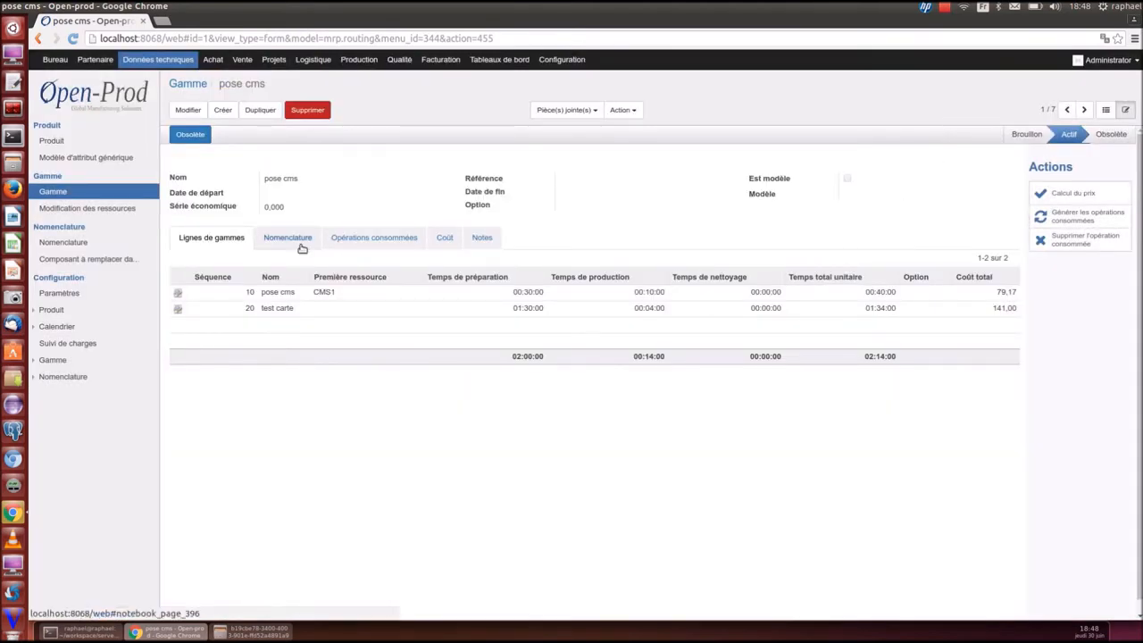
pyautogui.click(441, 241)
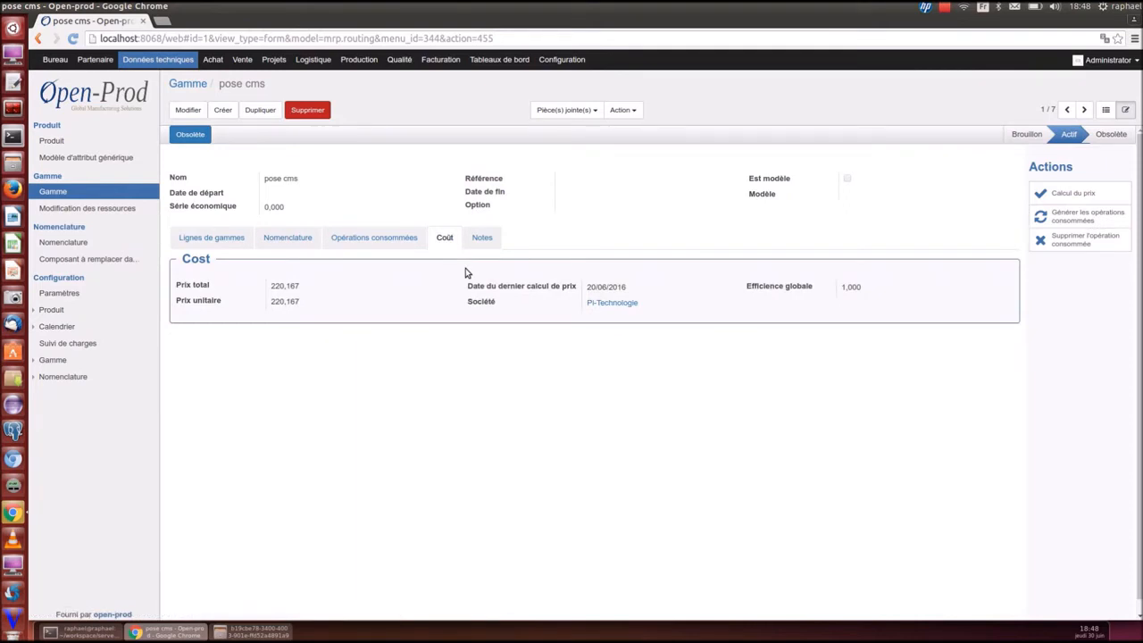
# Start a new sale order for customer SURCOUF
pyautogui.click(243, 60)
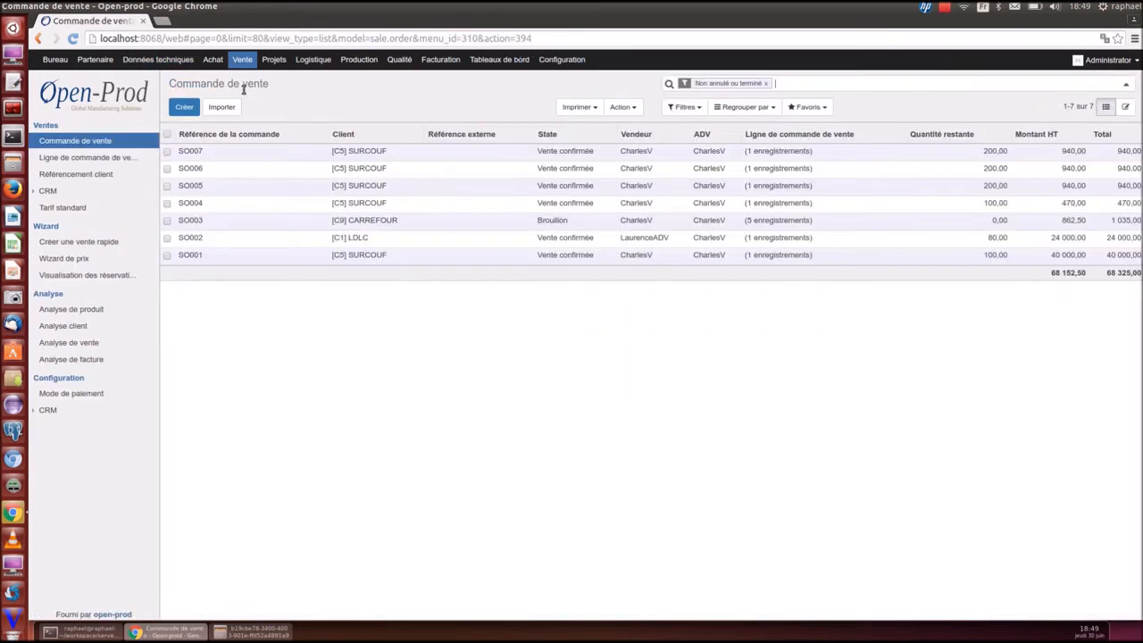
pyautogui.click(184, 108)
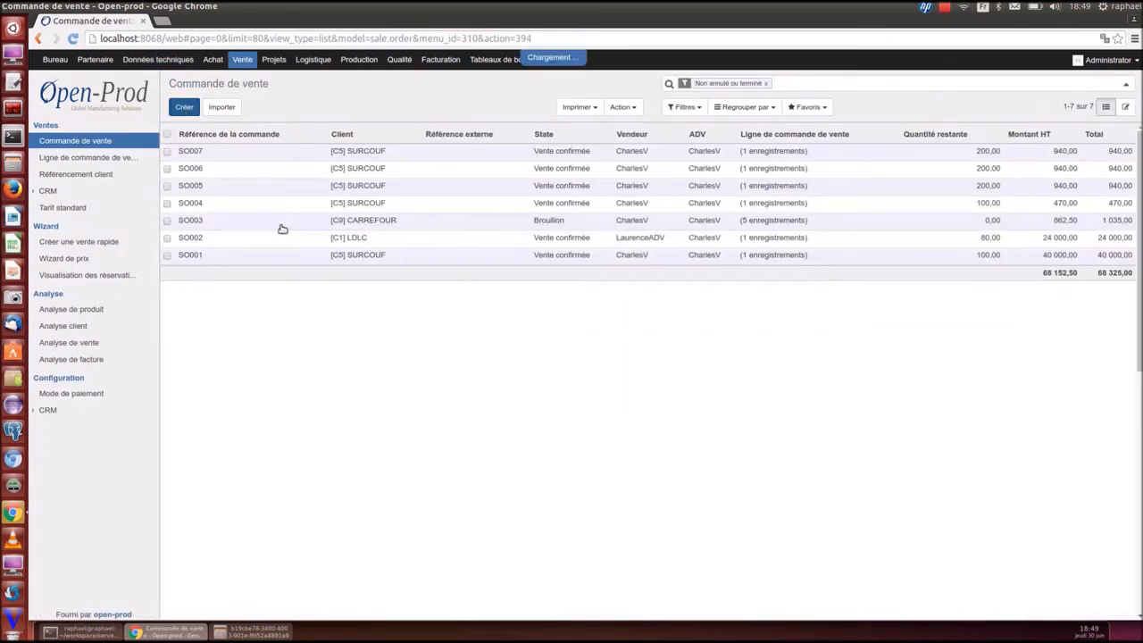
pyautogui.write('surcouf')
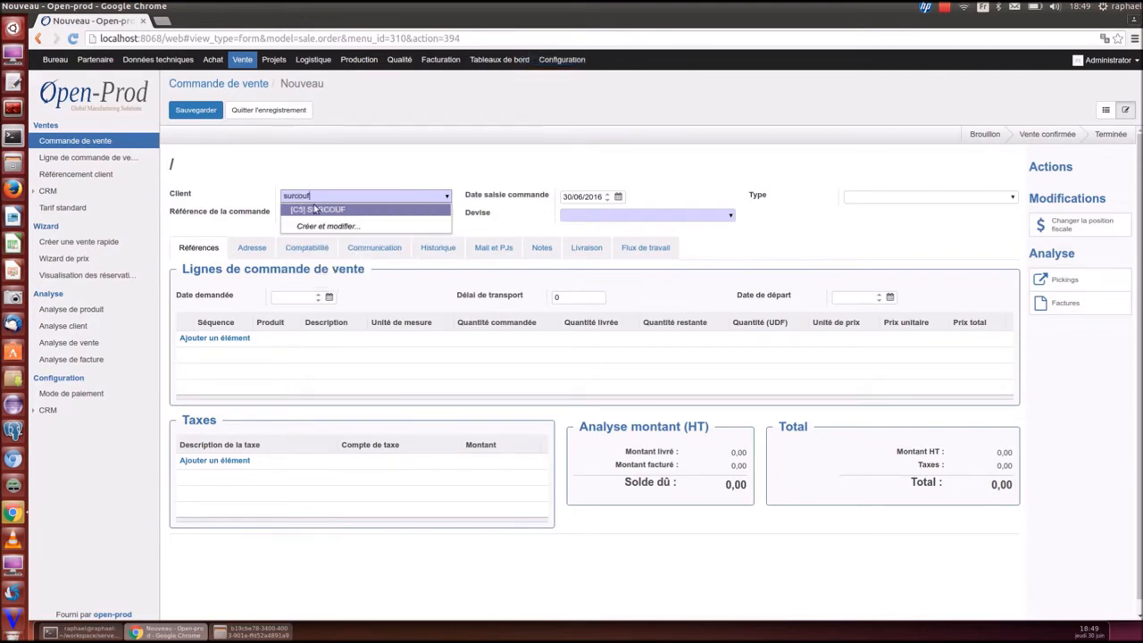
pyautogui.click(314, 208)
# Add an order line for 100 amplie GSB
pyautogui.click(215, 337)
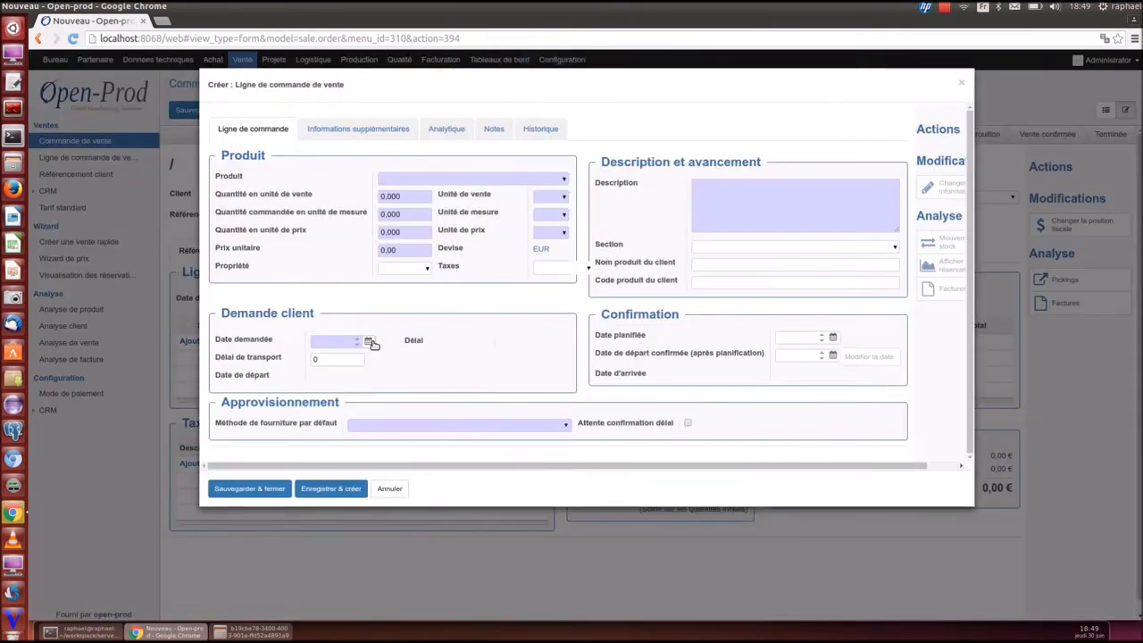
pyautogui.click(421, 178)
pyautogui.write('gsb')
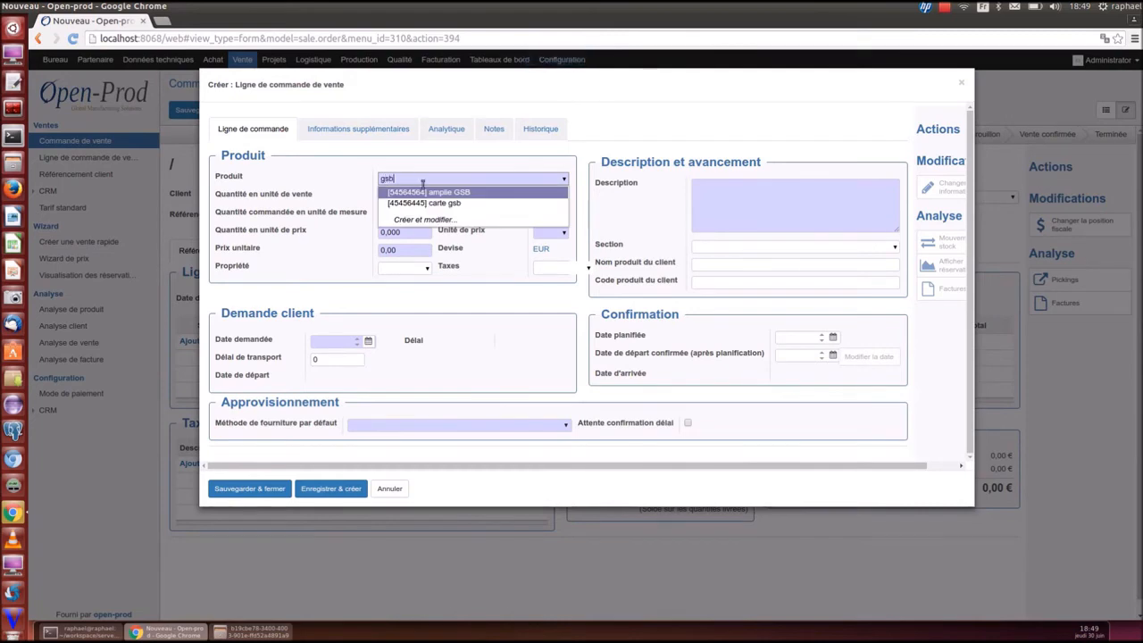
pyautogui.click(435, 191)
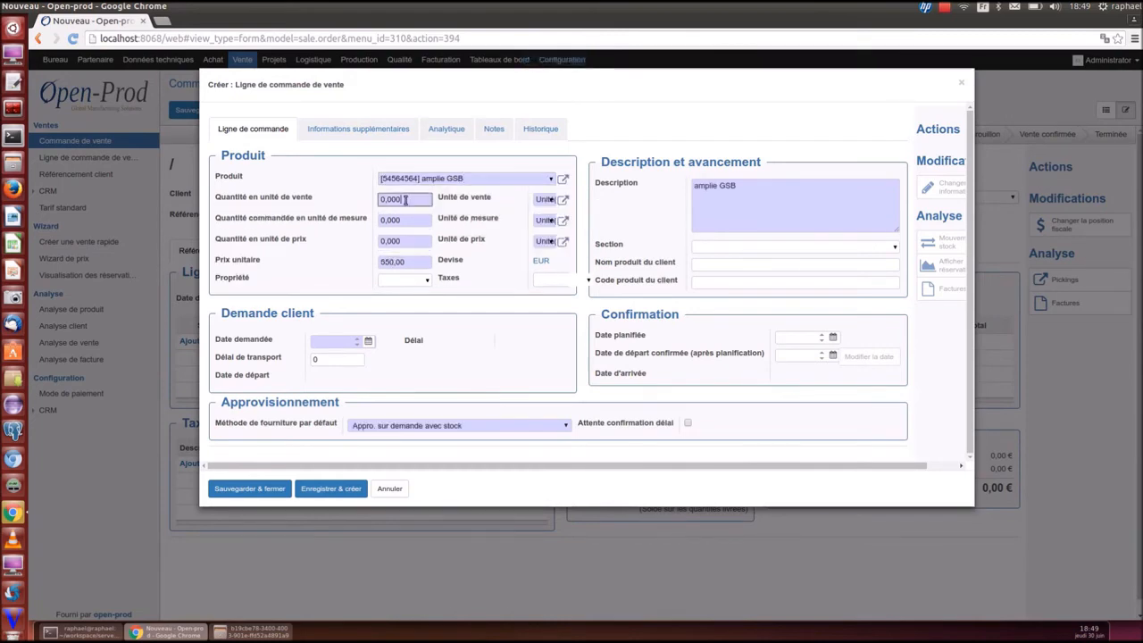
pyautogui.press('Tab')
pyautogui.write('100')
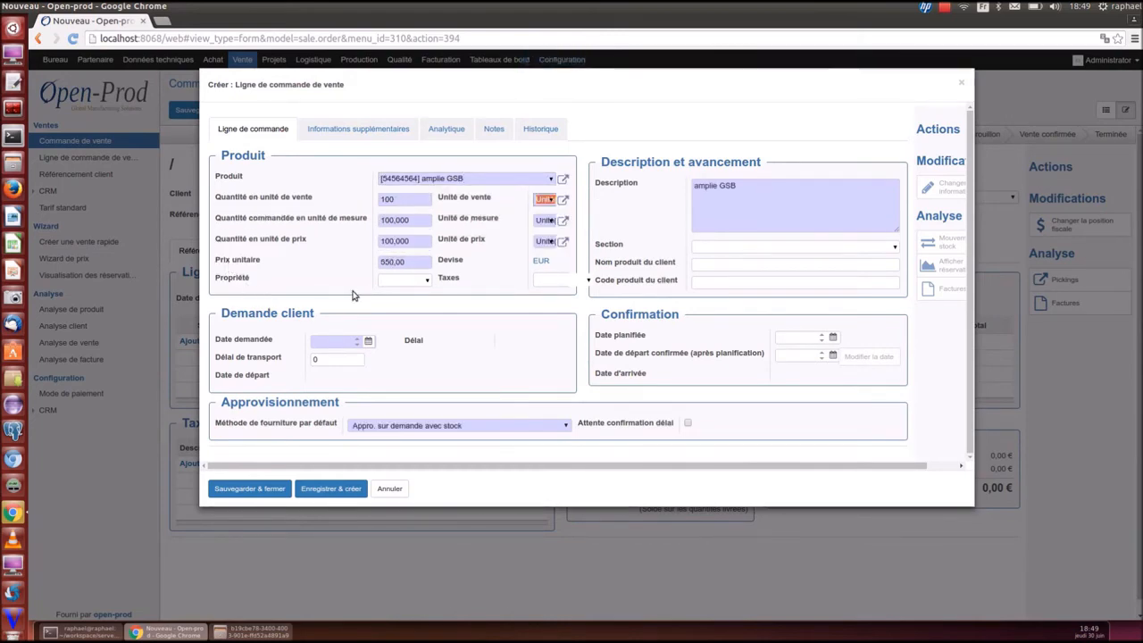
# Give the line requested date 13/09/2016 and affair AF0001, then save it
pyautogui.click(368, 340)
pyautogui.click(502, 371)
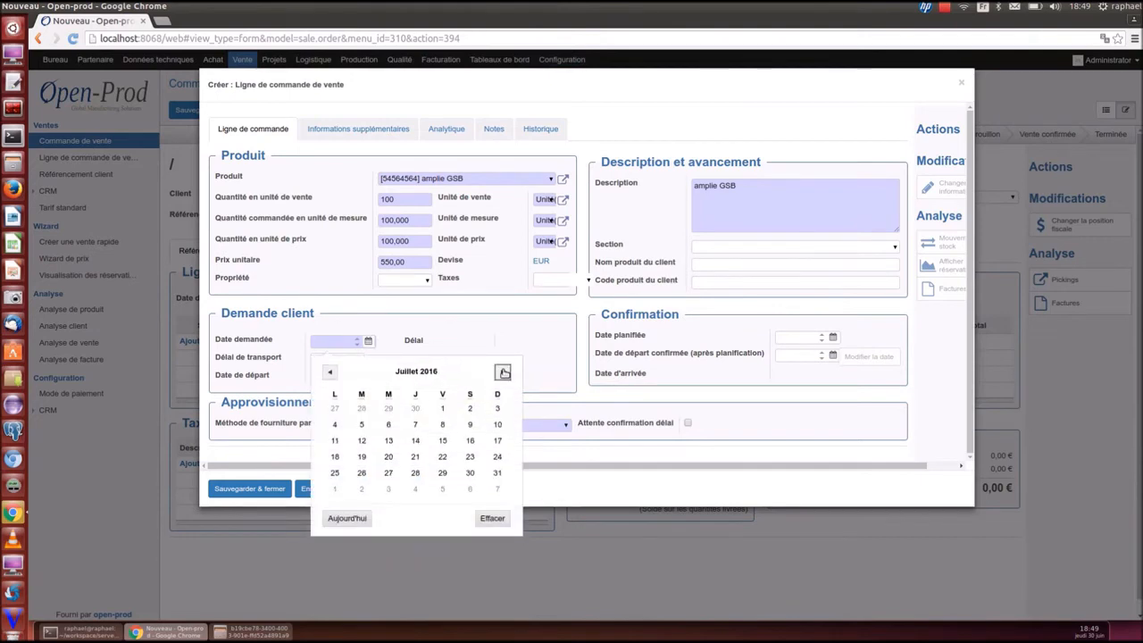
pyautogui.click(502, 371)
pyautogui.click(502, 372)
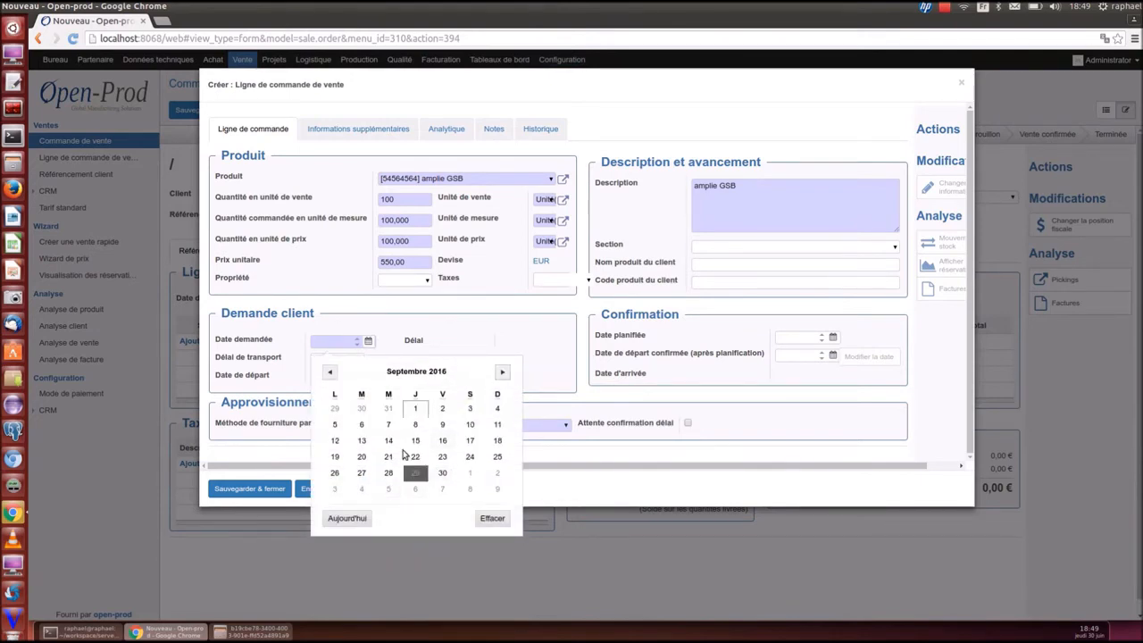
pyautogui.click(362, 441)
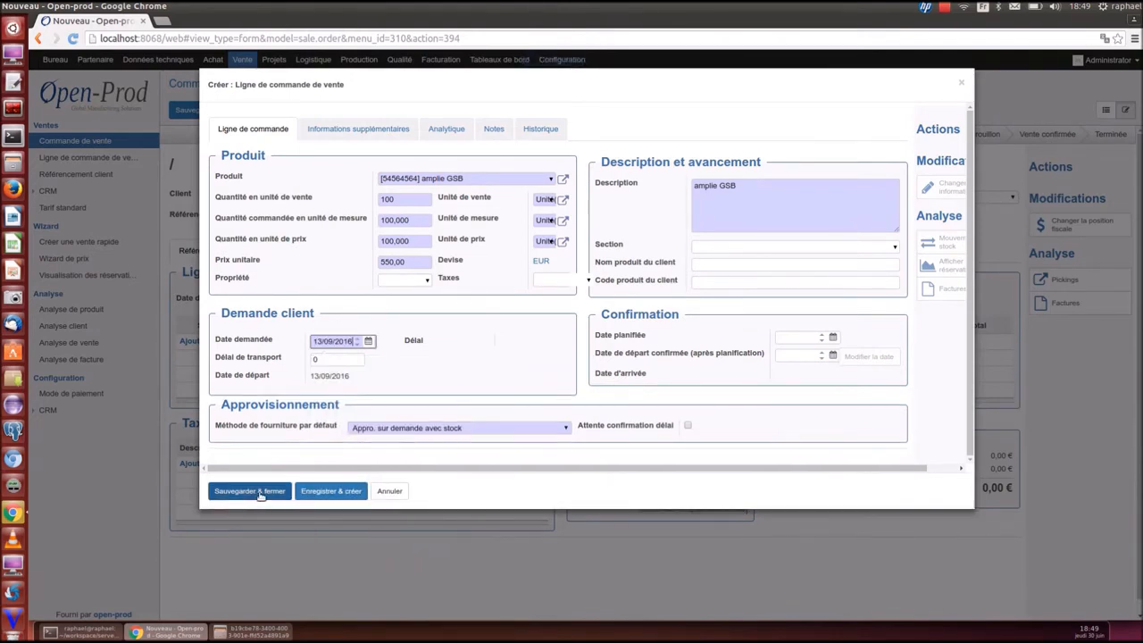
pyautogui.click(339, 129)
pyautogui.click(533, 197)
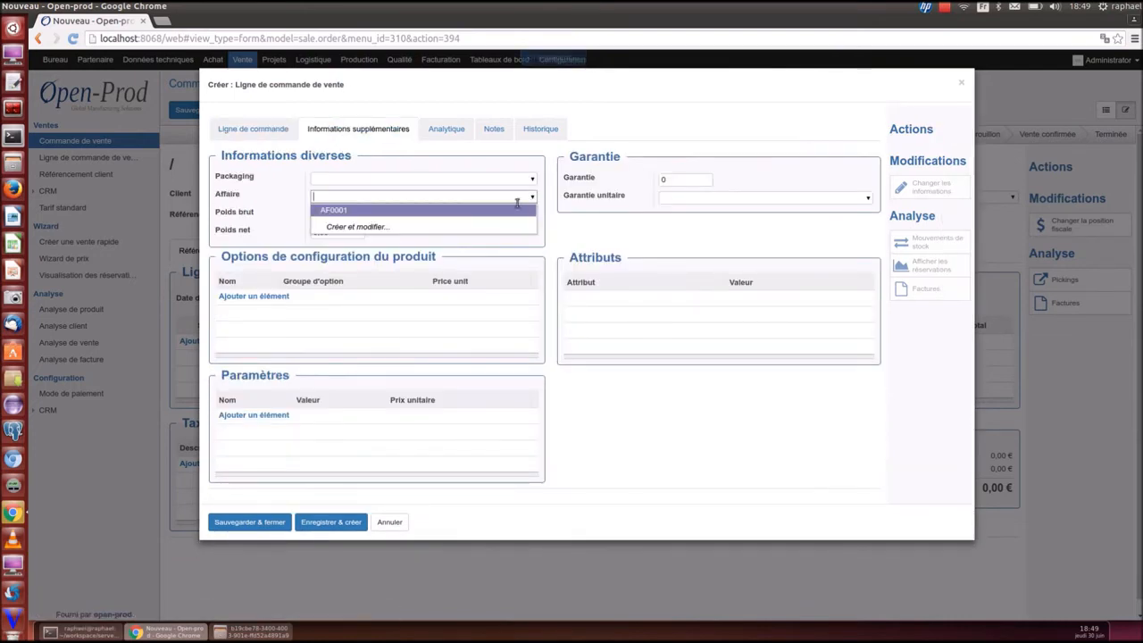
pyautogui.click(439, 215)
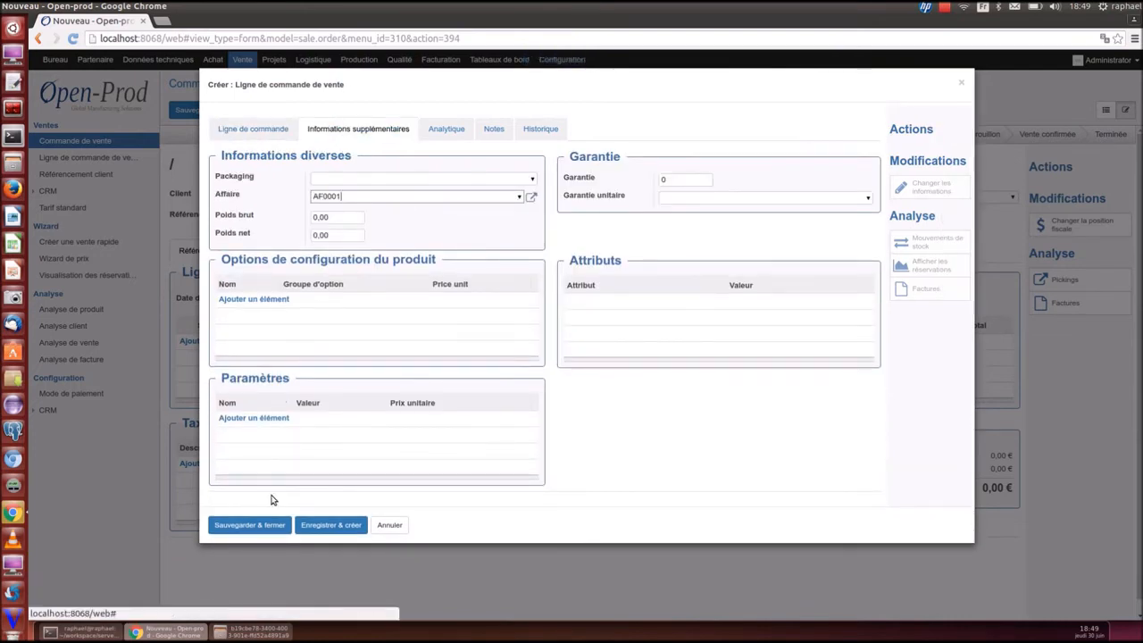
pyautogui.click(268, 525)
# Save order SO008, mark the line awaiting delay confirmation, and set the order awaiting planning
pyautogui.click(196, 110)
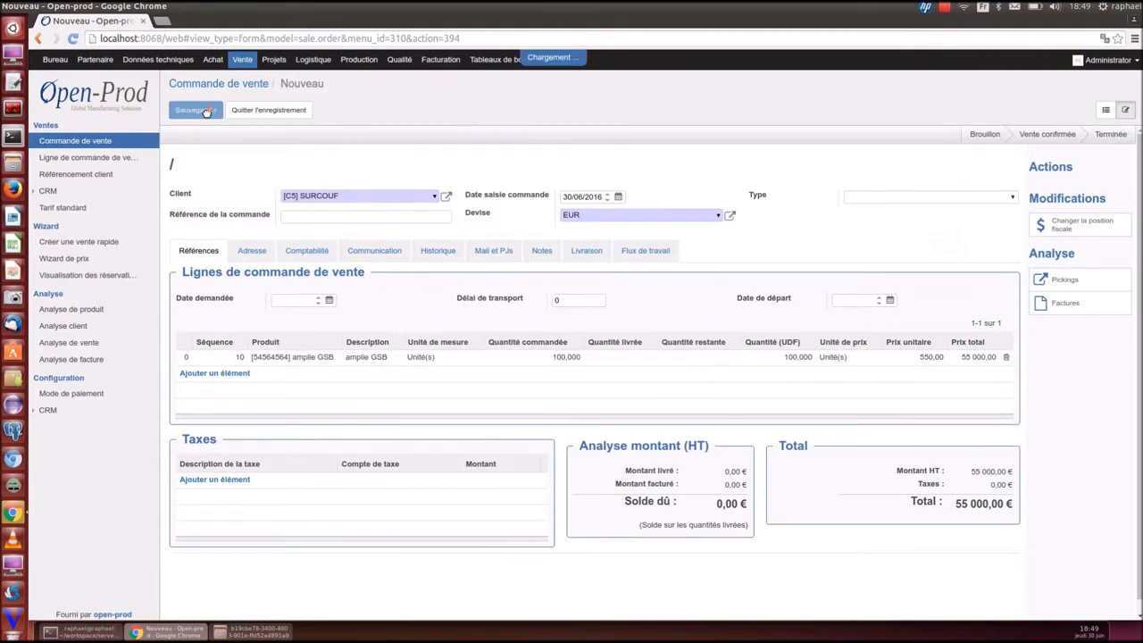
pyautogui.click(281, 357)
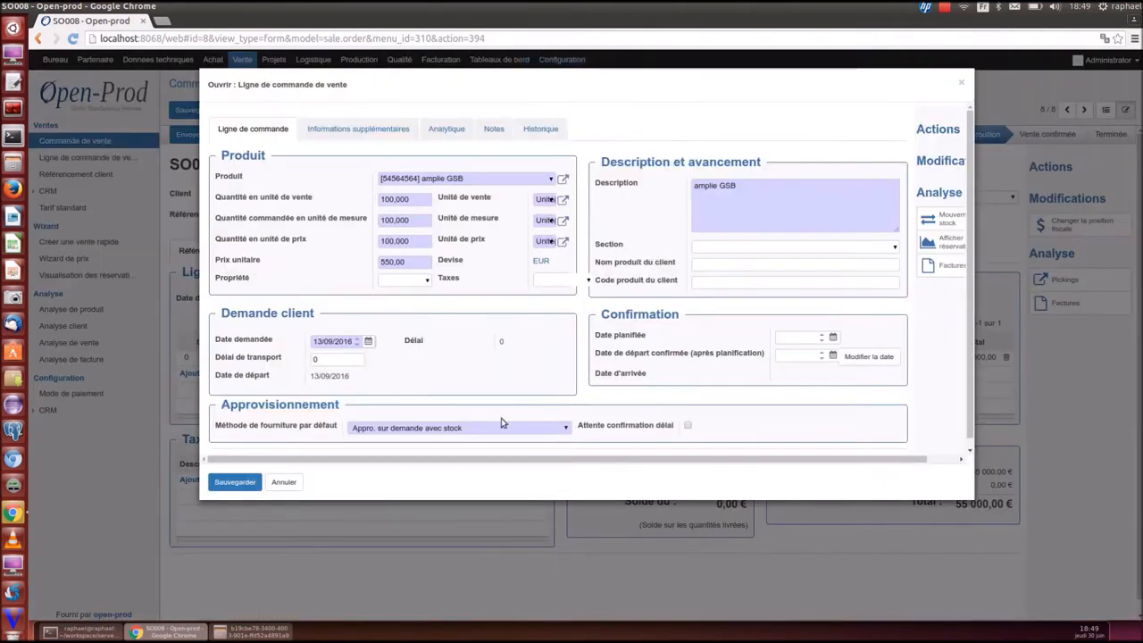
pyautogui.click(688, 427)
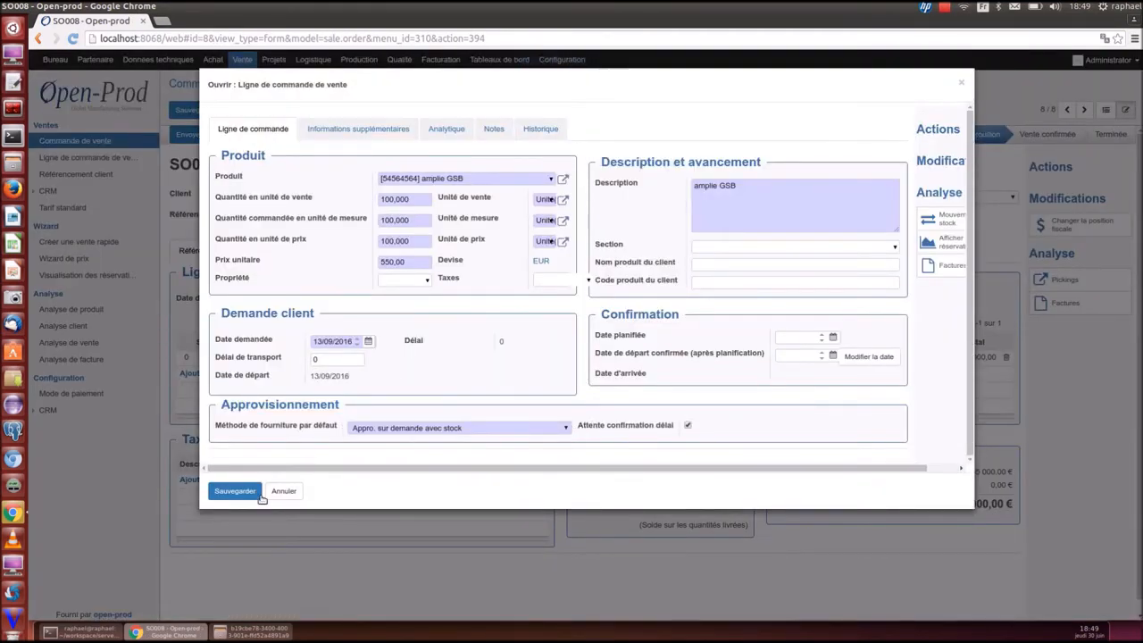
pyautogui.click(235, 492)
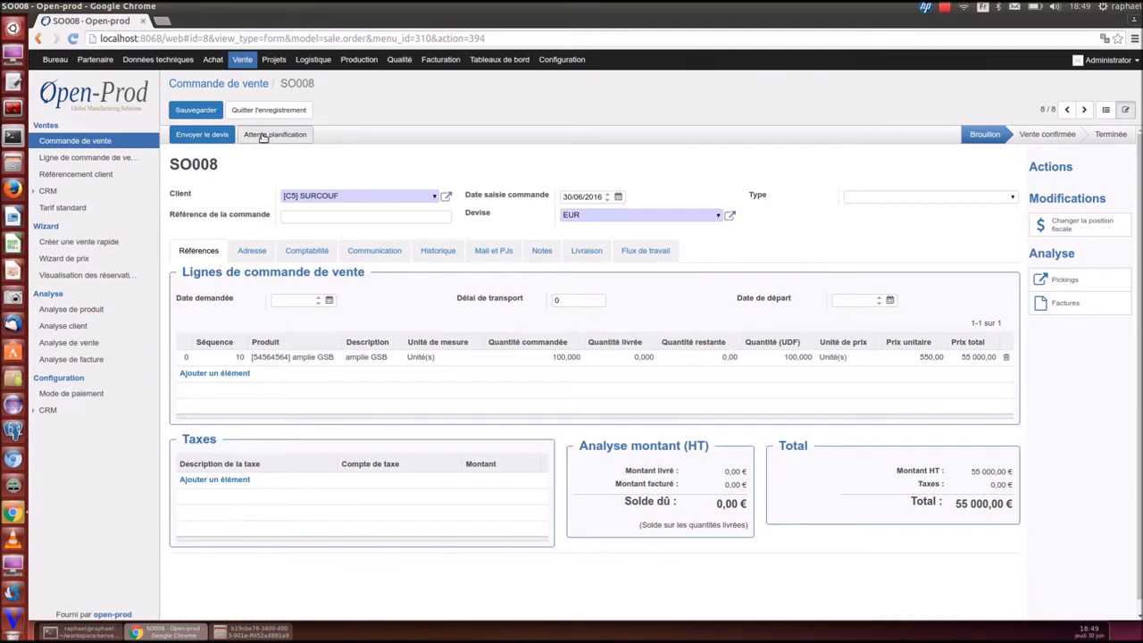
pyautogui.click(264, 136)
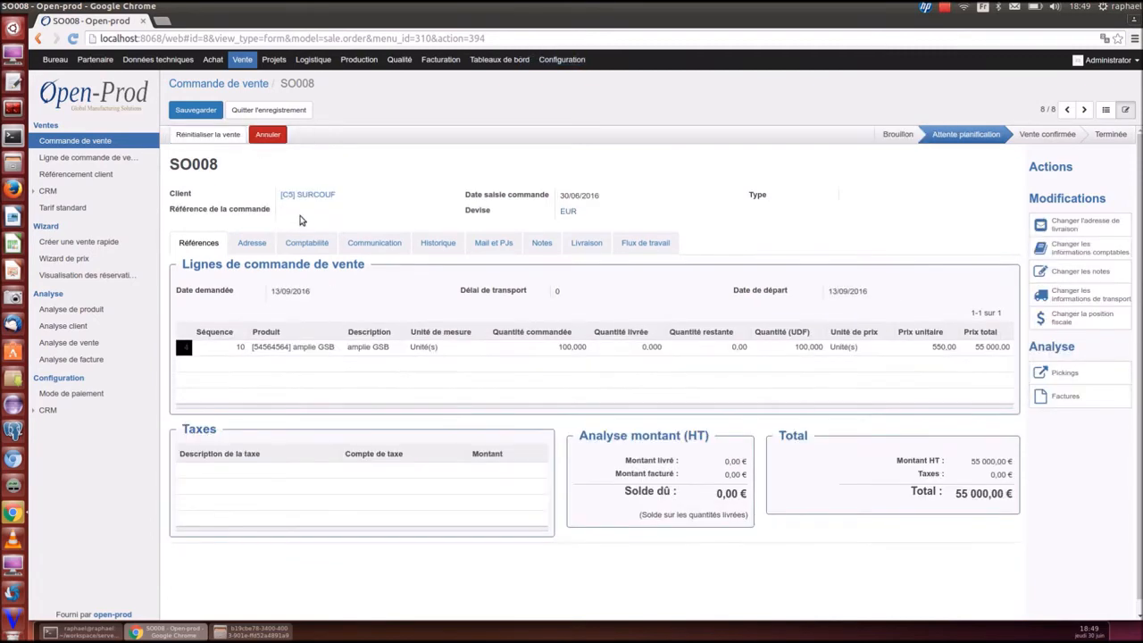
pyautogui.click(358, 60)
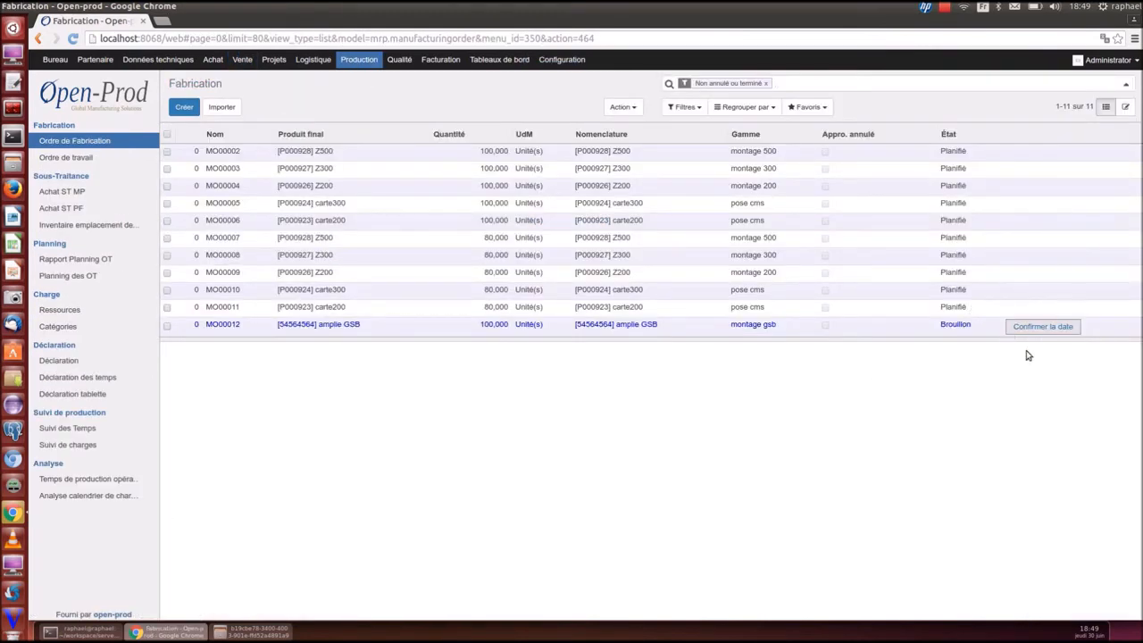
# Schedule MO00012 as late as possible with sub-level supply, ending 13/09/2016 from 02/09/2016
pyautogui.click(944, 329)
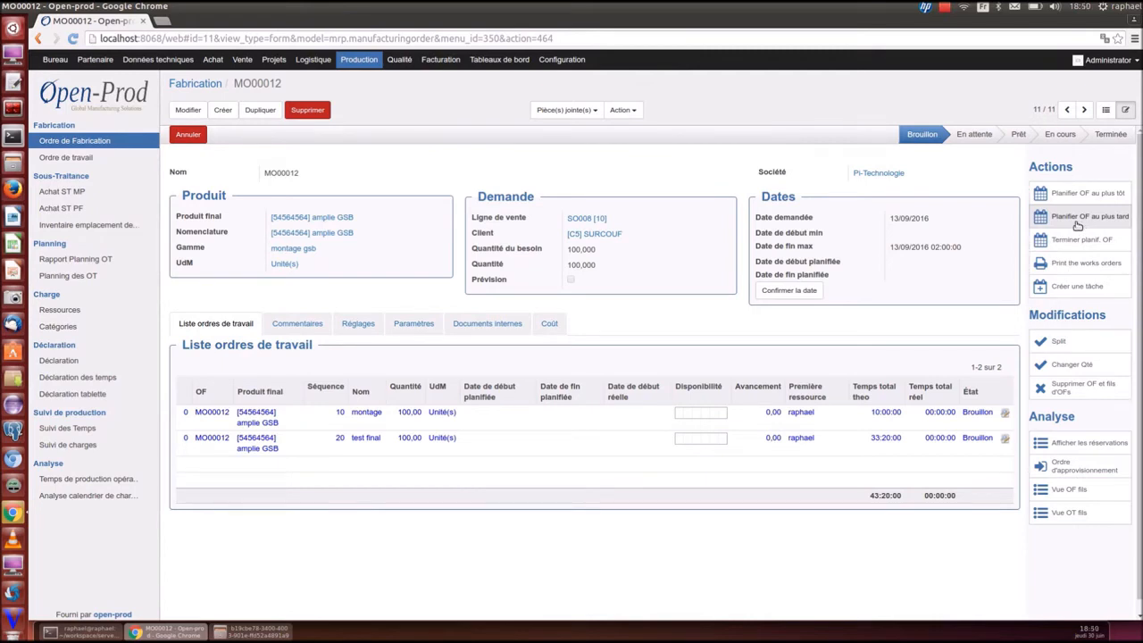
pyautogui.click(1083, 193)
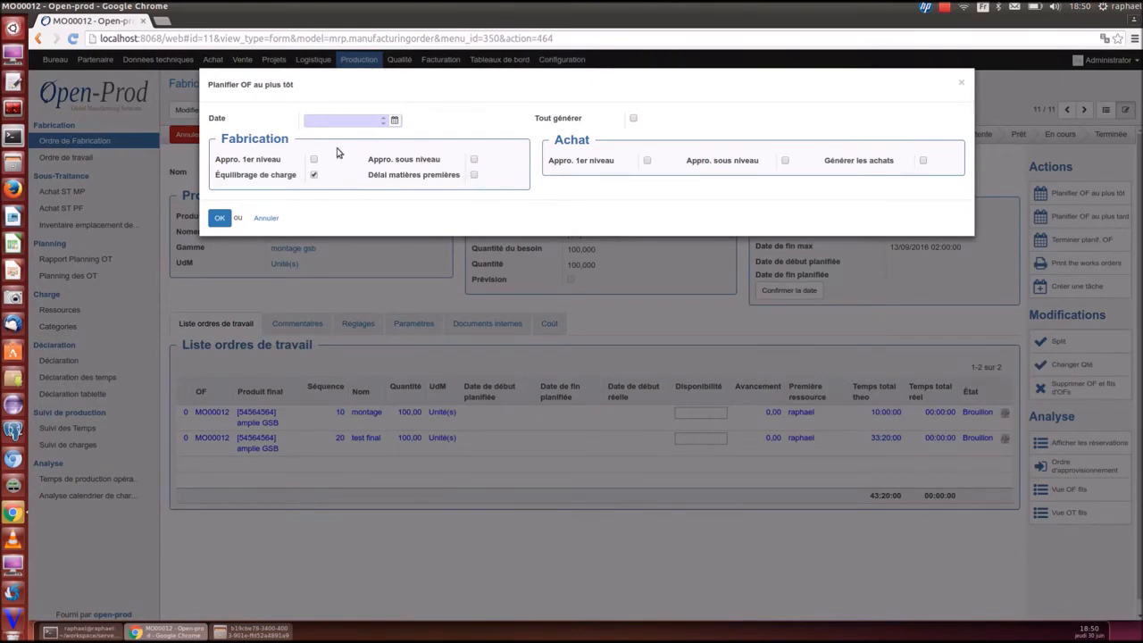
pyautogui.click(962, 82)
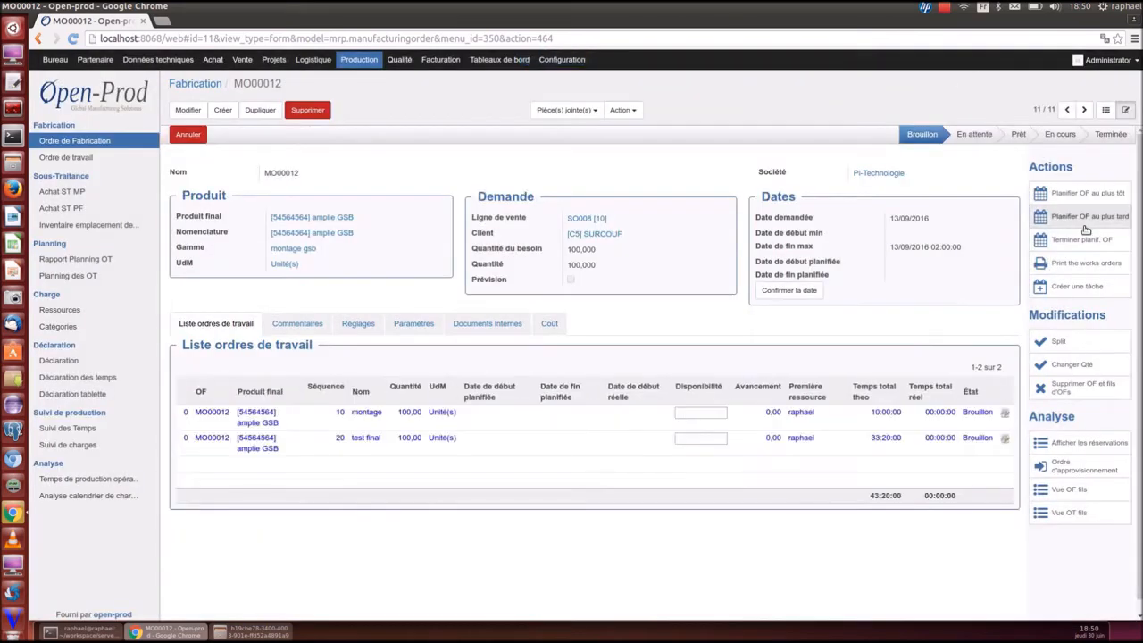
pyautogui.click(1085, 218)
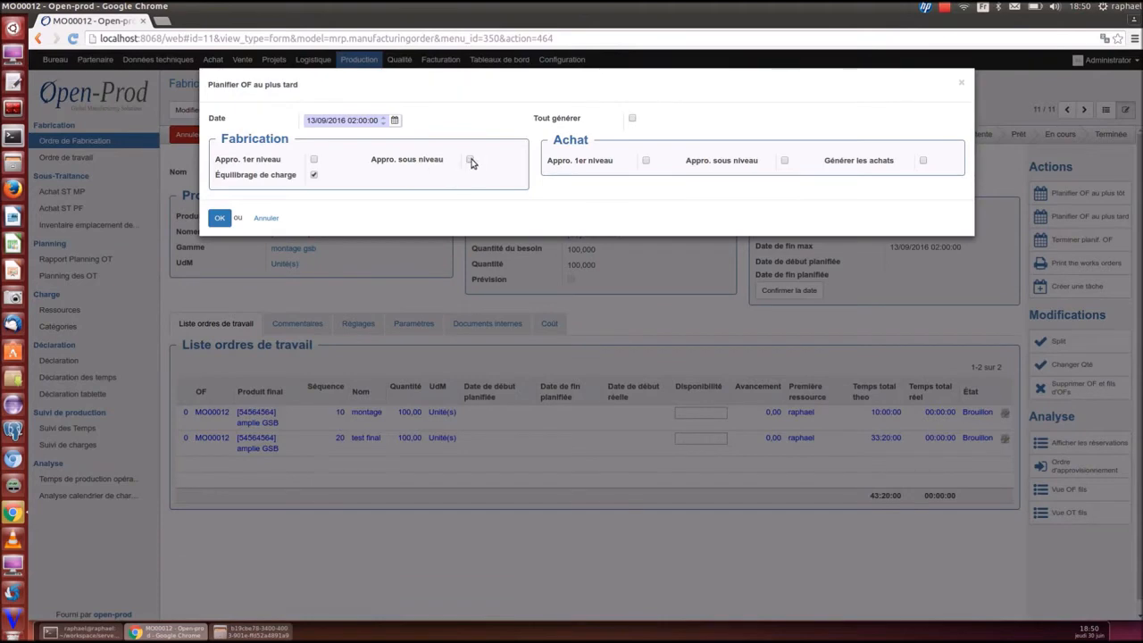
pyautogui.click(471, 160)
pyautogui.click(224, 222)
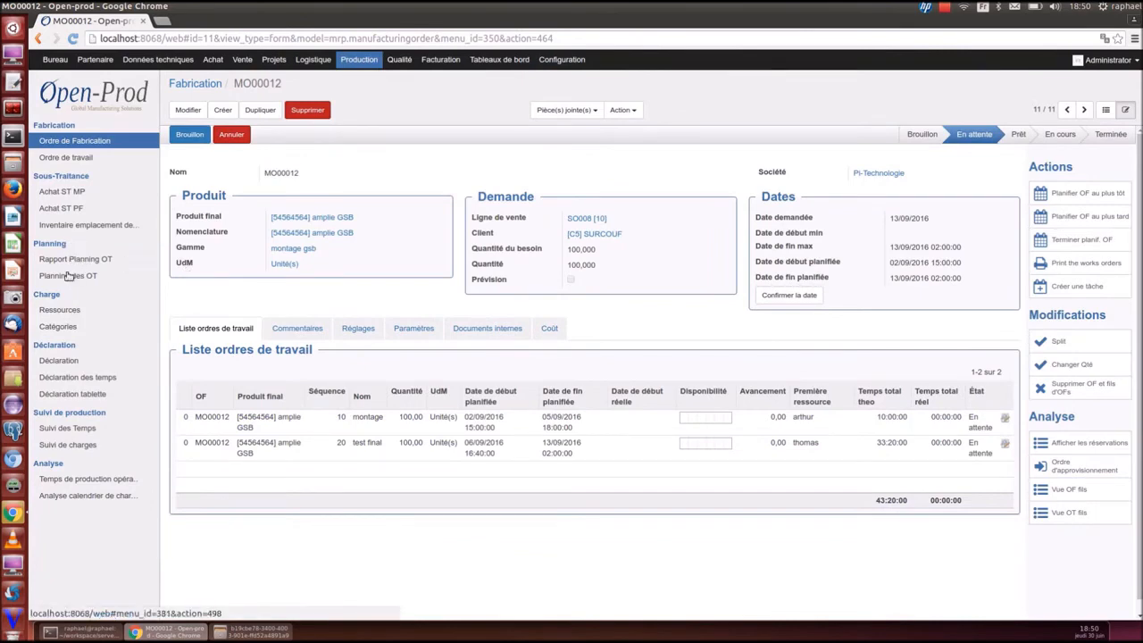
pyautogui.click(70, 276)
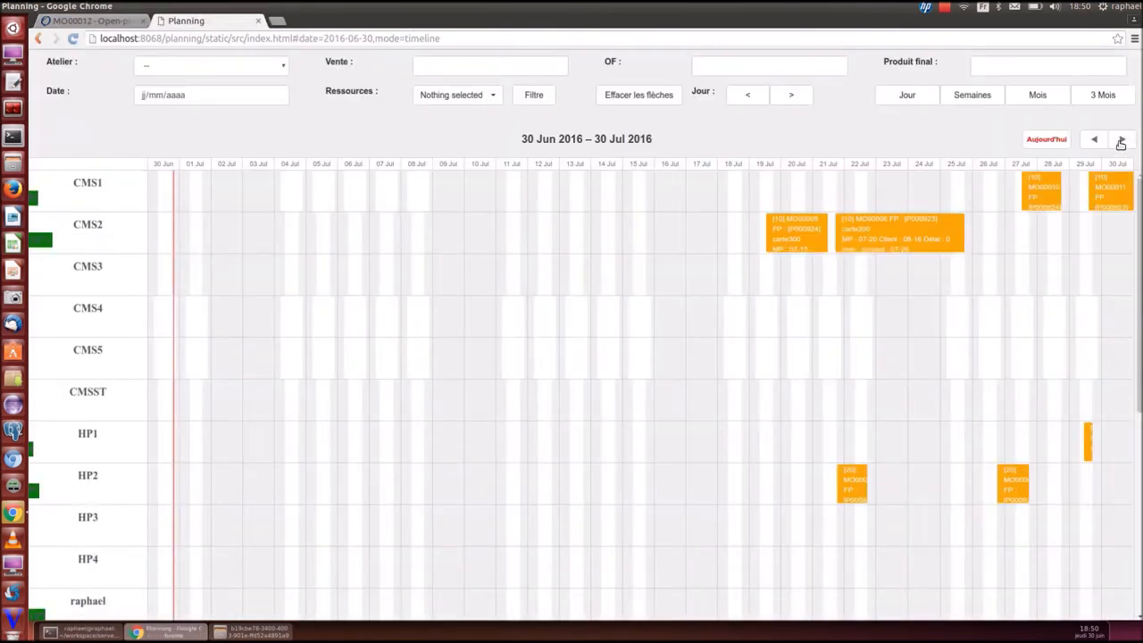
# Show all tasks linked to the test final block on the late-August timeline, then return to MO00012
pyautogui.click(1121, 140)
pyautogui.click(792, 94)
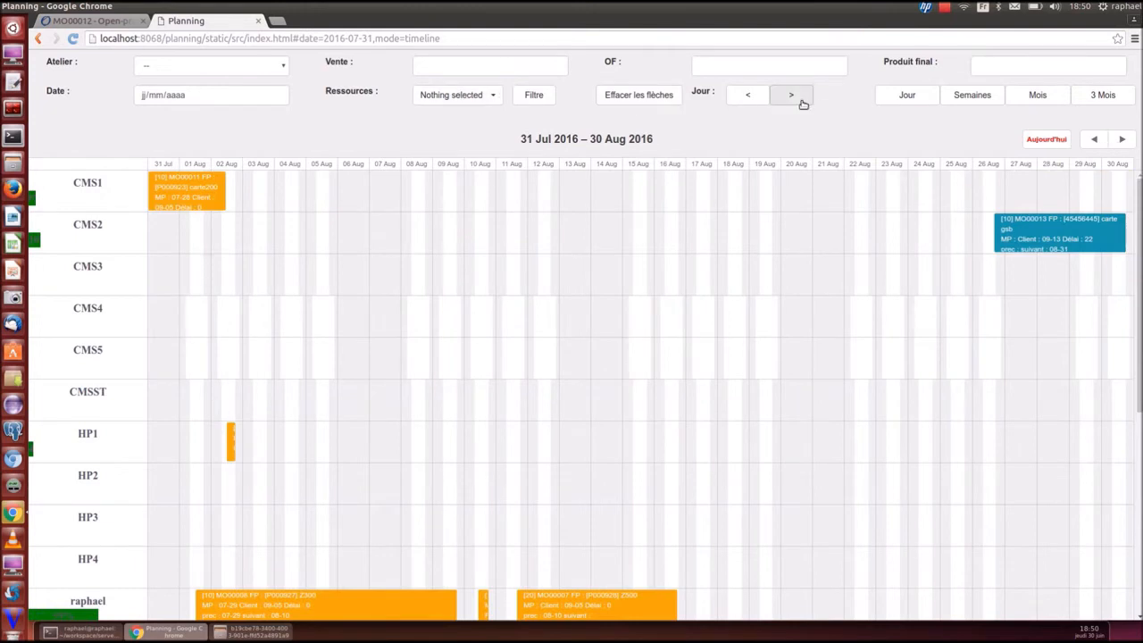
pyautogui.click(748, 95)
pyautogui.scroll(-5, 604, 299)
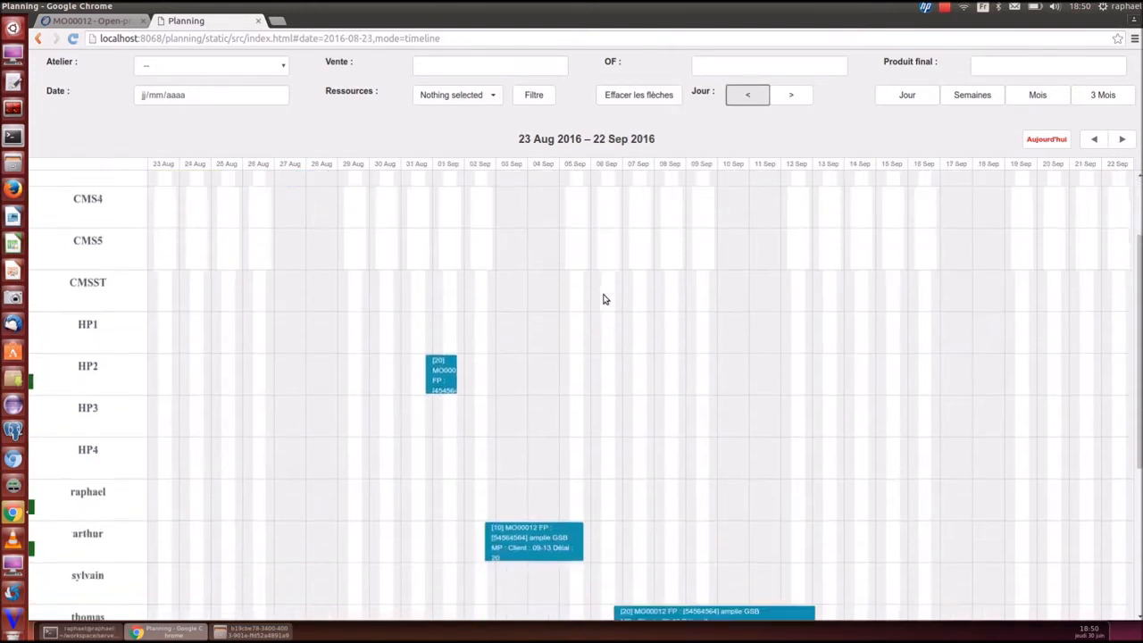
pyautogui.rightClick(665, 362)
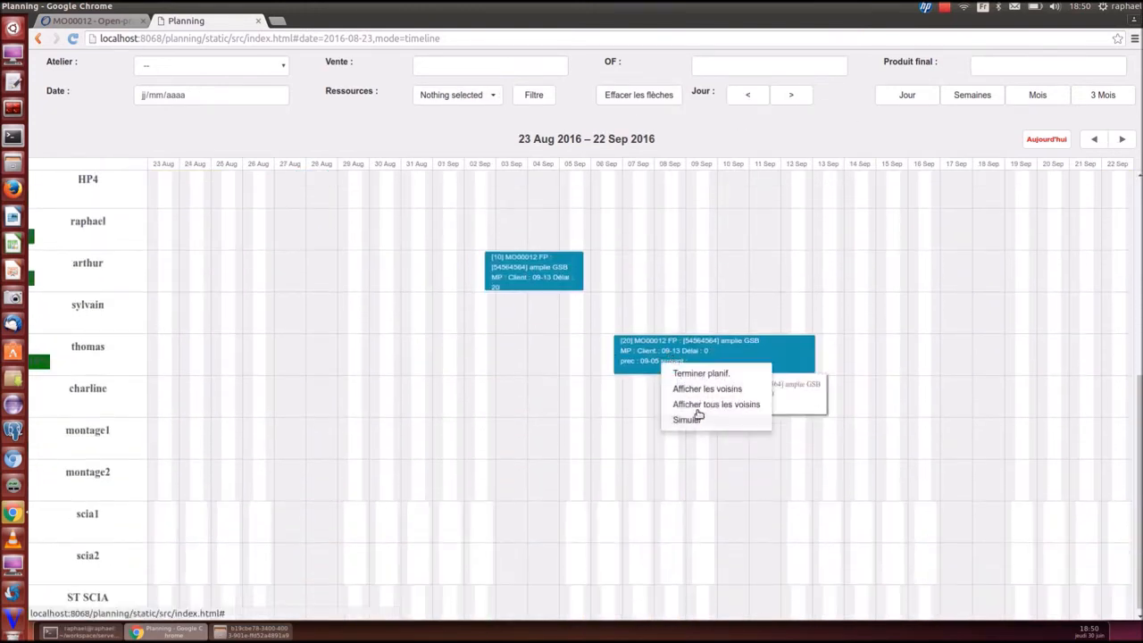
pyautogui.click(706, 404)
pyautogui.scroll(3, 615, 385)
pyautogui.scroll(5, 613, 399)
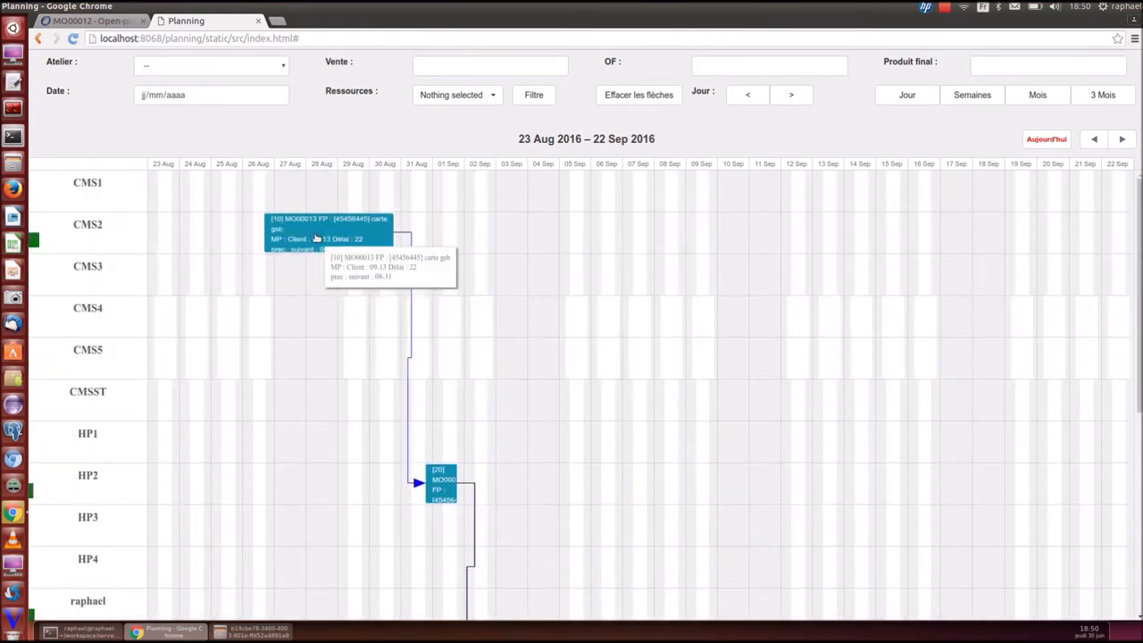
pyautogui.click(119, 21)
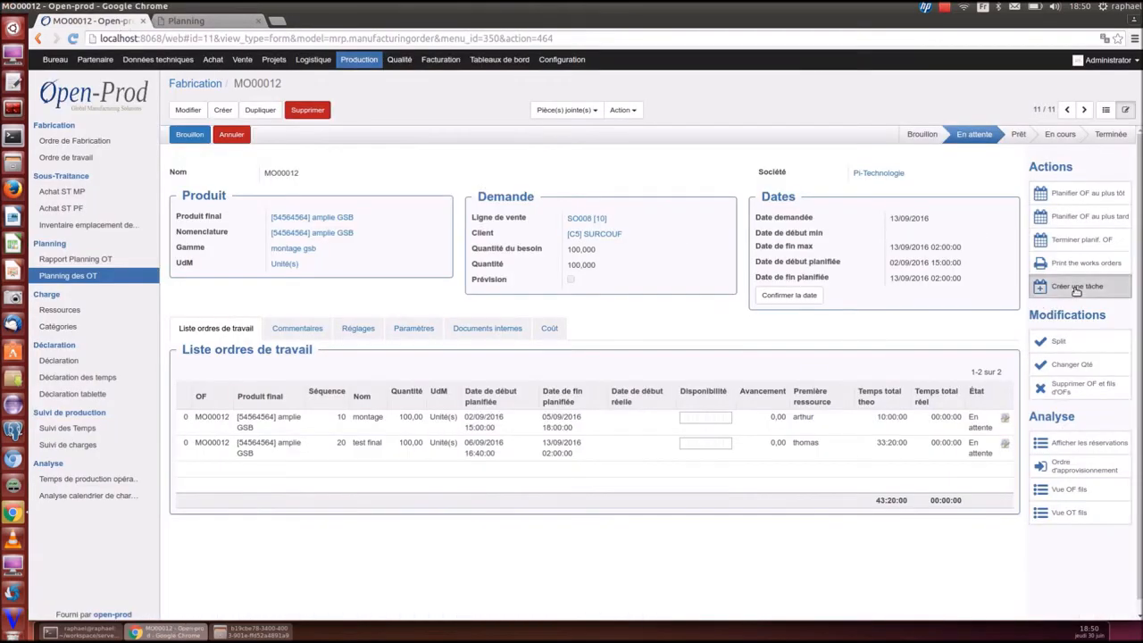
# Create a task for MO00012 with conception as its parent task
pyautogui.click(1067, 287)
pyautogui.click(952, 145)
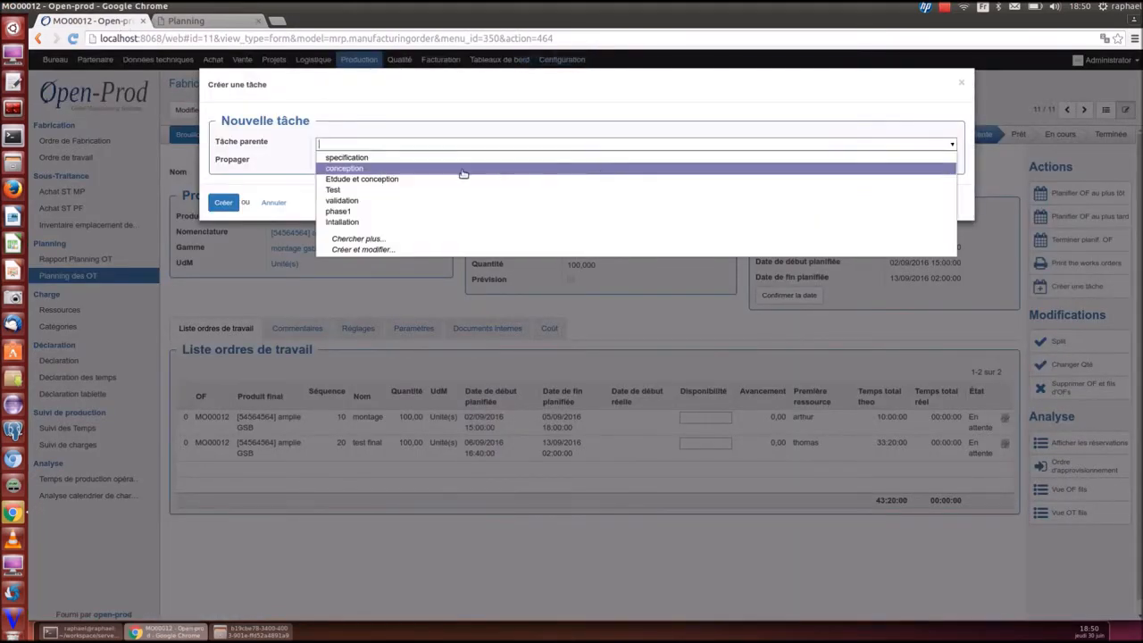
pyautogui.click(338, 169)
pyautogui.click(953, 146)
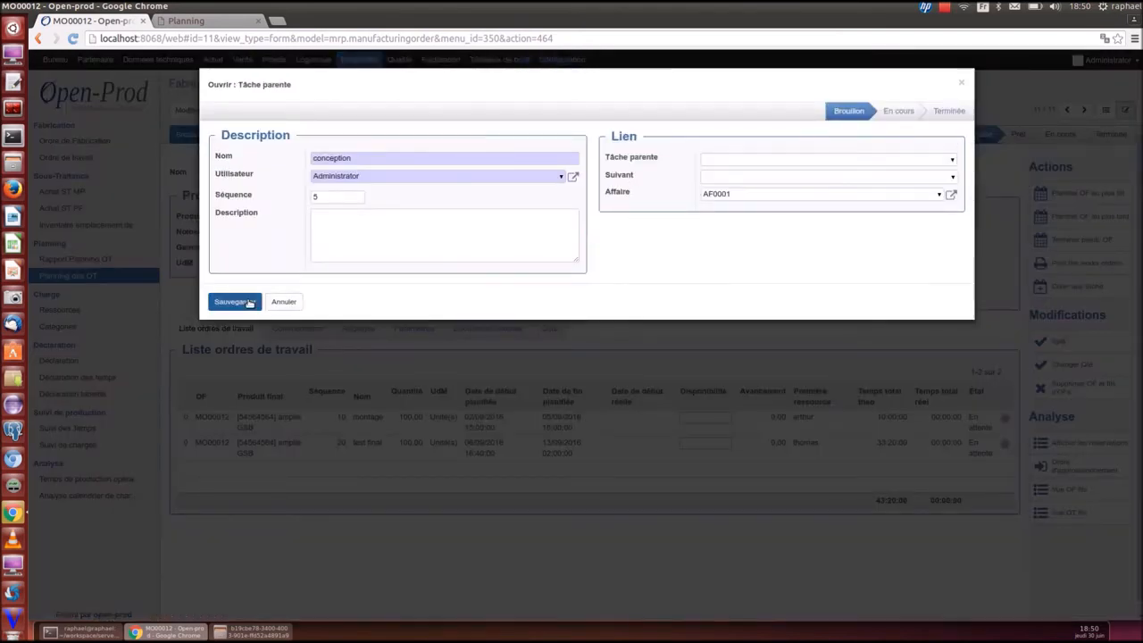
pyautogui.click(234, 302)
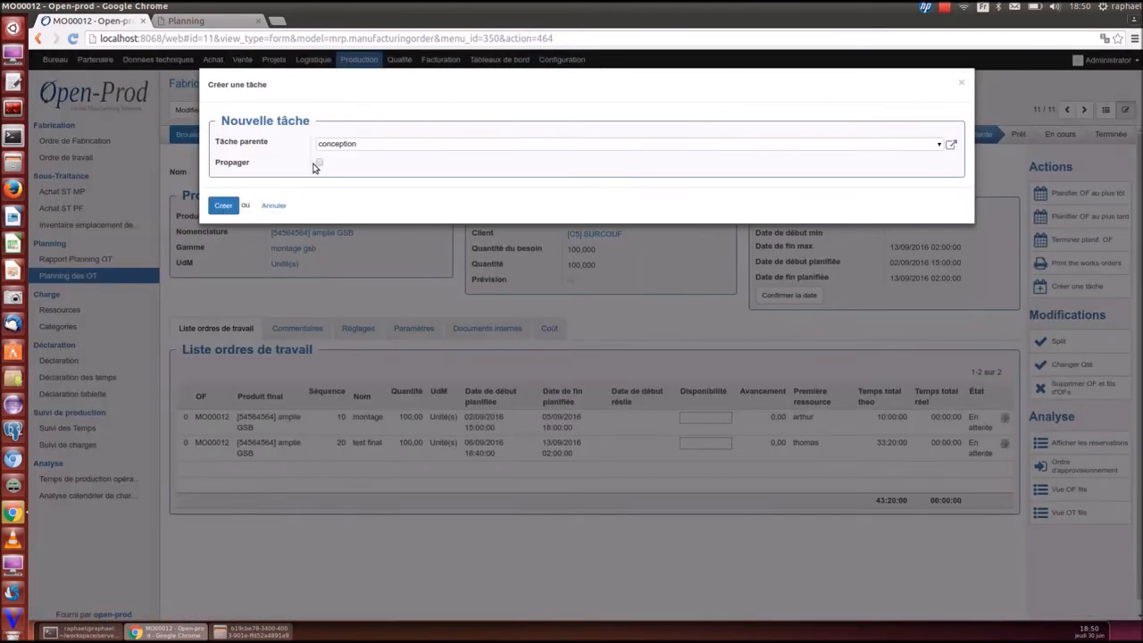
pyautogui.click(222, 209)
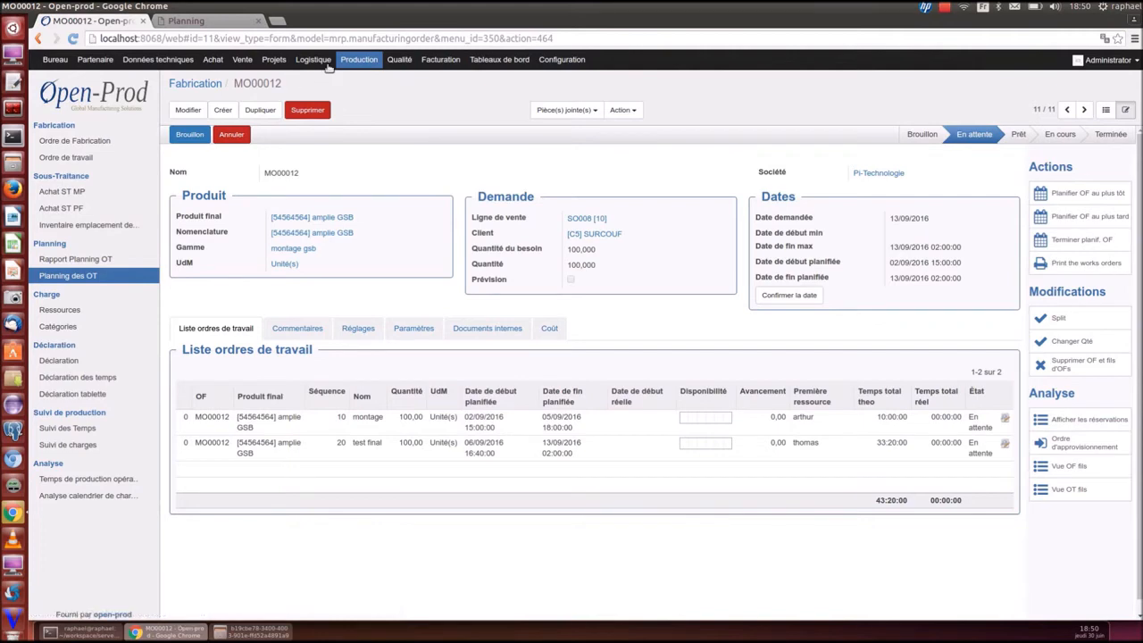
pyautogui.middleClick(275, 60)
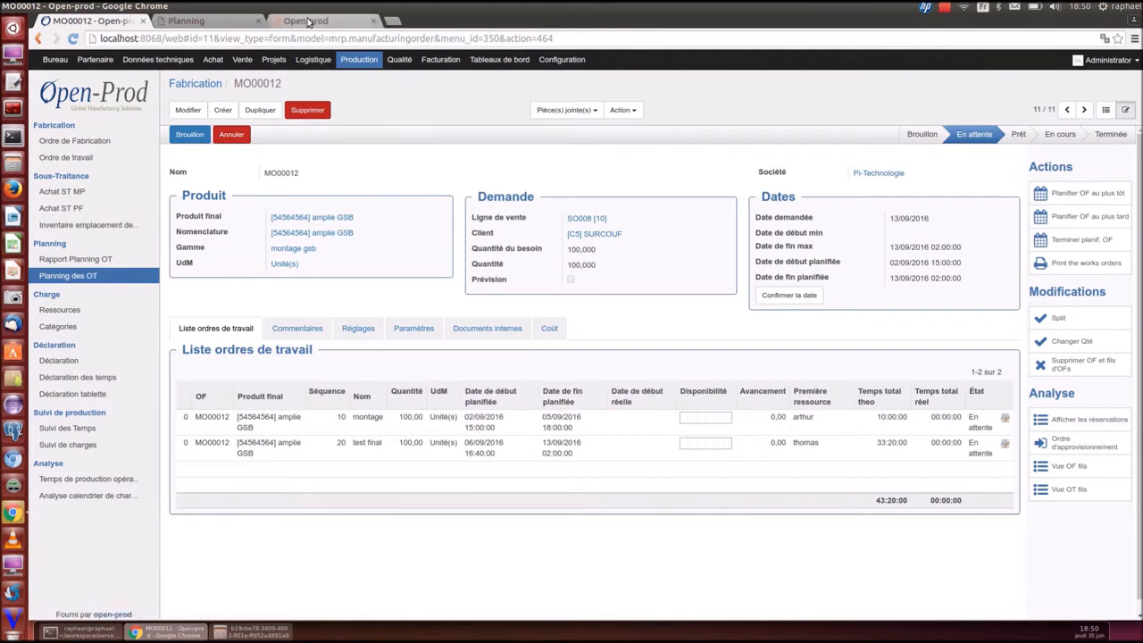
pyautogui.click(308, 21)
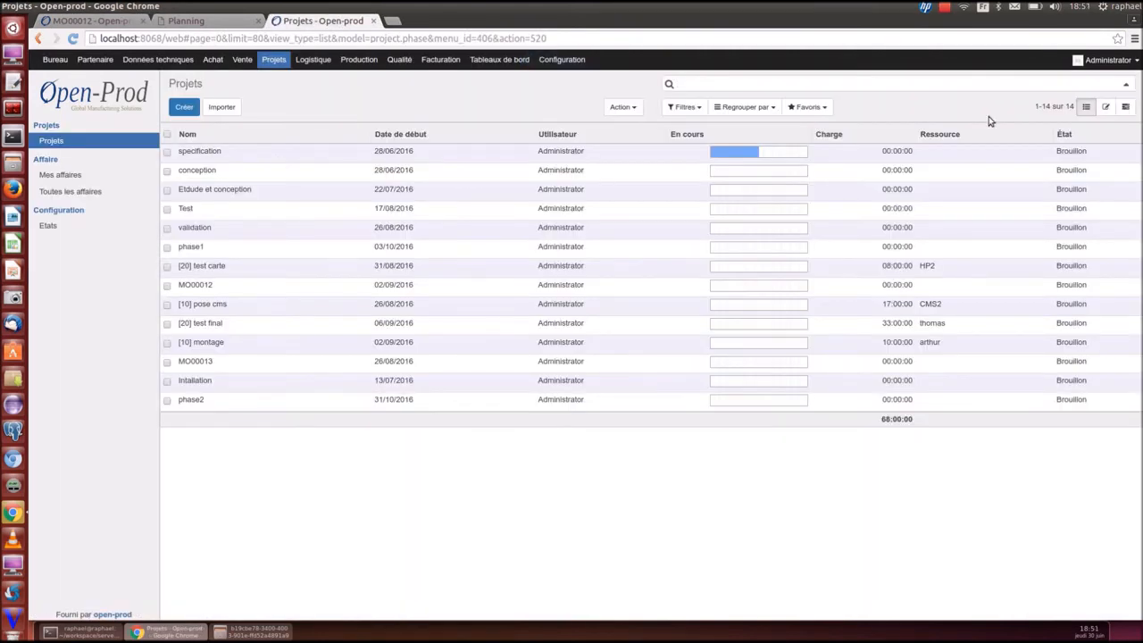
# In the monthly Gantt, move MO00013 above MO00012 and put pose cms and montage first
pyautogui.click(1126, 107)
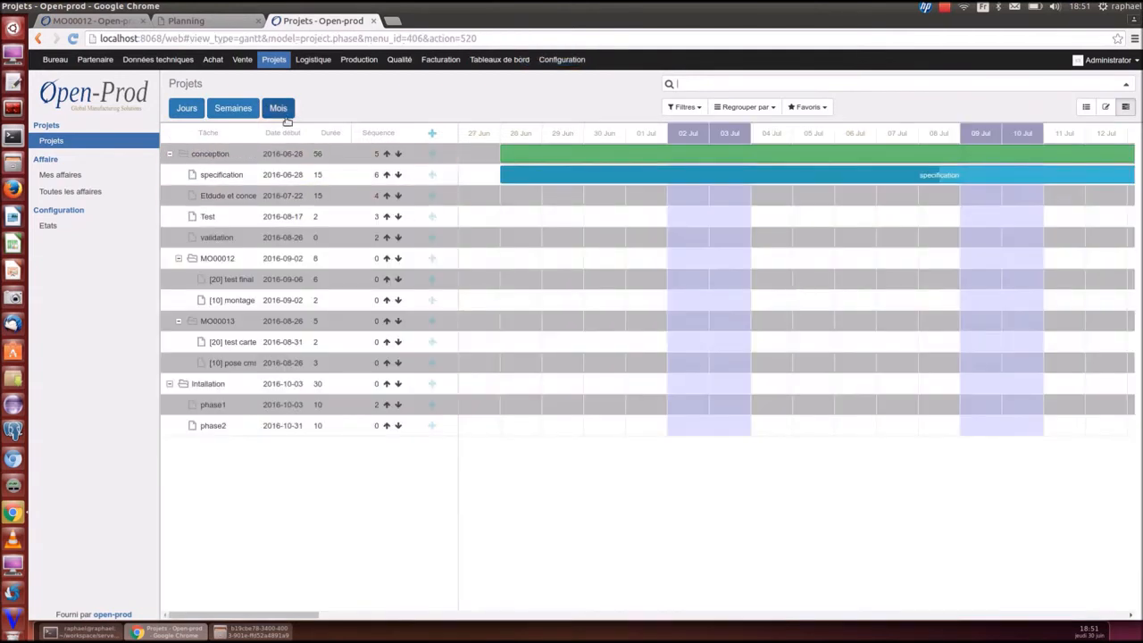
pyautogui.click(279, 108)
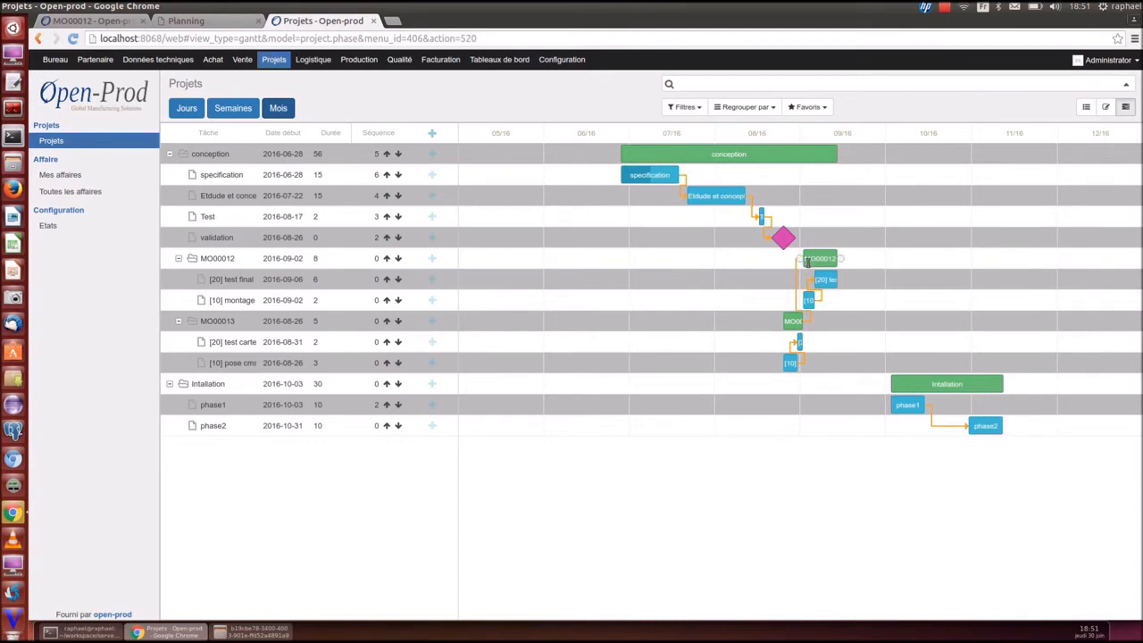
pyautogui.click(386, 321)
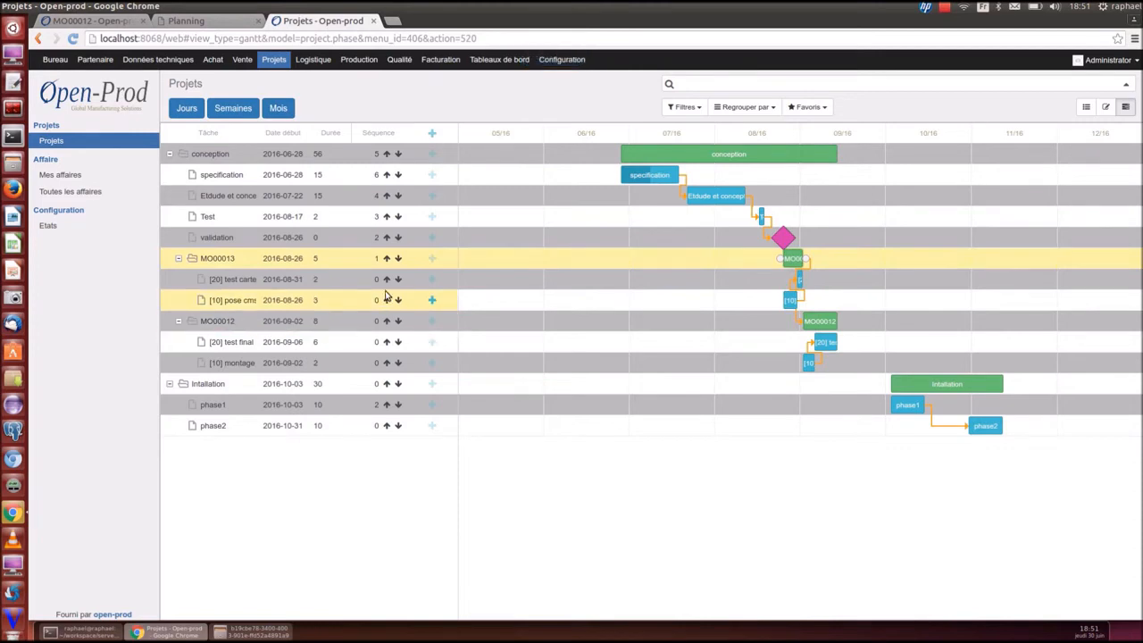
pyautogui.click(386, 300)
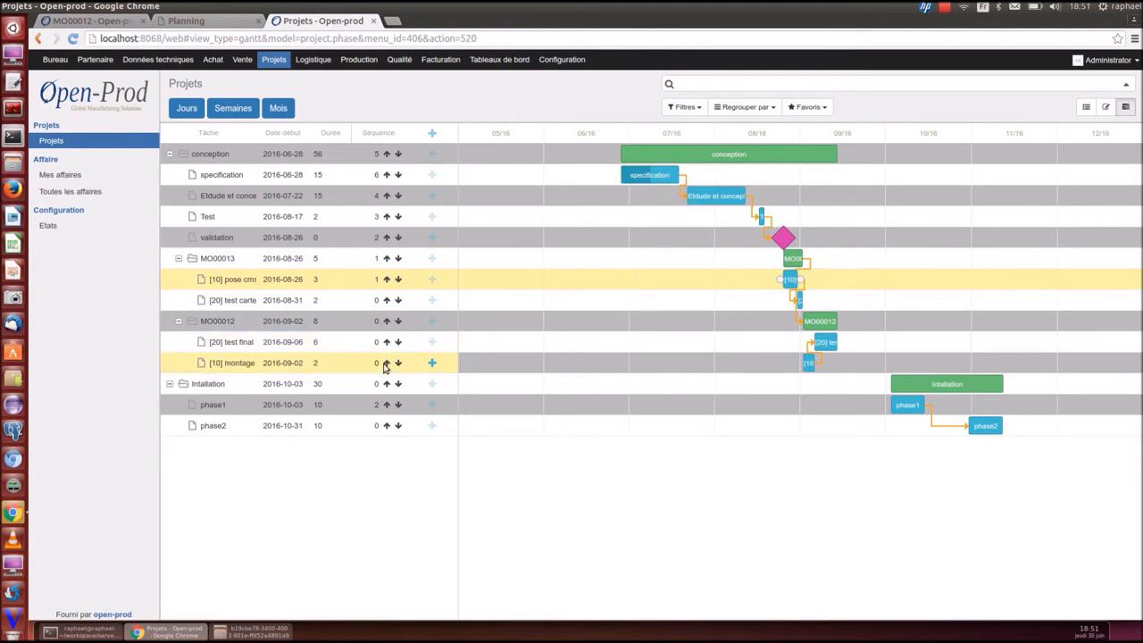
pyautogui.click(386, 363)
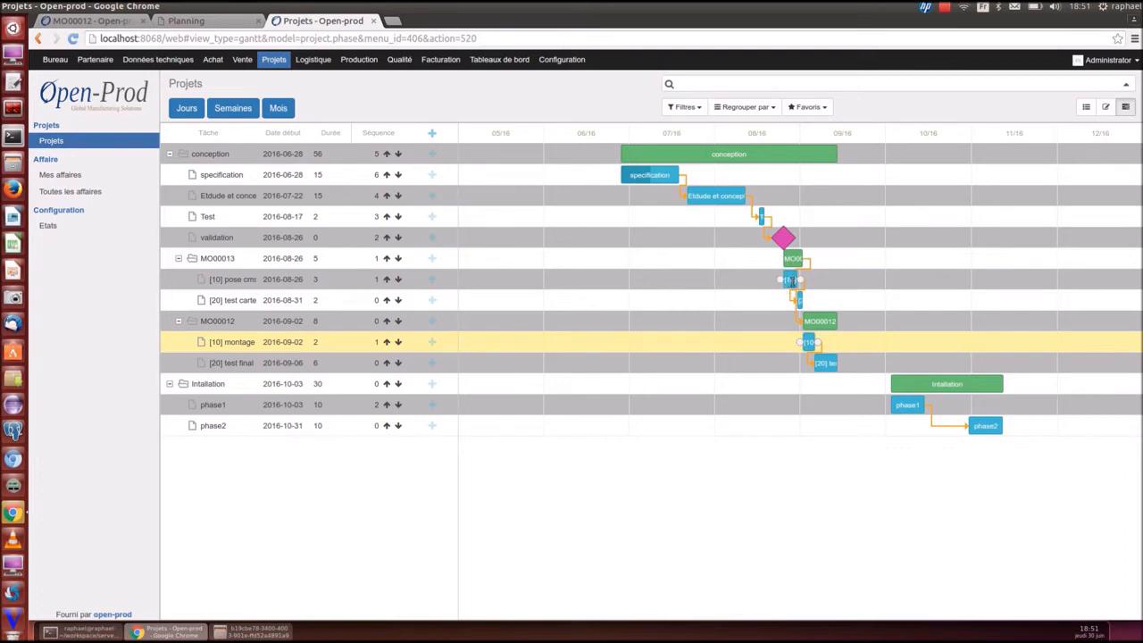
# Drag pose cms to 2016-09-02, montage, phase1 and phase2 later, and link validation and test final
pyautogui.moveTo(790, 280); pyautogui.dragTo(827, 302)
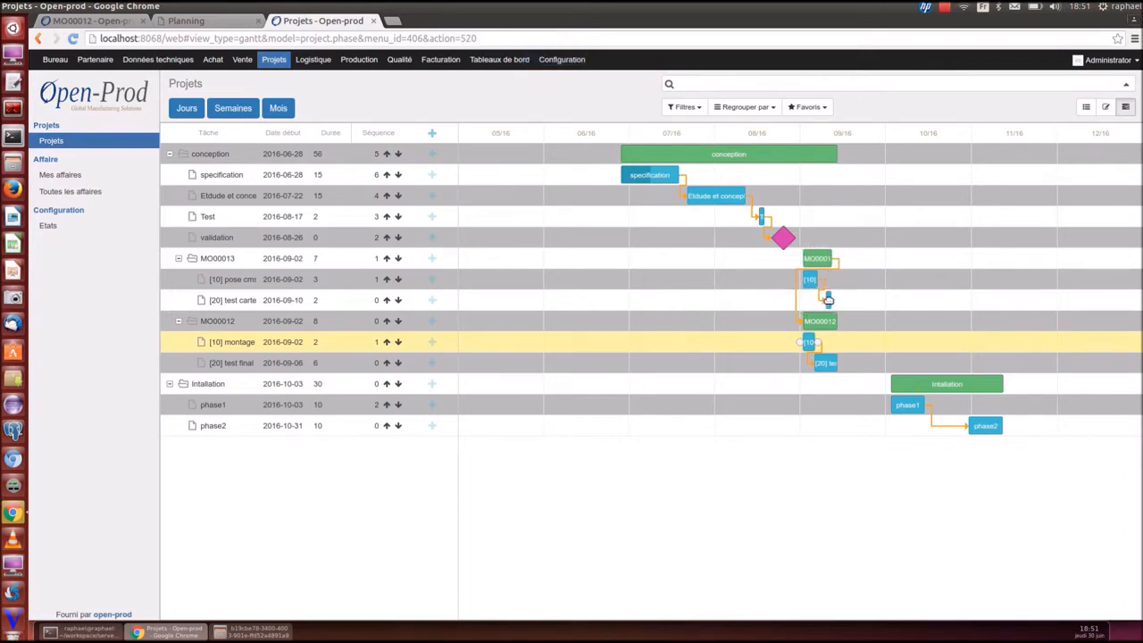
pyautogui.moveTo(809, 342); pyautogui.dragTo(893, 363)
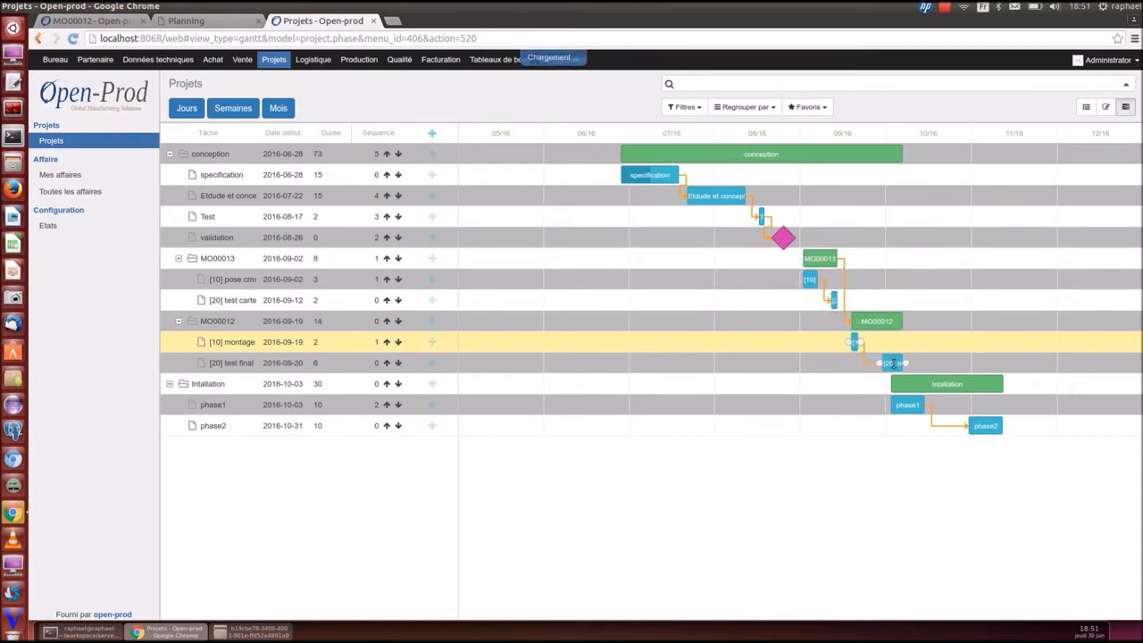
pyautogui.moveTo(997, 426); pyautogui.dragTo(1043, 426)
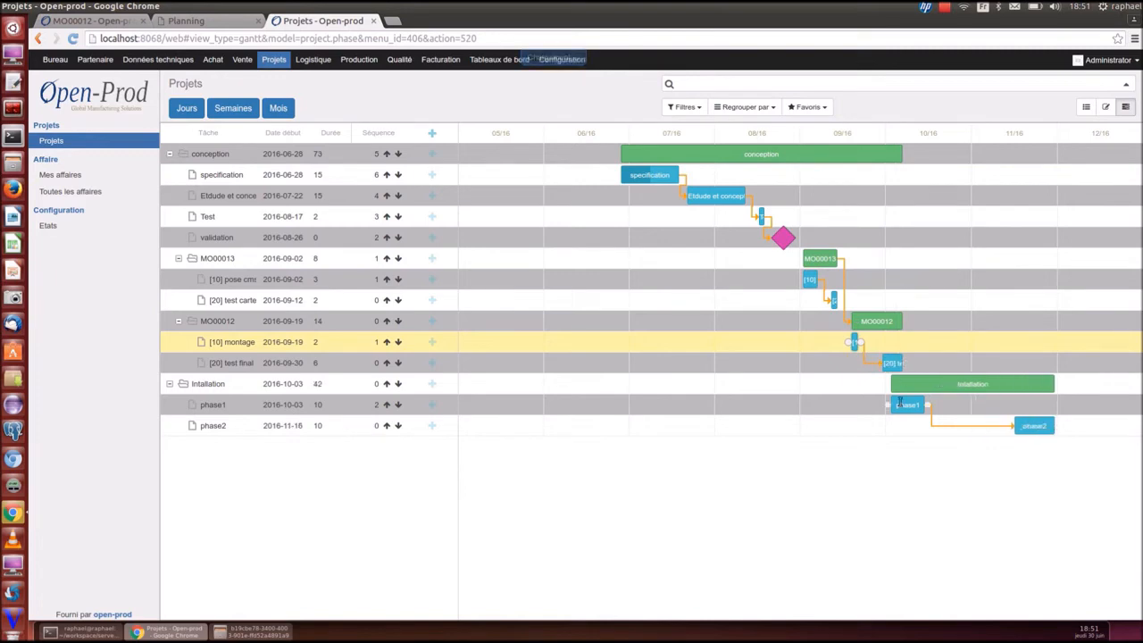
pyautogui.moveTo(902, 404); pyautogui.dragTo(943, 403)
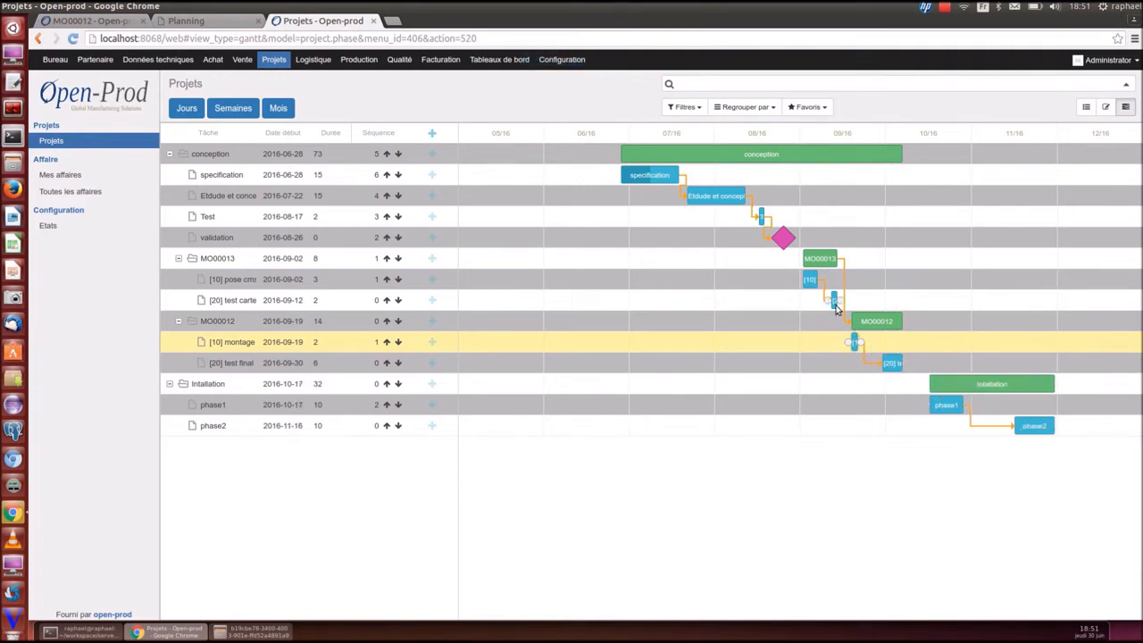
pyautogui.moveTo(798, 240); pyautogui.dragTo(825, 312)
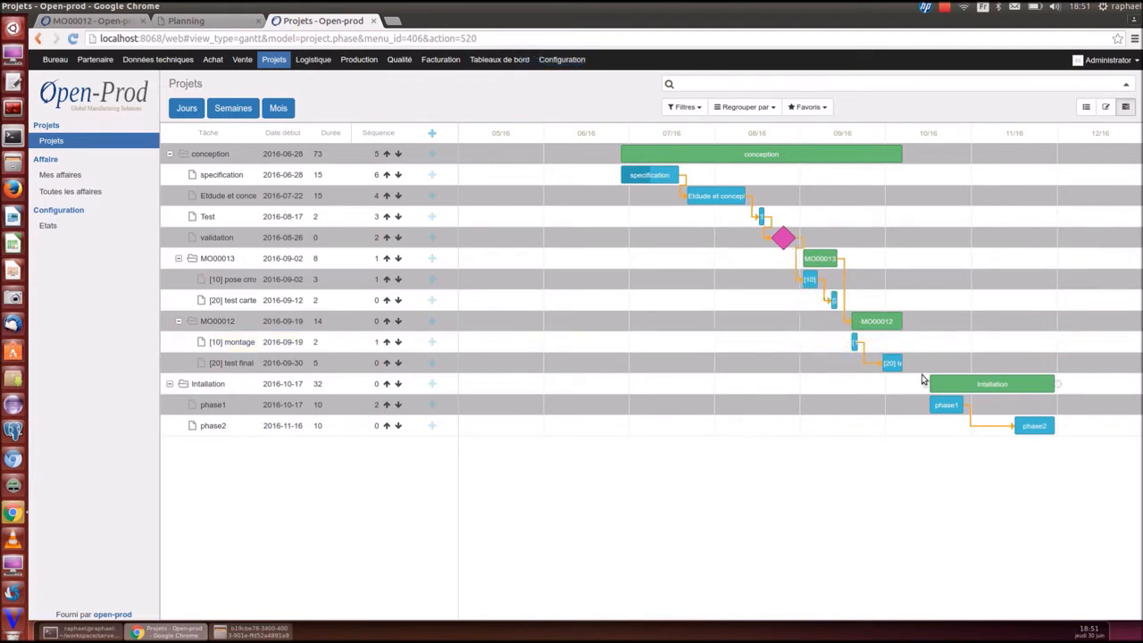
pyautogui.moveTo(905, 364); pyautogui.dragTo(929, 408)
# Reload the resource planning and advance the timeline to 31 Aug–30 Sep
pyautogui.click(178, 24)
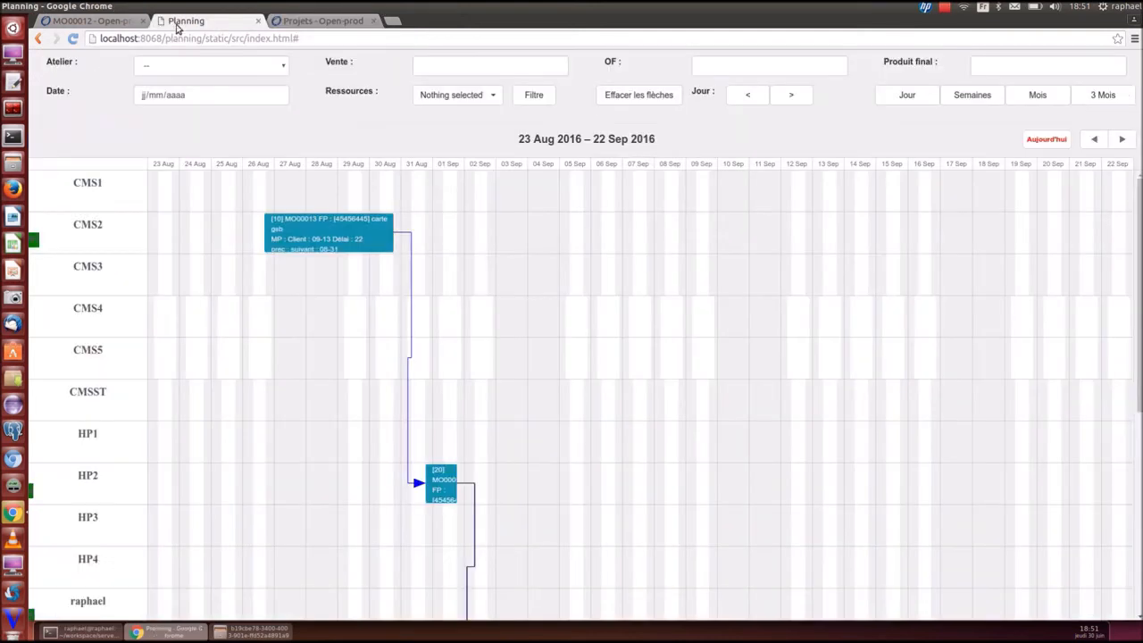
pyautogui.click(73, 39)
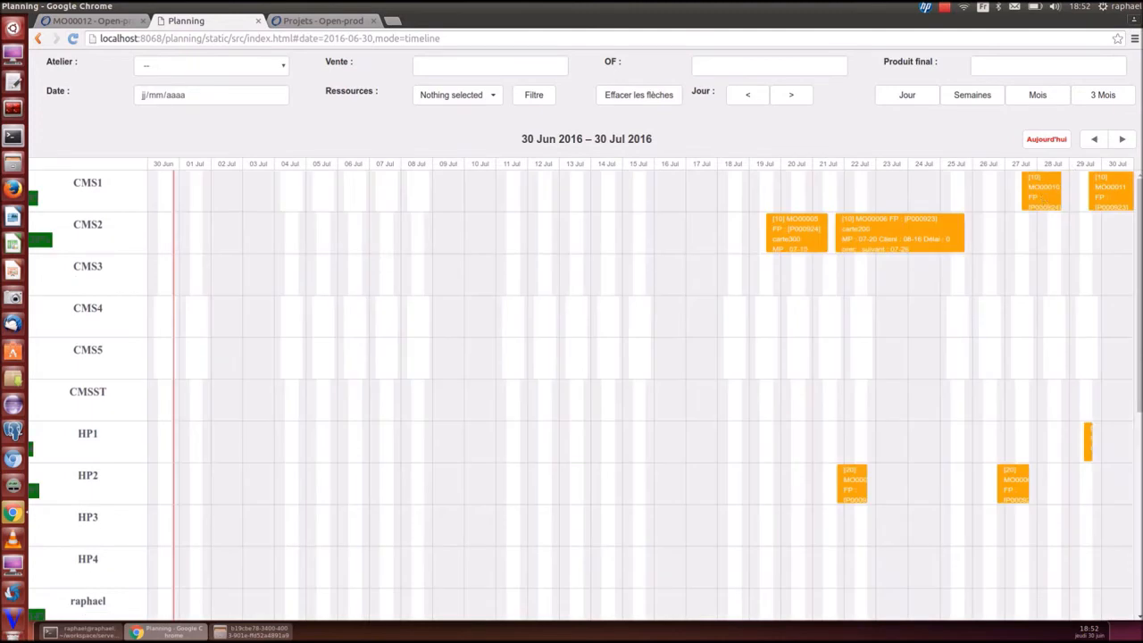
pyautogui.click(1123, 140)
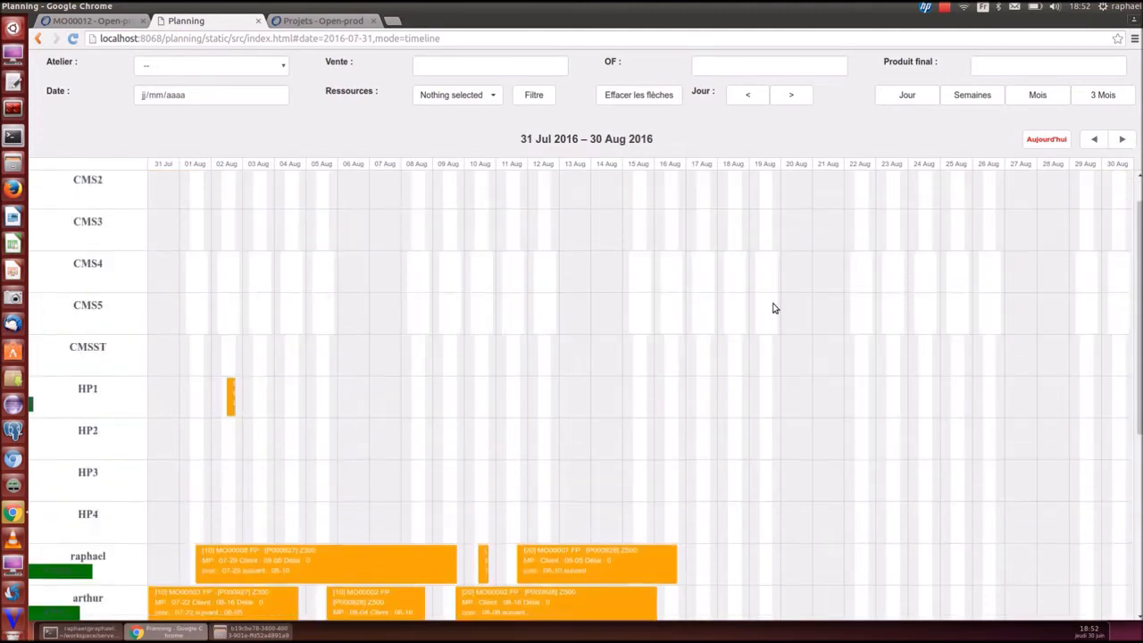
pyautogui.scroll(-4, 887, 380)
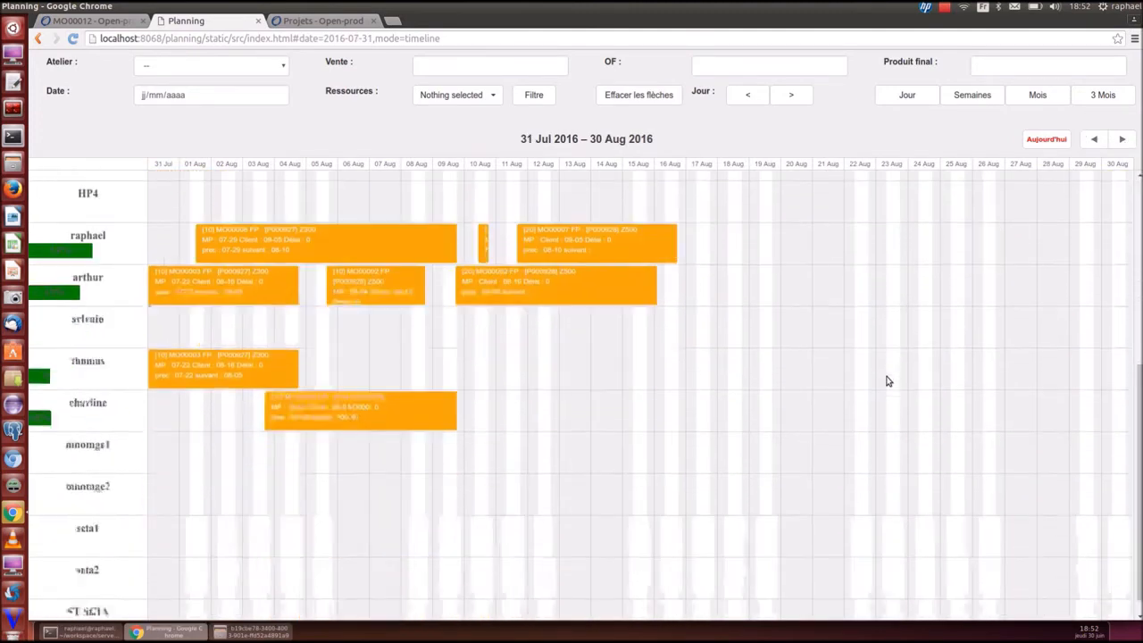
pyautogui.scroll(4, 887, 378)
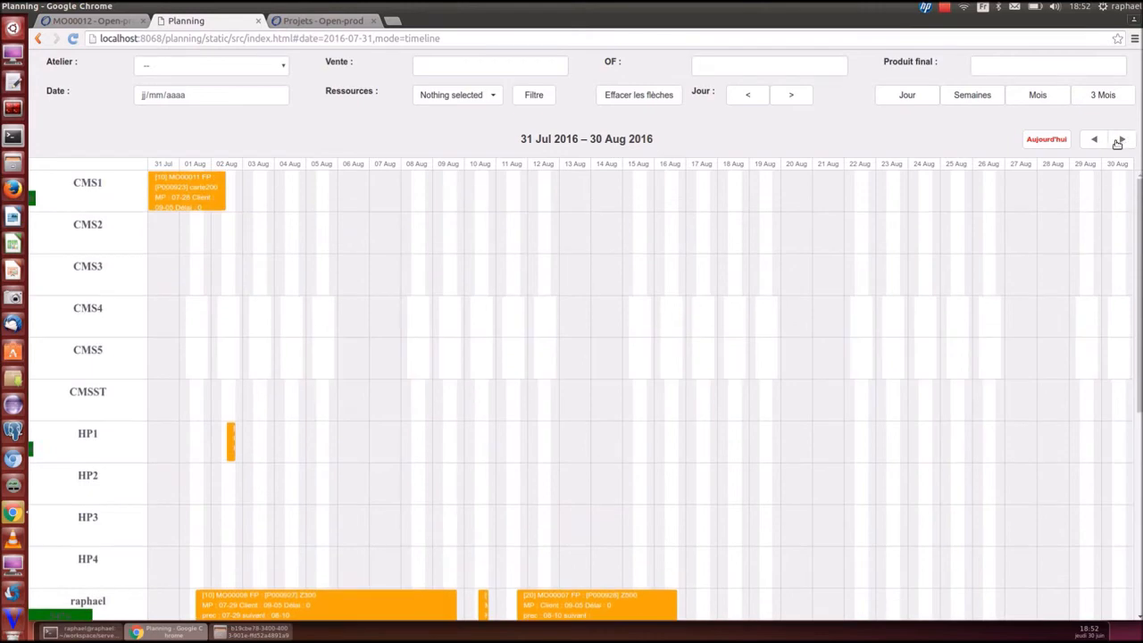
pyautogui.click(1117, 143)
pyautogui.scroll(-3, 551, 469)
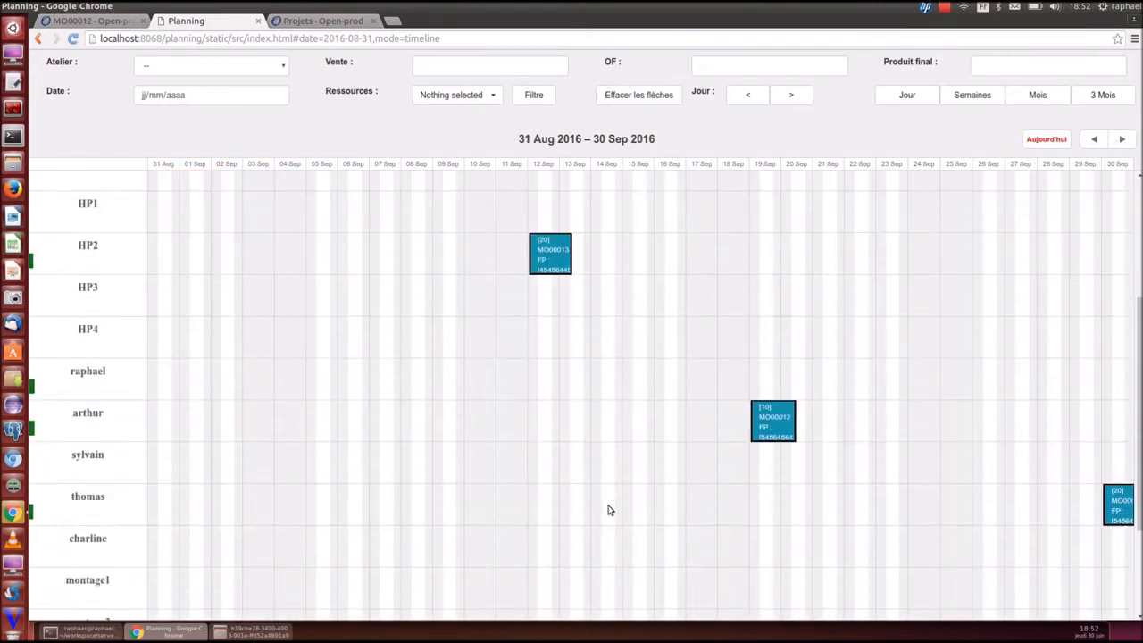
pyautogui.scroll(3, 795, 427)
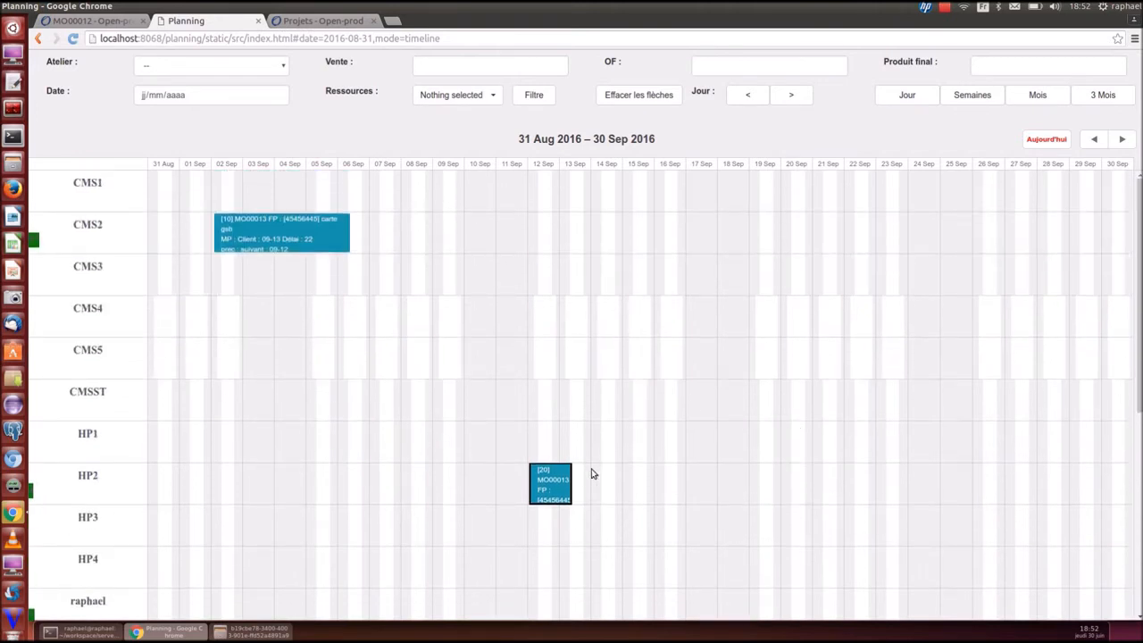
# Move the HP2 task earlier to 08 Sep and reposition the other task blocks
pyautogui.moveTo(547, 482); pyautogui.dragTo(426, 482)
pyautogui.scroll(-2, 625, 492)
pyautogui.moveTo(770, 500); pyautogui.dragTo(580, 507)
pyautogui.scroll(-2, 751, 513)
pyautogui.moveTo(1108, 491); pyautogui.dragTo(591, 494)
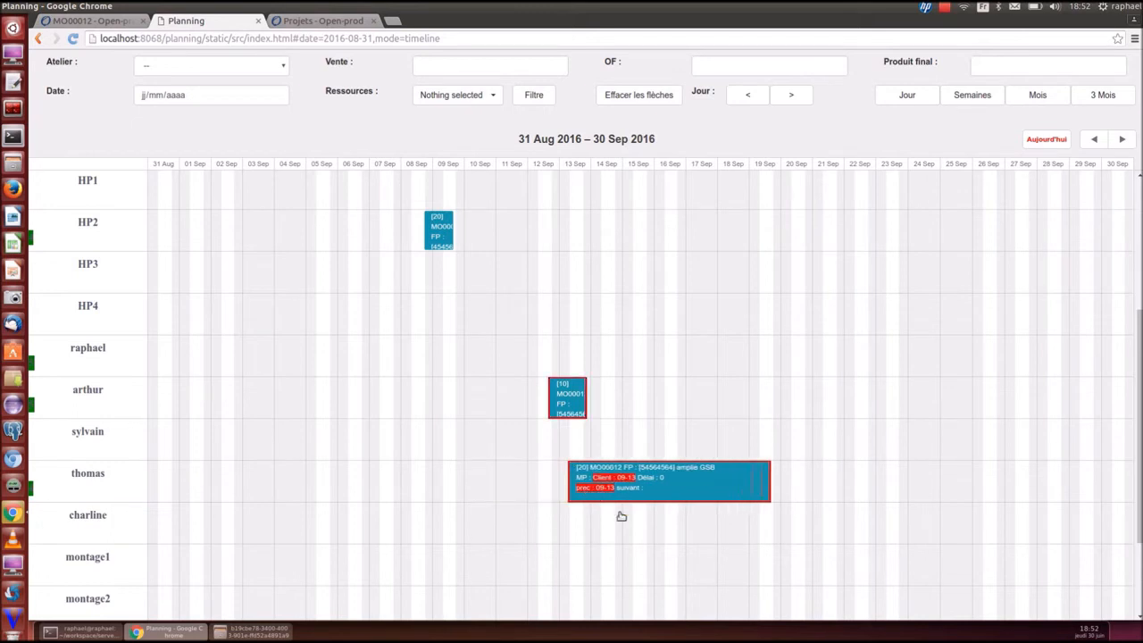
pyautogui.moveTo(718, 499); pyautogui.dragTo(744, 496)
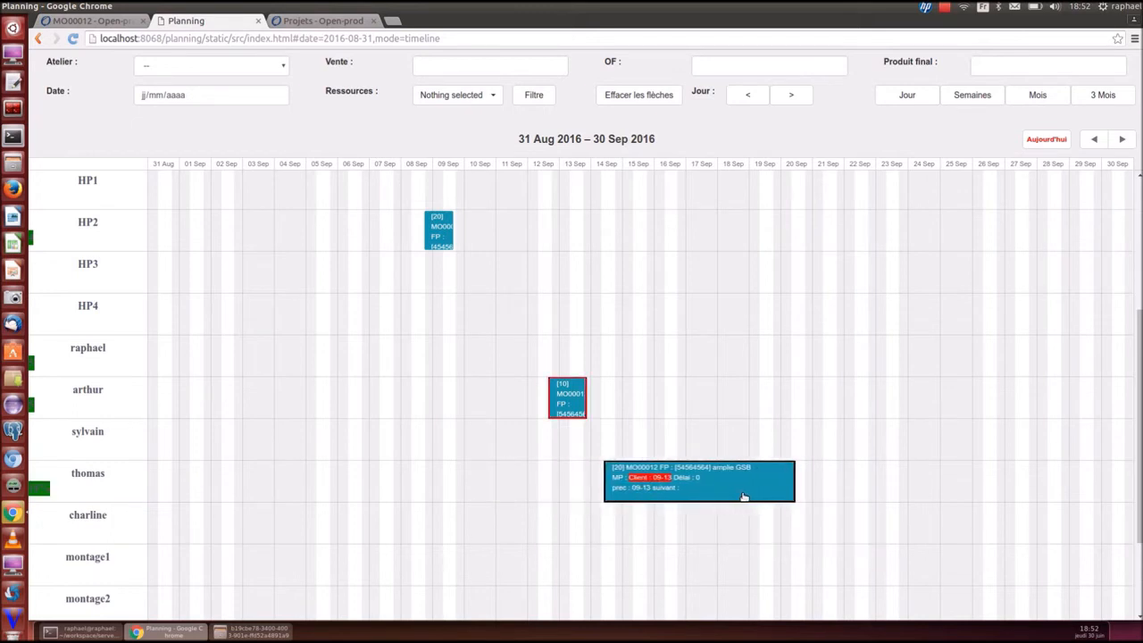
pyautogui.scroll(3, 574, 470)
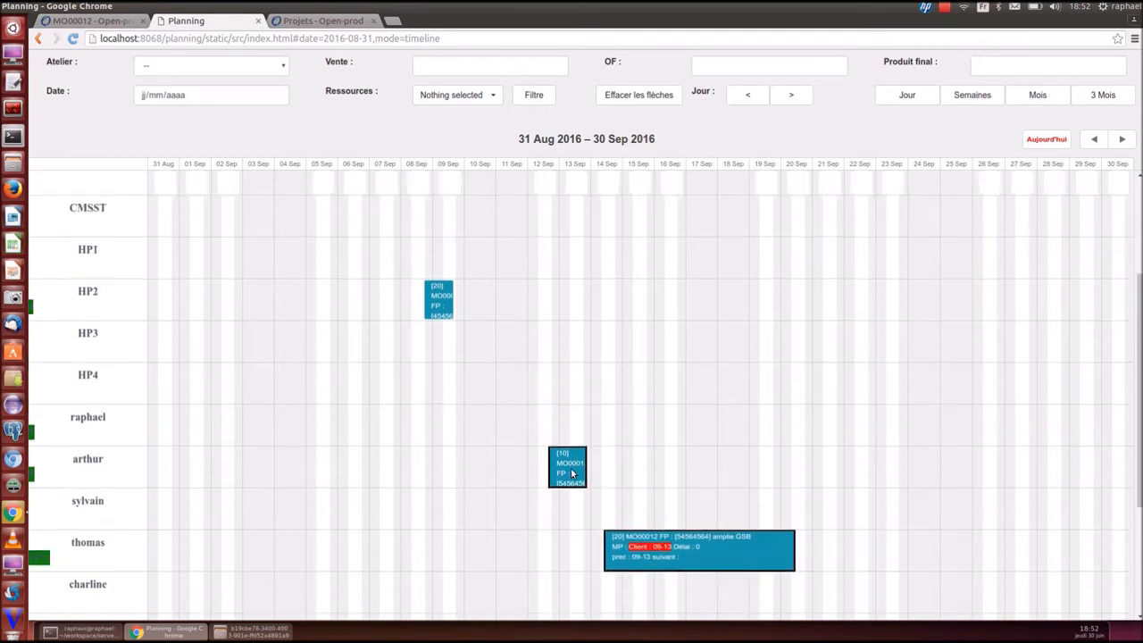
# Pull the HP2 and thomas blocks earlier so thomas starts on 12 Sep
pyautogui.moveTo(447, 491); pyautogui.dragTo(401, 484)
pyautogui.scroll(-2, 487, 476)
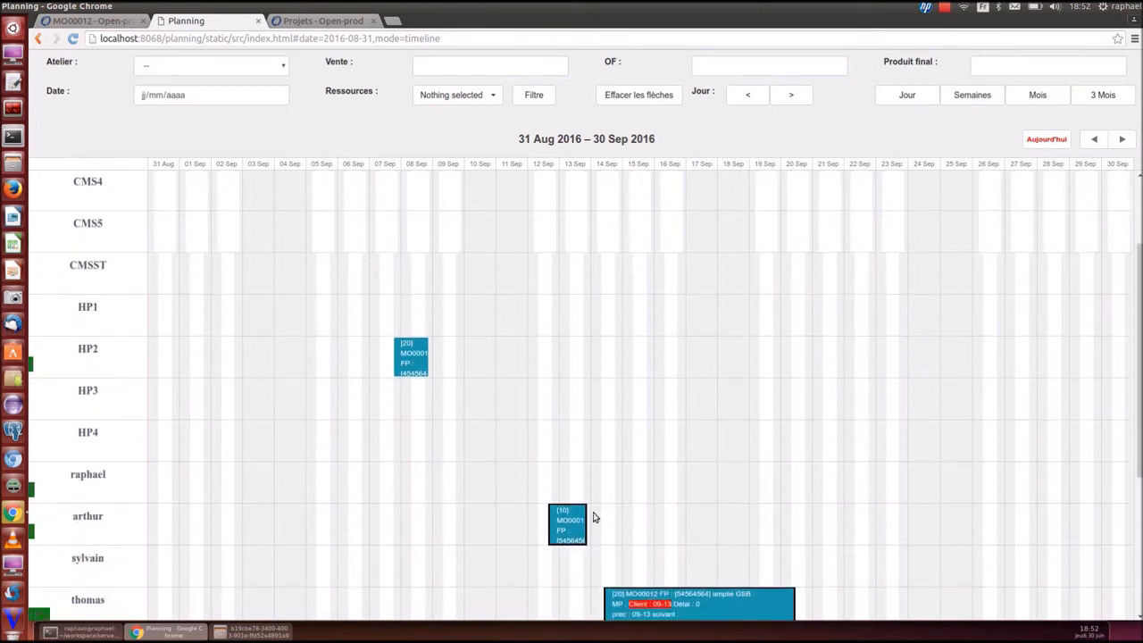
pyautogui.moveTo(572, 529); pyautogui.dragTo(438, 531)
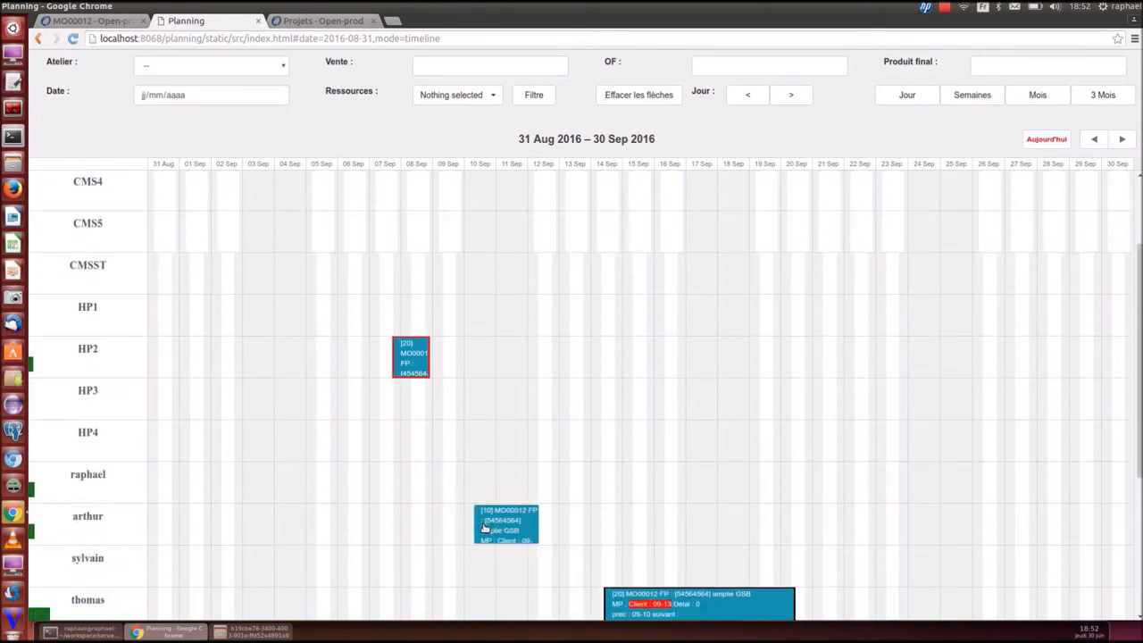
pyautogui.moveTo(408, 357); pyautogui.dragTo(378, 369)
pyautogui.scroll(3, 414, 385)
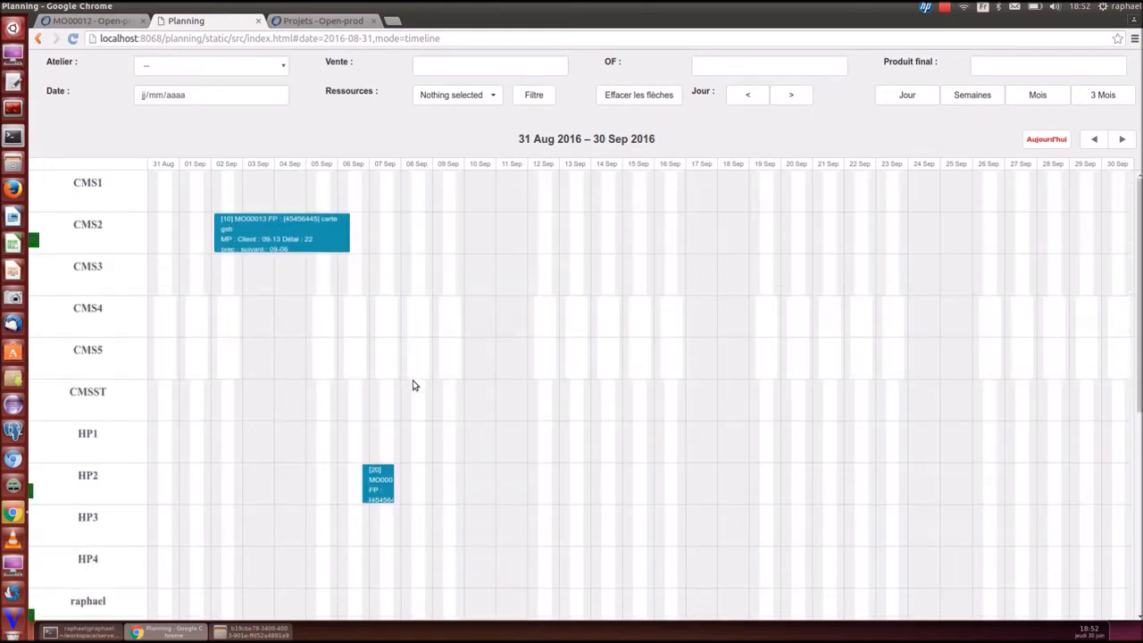
pyautogui.scroll(-6, 413, 385)
pyautogui.moveTo(652, 447); pyautogui.dragTo(596, 451)
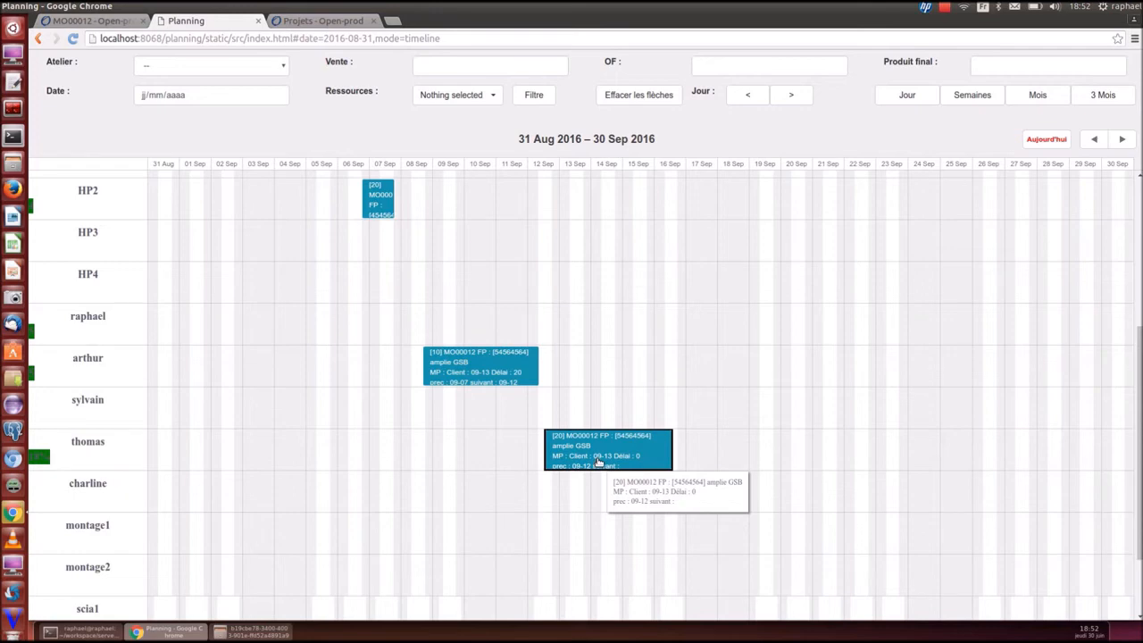
pyautogui.scroll(4, 587, 454)
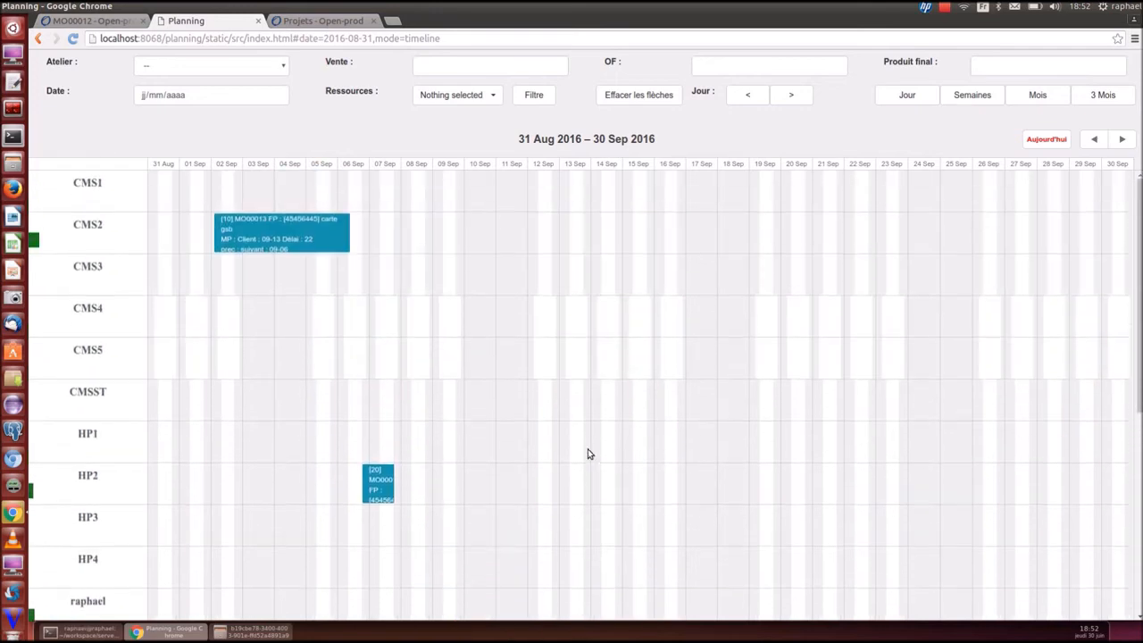
# Finish planning (Terminer planif.) of the thomas, HP2 and CMS2 task blocks
pyautogui.scroll(-3, 590, 489)
pyautogui.rightClick(590, 489)
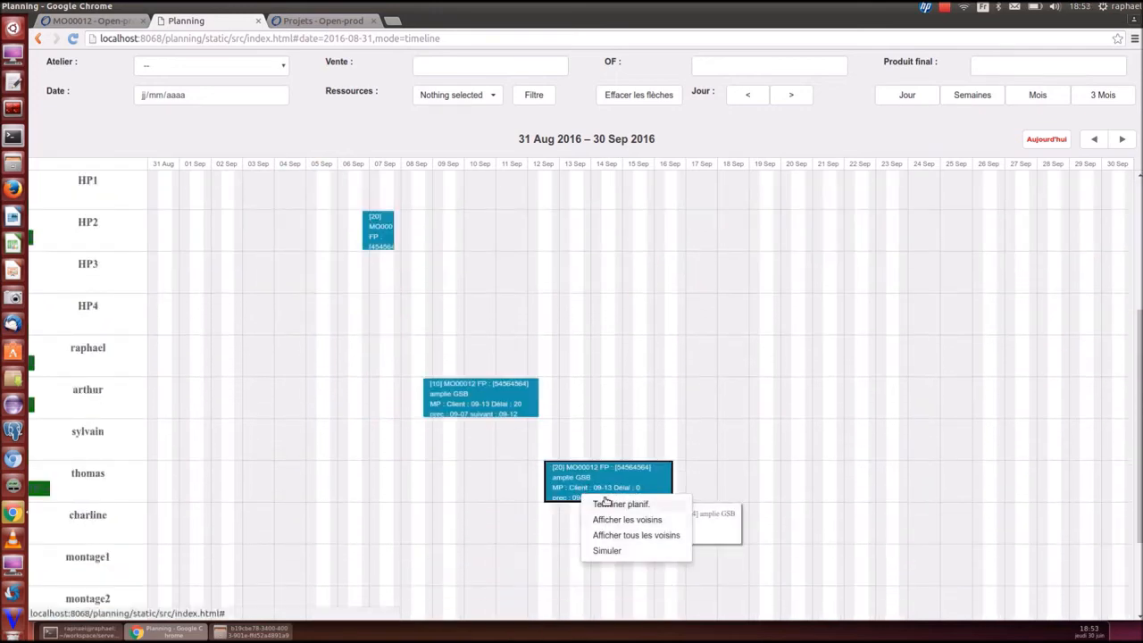
pyautogui.click(633, 505)
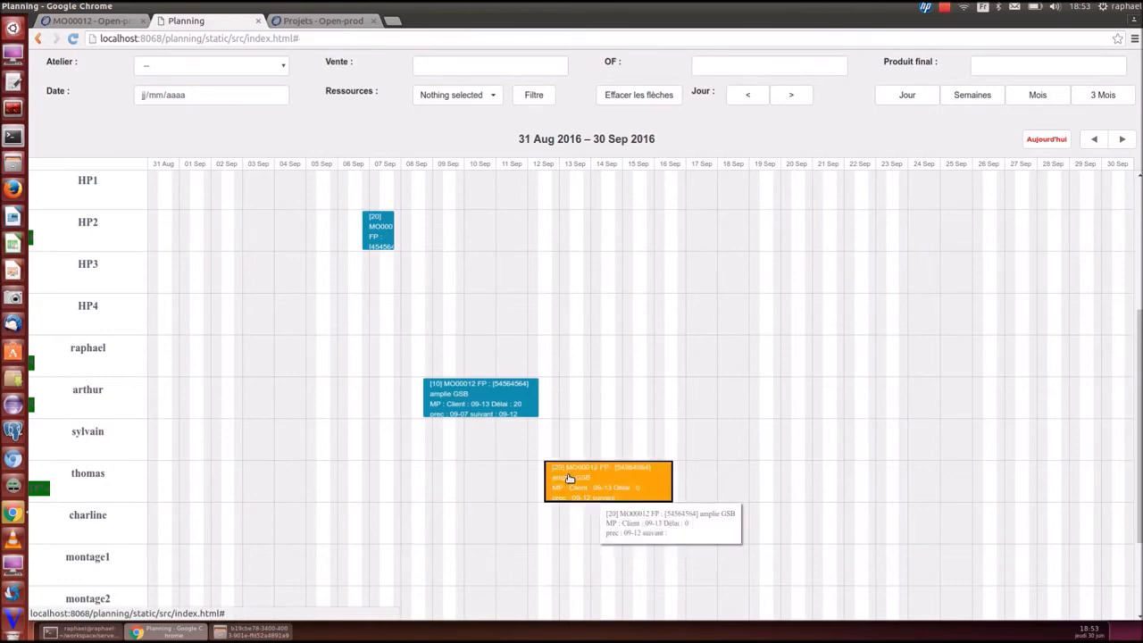
pyautogui.rightClick(457, 395)
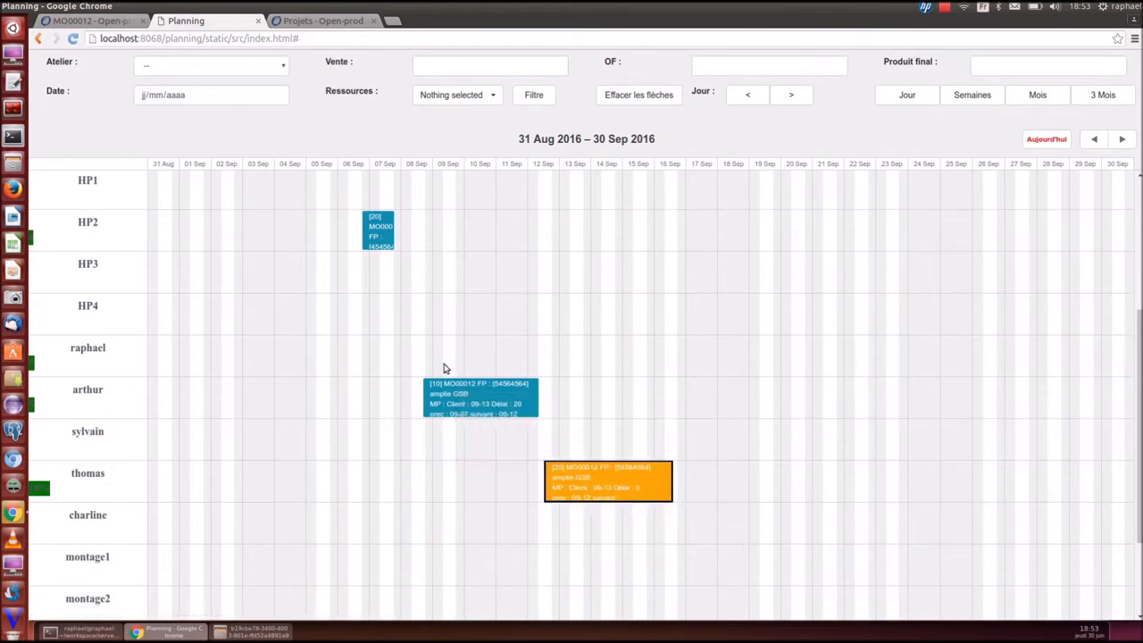
pyautogui.scroll(2, 408, 316)
pyautogui.rightClick(368, 332)
pyautogui.click(386, 342)
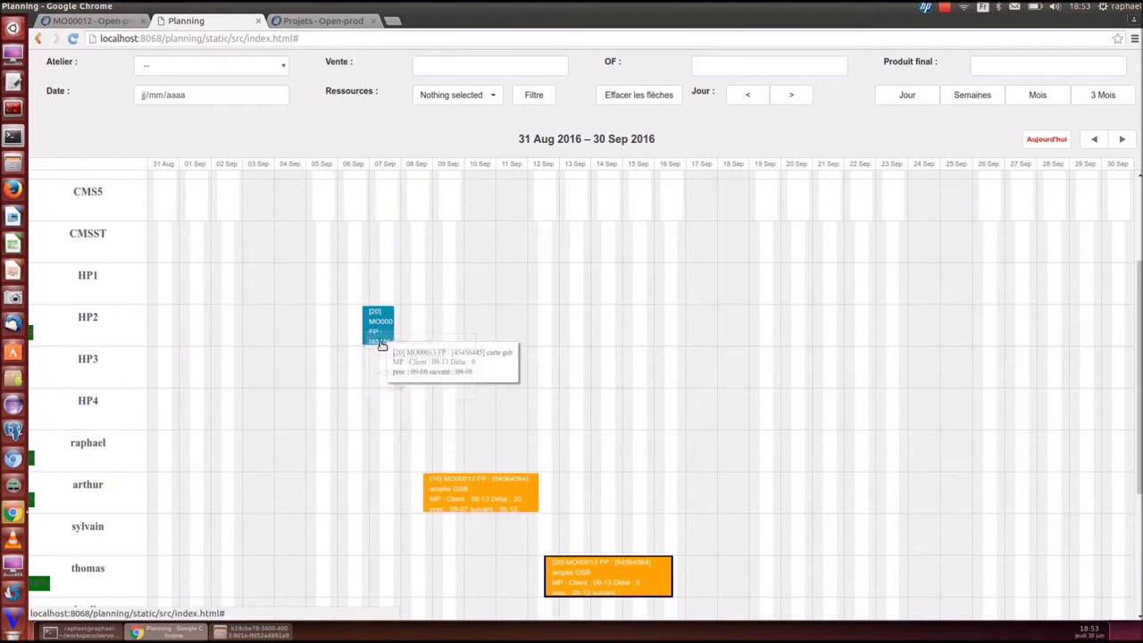
pyautogui.scroll(3, 382, 345)
pyautogui.rightClick(301, 204)
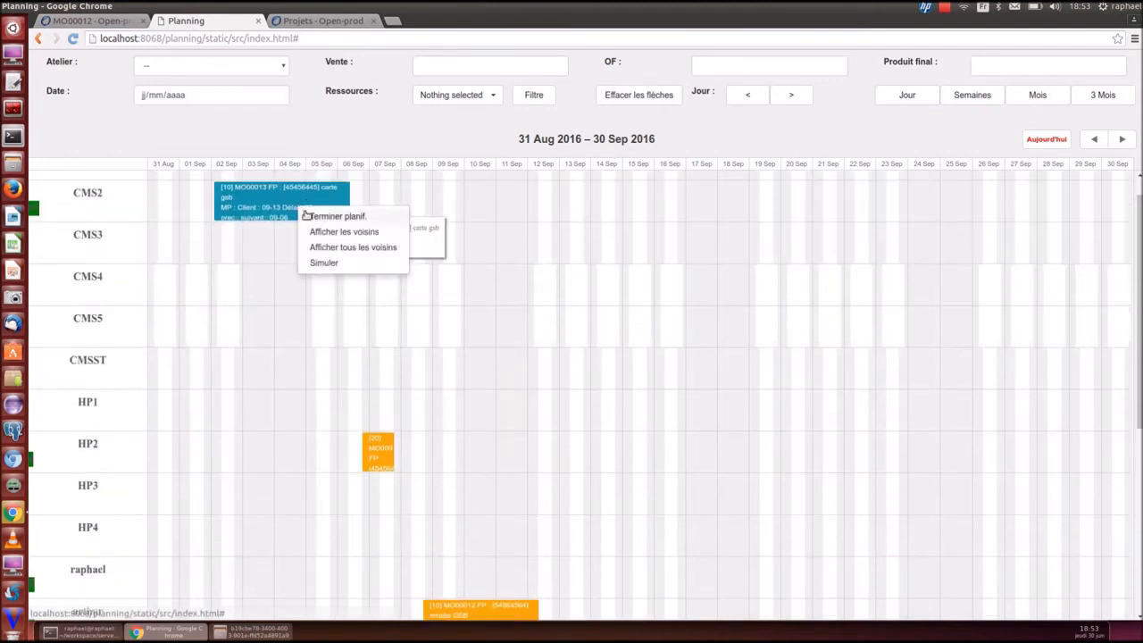
pyautogui.click(306, 216)
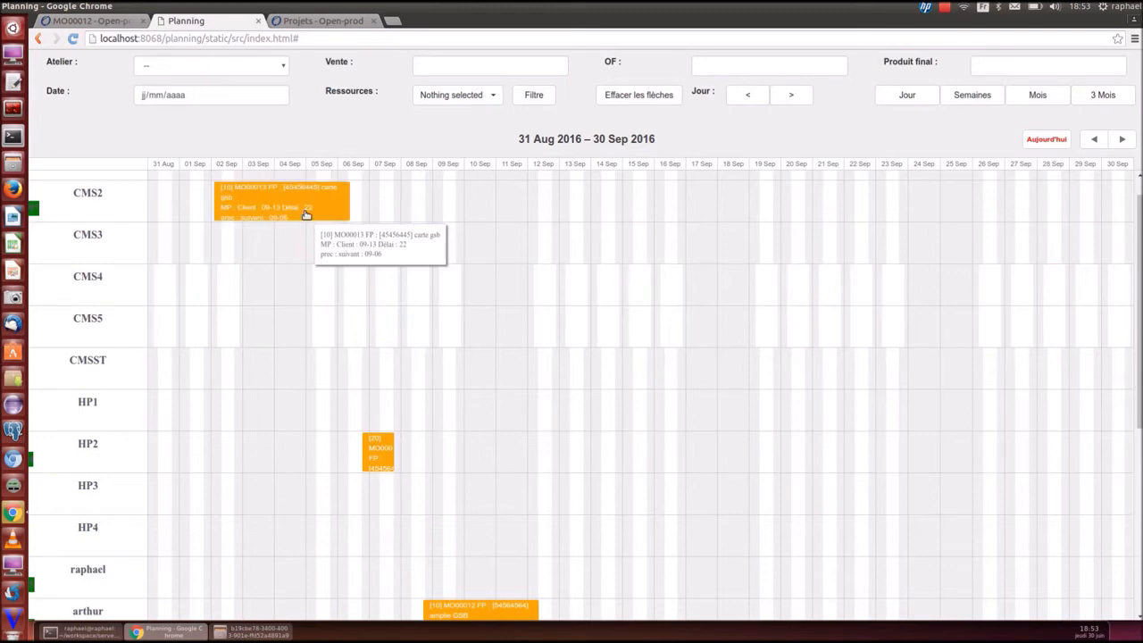
pyautogui.click(310, 22)
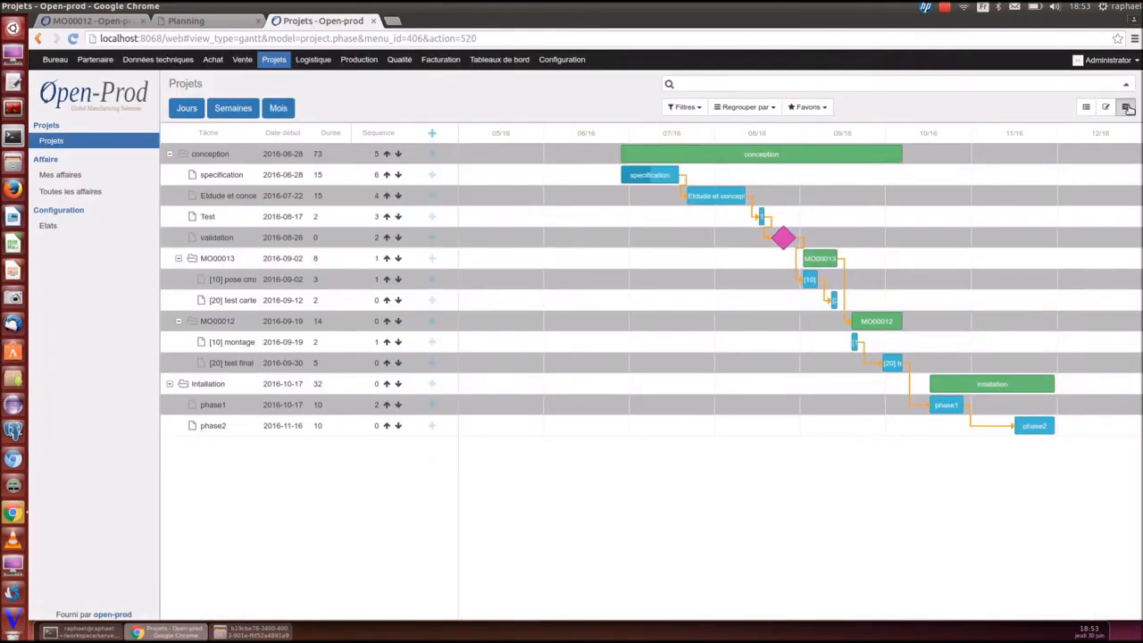
# Reload the Gantt and pull phase1 to 2016-09-26 and phase2 to 2016-10-20
pyautogui.click(1128, 108)
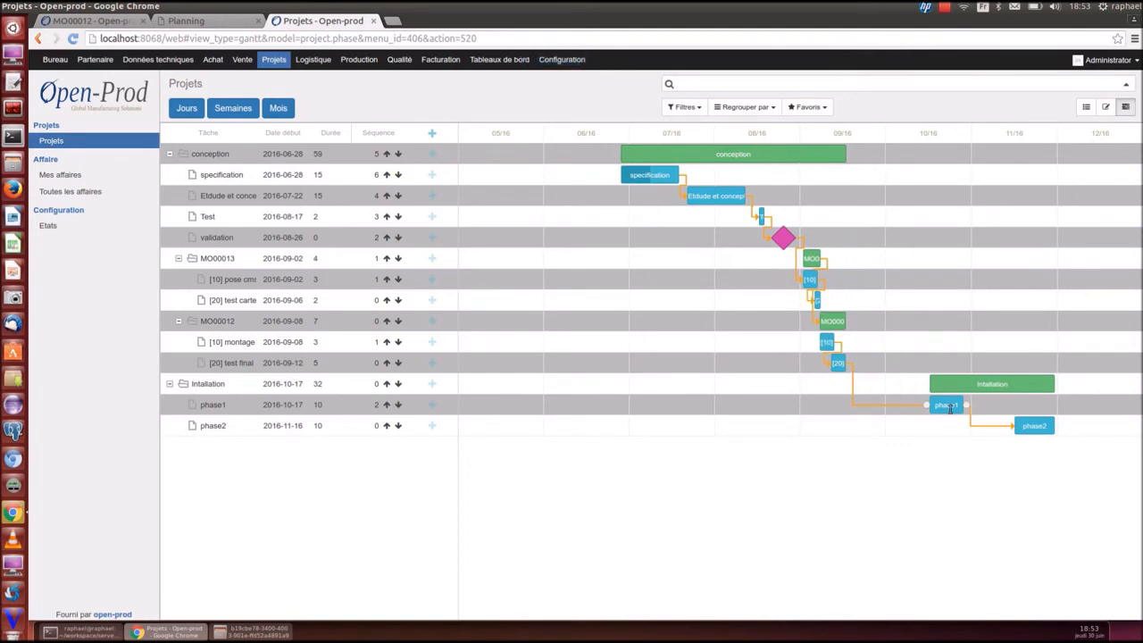
pyautogui.moveTo(951, 408); pyautogui.dragTo(894, 408)
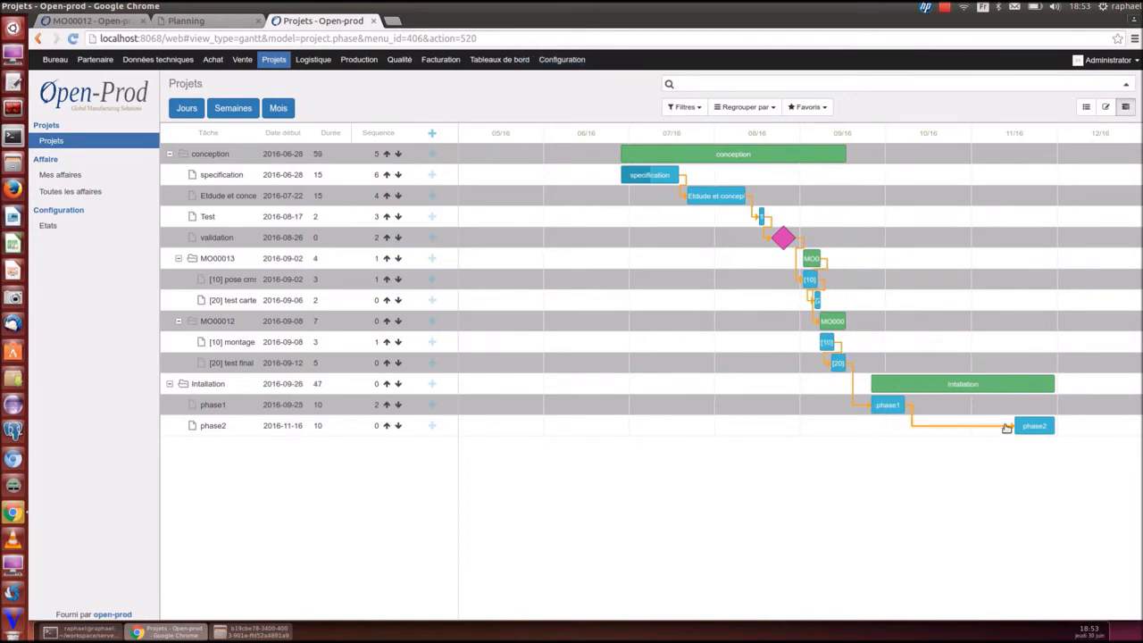
pyautogui.moveTo(1007, 428); pyautogui.dragTo(954, 427)
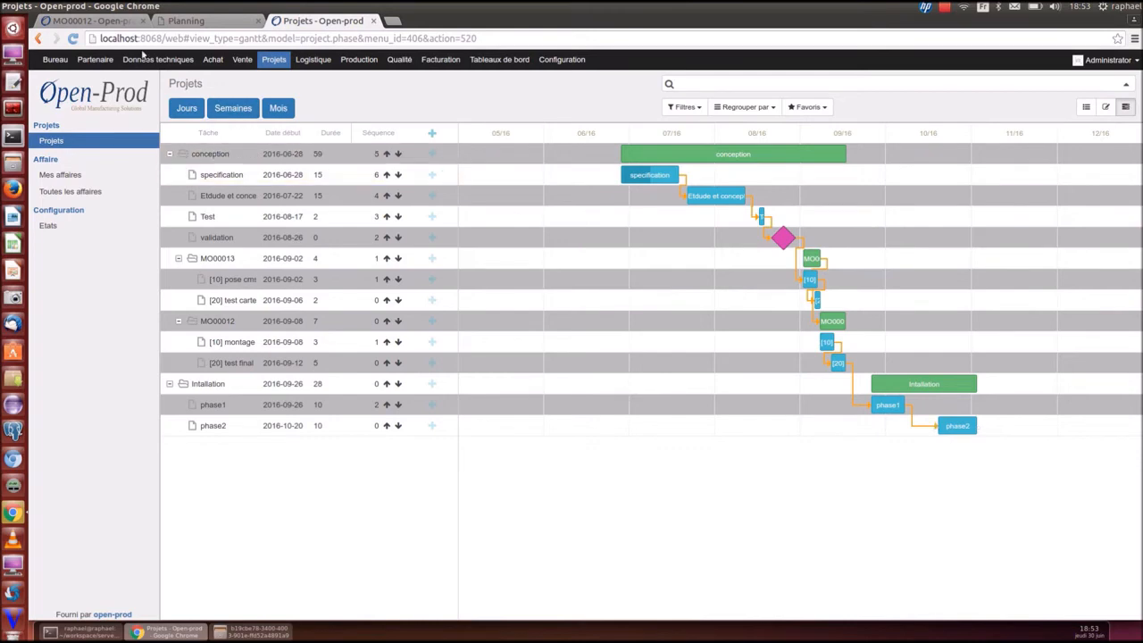
pyautogui.click(98, 22)
pyautogui.click(1105, 110)
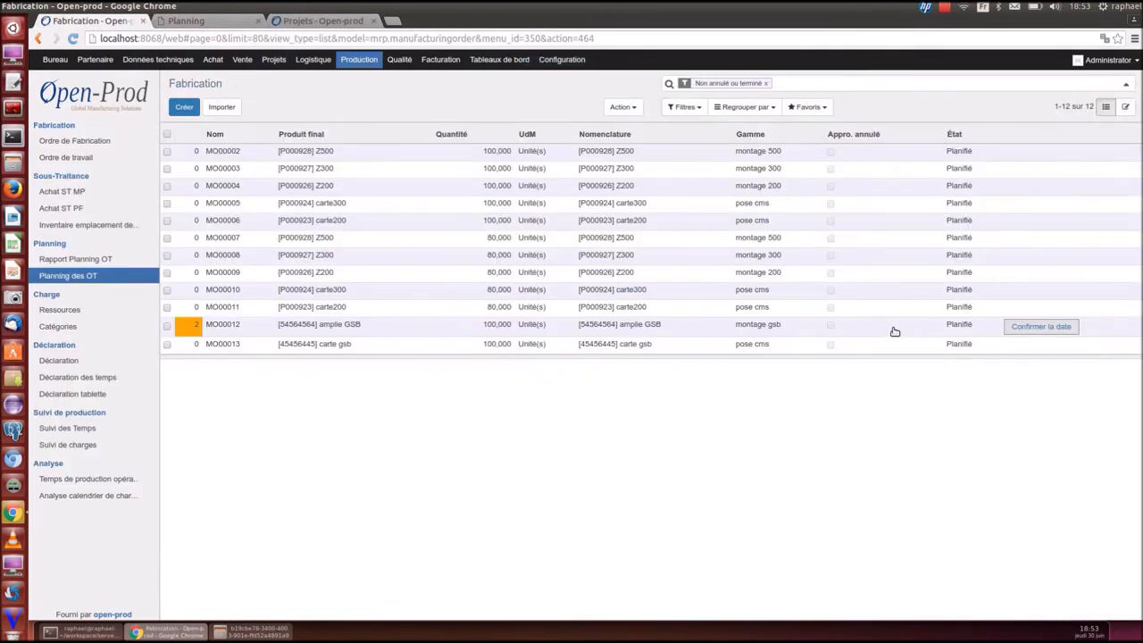
# Confirm 16/09/2016 as MO00012's date, putting SO008 in Délai confirmé
pyautogui.click(895, 331)
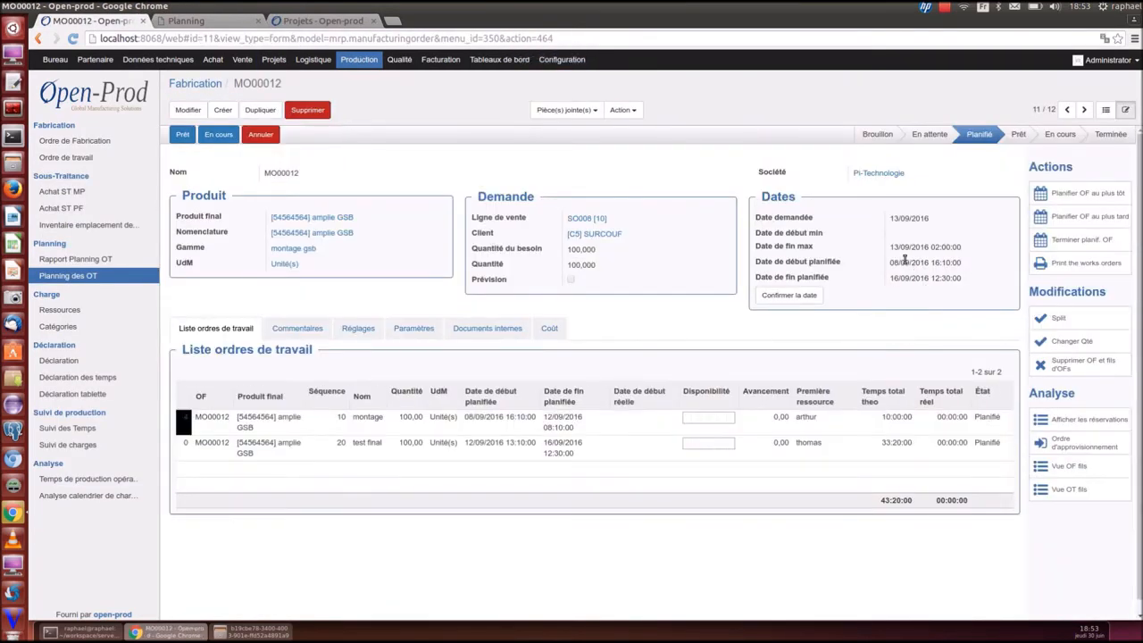
pyautogui.click(790, 295)
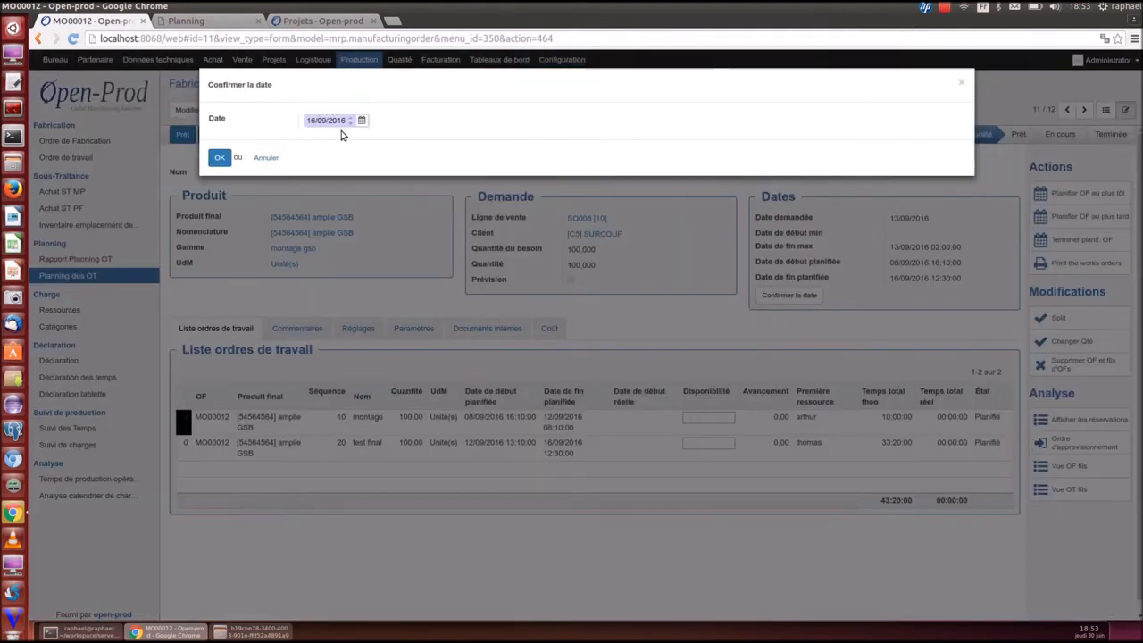
pyautogui.click(219, 157)
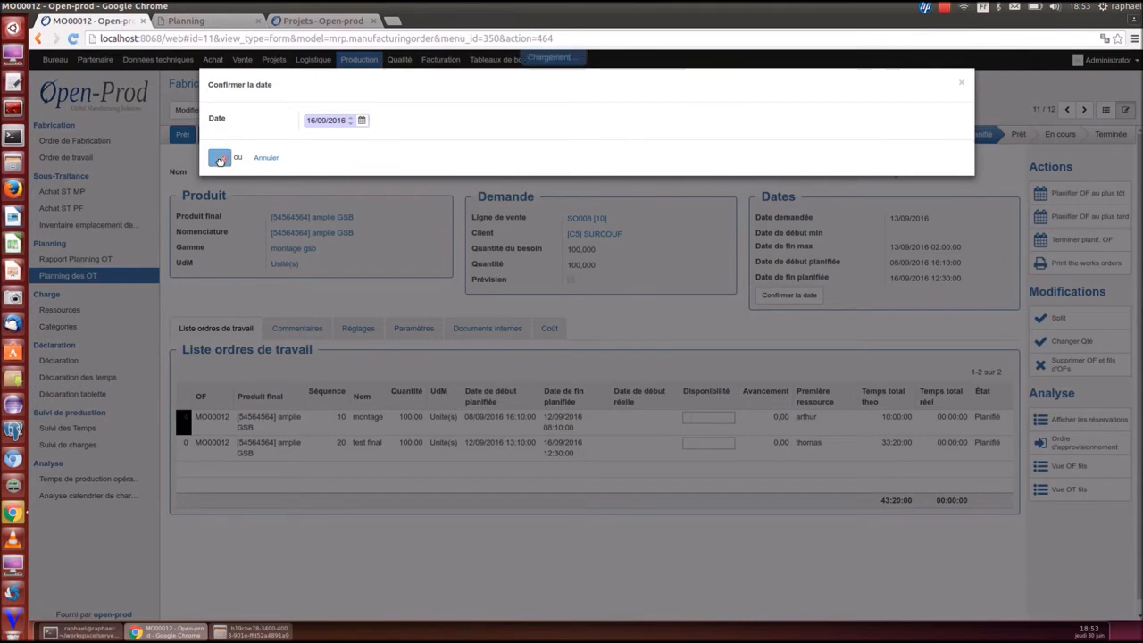
pyautogui.click(242, 59)
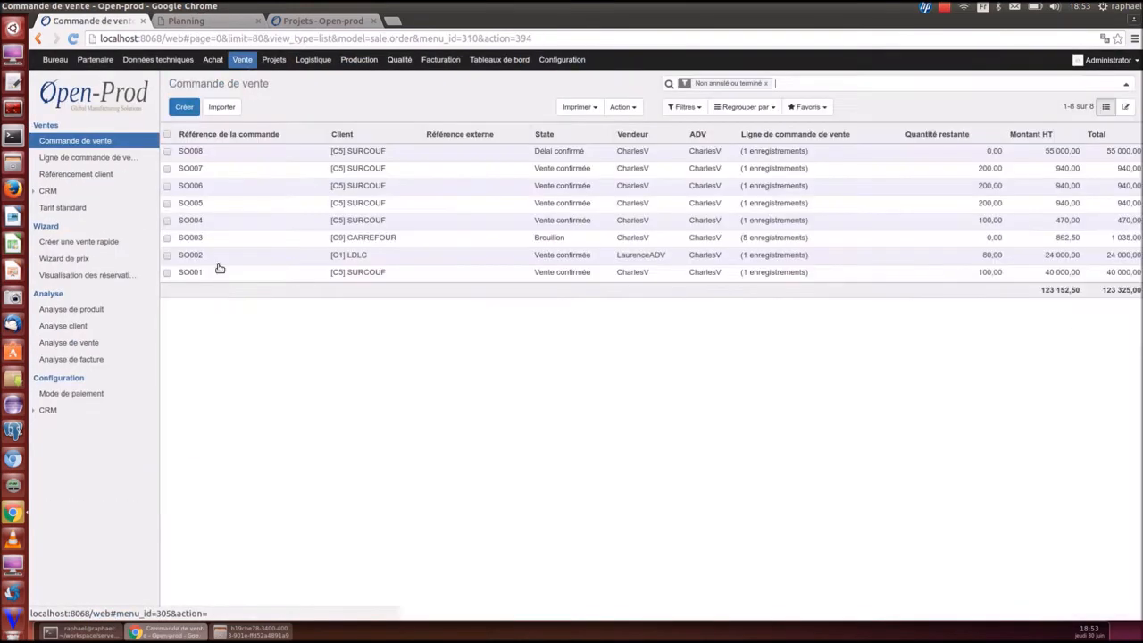
# Change the confirmed departure date on SO008's amplie GSB line to 19 September 2016, 12:00
pyautogui.click(198, 154)
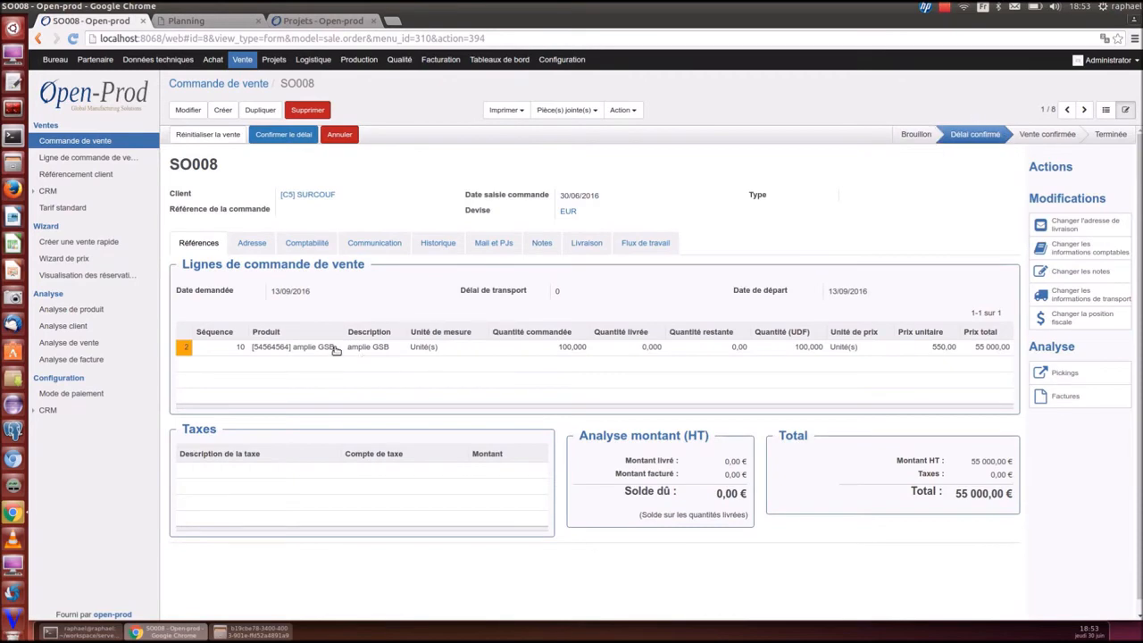
pyautogui.click(274, 350)
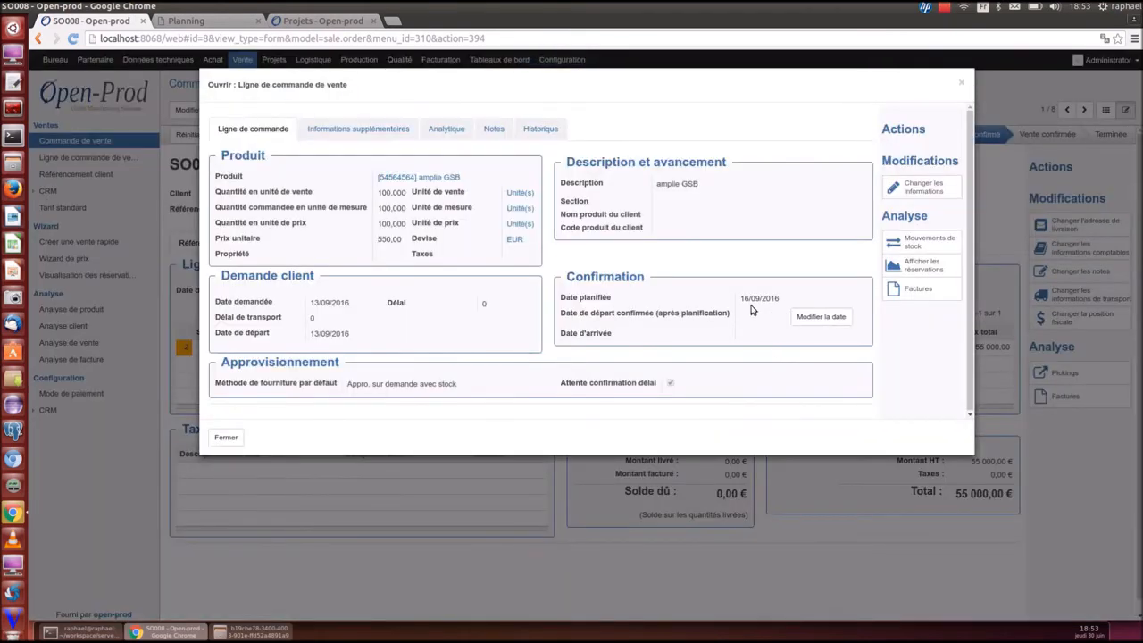
pyautogui.click(819, 317)
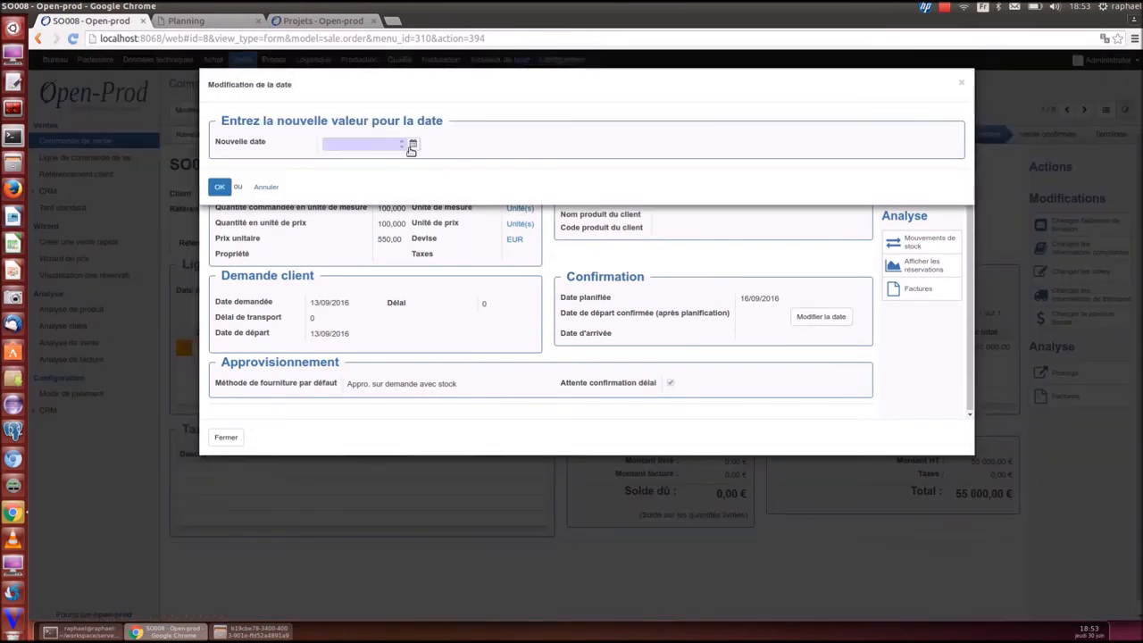
pyautogui.click(411, 144)
pyautogui.click(536, 174)
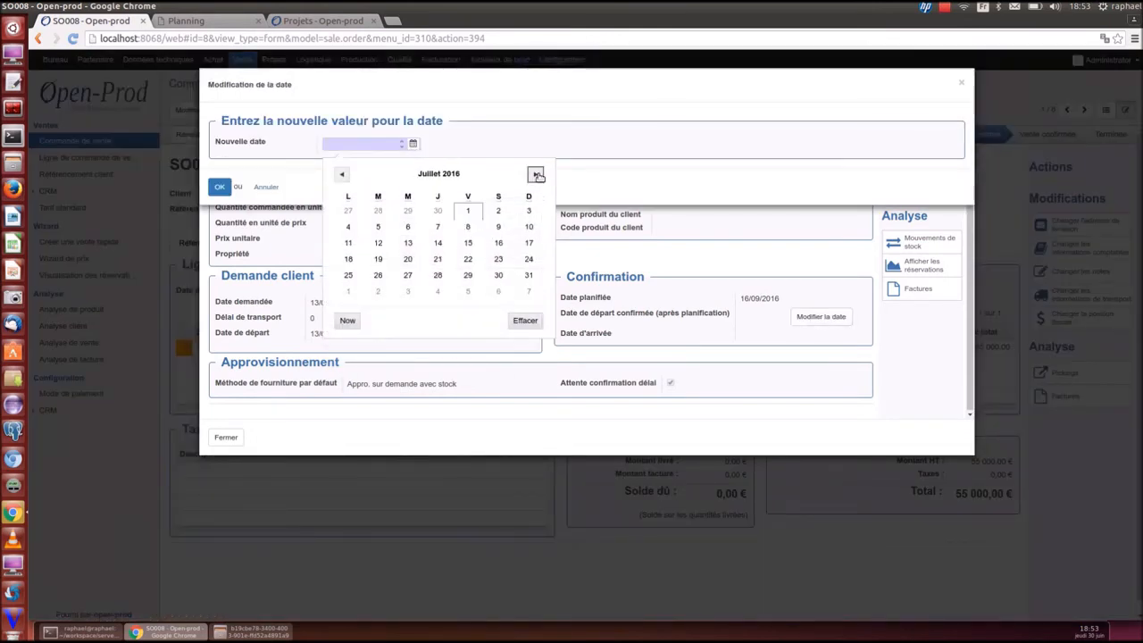
pyautogui.click(536, 174)
pyautogui.click(535, 174)
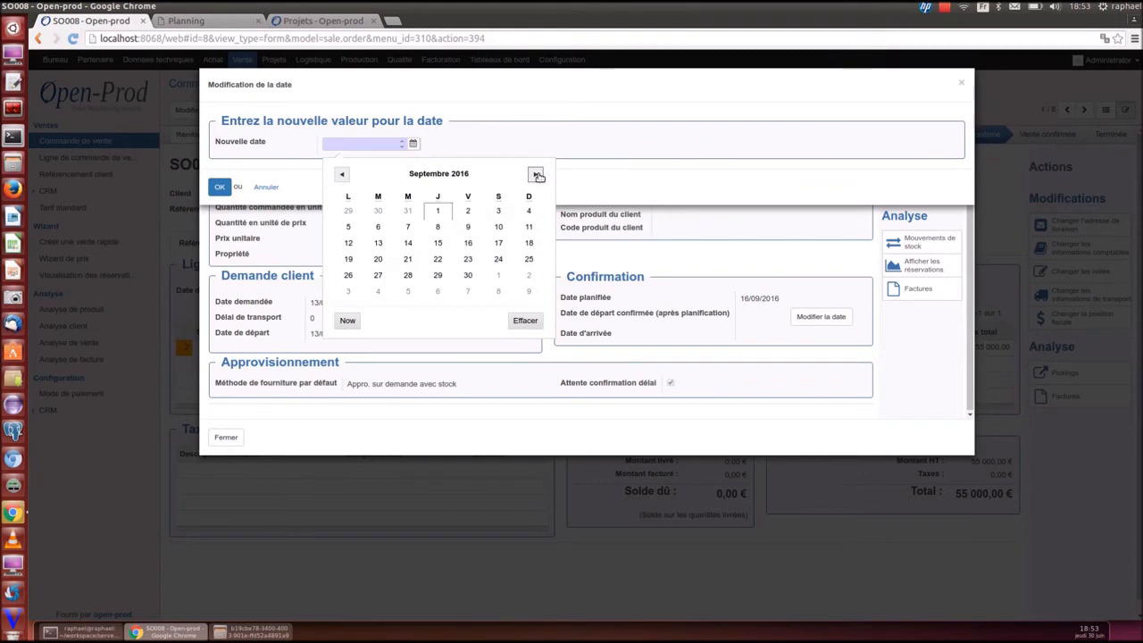
pyautogui.click(349, 259)
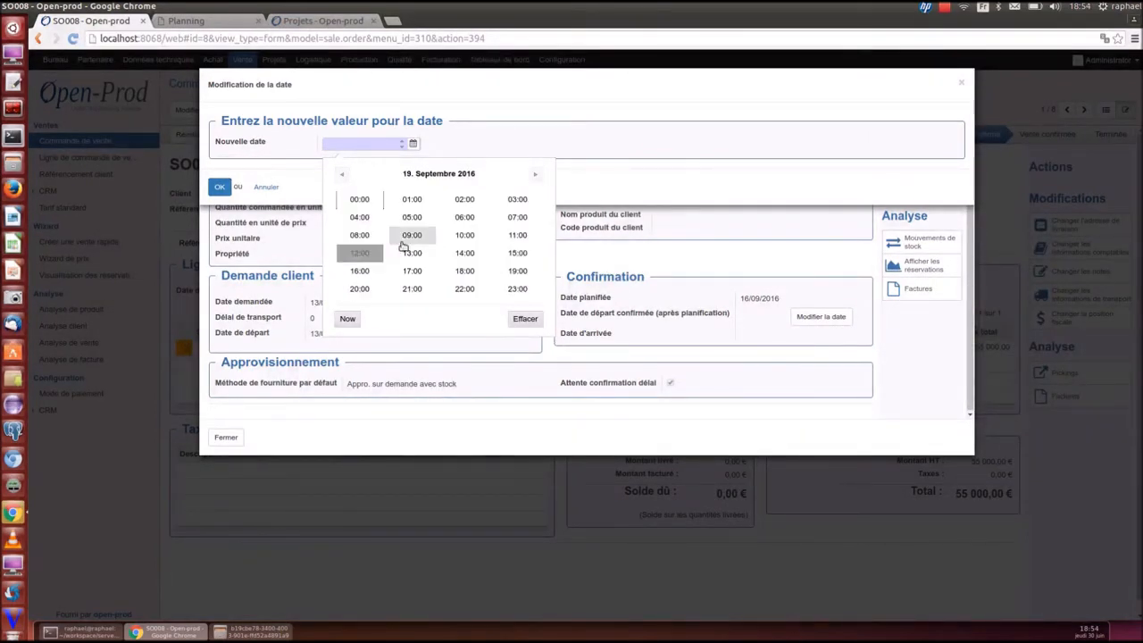
pyautogui.click(360, 253)
pyautogui.click(219, 186)
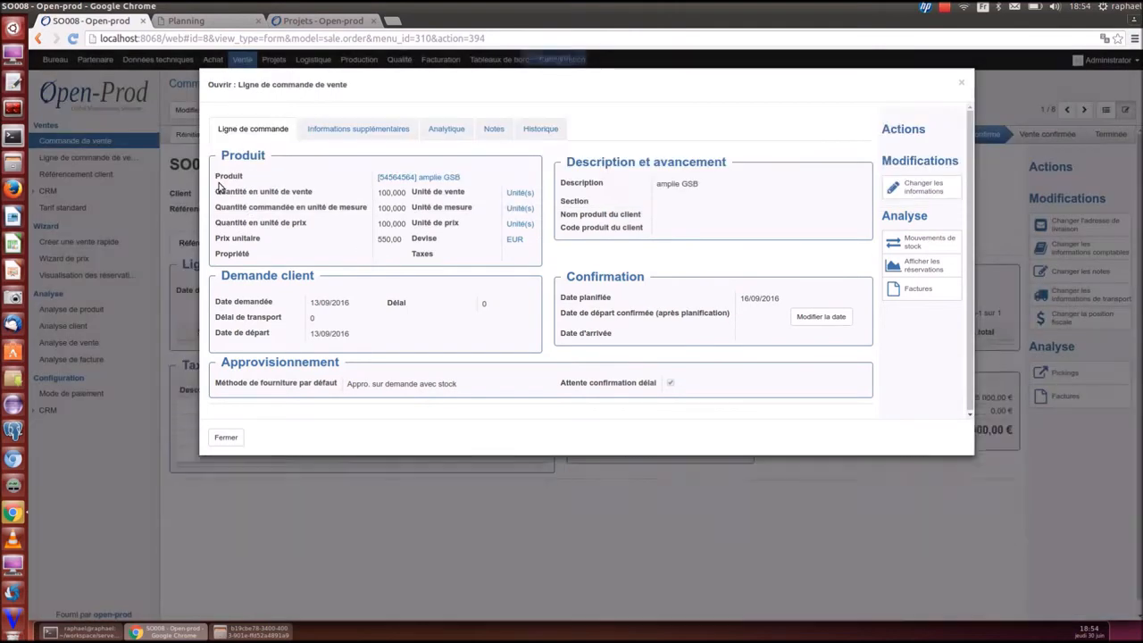
pyautogui.click(235, 439)
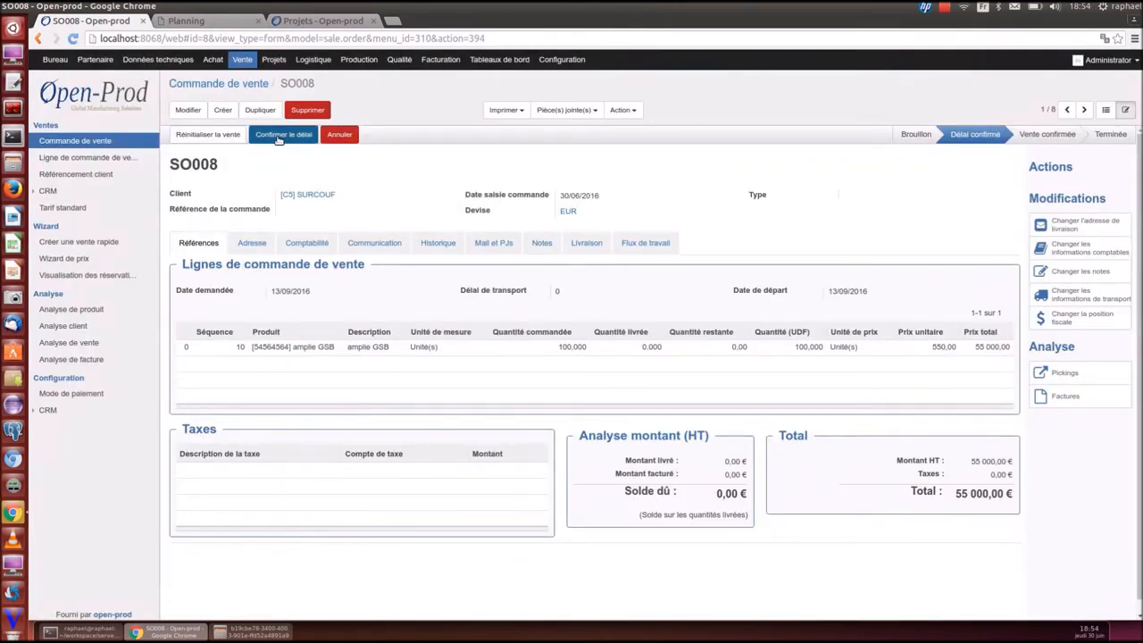
# Check SO008's history, confirm its delivery date to reach Vente confirmée, then go to Achat
pyautogui.click(505, 248)
pyautogui.click(442, 243)
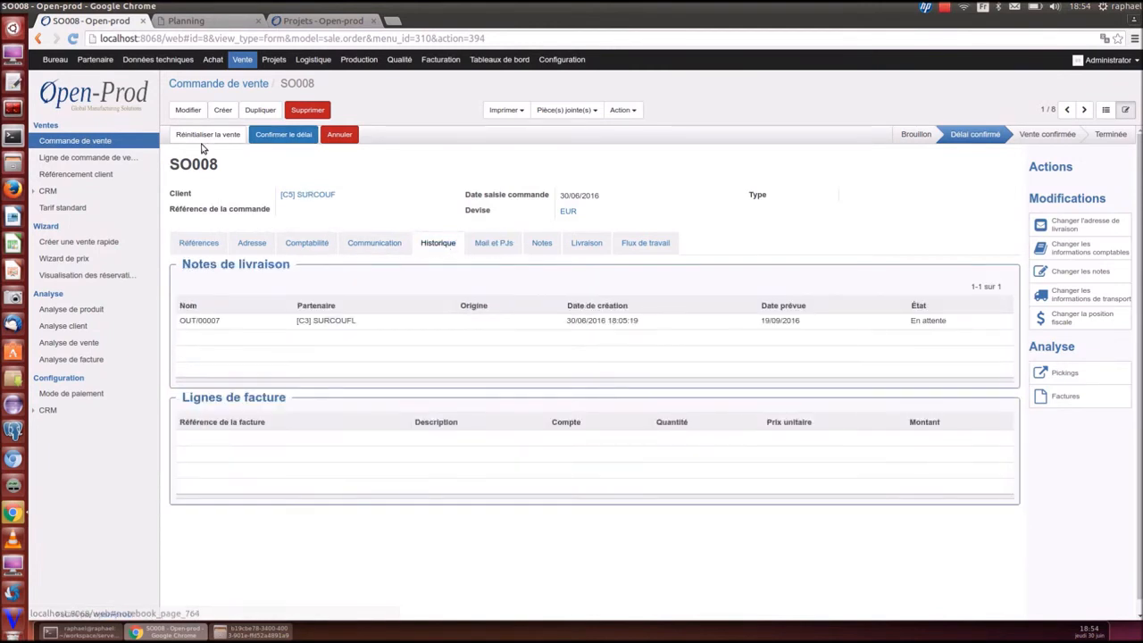
pyautogui.click(283, 136)
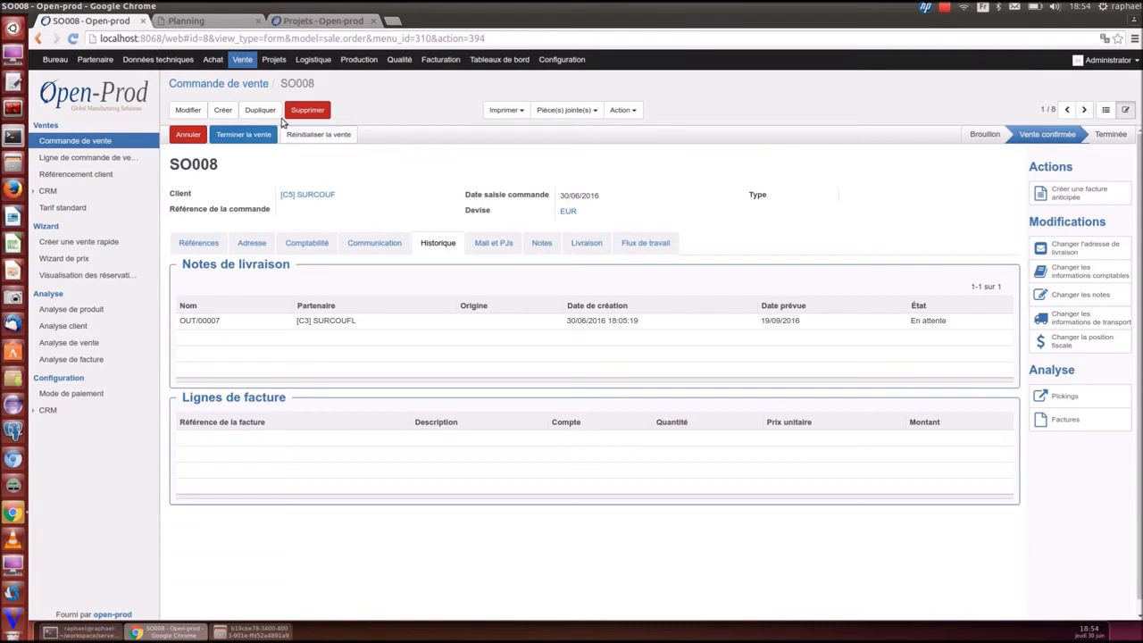
pyautogui.click(210, 61)
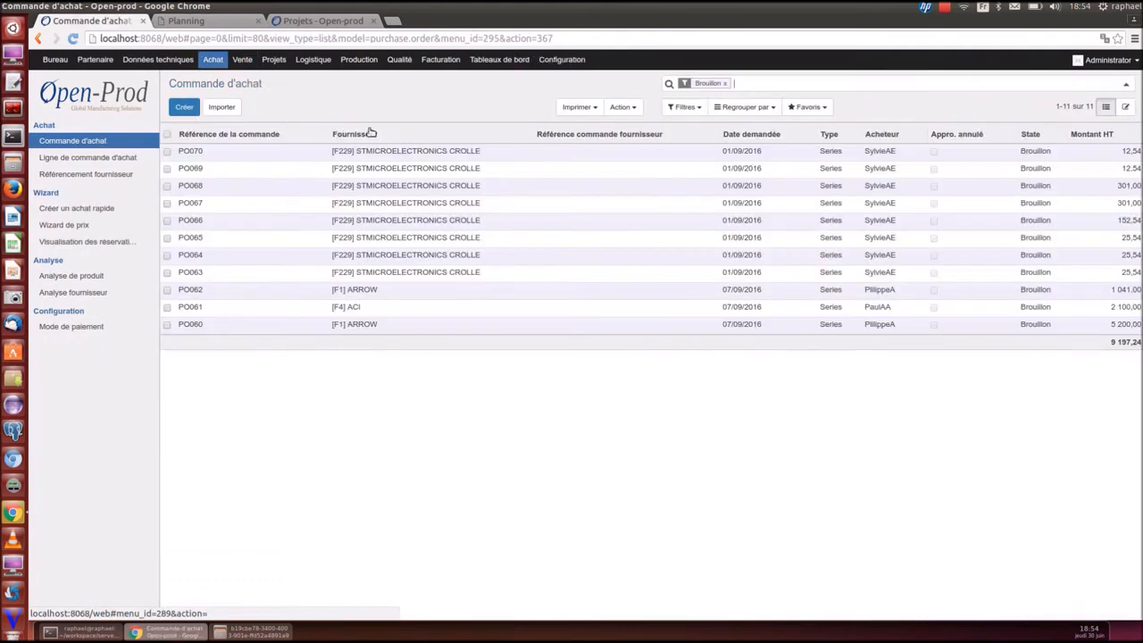
# Merge the two ARROW draft purchase orders into PO071 and confirm it
pyautogui.click(373, 138)
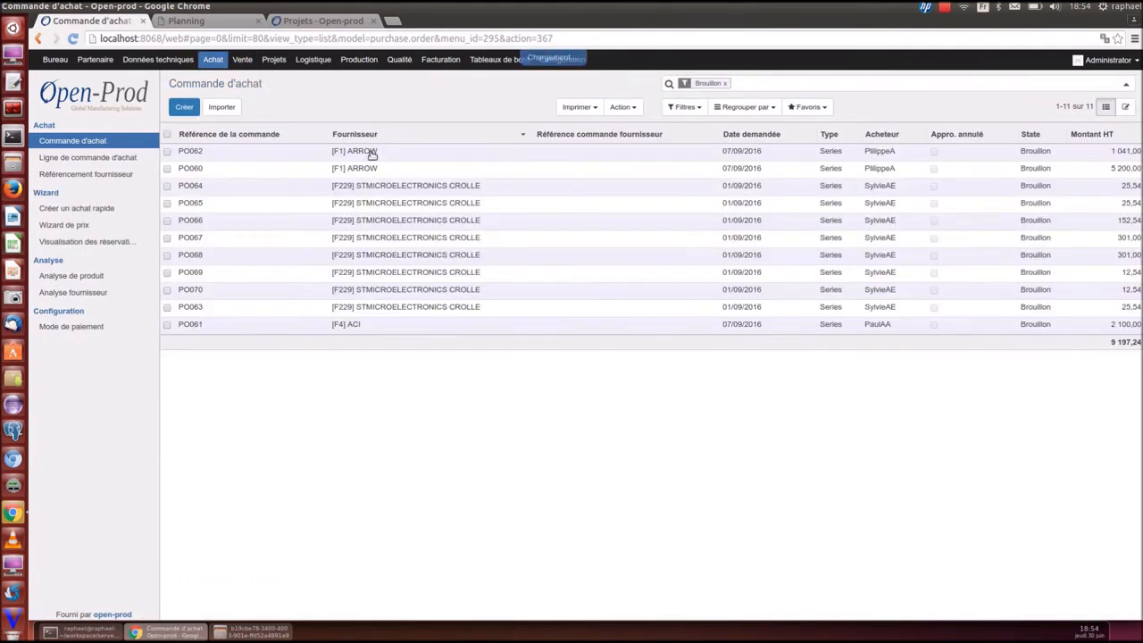
pyautogui.click(166, 151)
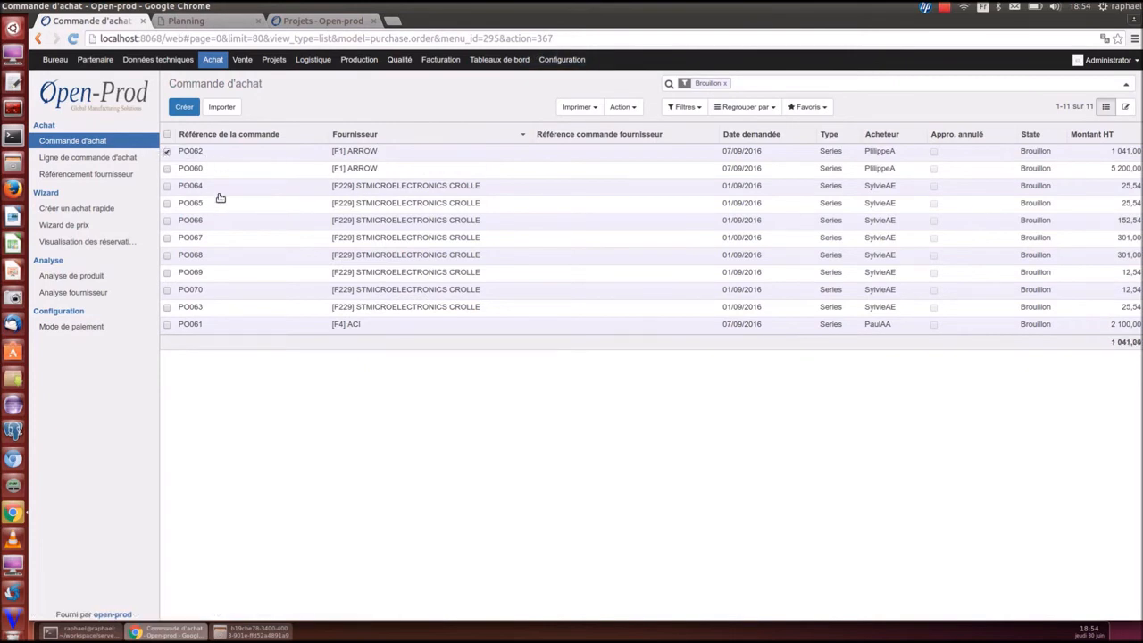
pyautogui.click(620, 106)
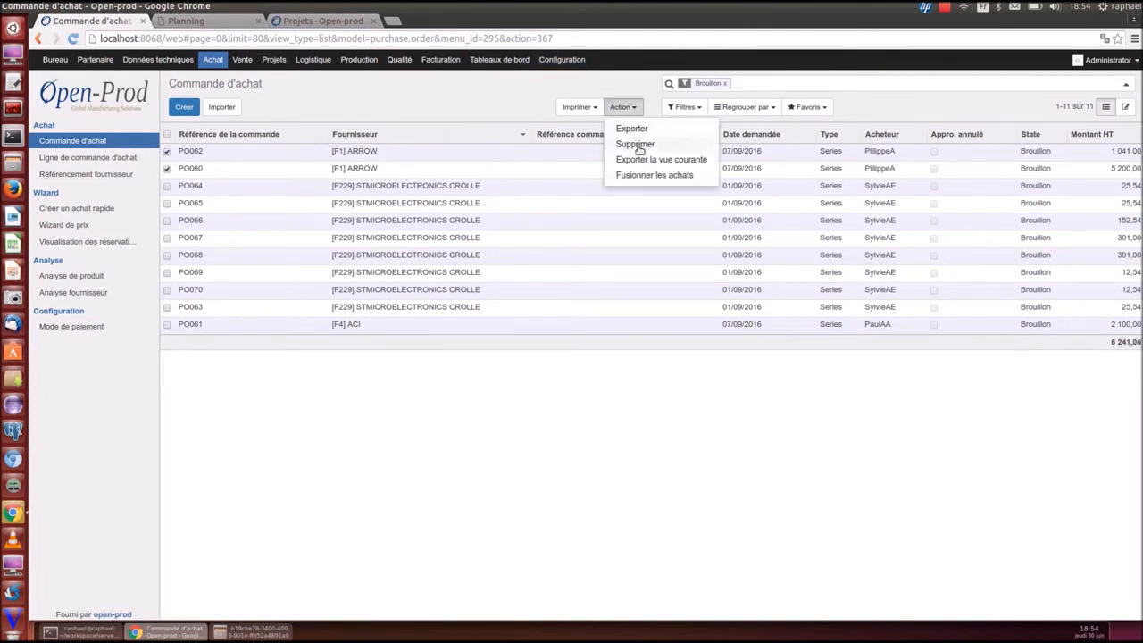
pyautogui.click(636, 174)
pyautogui.click(564, 358)
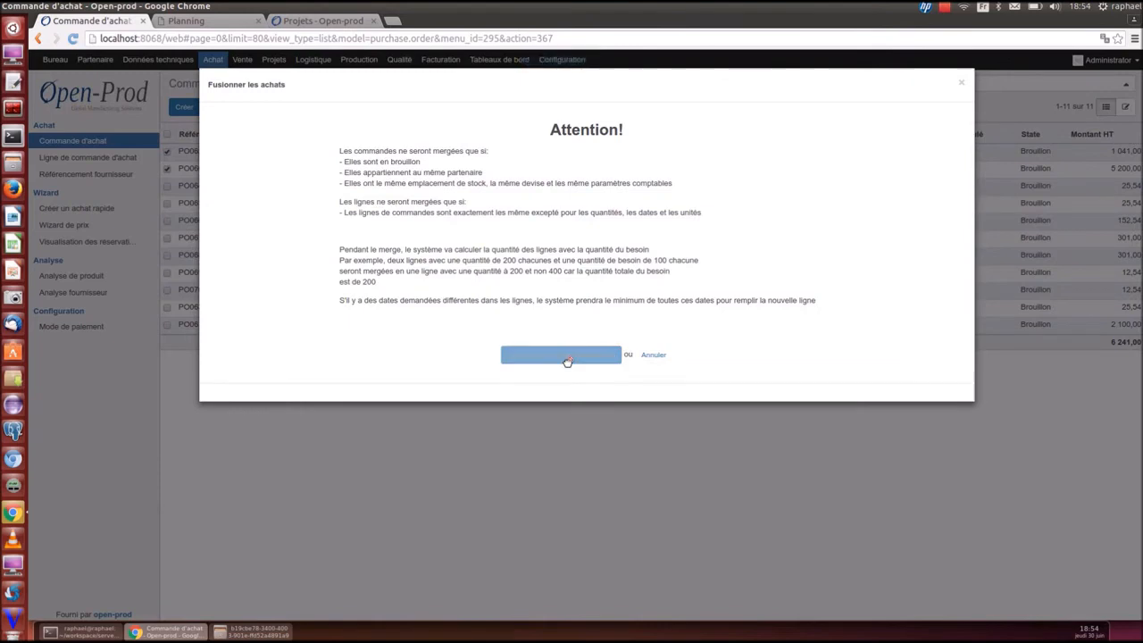
pyautogui.click(238, 151)
pyautogui.click(273, 134)
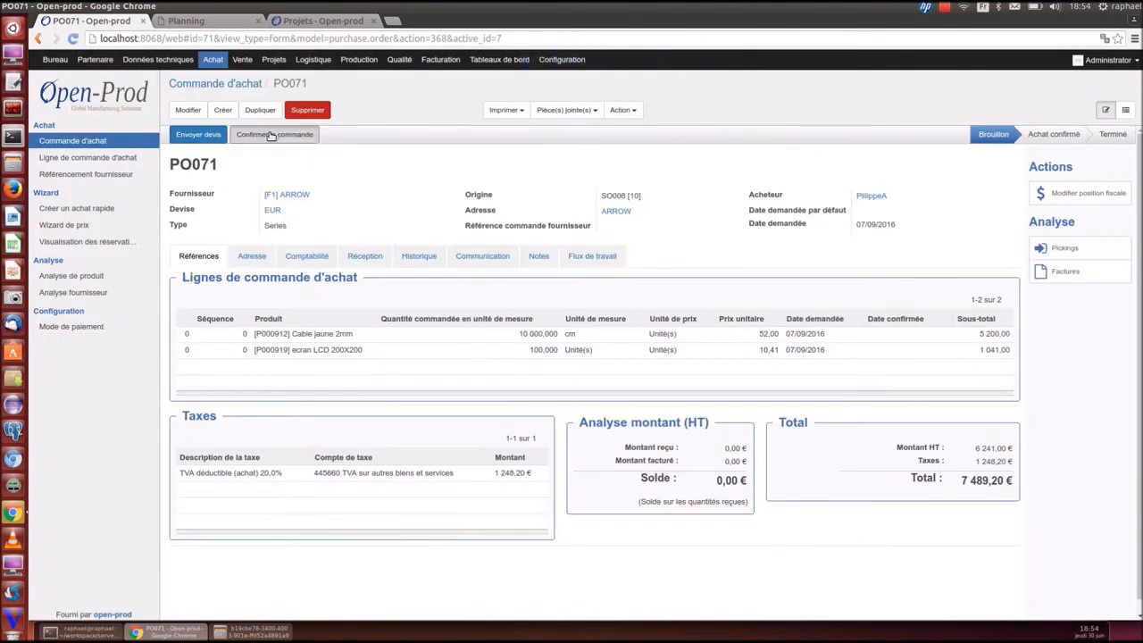
# Filter Brouillon orders and merge the eight STMICROELECTRONICS CROLLE drafts into PO072
pyautogui.click(1127, 110)
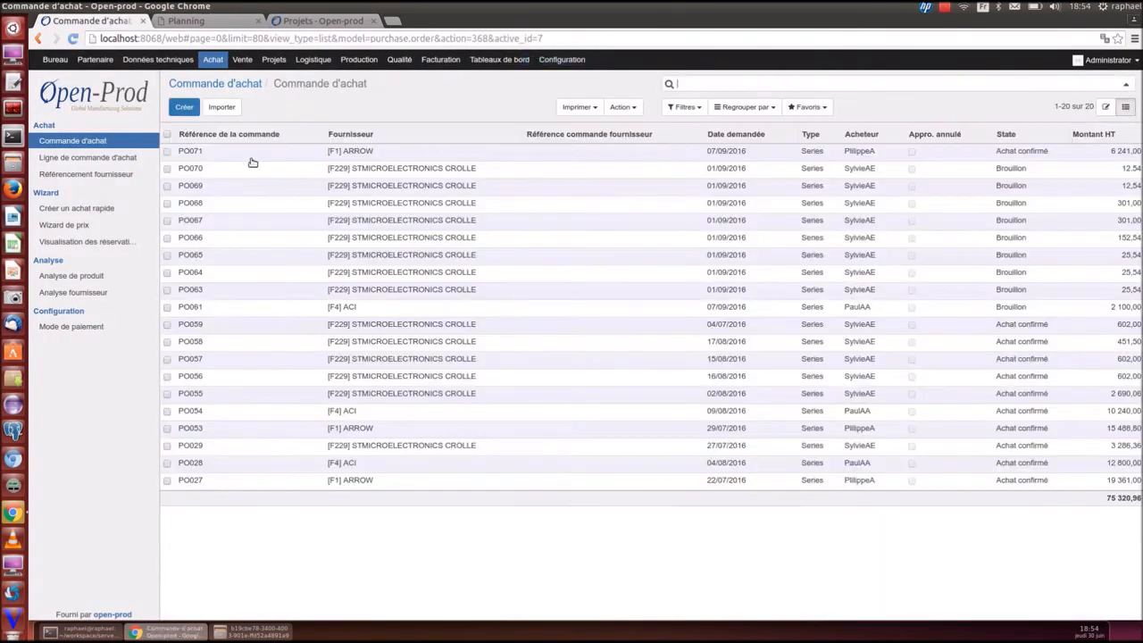
pyautogui.click(98, 141)
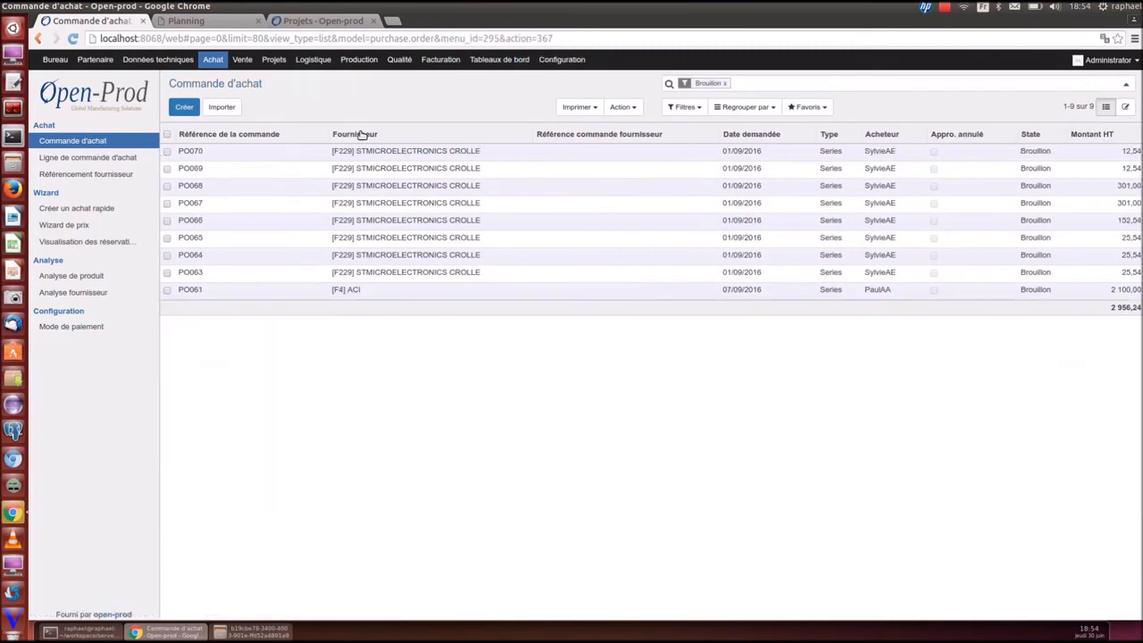
pyautogui.click(166, 135)
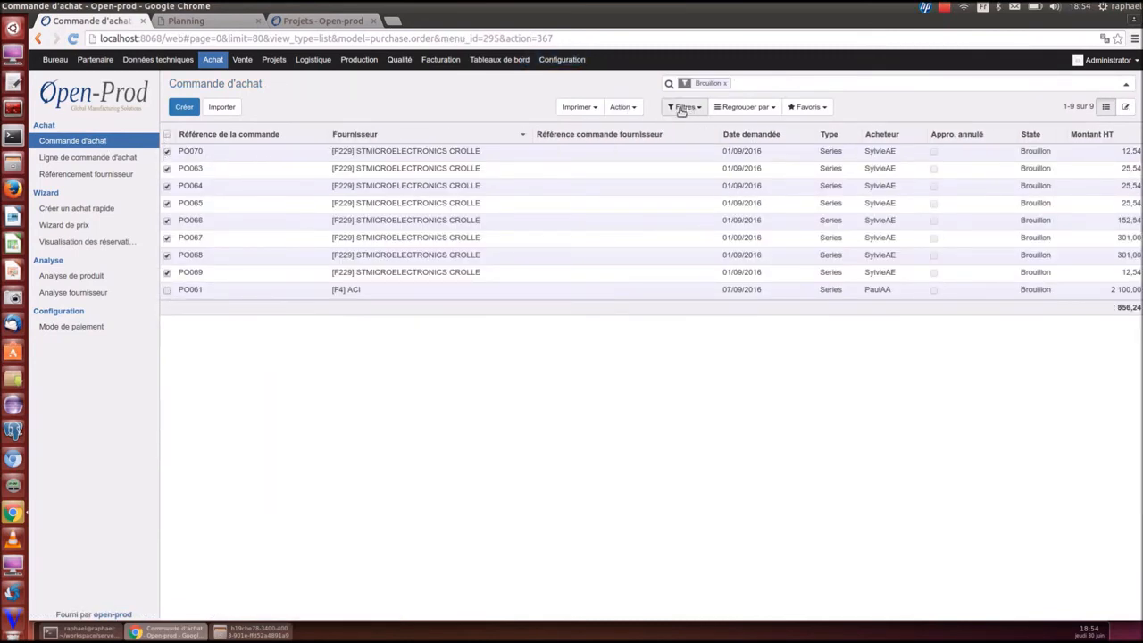
pyautogui.click(619, 109)
pyautogui.click(623, 175)
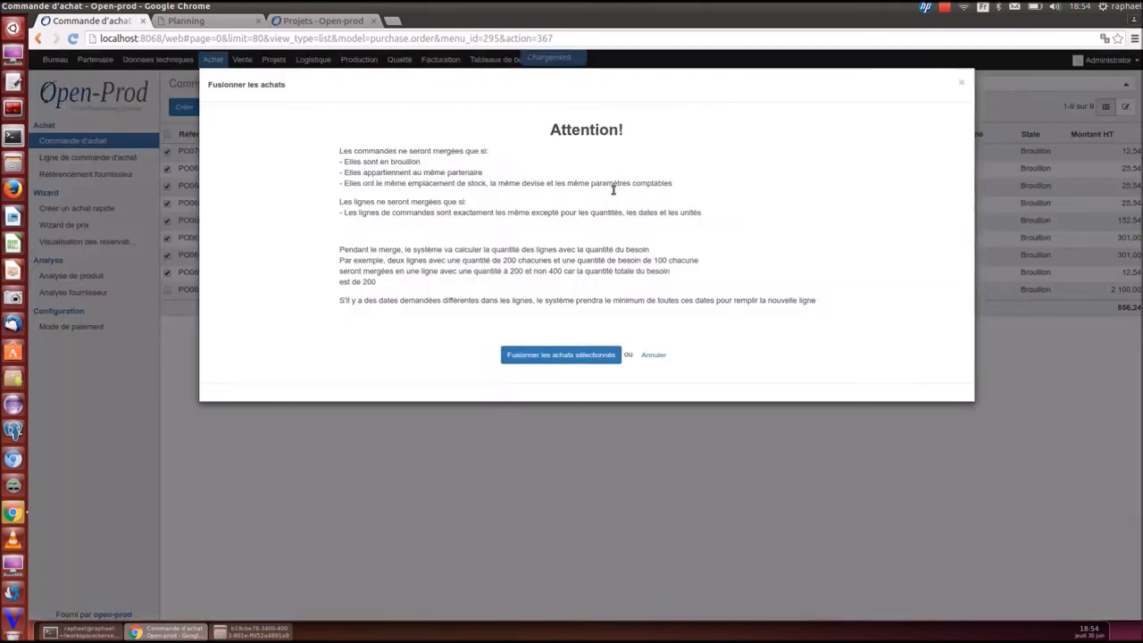
pyautogui.click(526, 353)
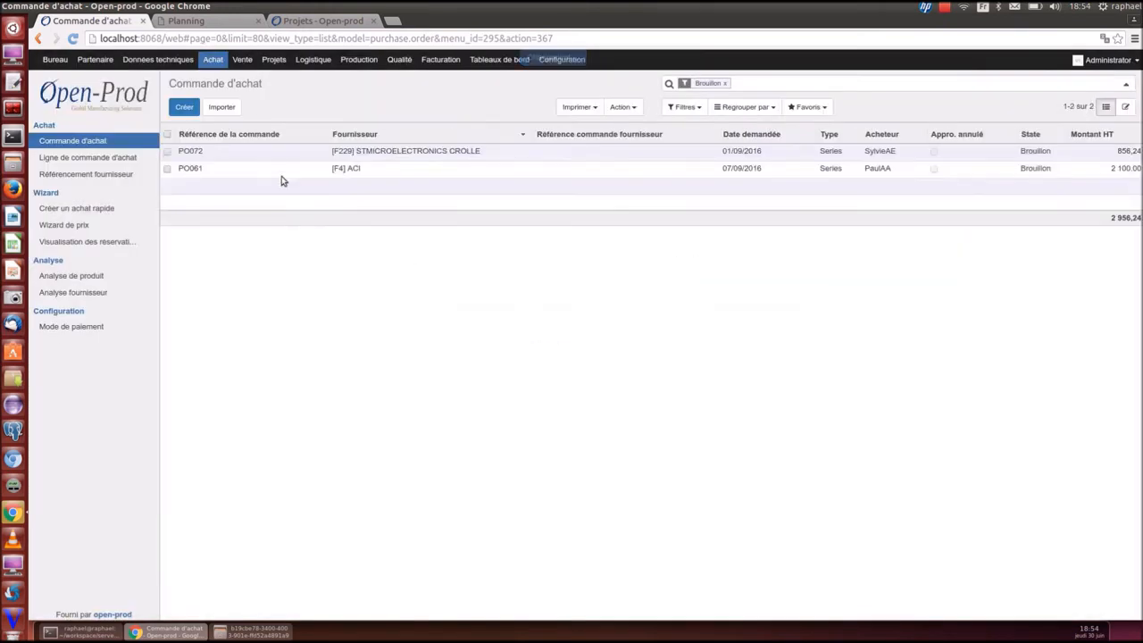
pyautogui.click(284, 153)
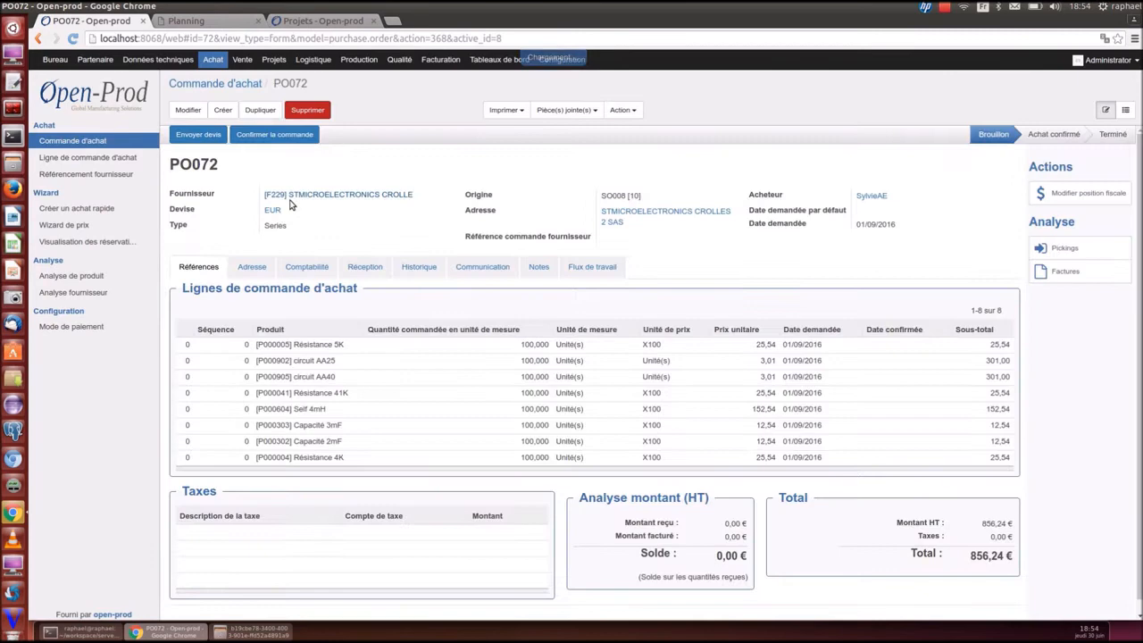
# Review the stock reservations for PO072's Résistance 5K line
pyautogui.click(291, 347)
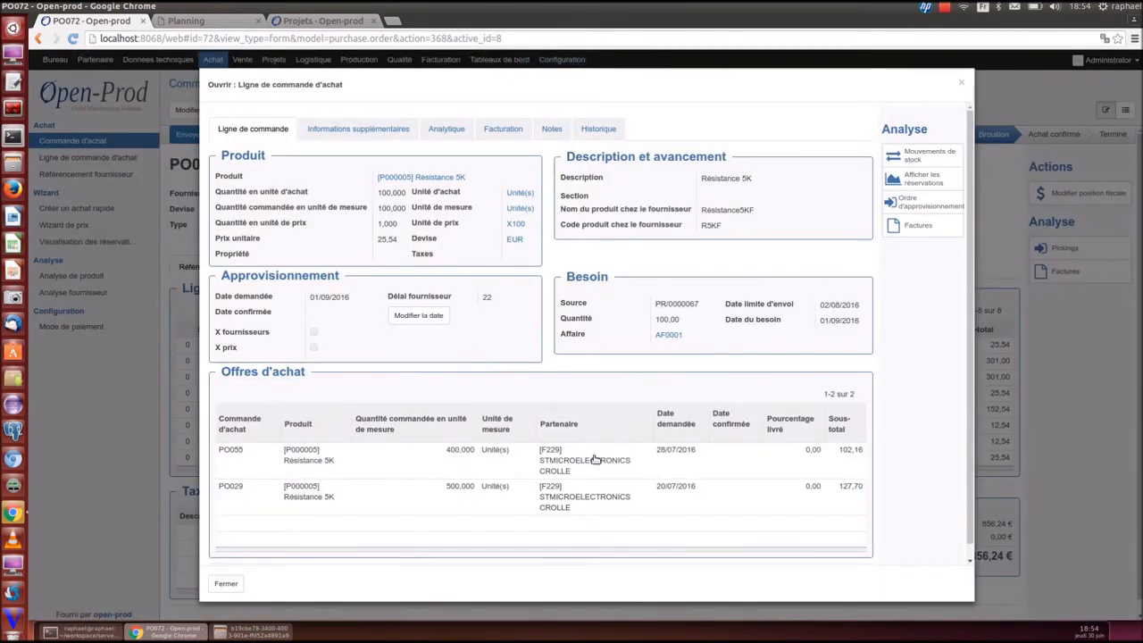
pyautogui.click(920, 178)
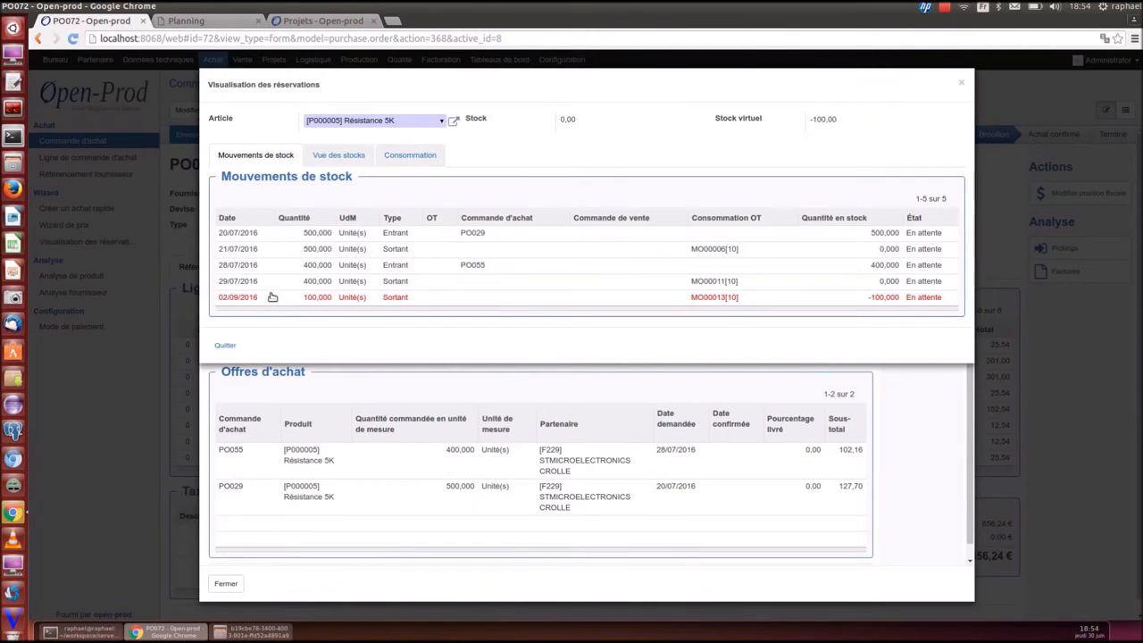
pyautogui.click(961, 82)
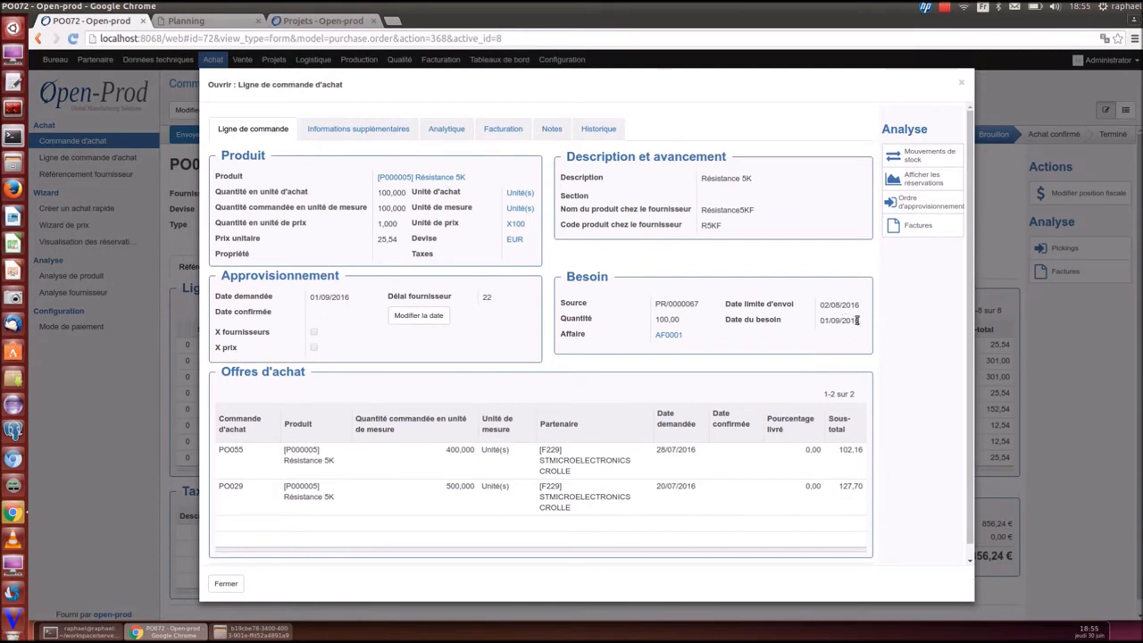
pyautogui.click(964, 84)
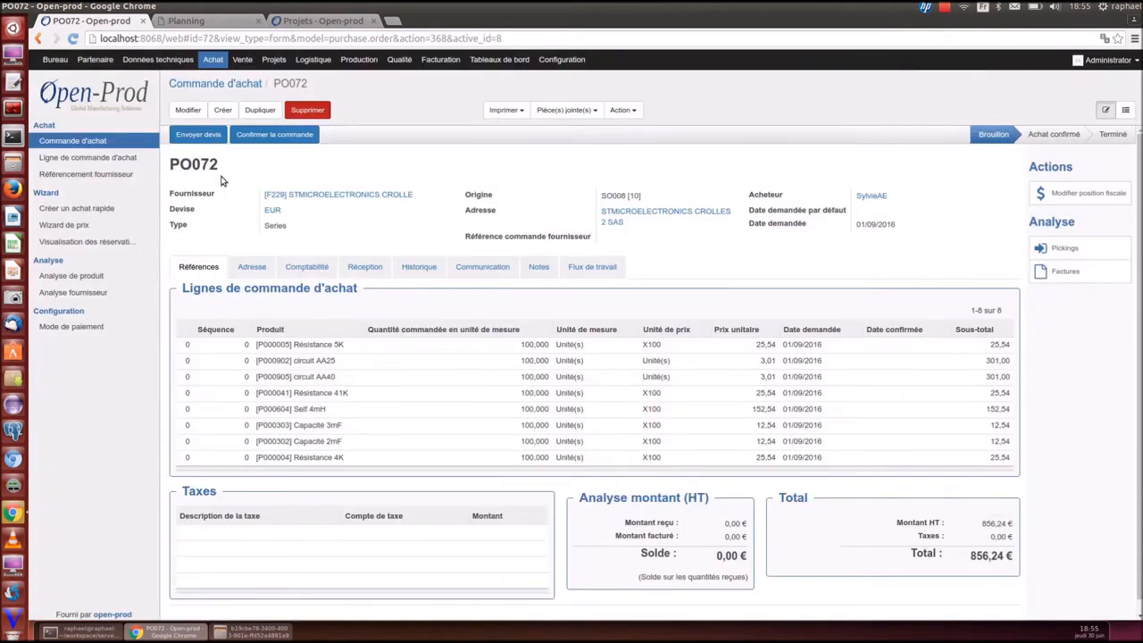
# Confirm PO072 and list the remaining Brouillon purchase orders
pyautogui.click(259, 135)
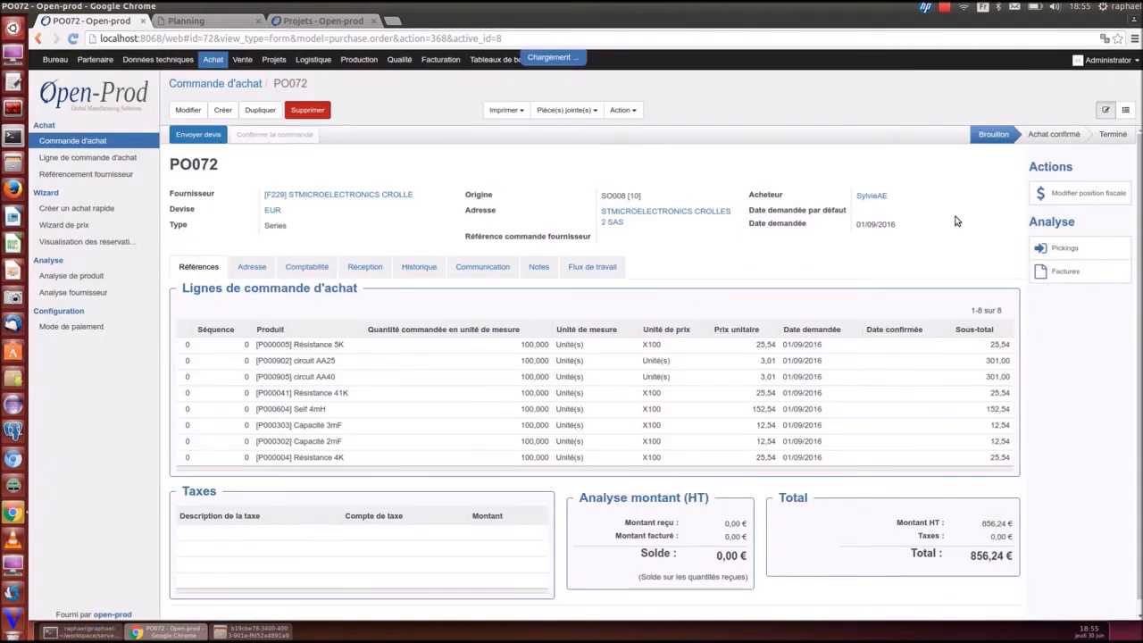
pyautogui.click(1126, 110)
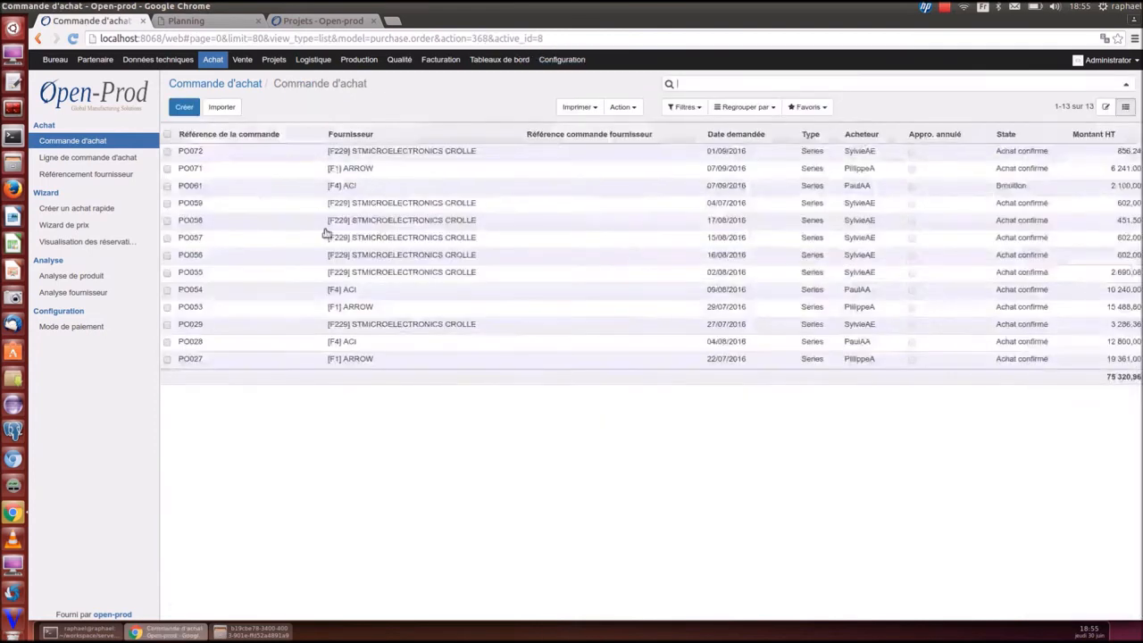
pyautogui.click(87, 146)
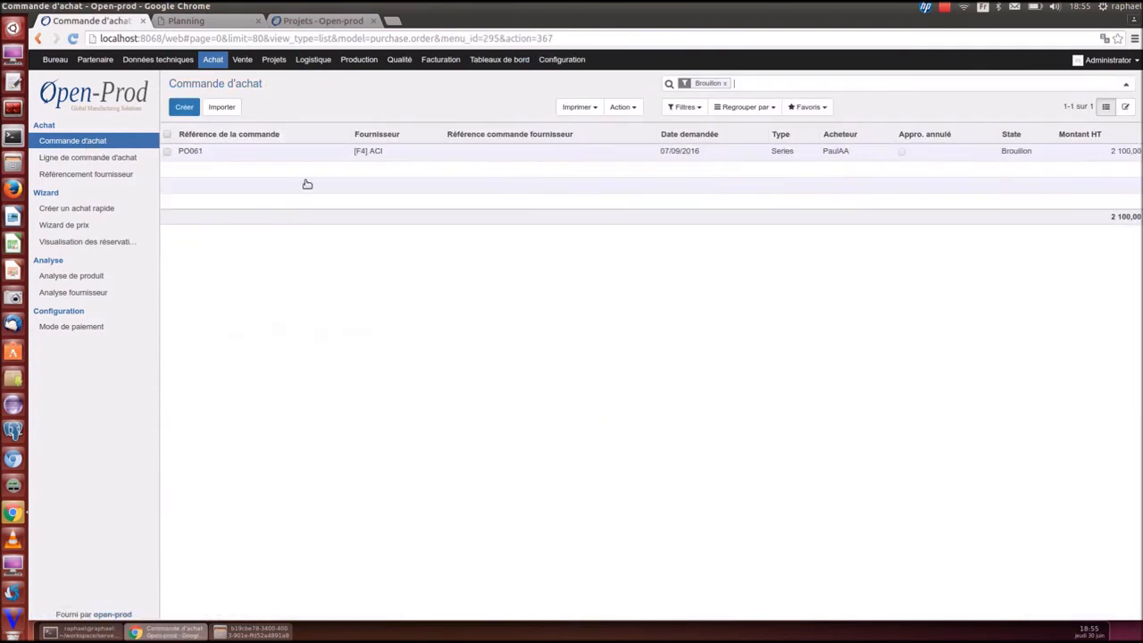
# On PO061, set the supplier contact and Courriel as communication mode
pyautogui.click(305, 154)
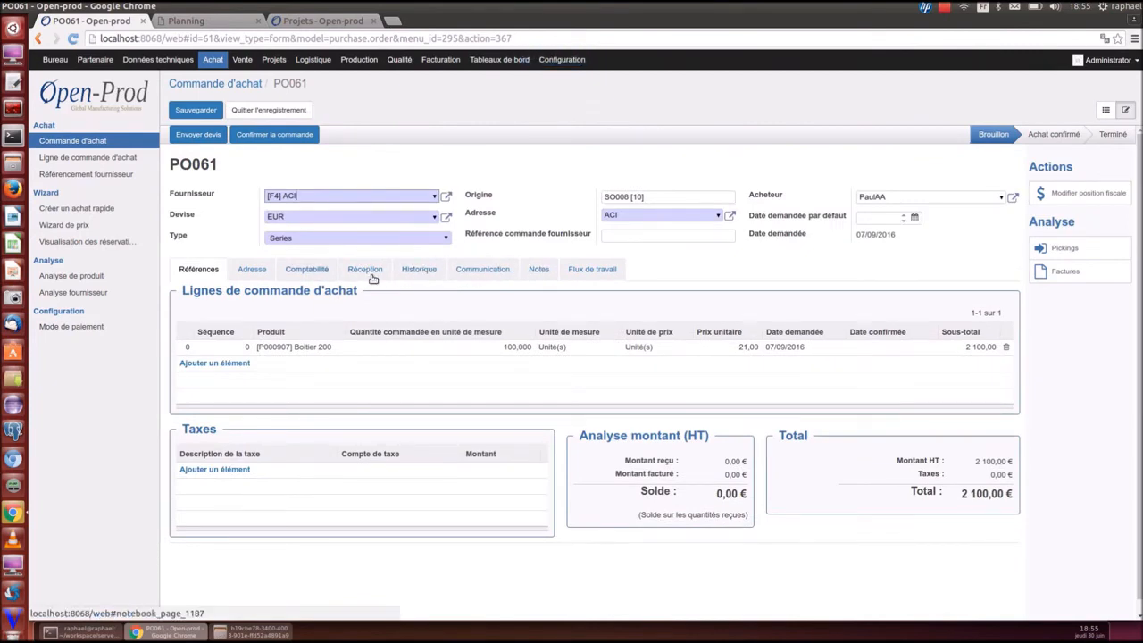
pyautogui.click(482, 269)
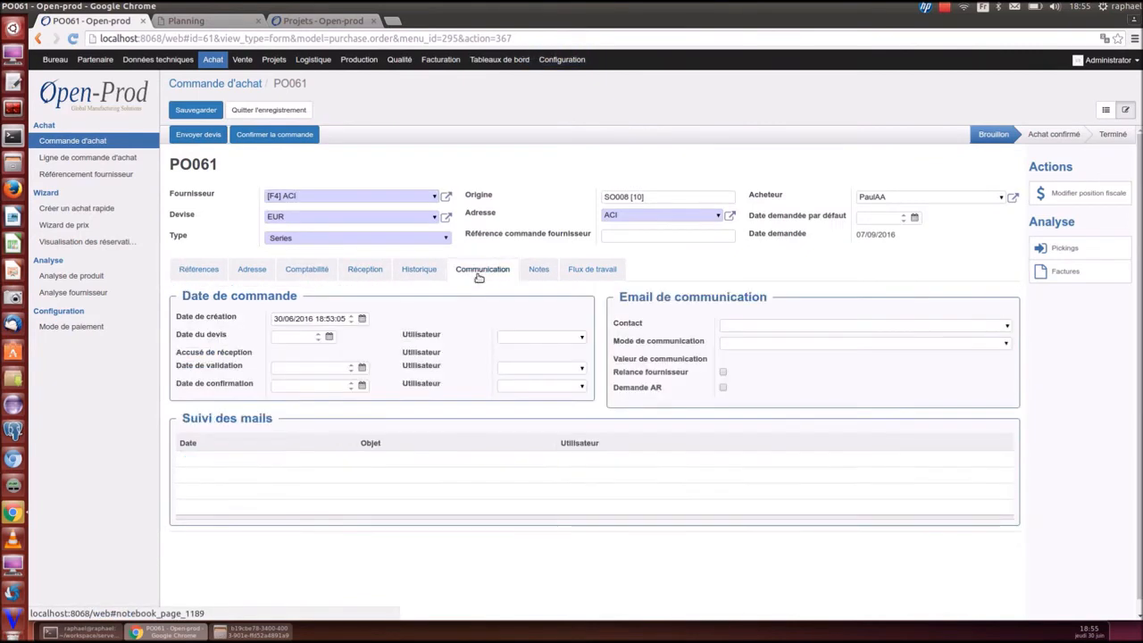
pyautogui.click(1007, 329)
pyautogui.click(885, 352)
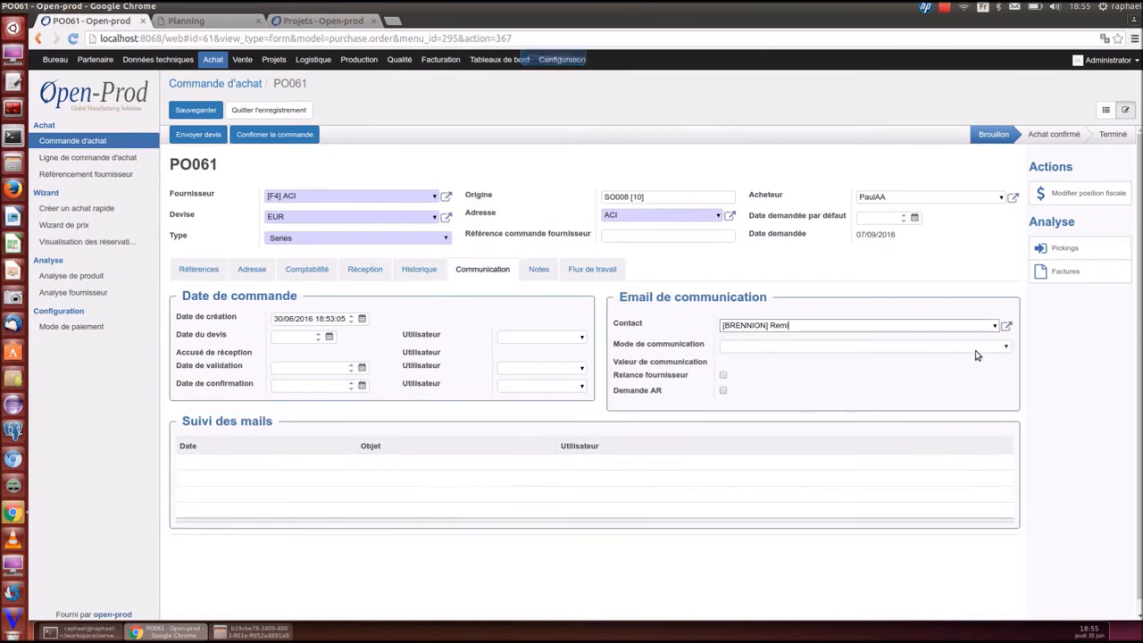
pyautogui.click(980, 347)
pyautogui.click(938, 377)
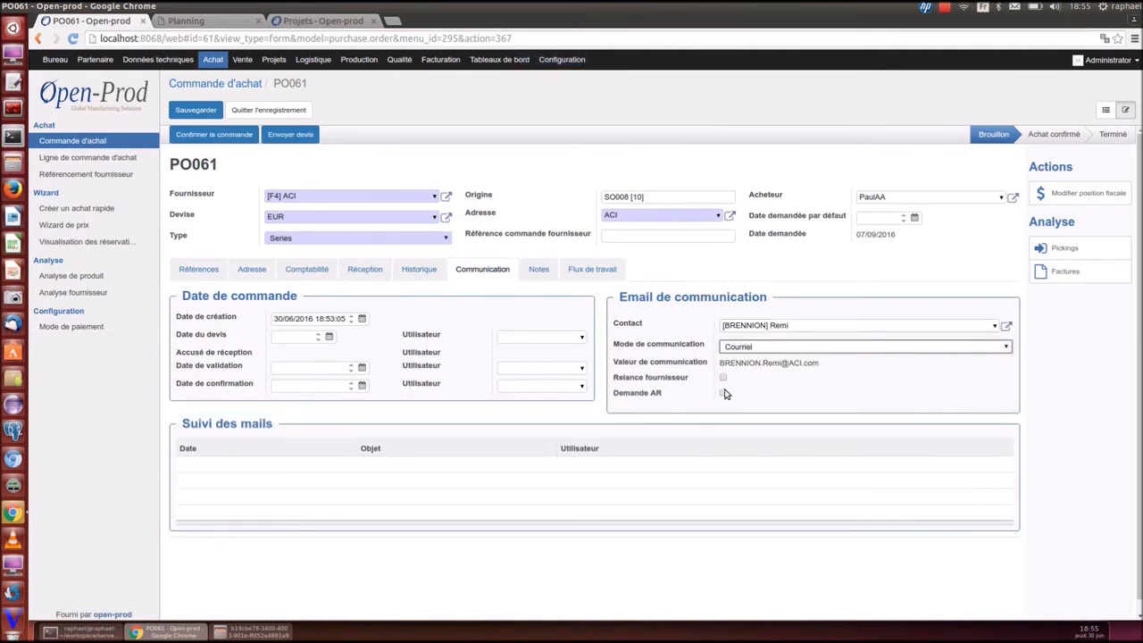
pyautogui.click(198, 269)
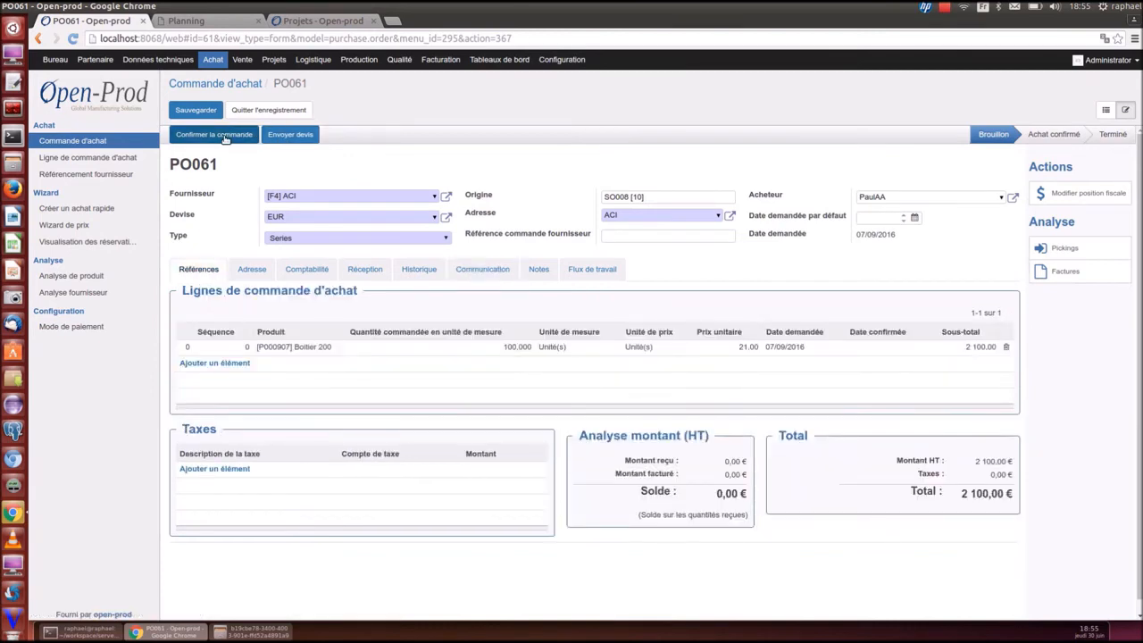
# Send PO061's quotation e-mail, confirm it with a confirmation e-mail, then open the receipts list
pyautogui.click(284, 135)
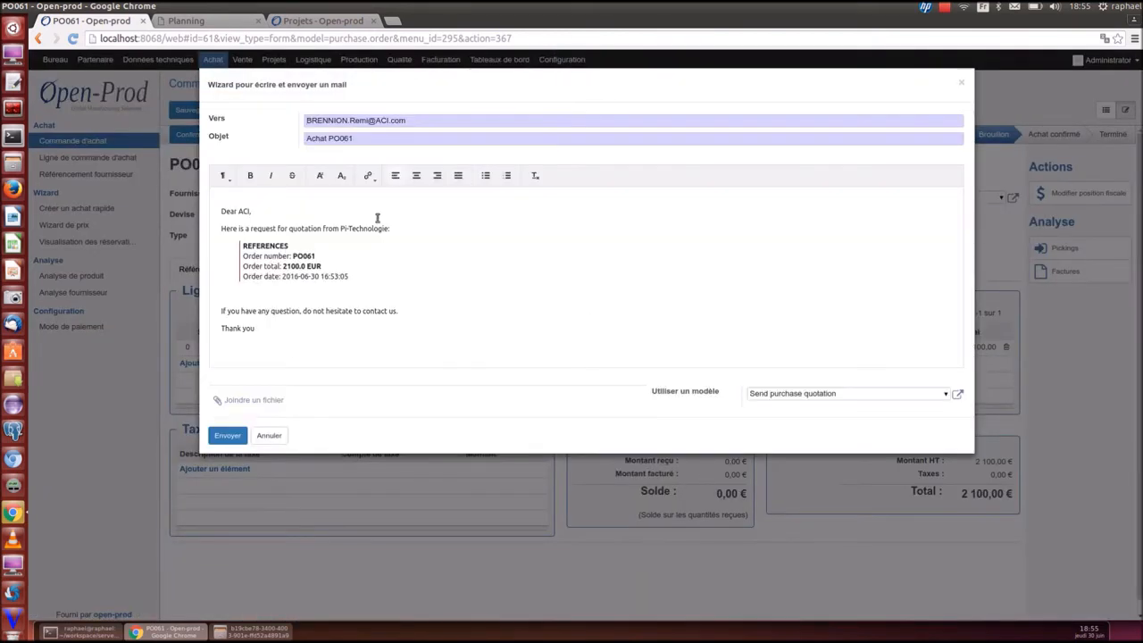
pyautogui.click(228, 435)
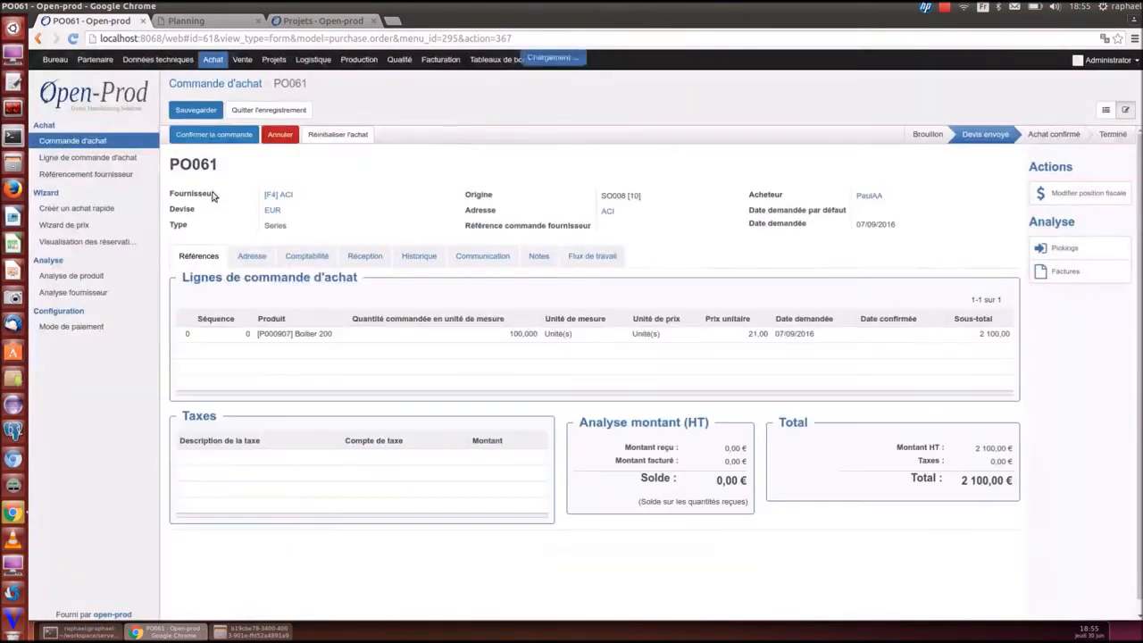
pyautogui.click(205, 136)
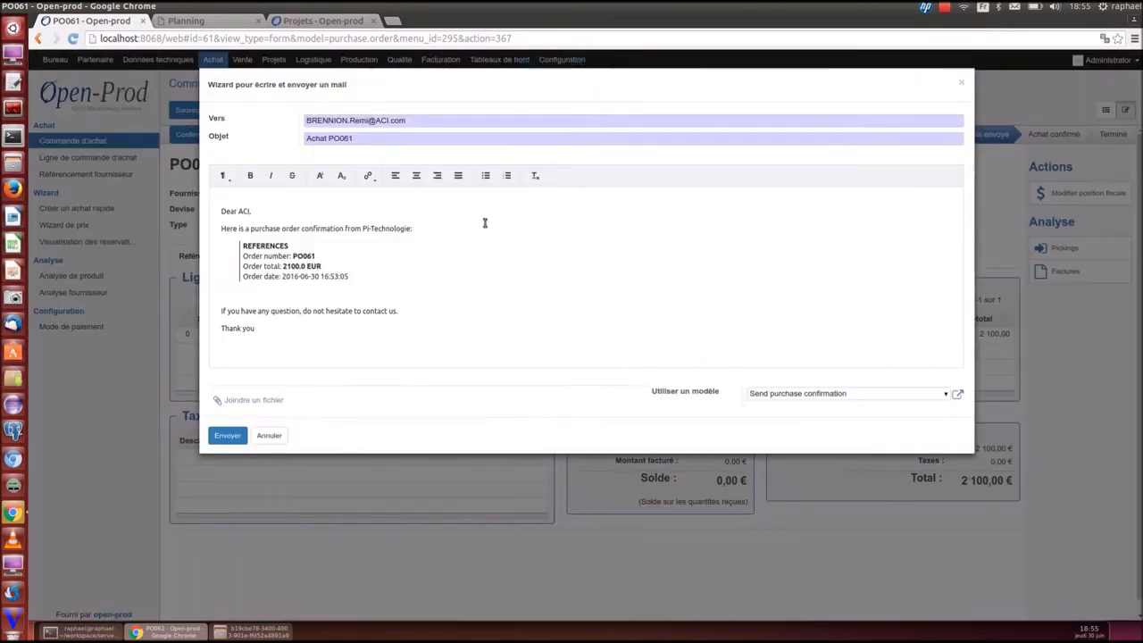
pyautogui.click(227, 435)
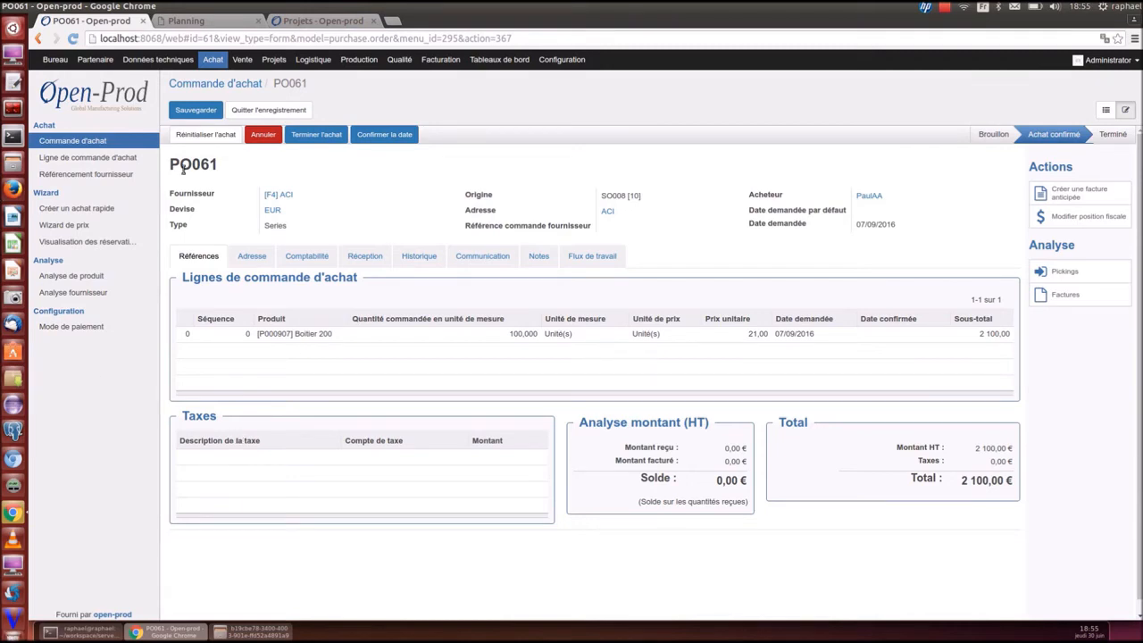
pyautogui.click(313, 59)
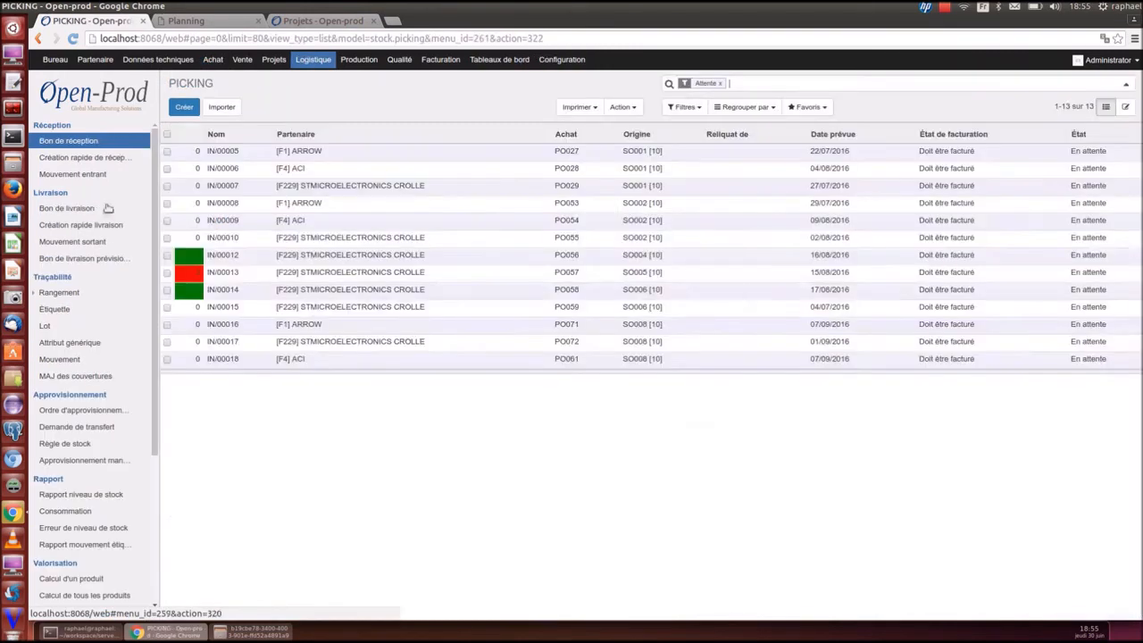
# Process receipt IN/00015 so it becomes Terminée
pyautogui.click(284, 308)
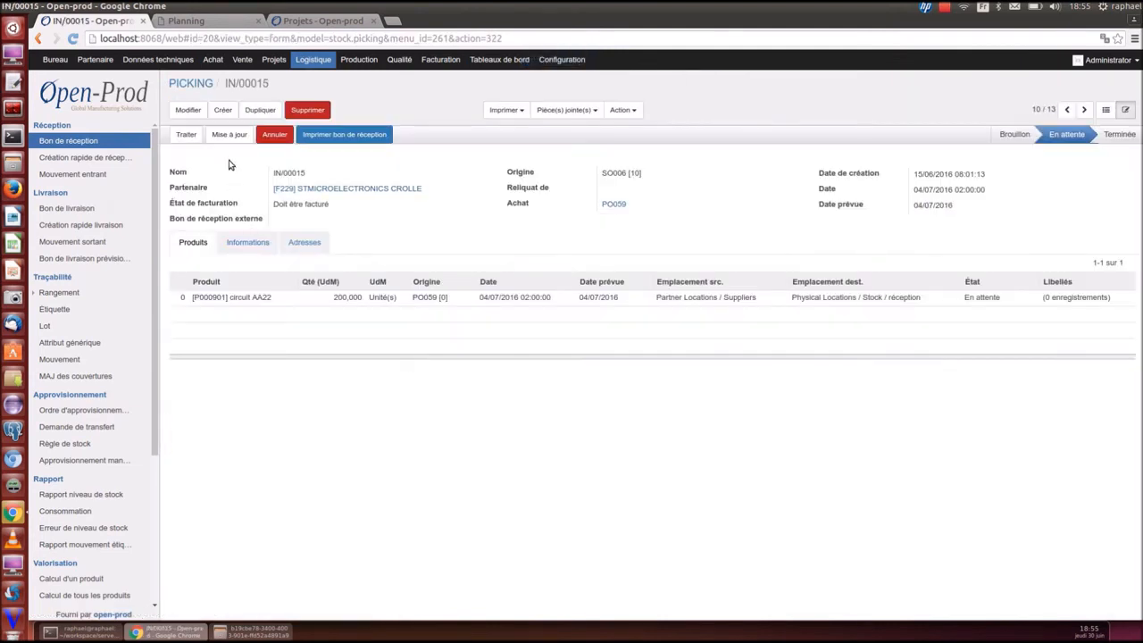
pyautogui.click(186, 134)
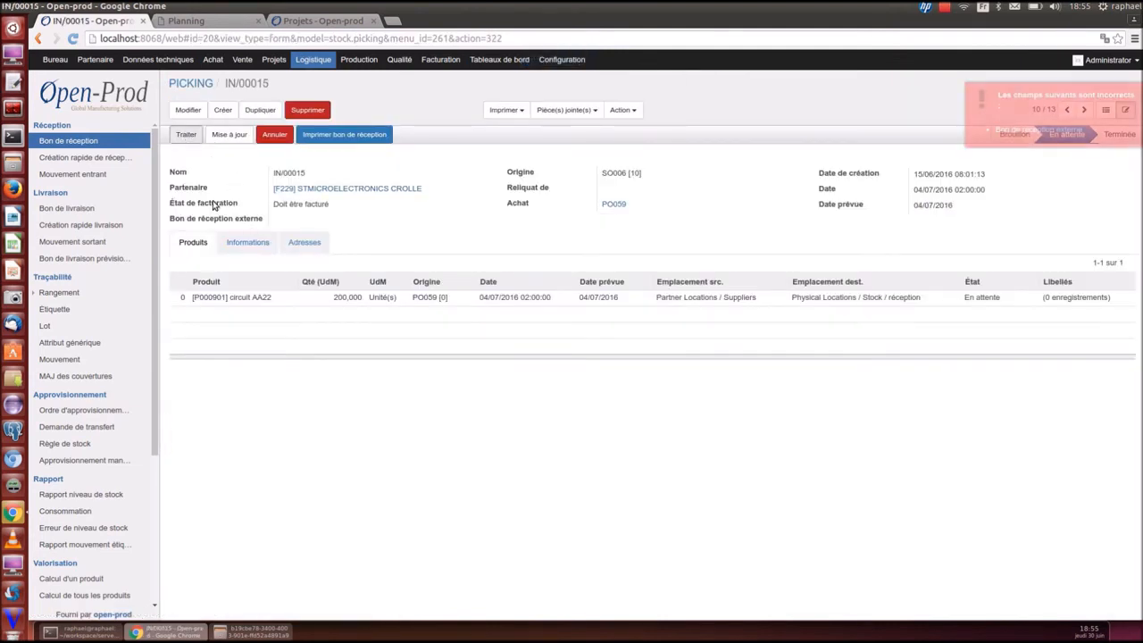
pyautogui.click(188, 110)
pyautogui.click(185, 134)
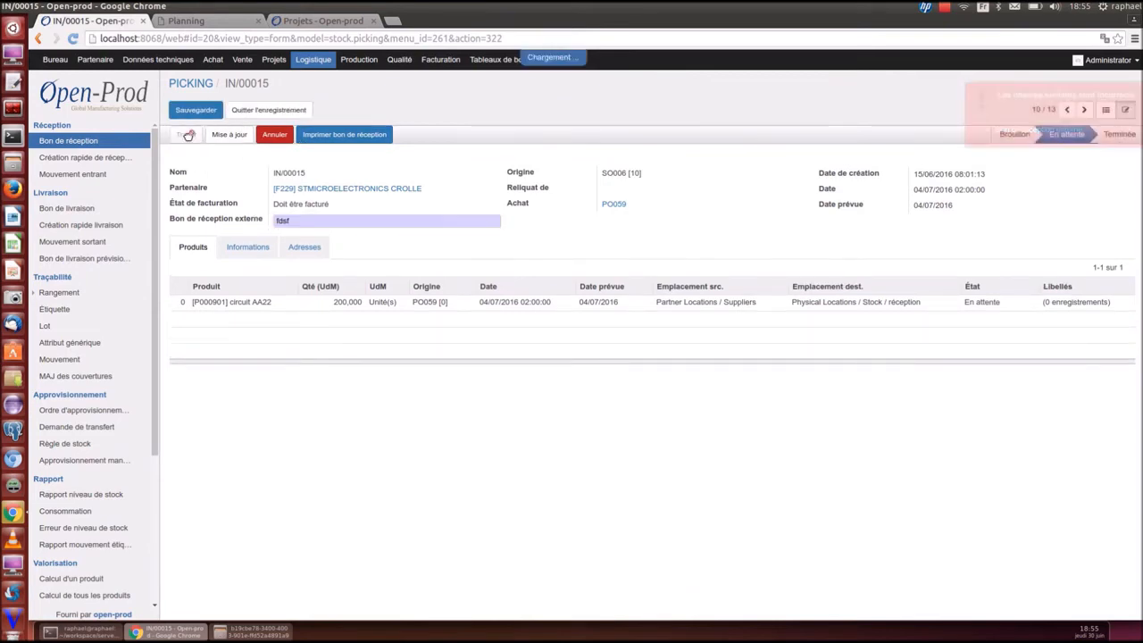
pyautogui.click(219, 246)
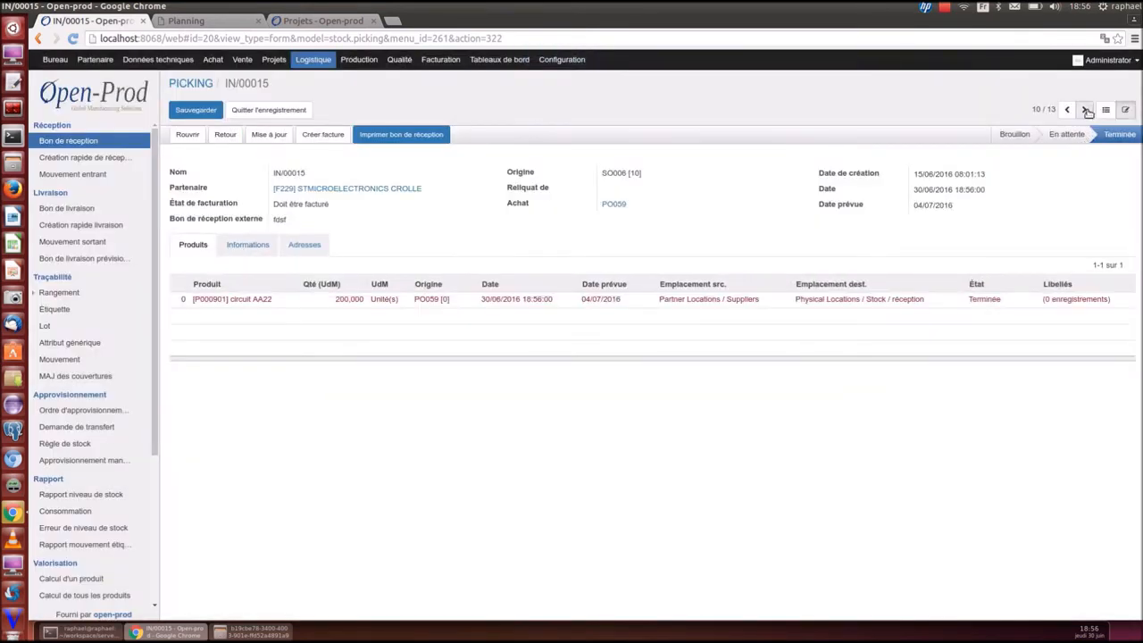
# Generate four 25-unit labels for IN/00016's ecran LCD 200X200 line and process the receipt
pyautogui.click(1084, 109)
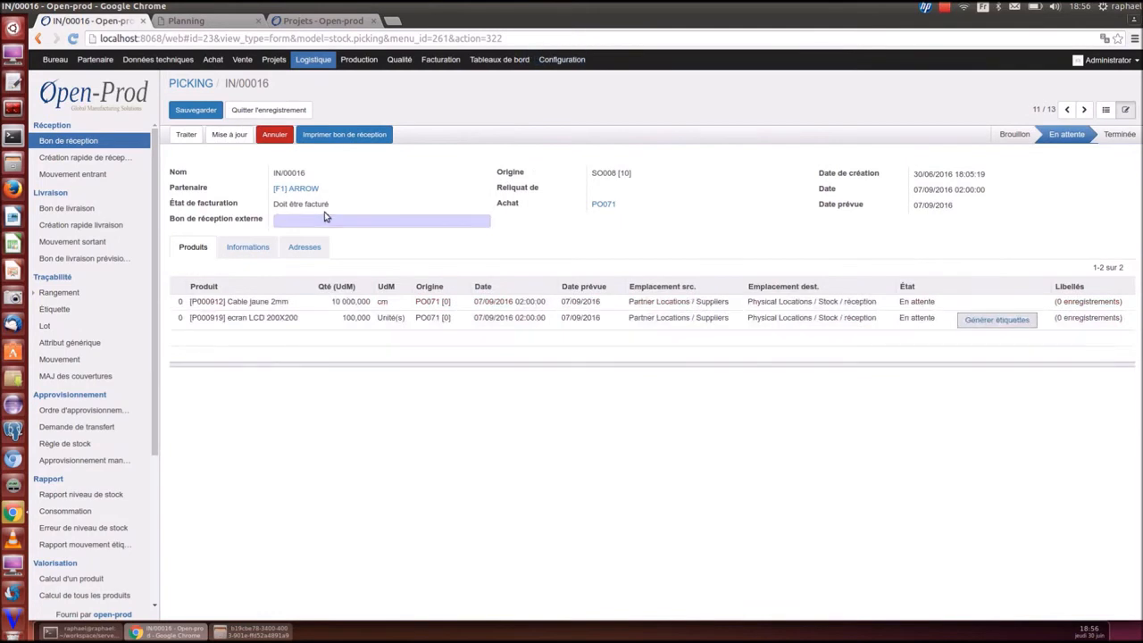
pyautogui.write('dsfdsf')
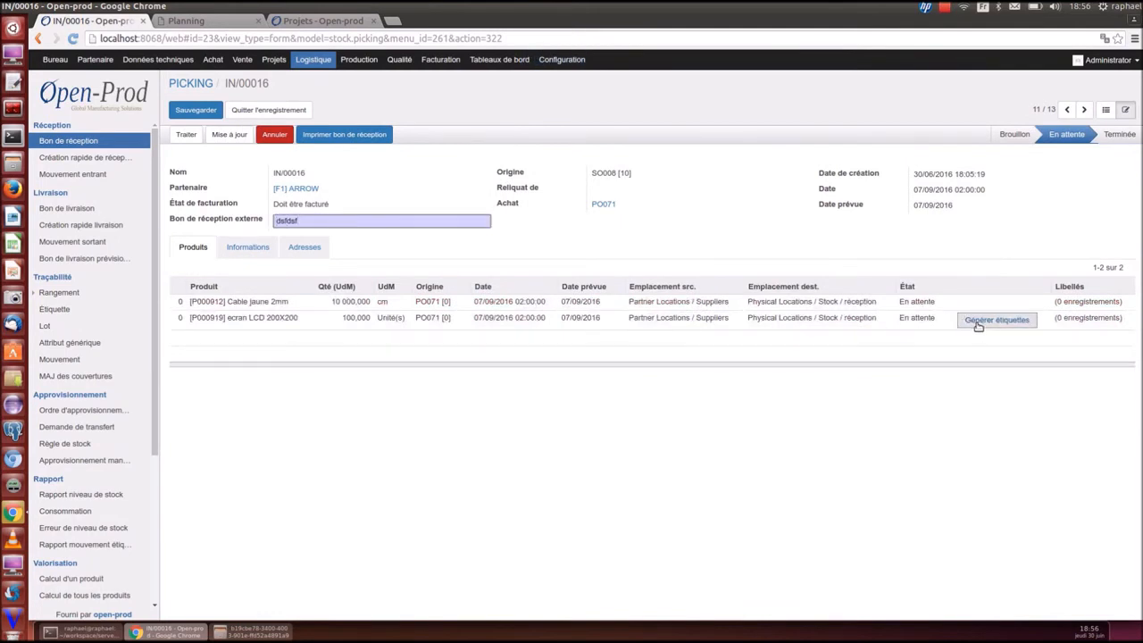
pyautogui.click(978, 326)
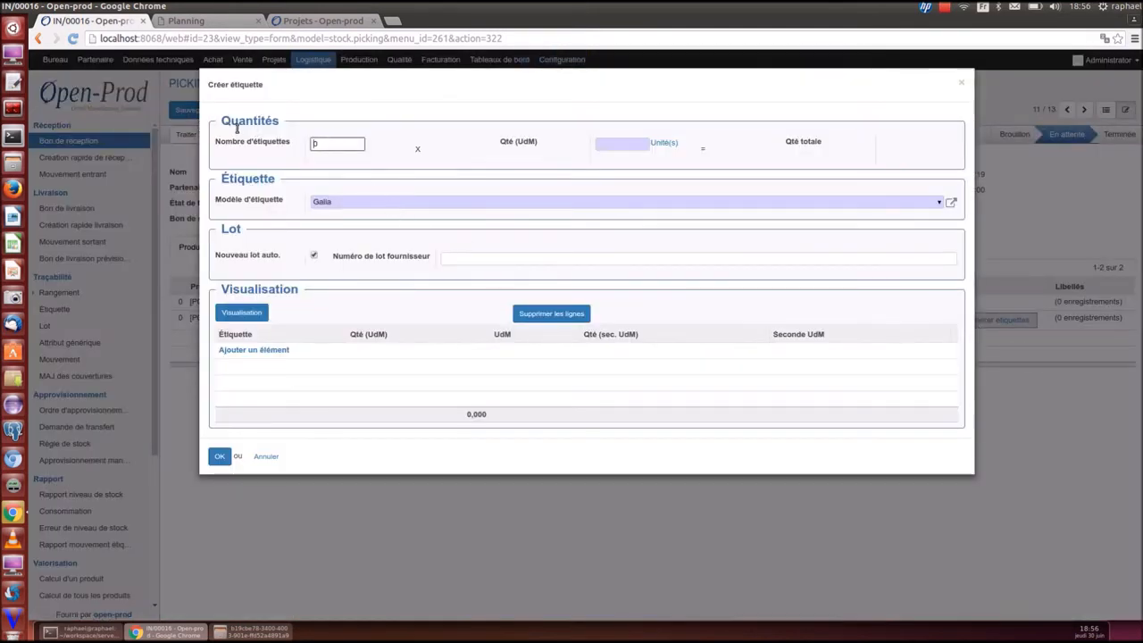
pyautogui.write('4')
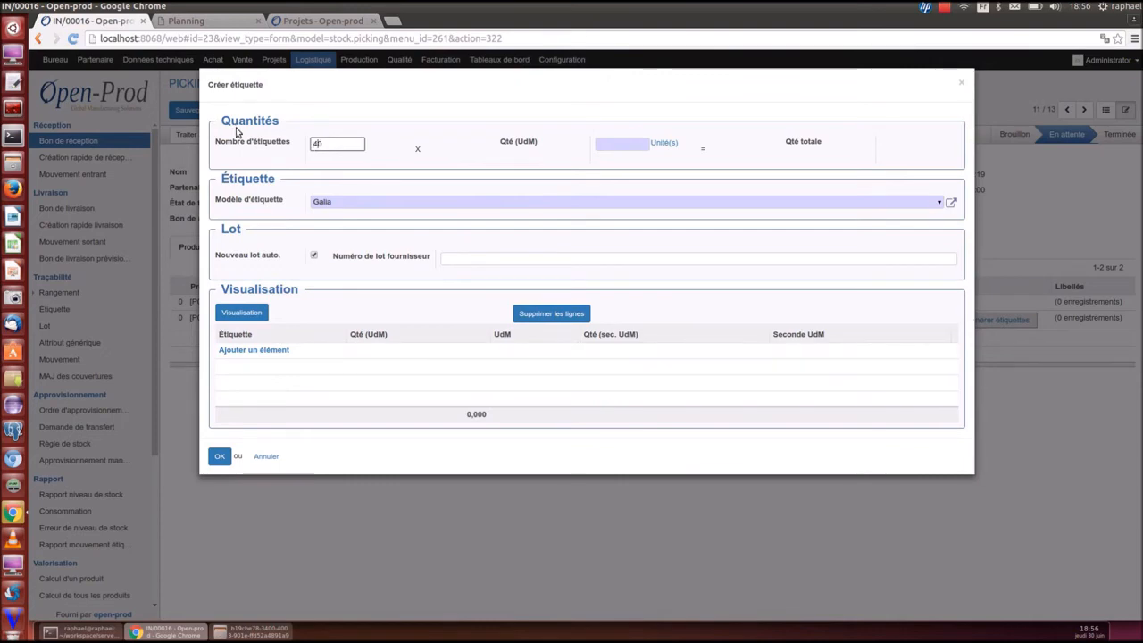
pyautogui.press('Tab')
pyautogui.write('25')
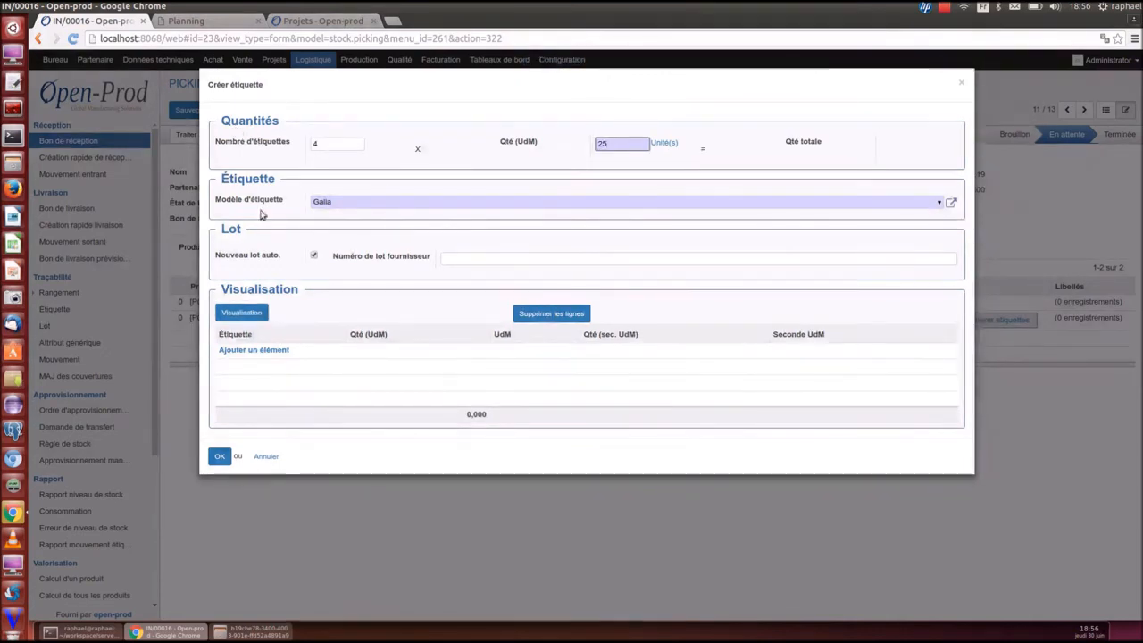
pyautogui.click(255, 318)
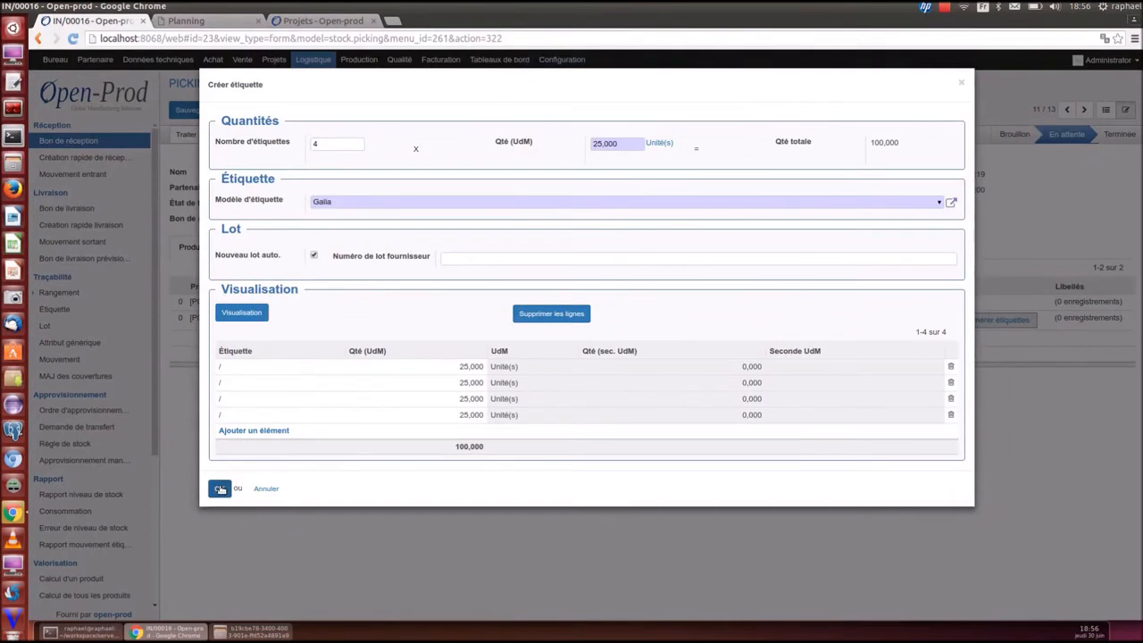
pyautogui.click(221, 484)
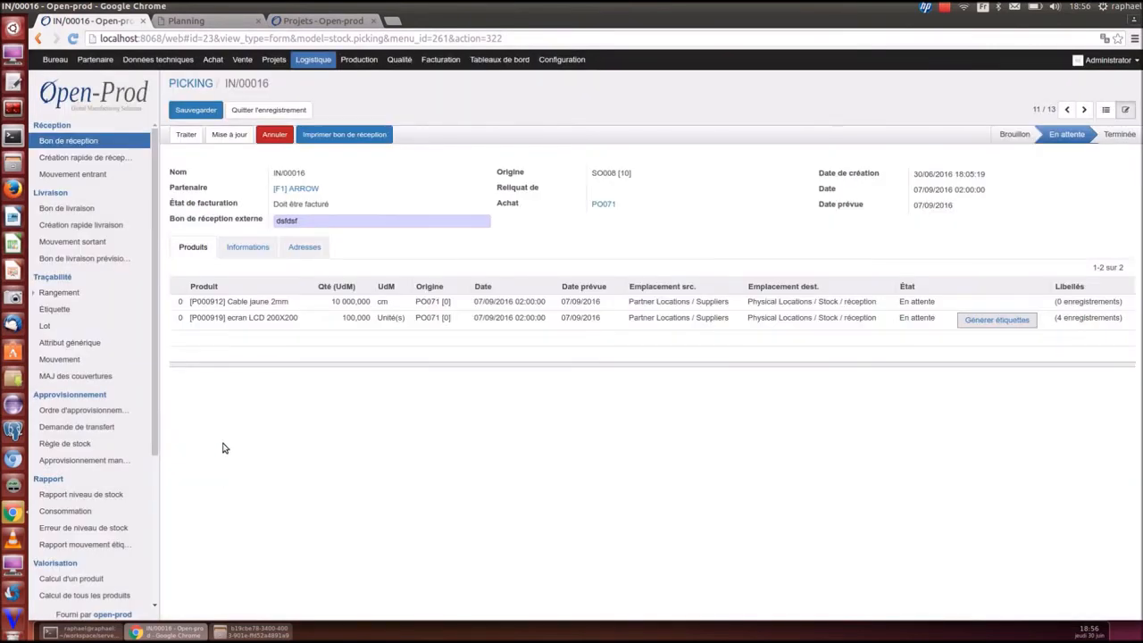
pyautogui.click(187, 135)
pyautogui.click(220, 245)
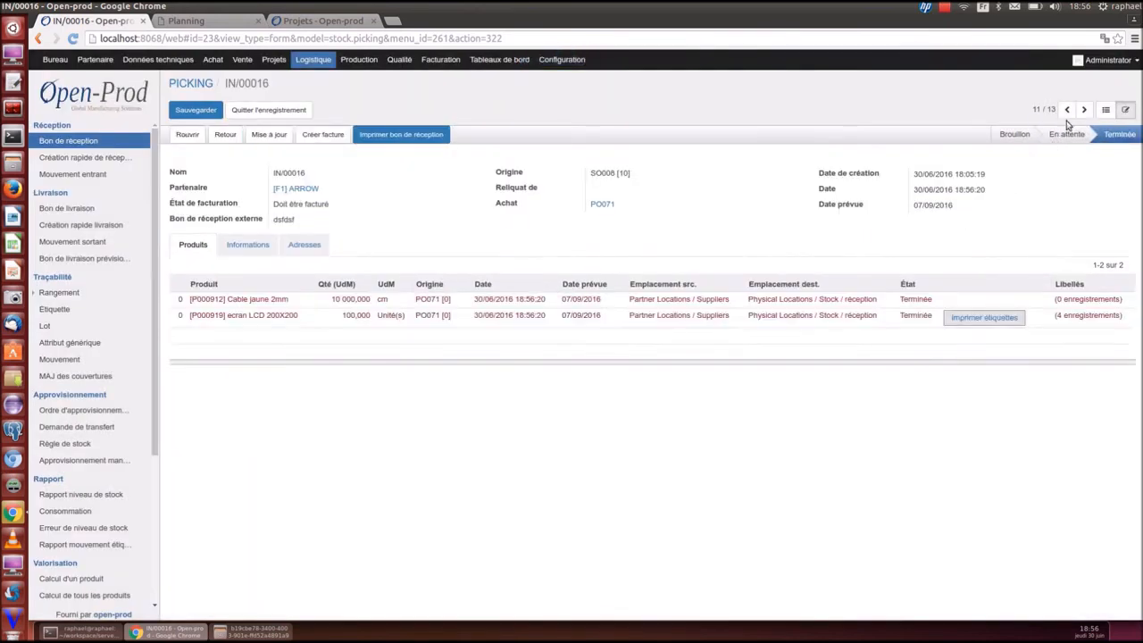
# Process receipt IN/00017, confirming the picking for all eight products
pyautogui.click(1084, 109)
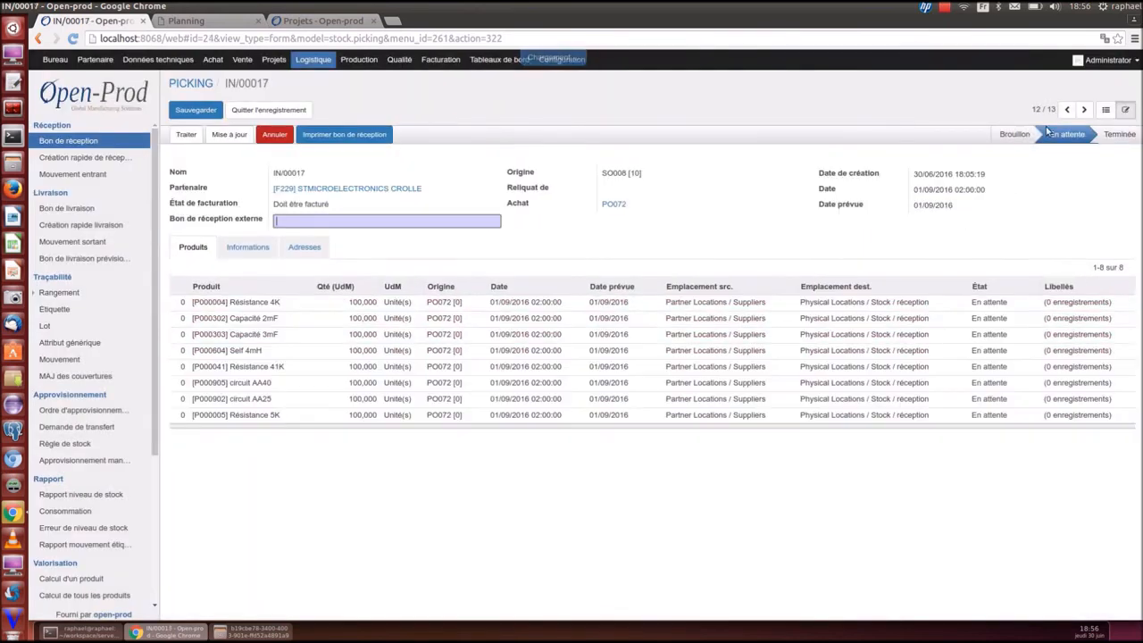
pyautogui.click(180, 138)
pyautogui.click(305, 222)
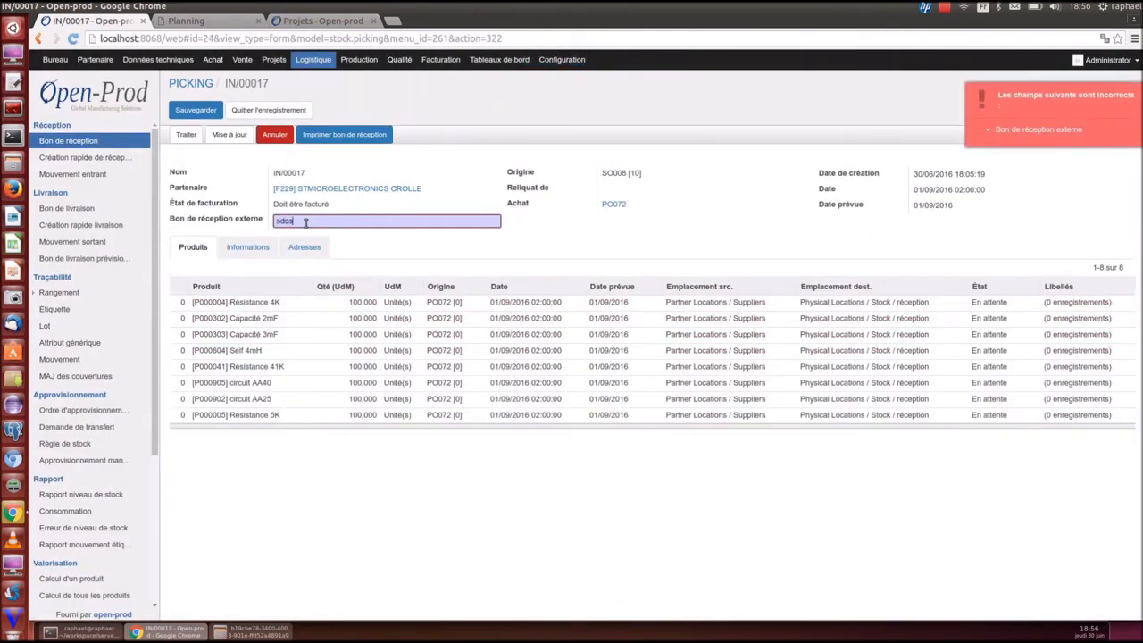
pyautogui.click(185, 135)
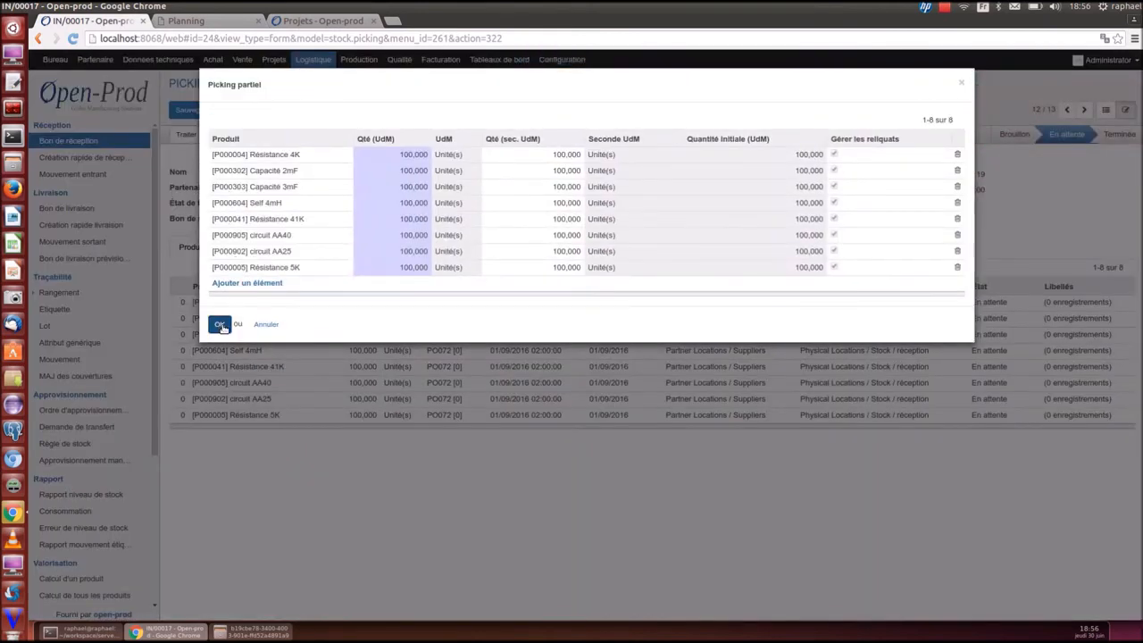
pyautogui.click(222, 327)
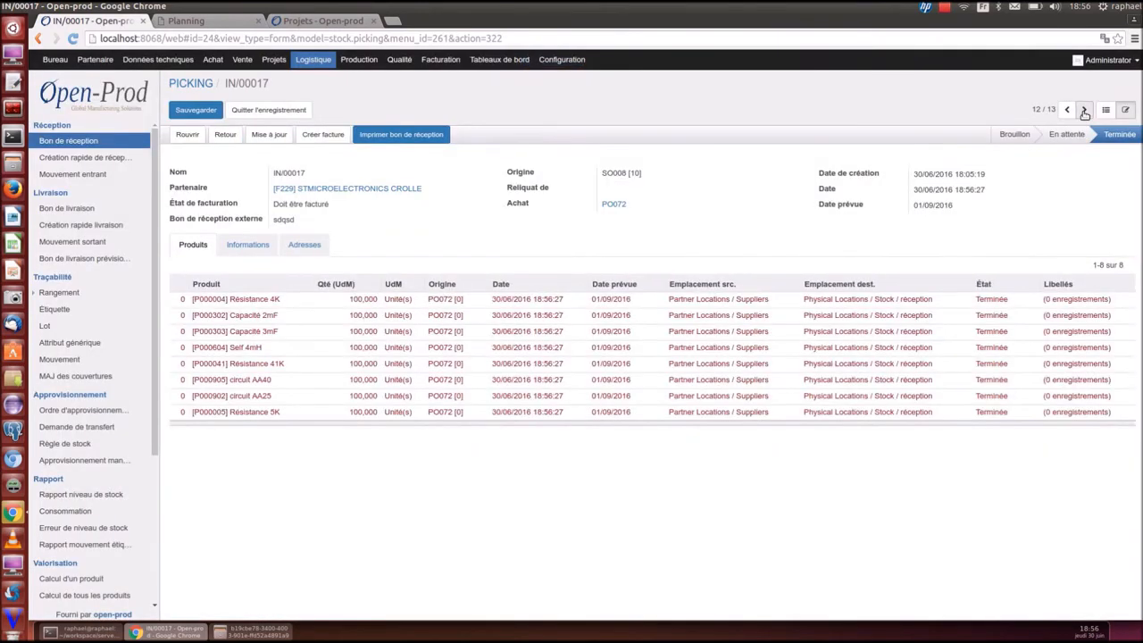
# Generate four 25-unit labels for IN/00018's Boitier 200 line, process it, then show manufacturing orders
pyautogui.click(1084, 110)
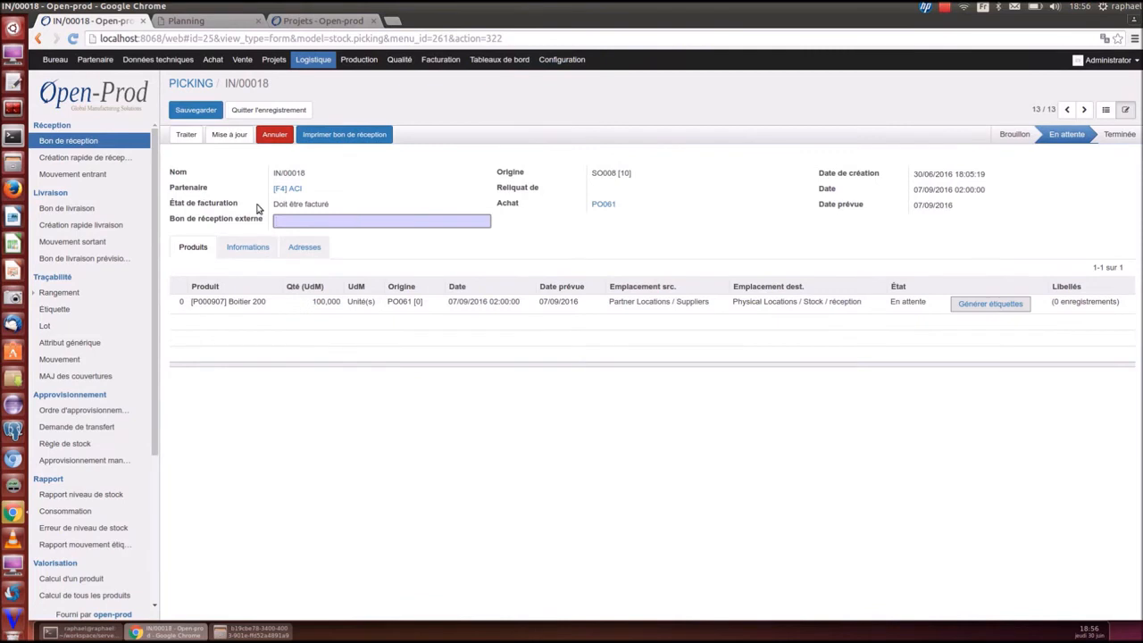
pyautogui.click(970, 308)
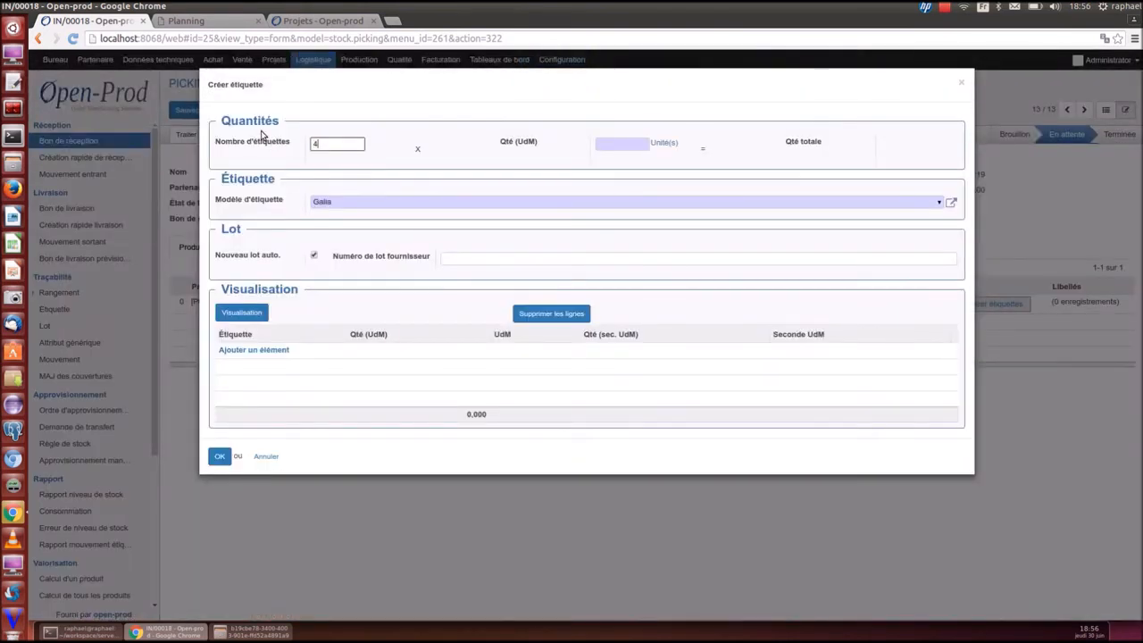
pyautogui.press('Tab')
pyautogui.write('25')
pyautogui.click(241, 313)
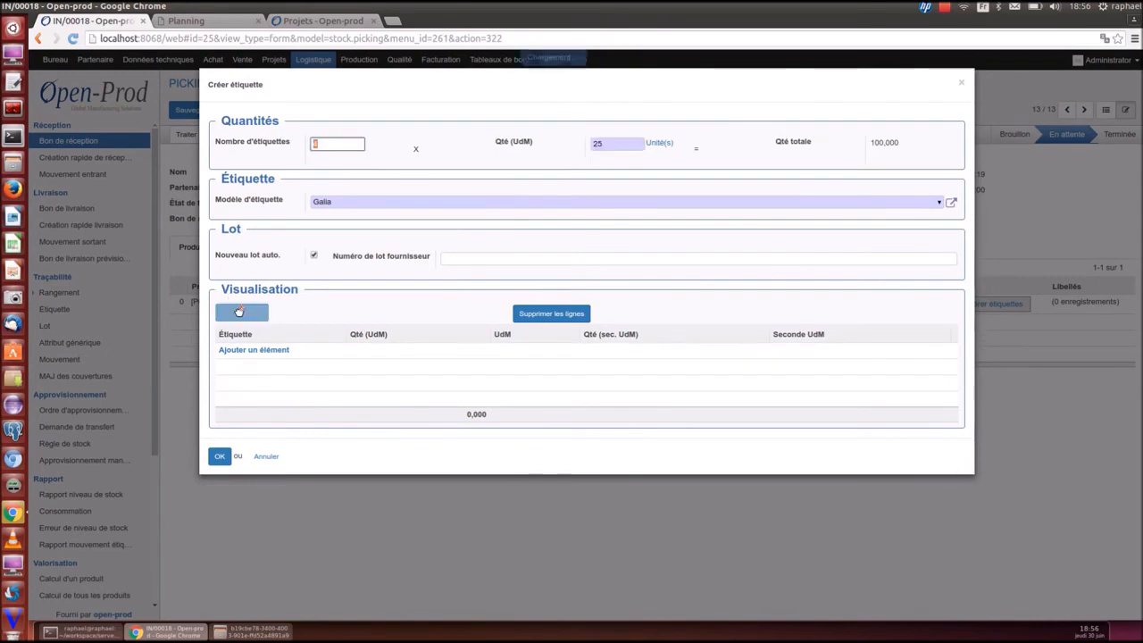
pyautogui.click(221, 489)
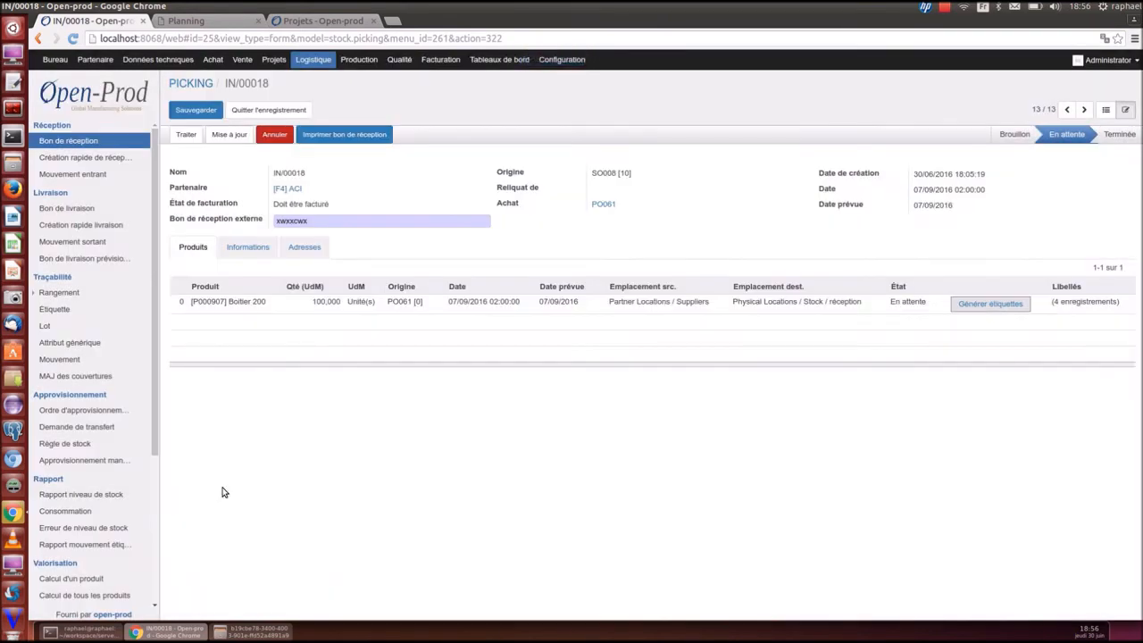
pyautogui.click(185, 134)
pyautogui.click(221, 246)
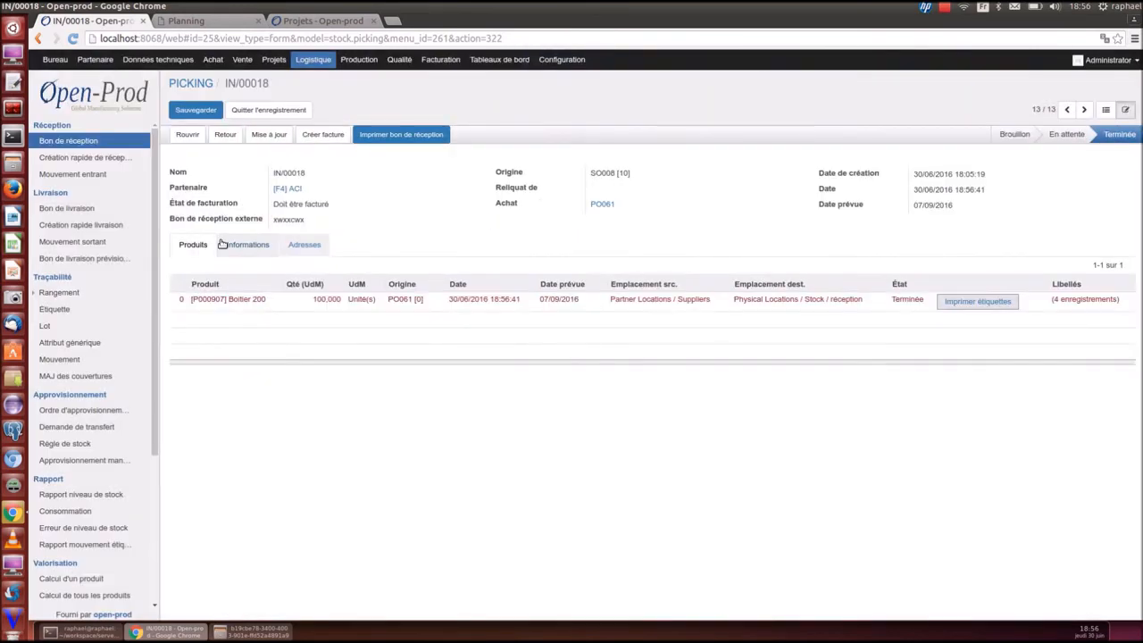
pyautogui.click(1107, 110)
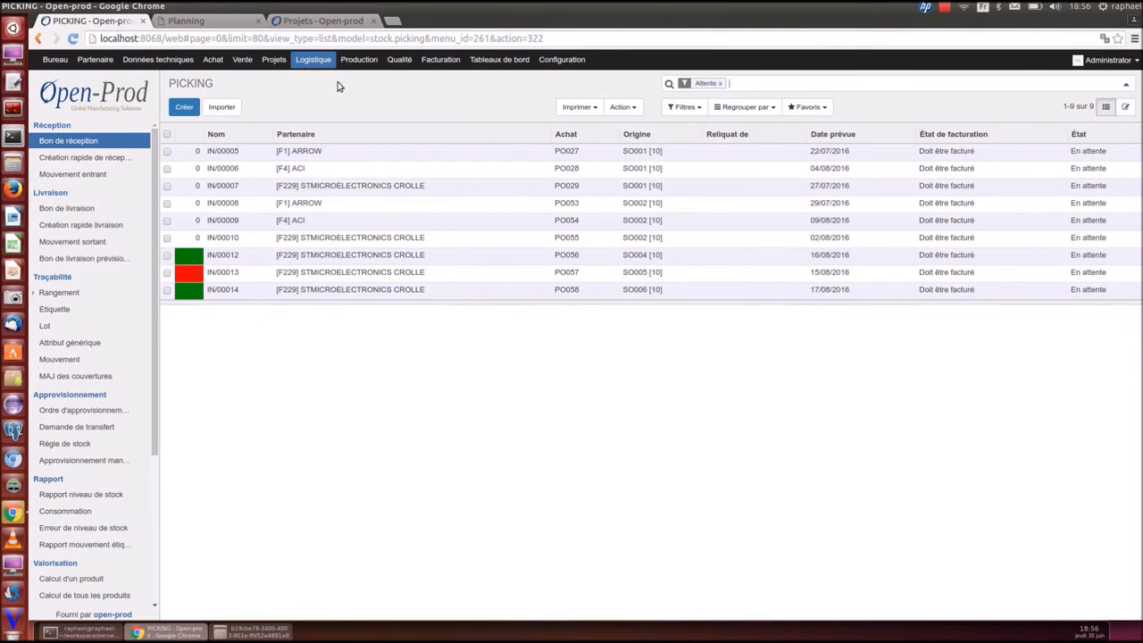
pyautogui.click(358, 59)
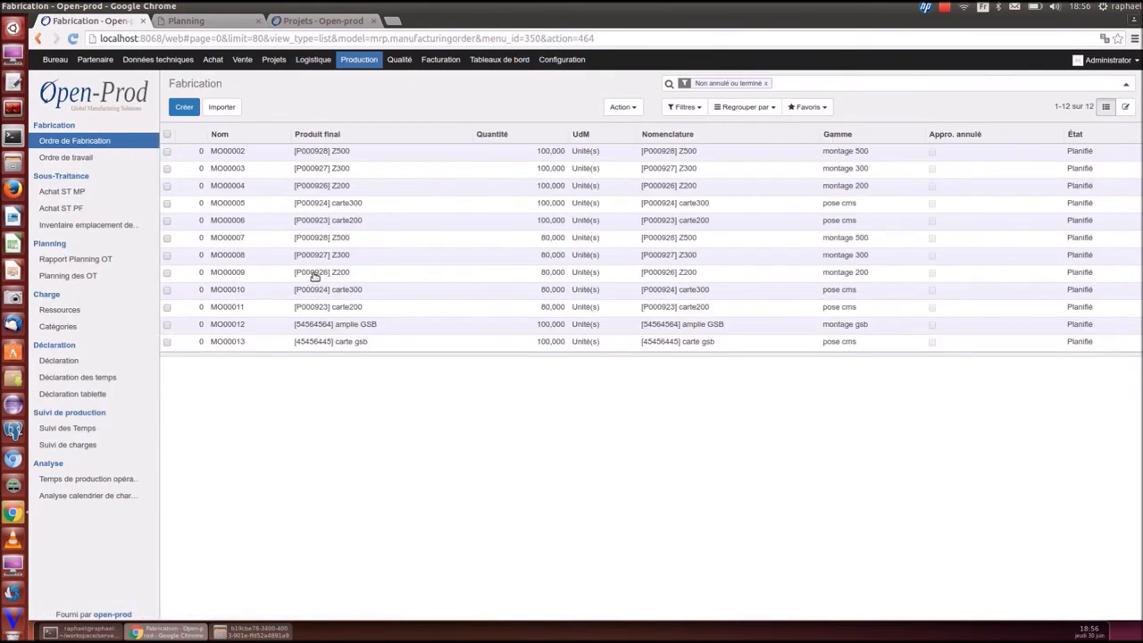
# Open the MO00012 montage work order and reserve Cable jaune 2mm and Boitier 200 stock
pyautogui.click(72, 158)
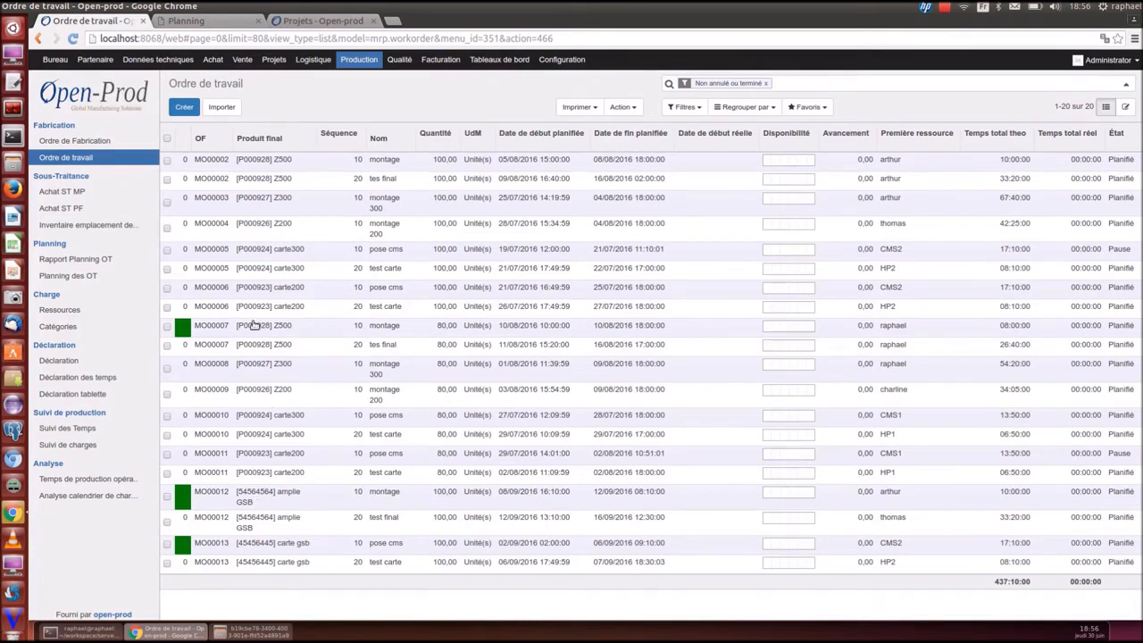
pyautogui.click(264, 500)
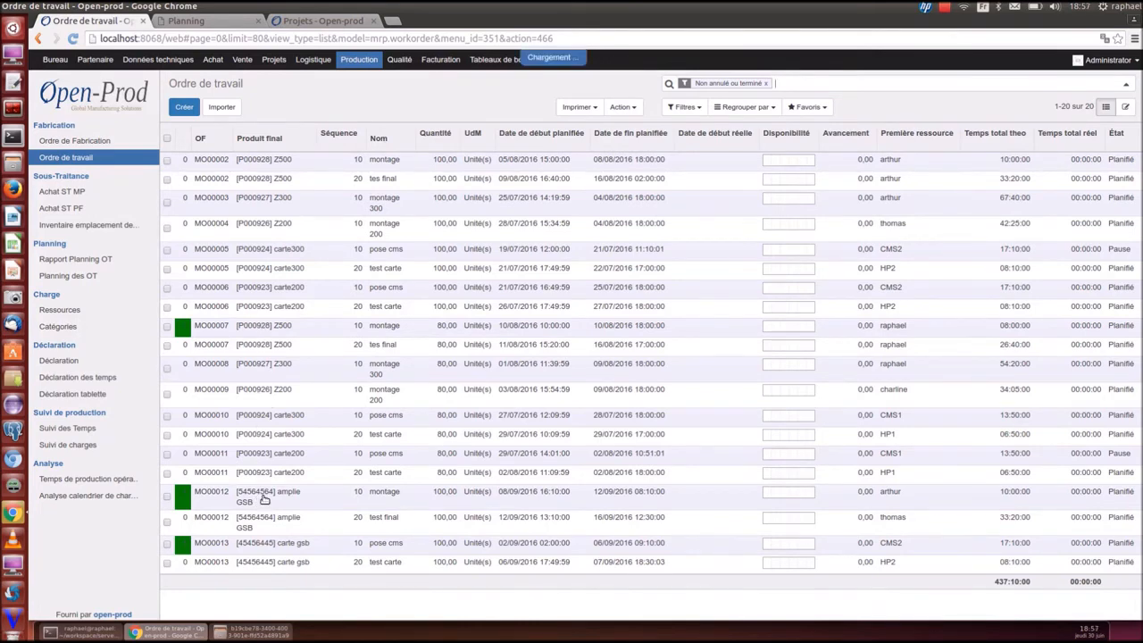
pyautogui.scroll(-2, 444, 445)
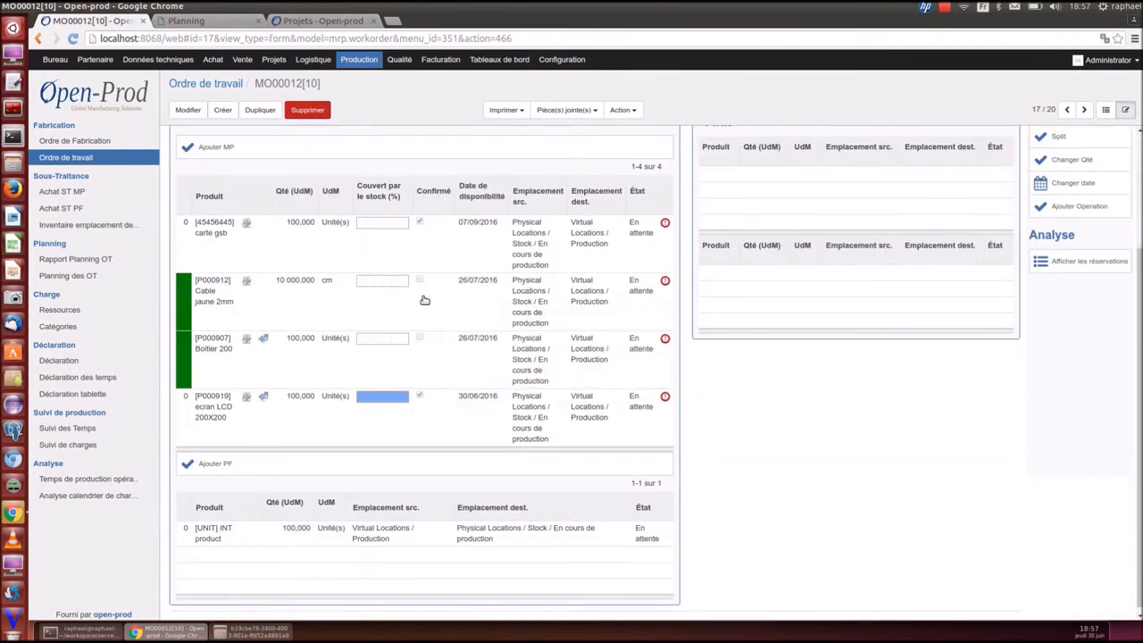
pyautogui.click(666, 282)
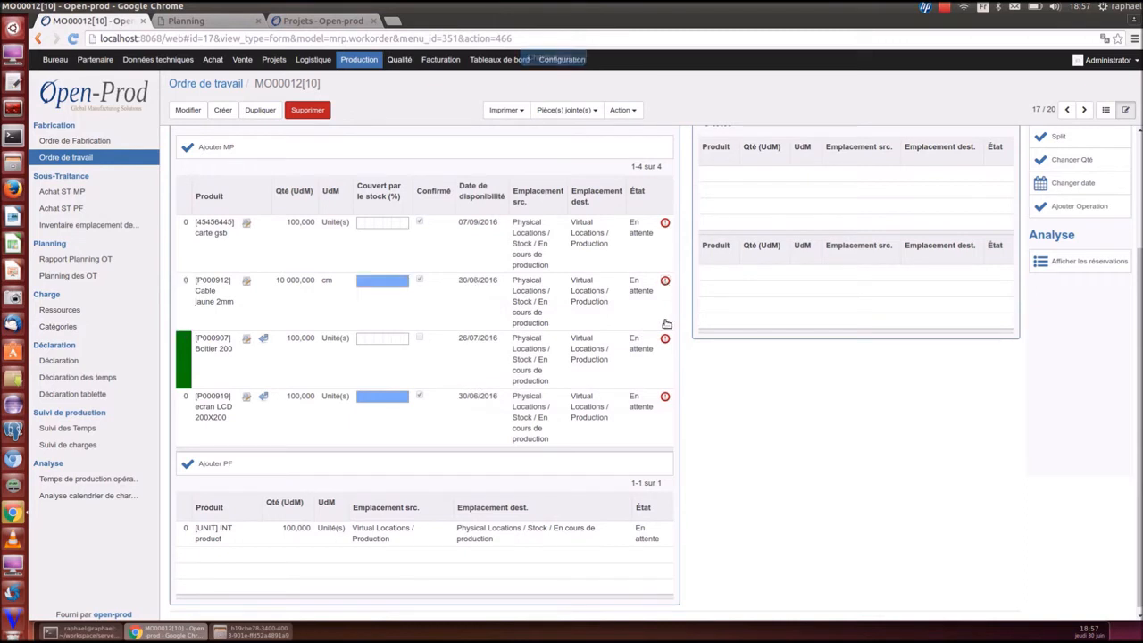
pyautogui.click(665, 339)
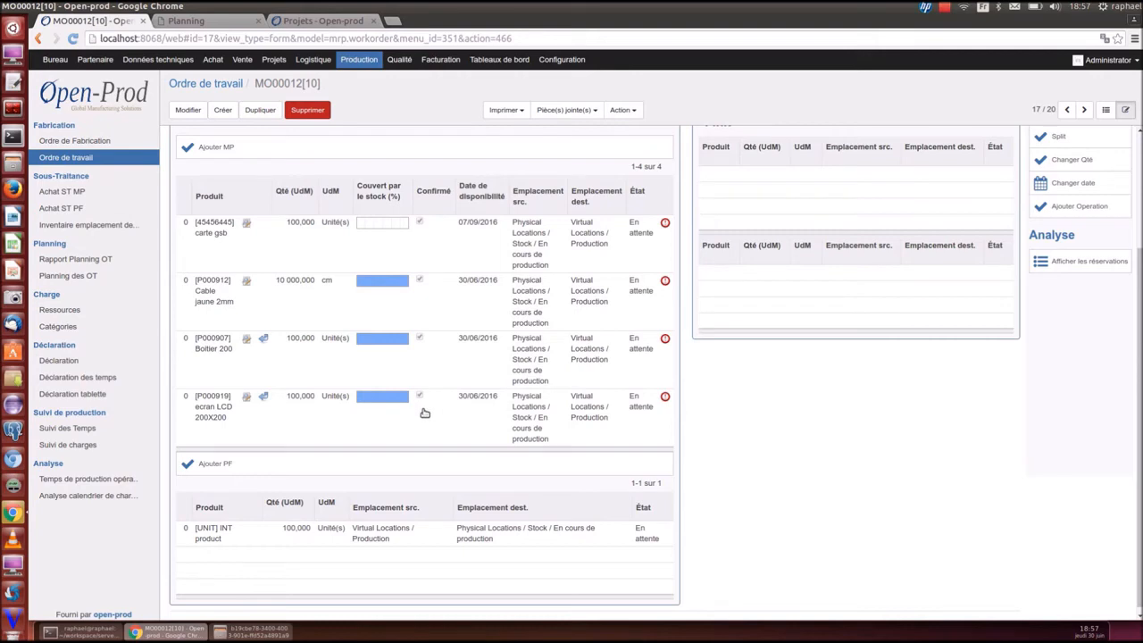
# Inspect the Cable jaune 2mm stock movements, then return to the work orders list
pyautogui.moveTo(425, 413)
pyautogui.click(247, 282)
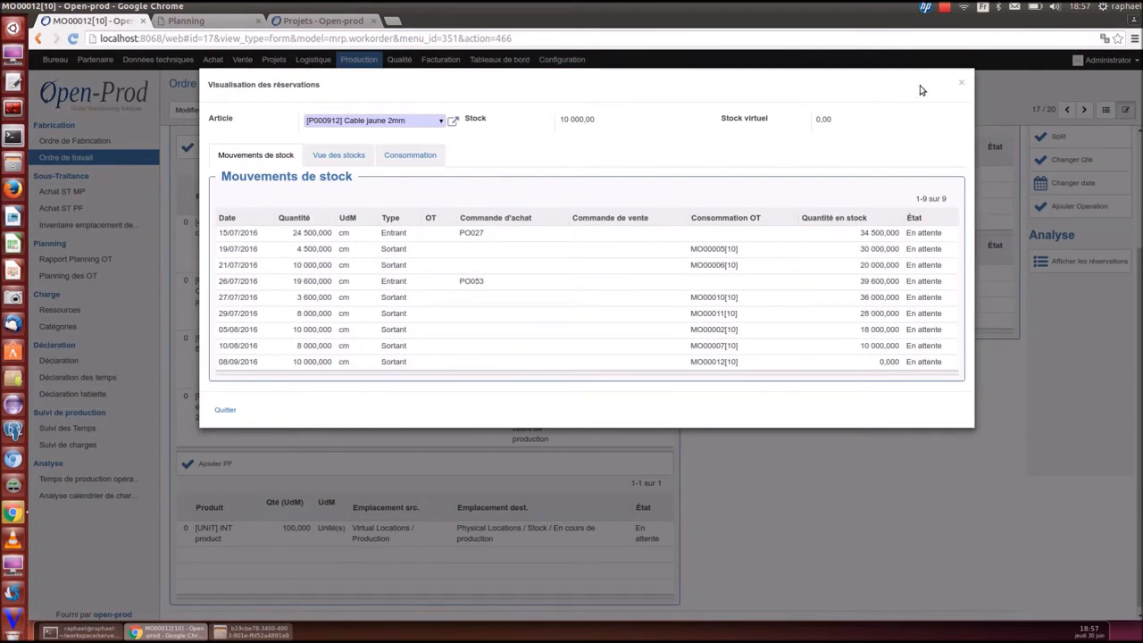
pyautogui.click(965, 83)
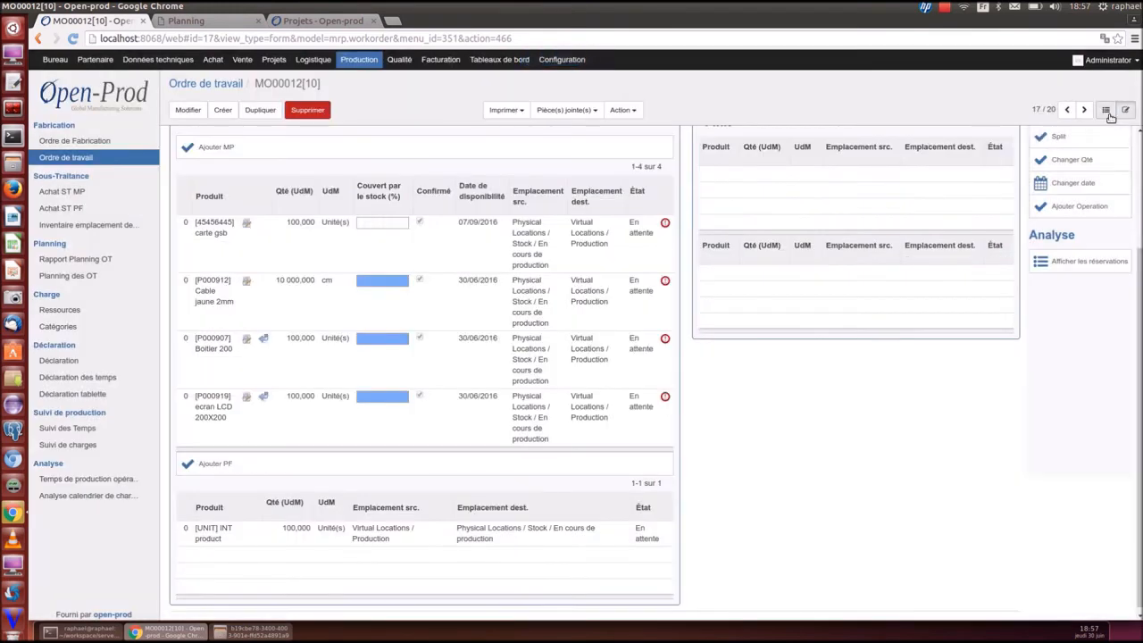
pyautogui.click(1105, 109)
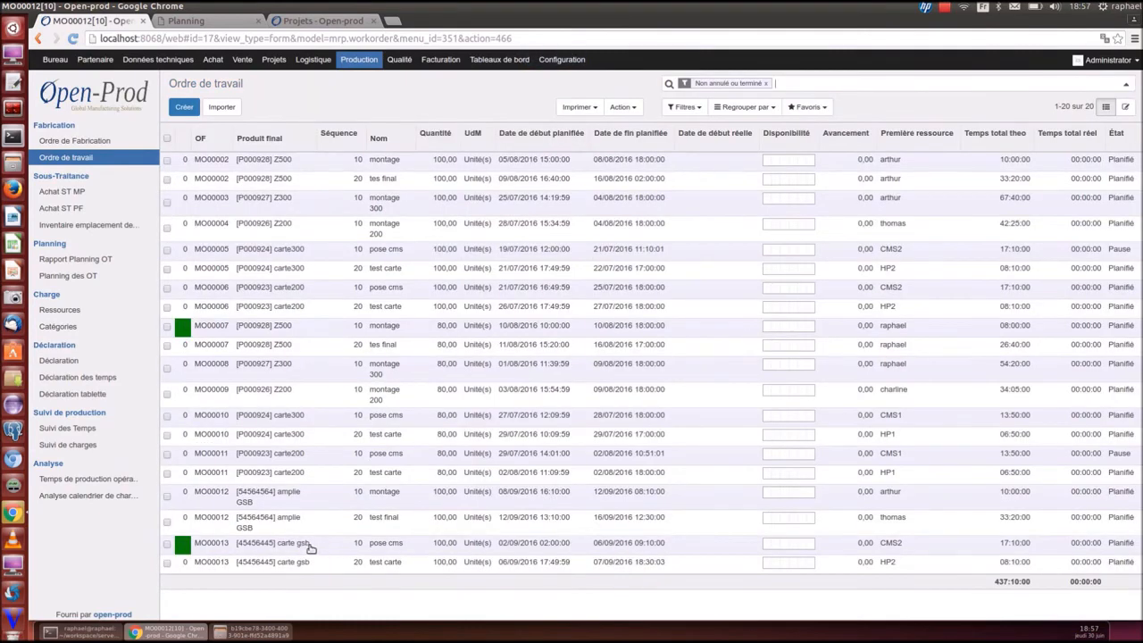
# Open MO00013 pose cms, check circuit AA40 movements, and reserve AA40 and Capacité 3mF
pyautogui.click(315, 547)
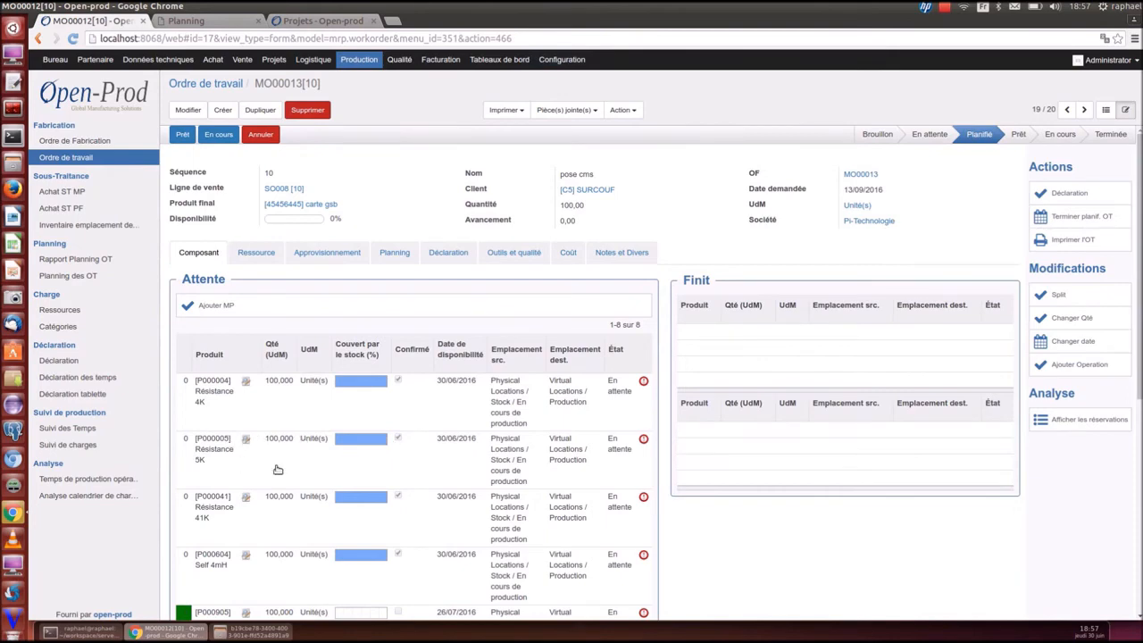
pyautogui.scroll(-3, 276, 470)
pyautogui.click(246, 455)
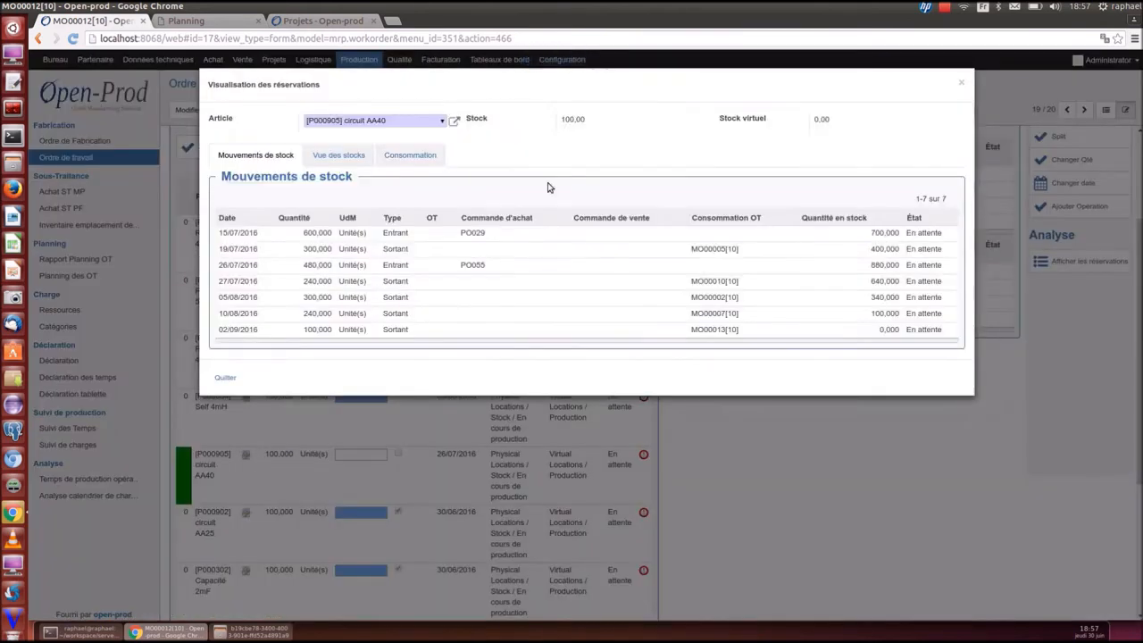
pyautogui.click(961, 82)
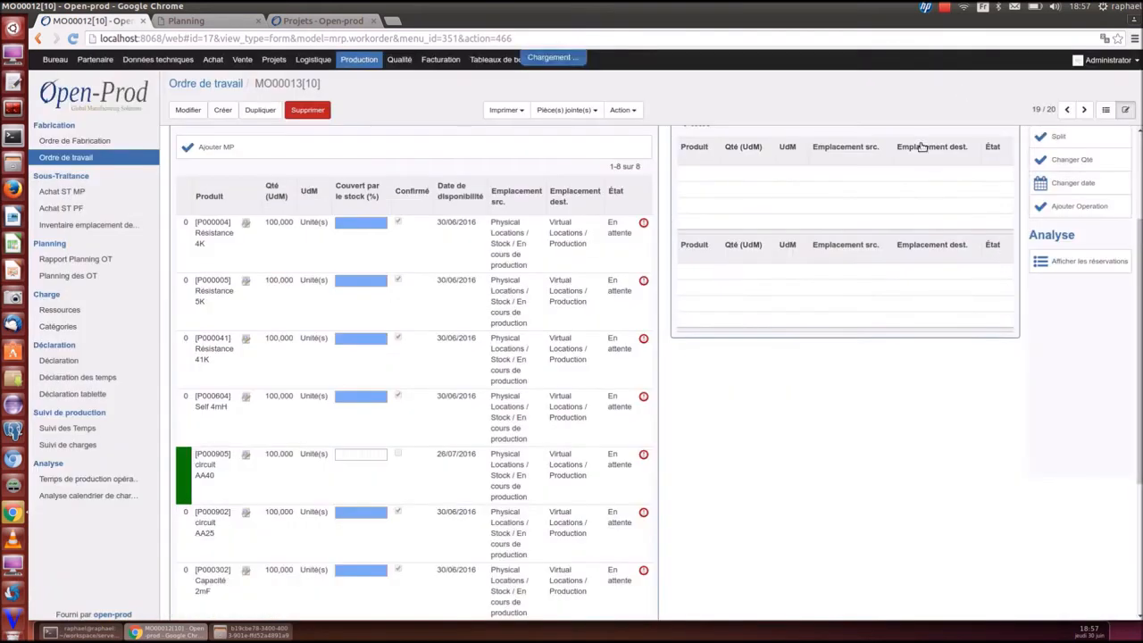
pyautogui.click(641, 455)
pyautogui.scroll(-3, 689, 497)
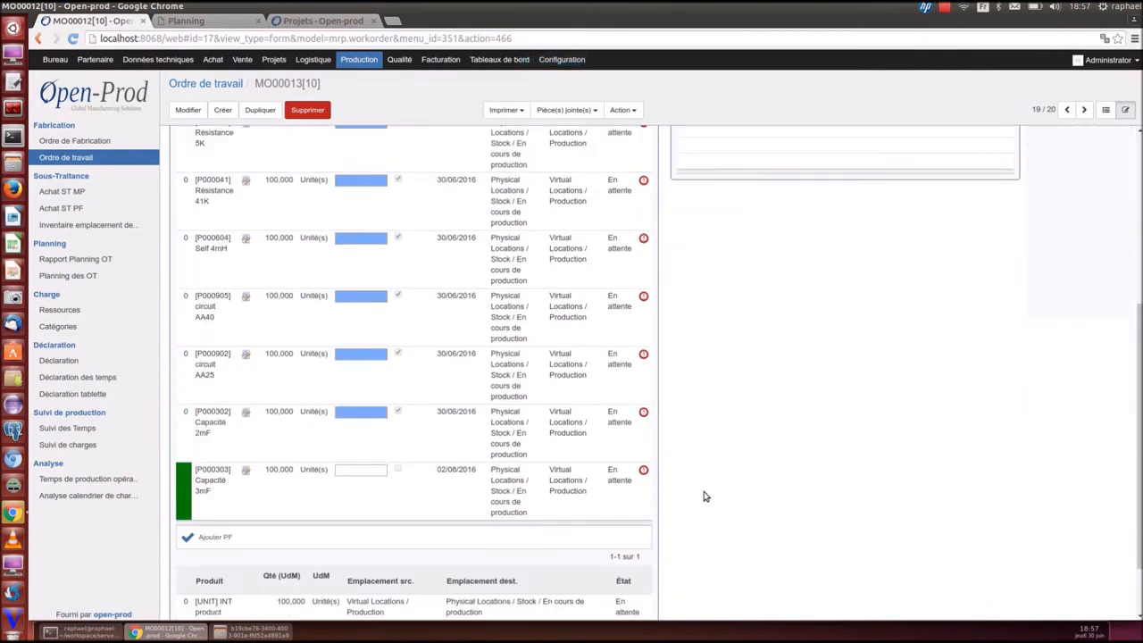
pyautogui.click(643, 503)
pyautogui.scroll(5, 760, 536)
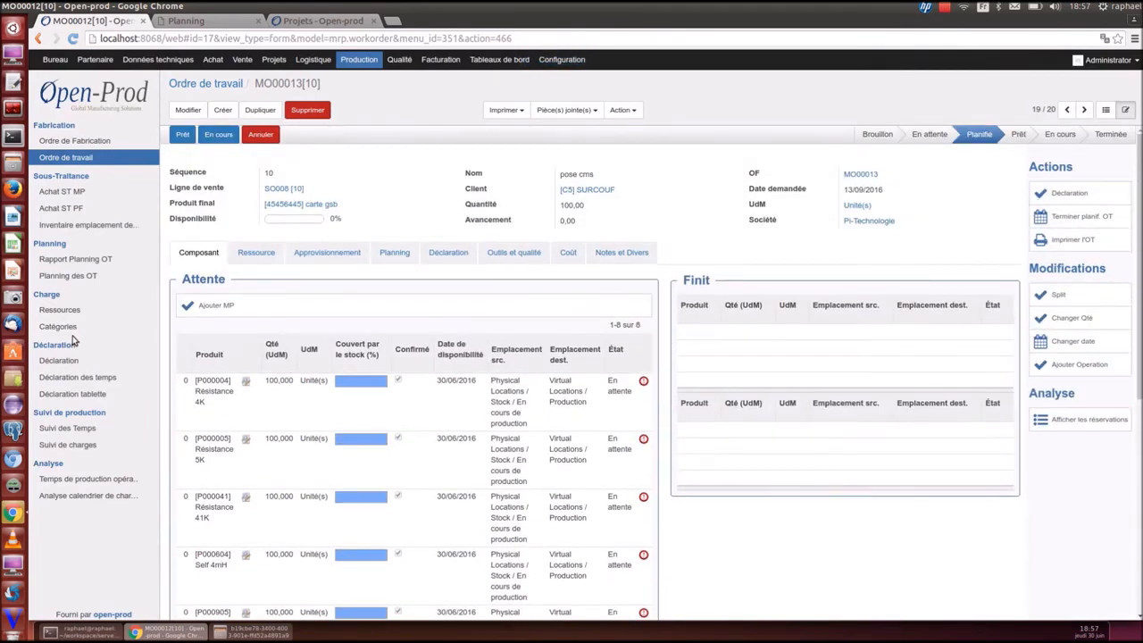
# Declare Consommation et production of 100 units on MO00013[10], then return to the work orders list
pyautogui.click(66, 364)
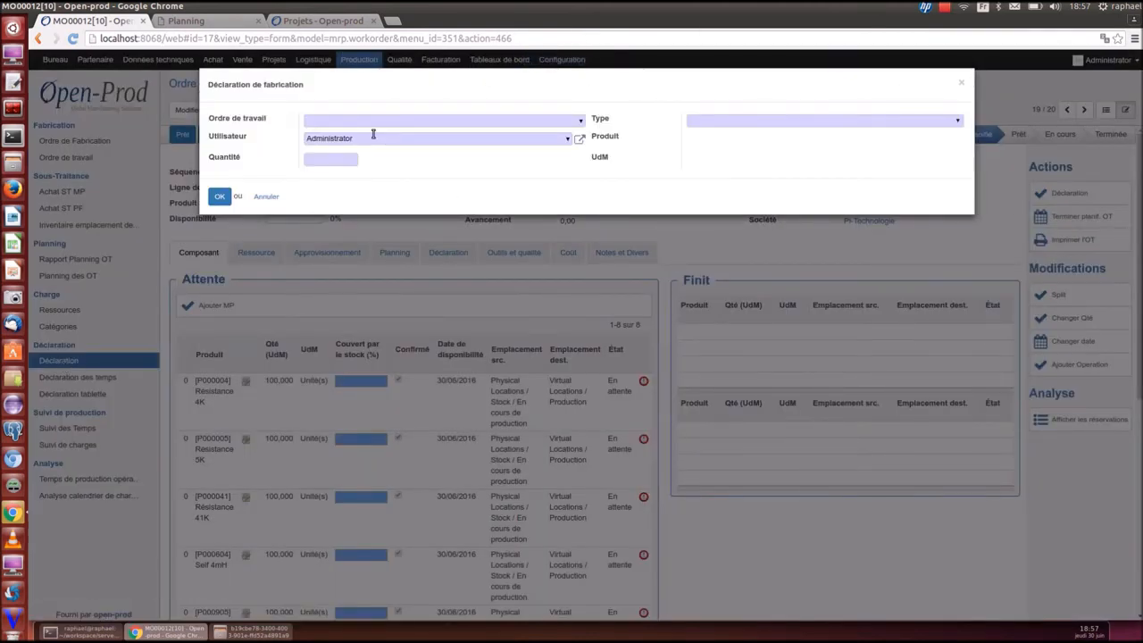
pyautogui.click(961, 82)
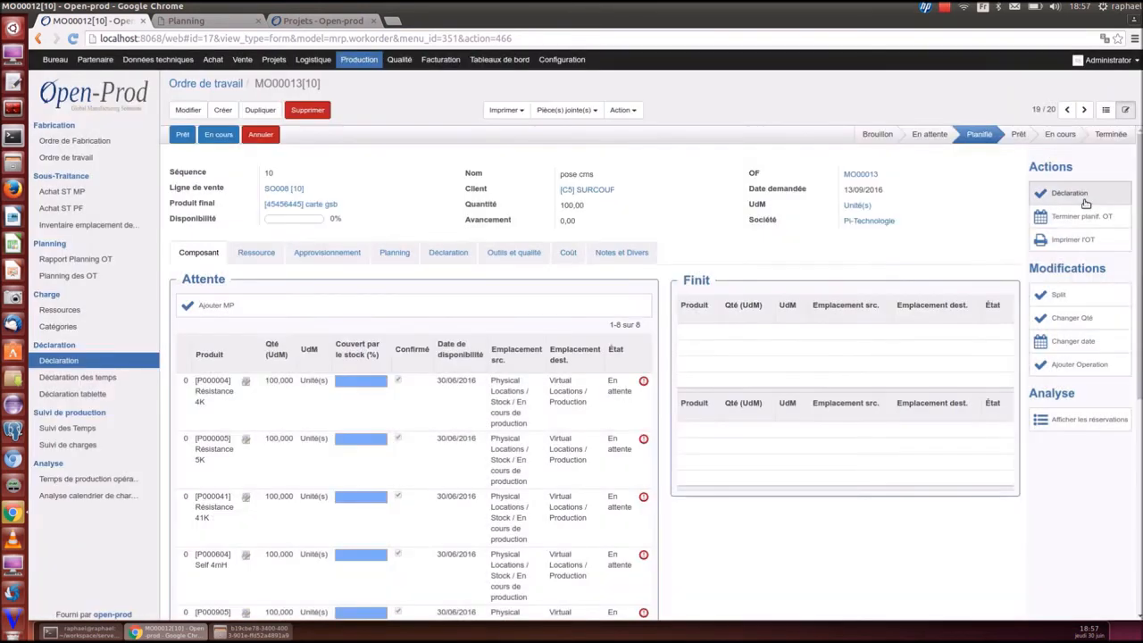
pyautogui.click(1080, 193)
pyautogui.click(771, 123)
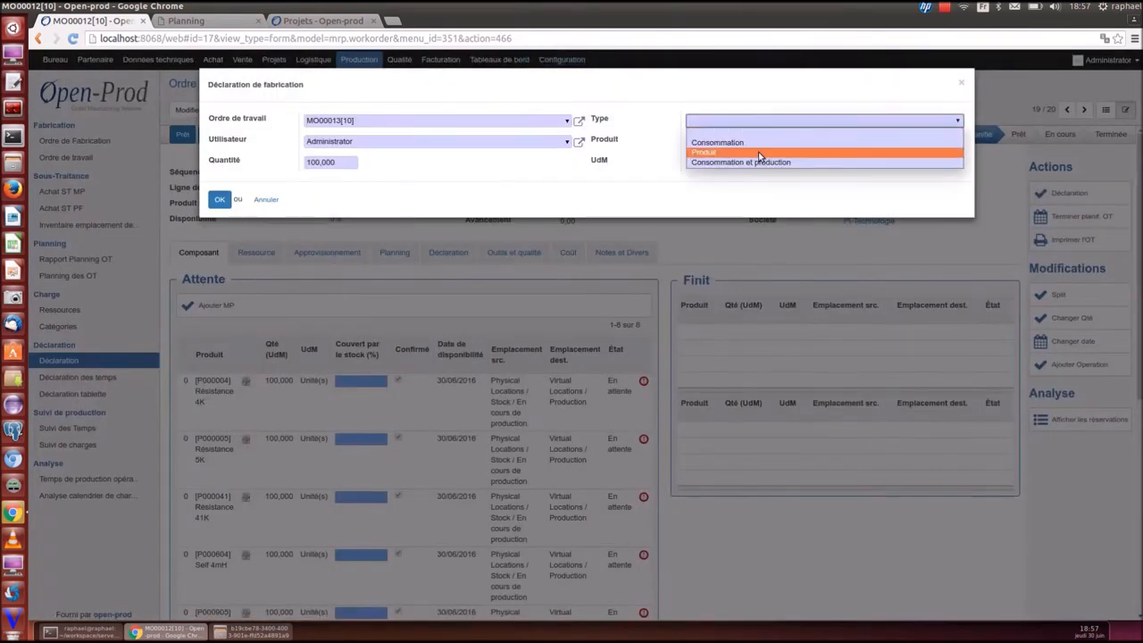
pyautogui.click(757, 160)
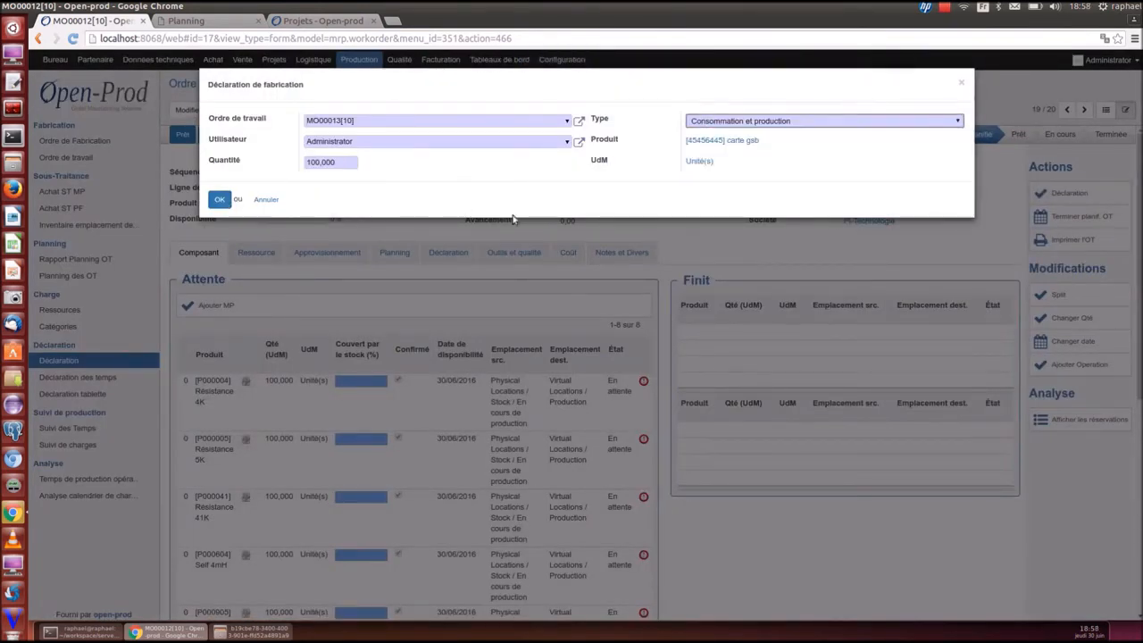
pyautogui.click(219, 200)
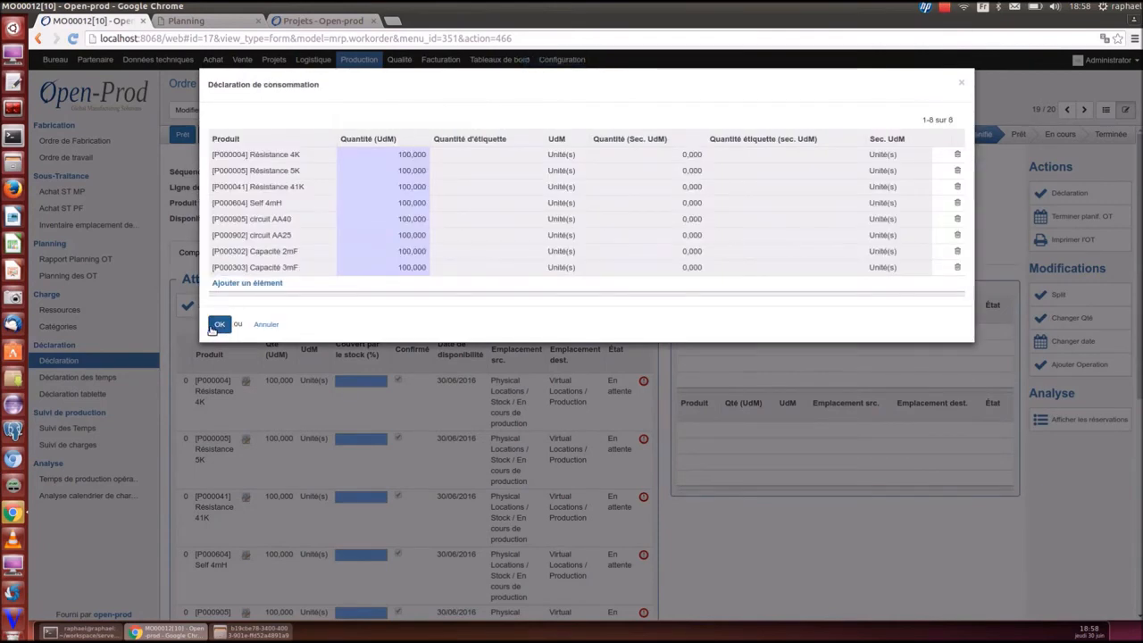
pyautogui.click(217, 325)
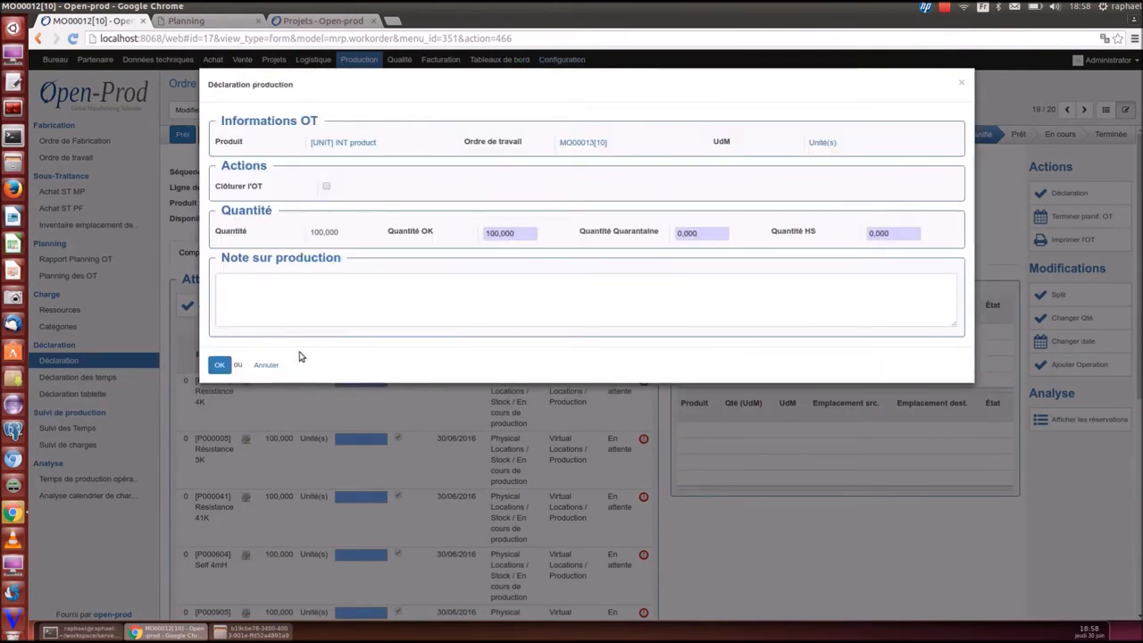
pyautogui.click(220, 366)
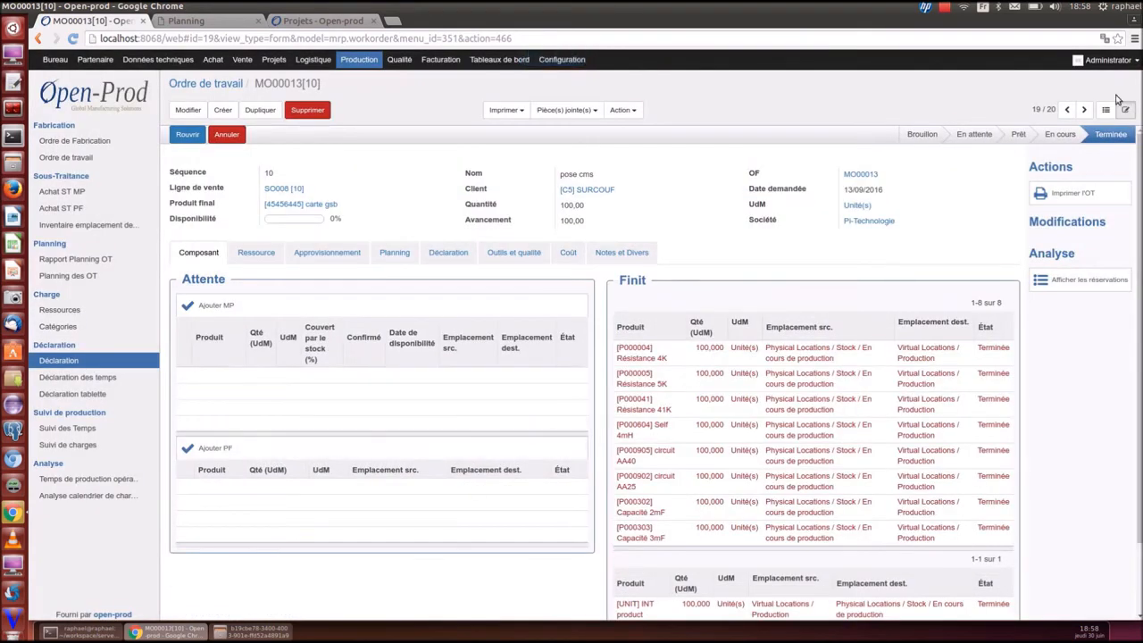
pyautogui.click(1106, 109)
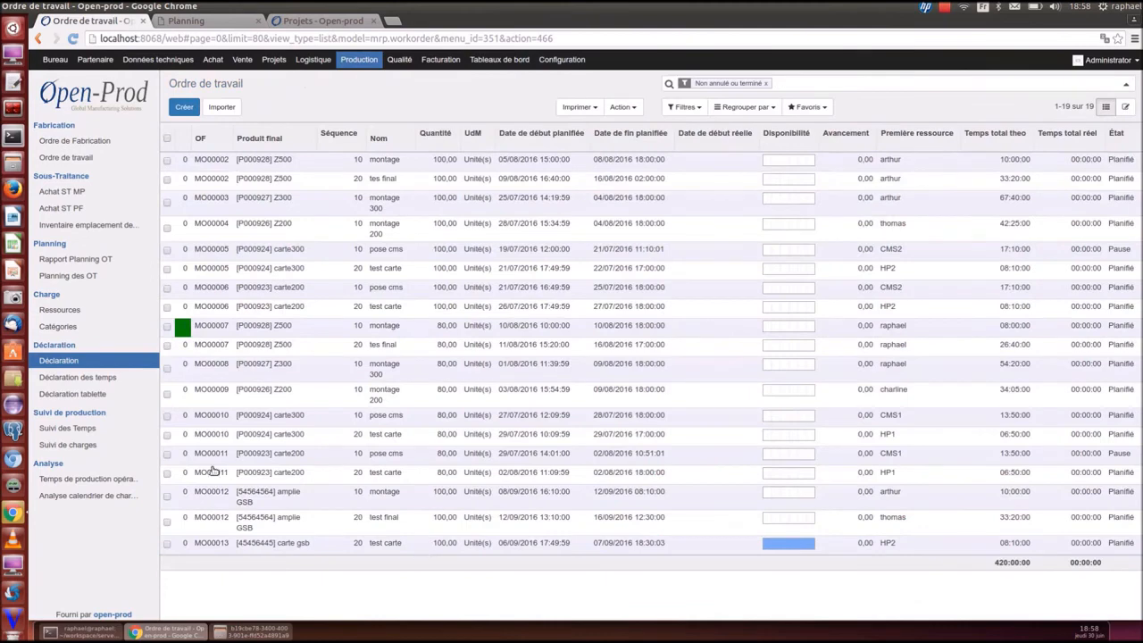
# Print the work_order sheets for the two checked work orders and review the PDF
pyautogui.click(166, 497)
pyautogui.click(166, 522)
pyautogui.click(622, 106)
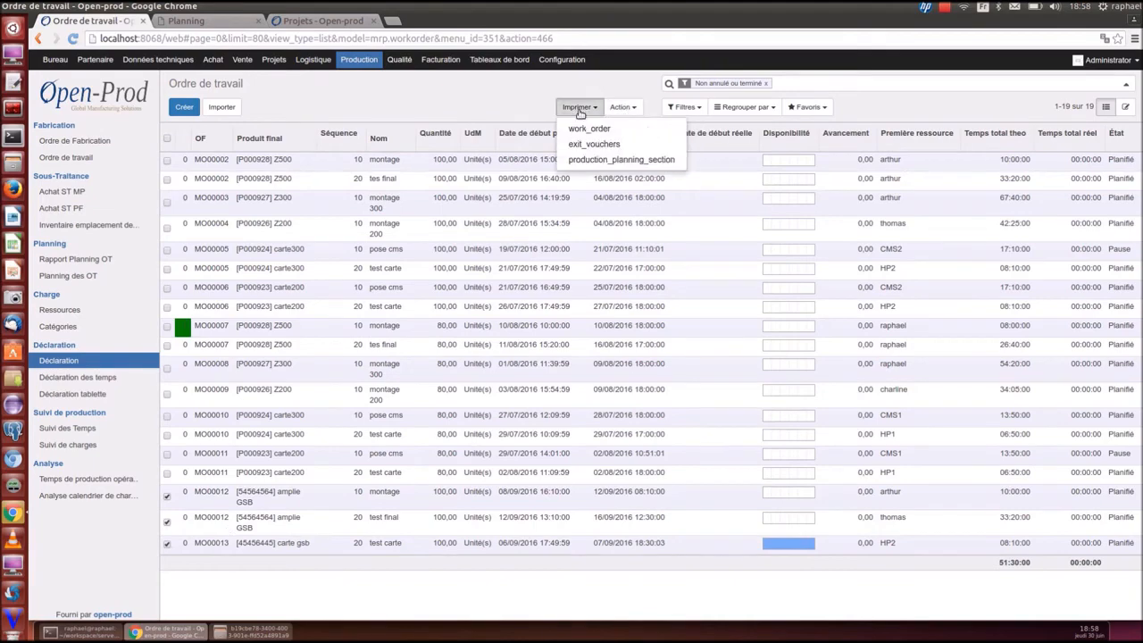
pyautogui.click(608, 147)
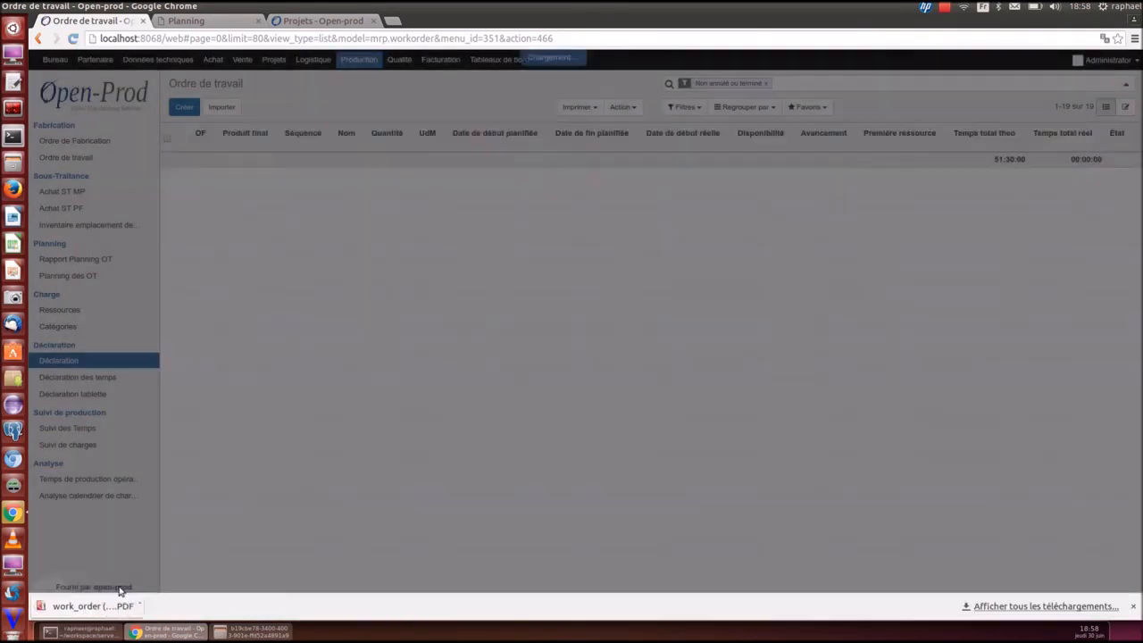
pyautogui.click(117, 599)
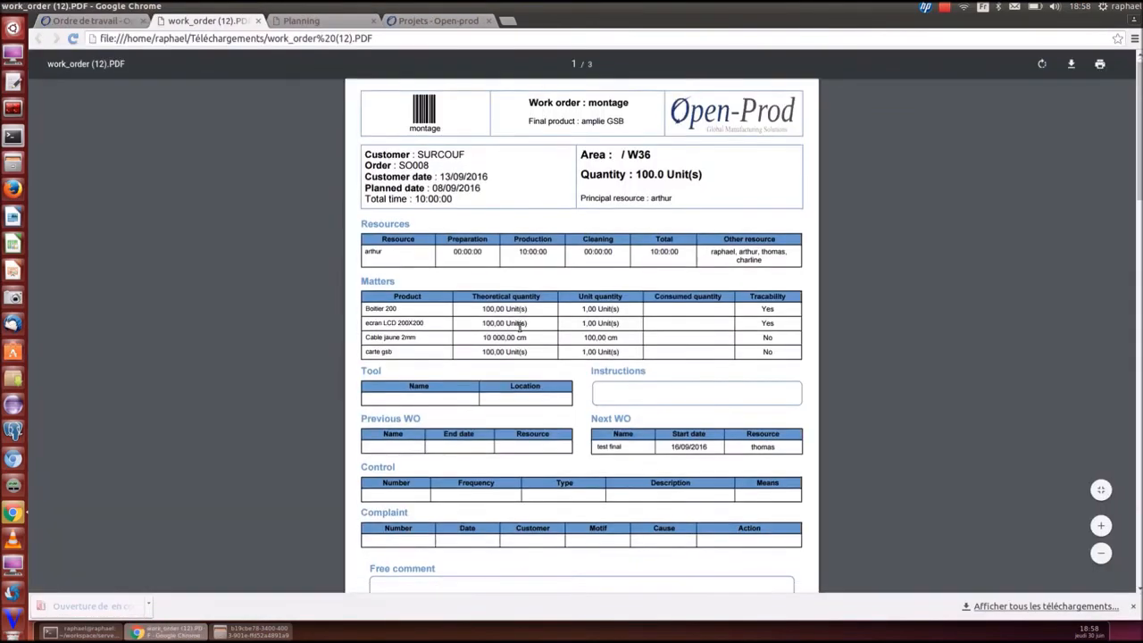
pyautogui.scroll(-10, 520, 358)
pyautogui.scroll(-10, 524, 336)
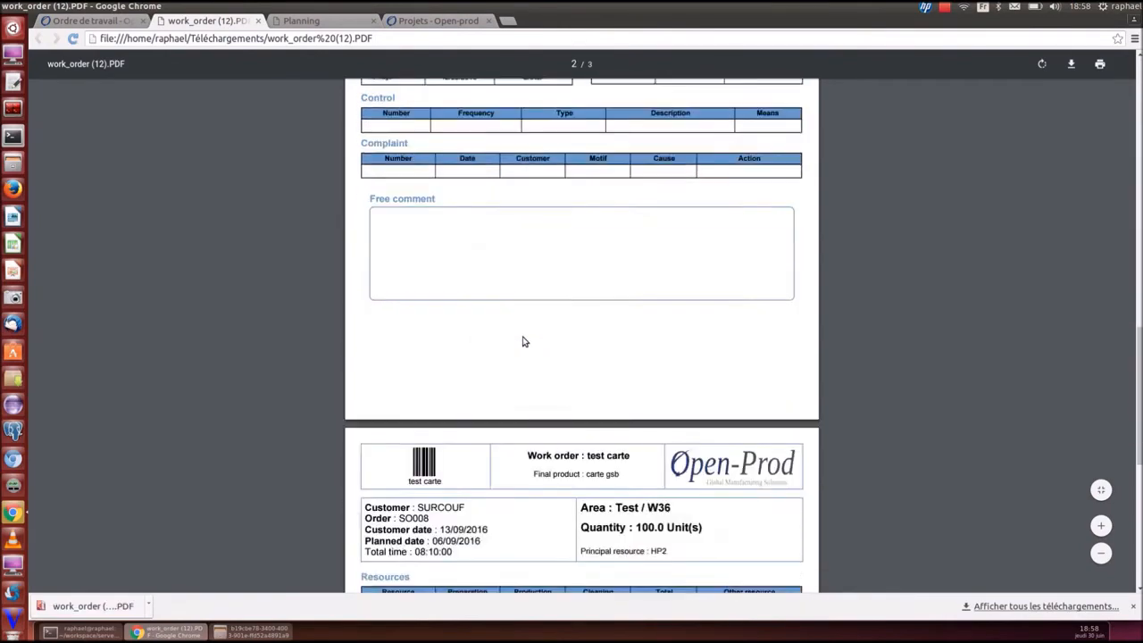
pyautogui.scroll(15, 523, 341)
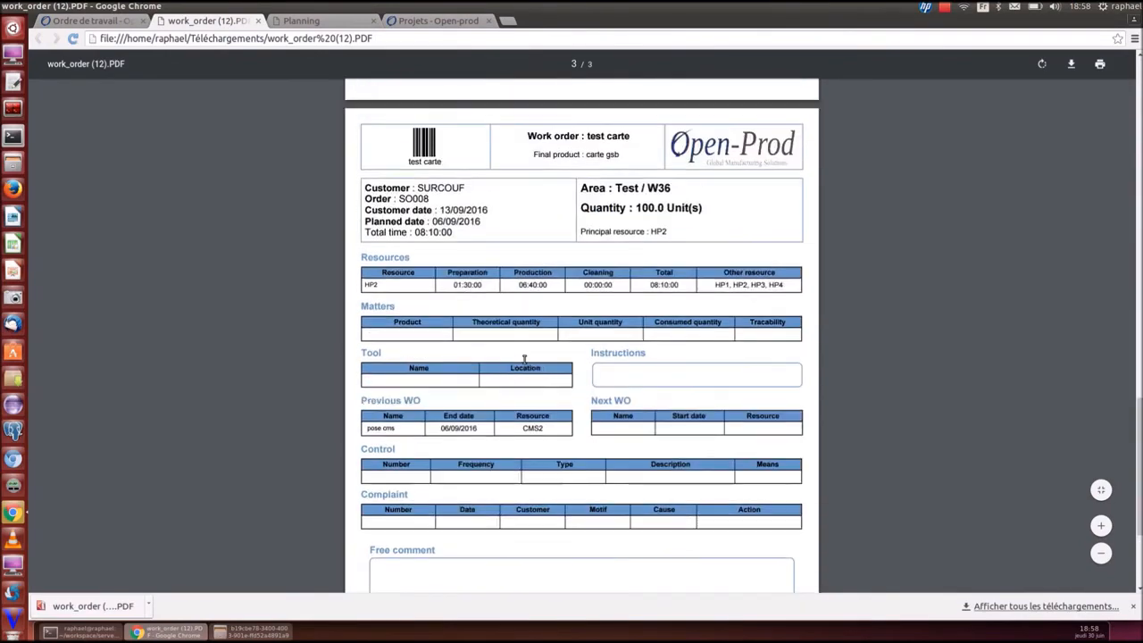
pyautogui.scroll(5, 524, 375)
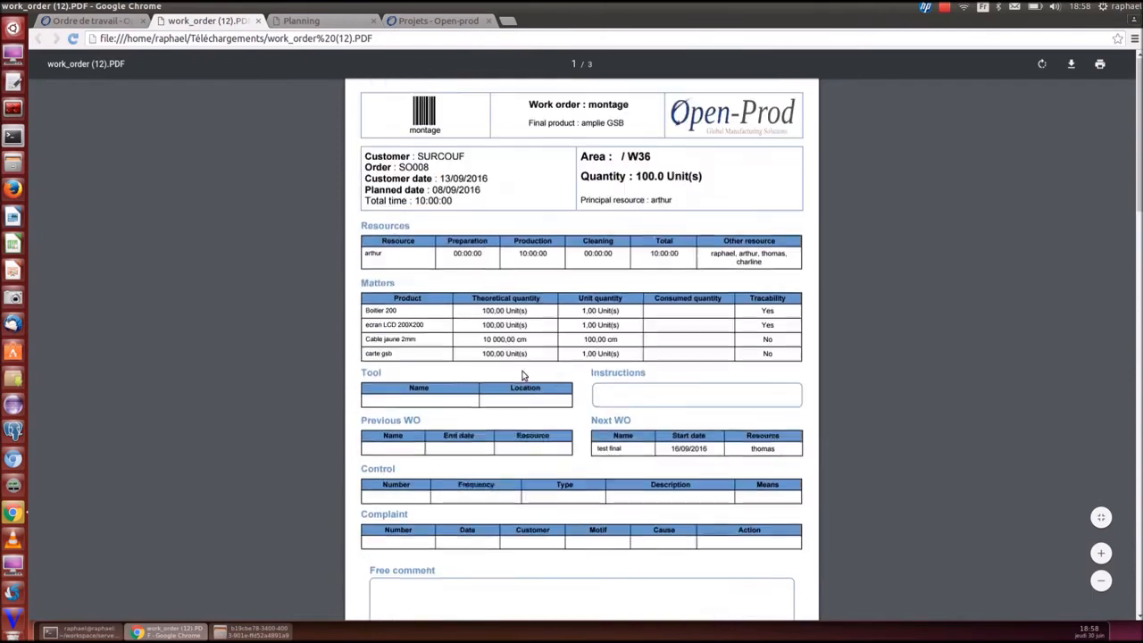
pyautogui.click(258, 20)
# Print the exit_vouchers material exit voucher for the same orders and open the PDF
pyautogui.click(622, 107)
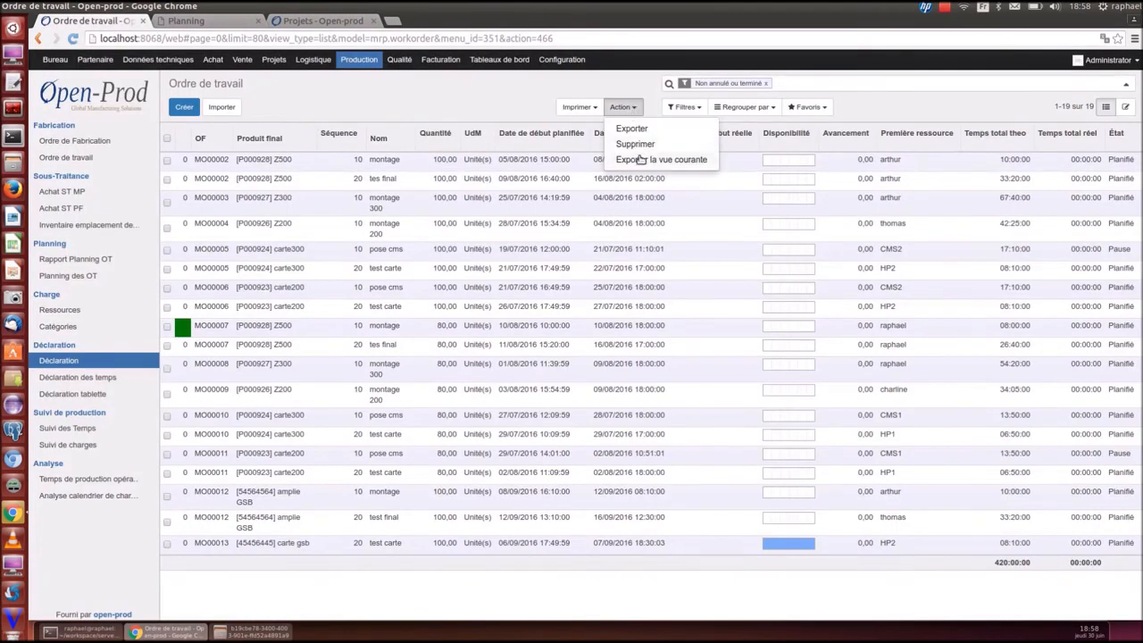
pyautogui.click(580, 108)
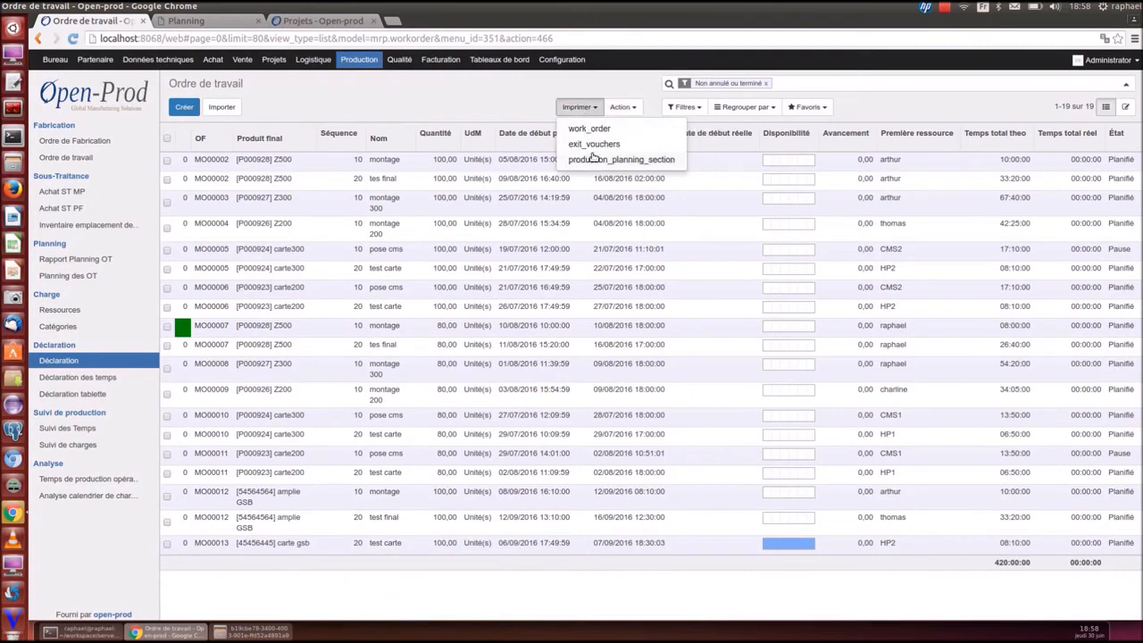
pyautogui.click(589, 150)
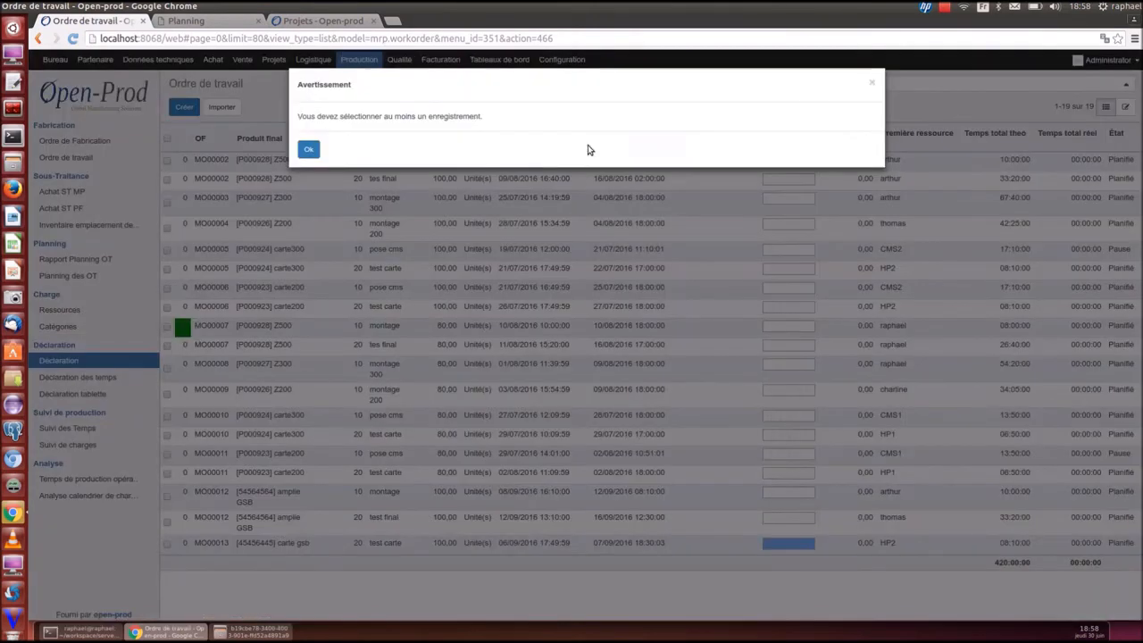
pyautogui.click(872, 82)
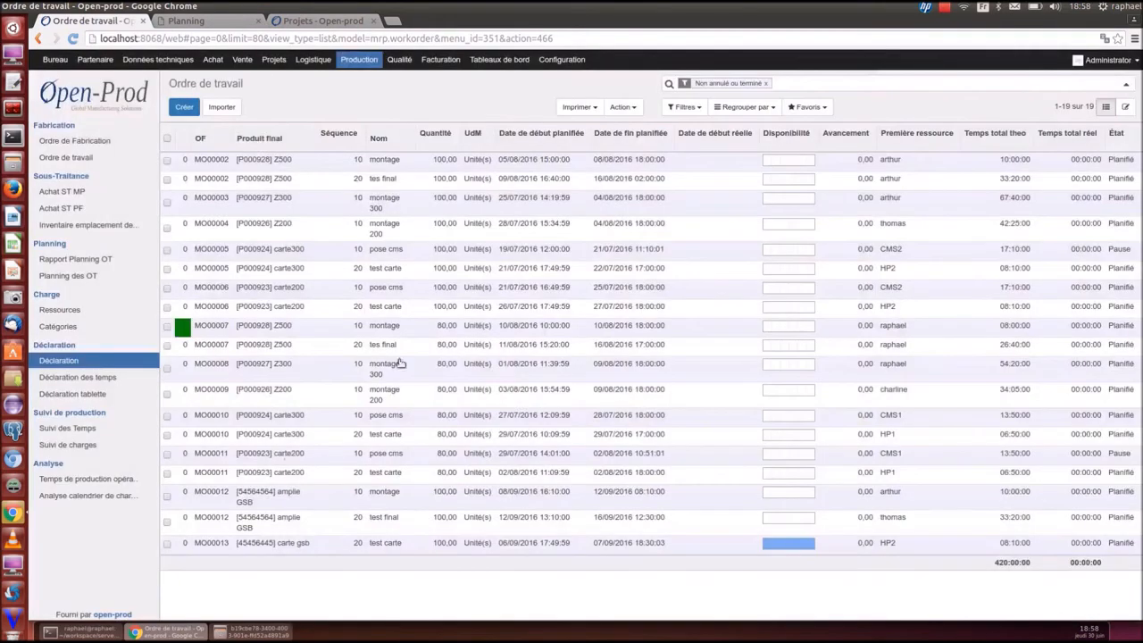
pyautogui.click(167, 497)
pyautogui.click(167, 522)
pyautogui.click(578, 107)
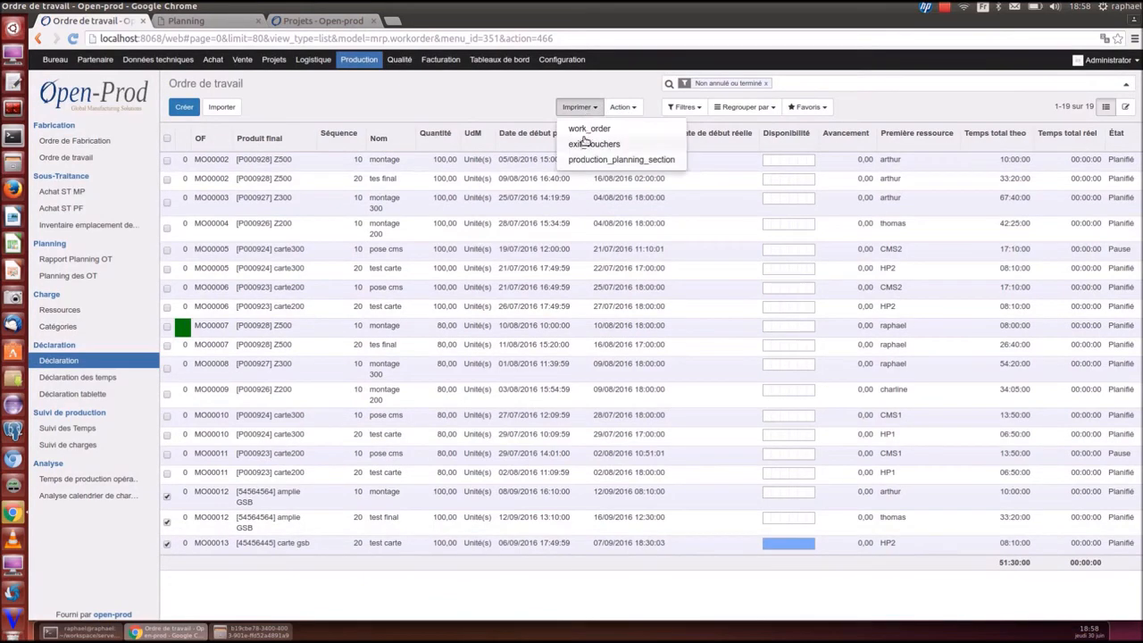
pyautogui.click(585, 144)
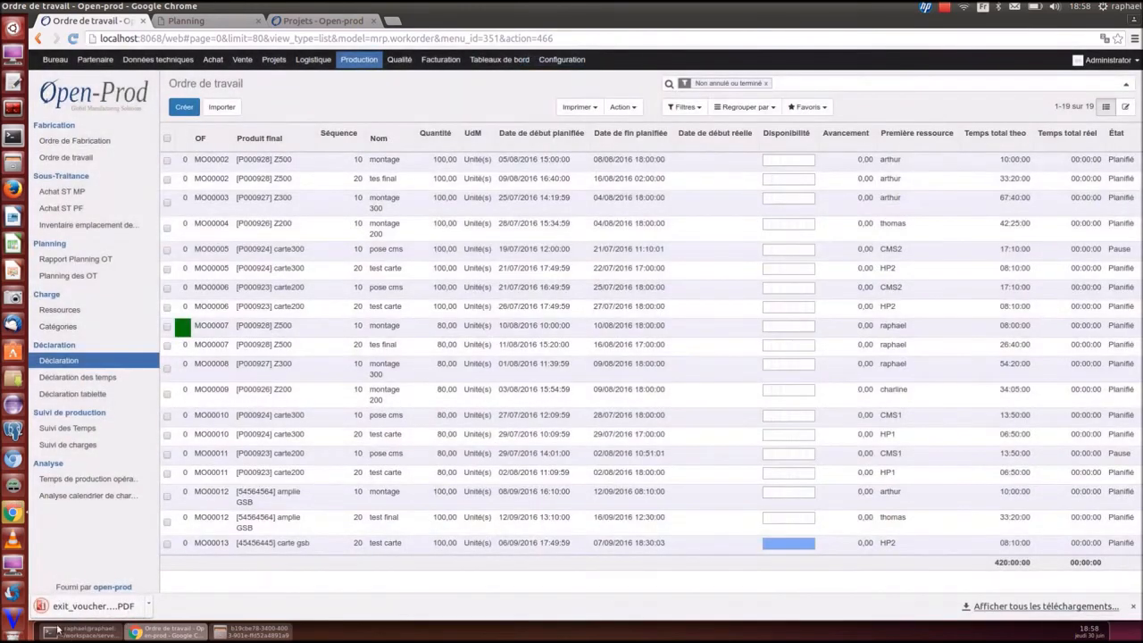
pyautogui.click(63, 607)
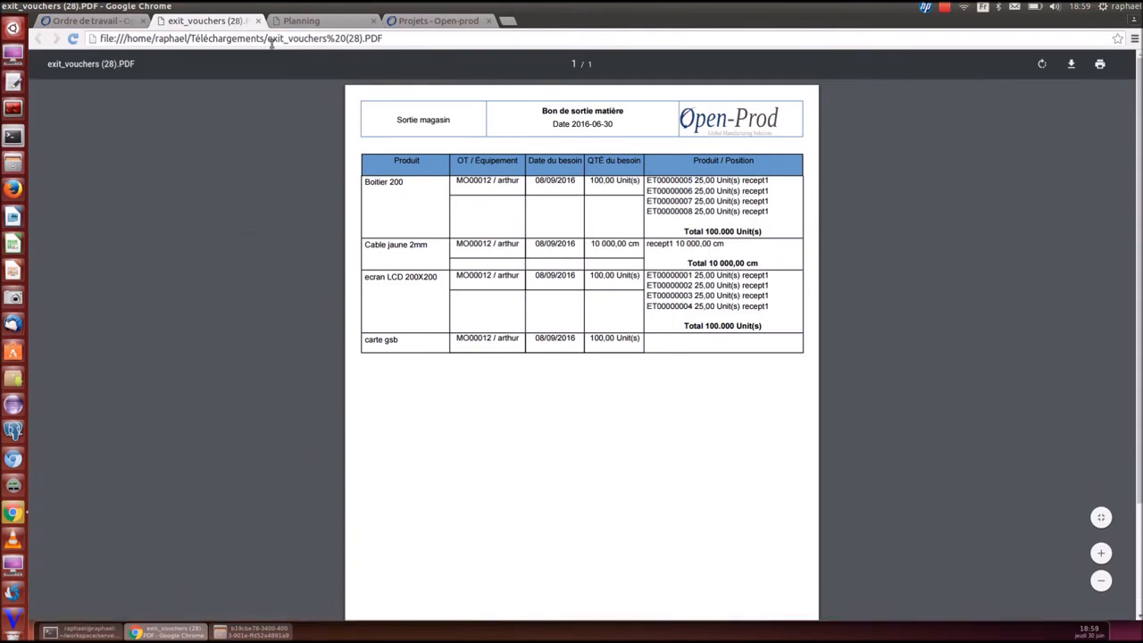
# Declare consumption and production of 100 carte gsb on MO00013[20] test carte, finishing it
pyautogui.click(258, 21)
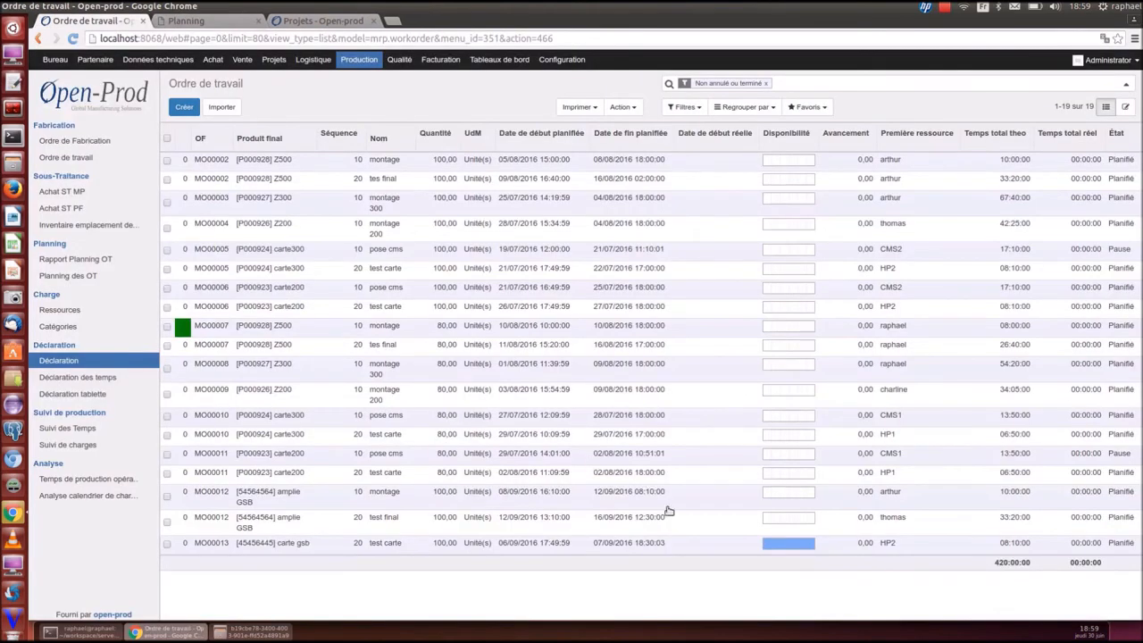
pyautogui.click(626, 546)
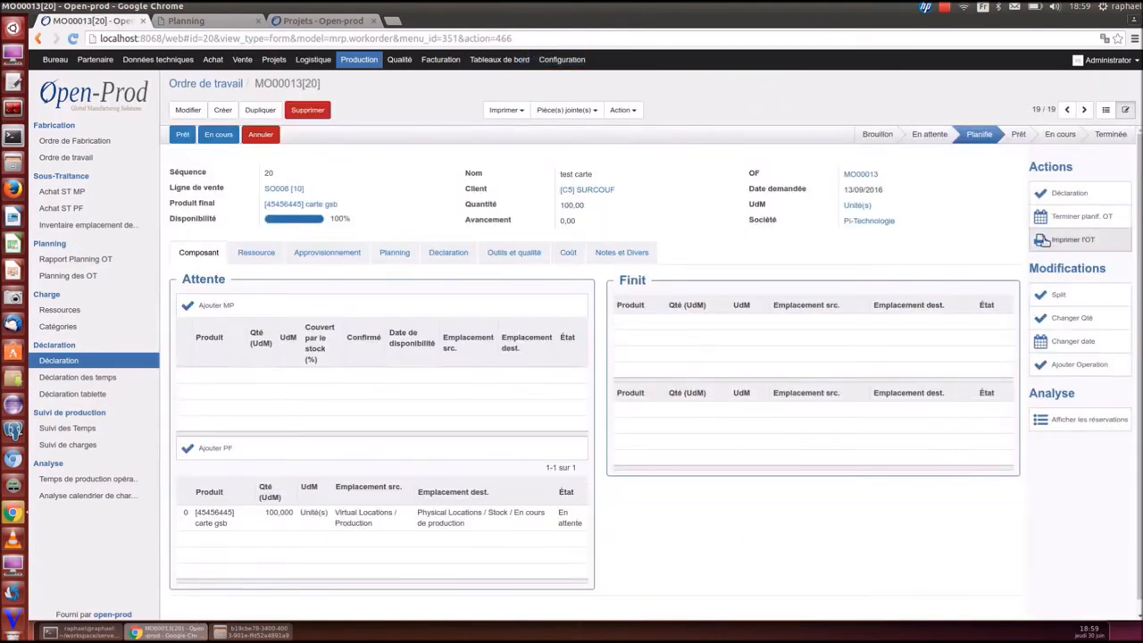
pyautogui.click(1061, 193)
pyautogui.click(755, 122)
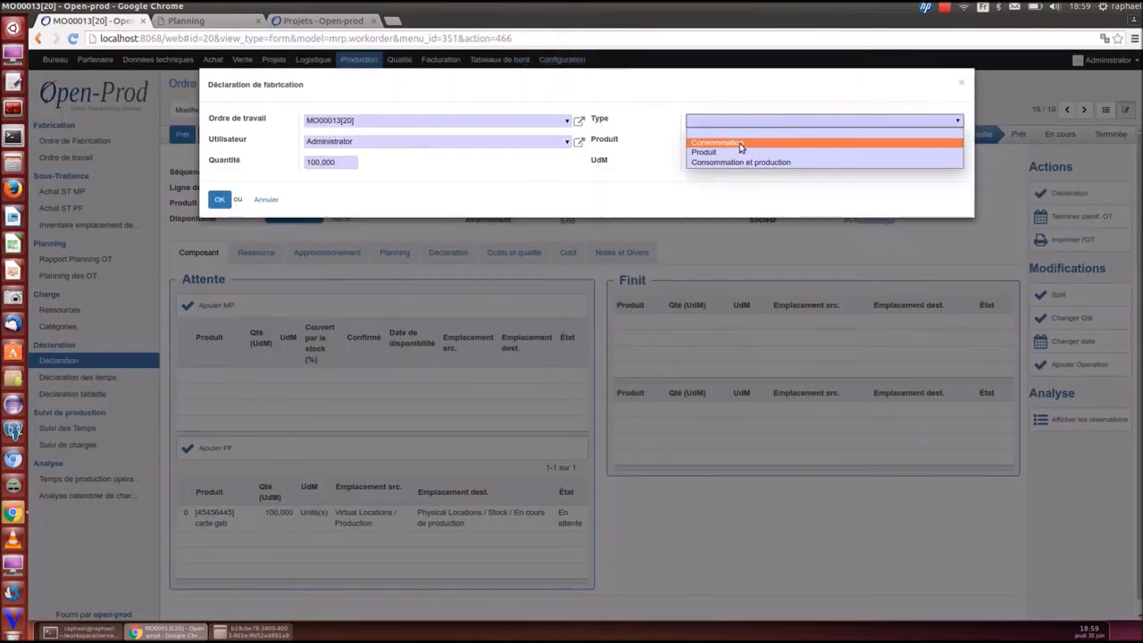
pyautogui.click(727, 158)
pyautogui.click(219, 199)
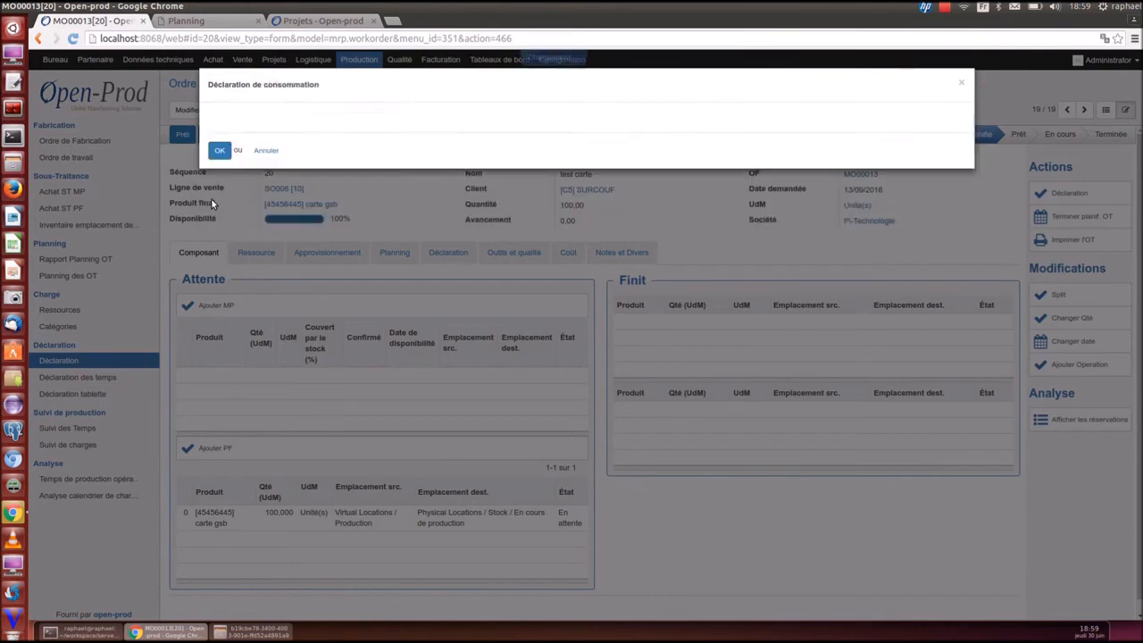
pyautogui.click(219, 226)
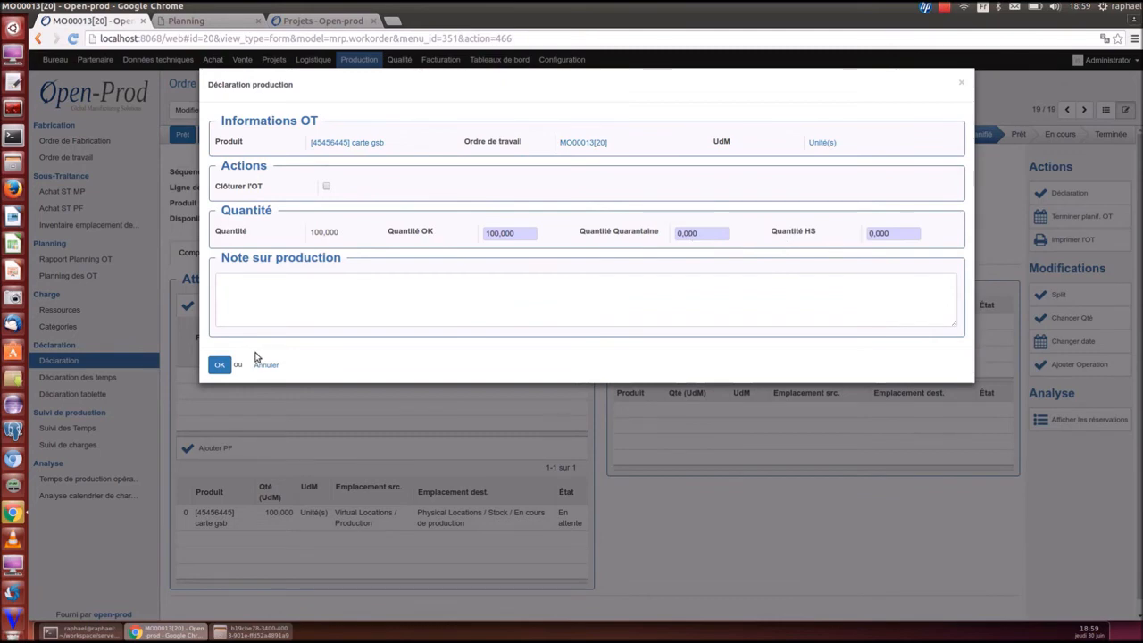
pyautogui.click(220, 364)
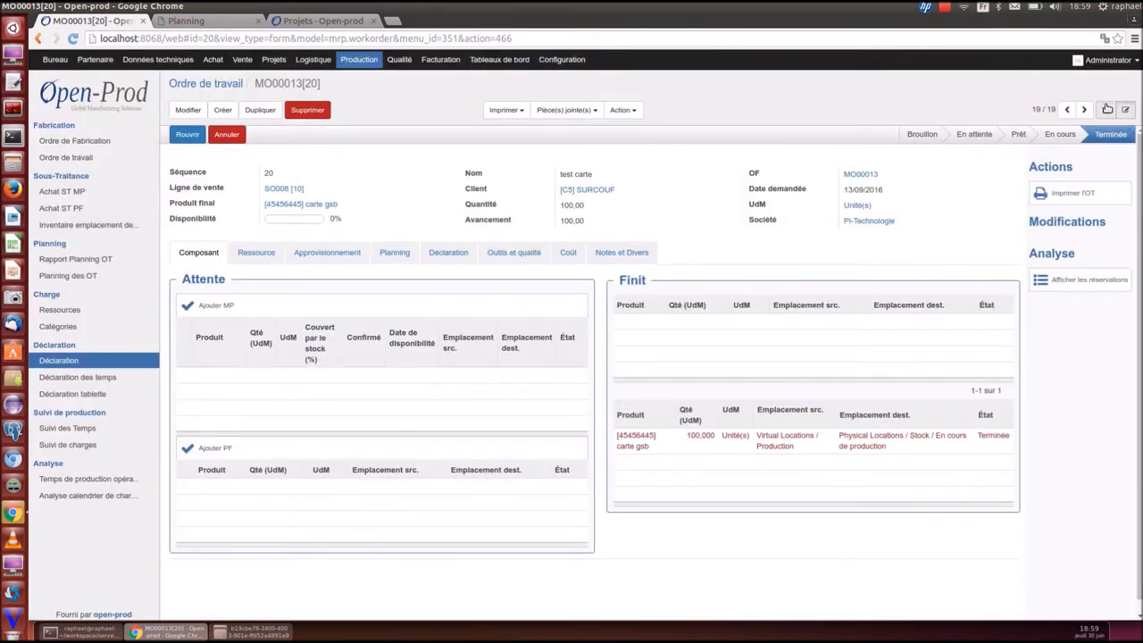
pyautogui.click(1107, 109)
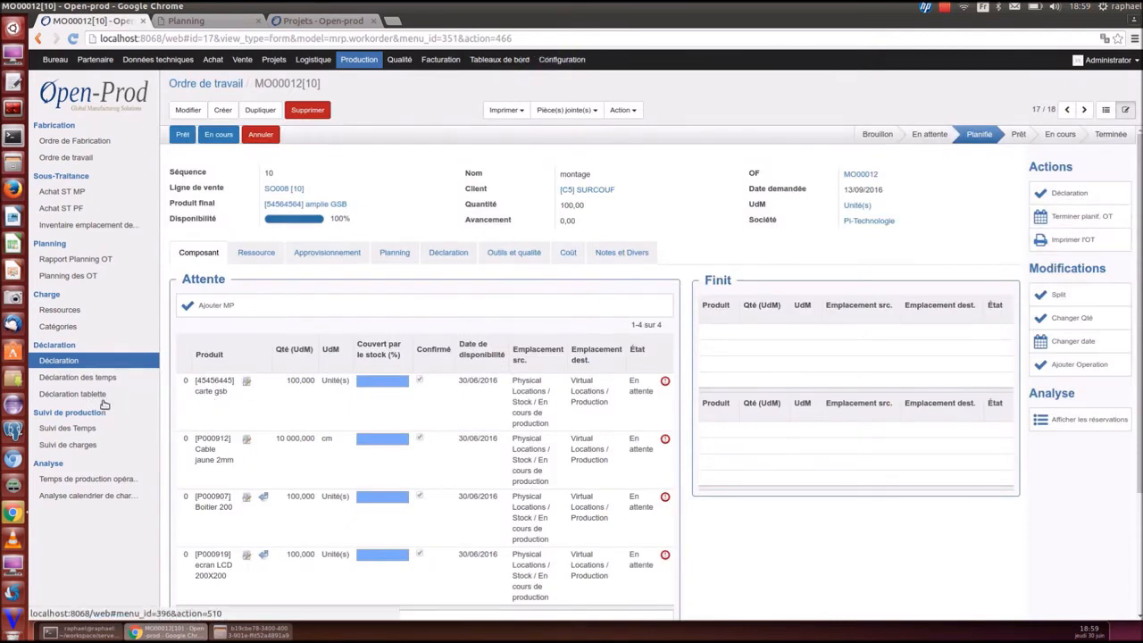
# On the tablet screen, enter equipment 1 and work order 17, then start production time and open traceability
pyautogui.click(92, 394)
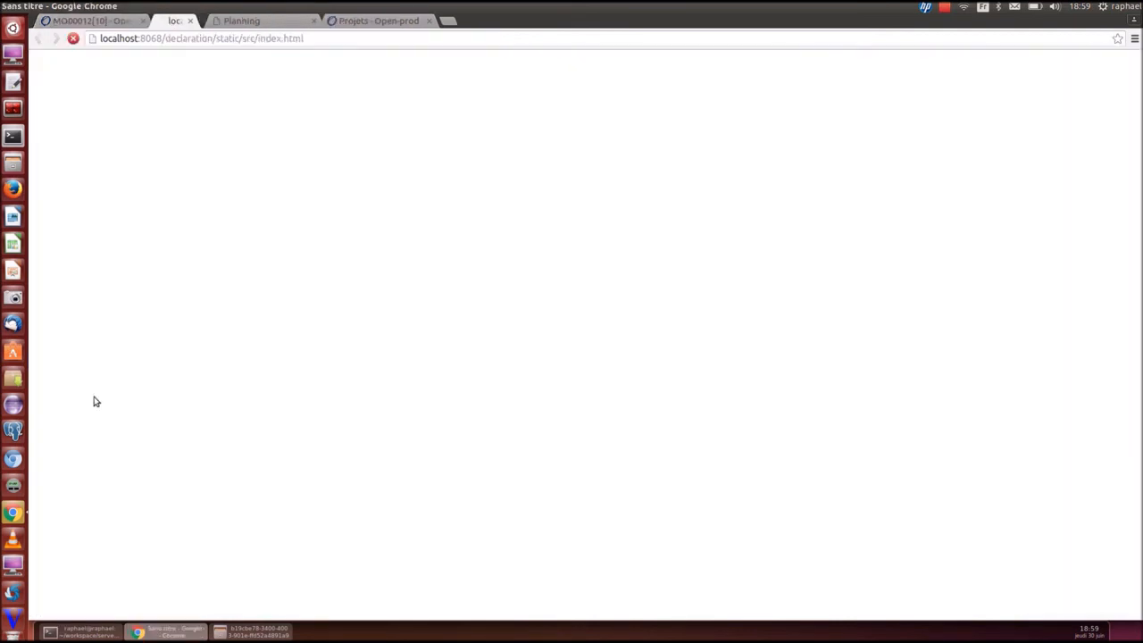
pyautogui.write('1')
pyautogui.press('Return')
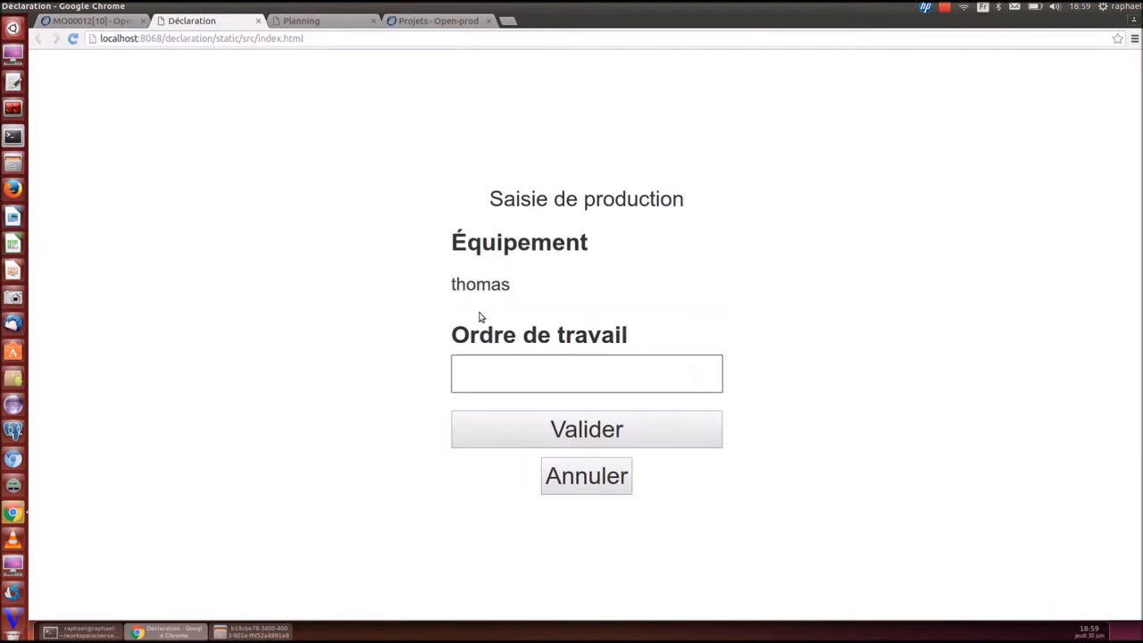
pyautogui.write('17')
pyautogui.press('Return')
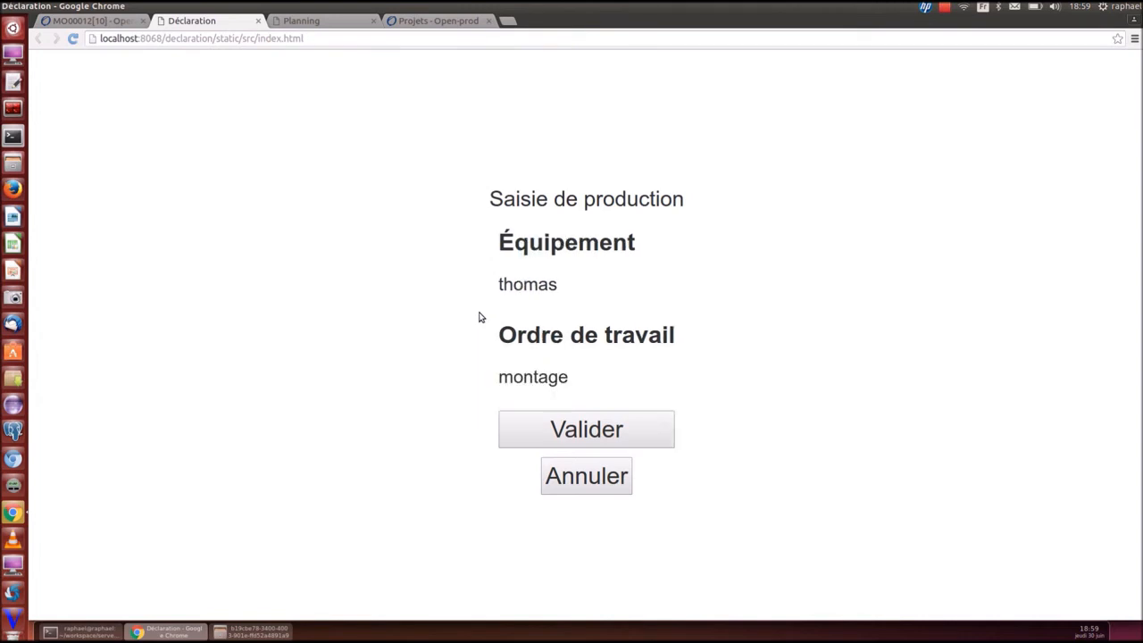
pyautogui.click(589, 430)
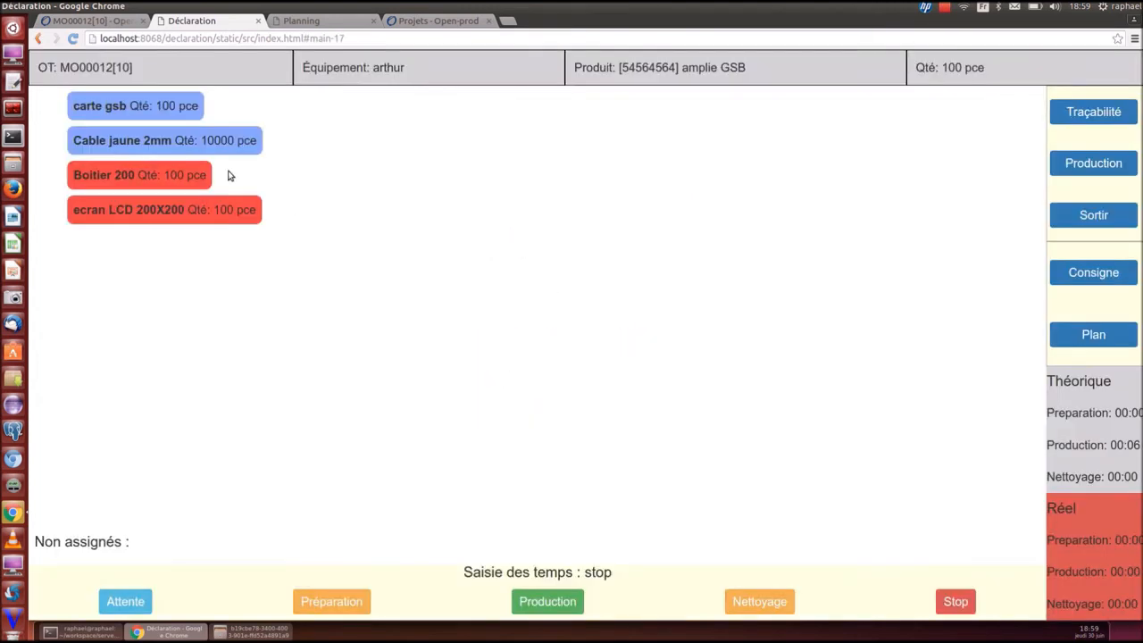
pyautogui.click(549, 606)
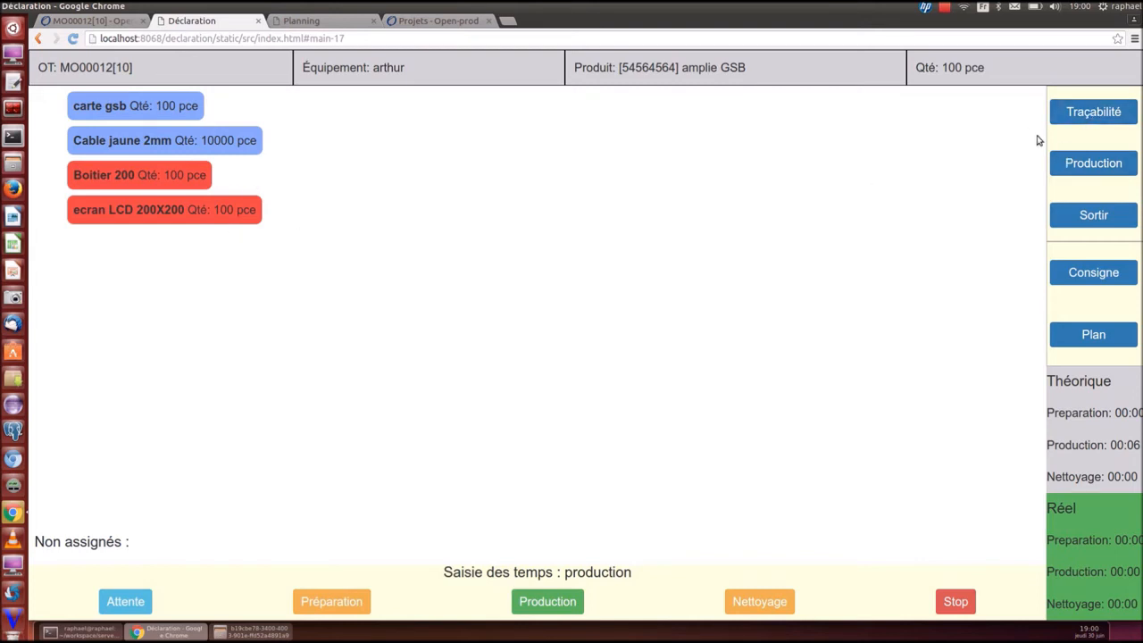
pyautogui.click(1075, 114)
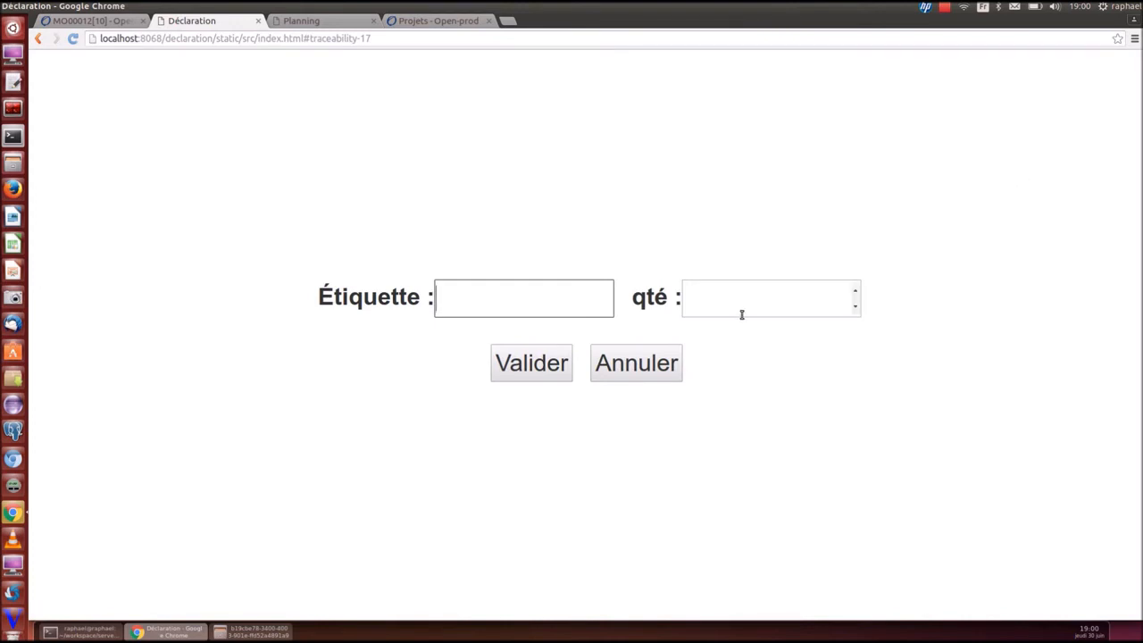
# Enter labels ET00000008 down to ET00000001 as consumed and submit them
pyautogui.write('ET00000008')
pyautogui.press('Return')
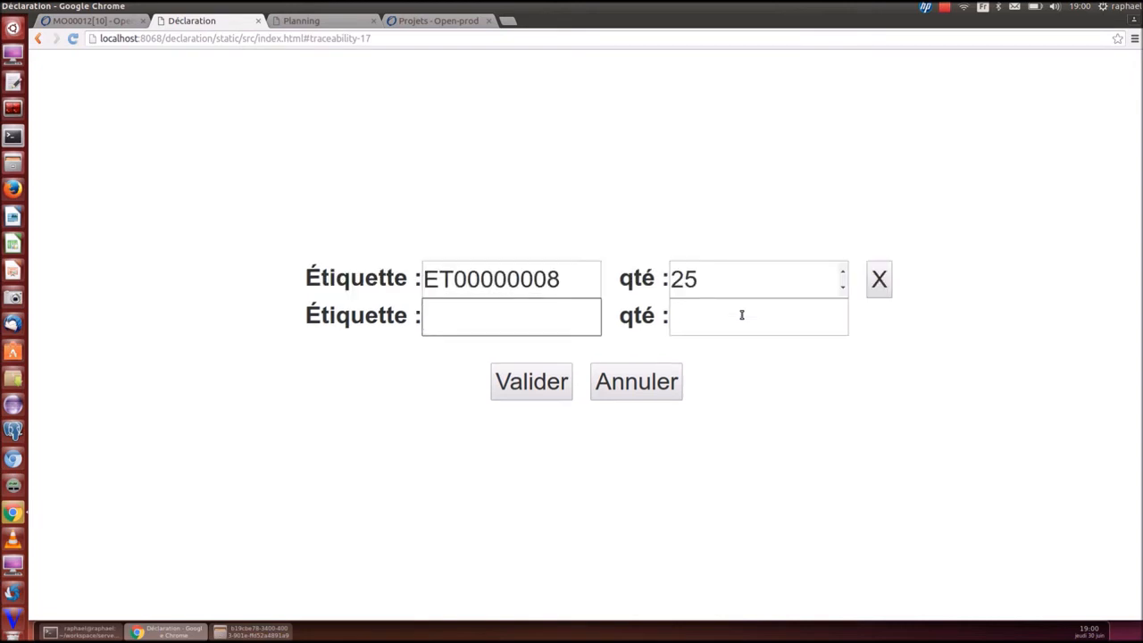
pyautogui.write('ET00000007')
pyautogui.press('Return')
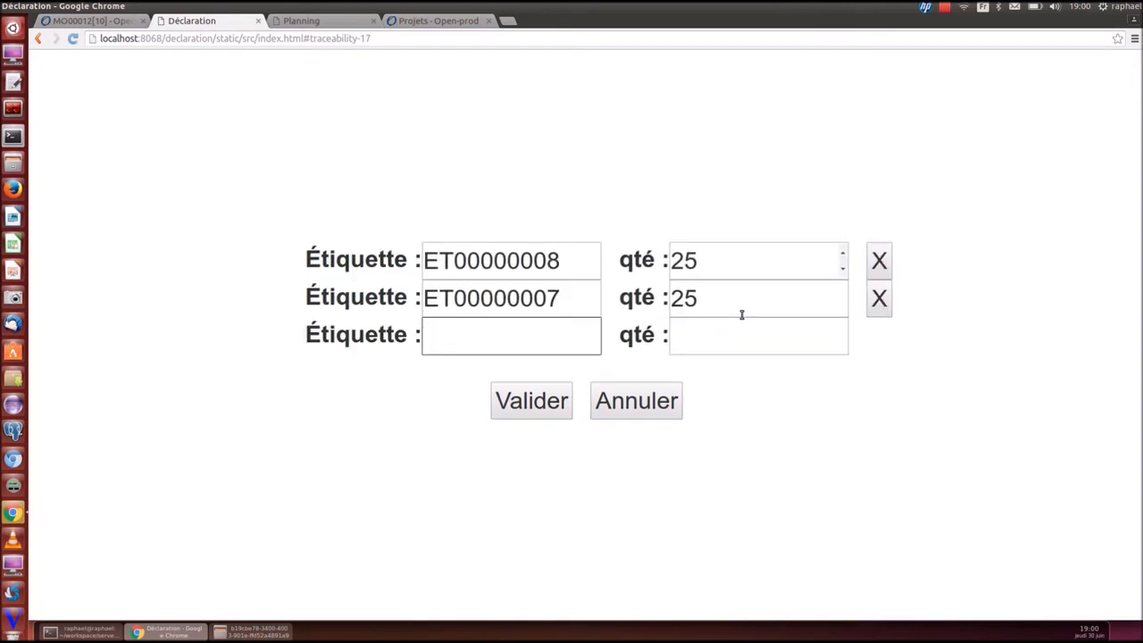
pyautogui.write('ET00000006')
pyautogui.press('Return')
pyautogui.write('ET00000005')
pyautogui.press('Return')
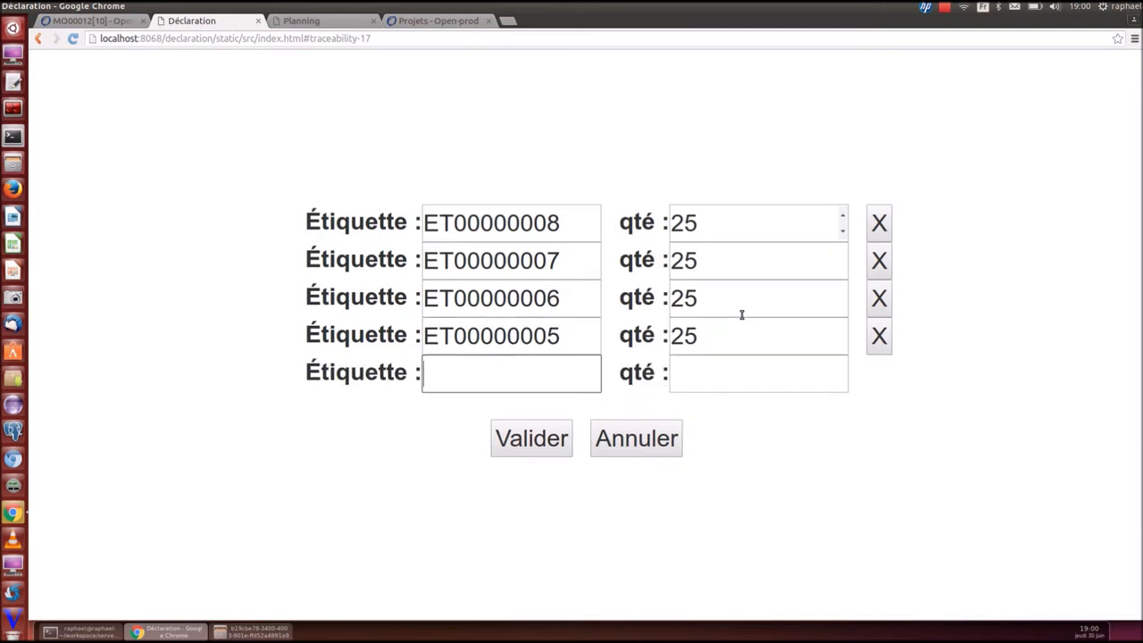
pyautogui.write('ET00000004')
pyautogui.press('Return')
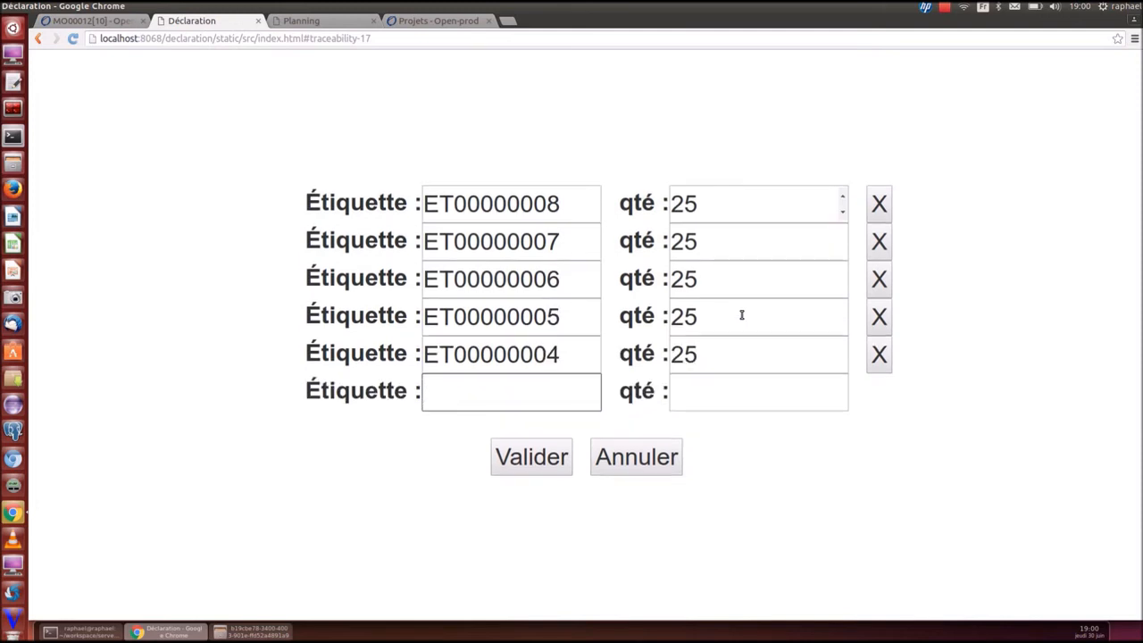
pyautogui.write('ET00000003')
pyautogui.press('Return')
pyautogui.write('ET00000002')
pyautogui.press('Return')
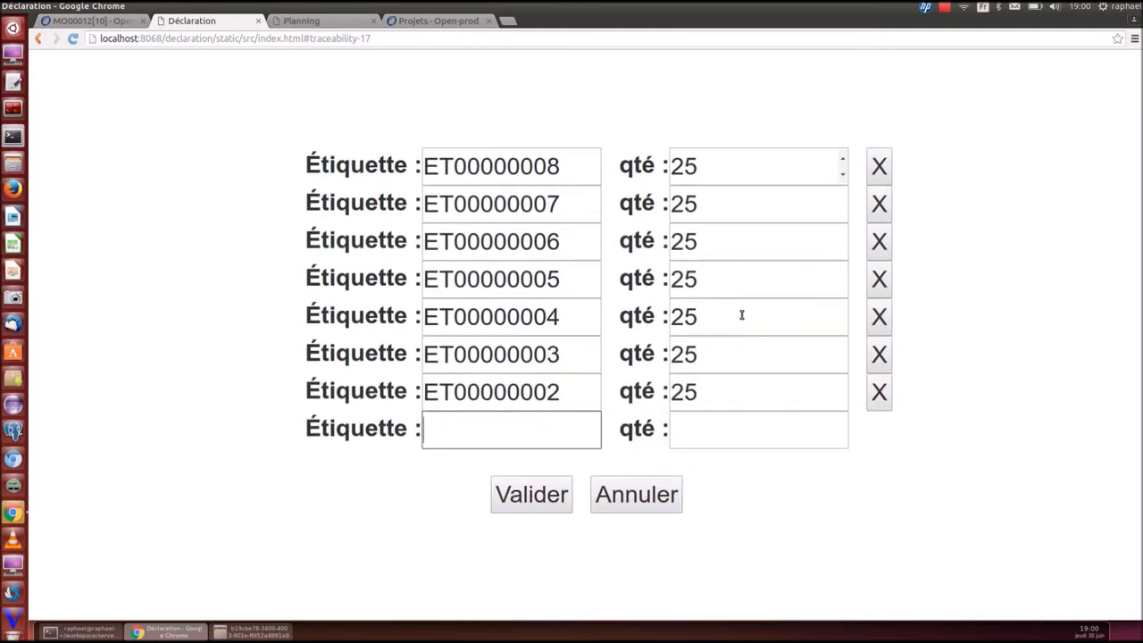
pyautogui.write('ET00000001')
pyautogui.press('Return')
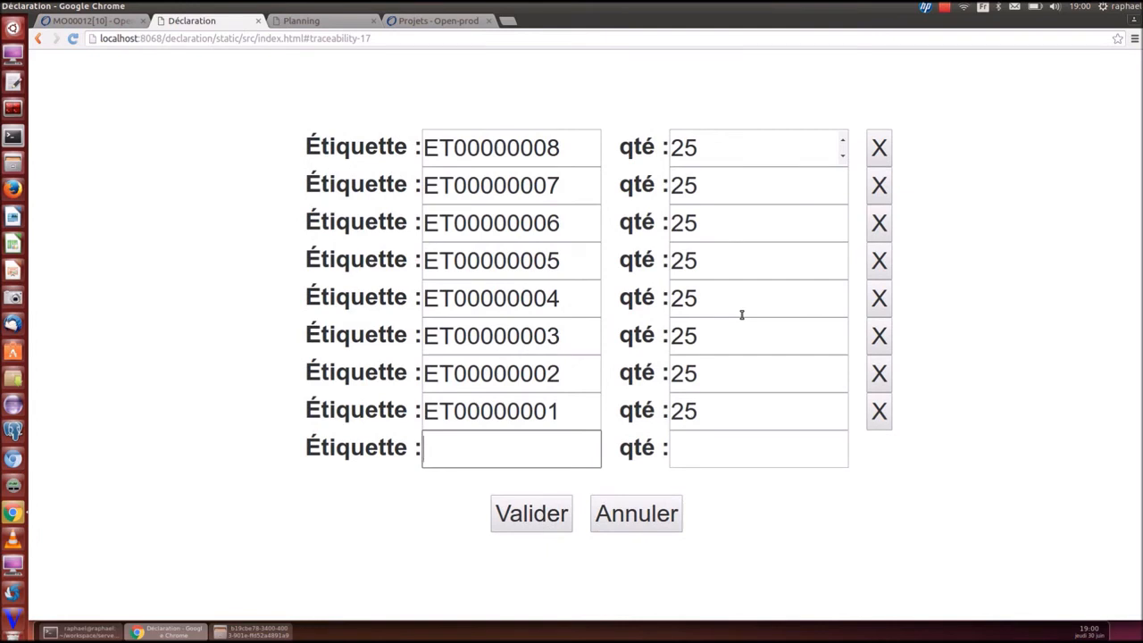
pyautogui.click(571, 509)
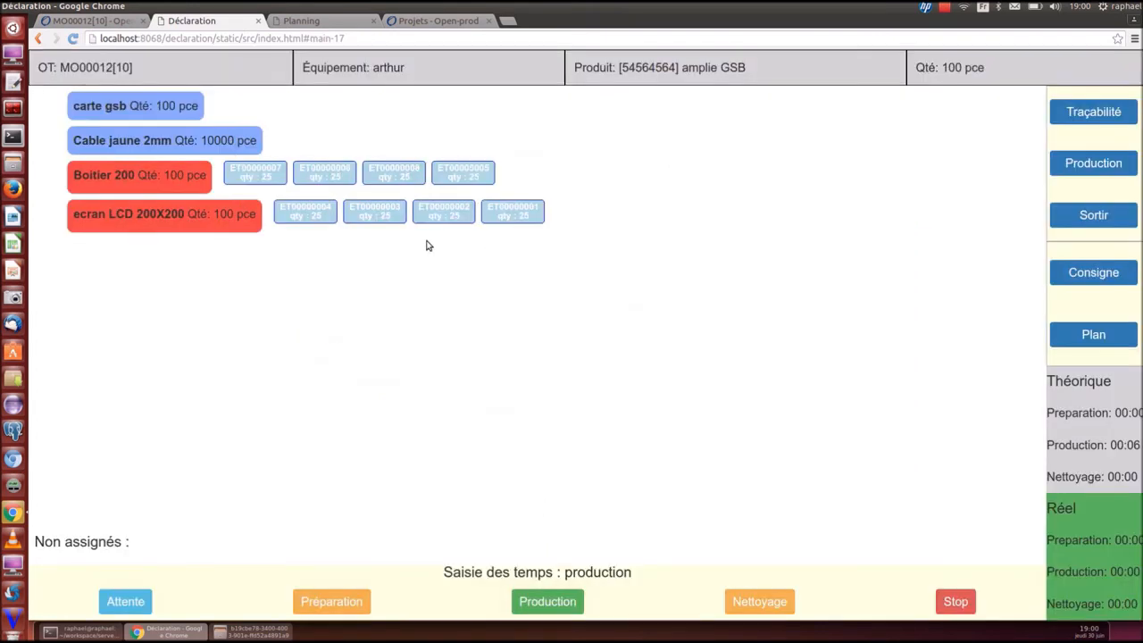
# Switch time recording back to production and declare 100 good units for MO00012[10]
pyautogui.click(756, 601)
pyautogui.click(554, 604)
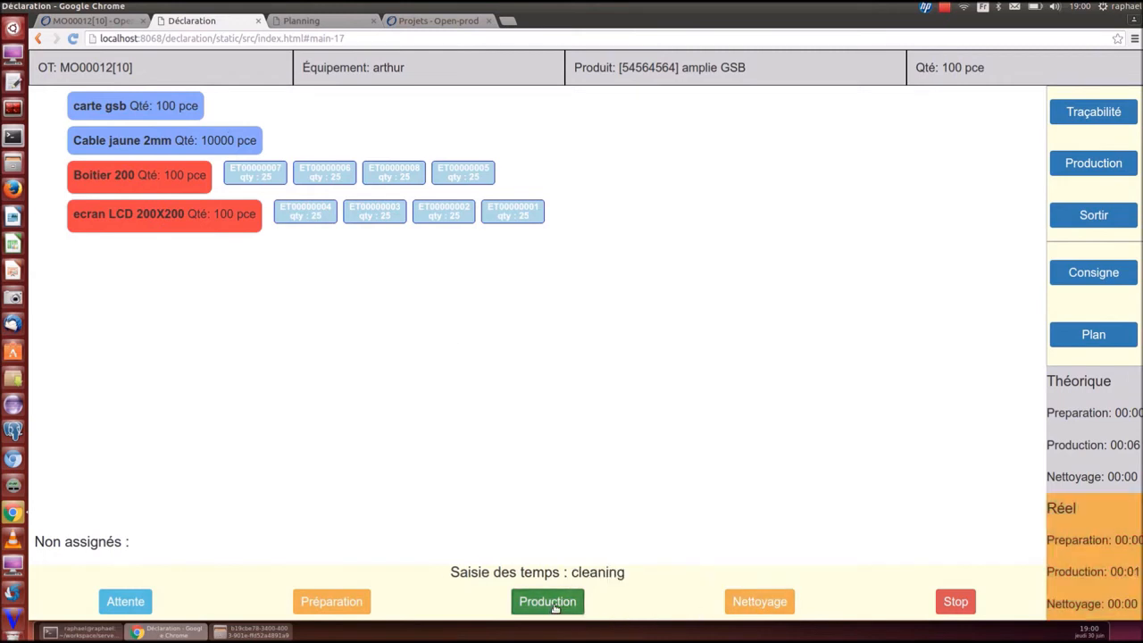
pyautogui.click(1096, 163)
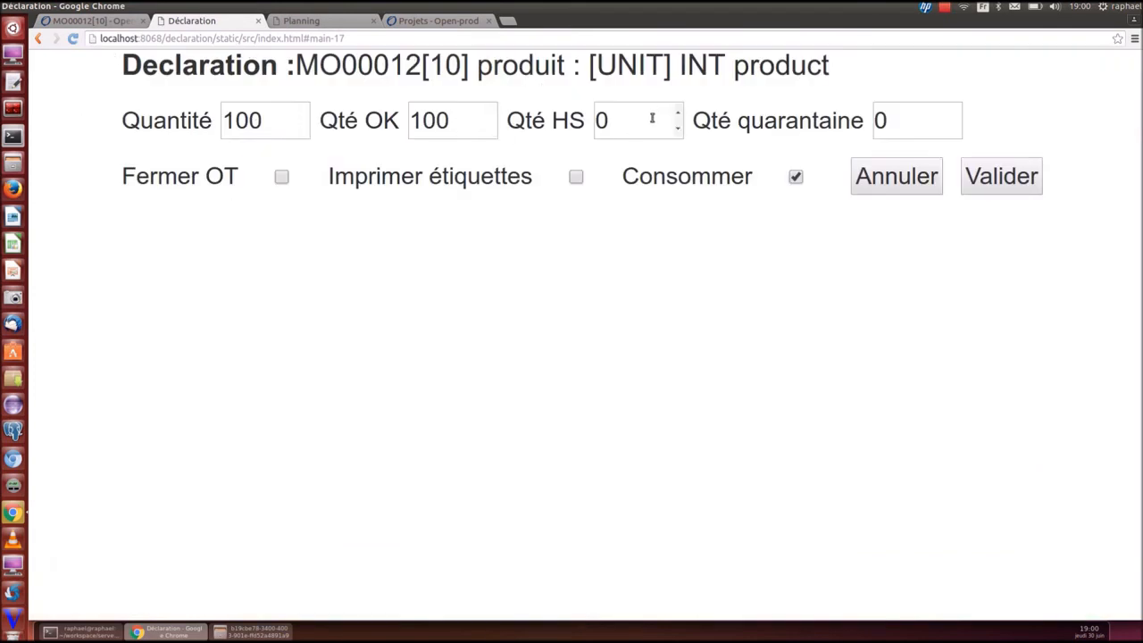
pyautogui.click(1005, 179)
pyautogui.click(998, 183)
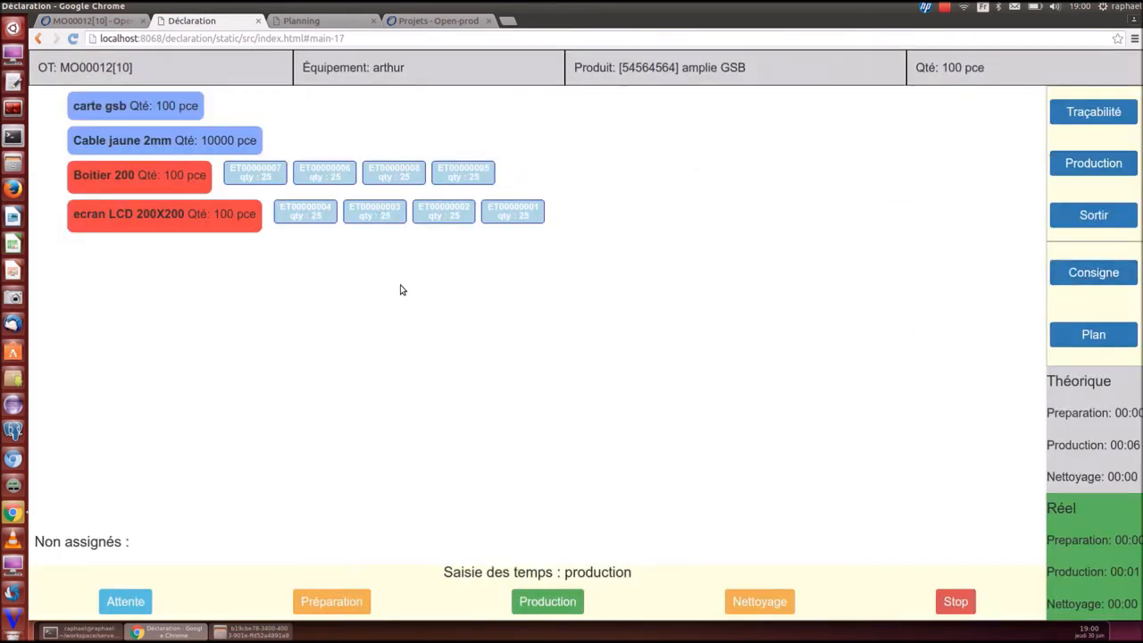
# Leave the production screen, accept the 00:01 recorded production time and return to the work order
pyautogui.click(1092, 216)
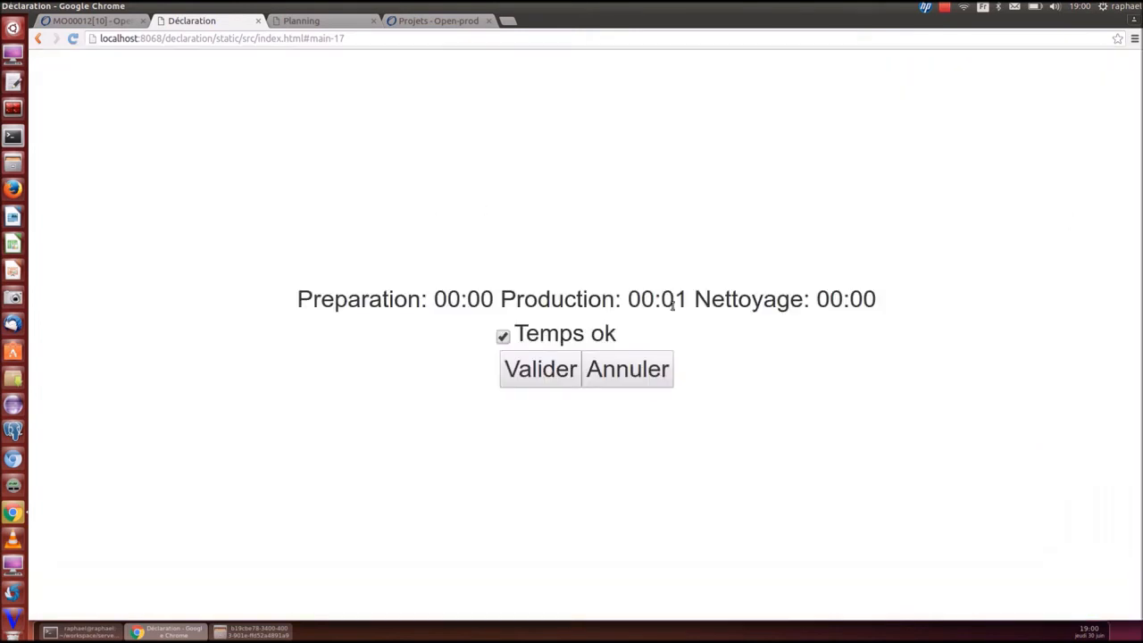
pyautogui.click(541, 375)
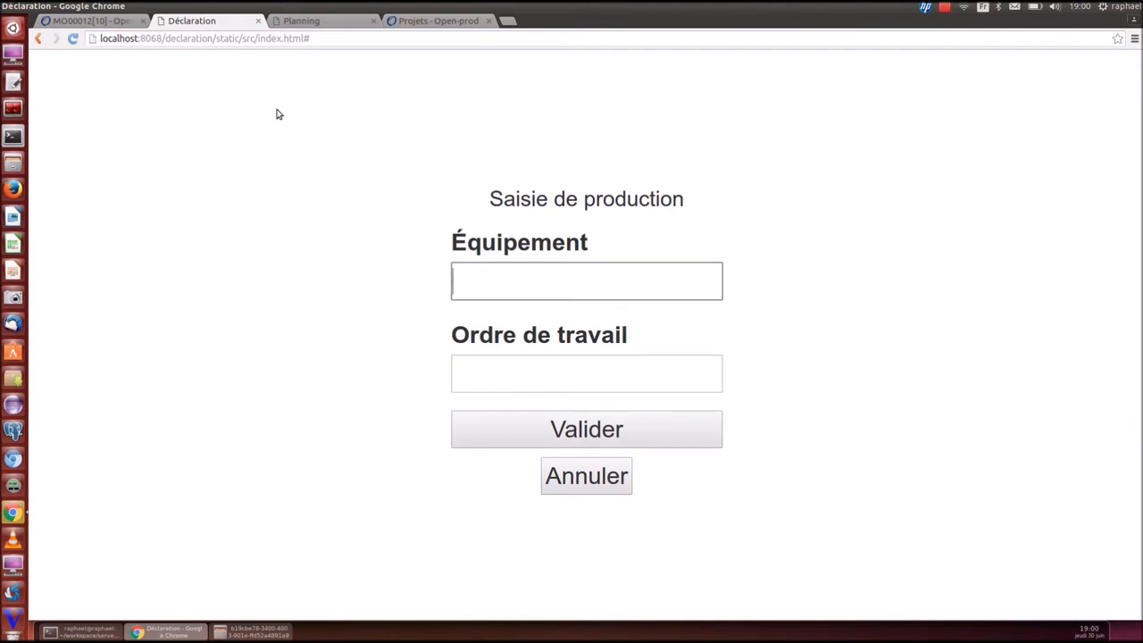
pyautogui.click(63, 22)
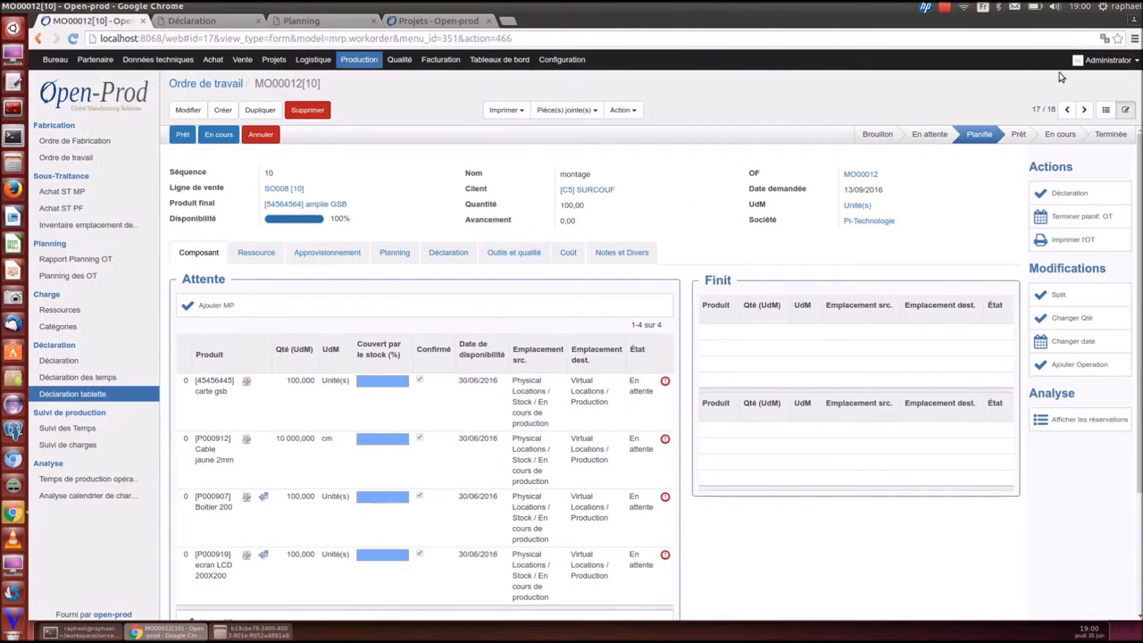
# List all work orders including finished ones and open MO00012[10]
pyautogui.click(1105, 109)
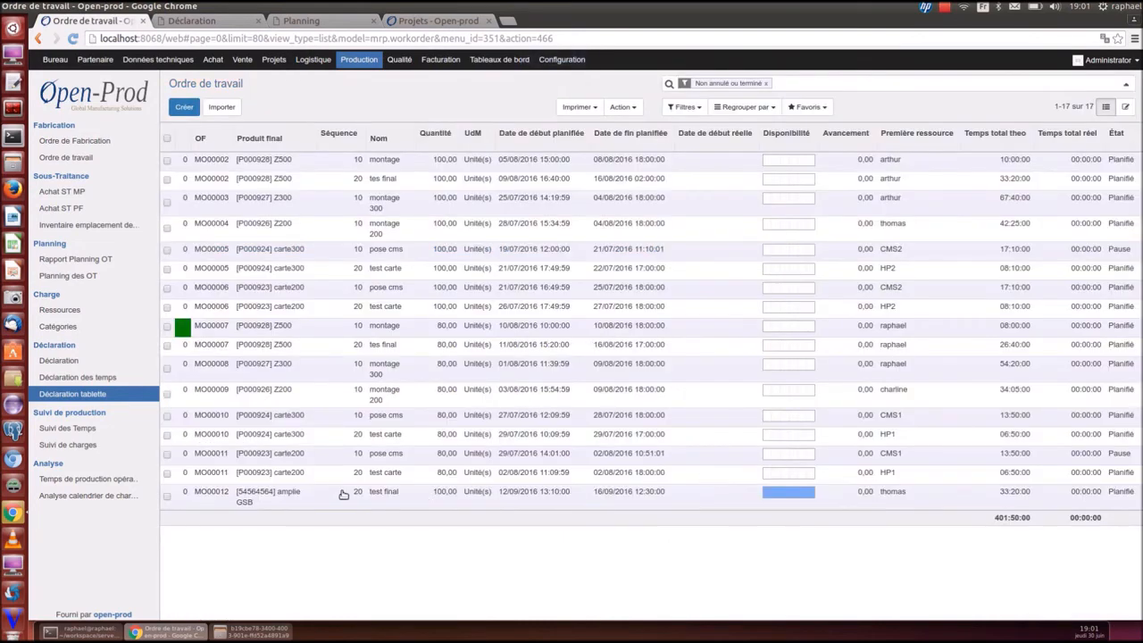
pyautogui.click(766, 83)
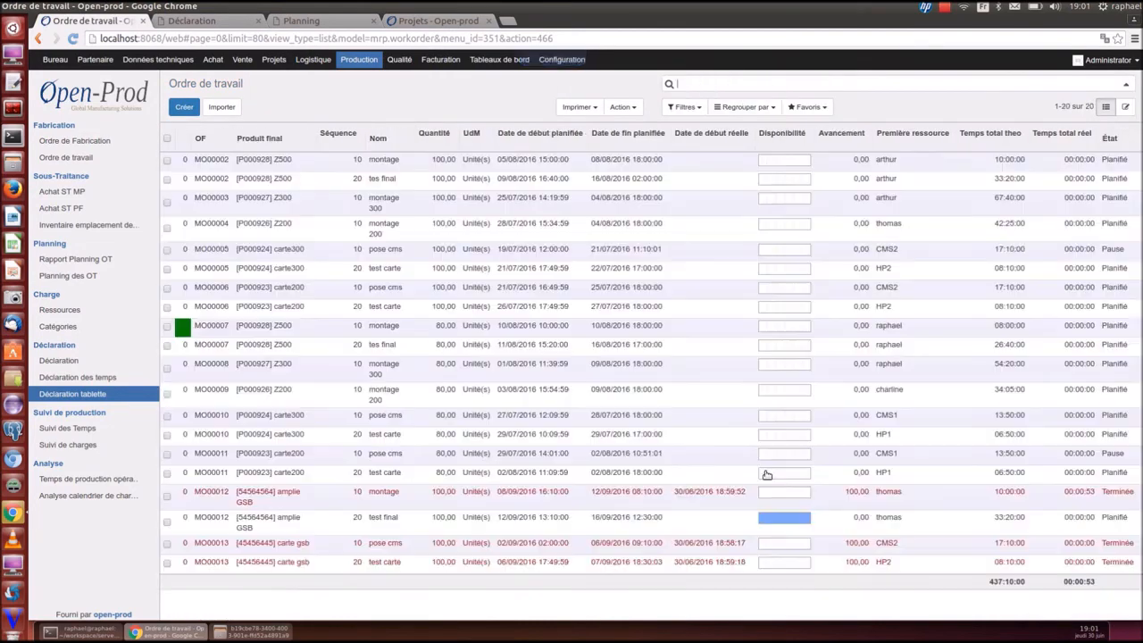
pyautogui.click(648, 495)
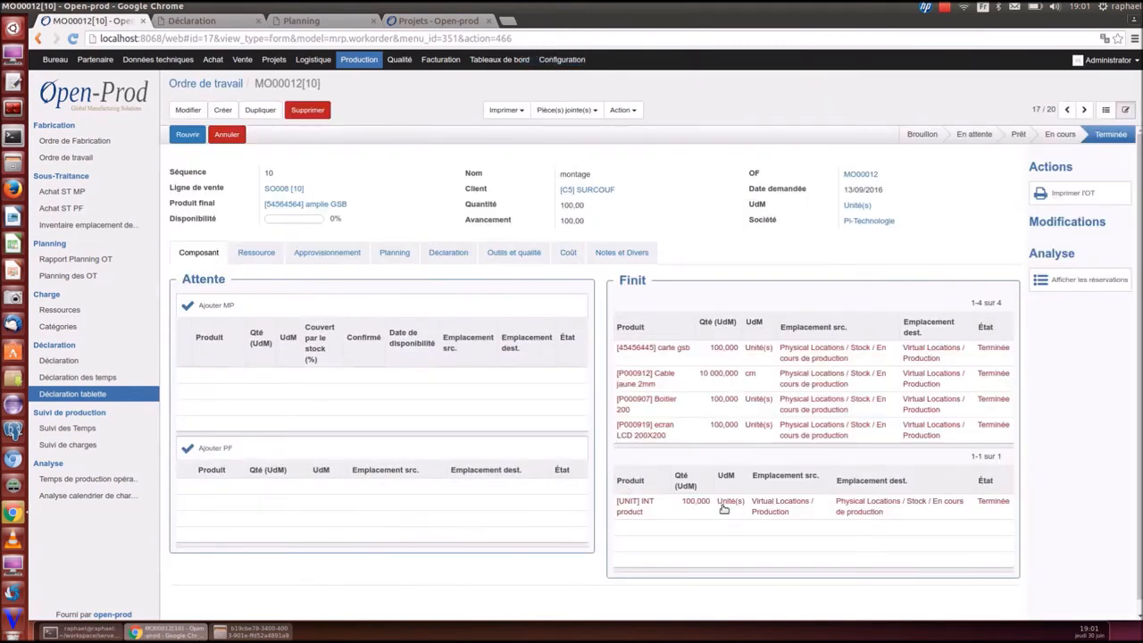
# Review MO00012[10]'s planning, declarations and costs: 8 341,74 real versus 9 241,00 theoretical
pyautogui.click(390, 255)
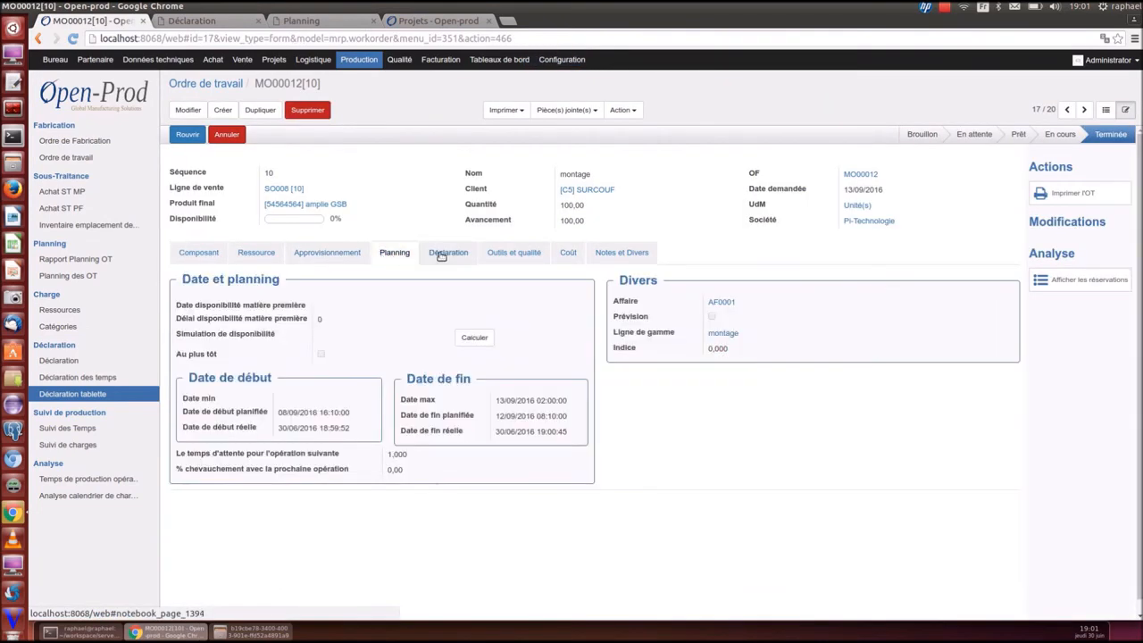
pyautogui.click(443, 254)
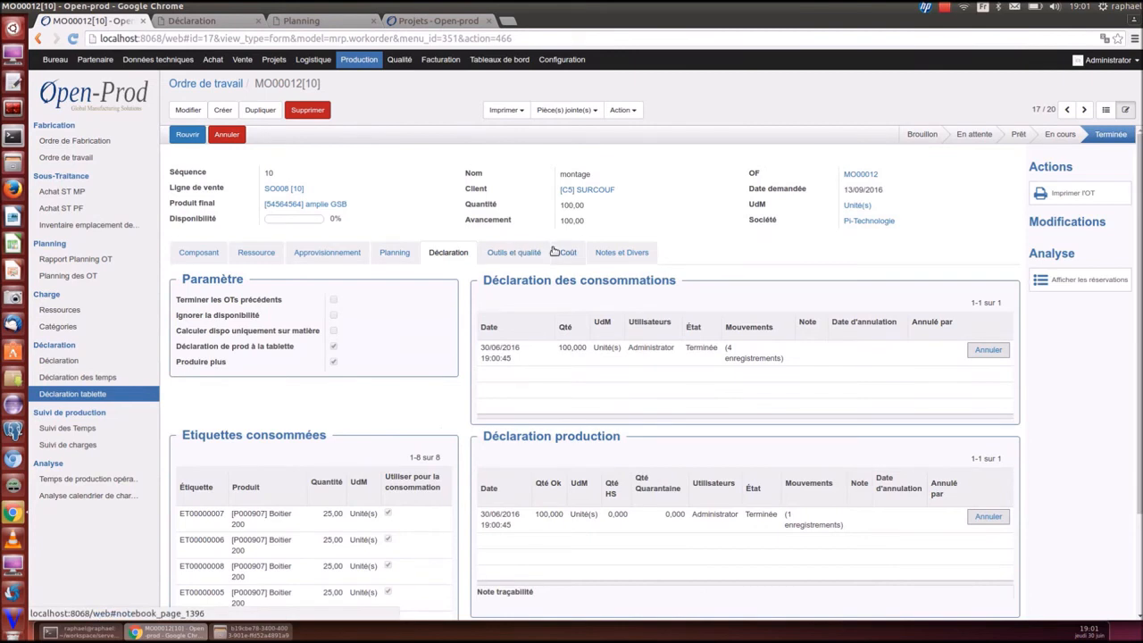
pyautogui.scroll(-1, 554, 251)
pyautogui.click(566, 225)
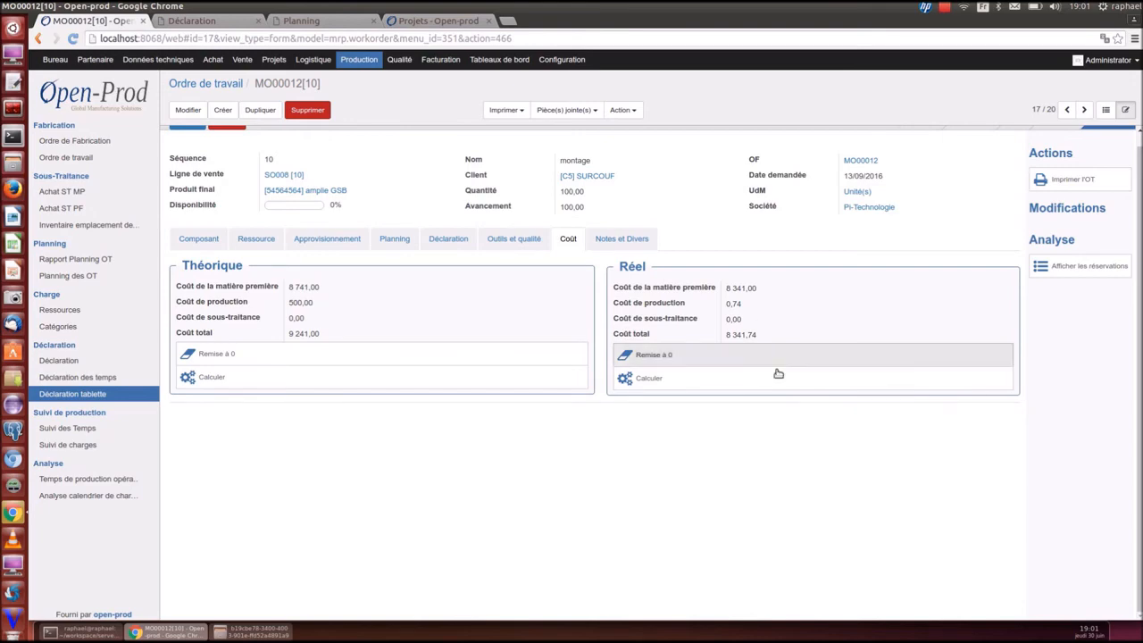
pyautogui.scroll(1, 778, 372)
pyautogui.click(1105, 109)
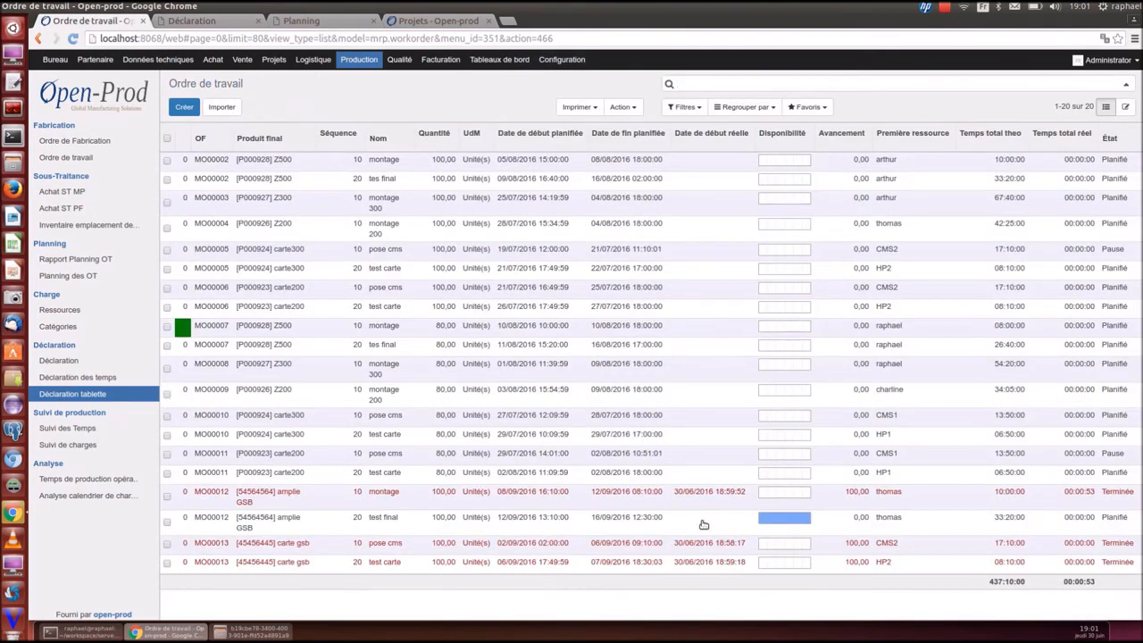
# Declare consumption and production on MO00012[20], generating ten 10-unit labels for 100 amplie GSB
pyautogui.click(611, 520)
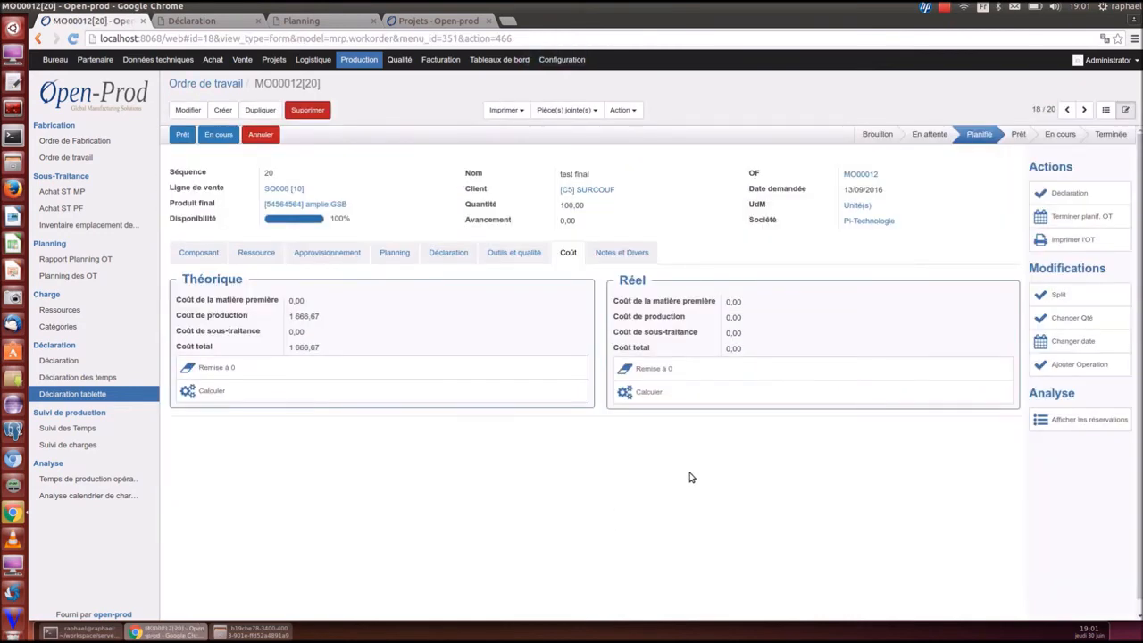
pyautogui.click(1054, 193)
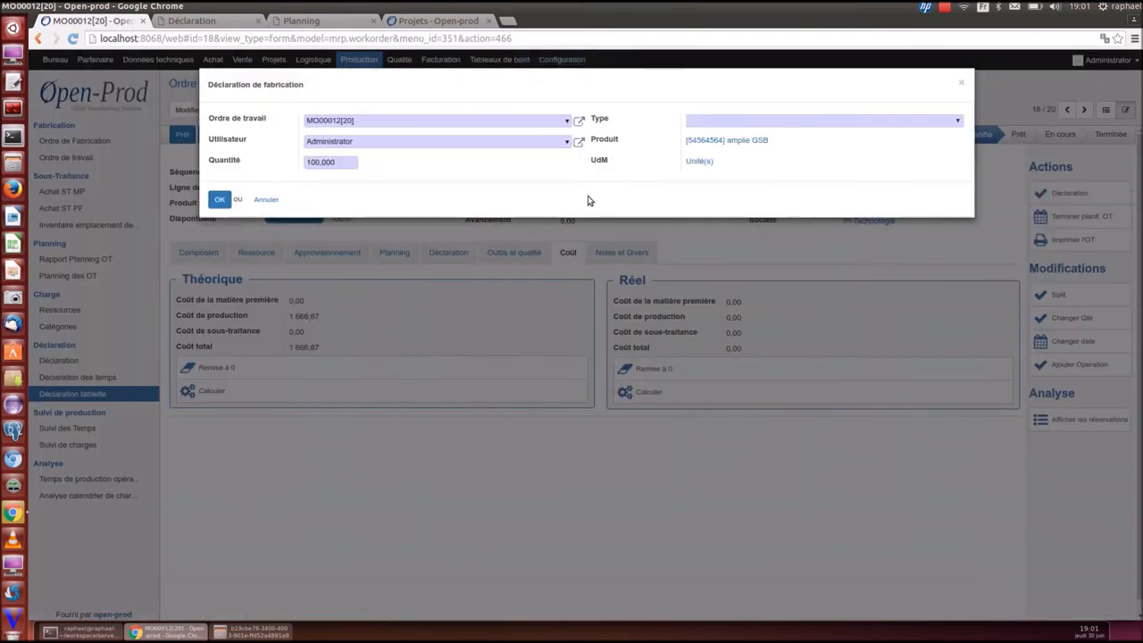
pyautogui.click(715, 125)
pyautogui.click(715, 160)
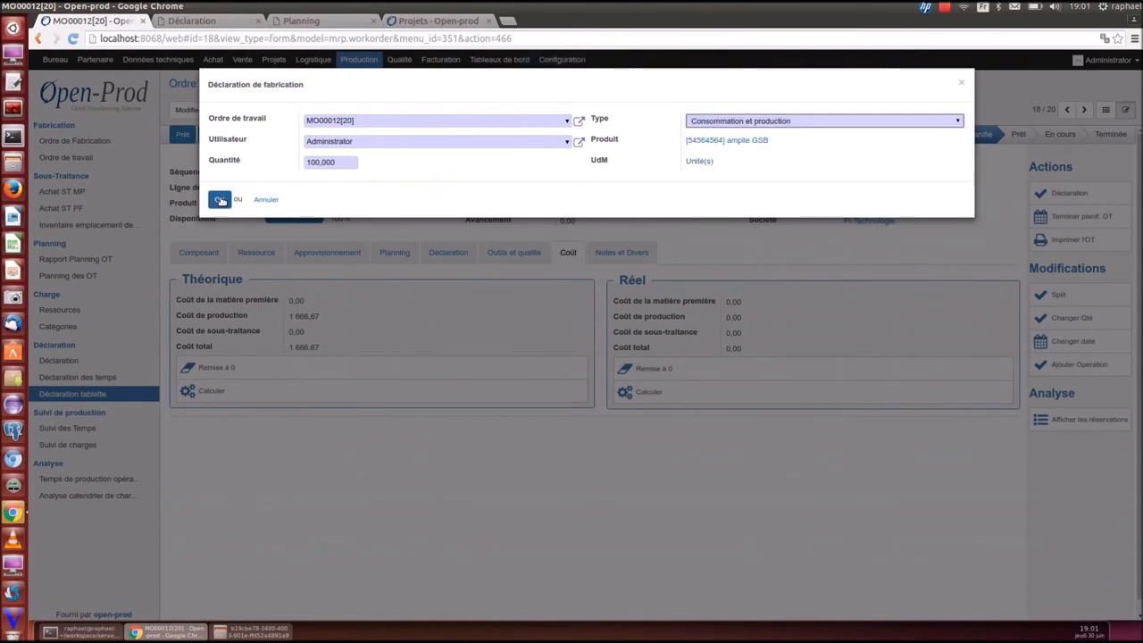
pyautogui.click(220, 201)
pyautogui.click(223, 229)
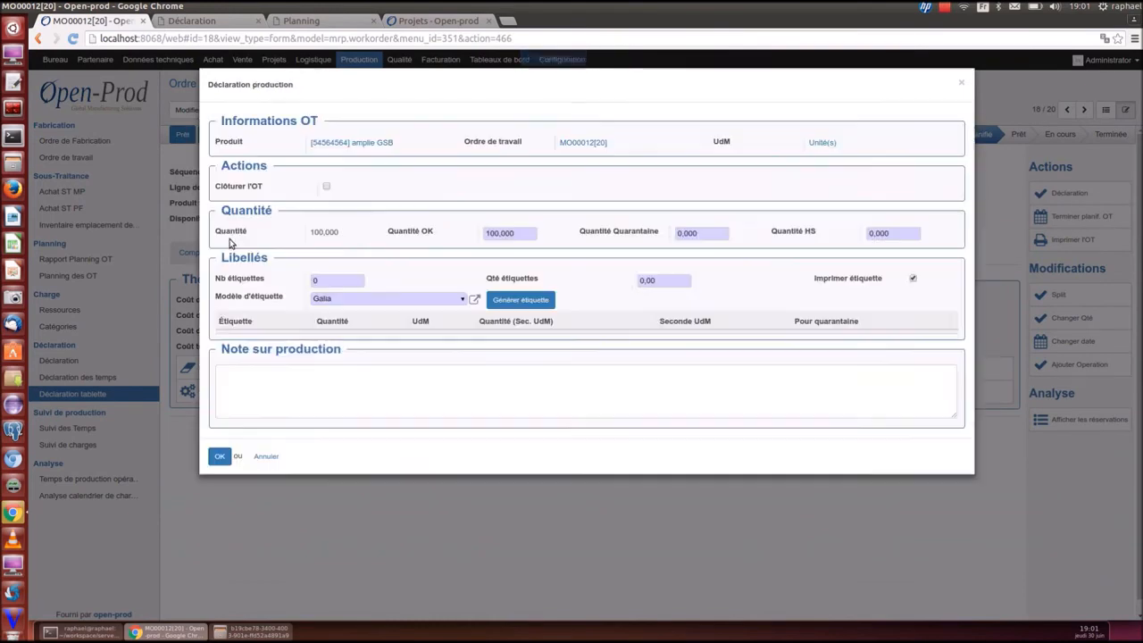
pyautogui.click(314, 280)
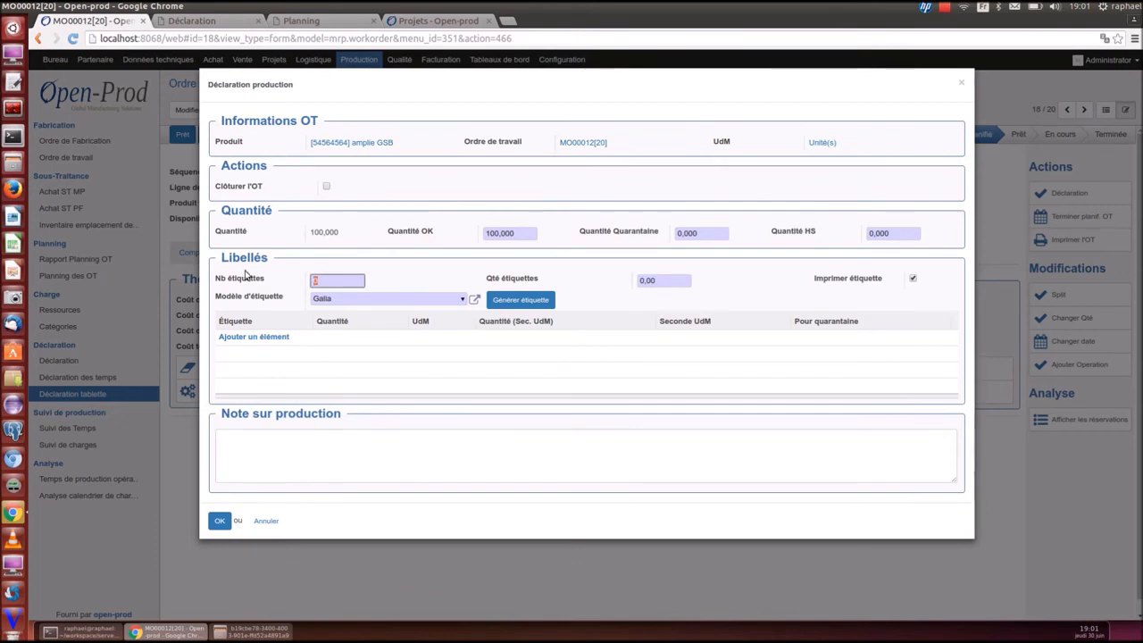
pyautogui.write('1')
pyautogui.press('Tab')
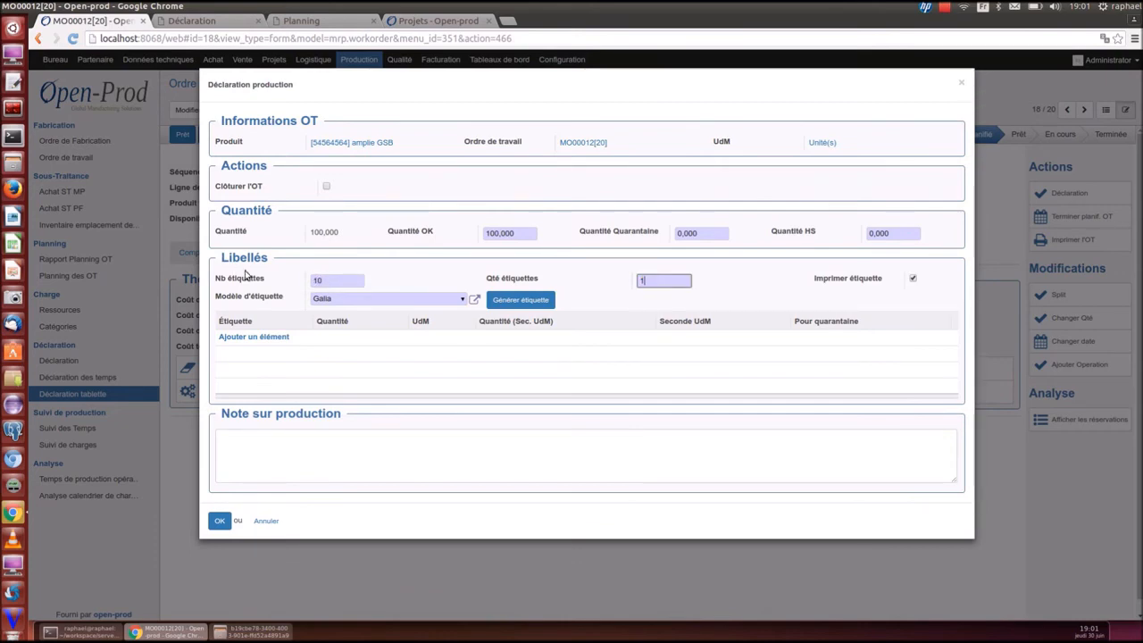
pyautogui.click(519, 301)
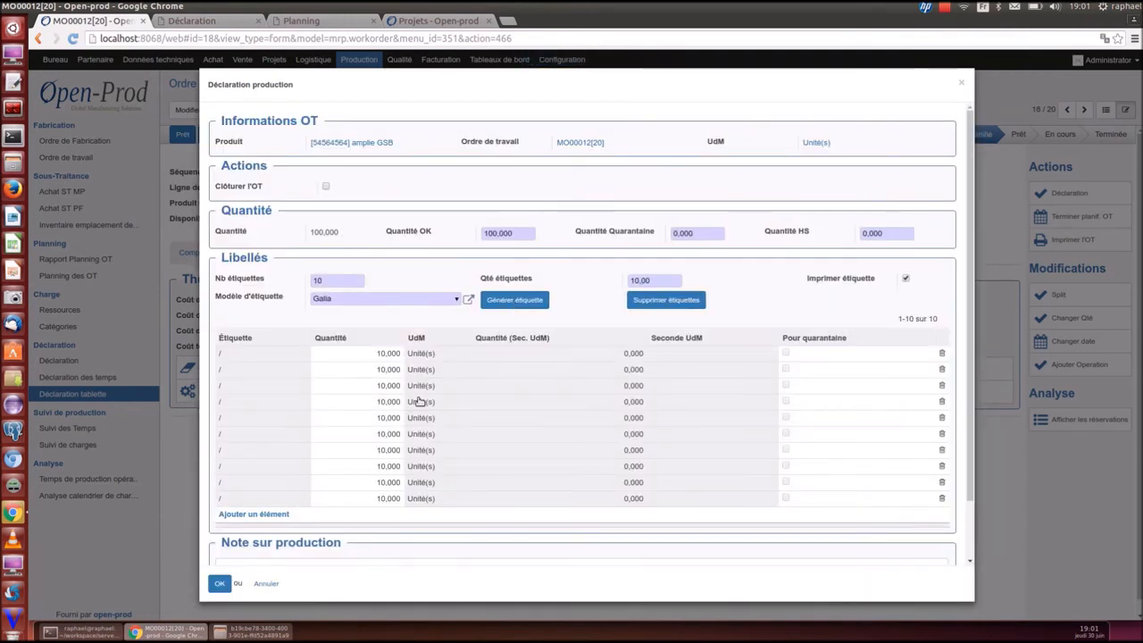
pyautogui.scroll(-2, 391, 441)
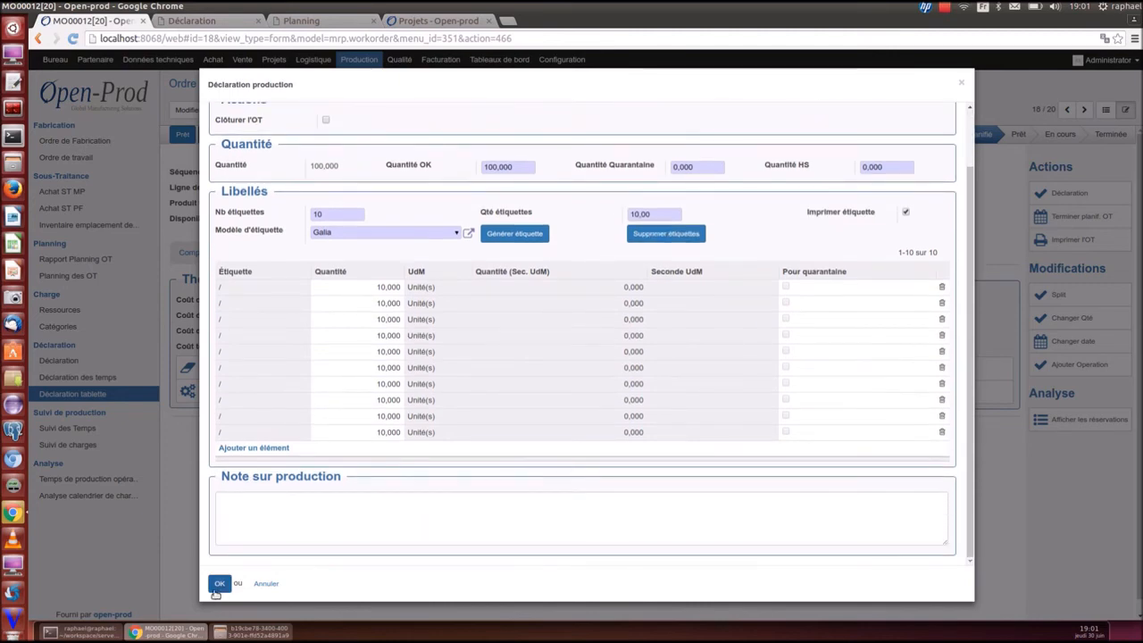
pyautogui.click(218, 585)
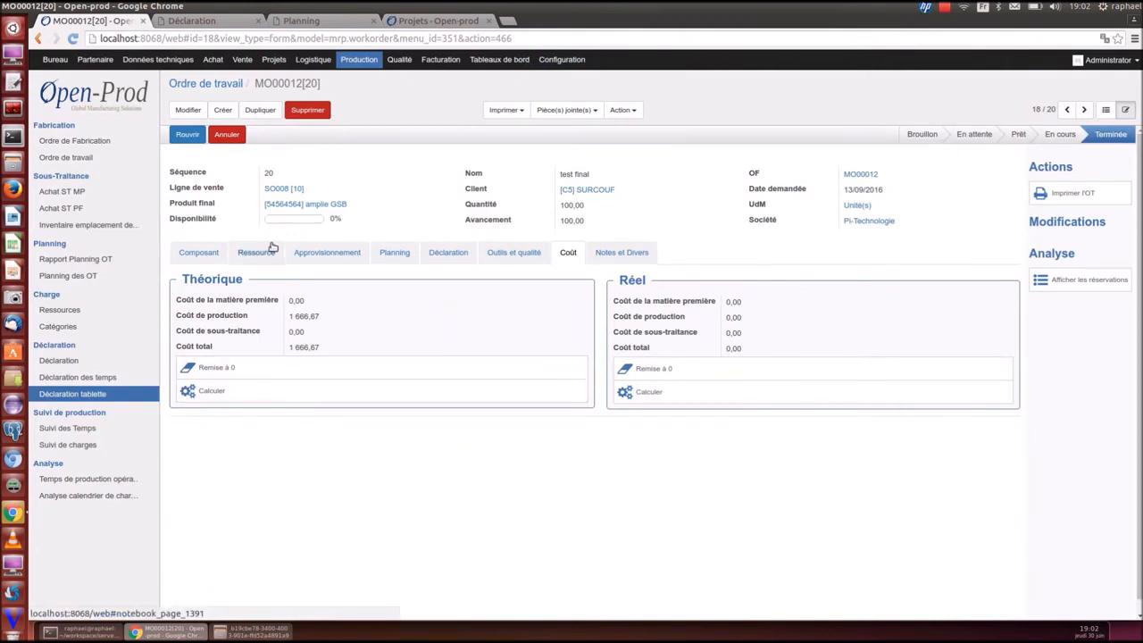
# Open delivery OUT/00007 from the logistics delivery orders list
pyautogui.click(317, 60)
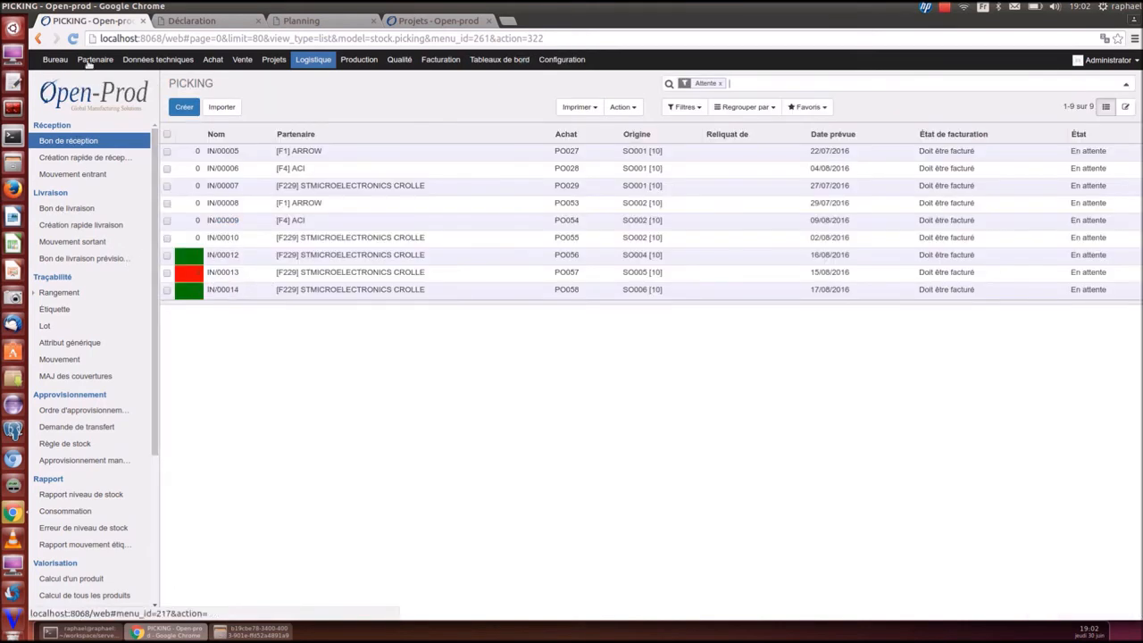
pyautogui.click(66, 91)
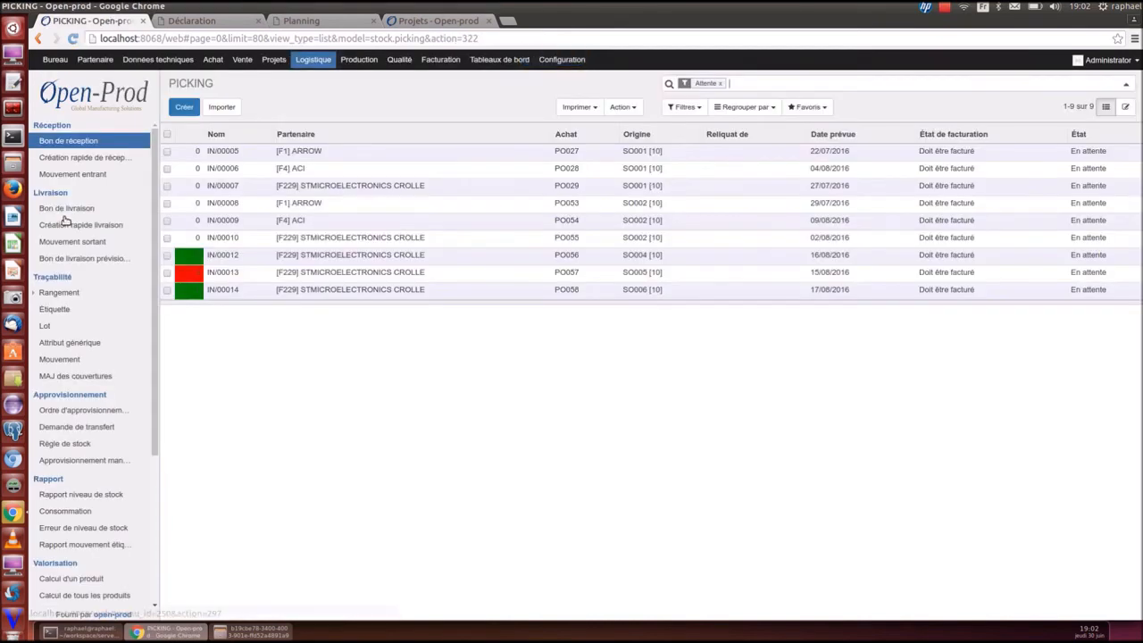
pyautogui.click(68, 208)
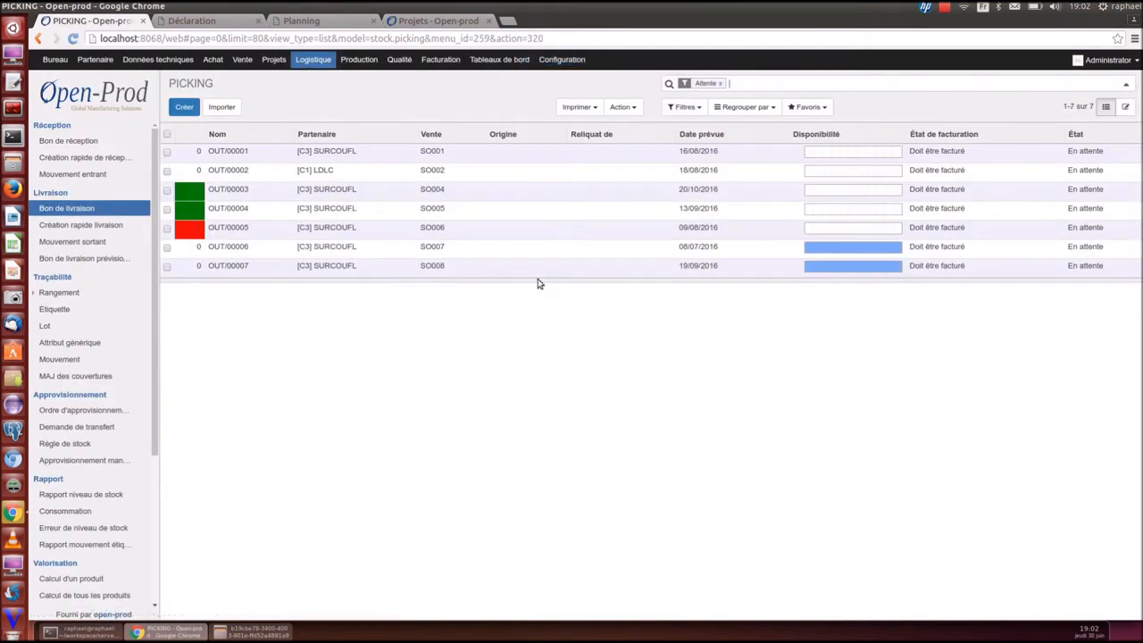
pyautogui.click(443, 271)
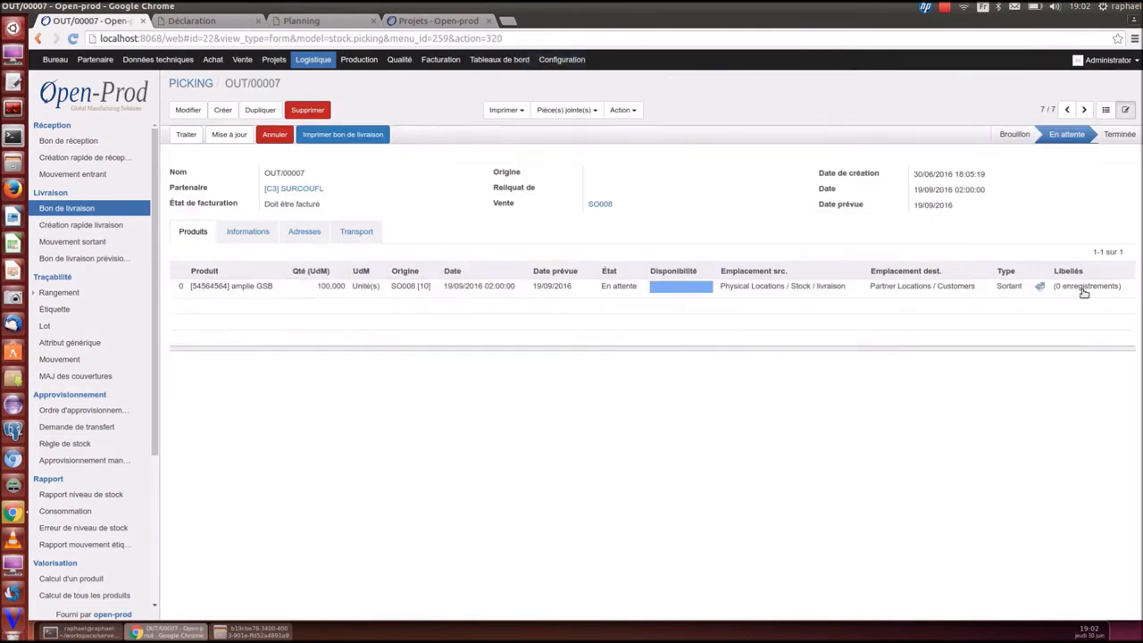
# Assign all ten amplie GSB labels to the delivery line and process the full quantity
pyautogui.click(1047, 292)
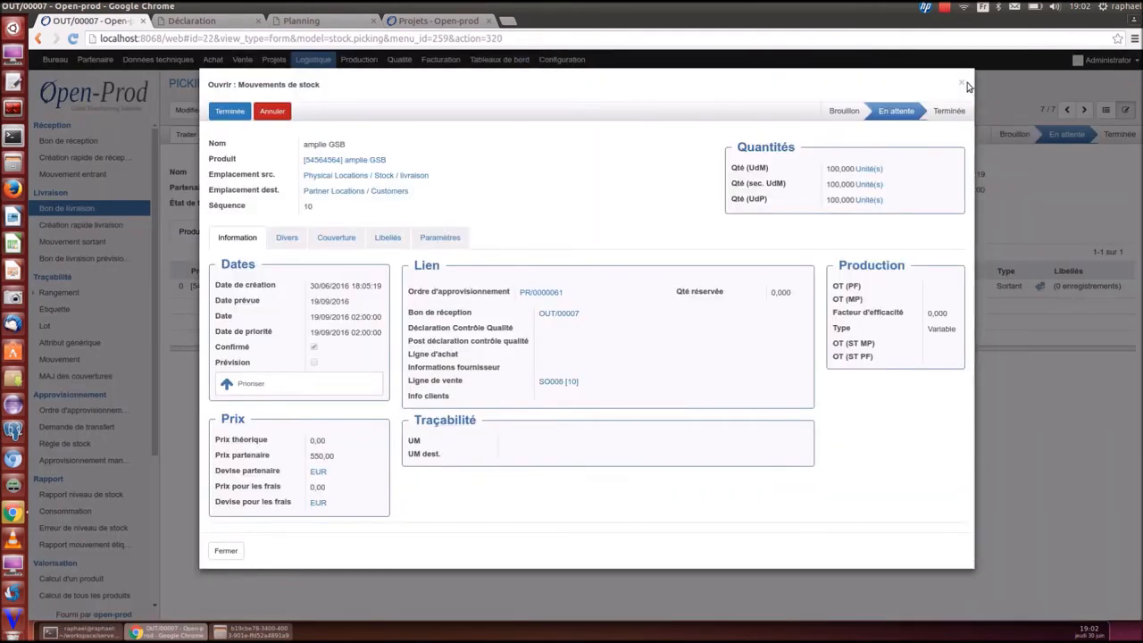
pyautogui.click(961, 82)
pyautogui.click(1040, 286)
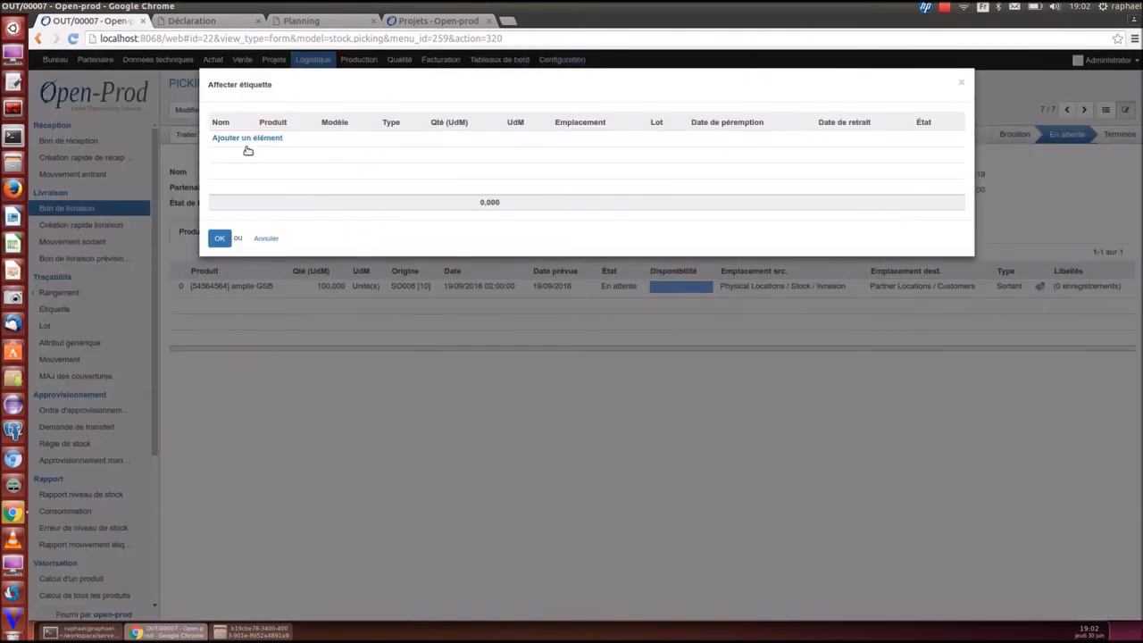
pyautogui.click(249, 142)
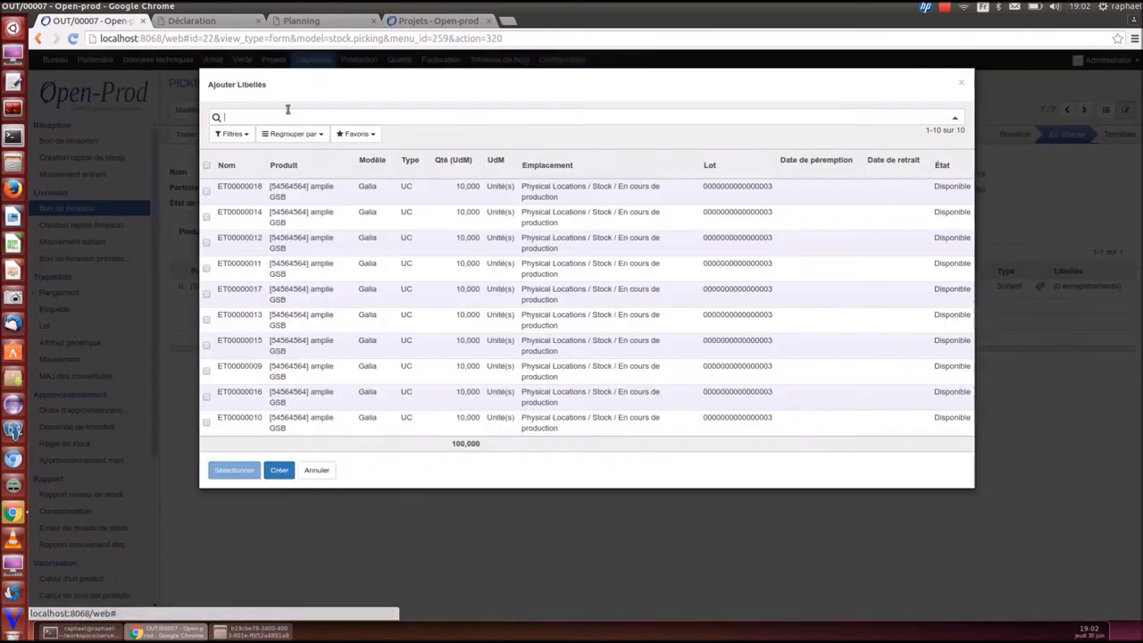
pyautogui.click(206, 167)
pyautogui.click(236, 469)
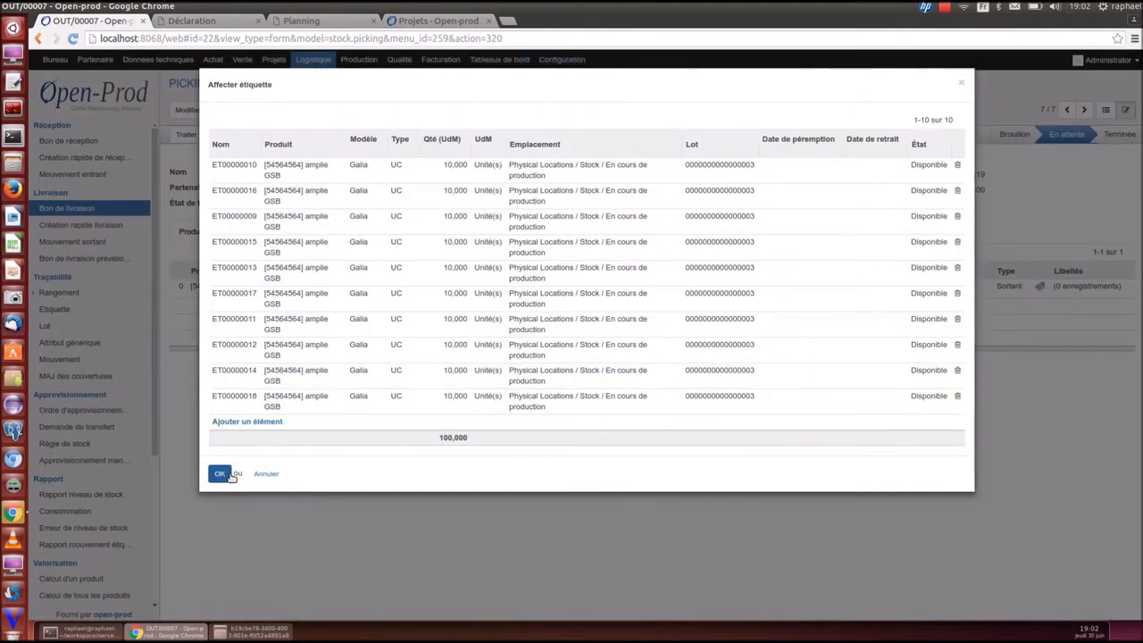
pyautogui.click(224, 474)
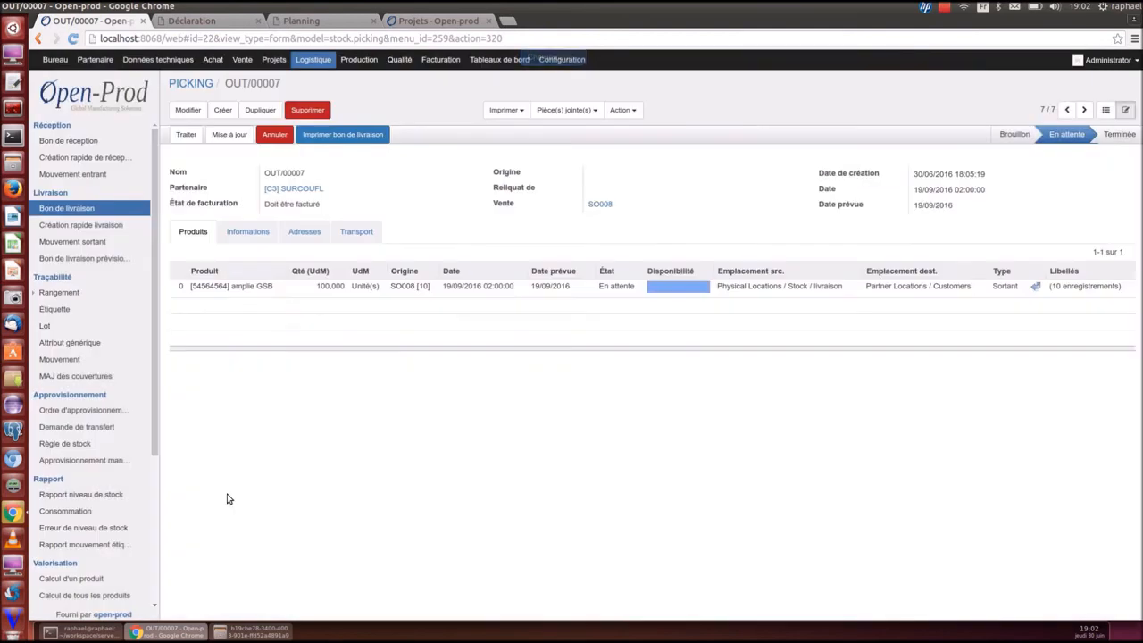
pyautogui.click(185, 135)
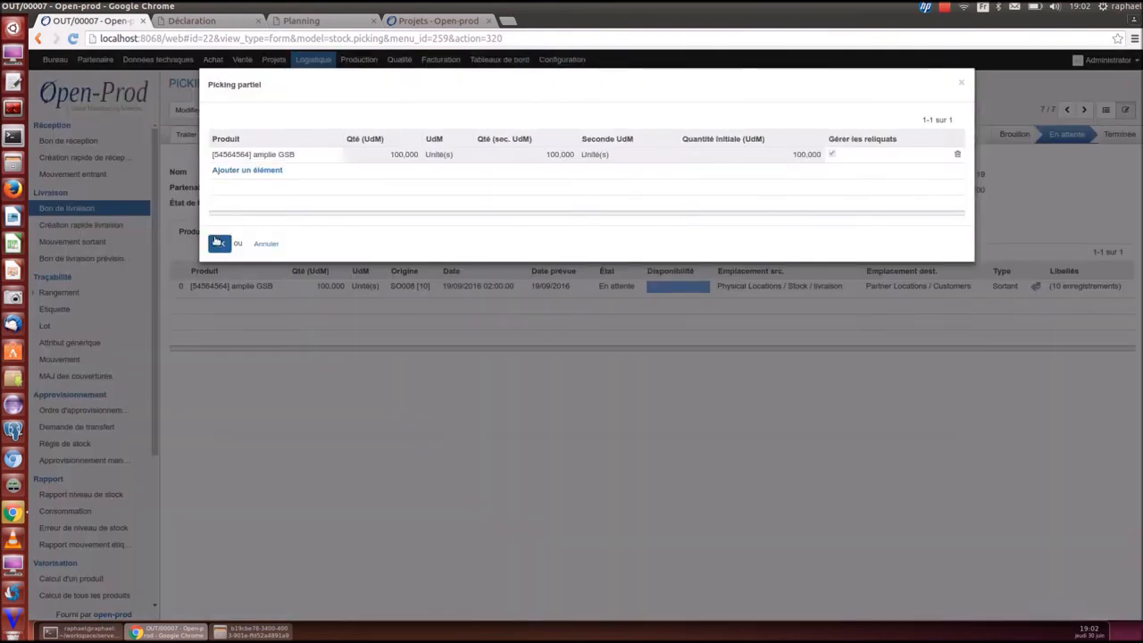
pyautogui.click(219, 243)
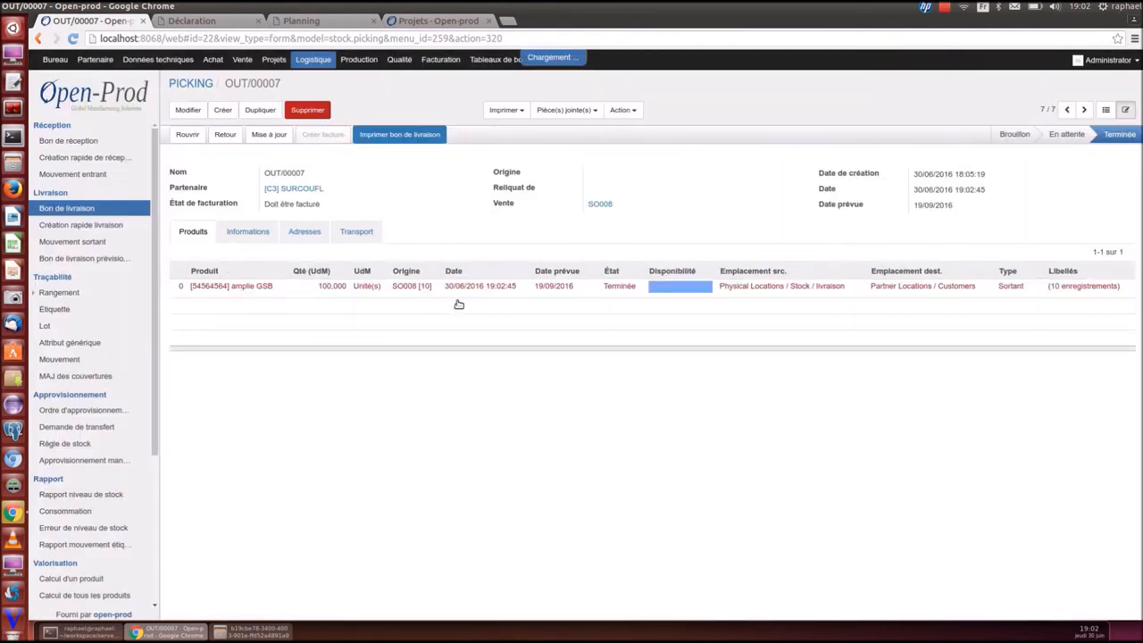
# Validate the draft invoice as SAJ/2016/0001, then review SO008's deliveries and invoice history
pyautogui.click(230, 154)
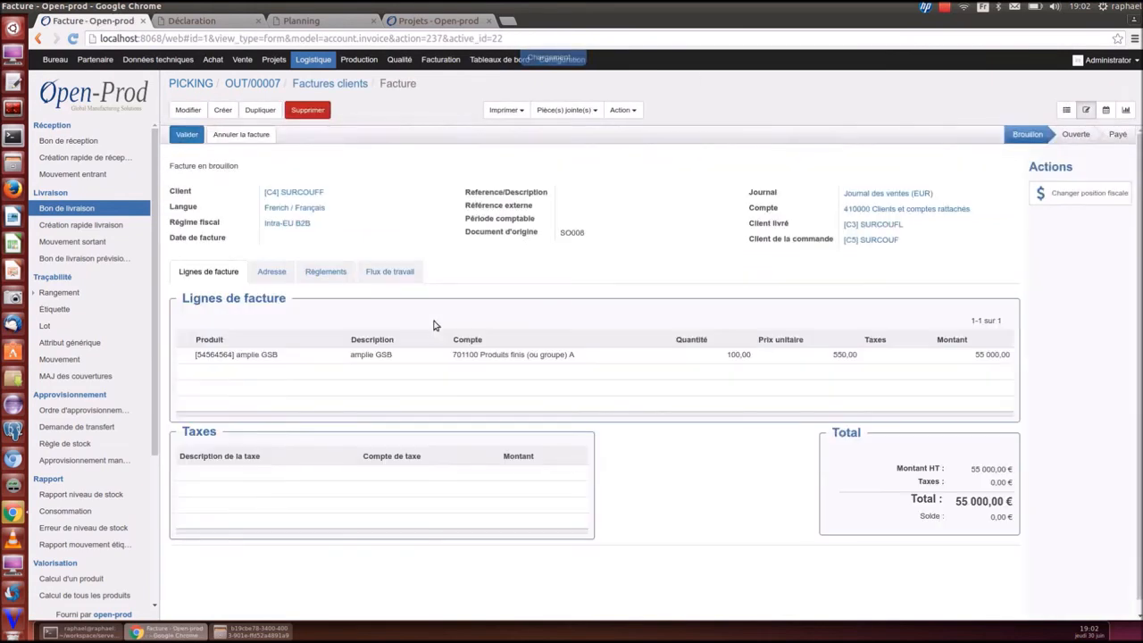
pyautogui.click(186, 136)
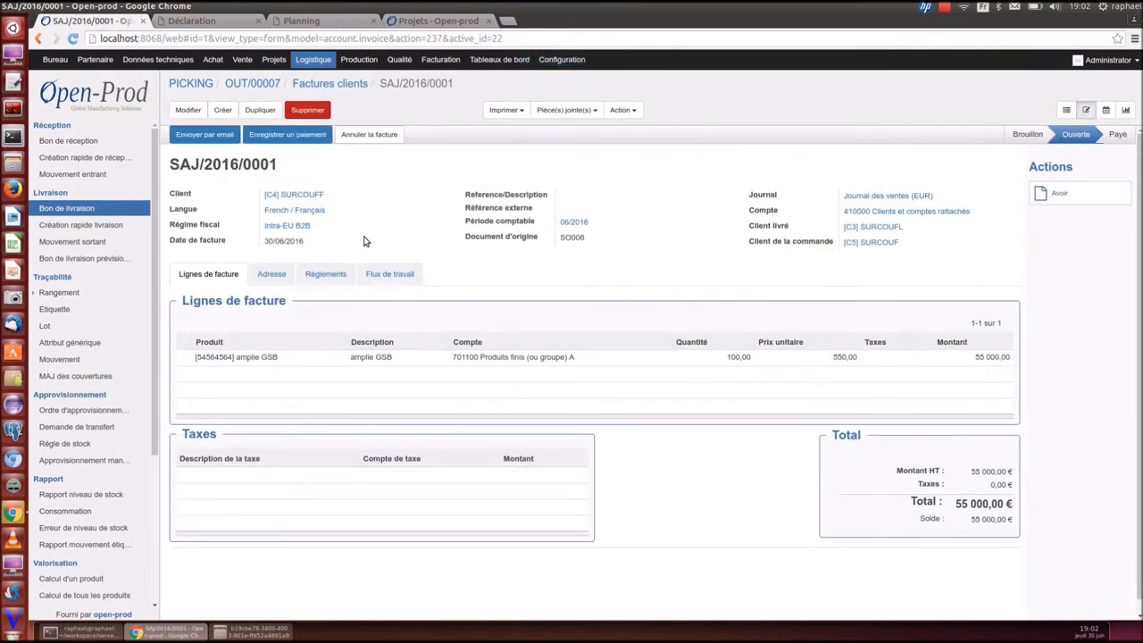
pyautogui.click(241, 59)
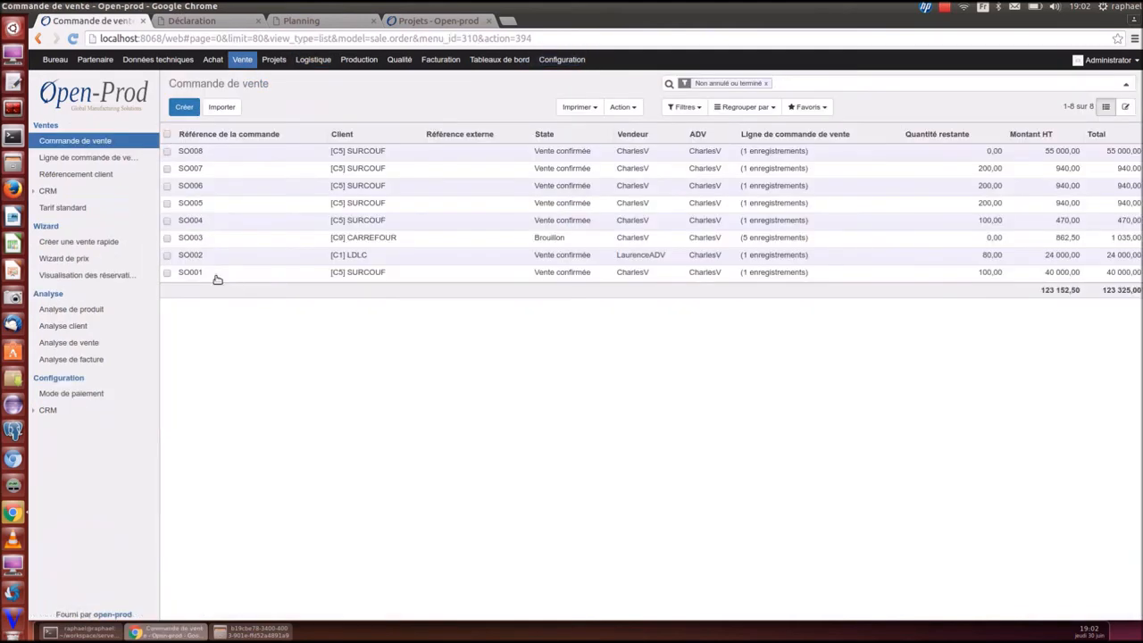
pyautogui.click(193, 153)
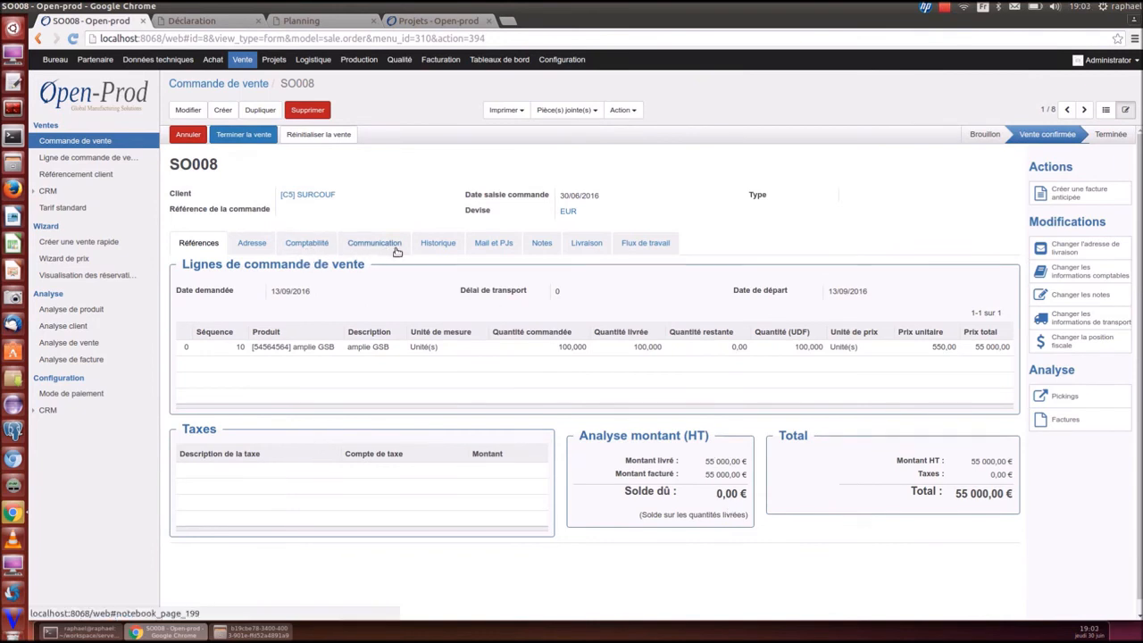
pyautogui.click(436, 247)
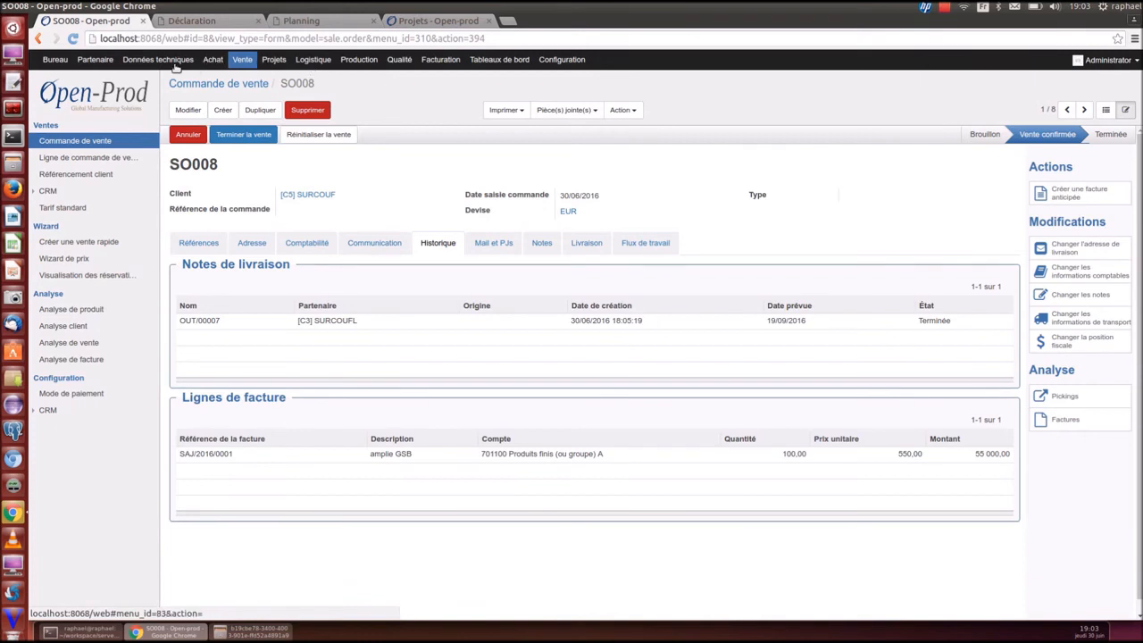
pyautogui.click(358, 59)
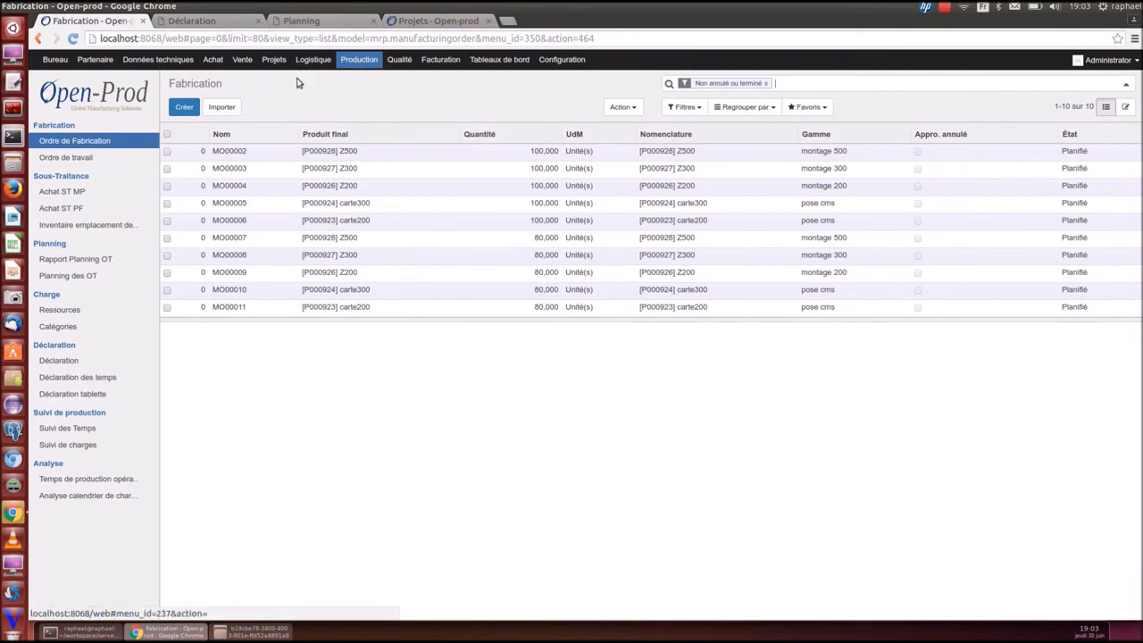
# Open affair AF0001 and review its sales, production, purchases, costs, margins and 11 phases
pyautogui.click(273, 59)
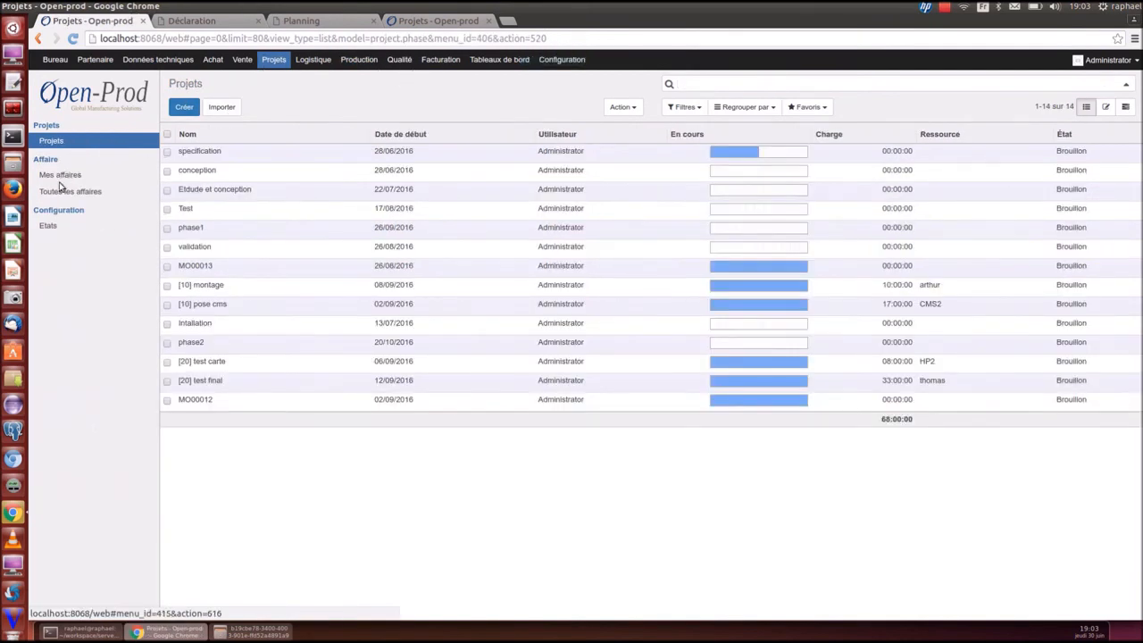
pyautogui.click(58, 198)
pyautogui.click(232, 204)
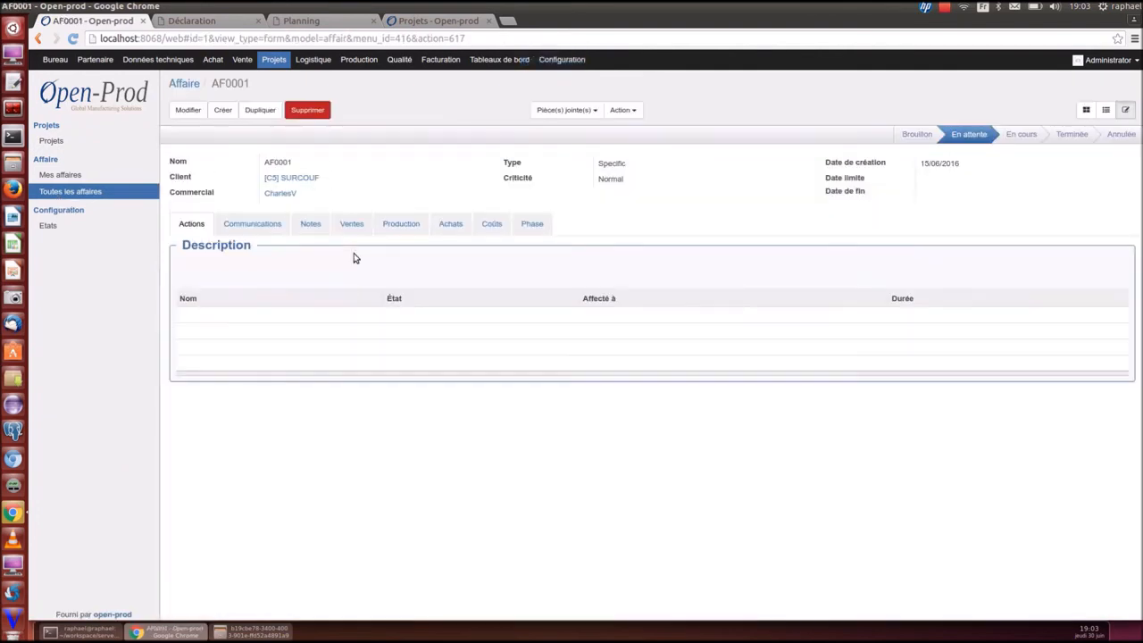
pyautogui.click(351, 226)
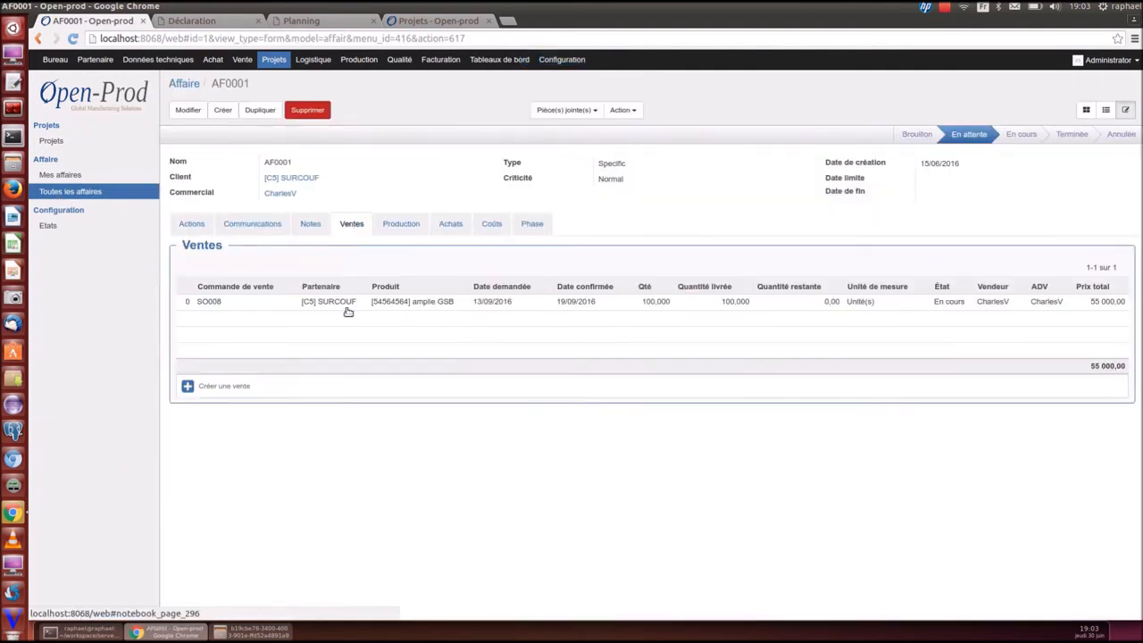
pyautogui.click(401, 226)
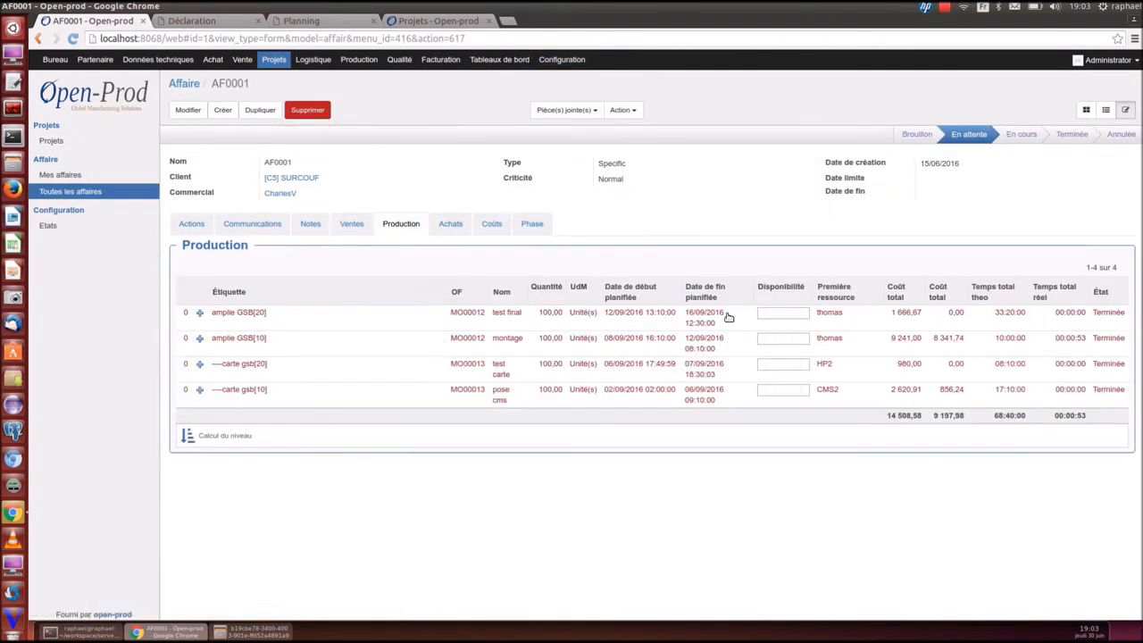
pyautogui.click(451, 225)
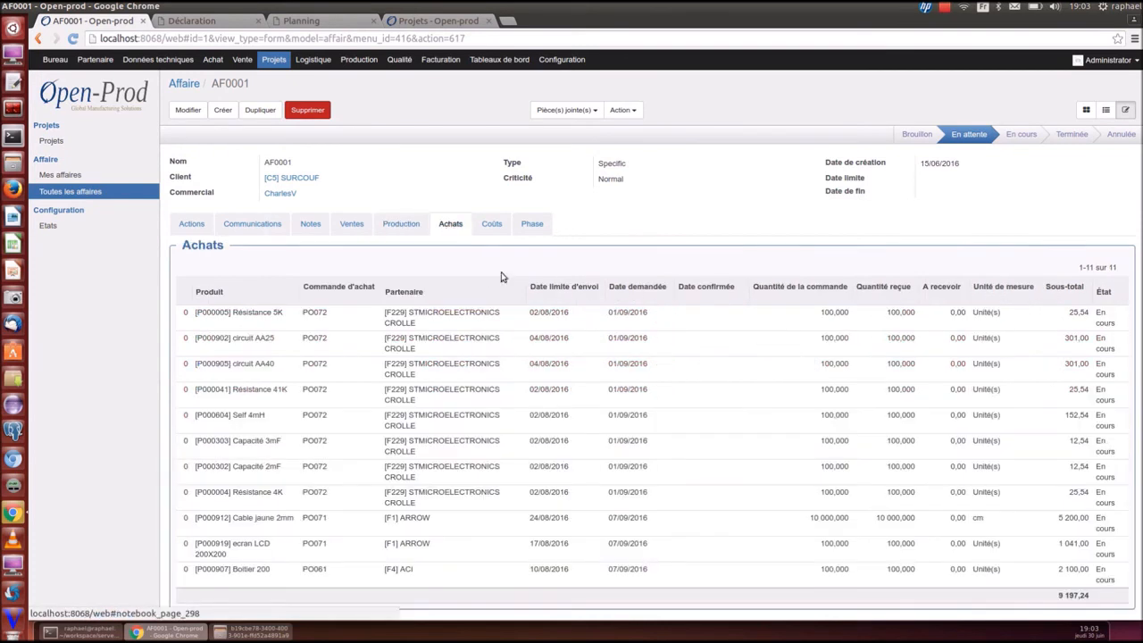
pyautogui.click(494, 224)
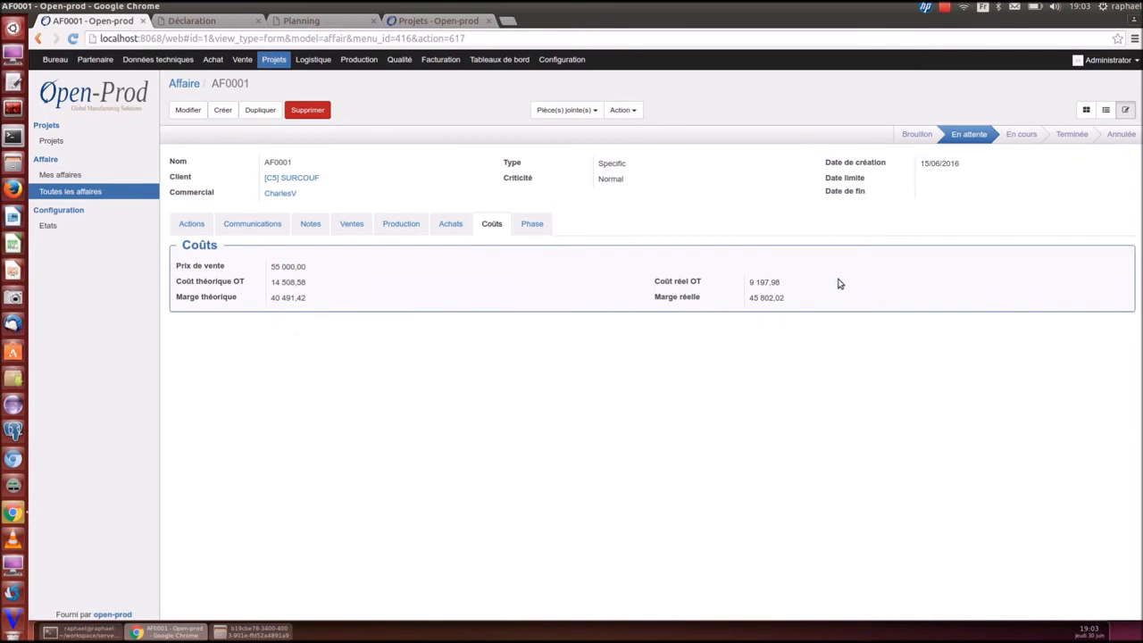
pyautogui.click(531, 225)
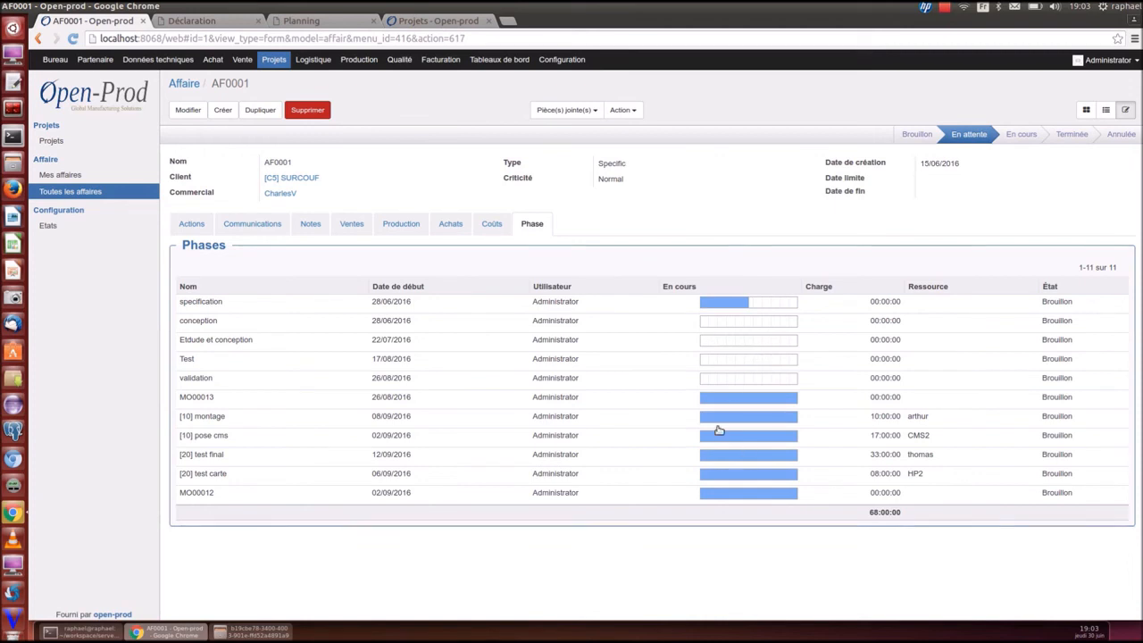
pyautogui.click(191, 227)
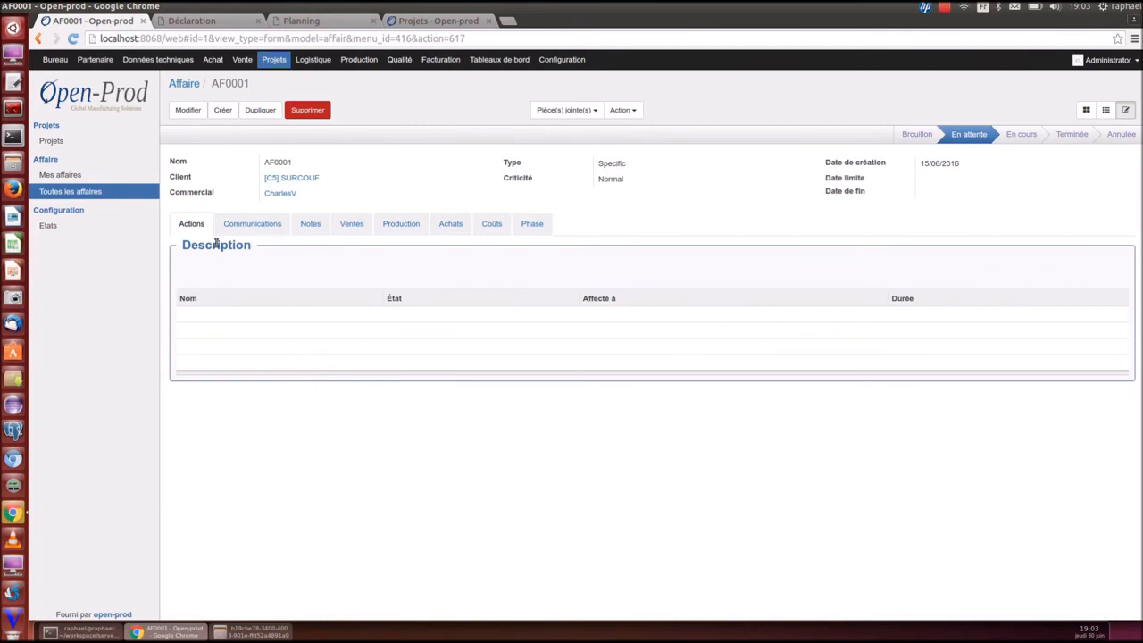
pyautogui.click(305, 60)
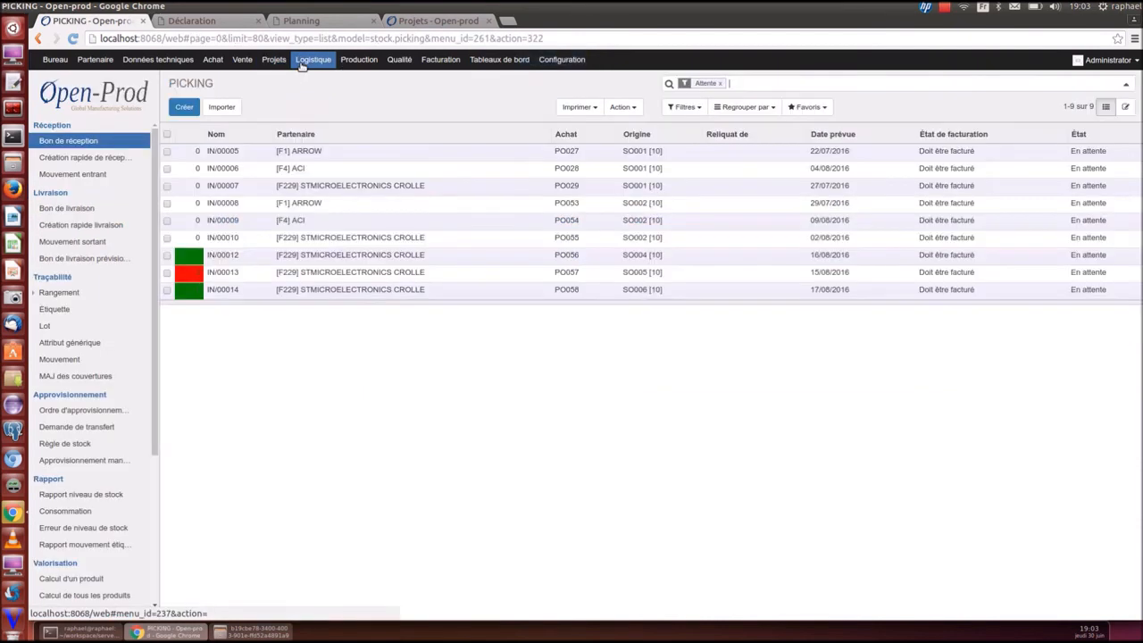
# Receive all 150 units on IN/00014 and view the resulting draft supplier invoice
pyautogui.click(275, 291)
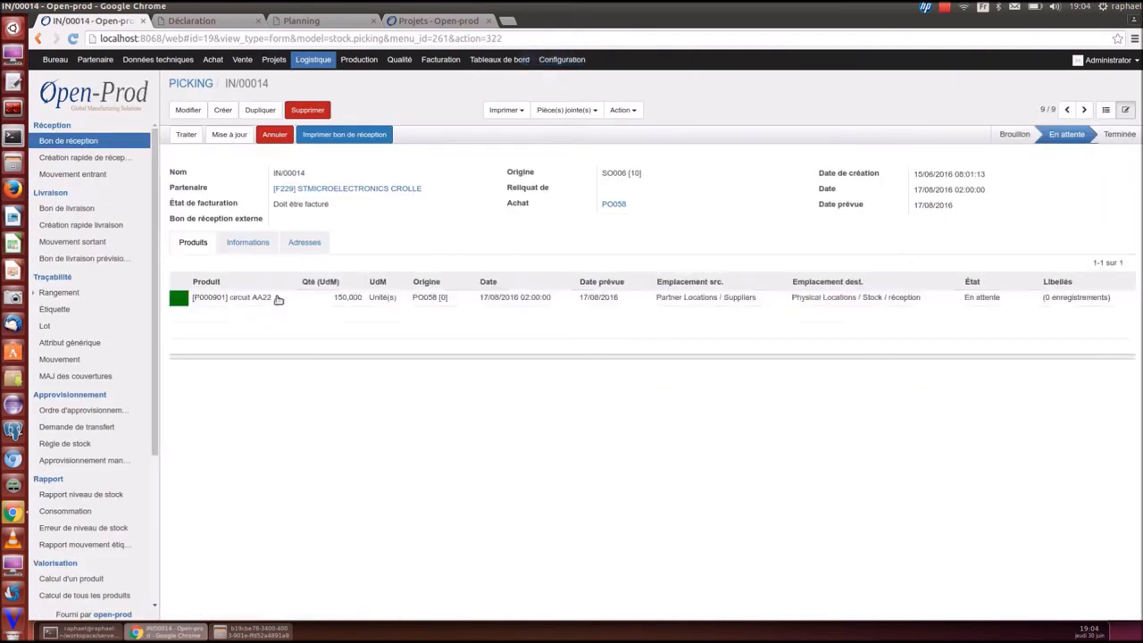
pyautogui.click(186, 135)
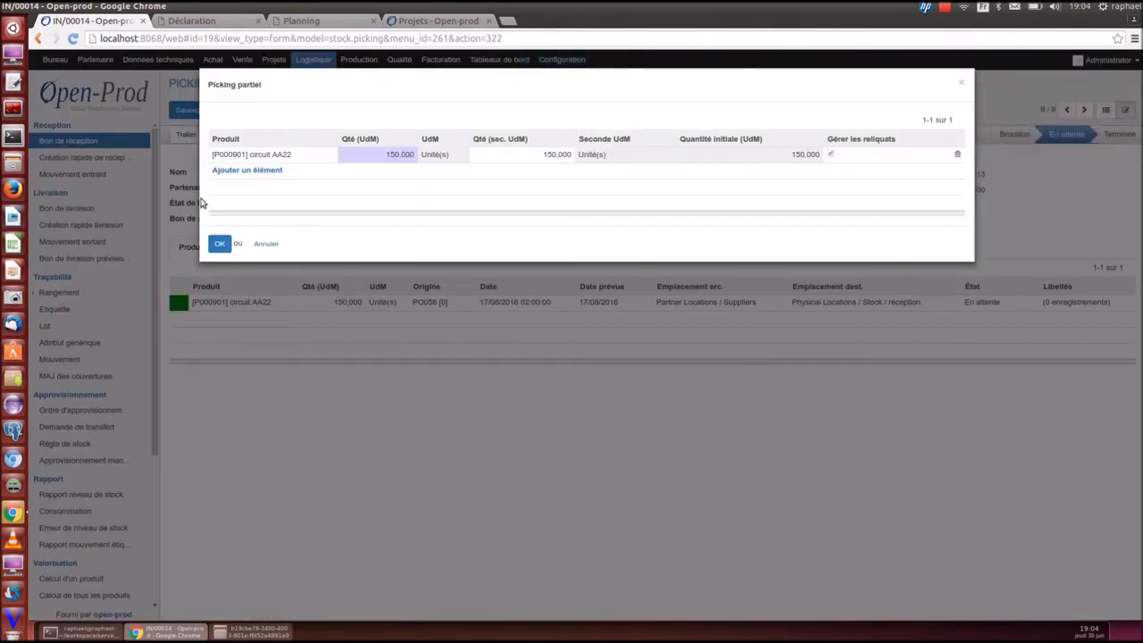
pyautogui.click(219, 244)
pyautogui.click(323, 134)
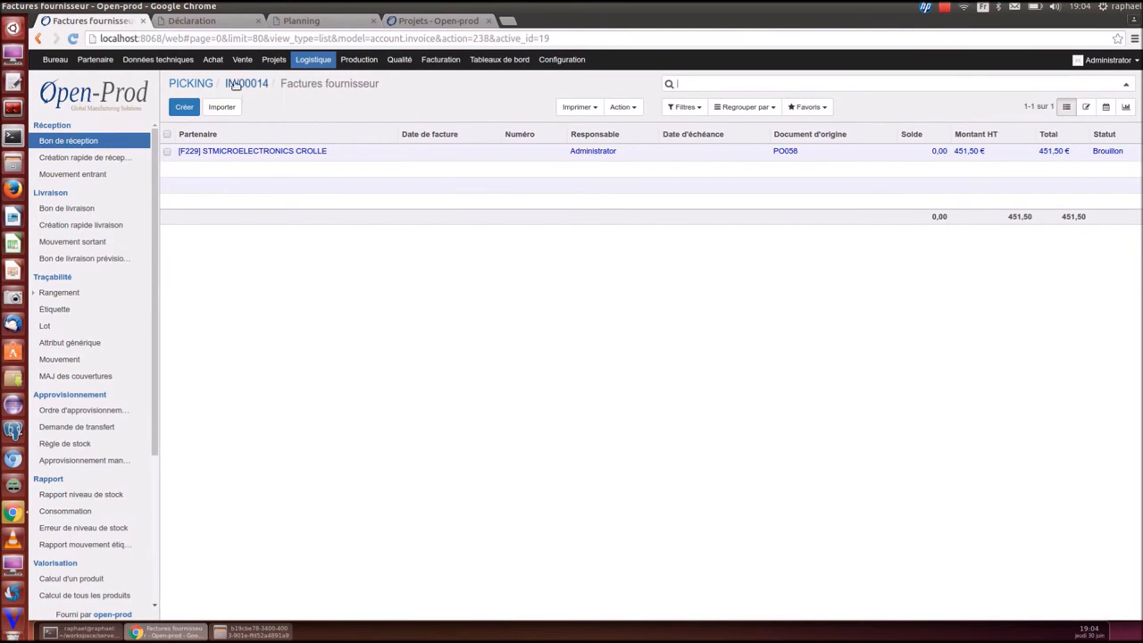
pyautogui.click(231, 87)
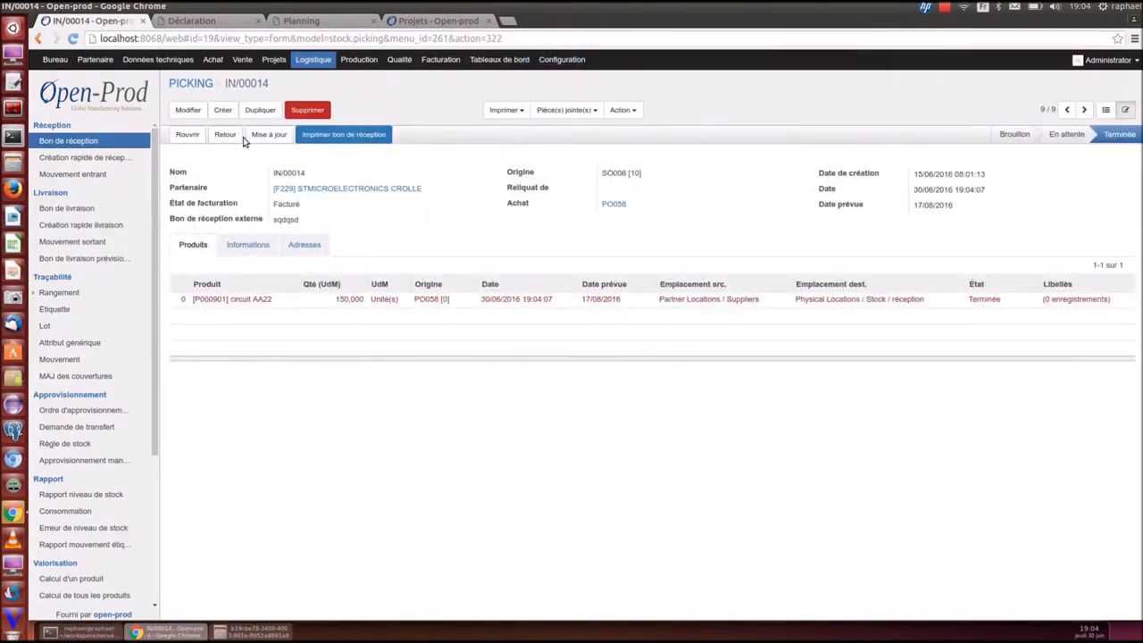
# Reopen receipt IN/00014 and validate it back to En attente
pyautogui.click(187, 135)
pyautogui.click(188, 138)
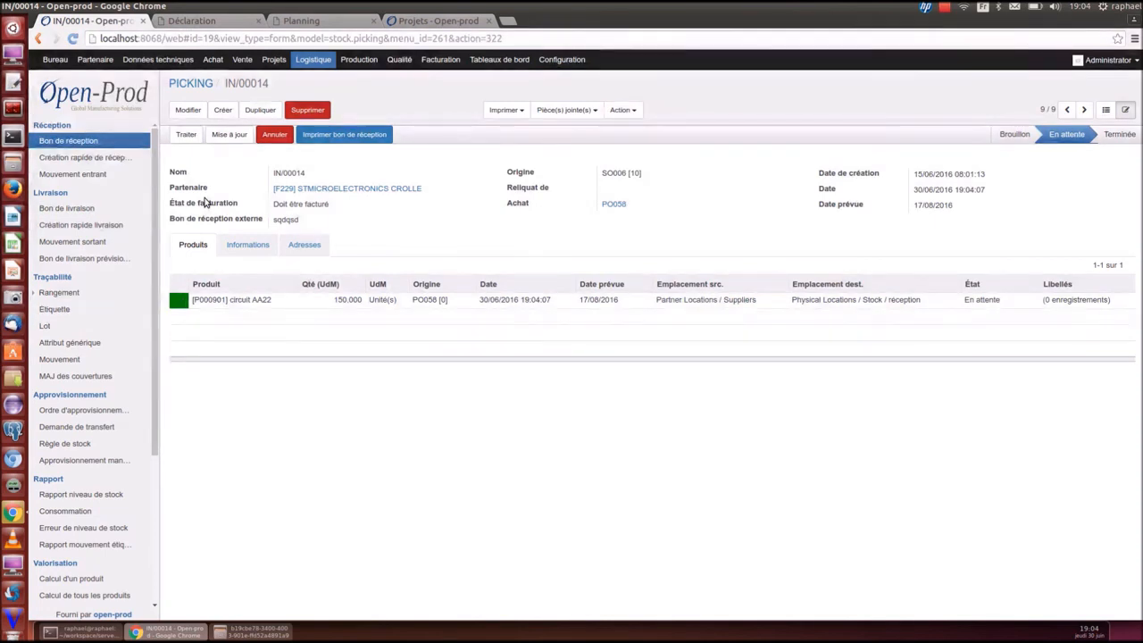
pyautogui.click(242, 59)
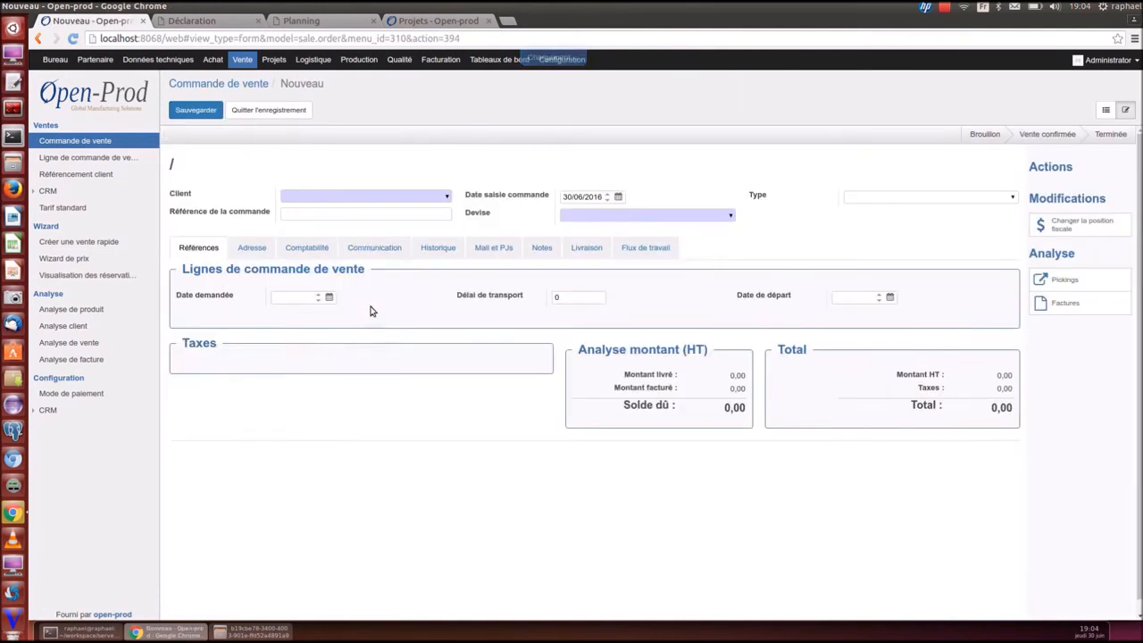
# Set the sale order's customer to SURCOUF
pyautogui.click(322, 197)
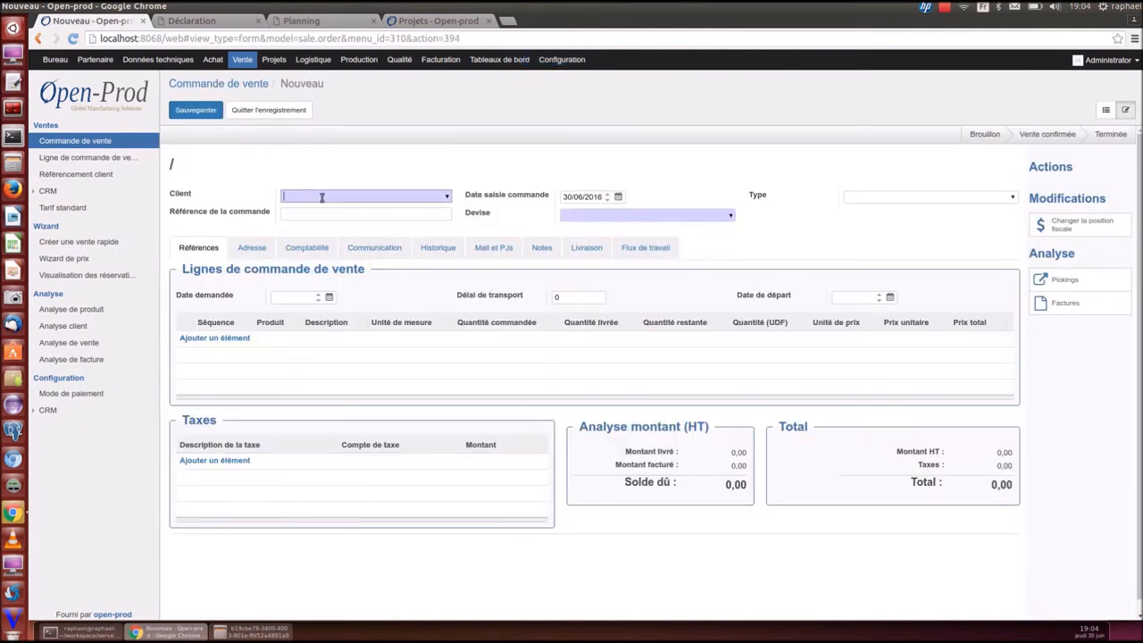
pyautogui.write('surcouf')
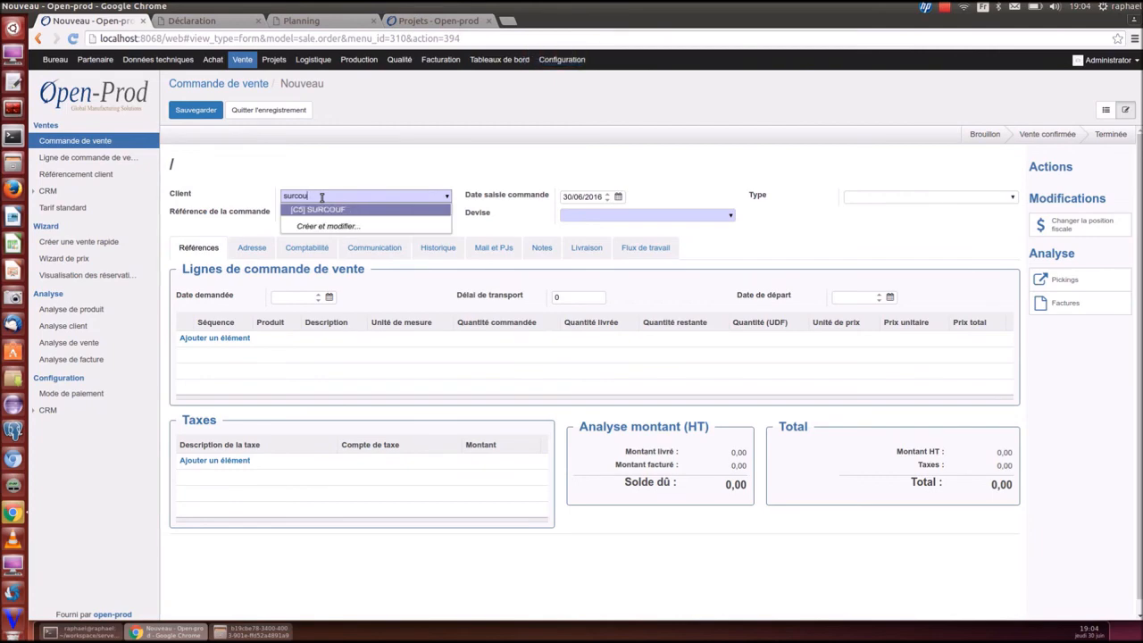
pyautogui.click(321, 209)
# Add an order line for circuit AA25 with quantity 100 and unit price 6,65
pyautogui.click(254, 341)
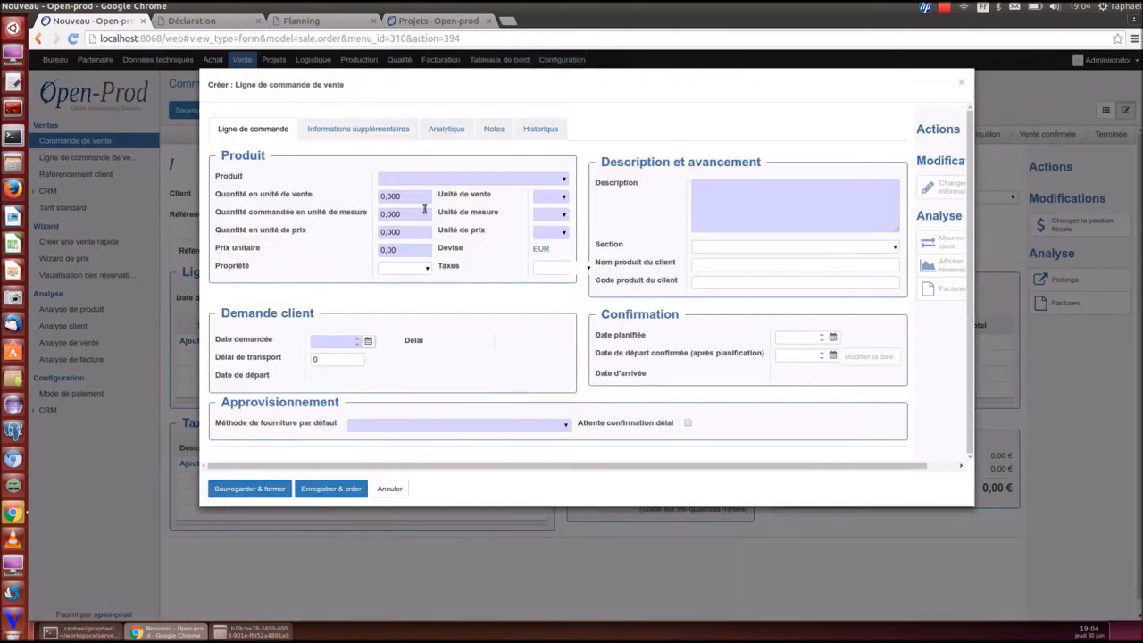
pyautogui.click(564, 180)
pyautogui.click(477, 204)
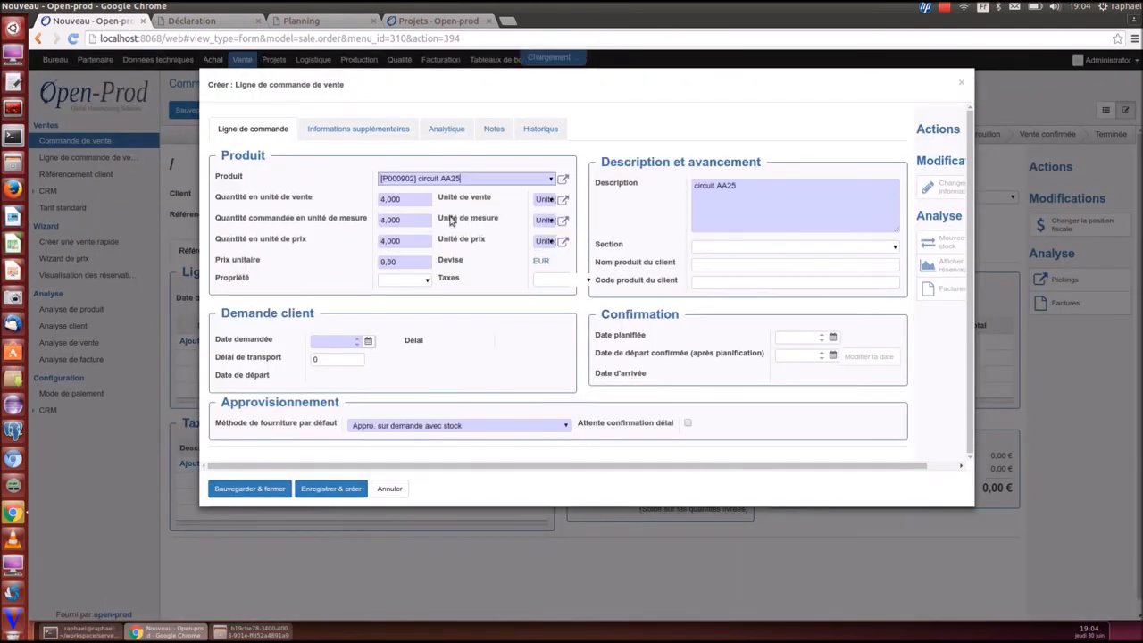
pyautogui.doubleClick(413, 193)
pyautogui.click(413, 196)
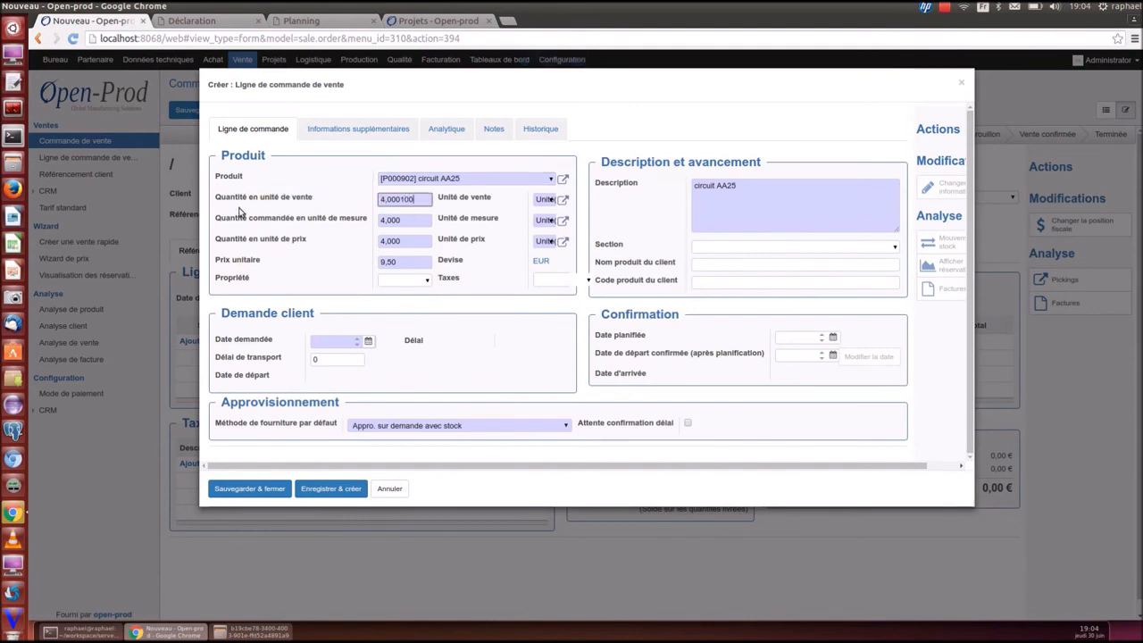
pyautogui.hotkey('ctrl', 'a')
pyautogui.press('BackSpace')
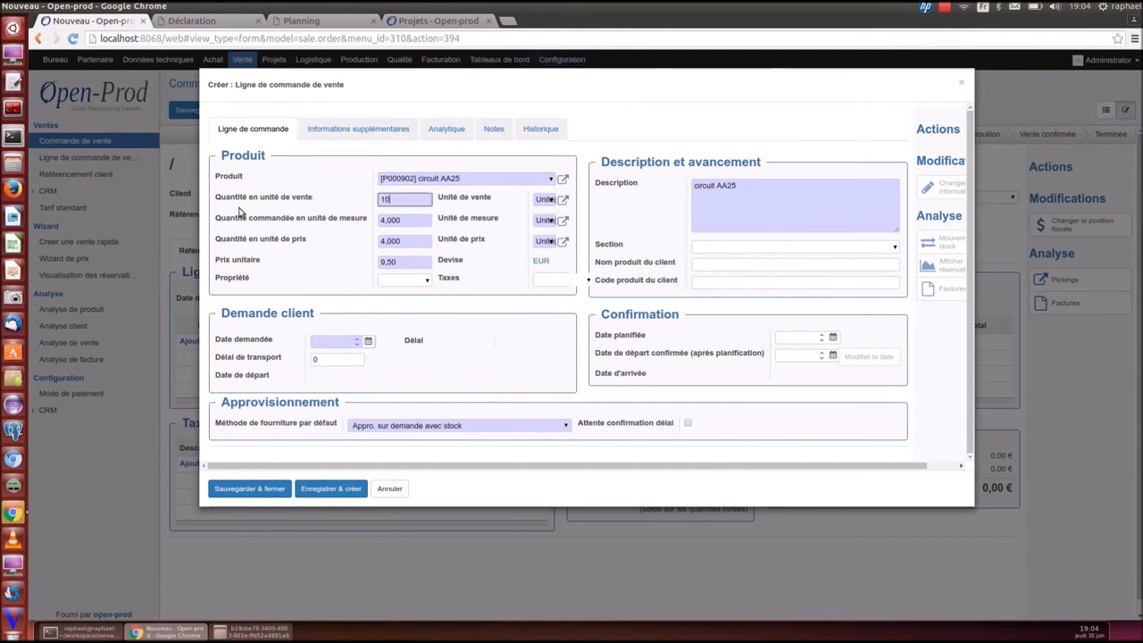
pyautogui.click(413, 260)
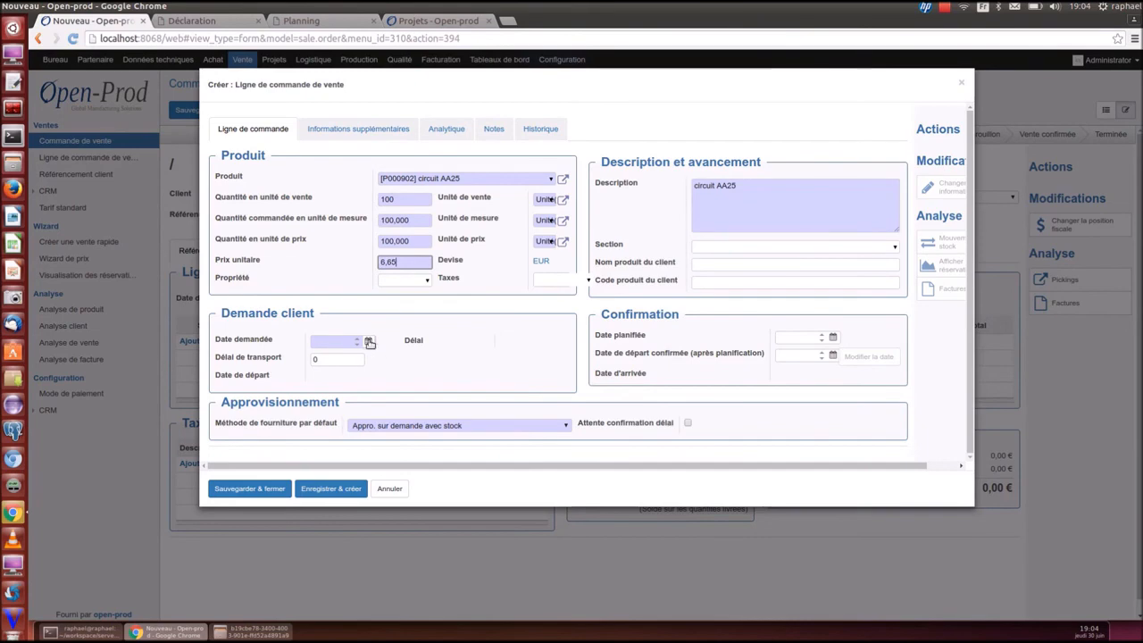
# Set the line's requested date to 30/06/2016, save it, and confirm sale order SO009
pyautogui.click(369, 342)
pyautogui.click(414, 476)
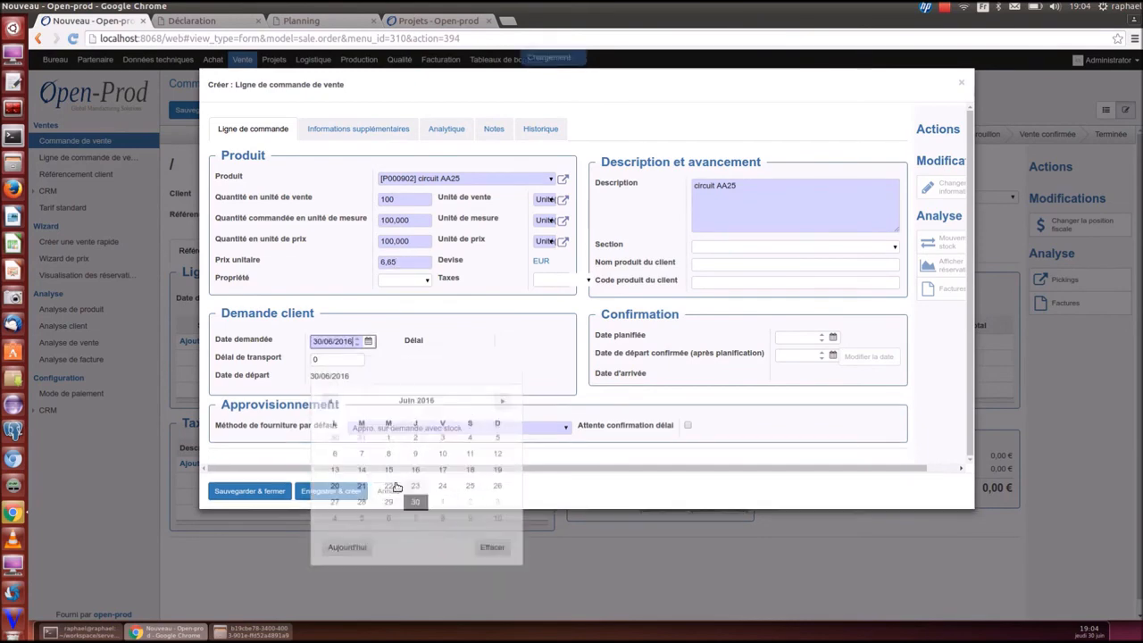
pyautogui.click(250, 491)
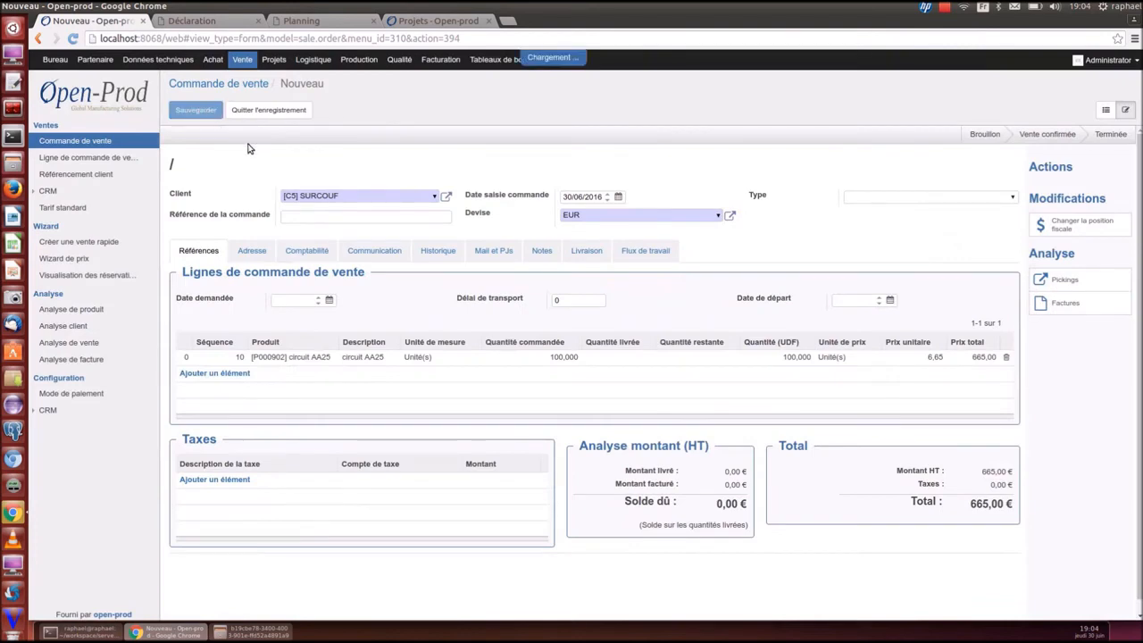
pyautogui.click(266, 135)
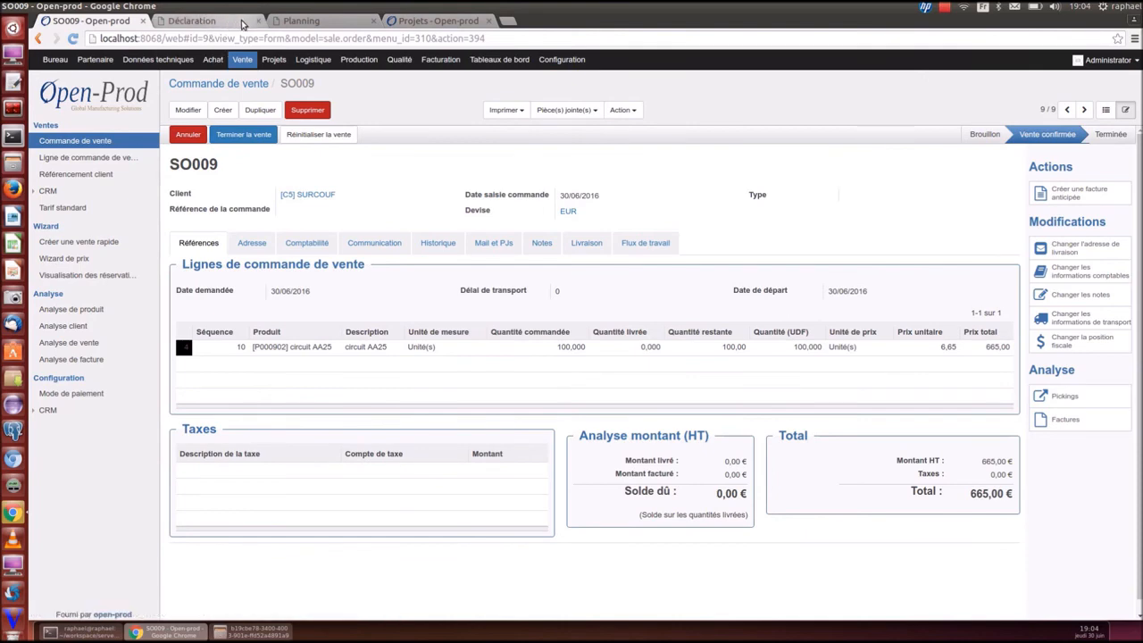
pyautogui.click(430, 20)
pyautogui.click(215, 59)
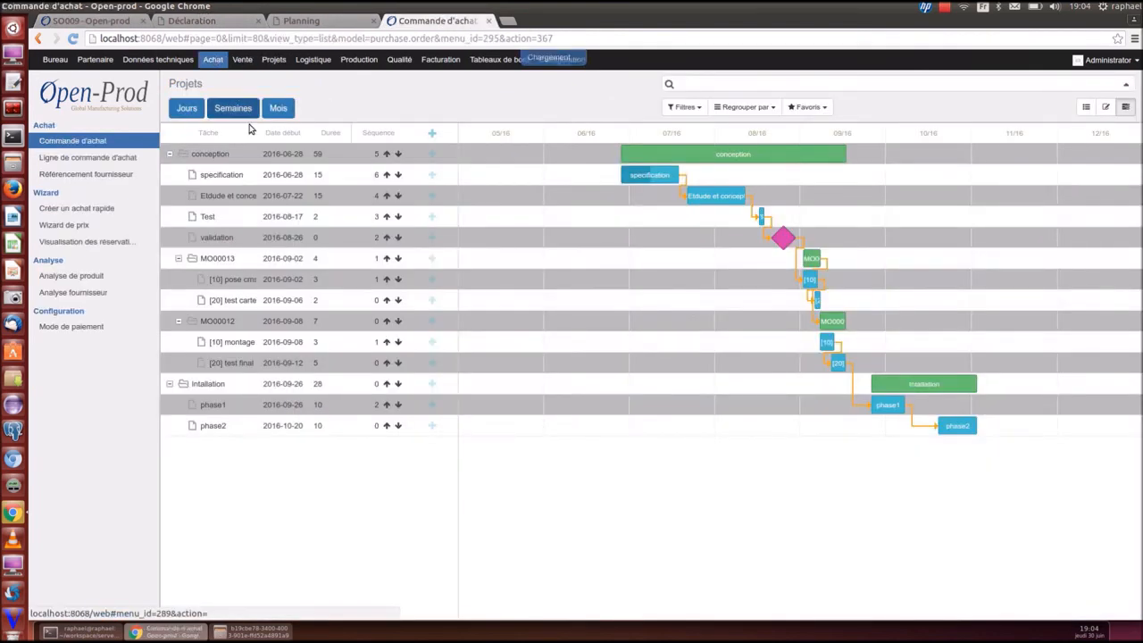
pyautogui.click(77, 22)
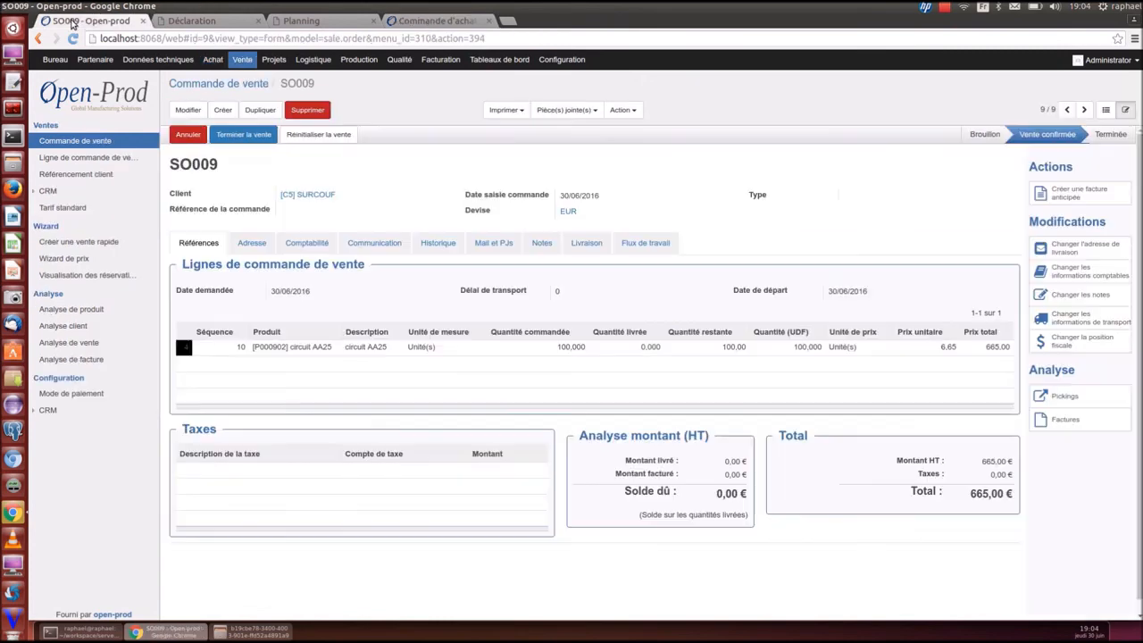
pyautogui.click(418, 25)
pyautogui.click(317, 150)
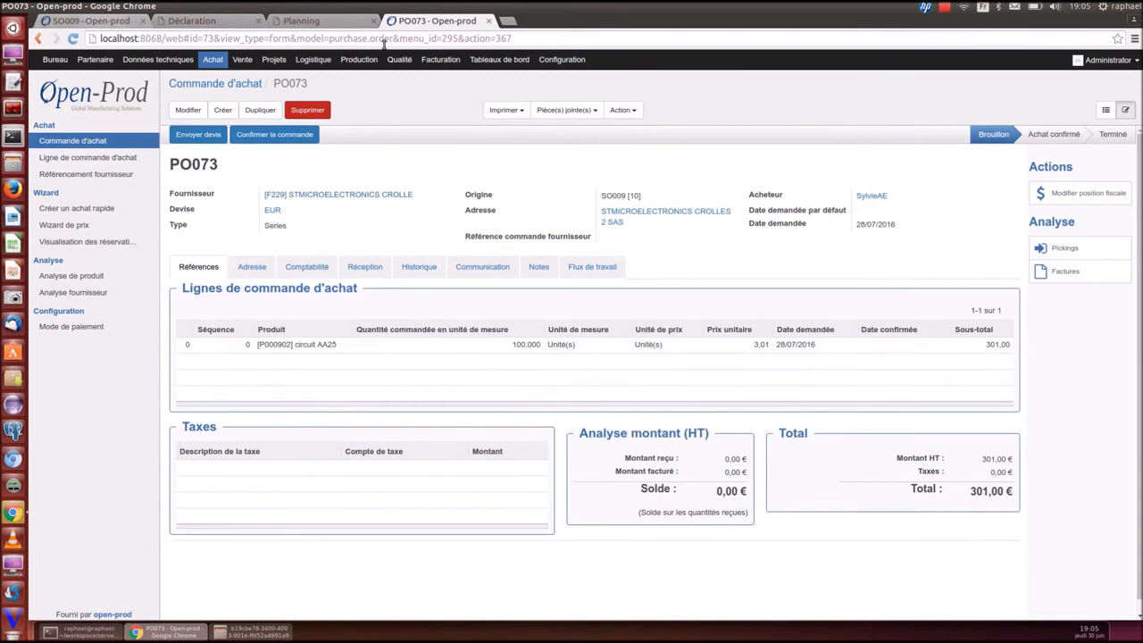
pyautogui.click(218, 60)
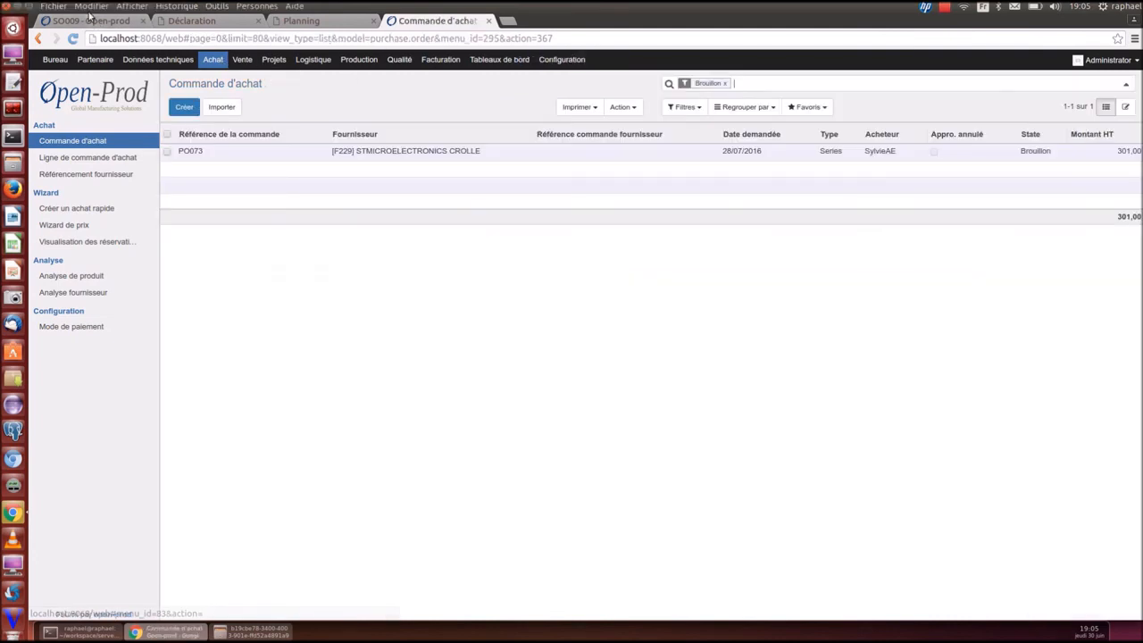
pyautogui.click(90, 21)
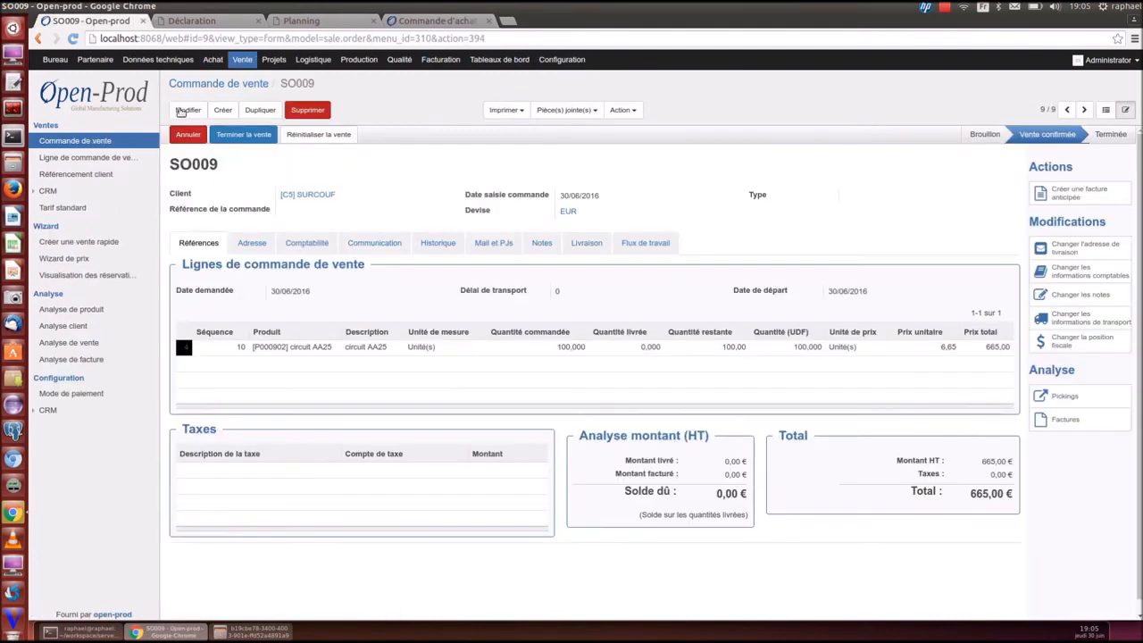
# Reset SO009 to draft, change its line product to circuit AA45, and reconfirm
pyautogui.click(312, 134)
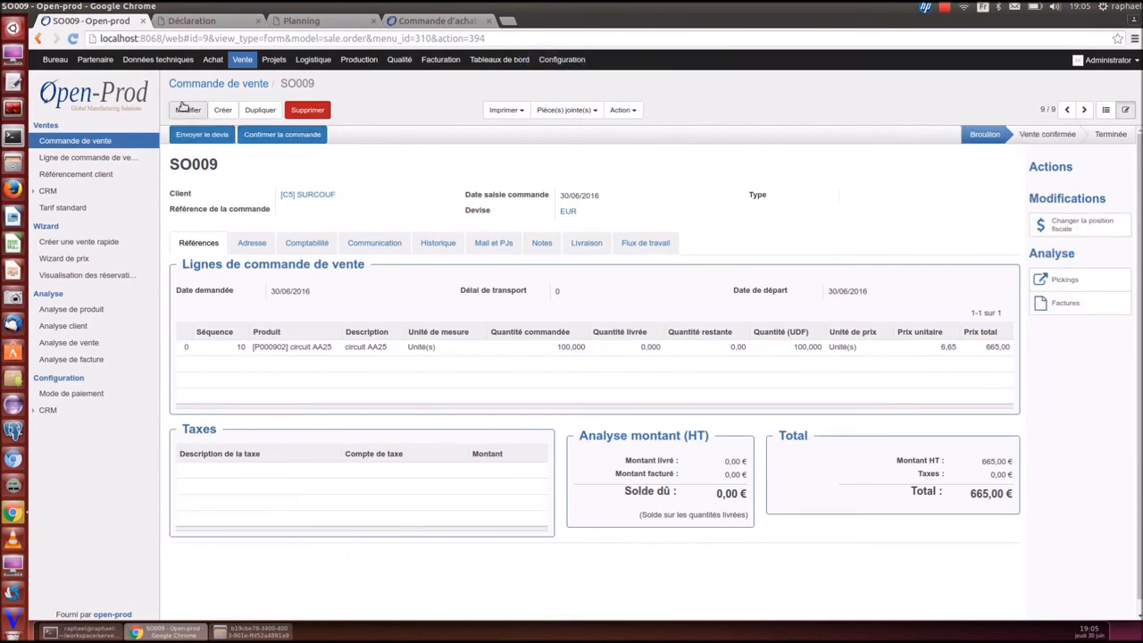
pyautogui.click(185, 109)
pyautogui.click(261, 354)
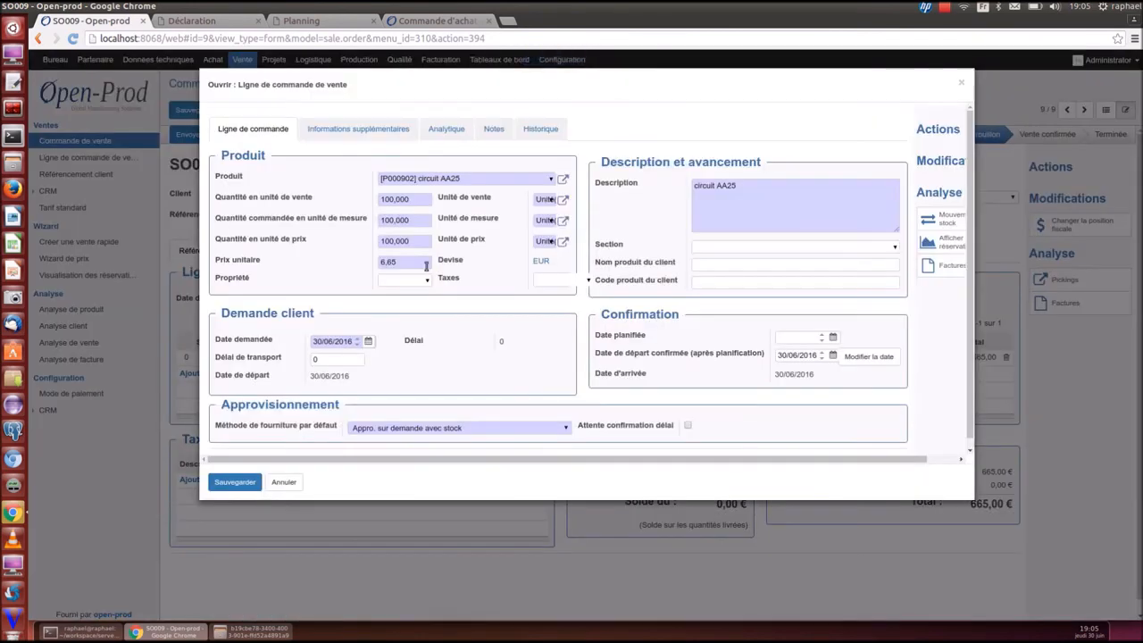
pyautogui.write('aa')
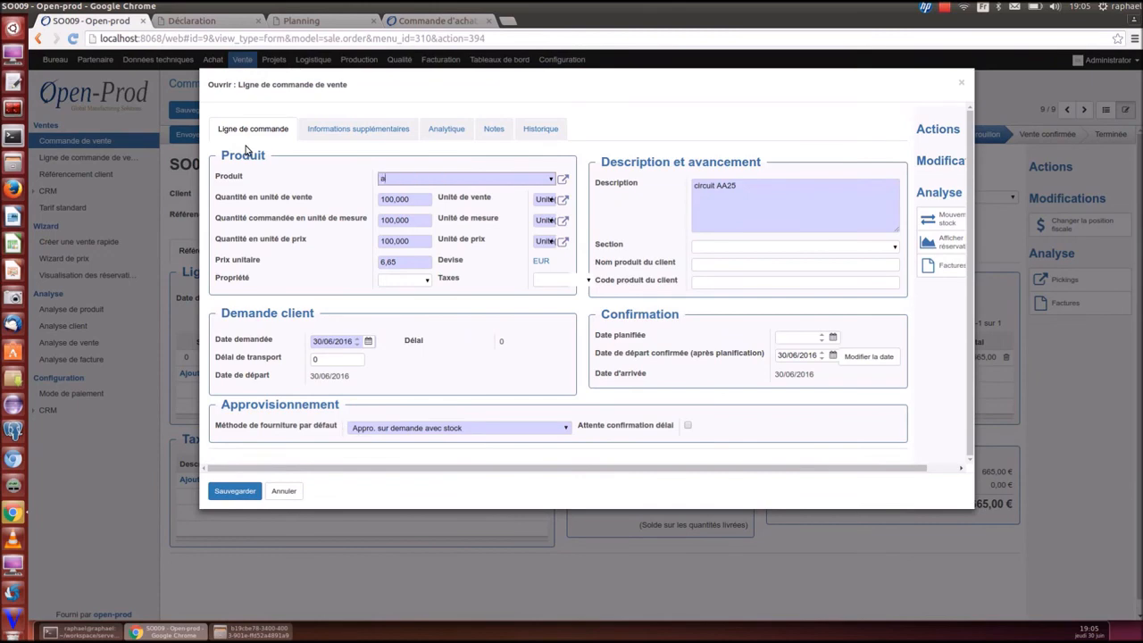
pyautogui.press('Down')
pyautogui.press('Down')
pyautogui.press('Down')
pyautogui.press('Down')
pyautogui.press('Down')
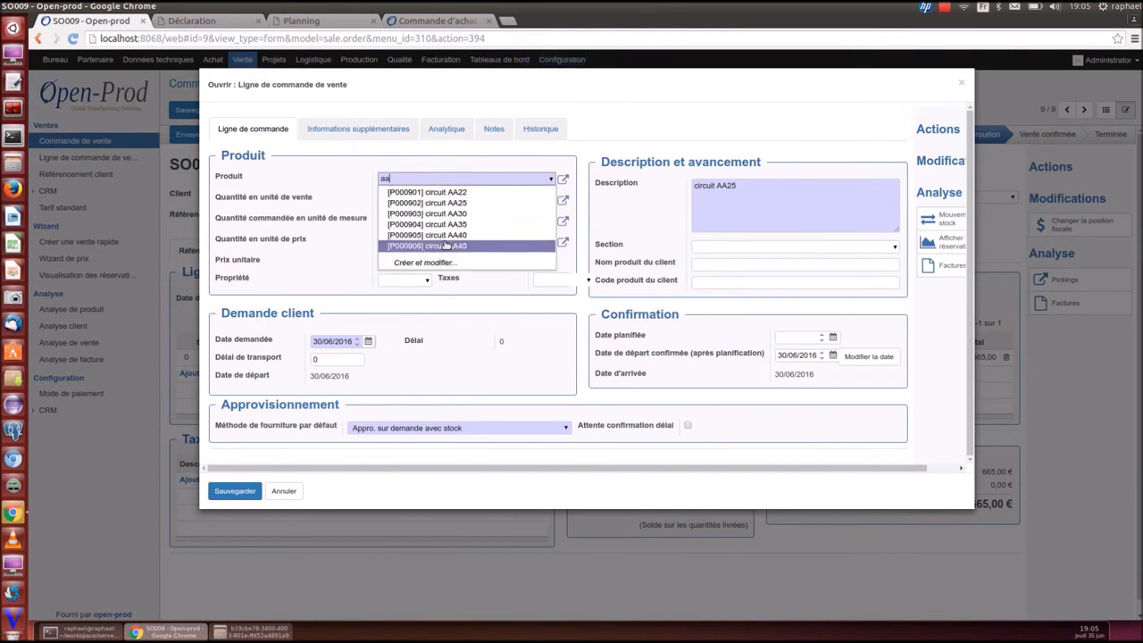
pyautogui.press('Return')
pyautogui.click(235, 490)
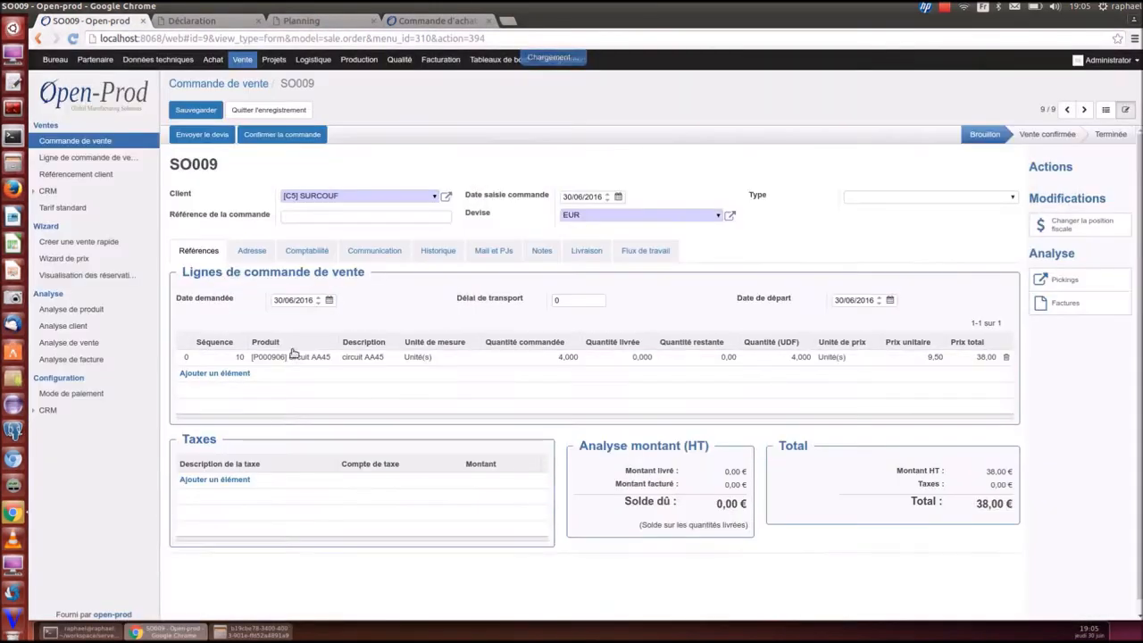
pyautogui.click(278, 135)
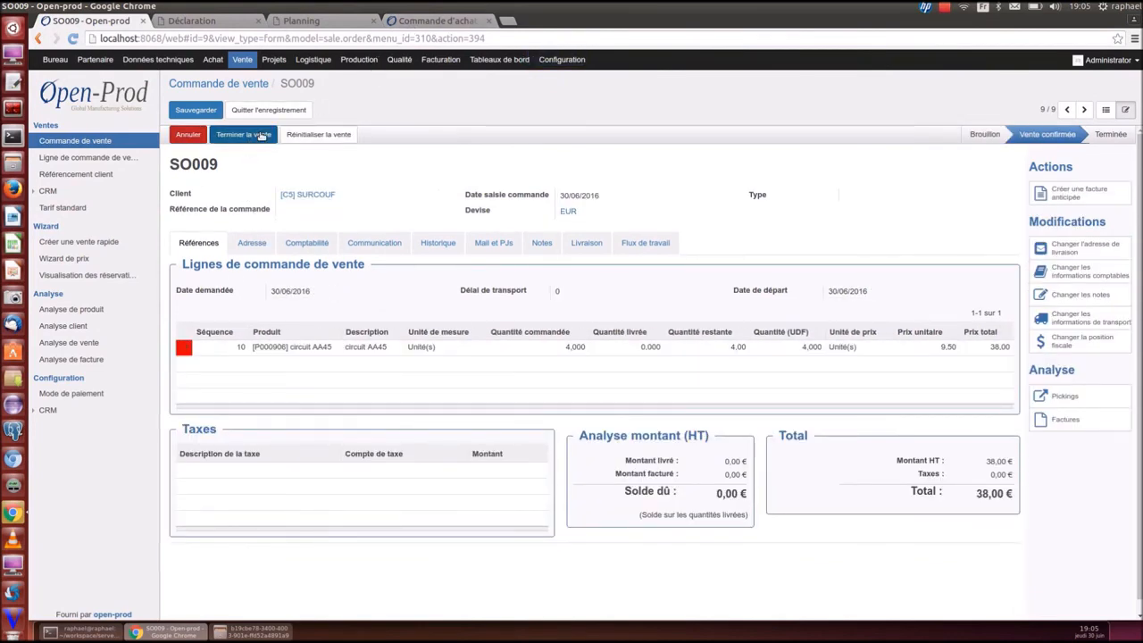
# Reset SO009 to draft again, set the line quantity to 100, and reconfirm
pyautogui.click(304, 134)
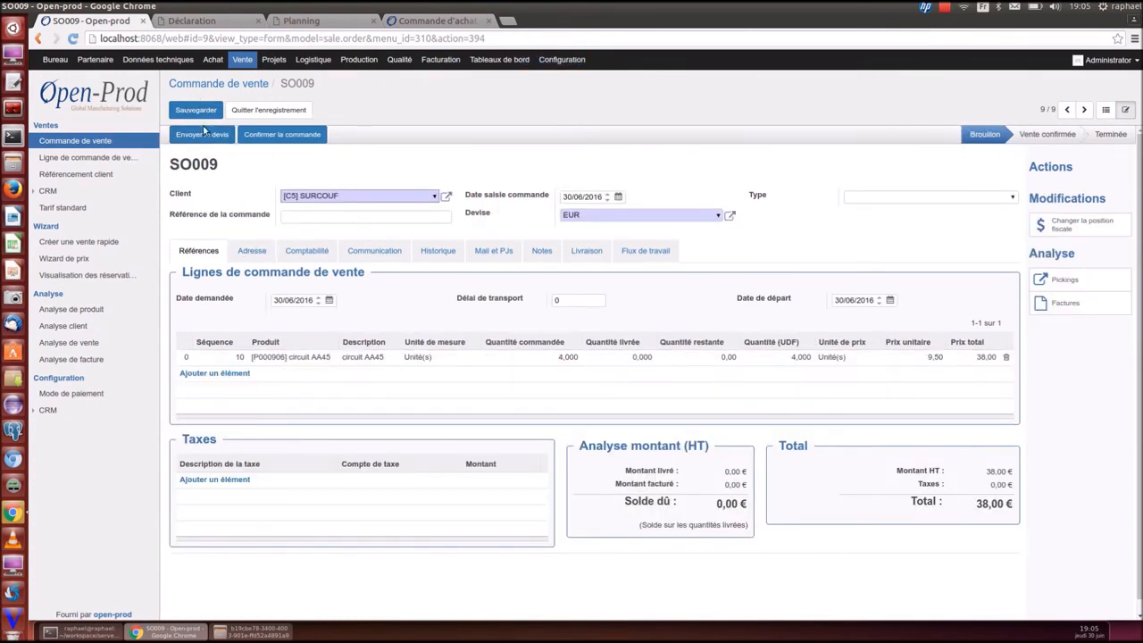
pyautogui.click(283, 357)
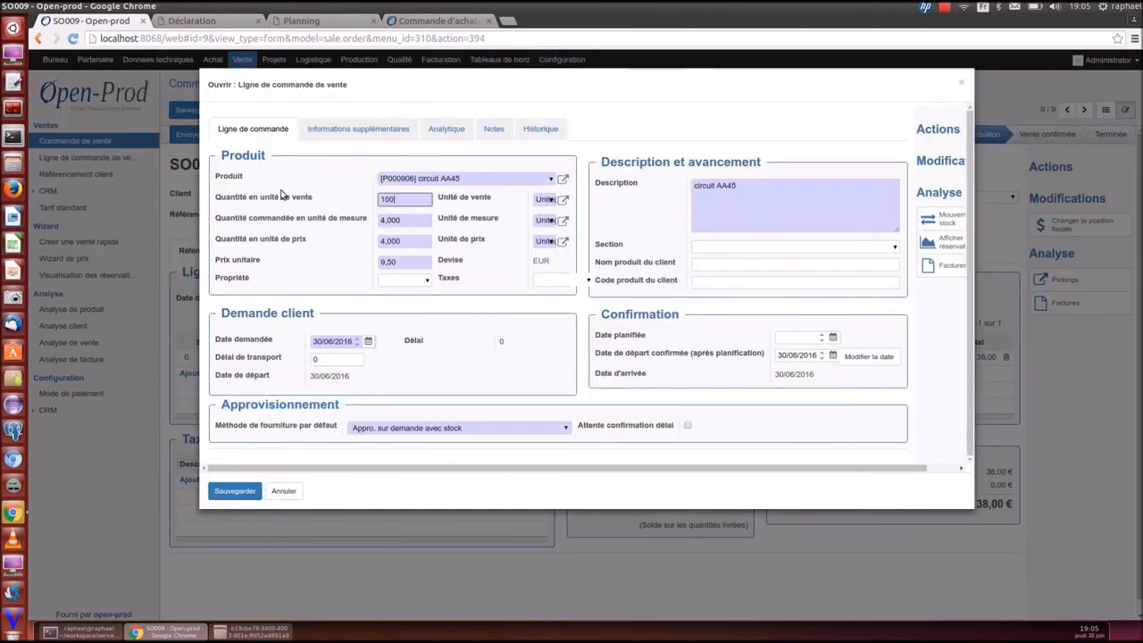
pyautogui.press('Tab')
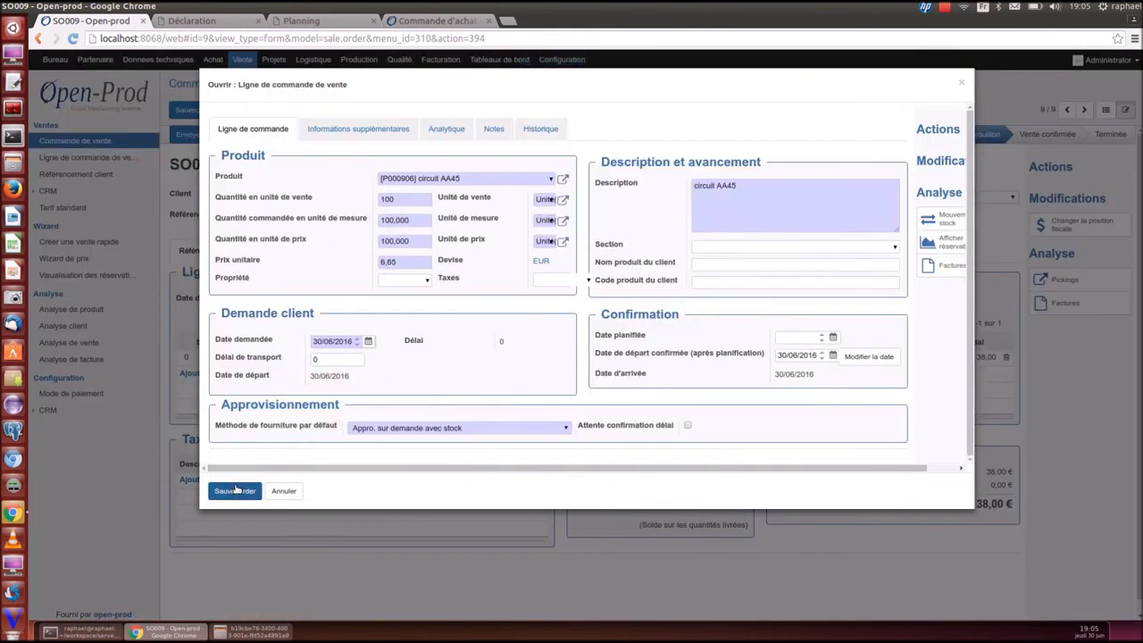
pyautogui.click(234, 491)
pyautogui.click(271, 135)
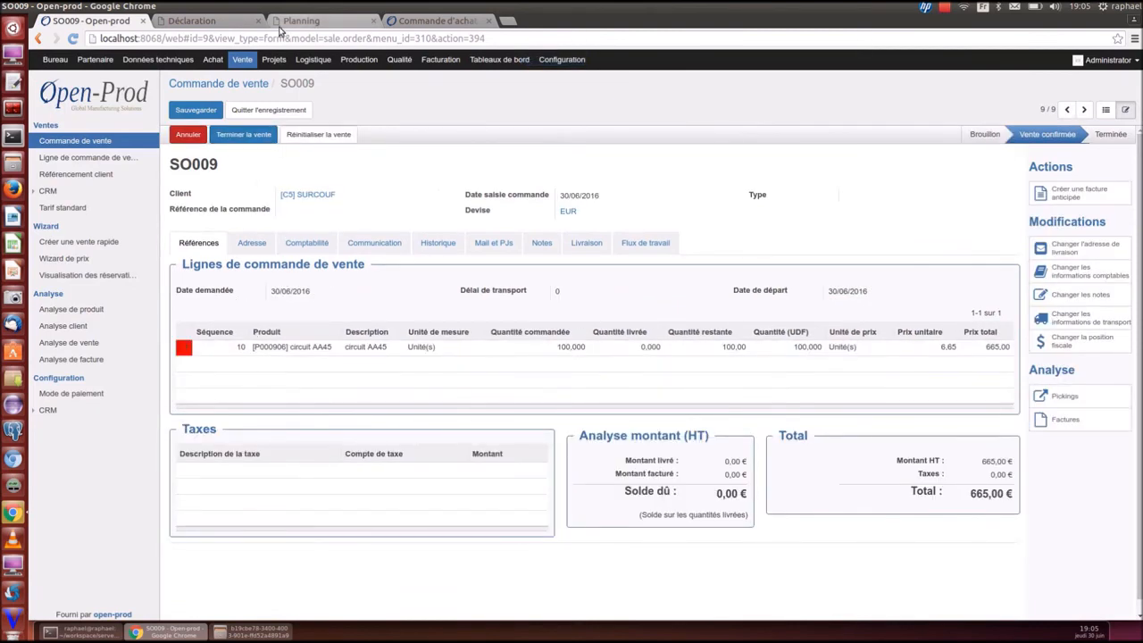
# Refresh the purchase order list and open draft PO075 for 100 circuit AA45
pyautogui.click(408, 25)
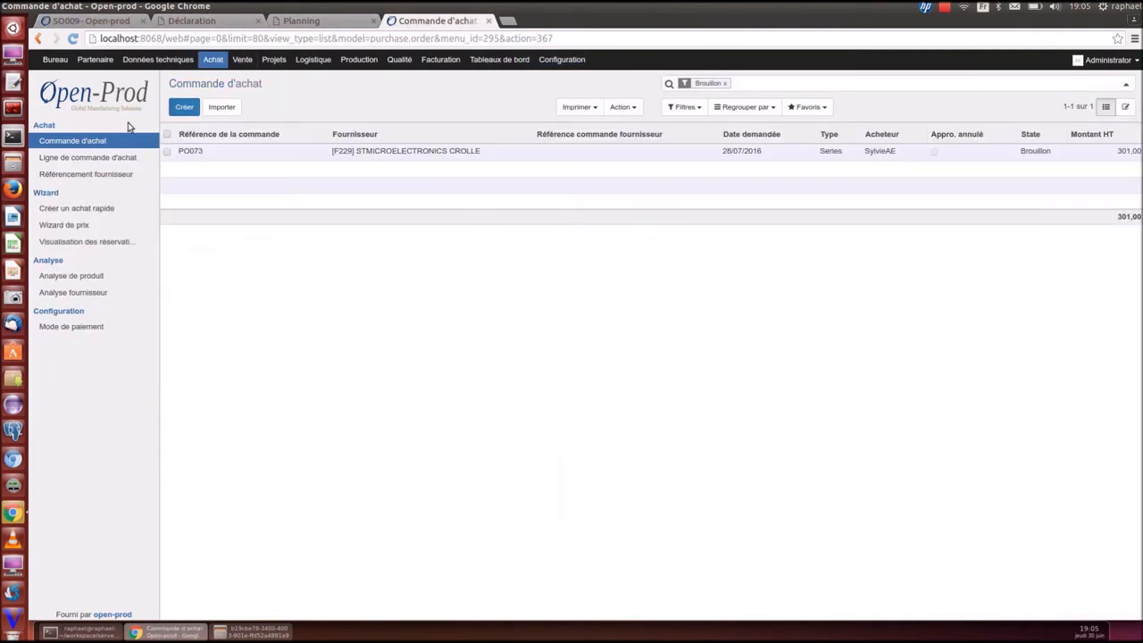
pyautogui.click(95, 141)
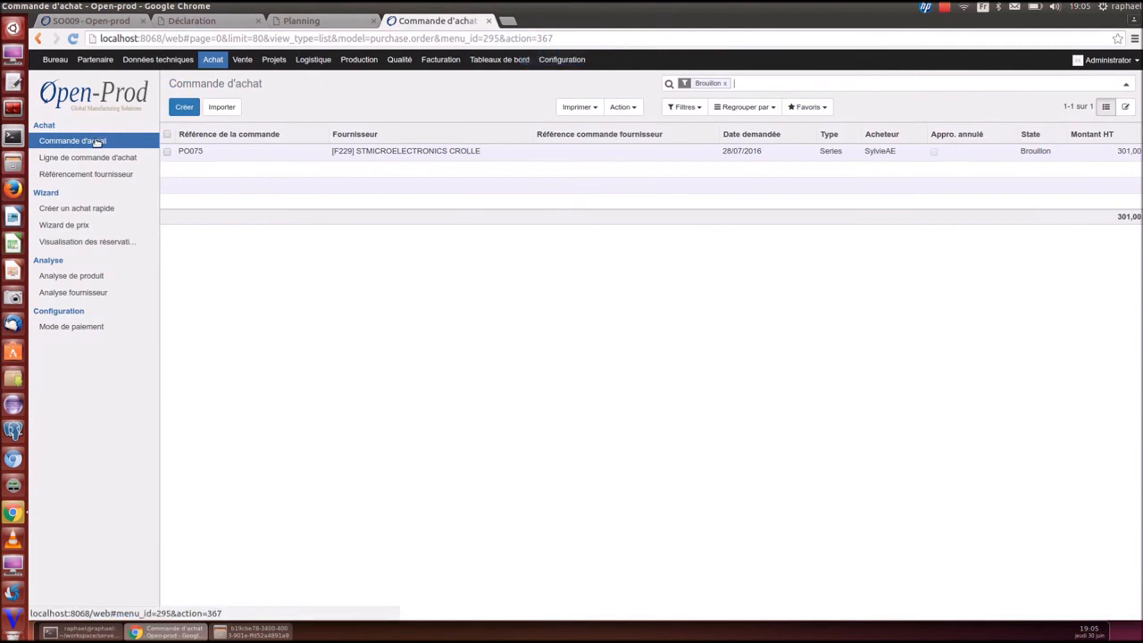
pyautogui.click(215, 151)
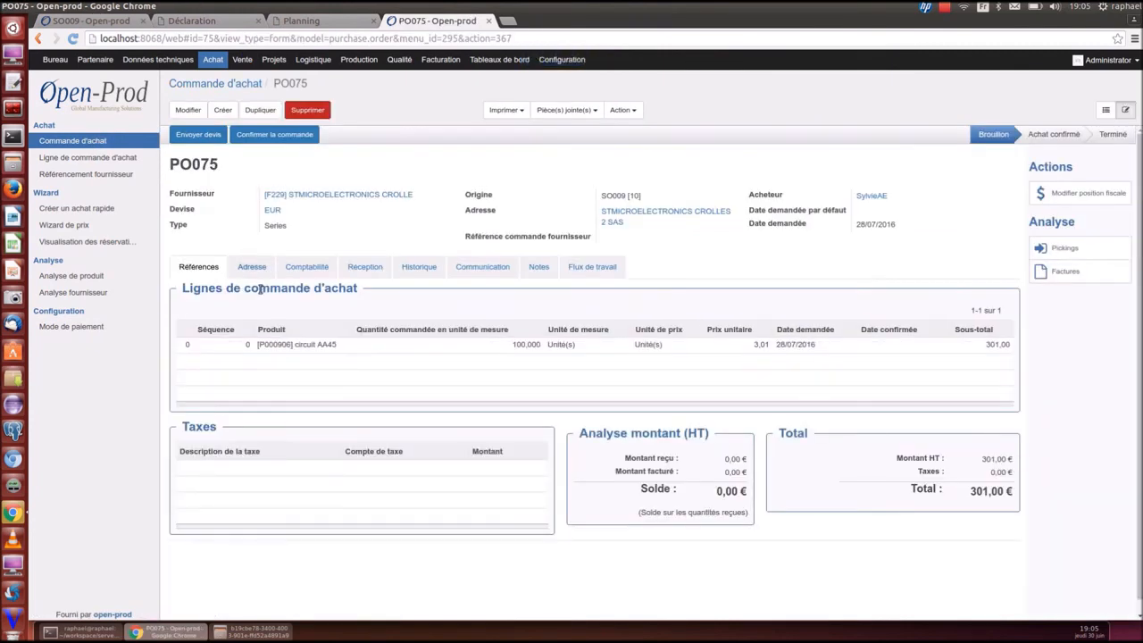
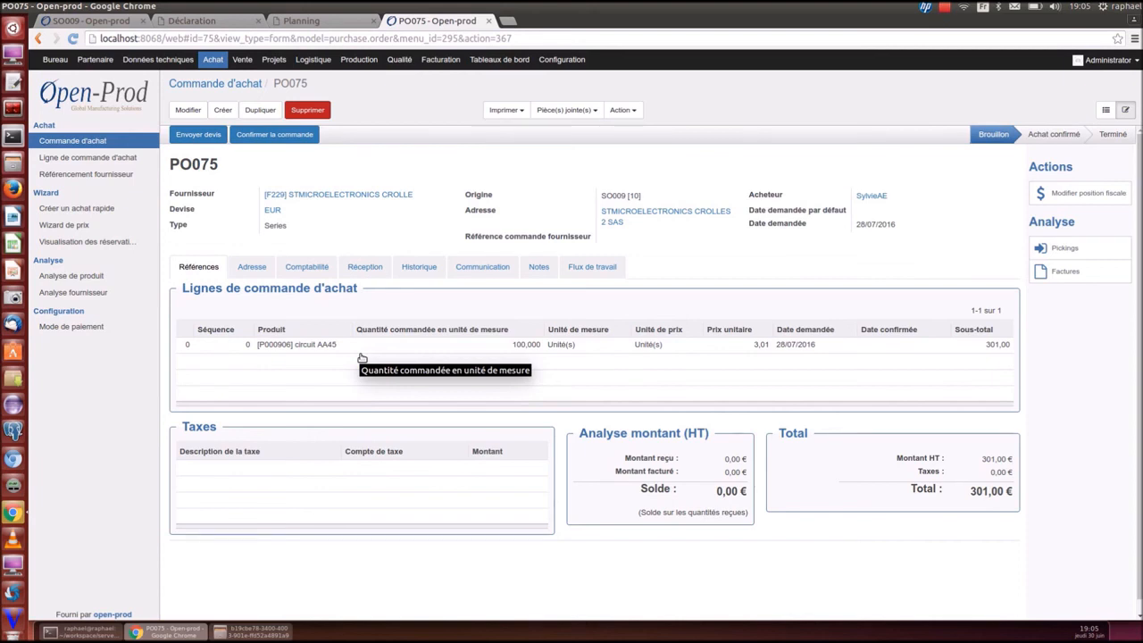
# Go from purchase order PO075 to the Applications configuration page
pyautogui.click(559, 62)
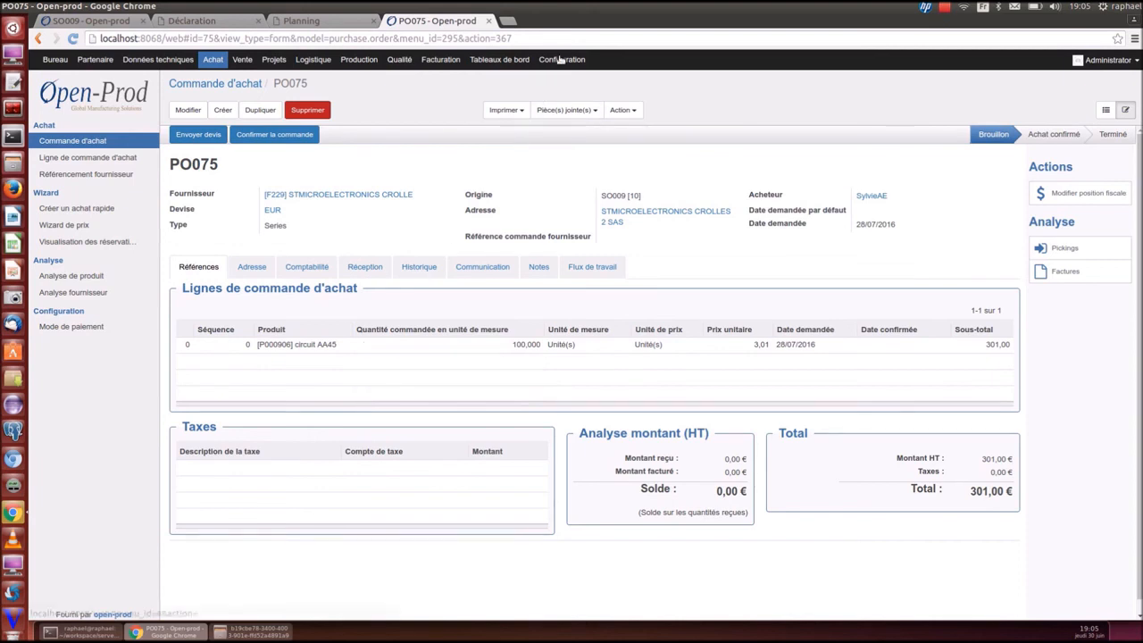
# Search uninstalled modules for 'vi' and install Web Modify View
pyautogui.click(735, 84)
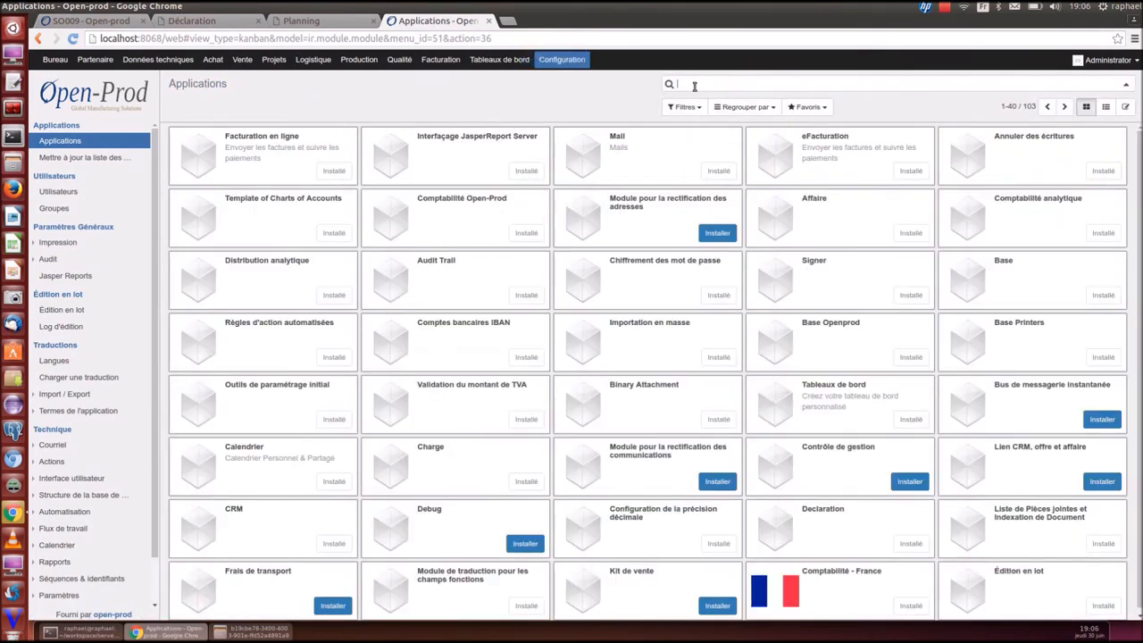
pyautogui.write('vue')
pyautogui.press('Return')
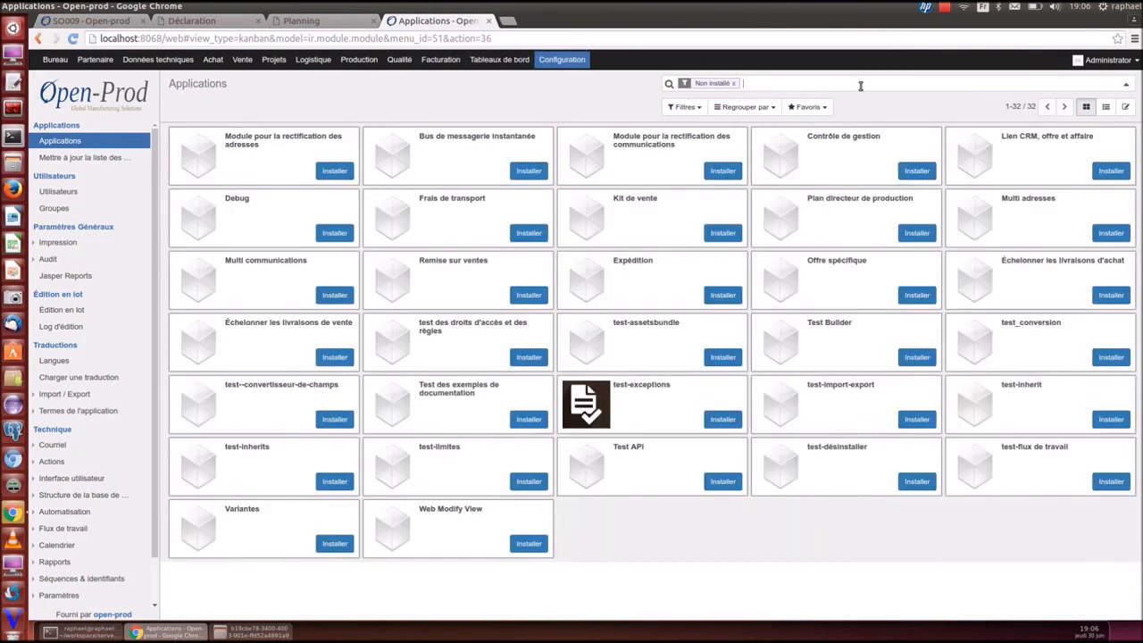
pyautogui.write('vu')
pyautogui.press('Return')
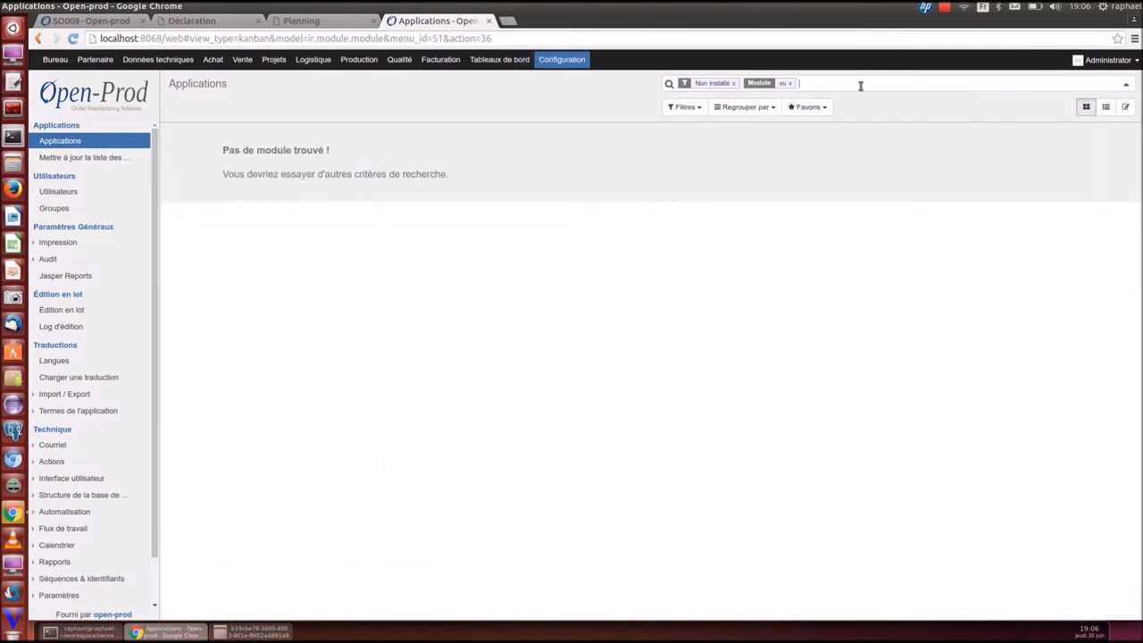
pyautogui.press('BackSpace')
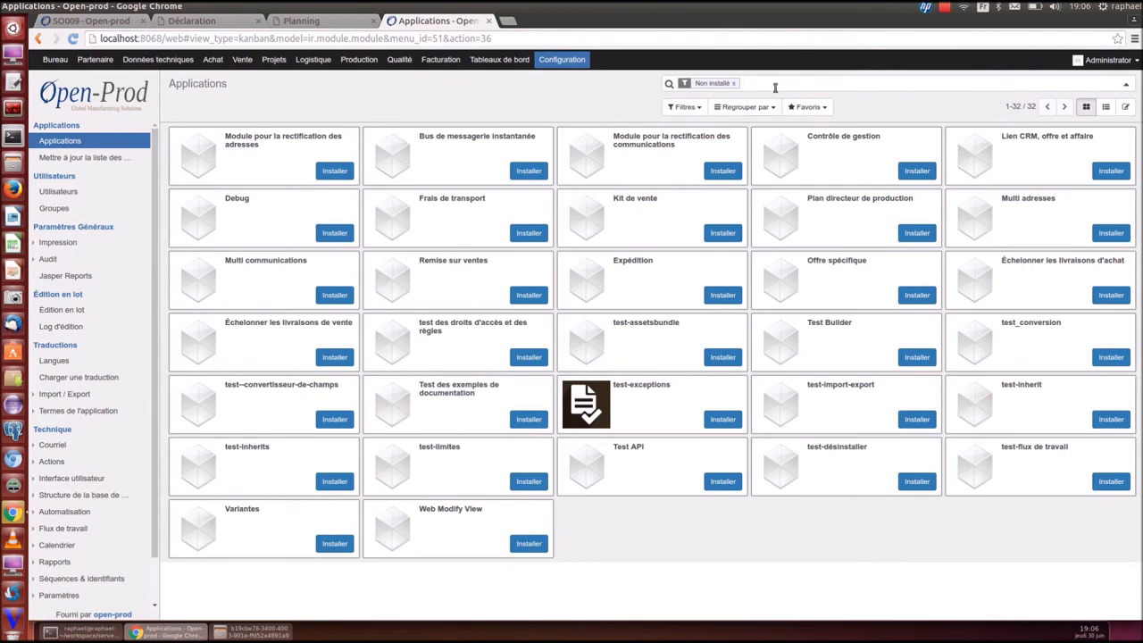
pyautogui.write('vu')
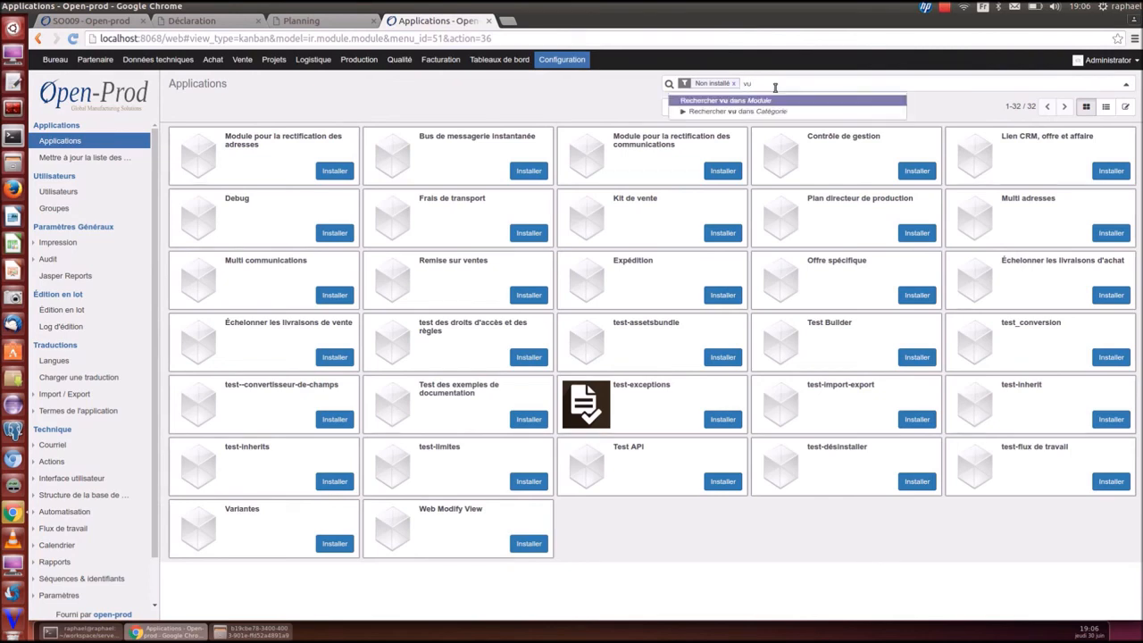
pyautogui.press('BackSpace')
pyautogui.write('i')
pyautogui.press('Return')
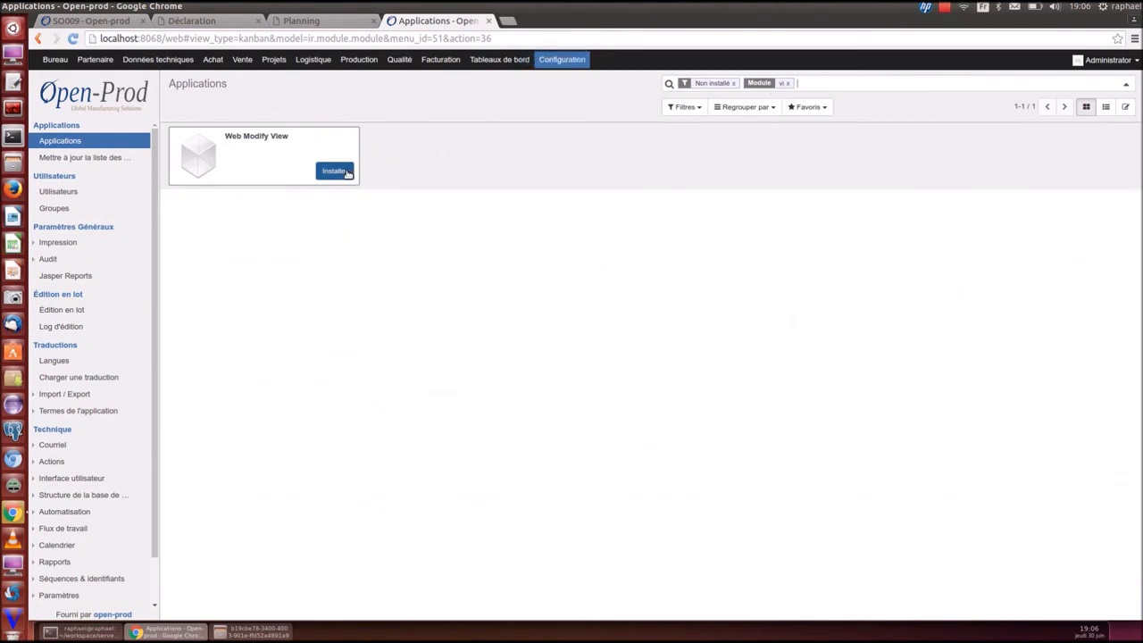
pyautogui.click(336, 172)
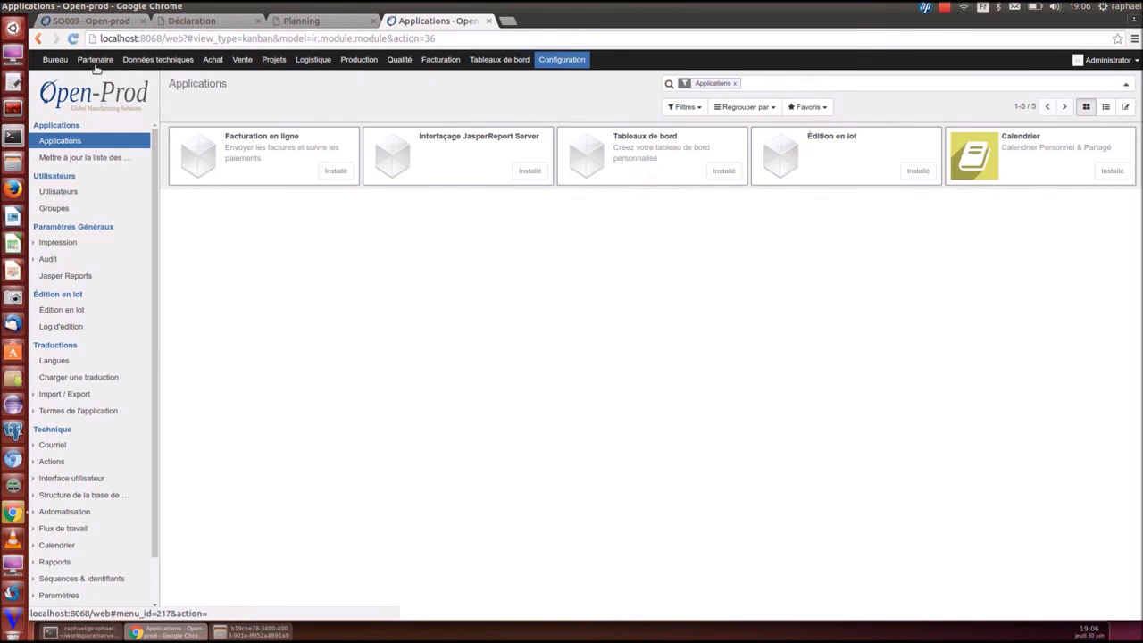
# Open the Clients list and review the actions it offers
pyautogui.click(94, 66)
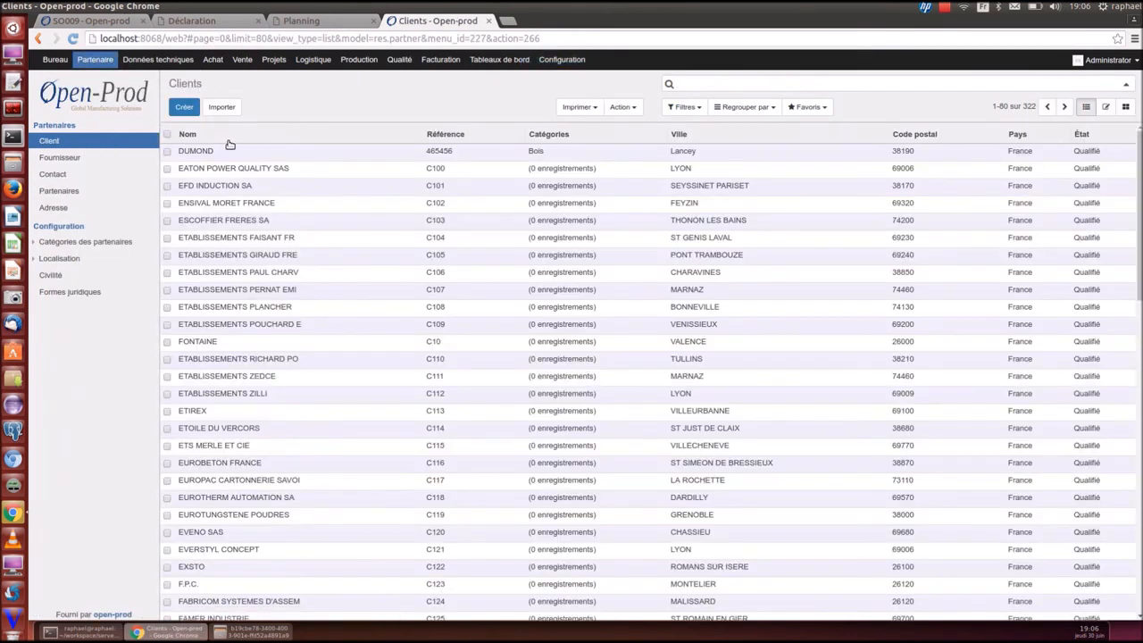
pyautogui.click(623, 107)
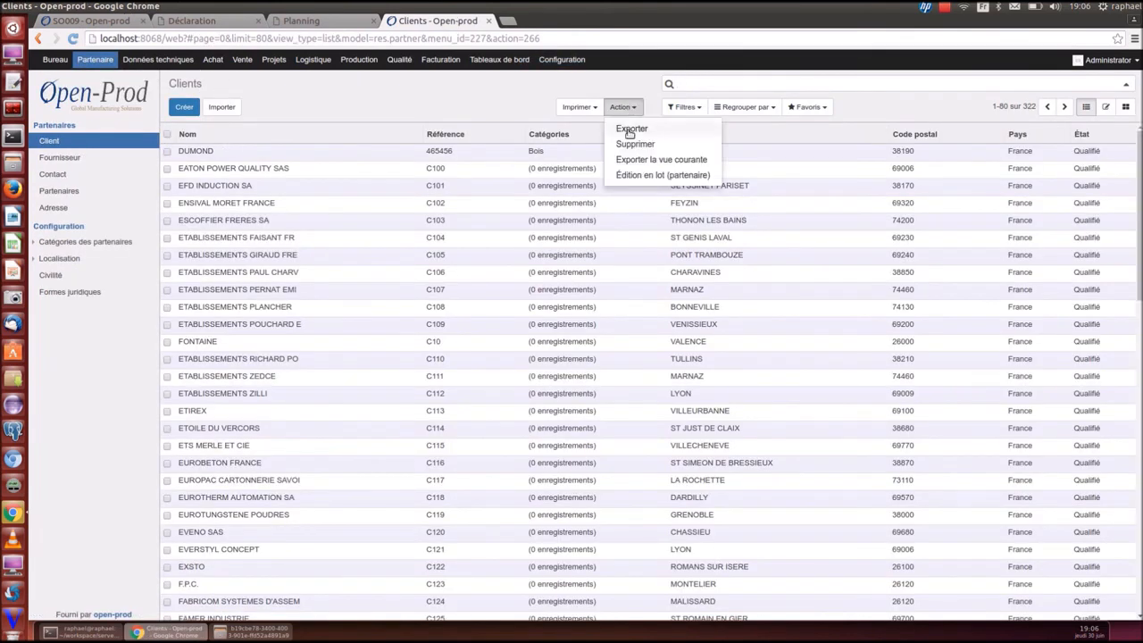
pyautogui.click(550, 59)
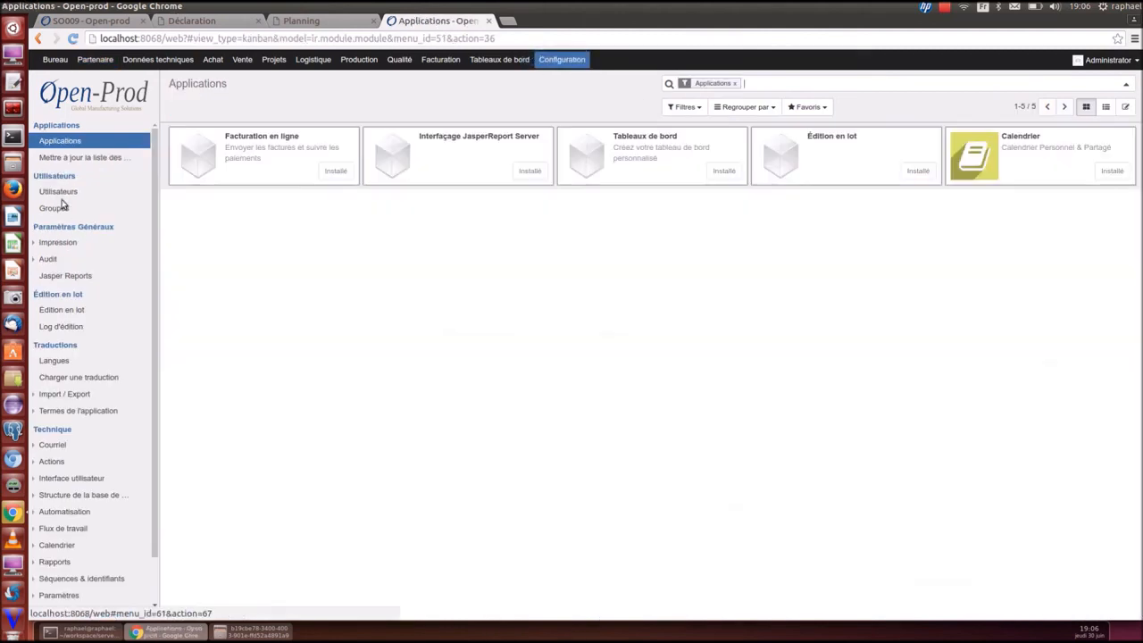
# Enable and save the 'Modify les vues' right on the Administrator user, then reopen Clients
pyautogui.click(63, 189)
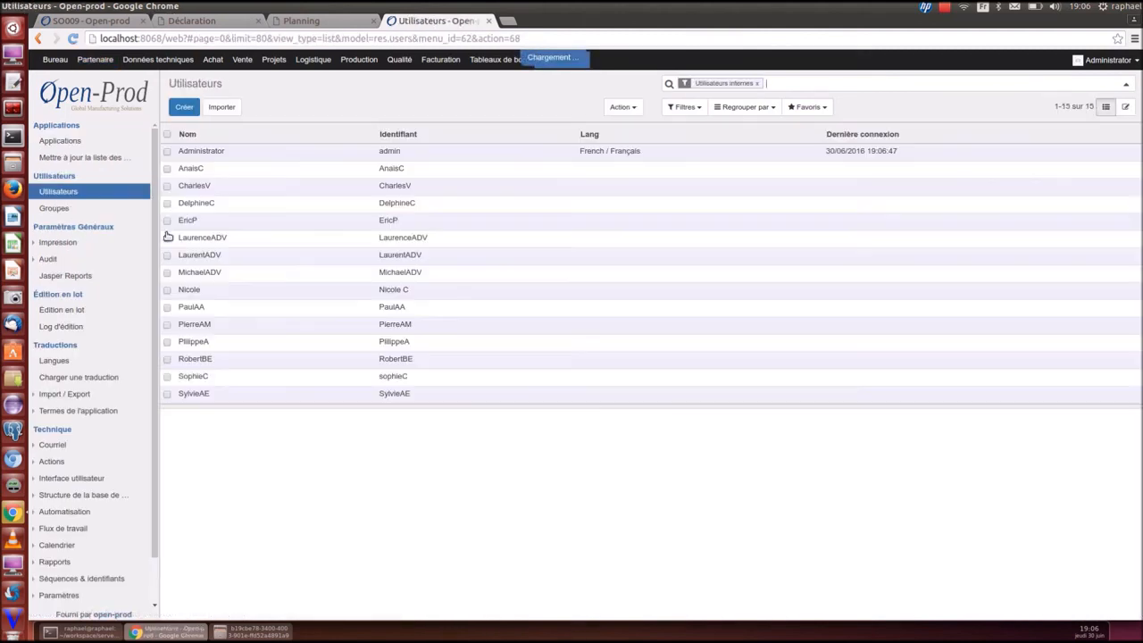
pyautogui.click(209, 150)
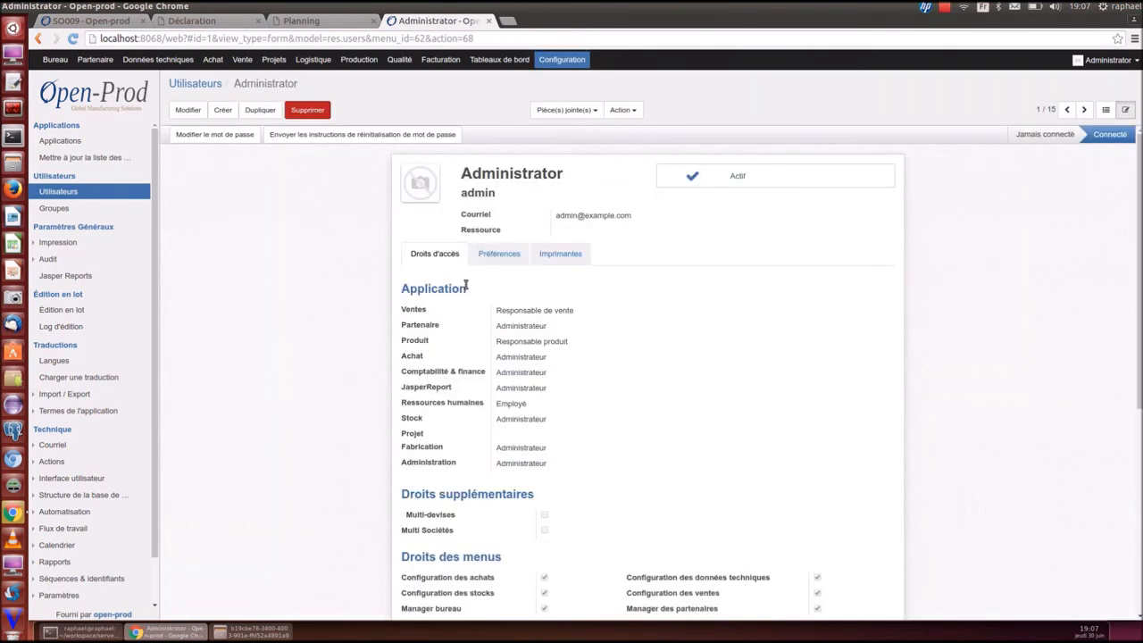
pyautogui.scroll(-5, 463, 290)
pyautogui.scroll(-3, 463, 290)
pyautogui.click(188, 110)
pyautogui.scroll(-10, 528, 475)
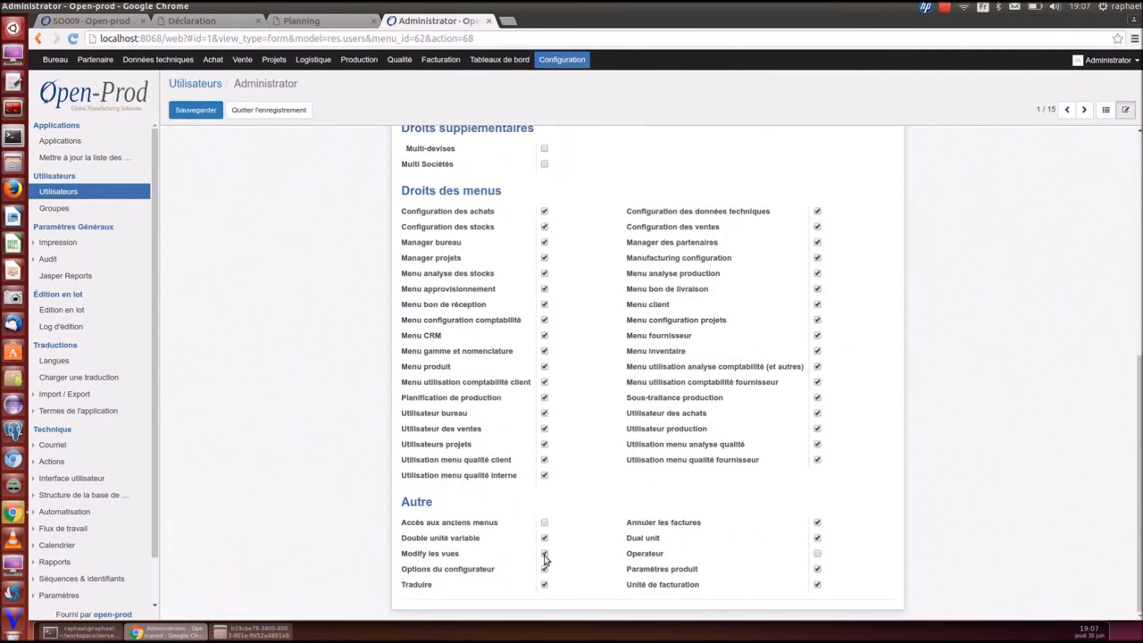
pyautogui.click(187, 110)
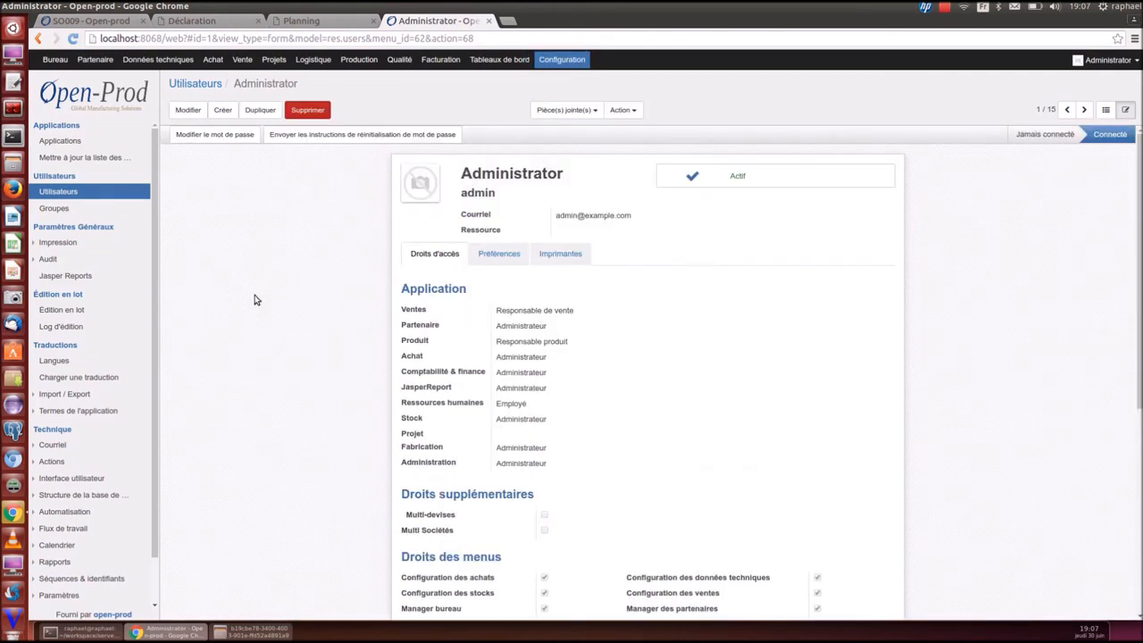
pyautogui.click(94, 58)
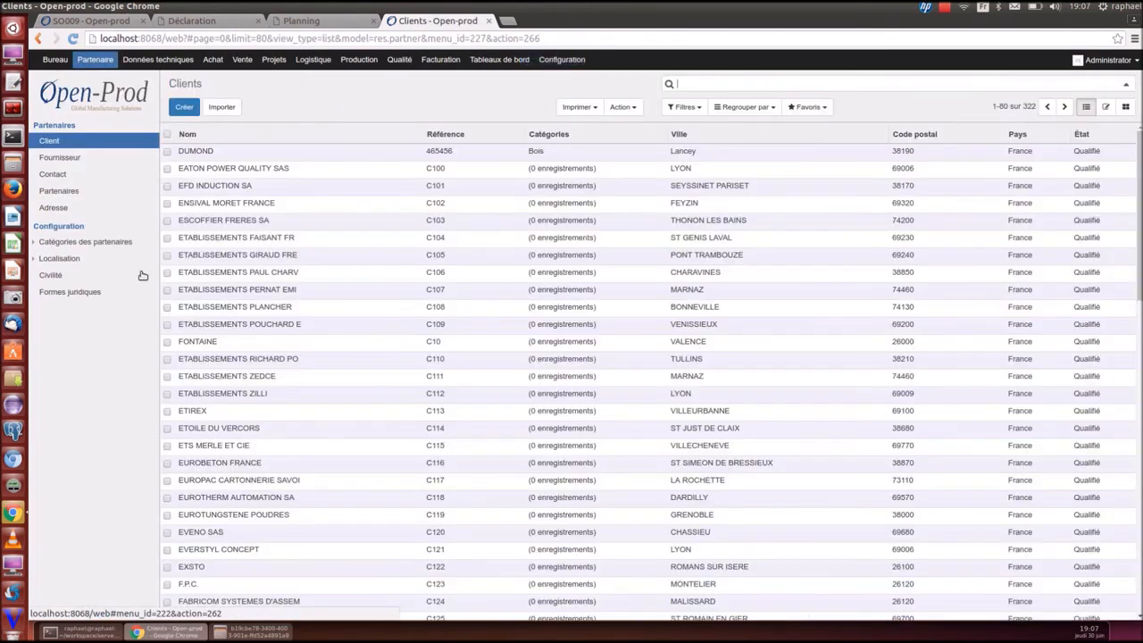
# Move État below Nom and add an 'Autorisé à être facturé' column at sequence 8 to the Clients list
pyautogui.click(623, 107)
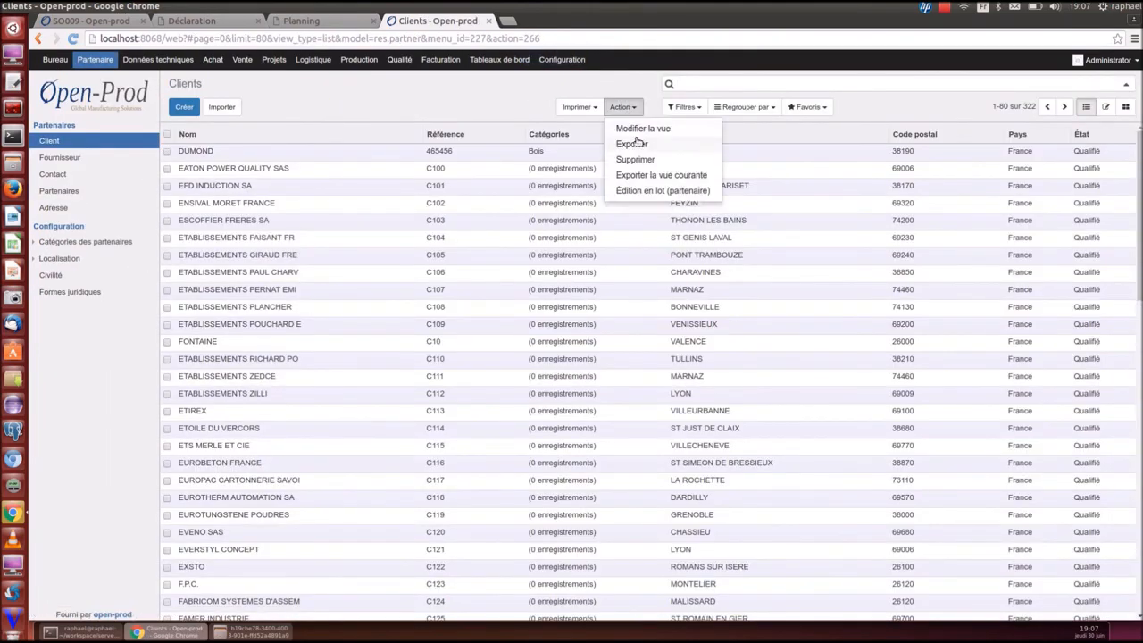
pyautogui.click(640, 127)
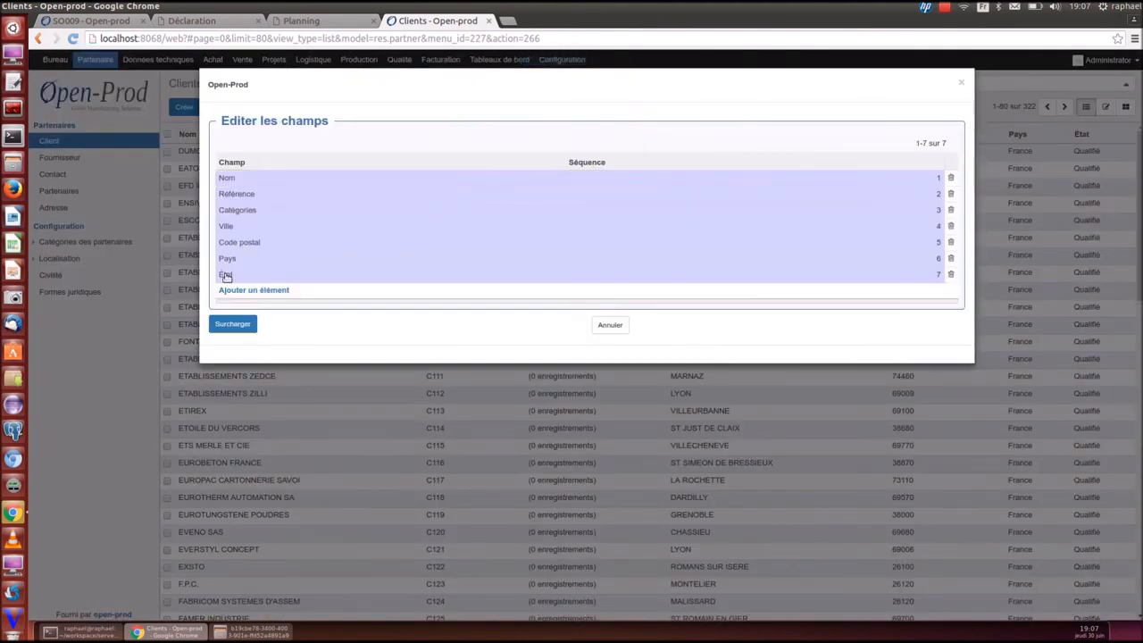
pyautogui.moveTo(221, 283); pyautogui.dragTo(238, 198)
pyautogui.click(252, 290)
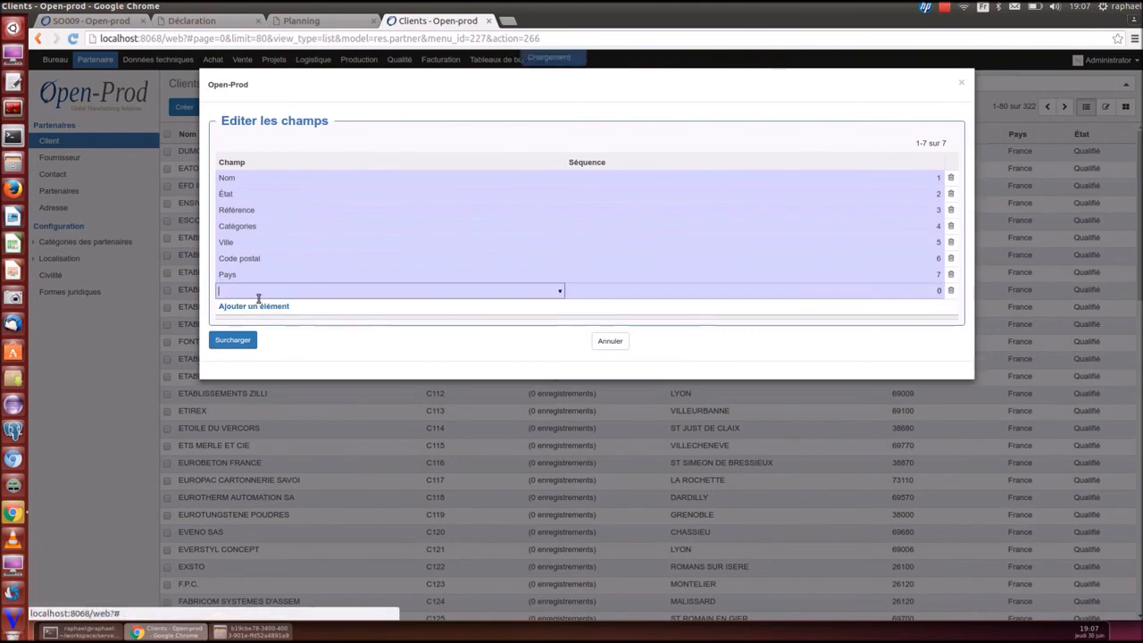
pyautogui.write('aut')
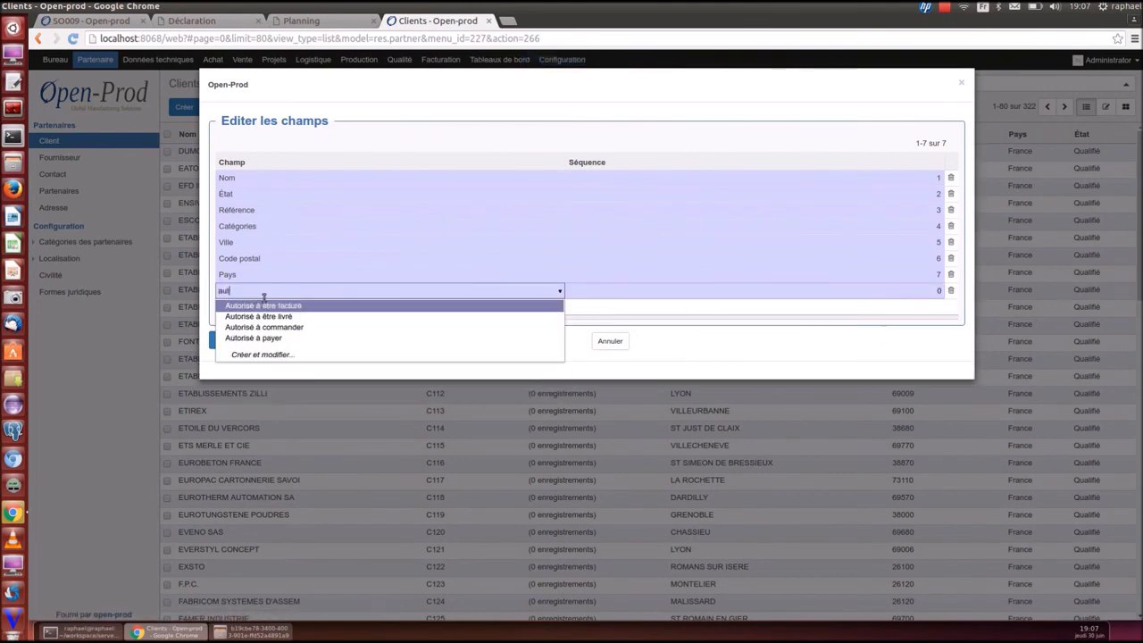
pyautogui.click(262, 304)
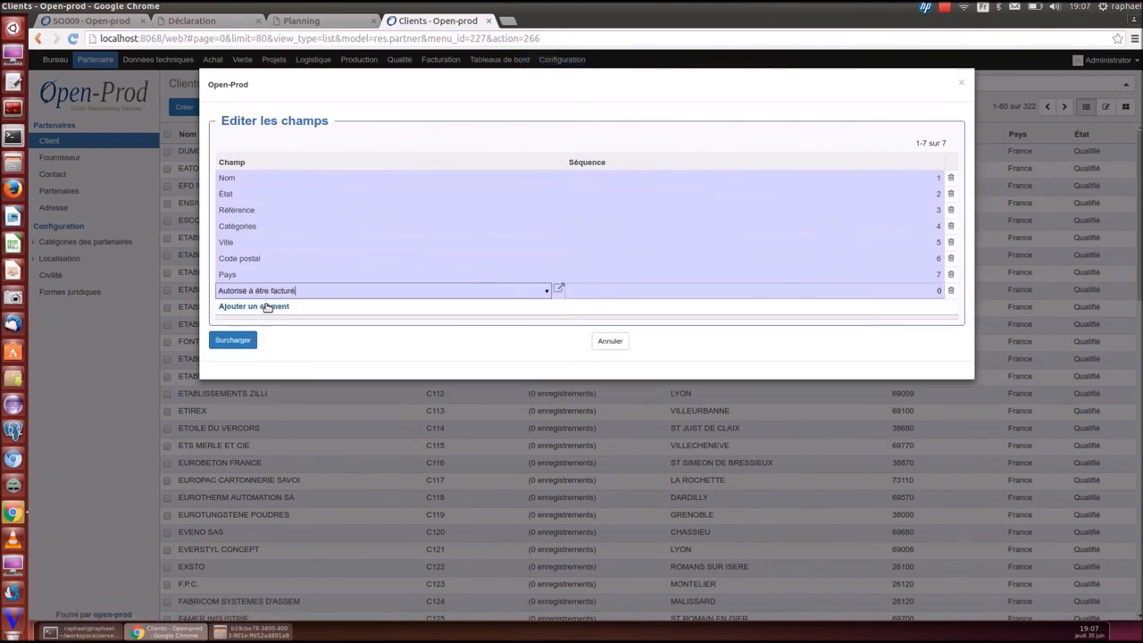
pyautogui.moveTo(911, 290); pyautogui.dragTo(975, 287)
pyautogui.click(925, 291)
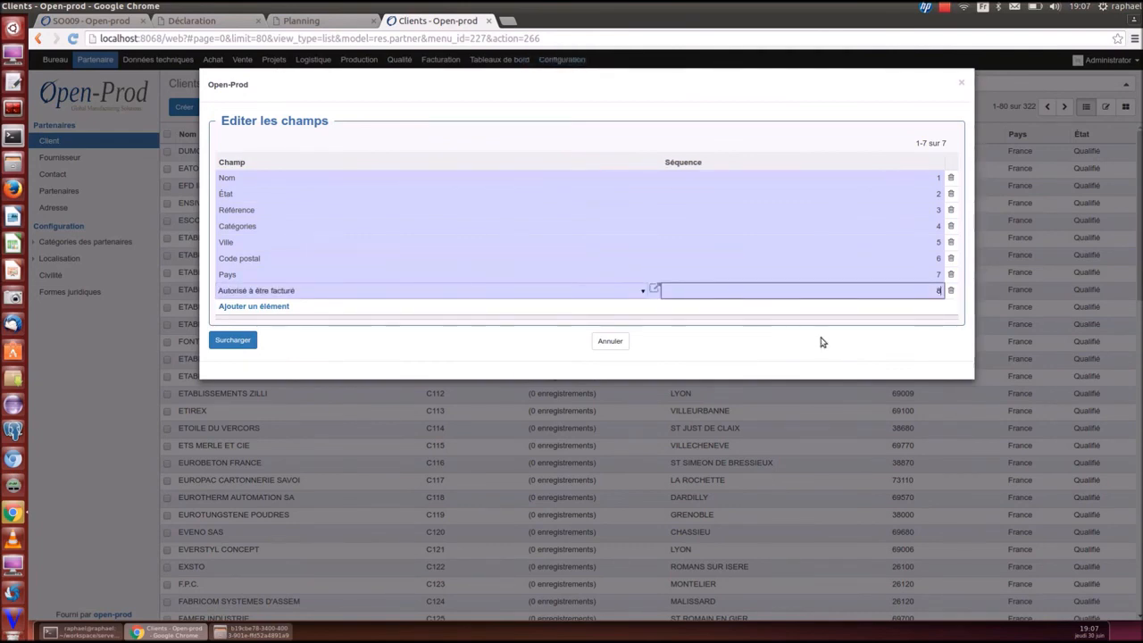
pyautogui.write('8')
pyautogui.click(234, 341)
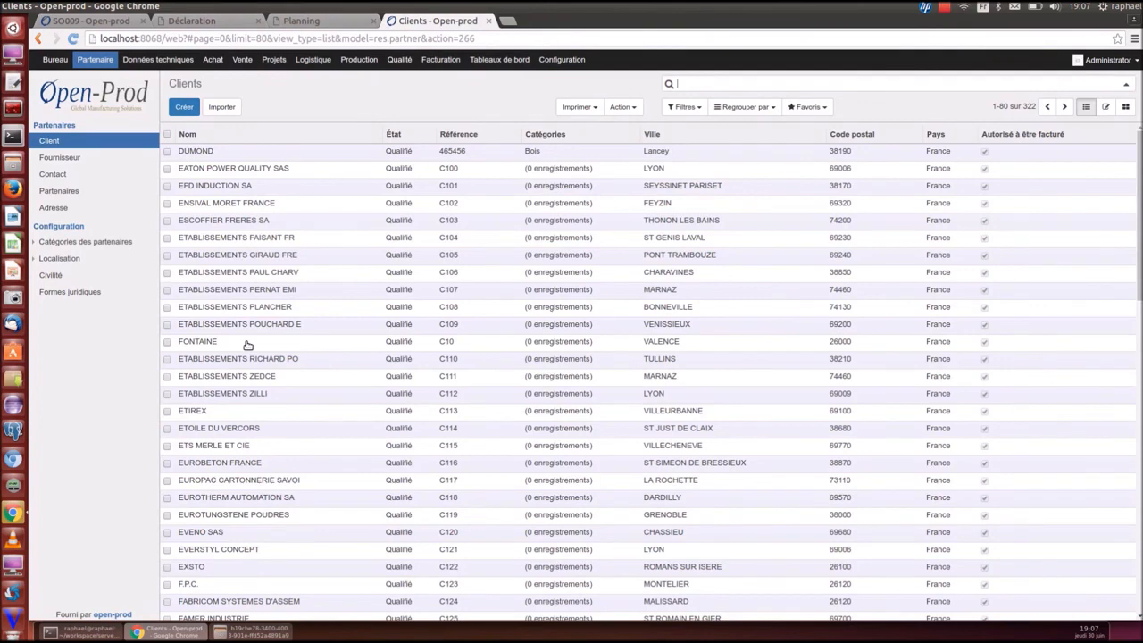
pyautogui.click(157, 59)
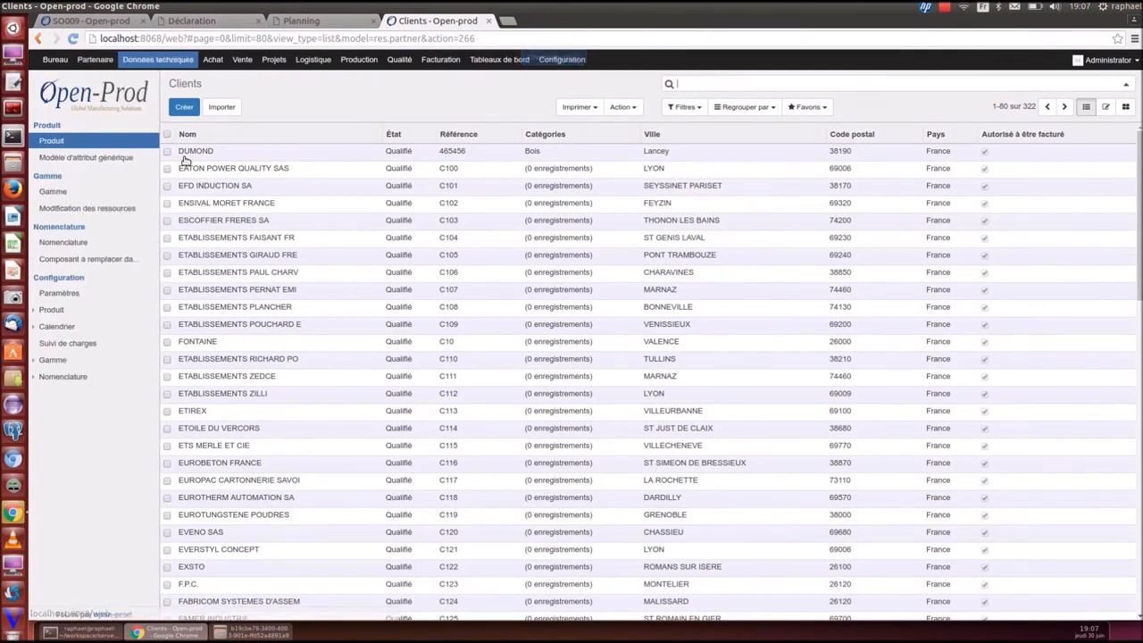
# Retranslate the Produit menu label as 'article'
pyautogui.rightClick(53, 144)
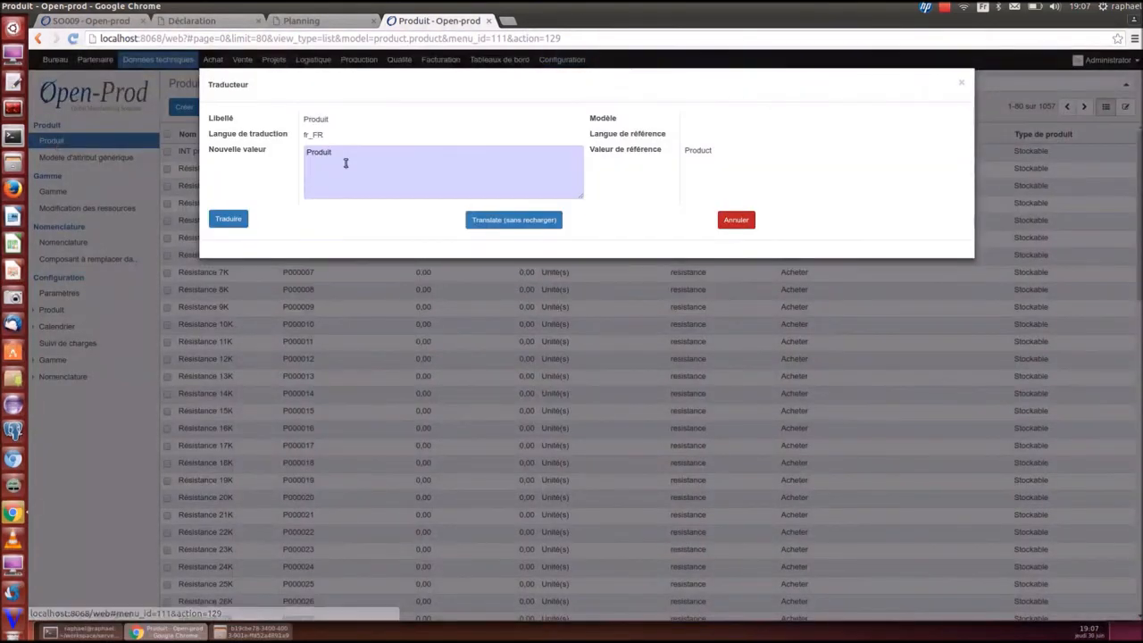
pyautogui.moveTo(351, 158); pyautogui.dragTo(208, 141)
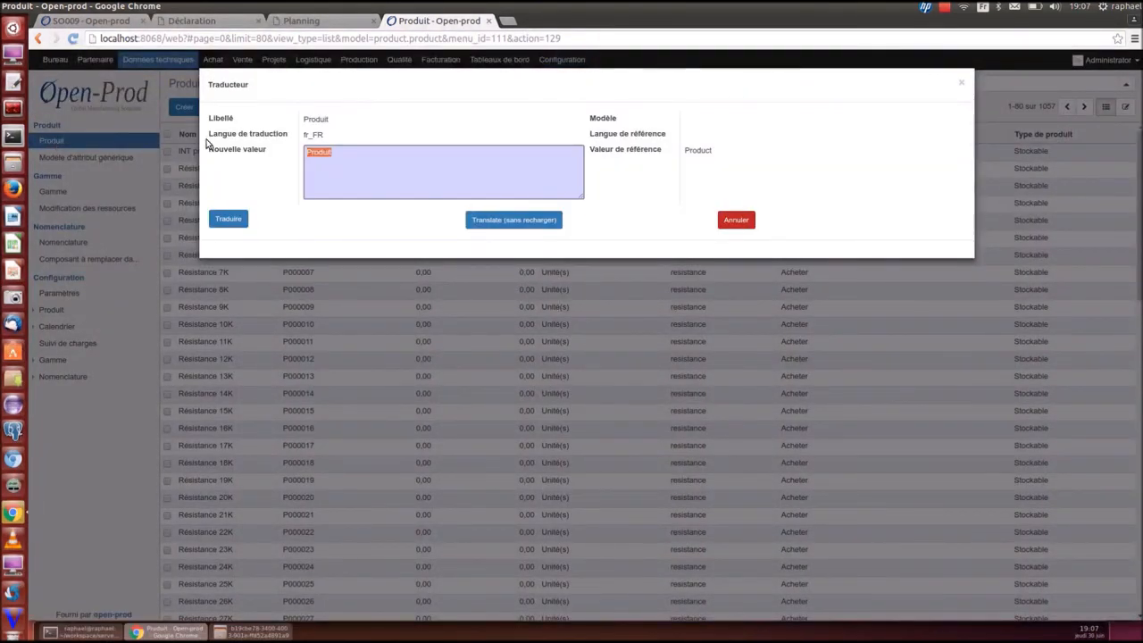
pyautogui.write('article')
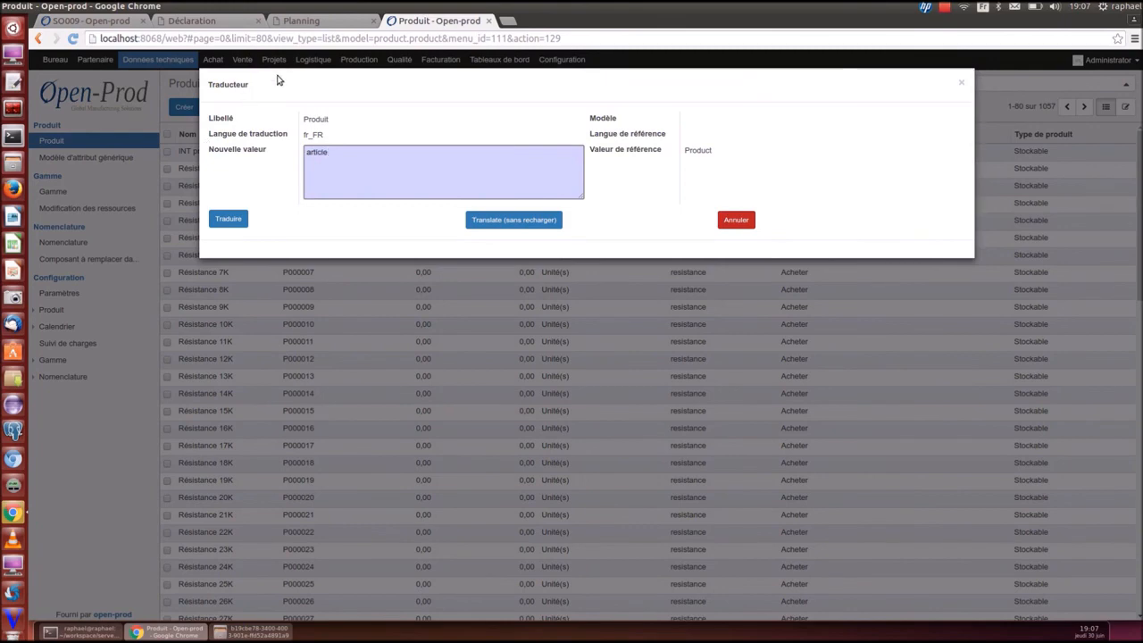
pyautogui.click(230, 222)
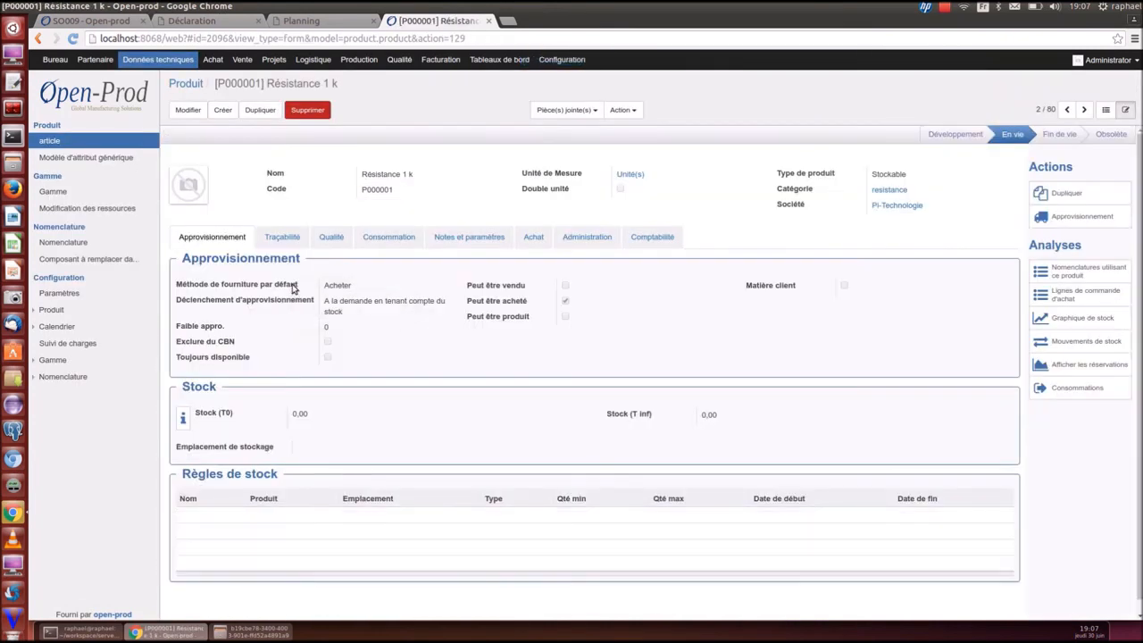
# Retranslate 'Méthode de fourniture par défaut' as 'Méthode d'appro'
pyautogui.click(211, 249)
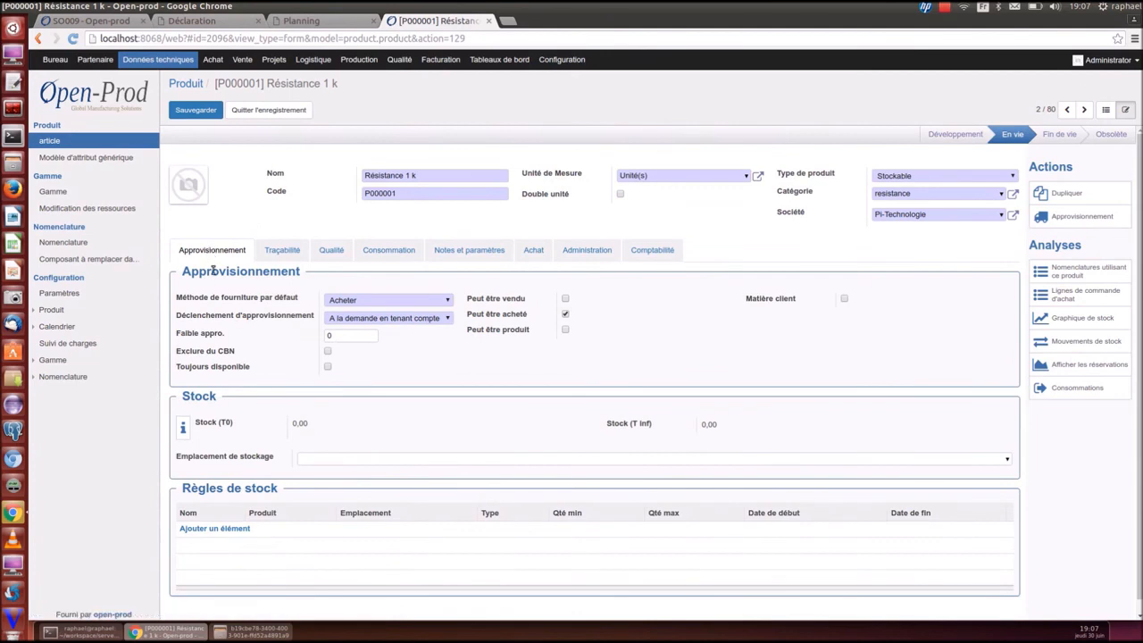
pyautogui.click(212, 299)
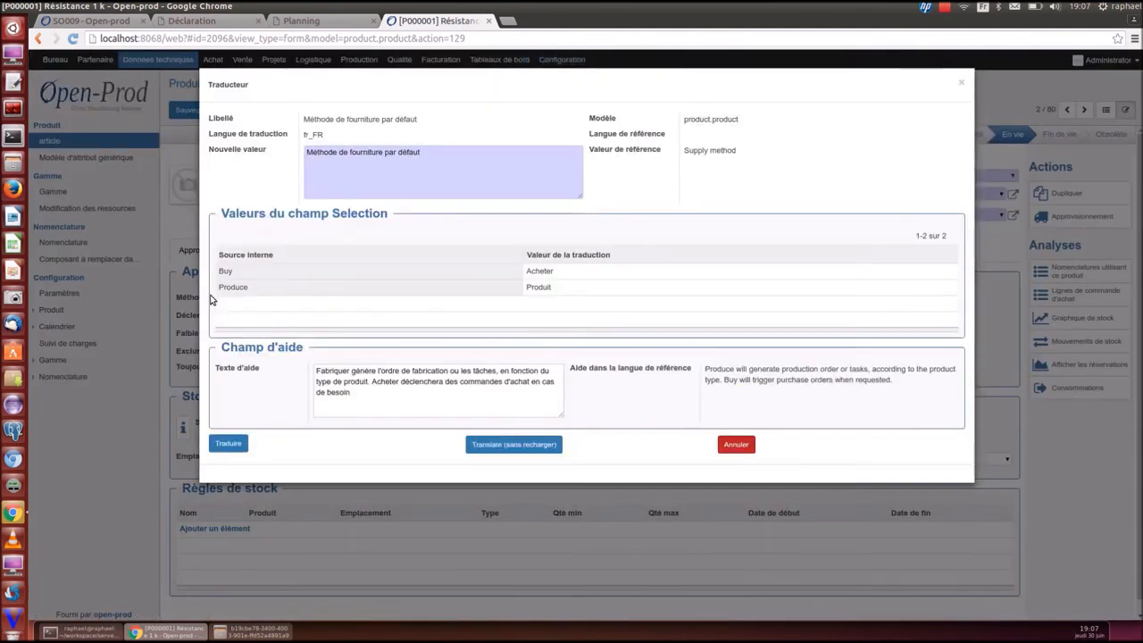
pyautogui.click(378, 154)
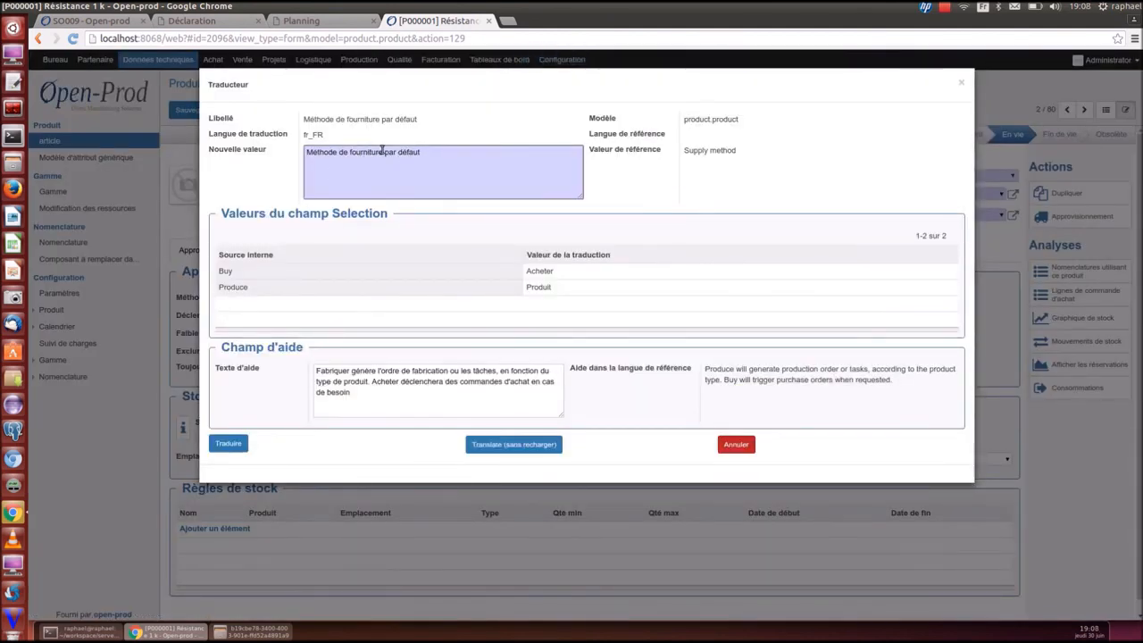
pyautogui.moveTo(349, 154); pyautogui.dragTo(438, 152)
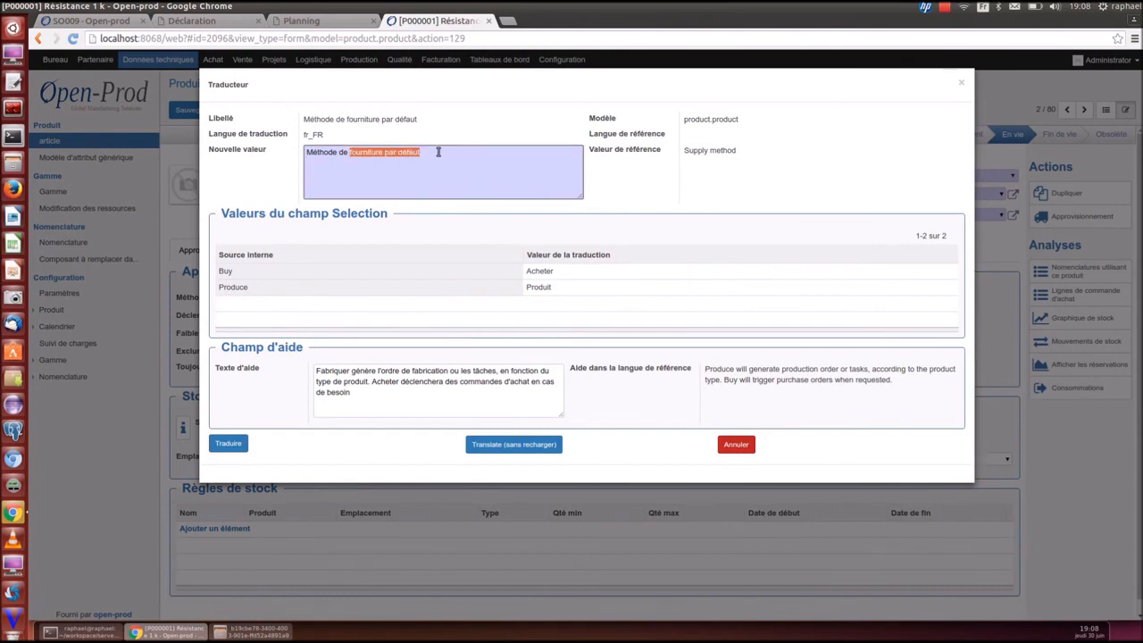
pyautogui.press('BackSpace')
pyautogui.press('BackSpace')
pyautogui.press('BackSpace')
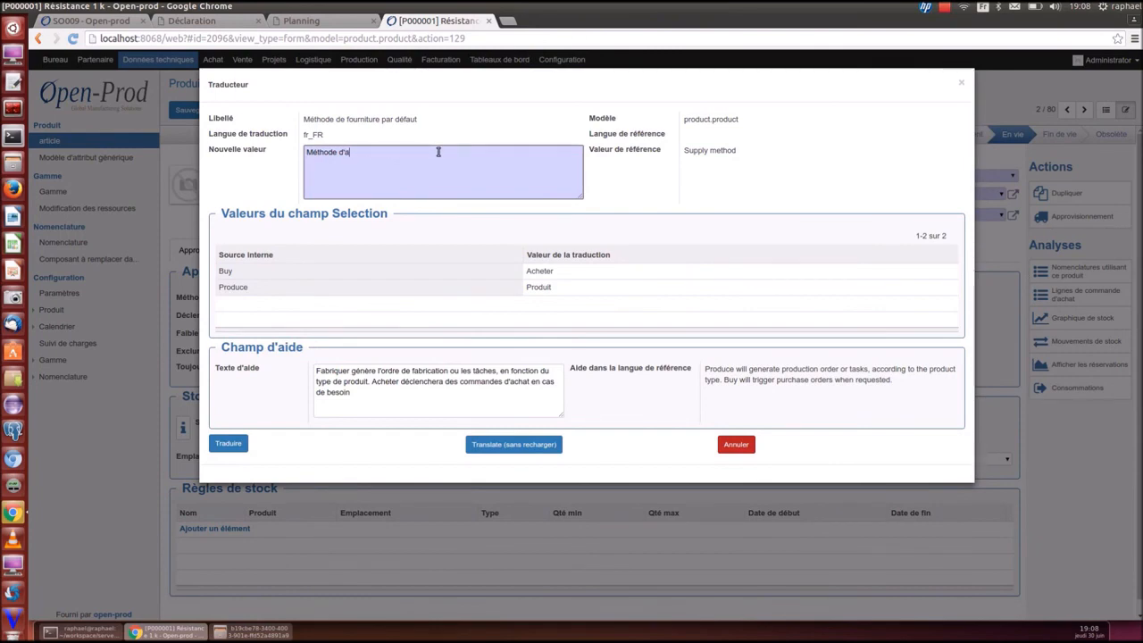
pyautogui.write("'appropp")
pyautogui.press('BackSpace')
pyautogui.press('BackSpace')
pyautogui.click(227, 443)
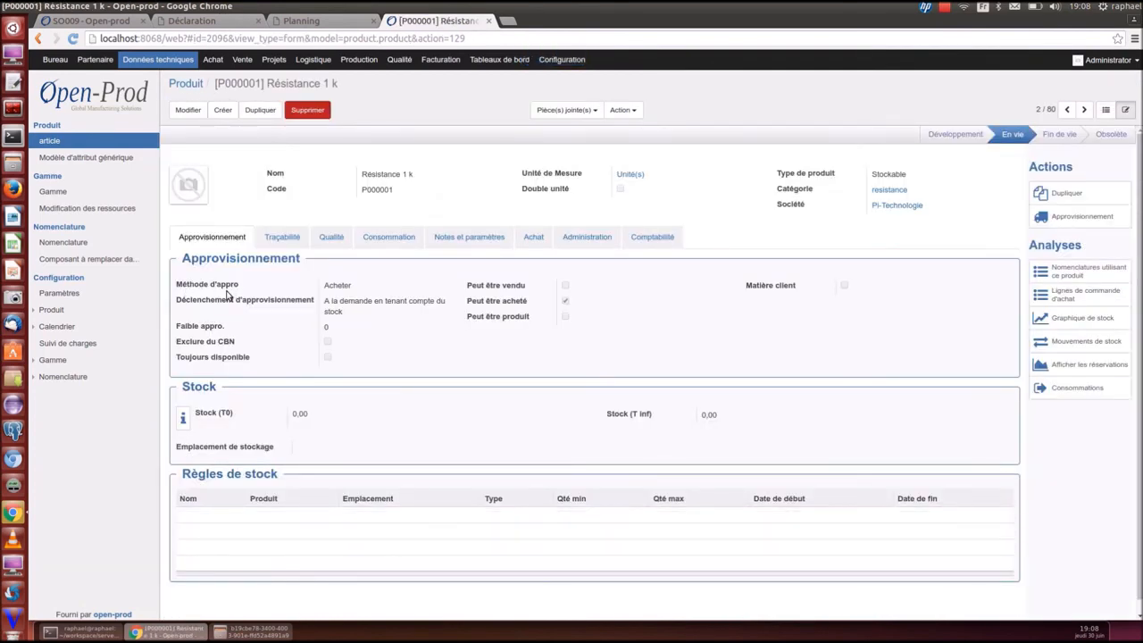
# Check the Approvisionnement label translation, leave it unchanged, and return to Applications
pyautogui.click(1072, 218)
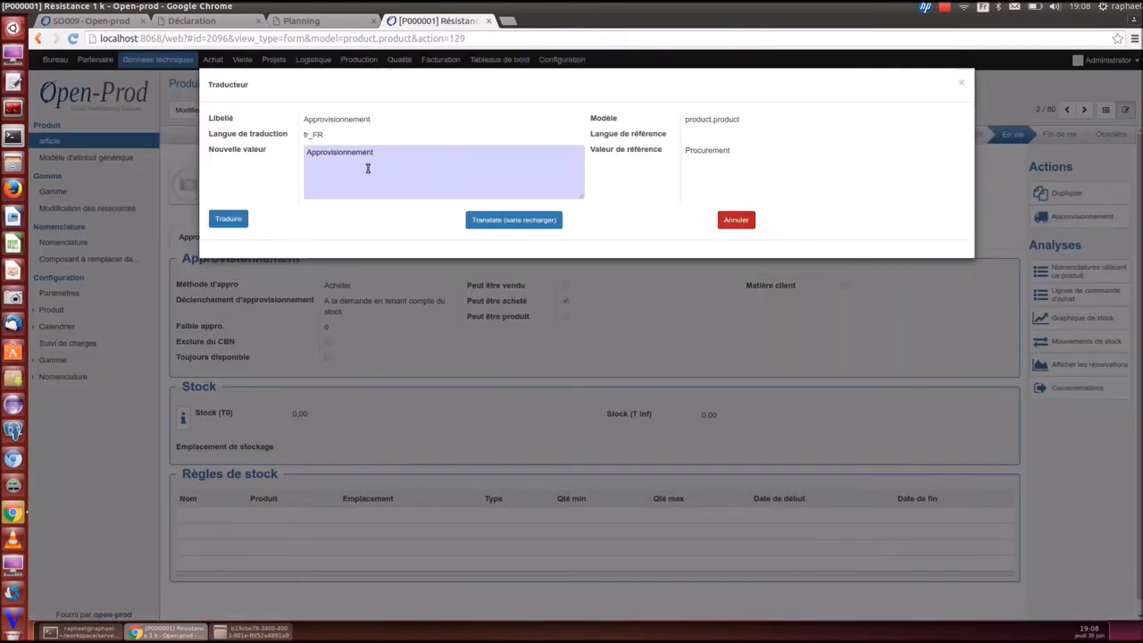
pyautogui.click(961, 82)
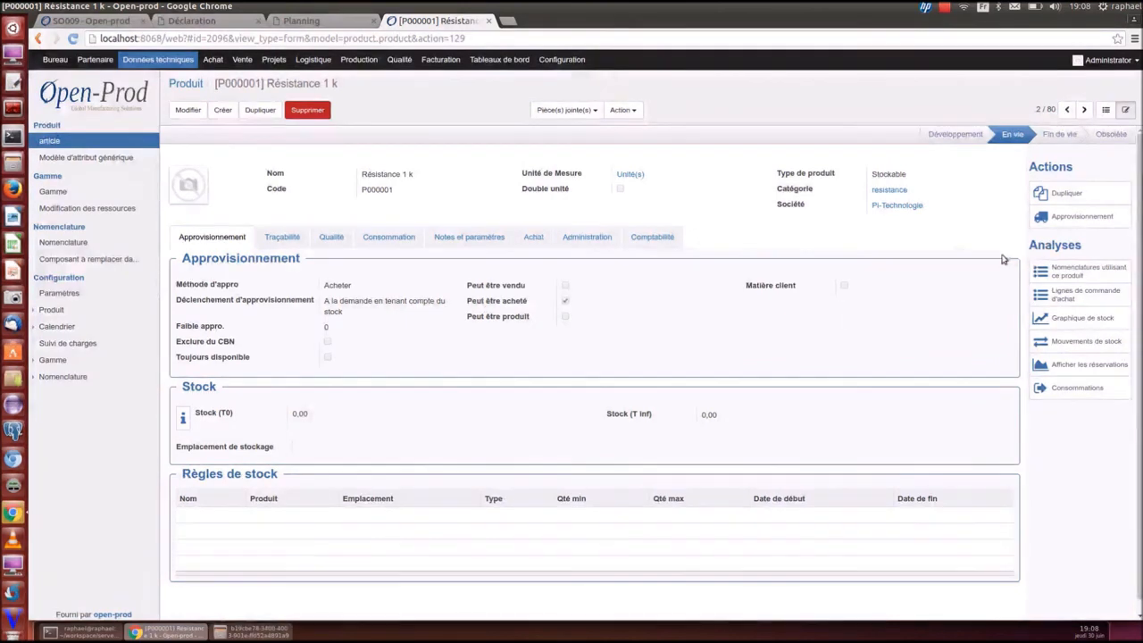
pyautogui.click(562, 60)
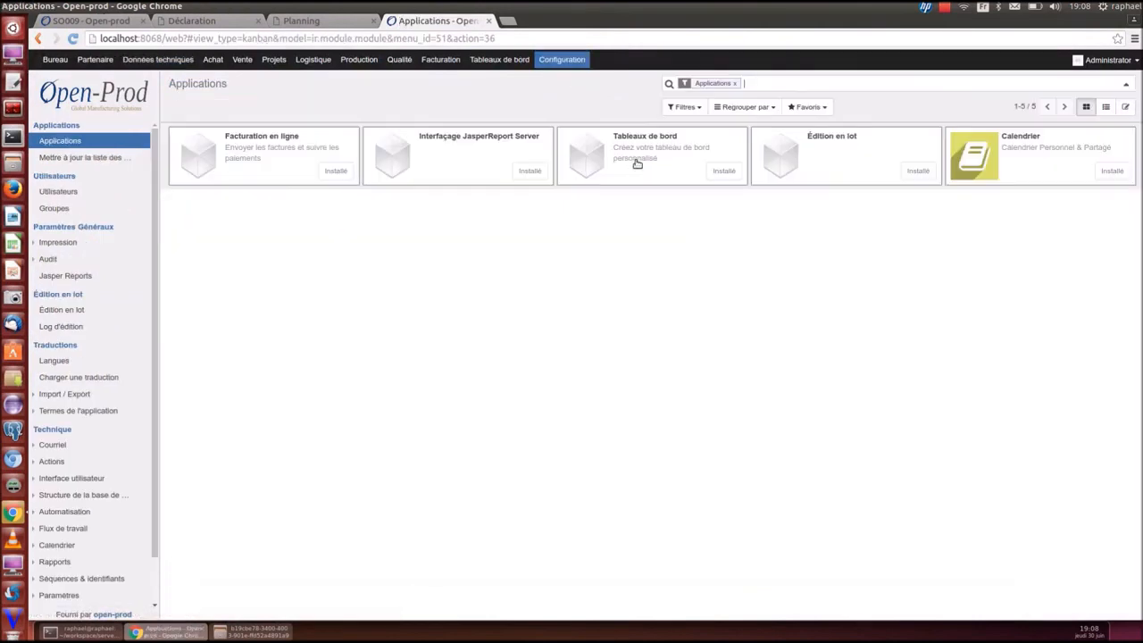
# Search all modules for 'variant' and install Variantes
pyautogui.click(736, 83)
pyautogui.write('vari')
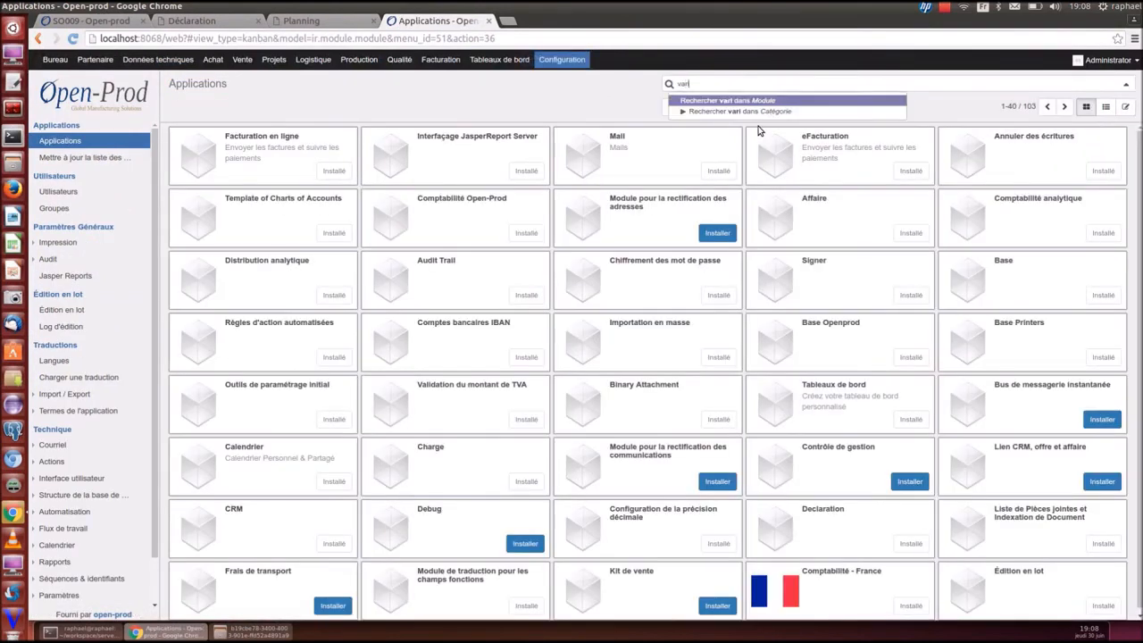
pyautogui.write('ant')
pyautogui.press('Return')
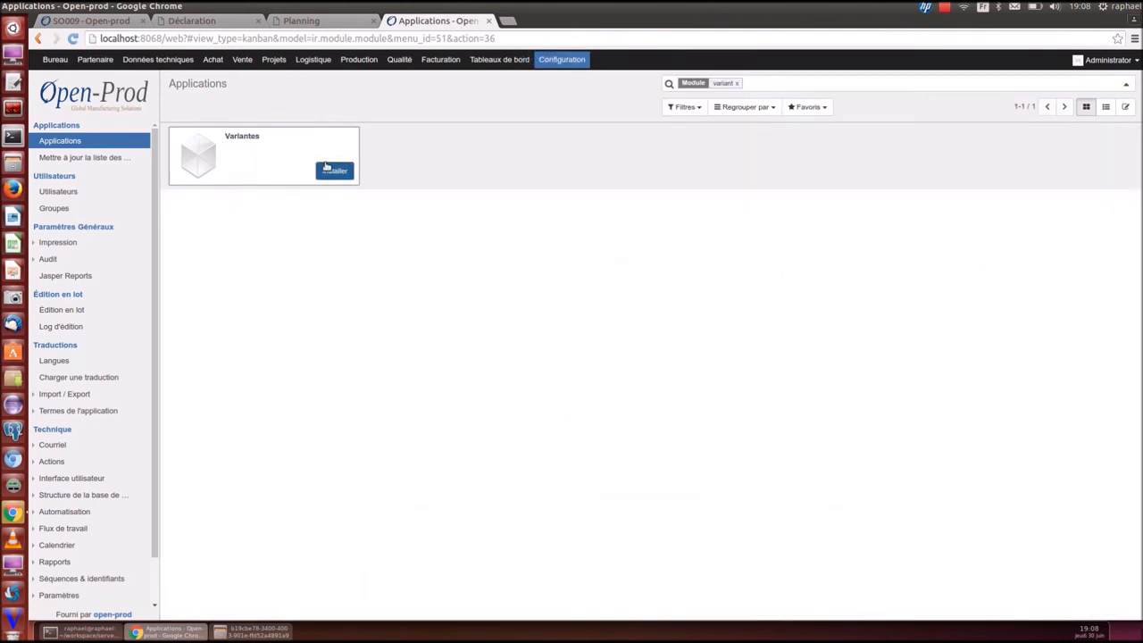
pyautogui.click(331, 170)
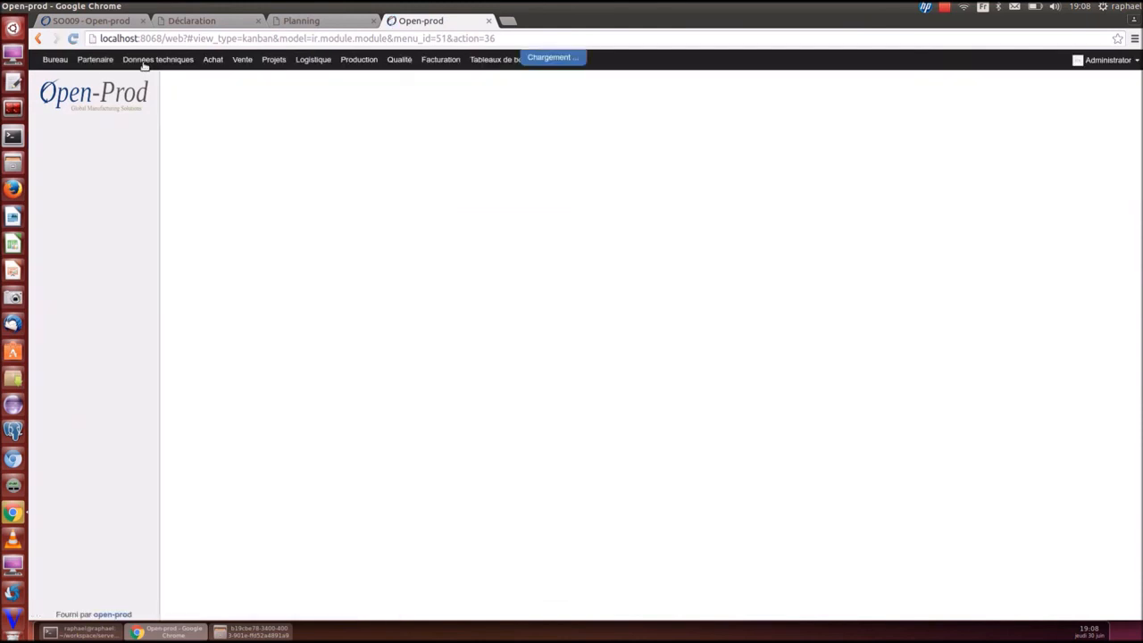
# Find Boitier 200 in the product list and mark it as a model
pyautogui.click(145, 64)
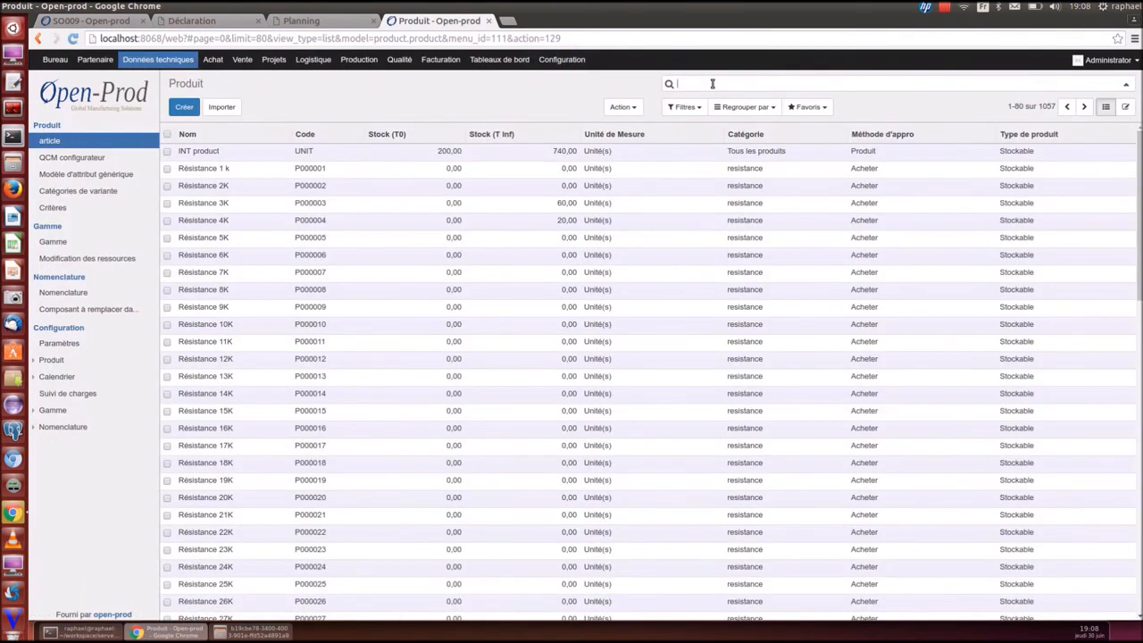
pyautogui.write('bo')
pyautogui.press('BackSpace')
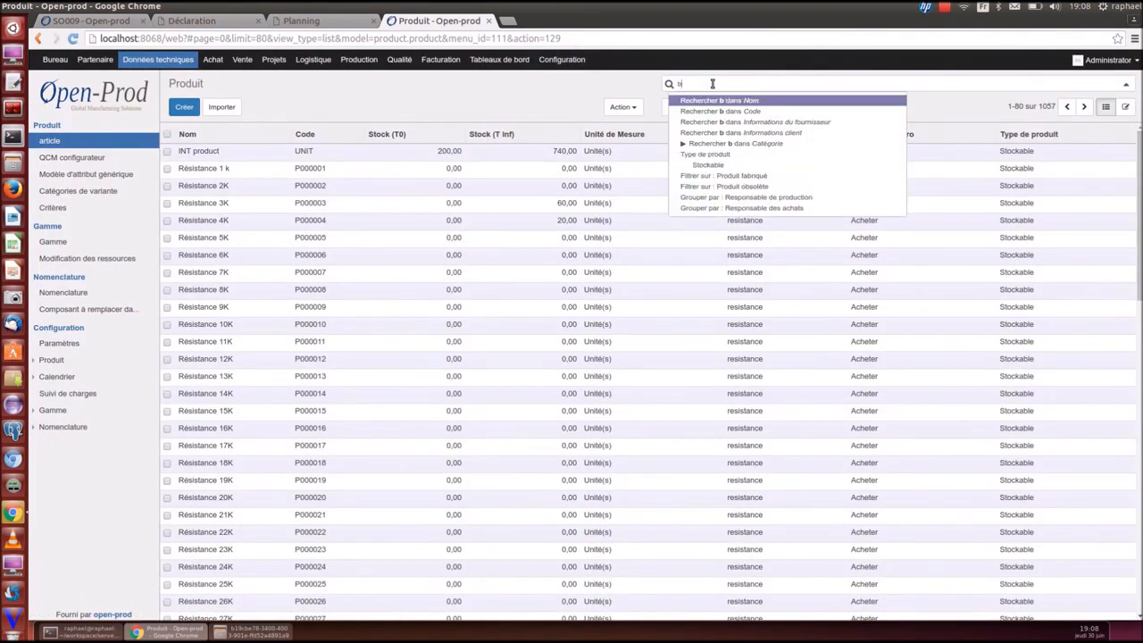
pyautogui.write('oi')
pyautogui.press('Return')
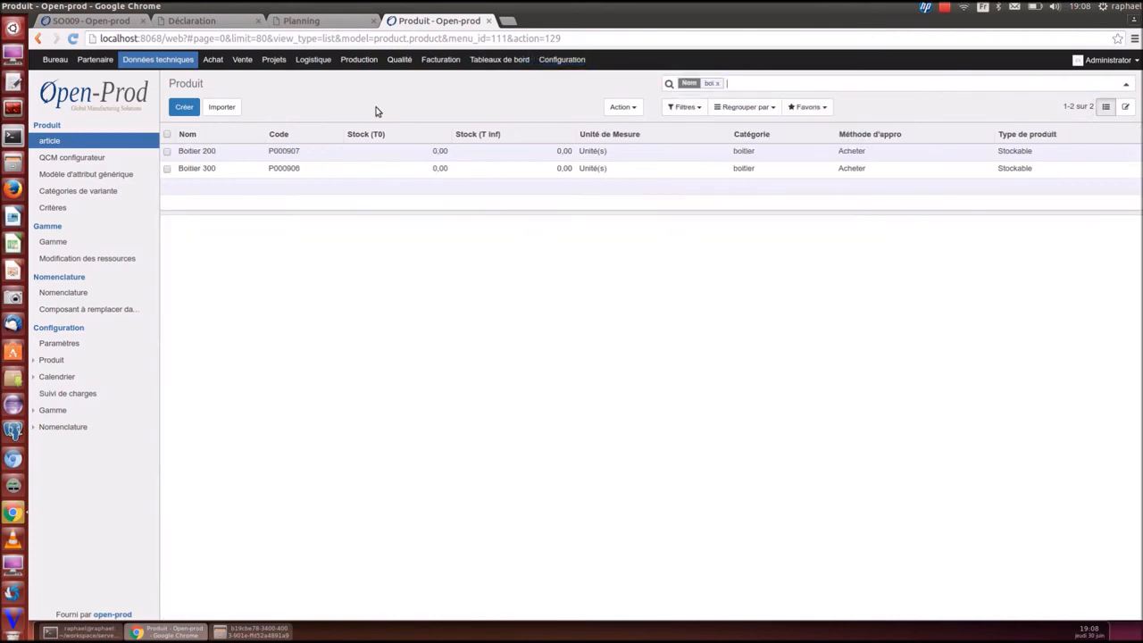
pyautogui.click(190, 152)
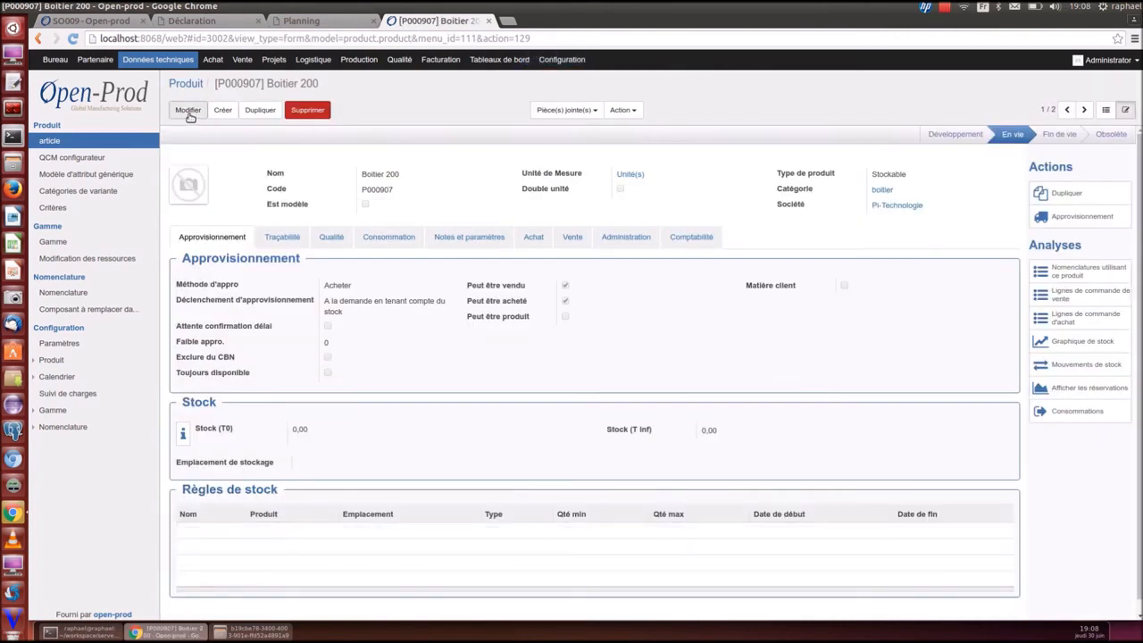
pyautogui.click(365, 210)
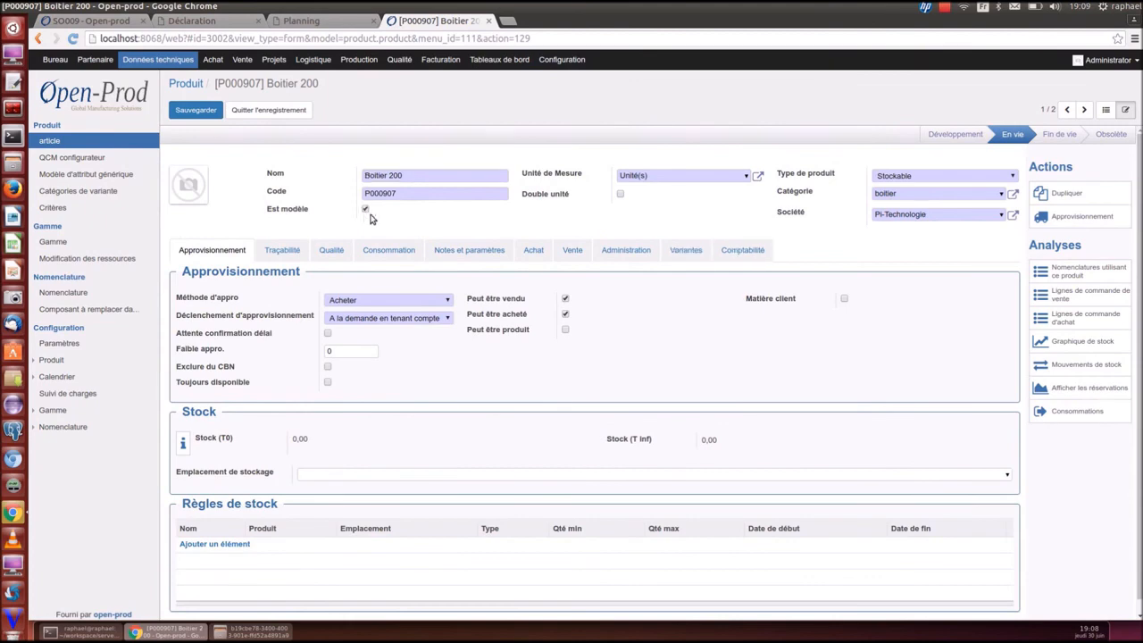
# Create a new variant category 'couleur' with unit price 10
pyautogui.click(684, 251)
pyautogui.click(234, 311)
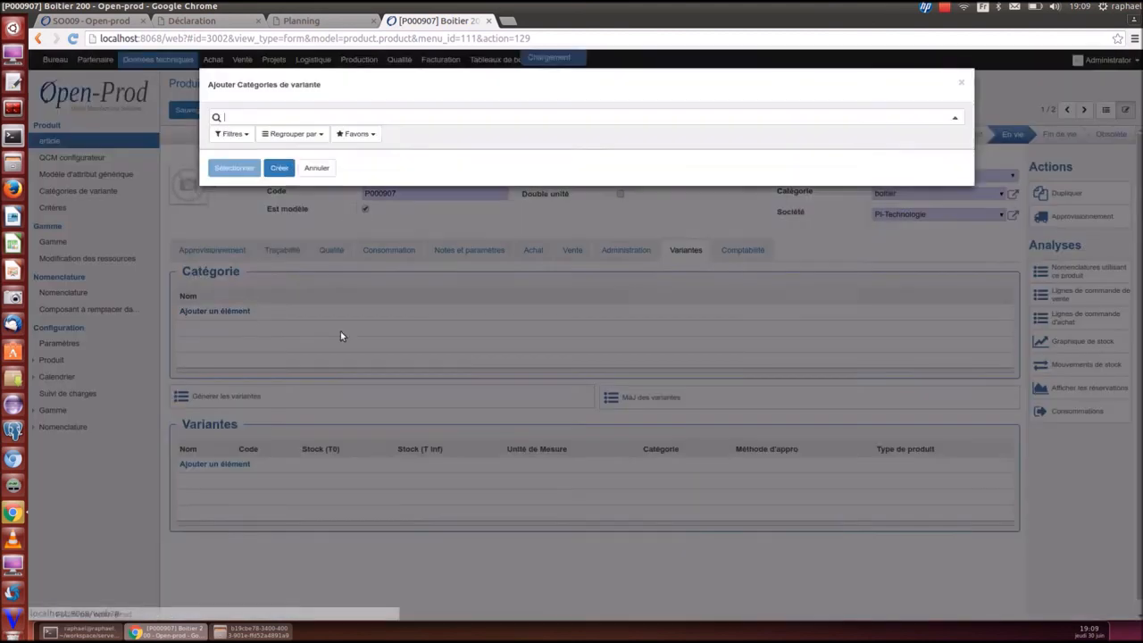
pyautogui.click(279, 258)
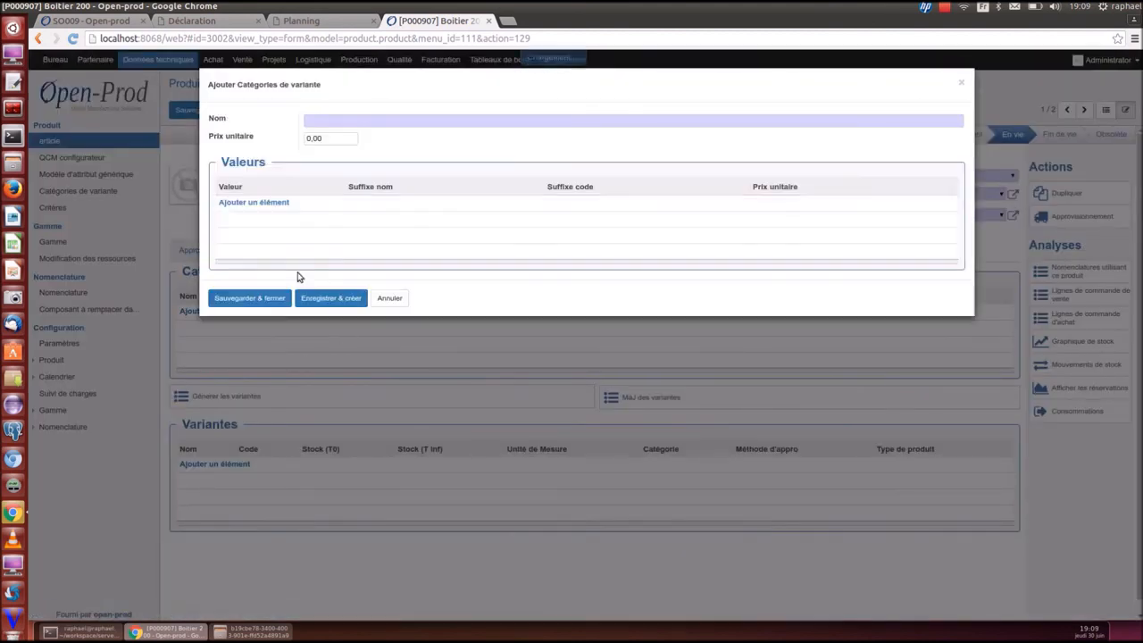
pyautogui.click(323, 123)
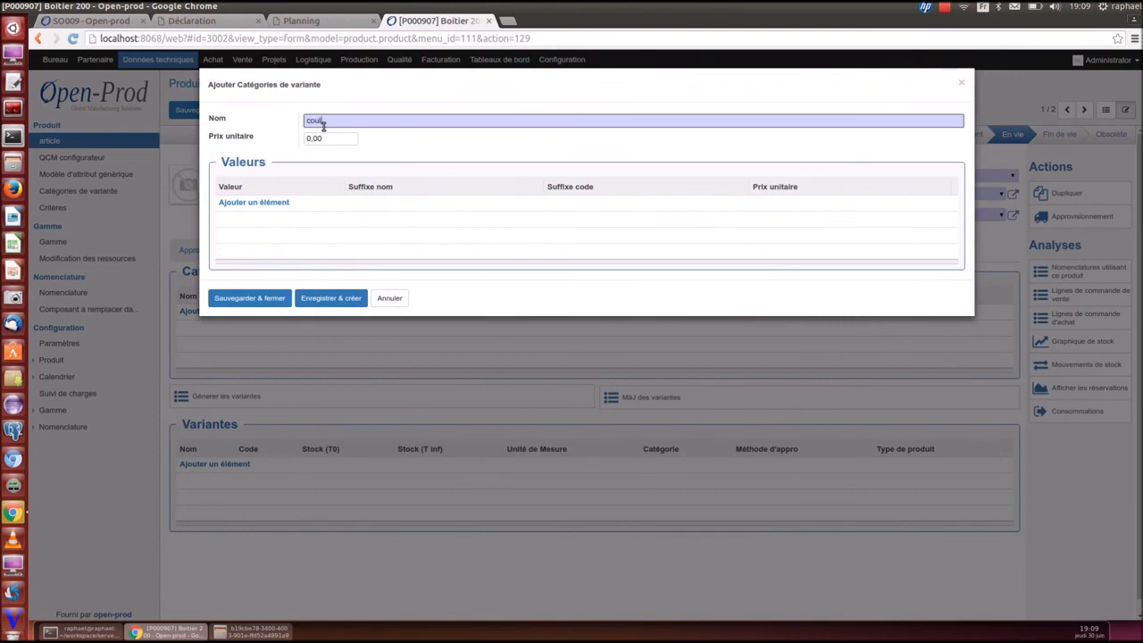
pyautogui.write('couleur')
pyautogui.click(331, 141)
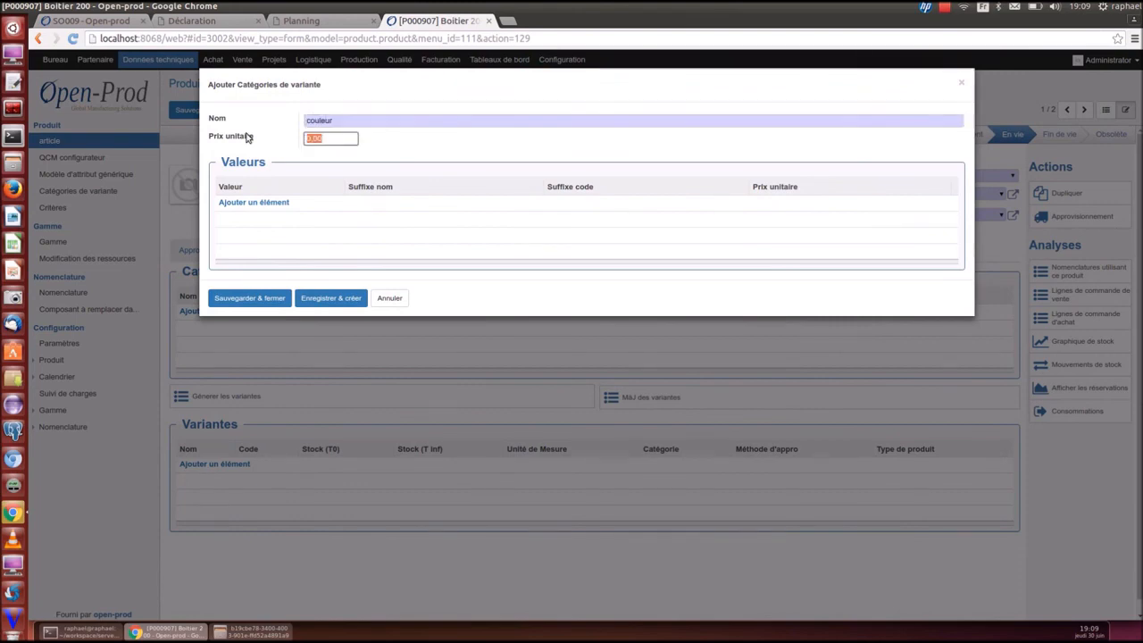
pyautogui.write('10')
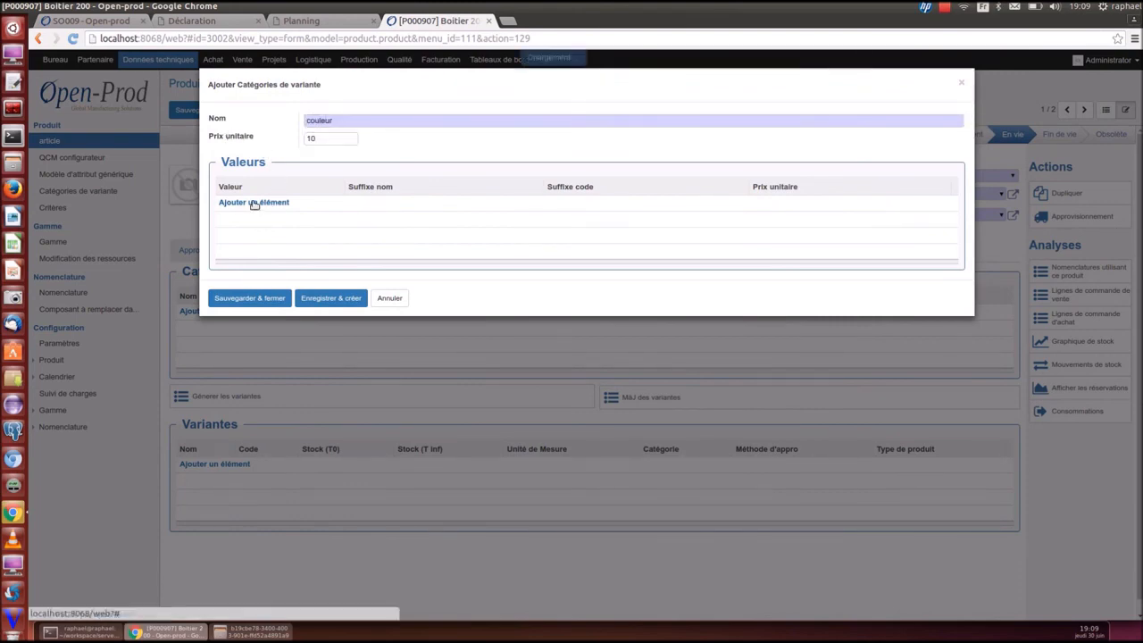
# Add values rouge (r/r), vert (v/v) and bleu (b/b) to couleur and save it
pyautogui.click(254, 202)
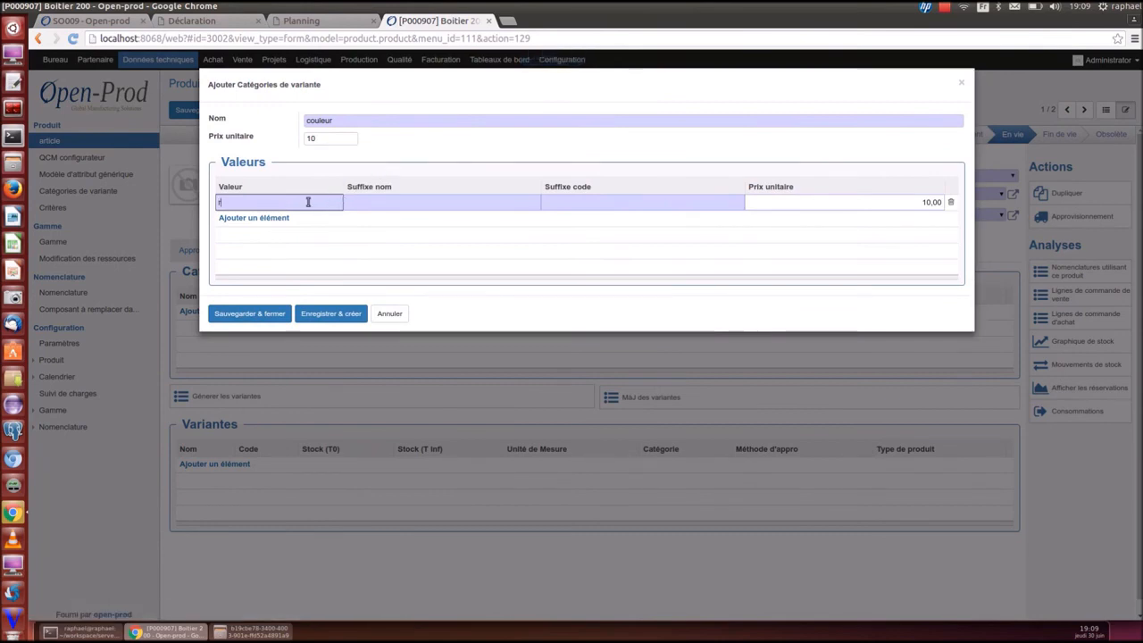
pyautogui.write('rouge')
pyautogui.press('Tab')
pyautogui.write('r')
pyautogui.press('Tab')
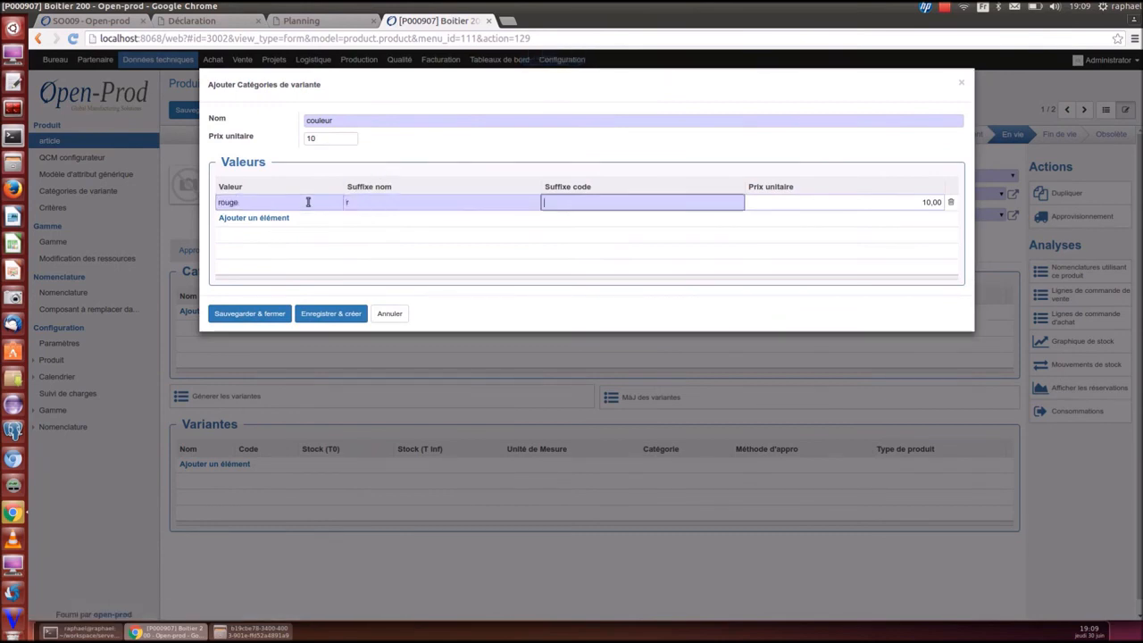
pyautogui.write('r')
pyautogui.press('Return')
pyautogui.write('vert')
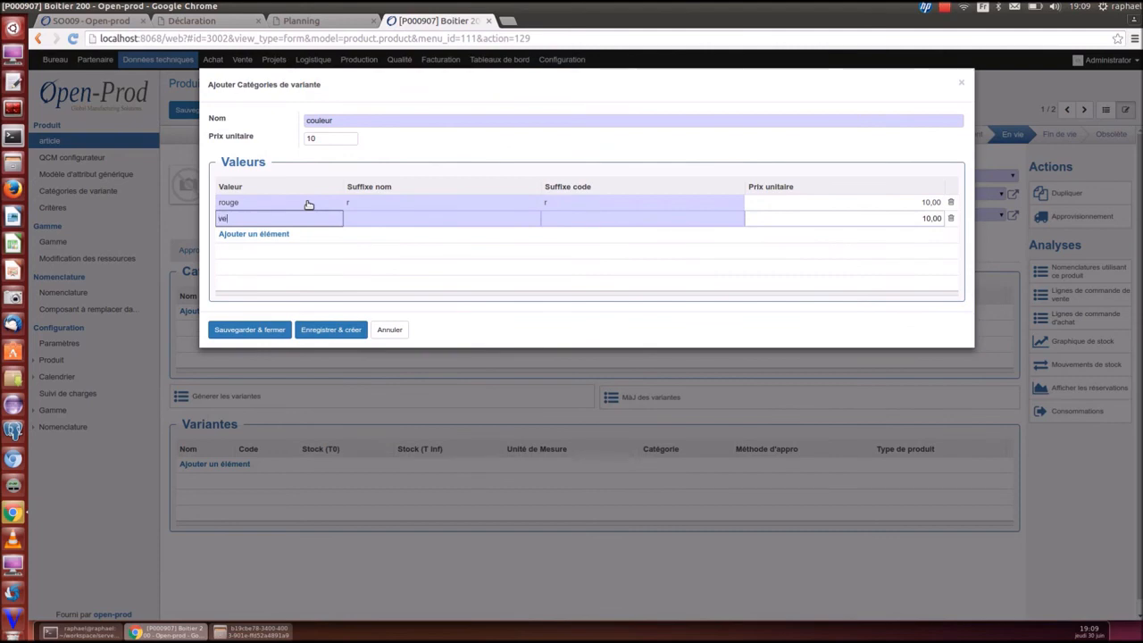
pyautogui.press('Tab')
pyautogui.write('v')
pyautogui.press('Tab')
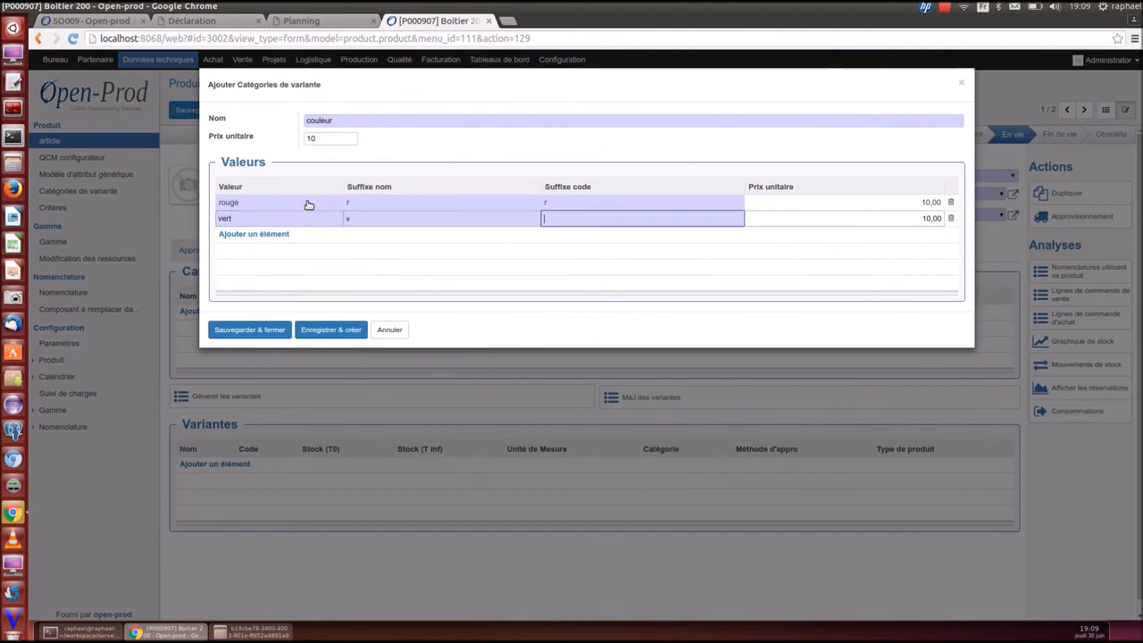
pyautogui.press('Return')
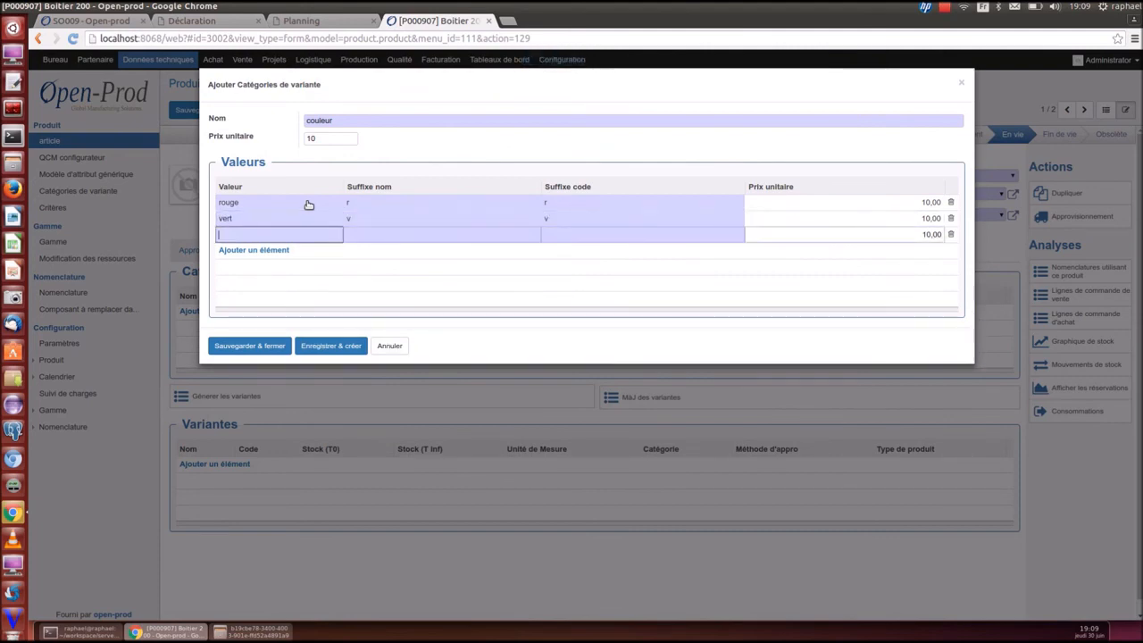
pyautogui.write('bleu')
pyautogui.press('Tab')
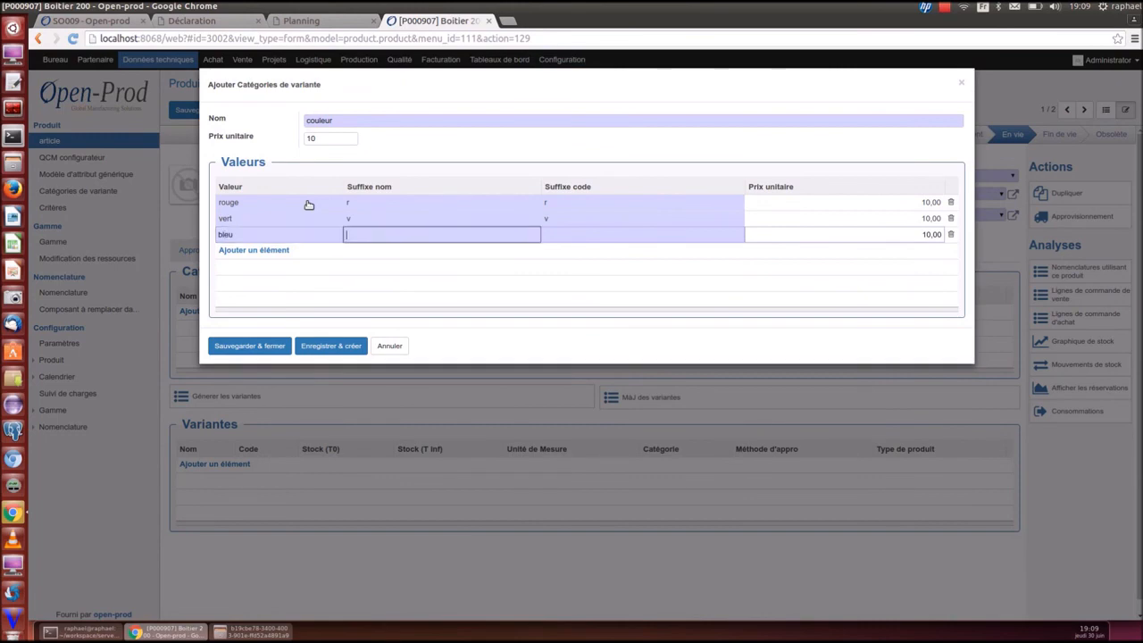
pyautogui.write('b')
pyautogui.press('Tab')
pyautogui.write('b')
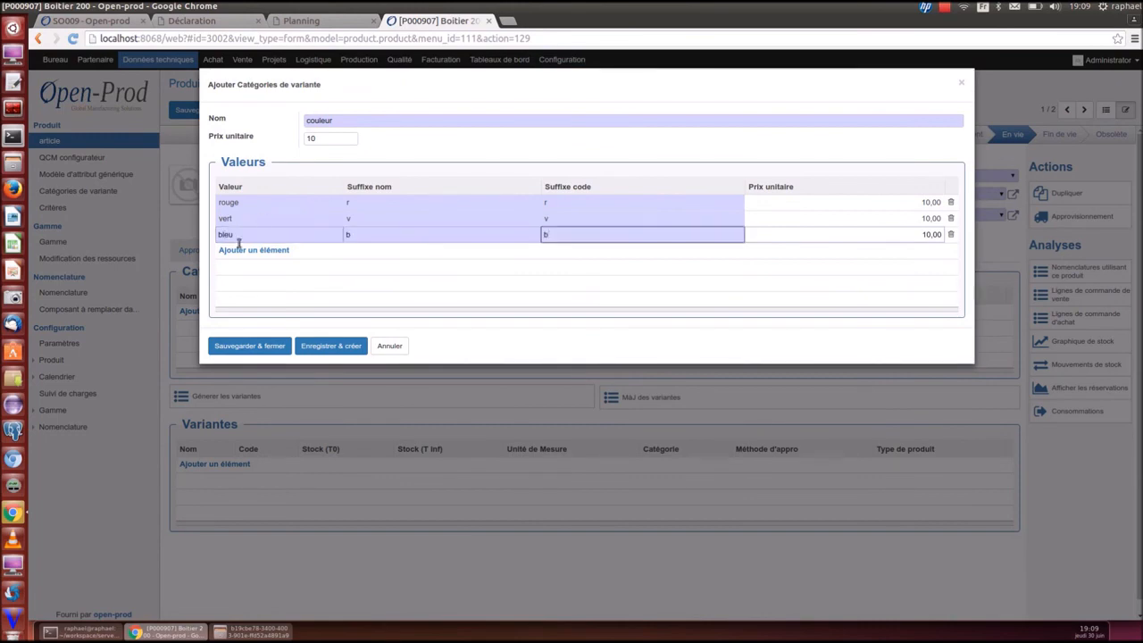
pyautogui.click(257, 346)
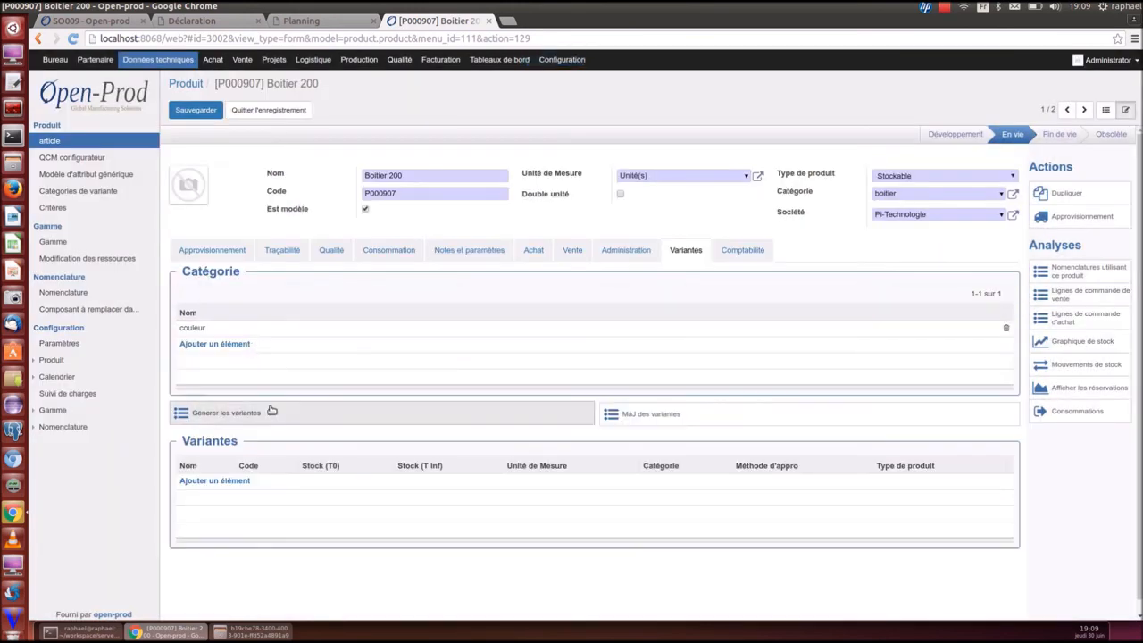
pyautogui.click(270, 412)
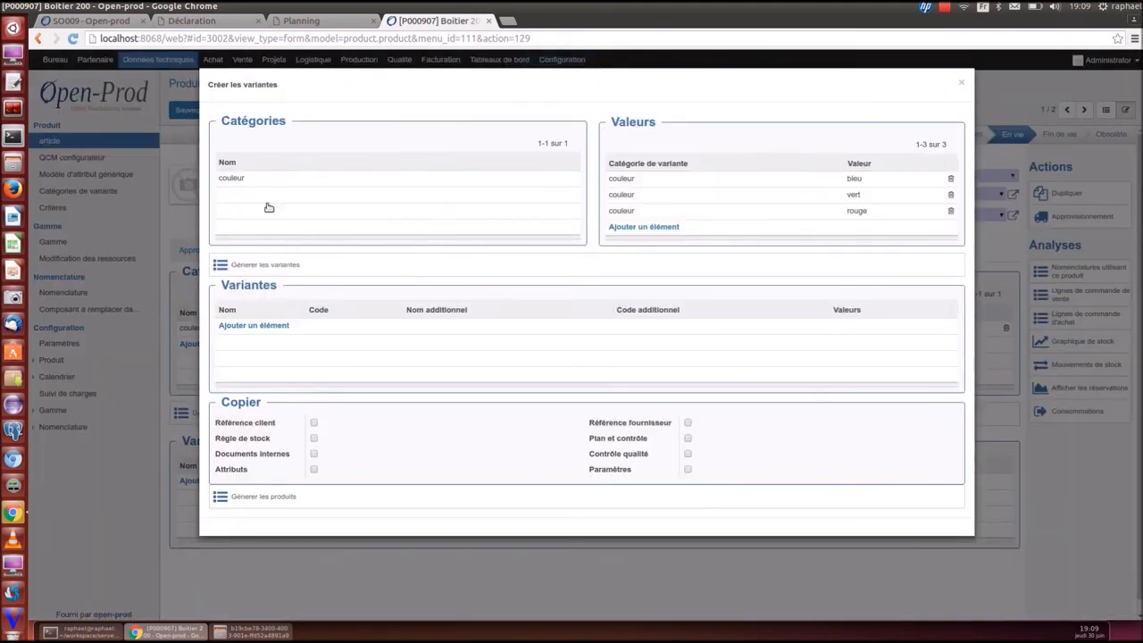
pyautogui.click(244, 426)
pyautogui.click(250, 439)
pyautogui.click(254, 454)
pyautogui.click(962, 83)
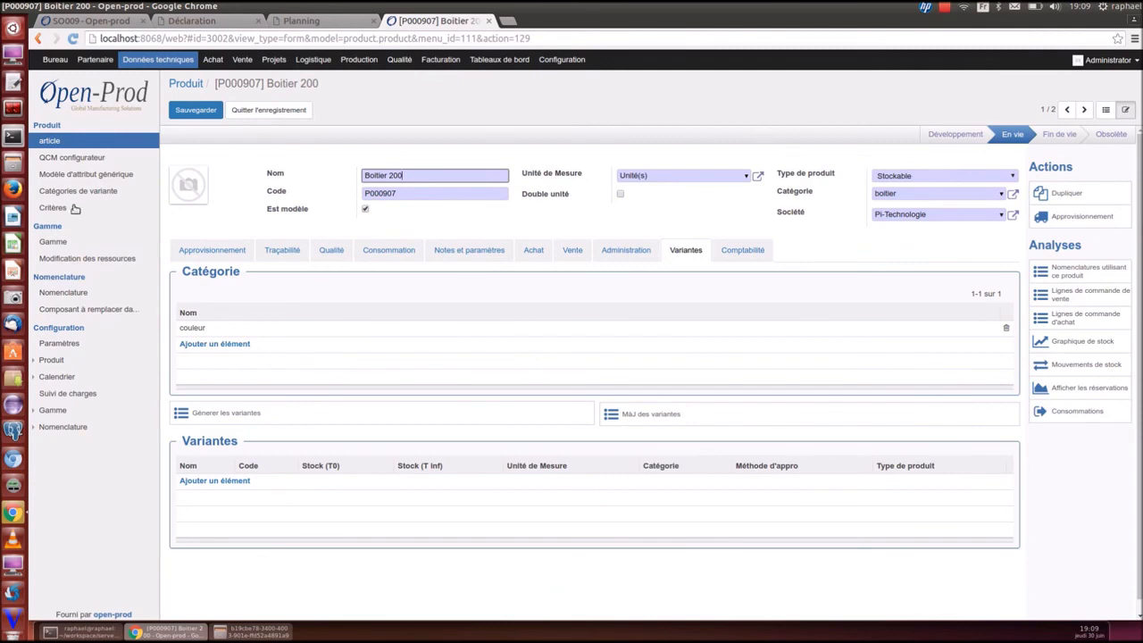
# Search all modules for 'offre' and install Offre spécifique
pyautogui.click(568, 59)
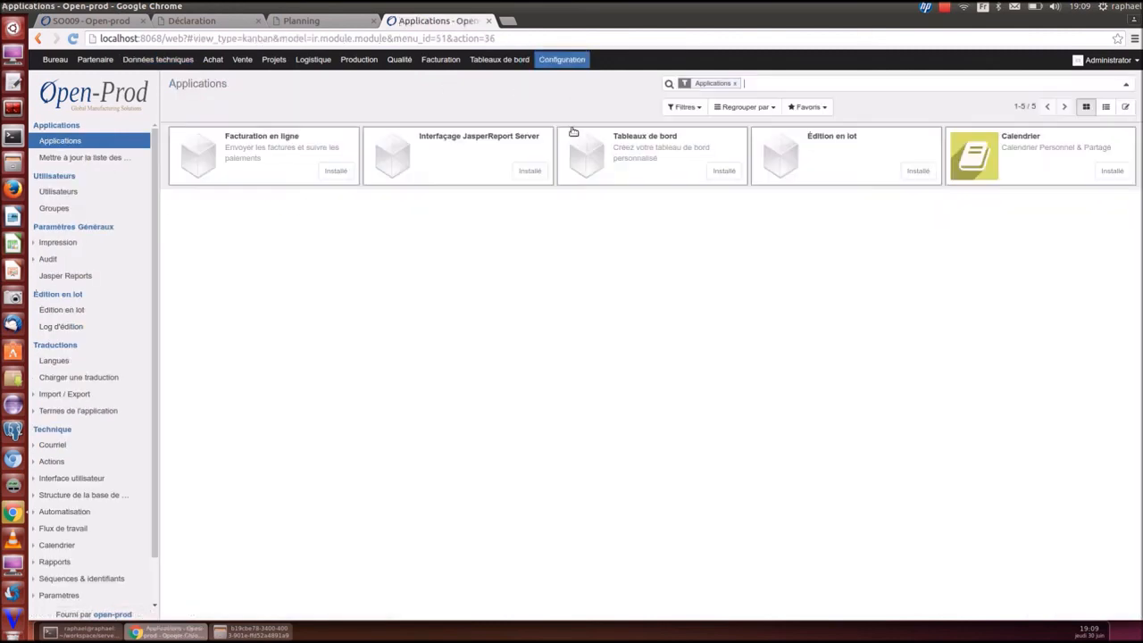
pyautogui.click(735, 83)
pyautogui.write('affre')
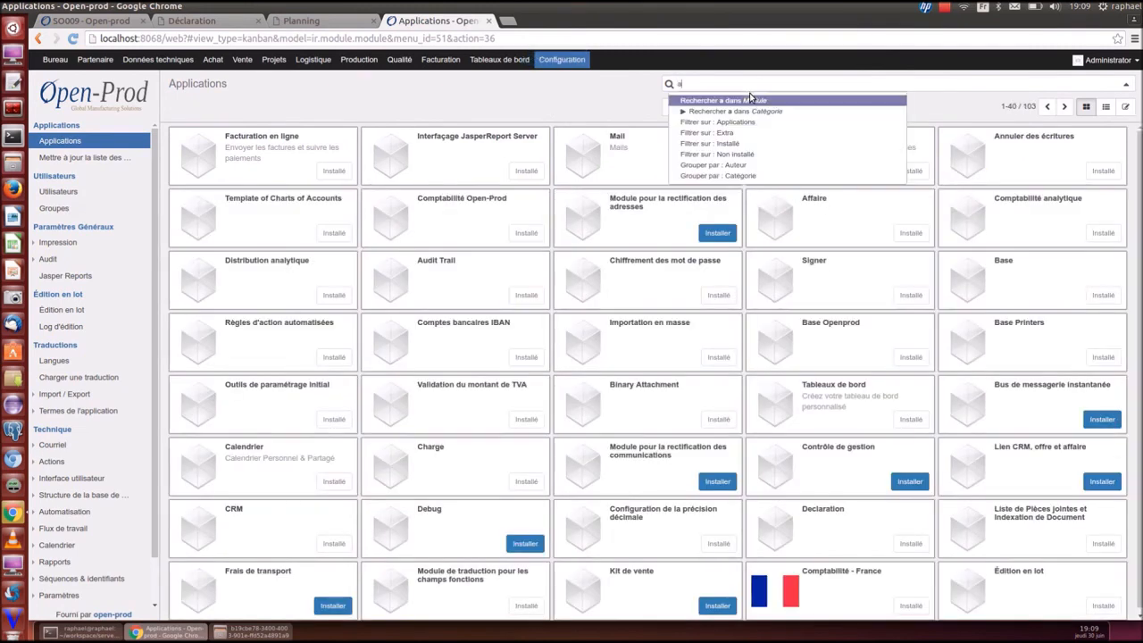
pyautogui.press('BackSpace')
pyautogui.press('BackSpace')
pyautogui.press('BackSpace')
pyautogui.press('BackSpace')
pyautogui.press('BackSpace')
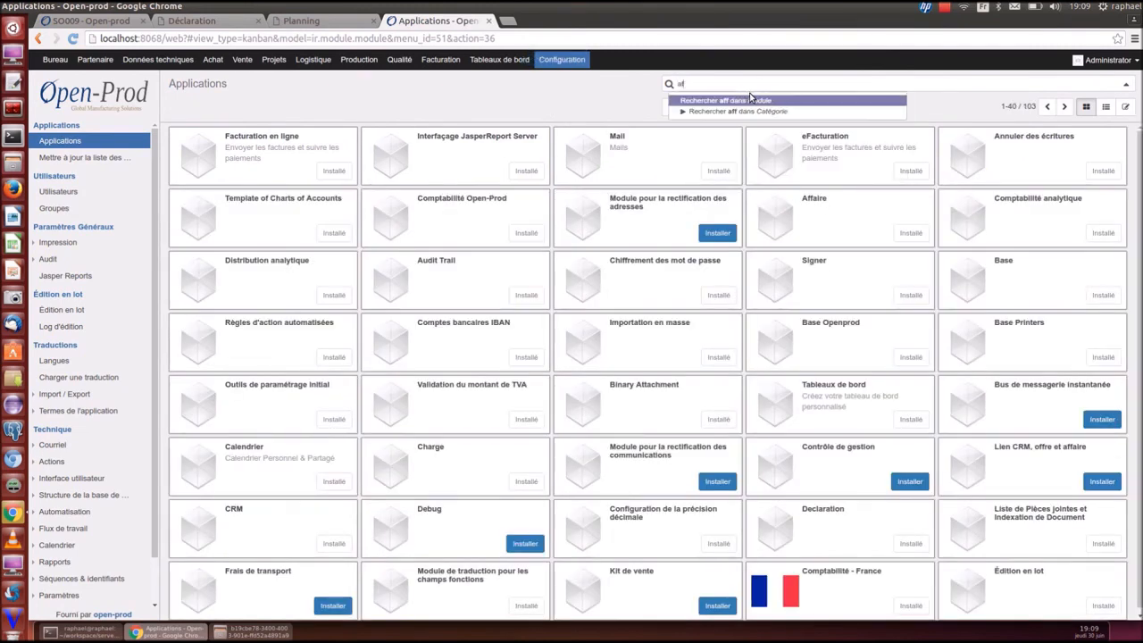
pyautogui.write('offre')
pyautogui.click(750, 100)
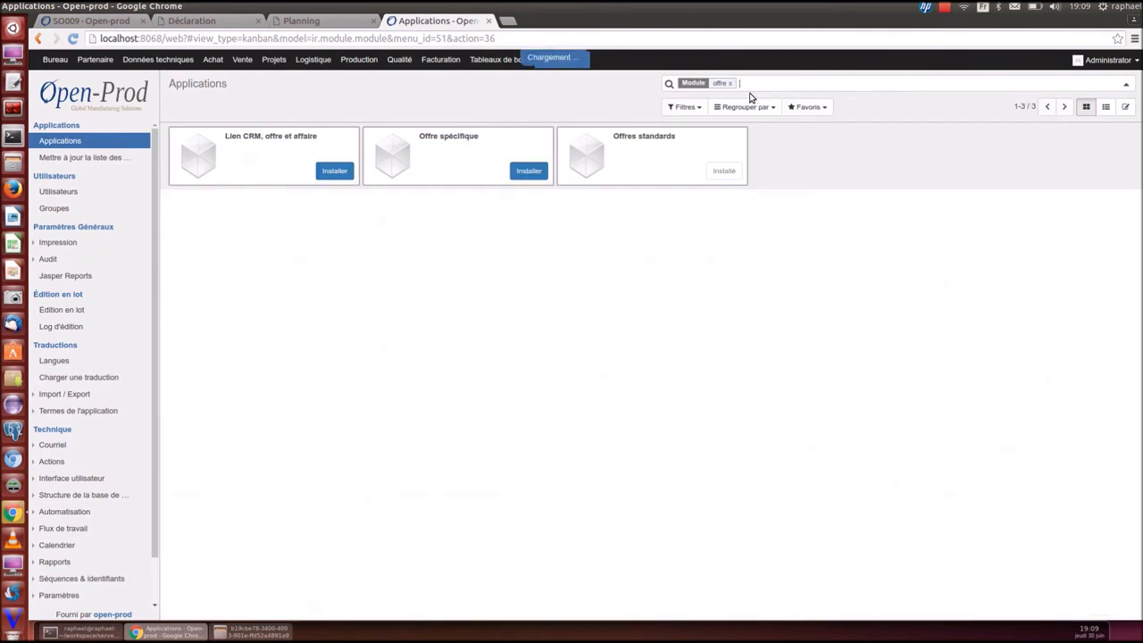
pyautogui.click(520, 171)
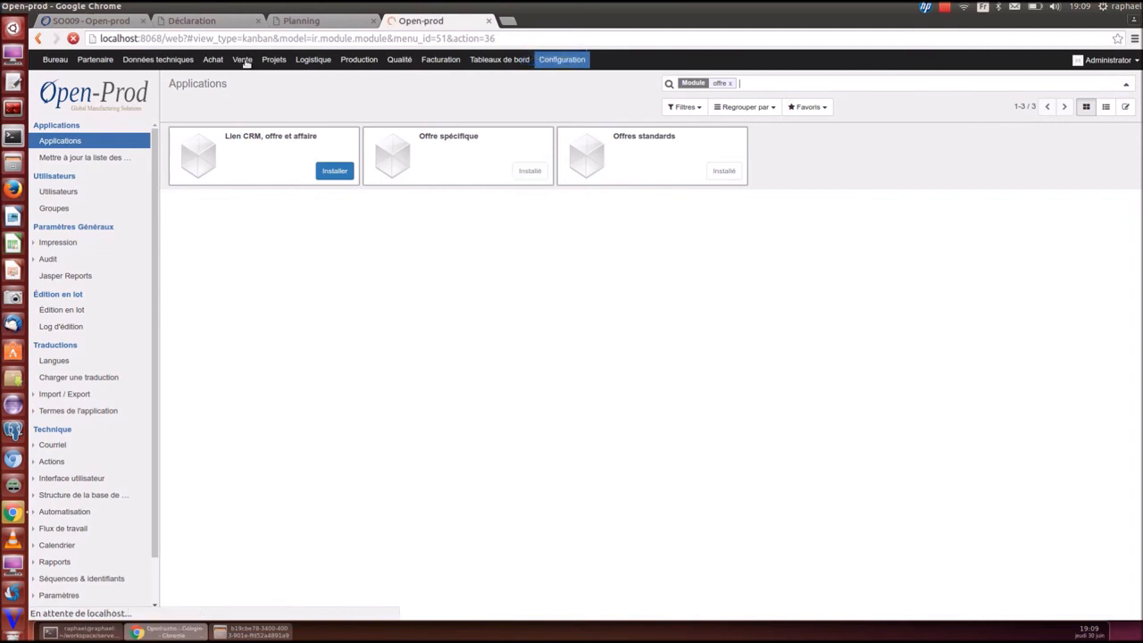
# Start a new specific offer under Ventes > Offre spécifique
pyautogui.click(242, 60)
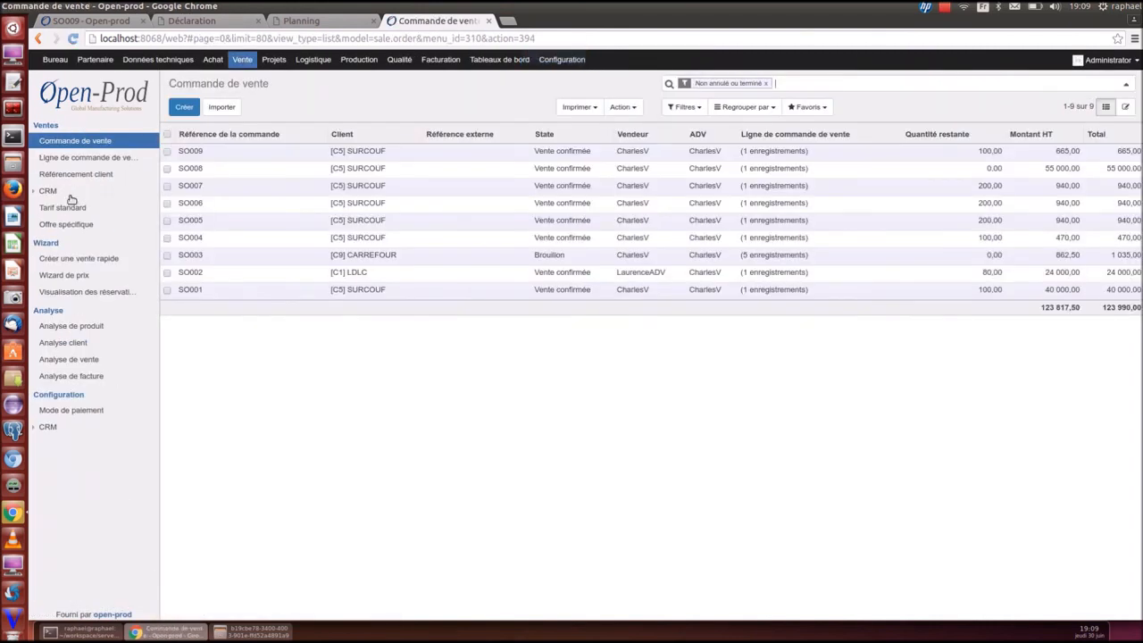
pyautogui.click(64, 226)
pyautogui.click(184, 107)
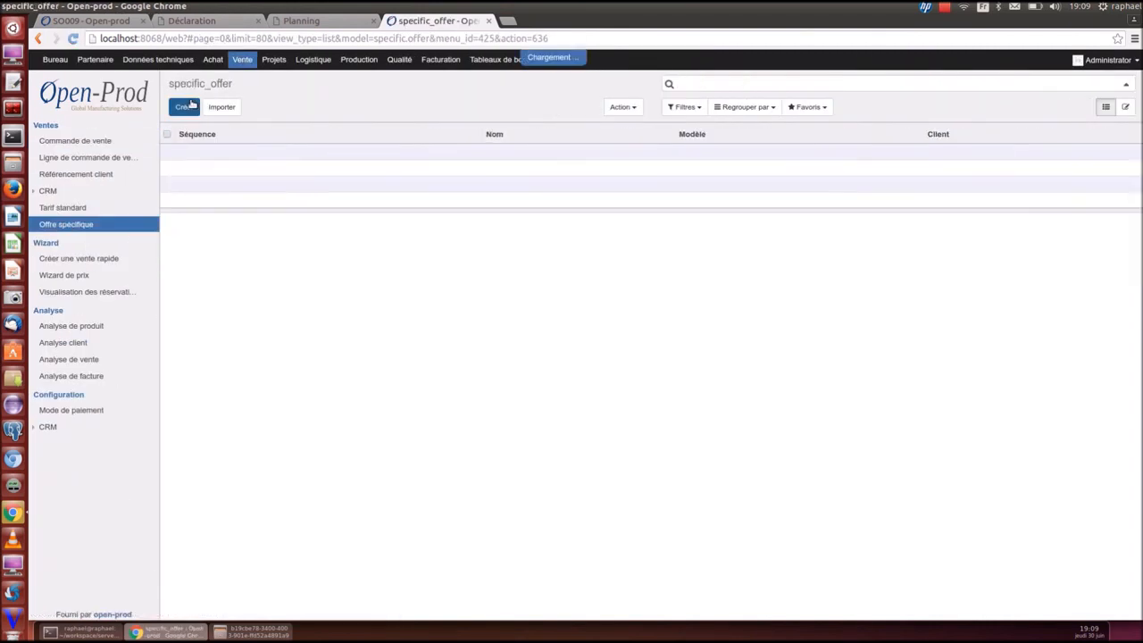